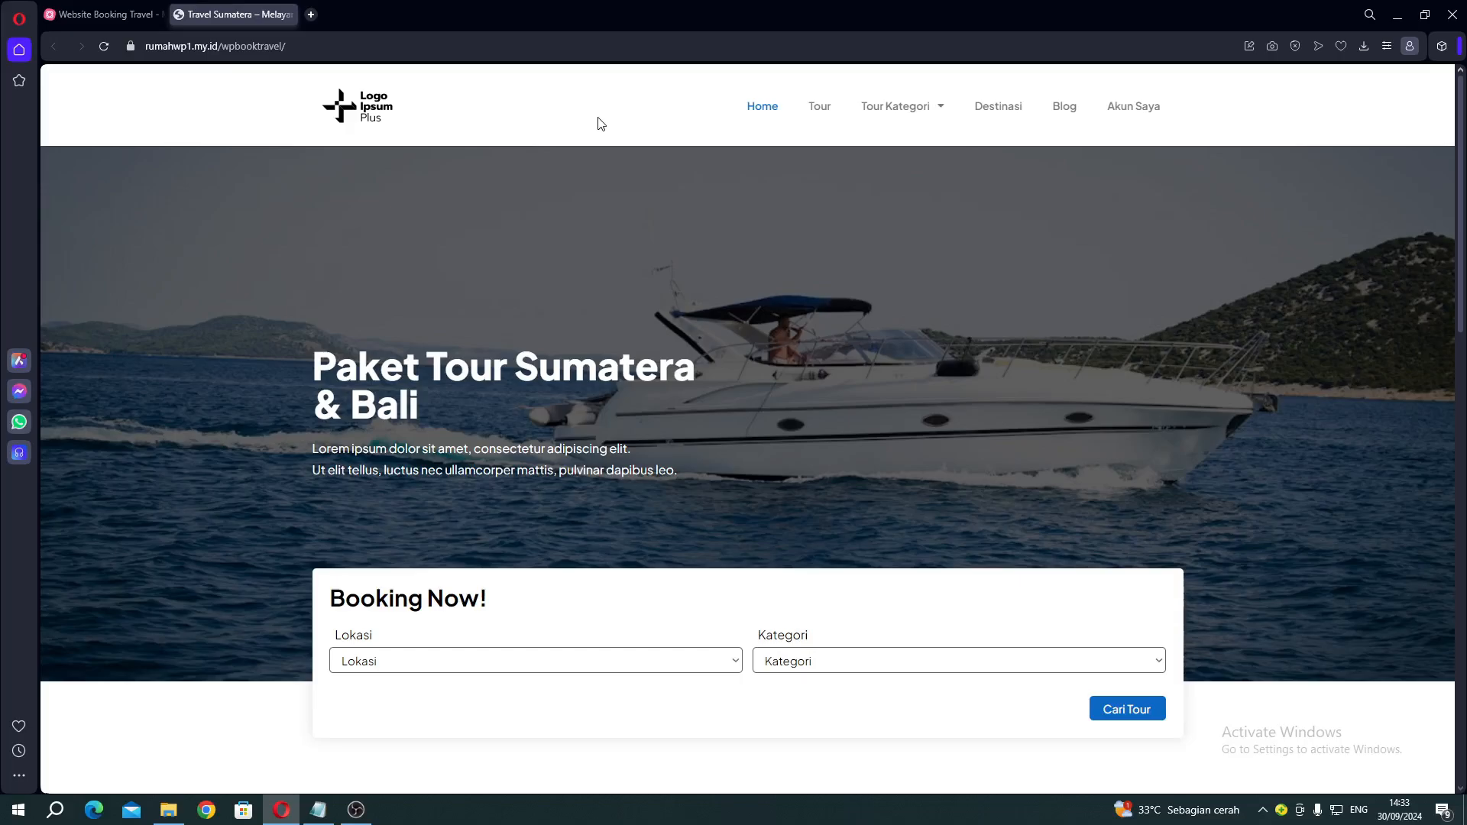
# Collapse the Penggunaan Templatekit, Membuat Produk and Meta Field branches in the Website Booking Travel mind map
pyautogui.scroll(-7, 597, 124)
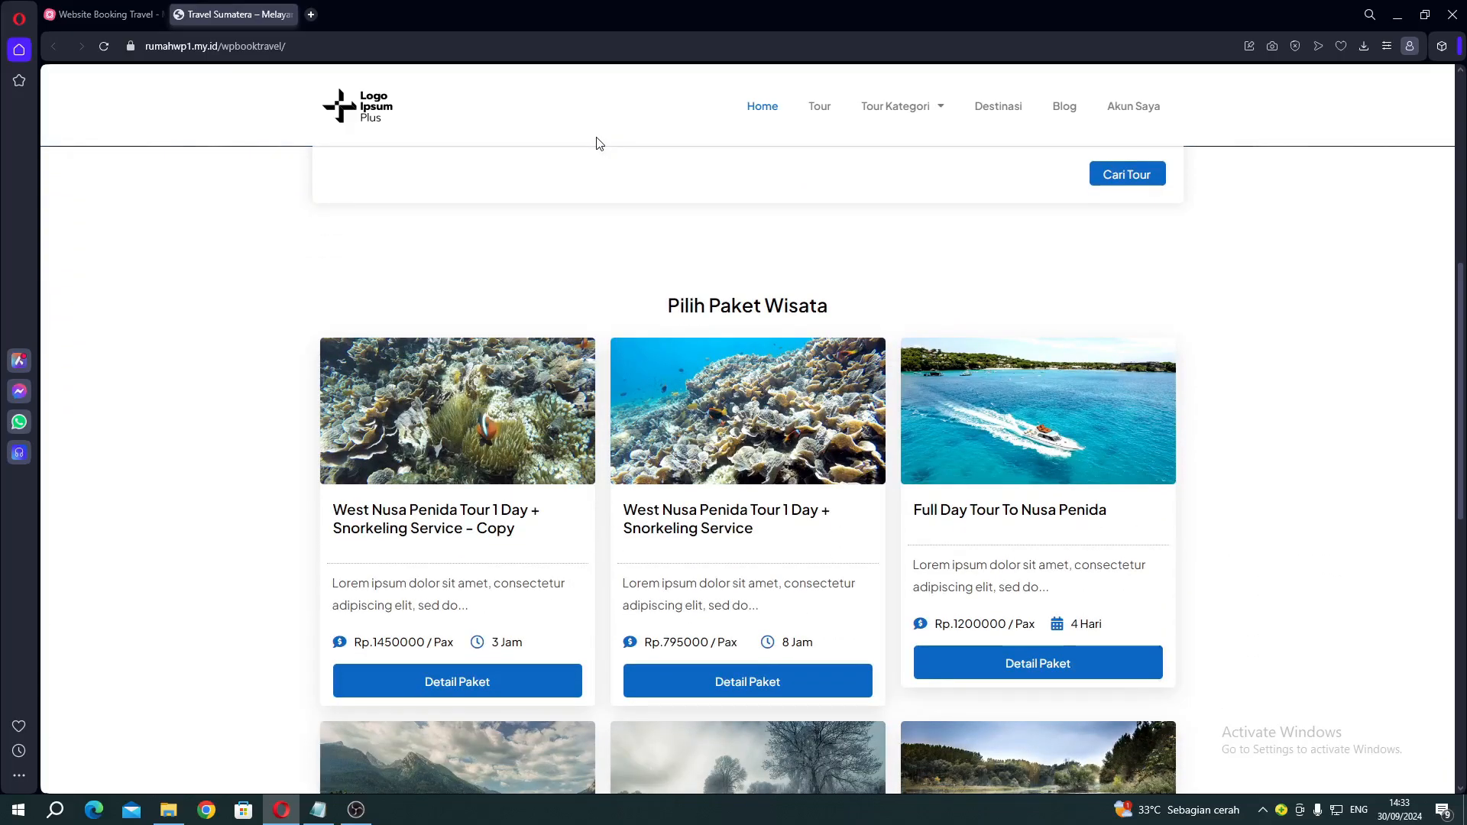
pyautogui.scroll(6, 599, 143)
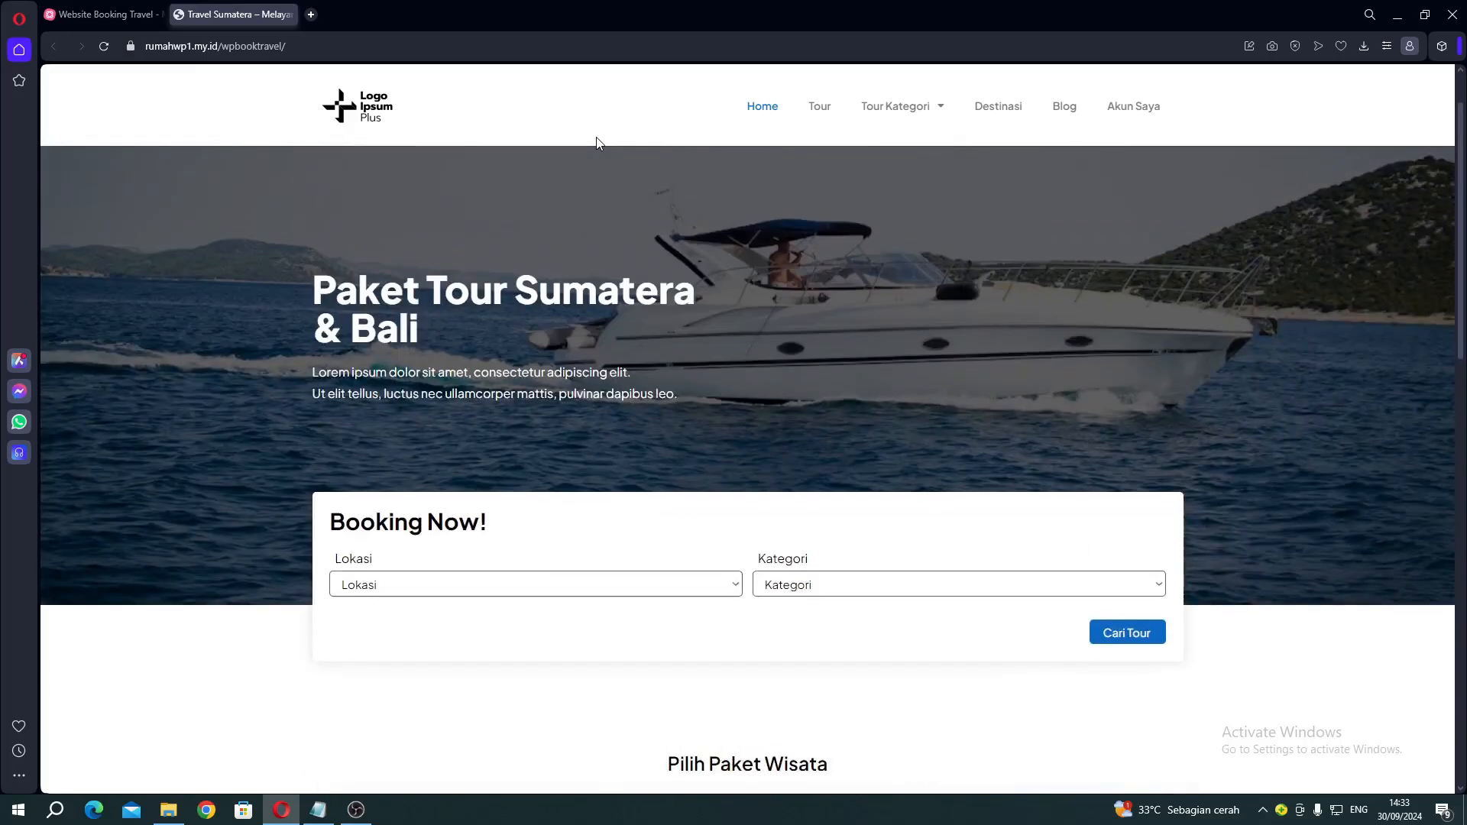
pyautogui.click(96, 11)
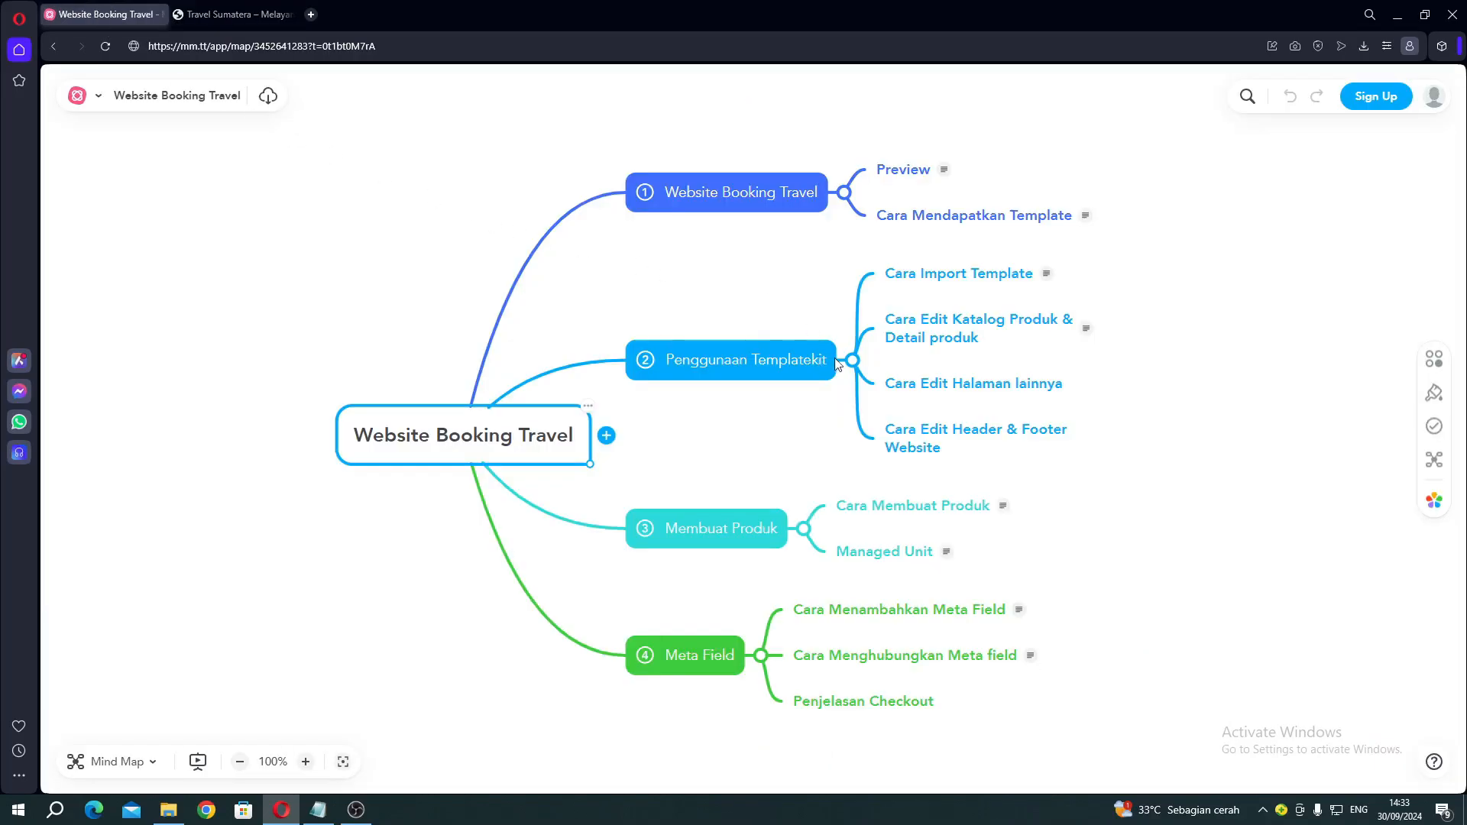
pyautogui.click(854, 362)
pyautogui.click(803, 442)
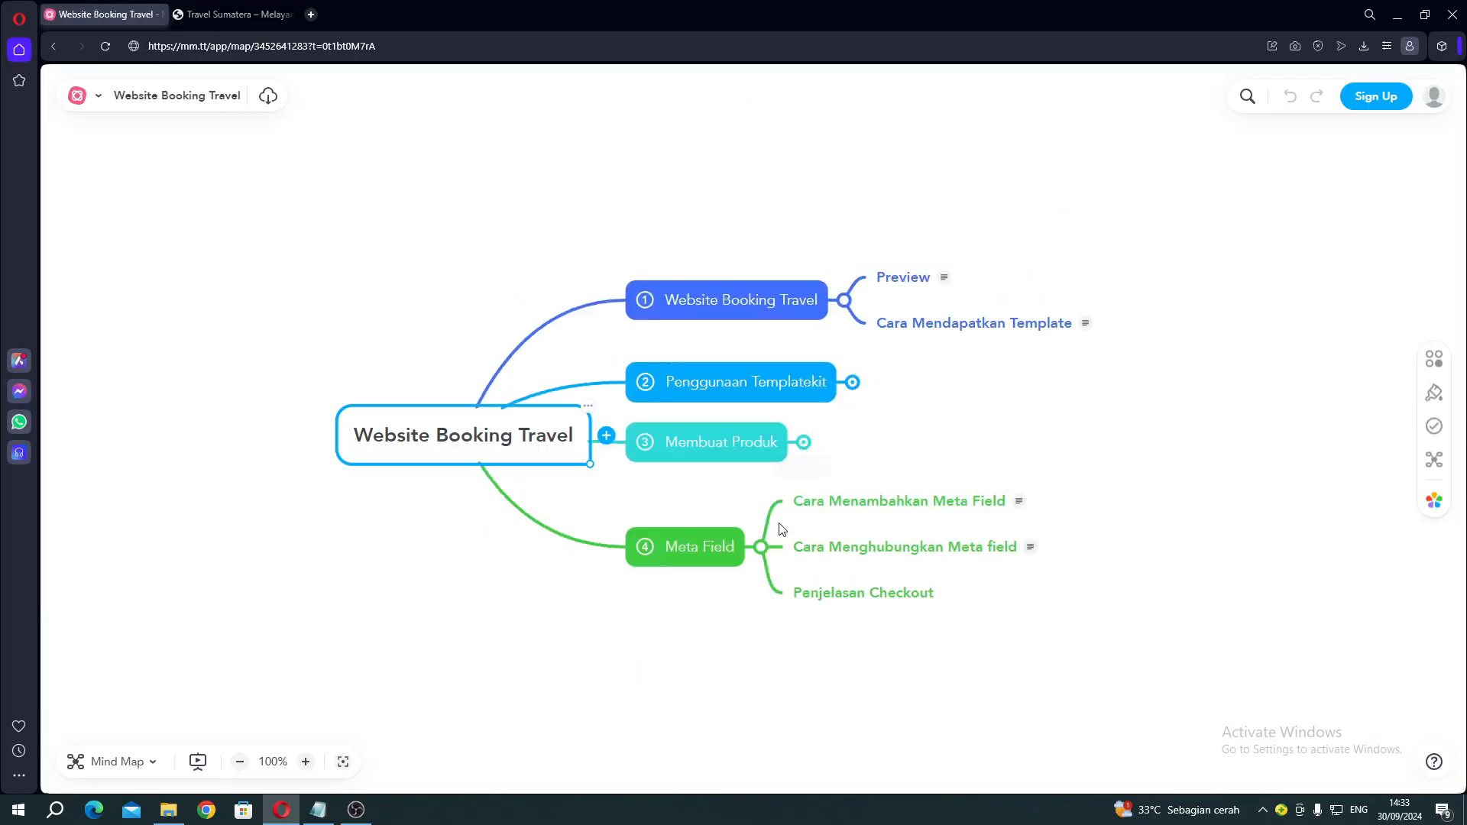
pyautogui.click(760, 548)
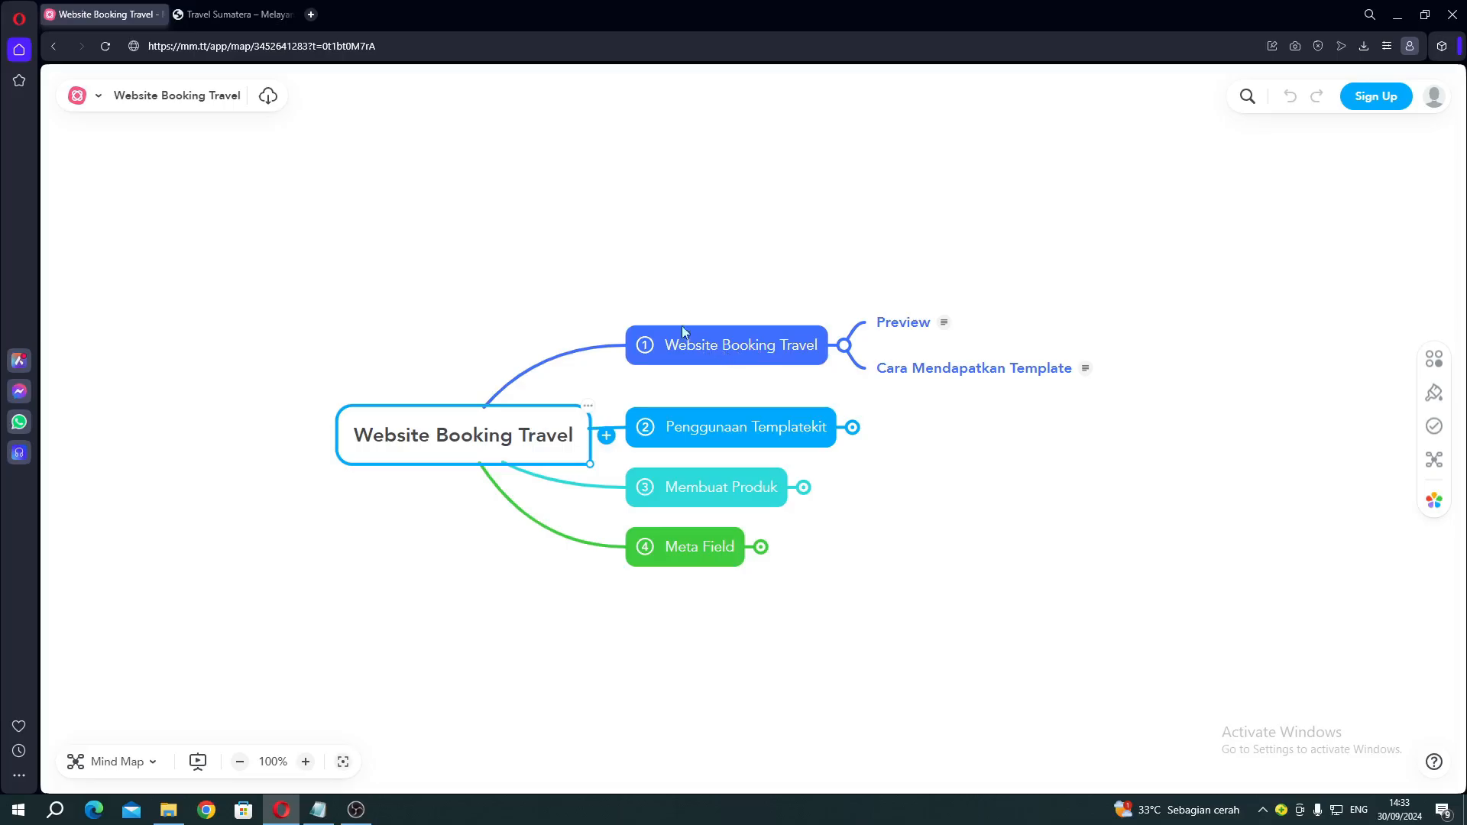
# Return to the Travel Sumatera site and examine its home page and navigation entries, including the Tour Kategori submenu
pyautogui.click(220, 17)
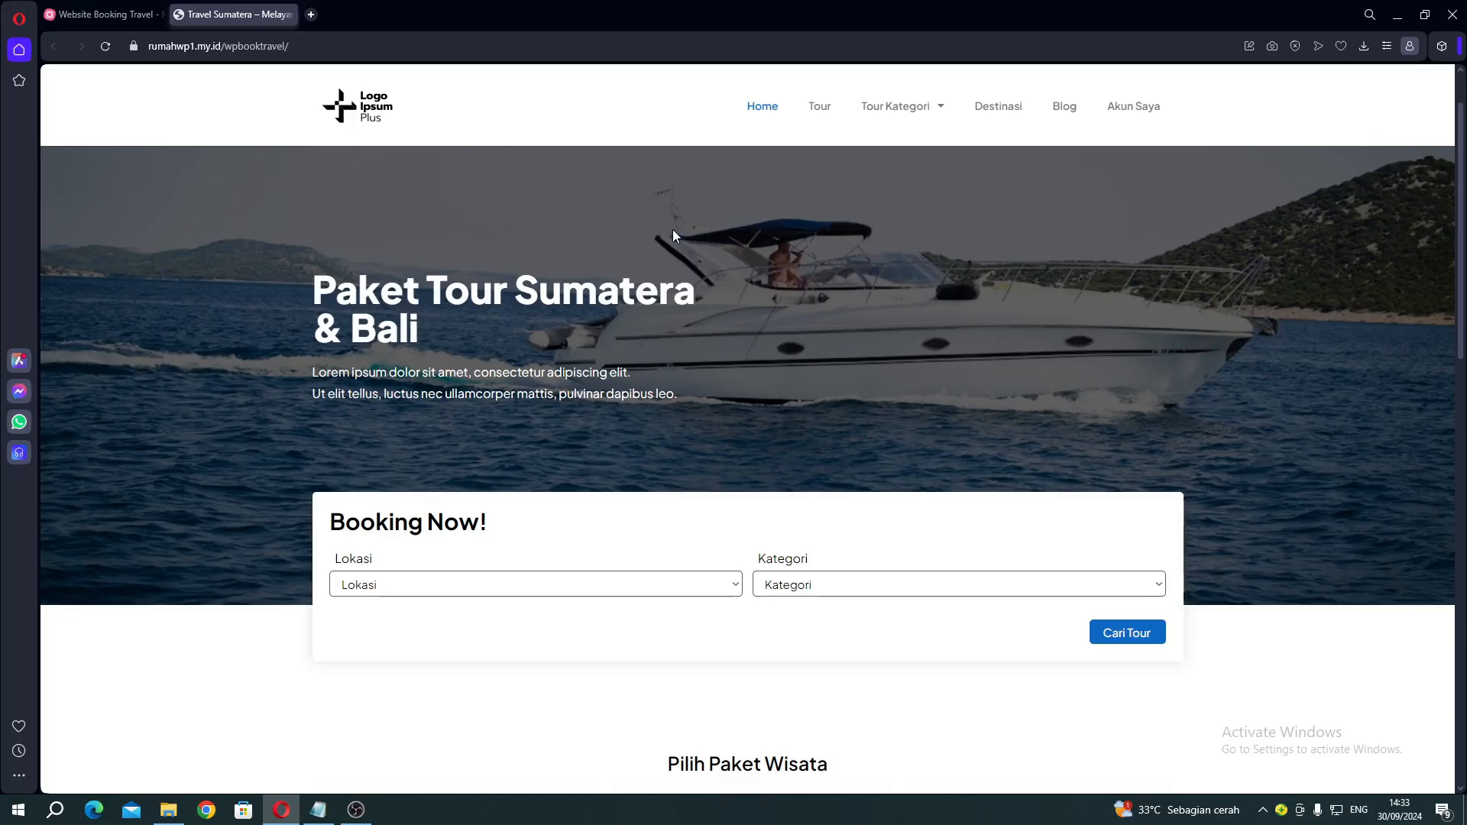
pyautogui.scroll(-10, 672, 229)
pyautogui.scroll(8, 672, 229)
pyautogui.scroll(4, 673, 229)
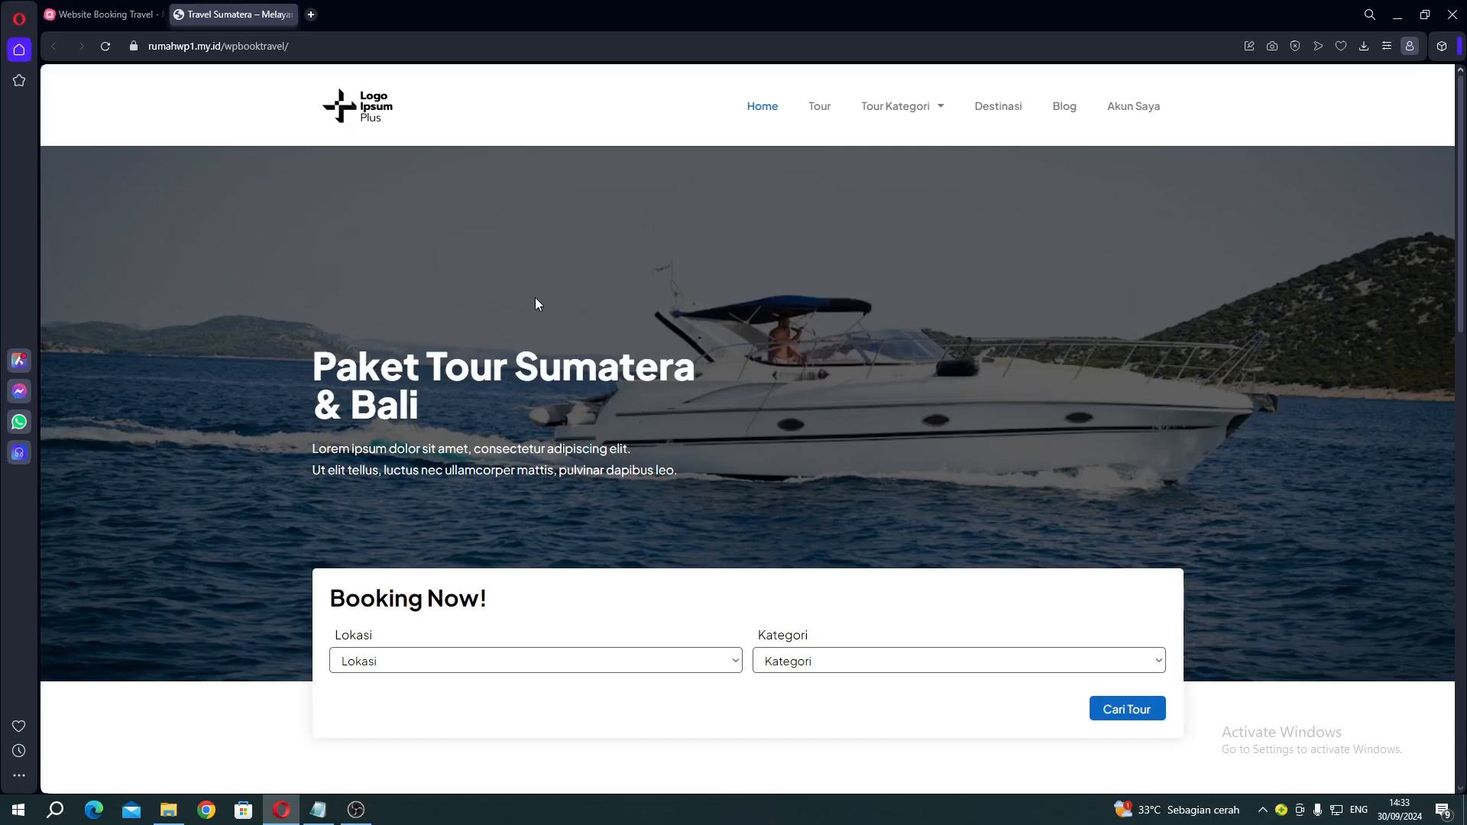
pyautogui.scroll(-2, 536, 299)
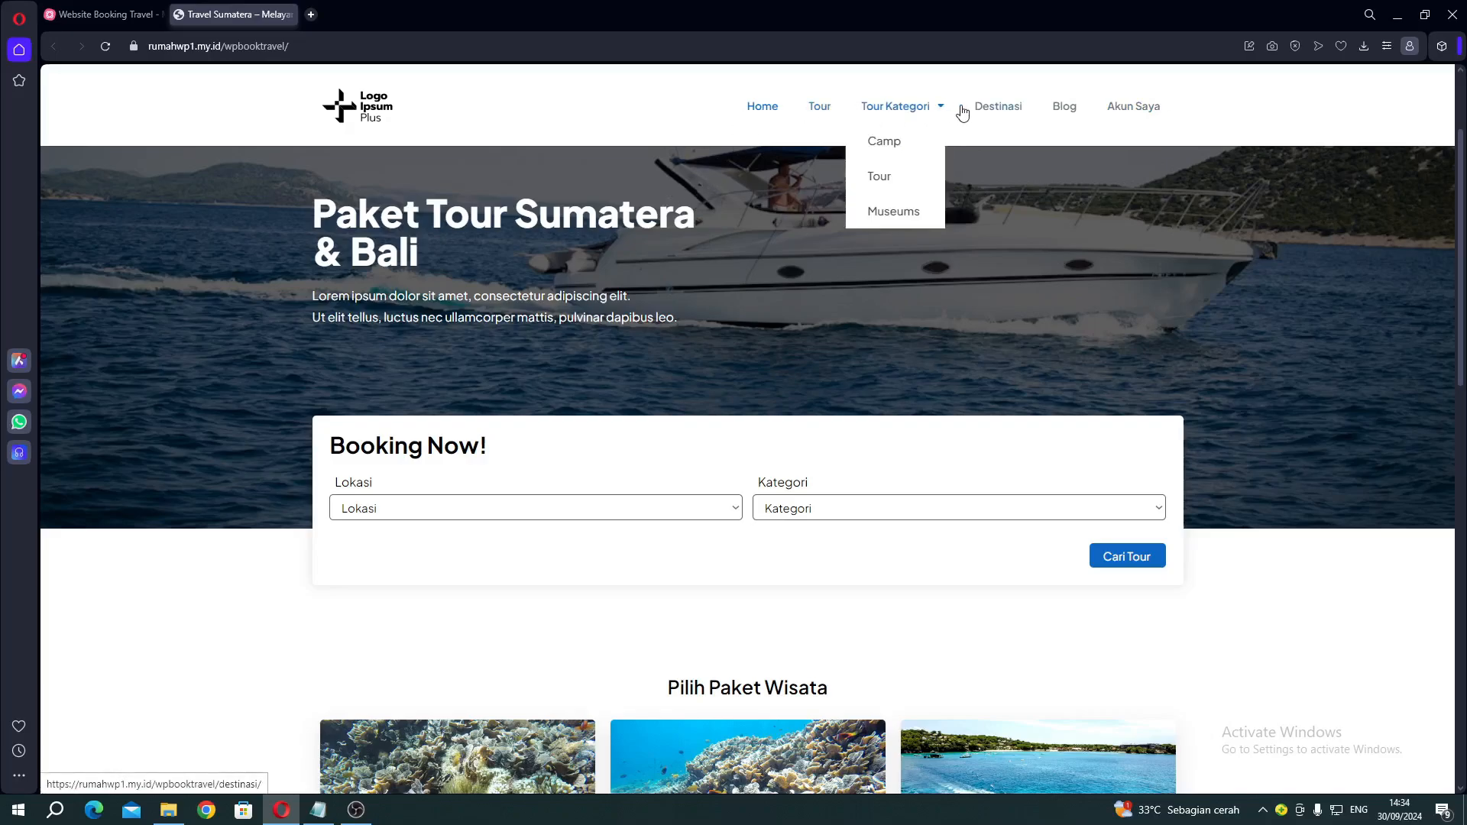
pyautogui.moveTo(884, 126)
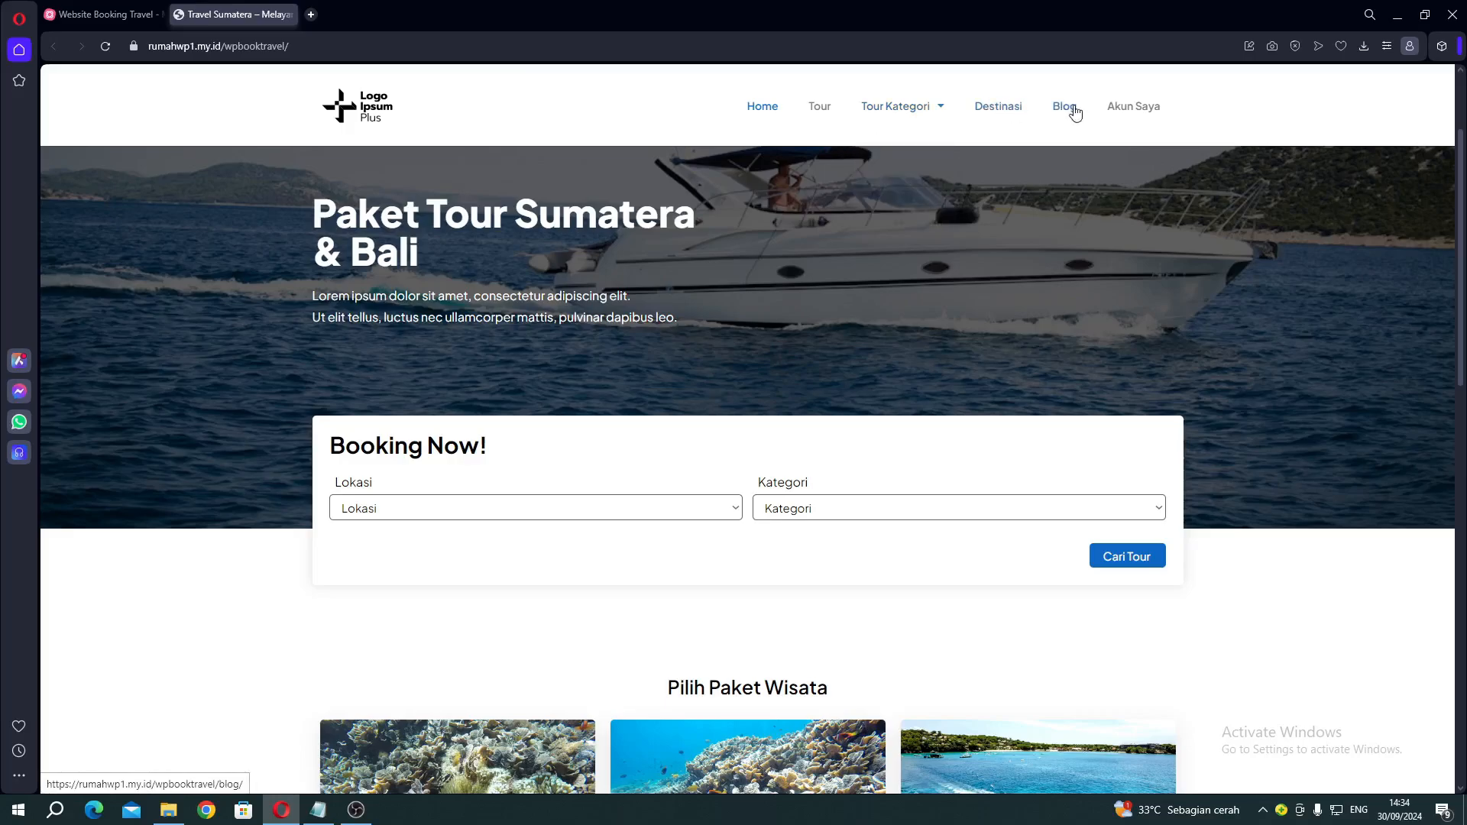
pyautogui.scroll(2, 817, 269)
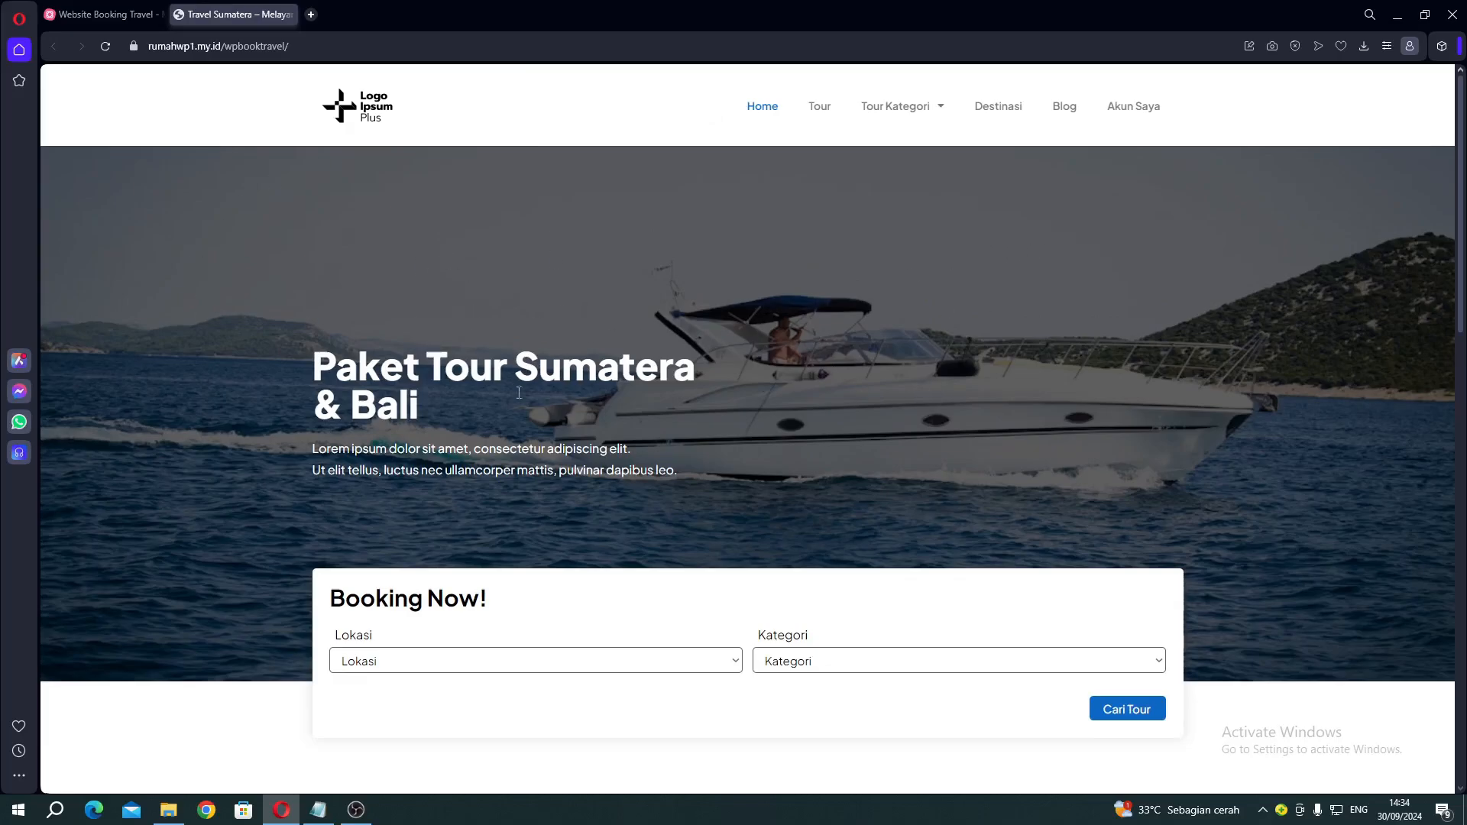
# Search the tour packages for location Nusa Penida and category Full Day Tour, and look over the matching packages
pyautogui.scroll(-3, 544, 337)
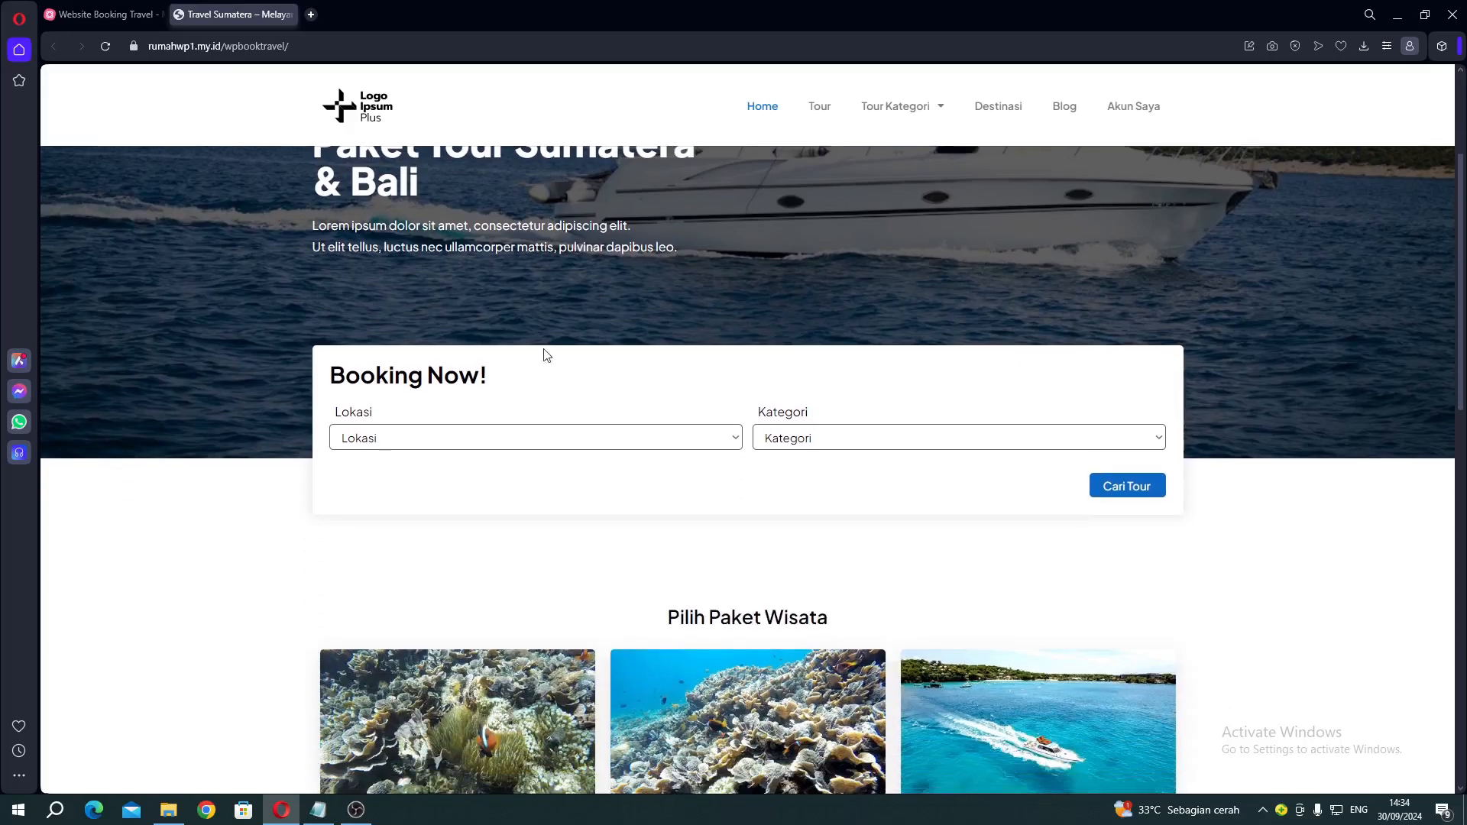
pyautogui.click(511, 428)
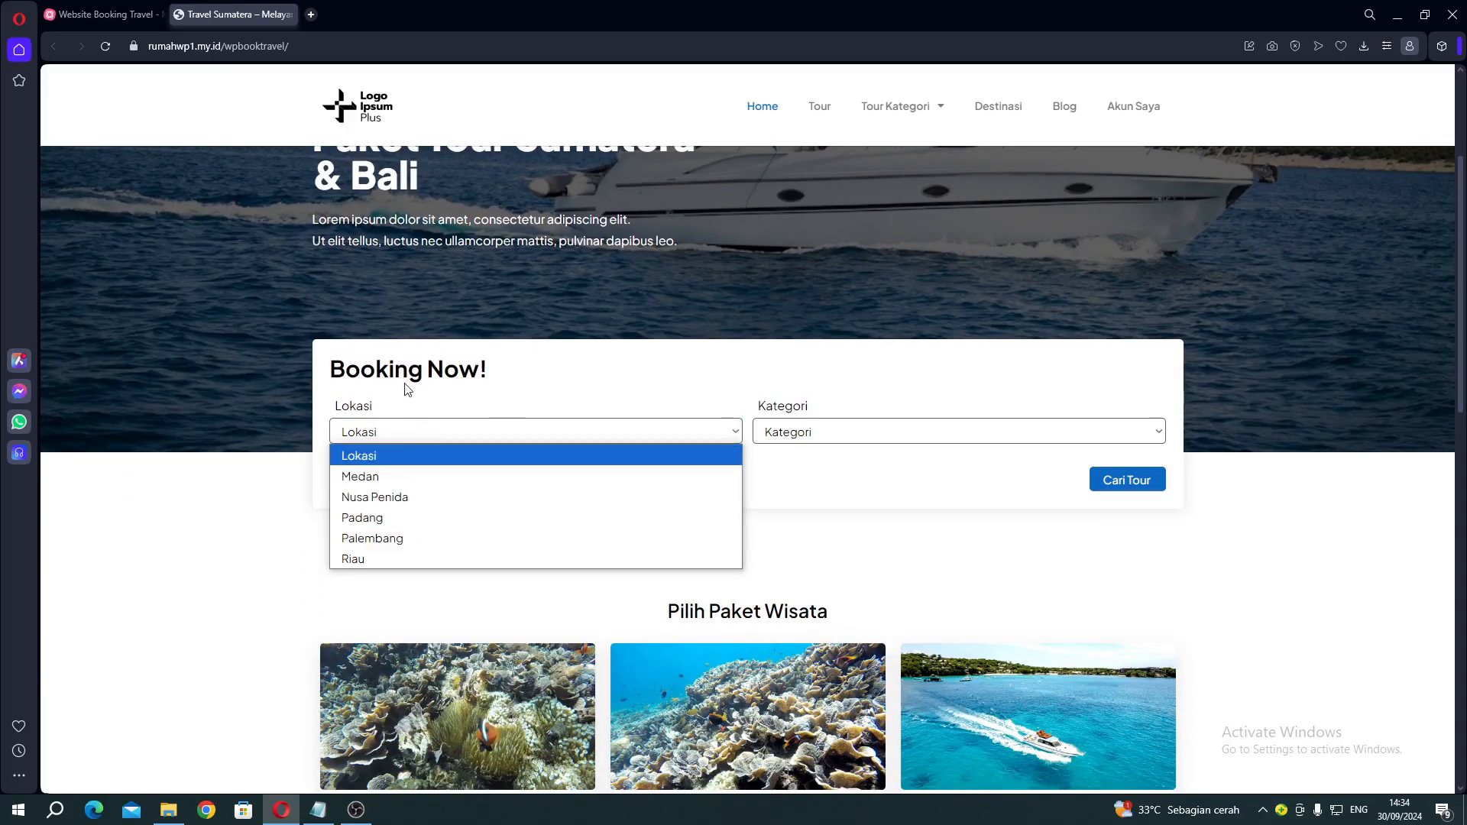
pyautogui.click(386, 501)
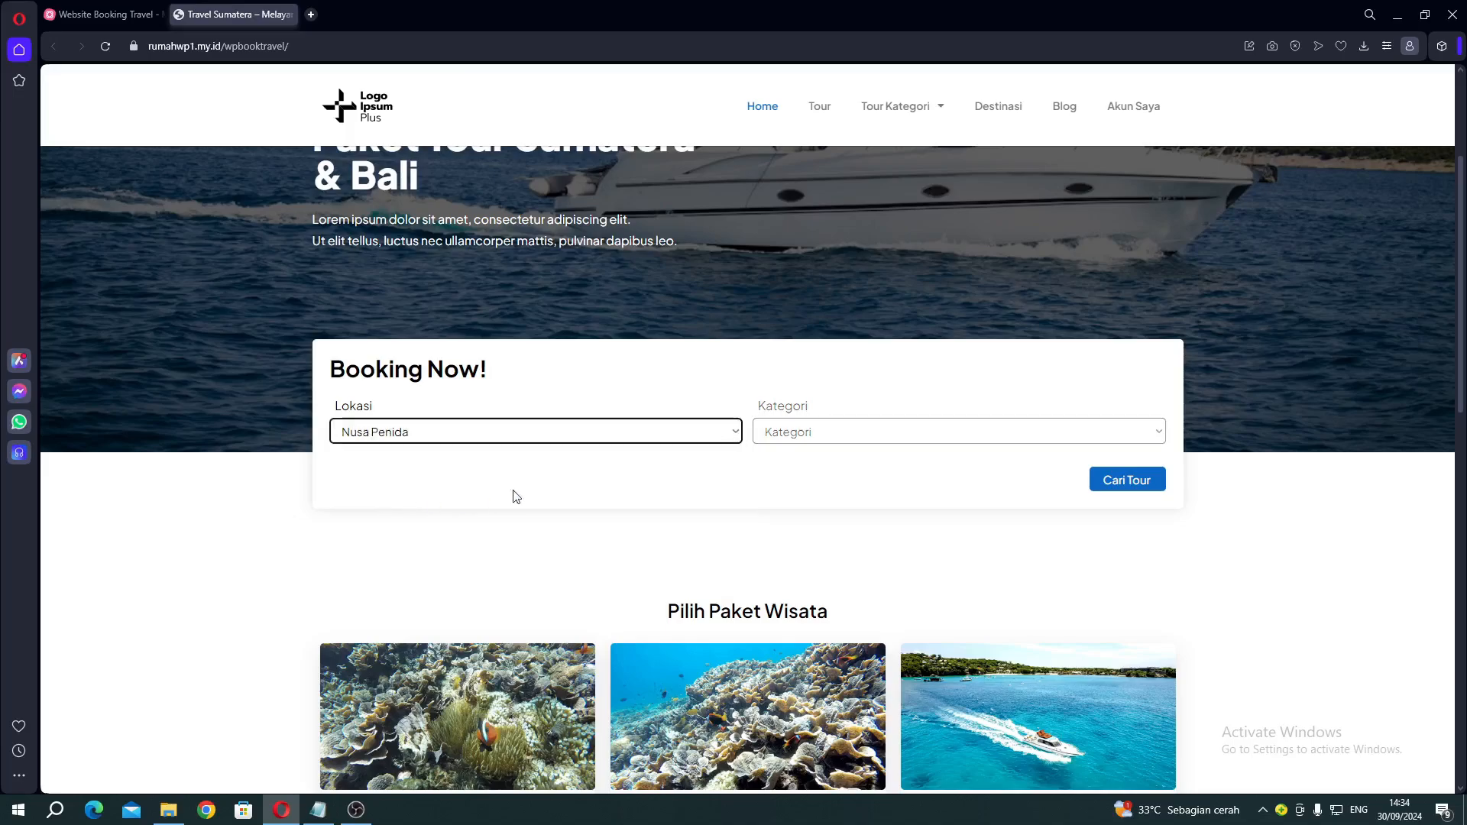
pyautogui.doubleClick(783, 439)
pyautogui.click(783, 439)
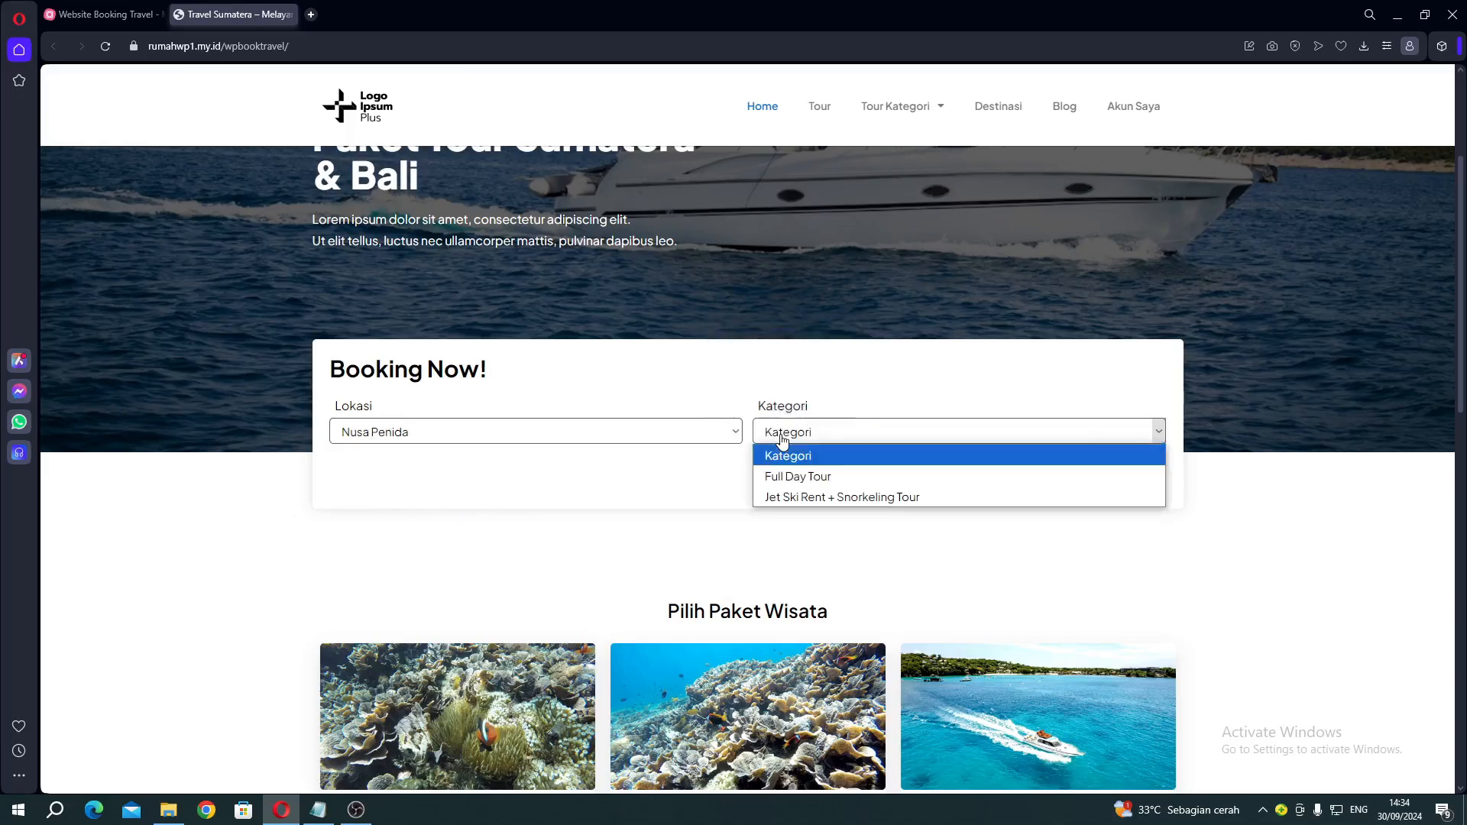
pyautogui.click(794, 477)
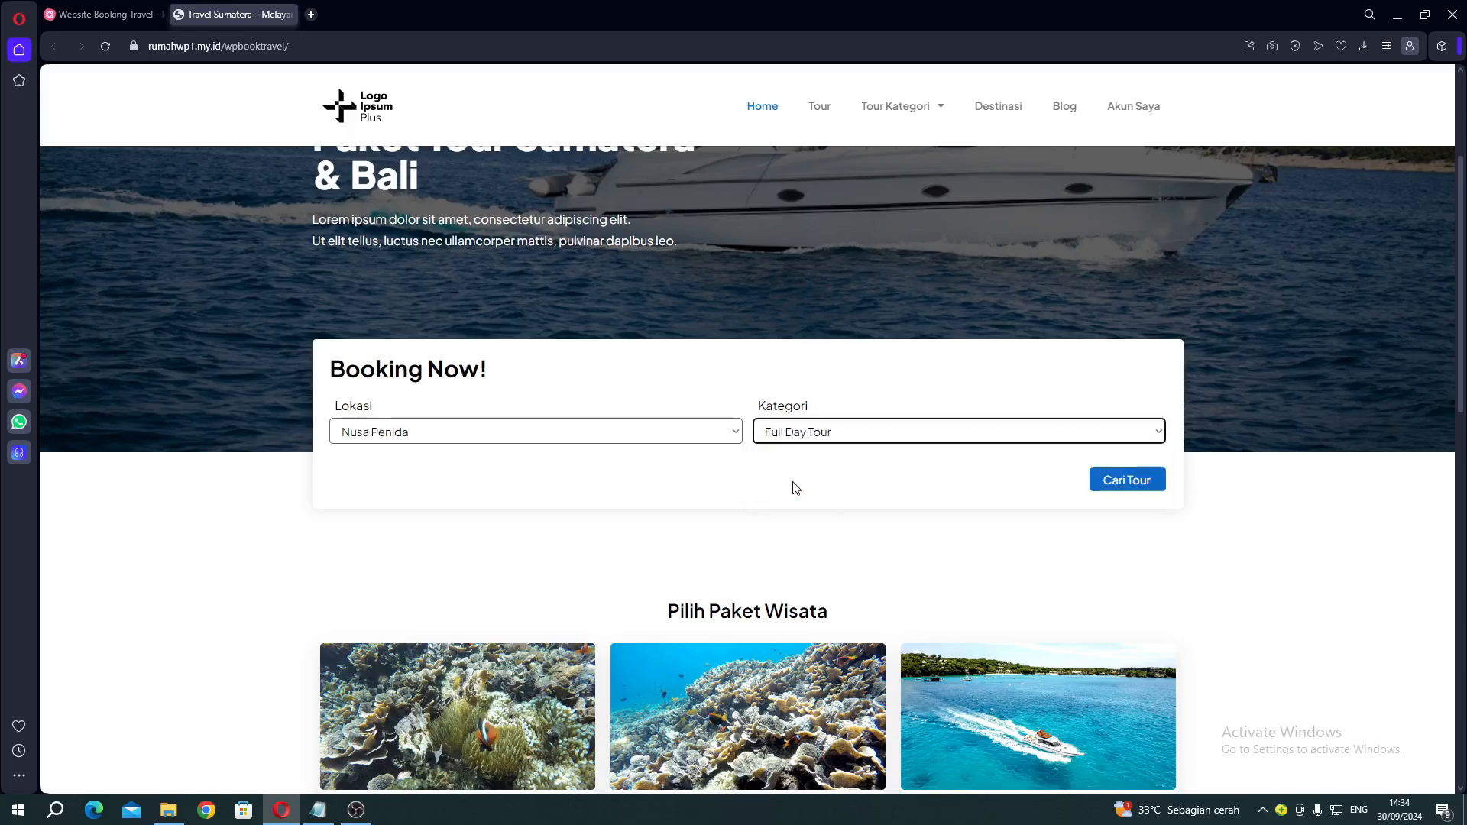
pyautogui.click(1123, 475)
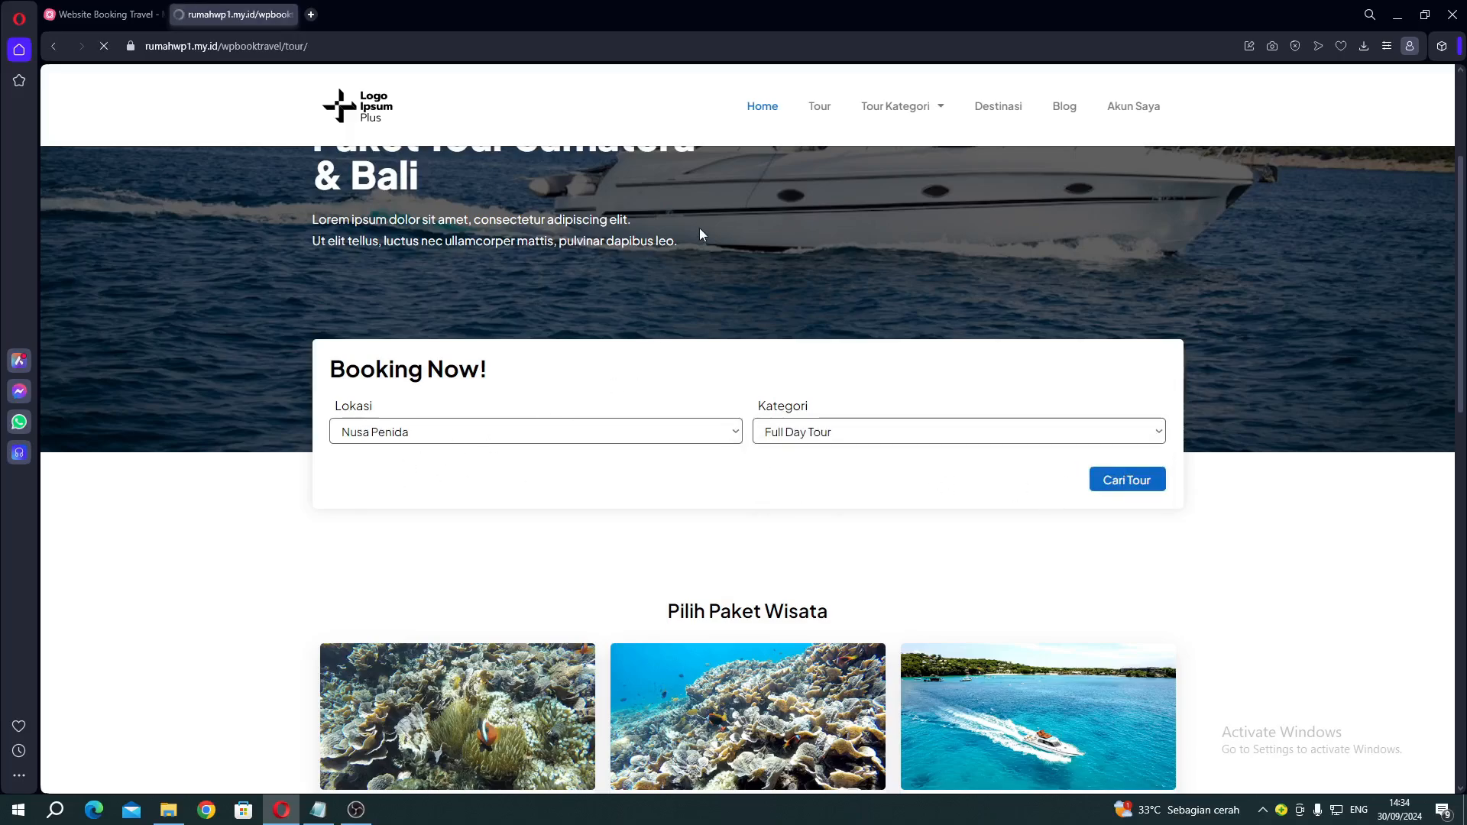
pyautogui.scroll(-3, 739, 416)
pyautogui.scroll(-2, 740, 436)
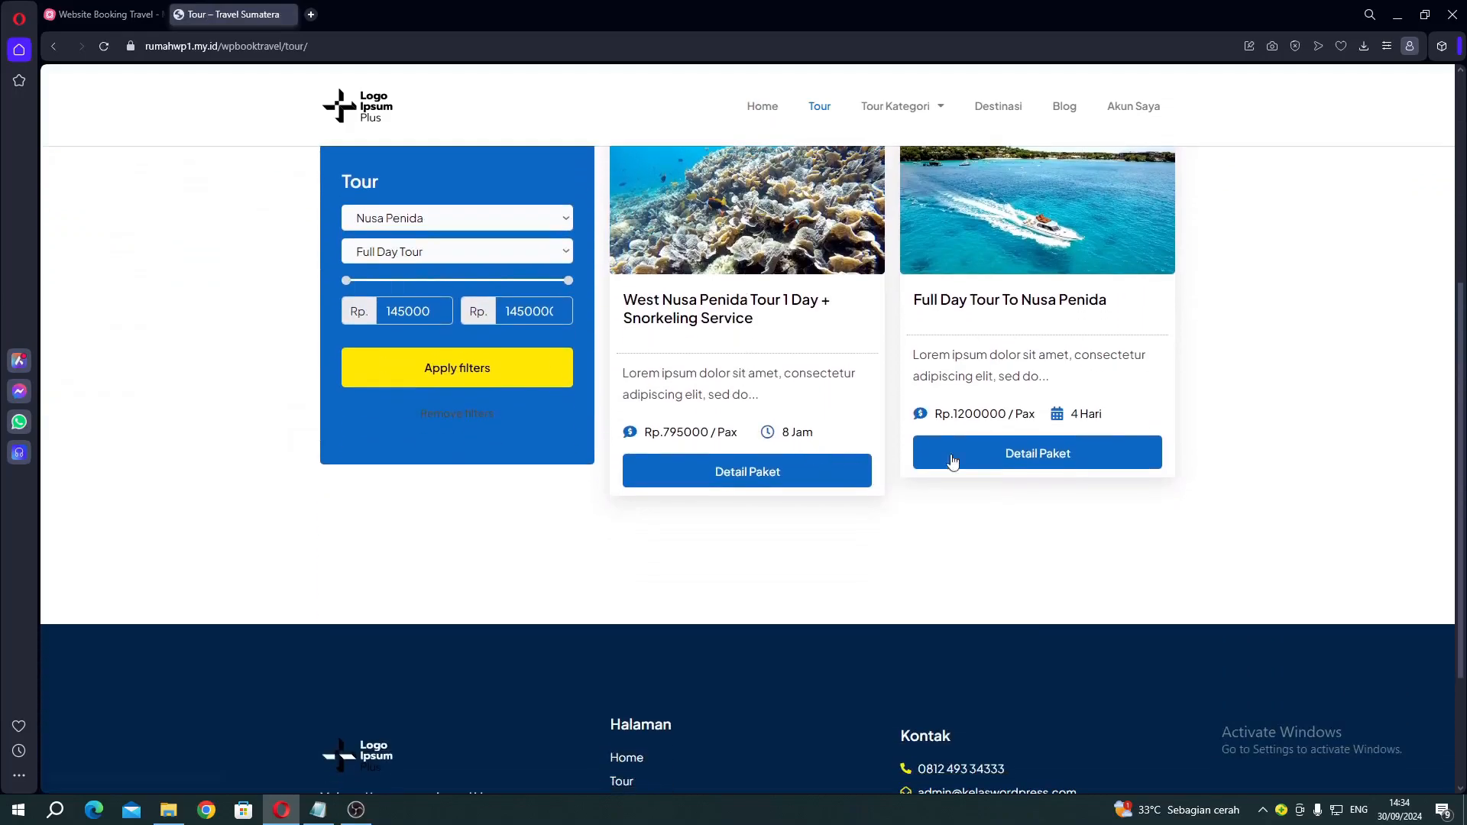
pyautogui.scroll(2, 1029, 369)
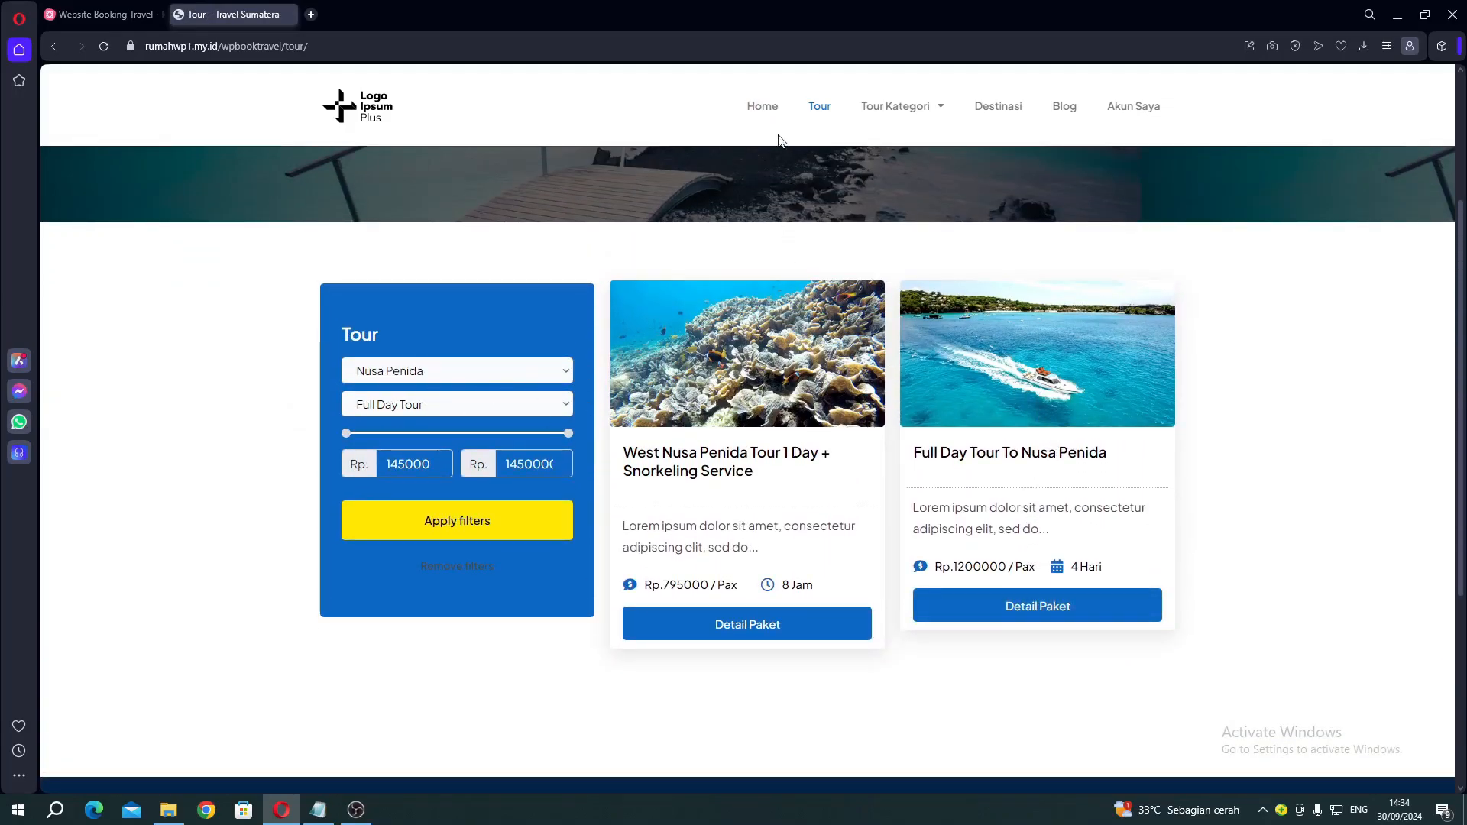
# Go back to the home page and examine the descriptions, prices and durations on the Pilih Paket Wisata cards
pyautogui.click(762, 108)
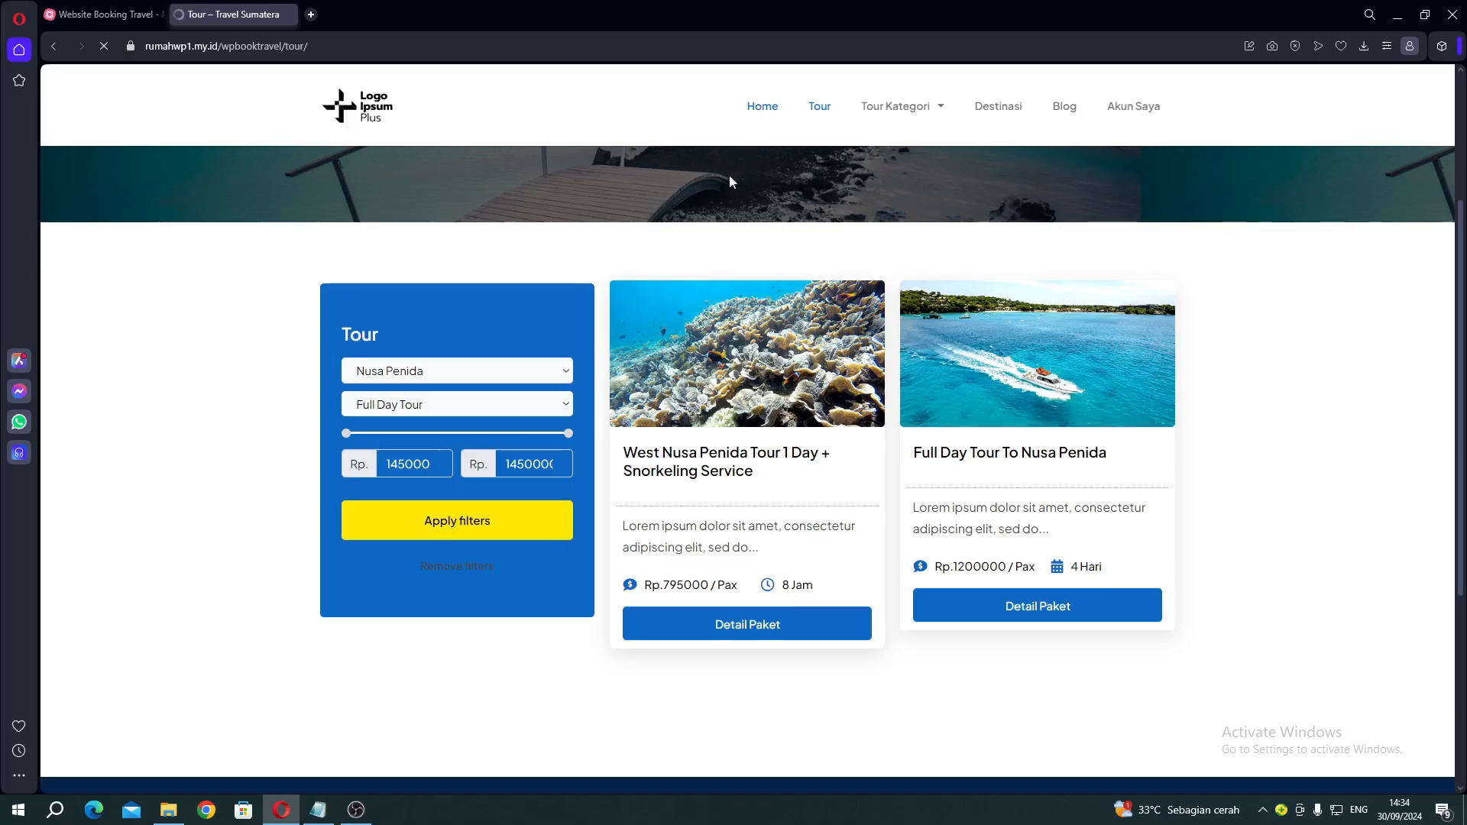
pyautogui.scroll(-5, 697, 457)
pyautogui.scroll(-4, 696, 457)
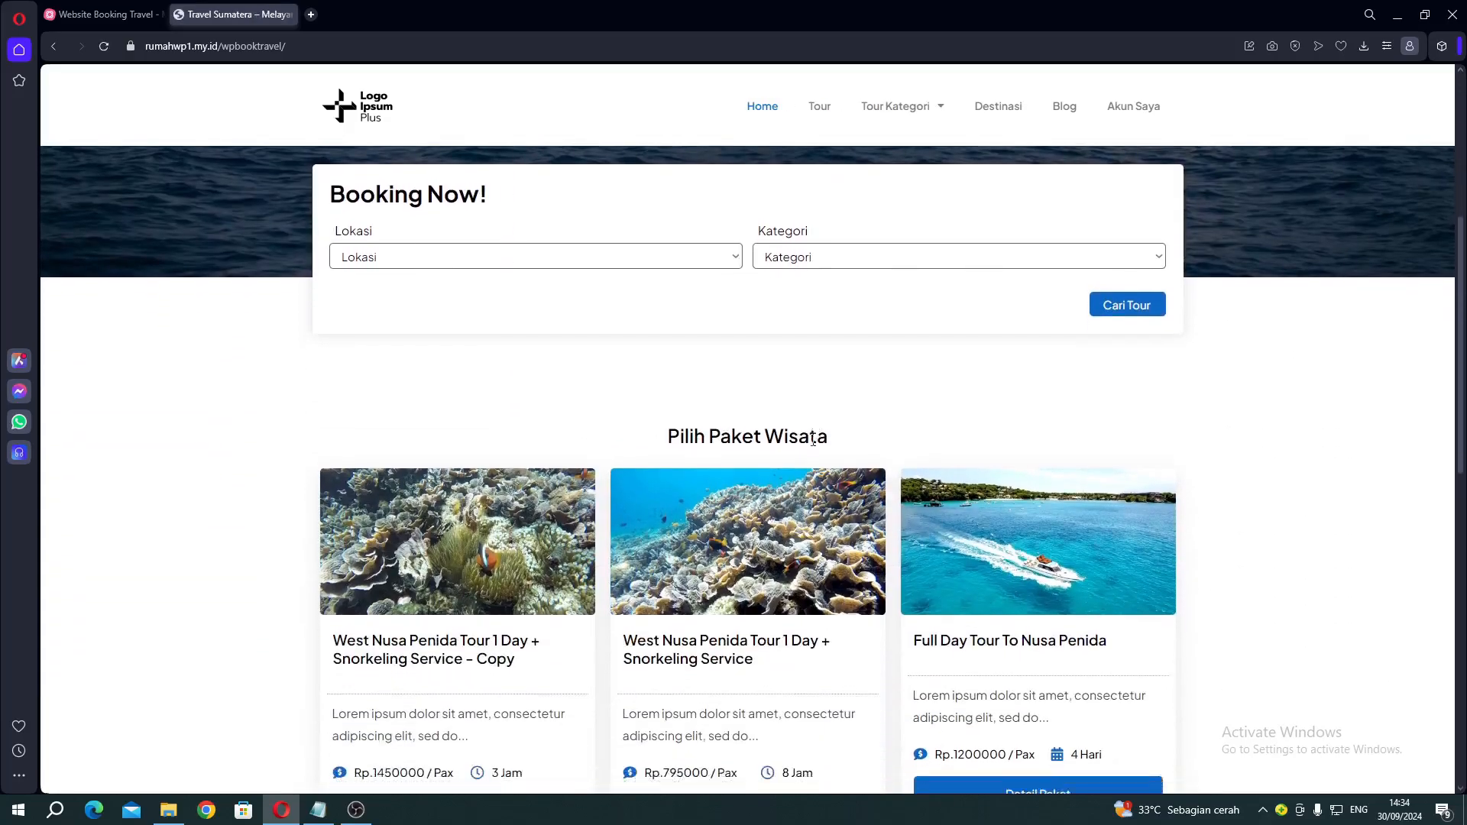
pyautogui.scroll(2, 730, 267)
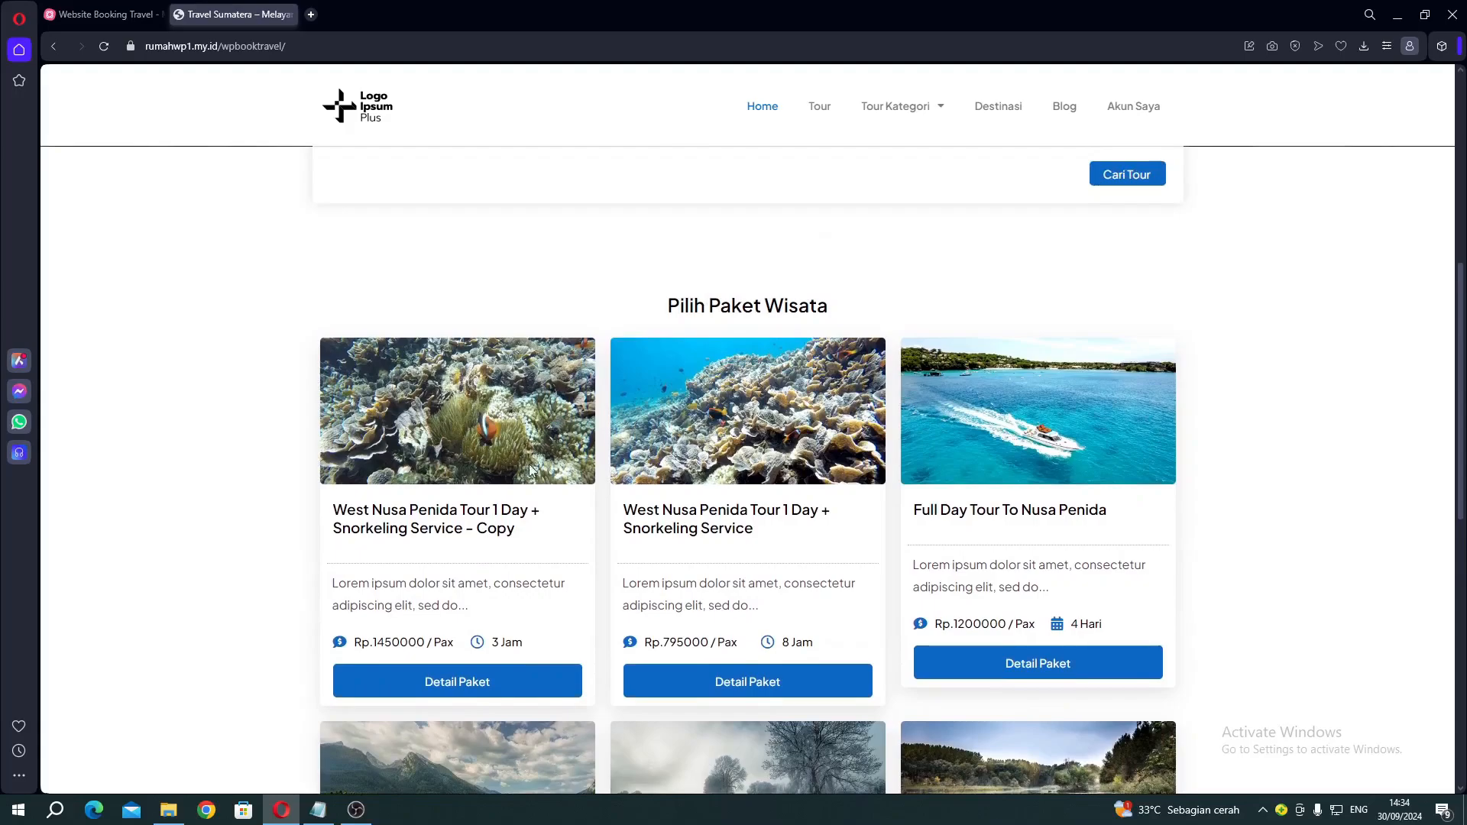
pyautogui.scroll(-2, 520, 458)
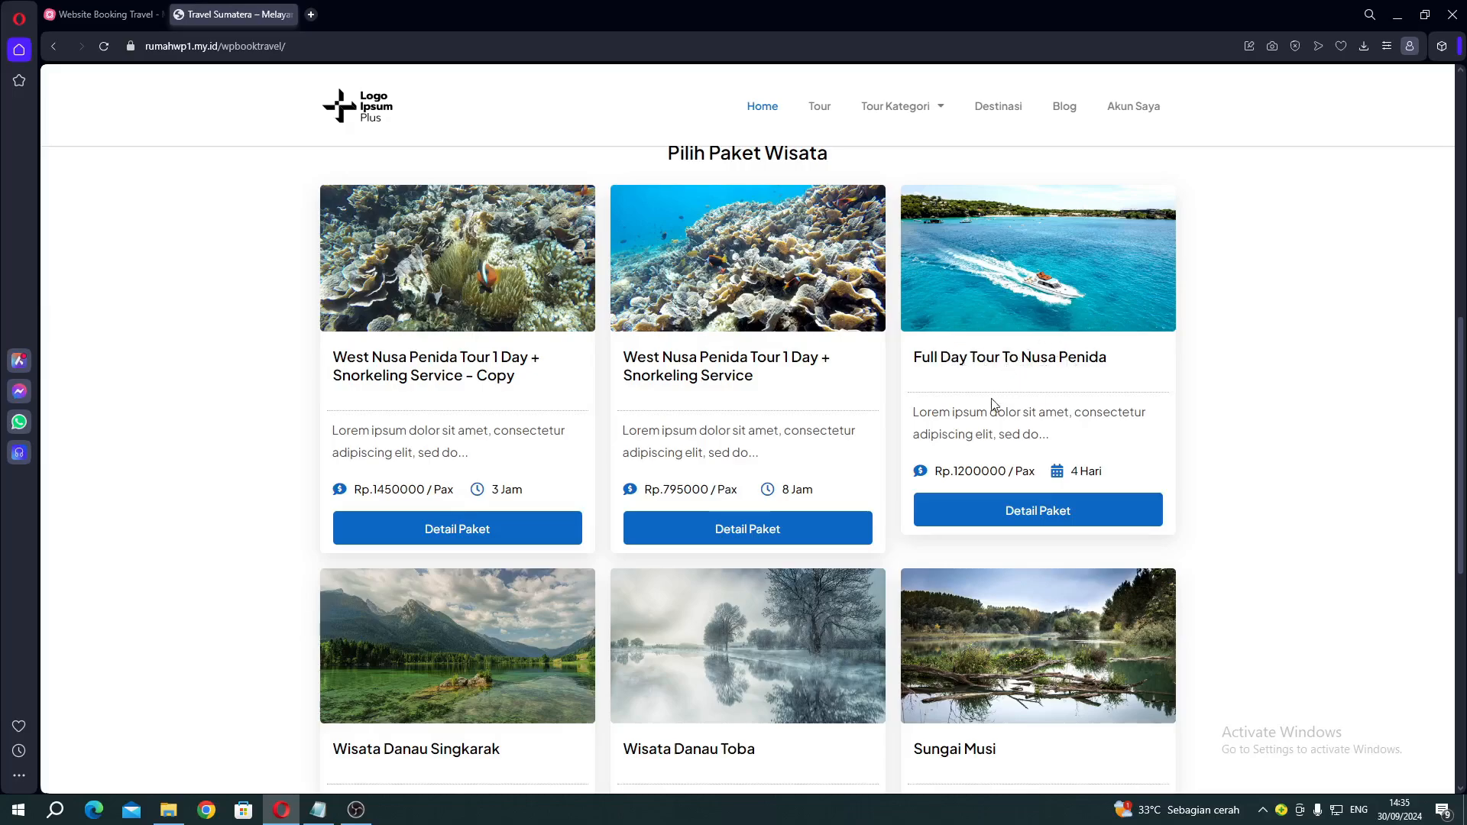
pyautogui.moveTo(921, 411); pyautogui.dragTo(978, 413)
pyautogui.click(988, 418)
pyautogui.moveTo(1068, 472); pyautogui.dragTo(1091, 466)
pyautogui.click(1091, 467)
pyautogui.doubleClick(786, 489)
pyautogui.click(786, 493)
pyautogui.moveTo(692, 490); pyautogui.dragTo(677, 490)
pyautogui.click(963, 471)
pyautogui.scroll(-2, 222, 480)
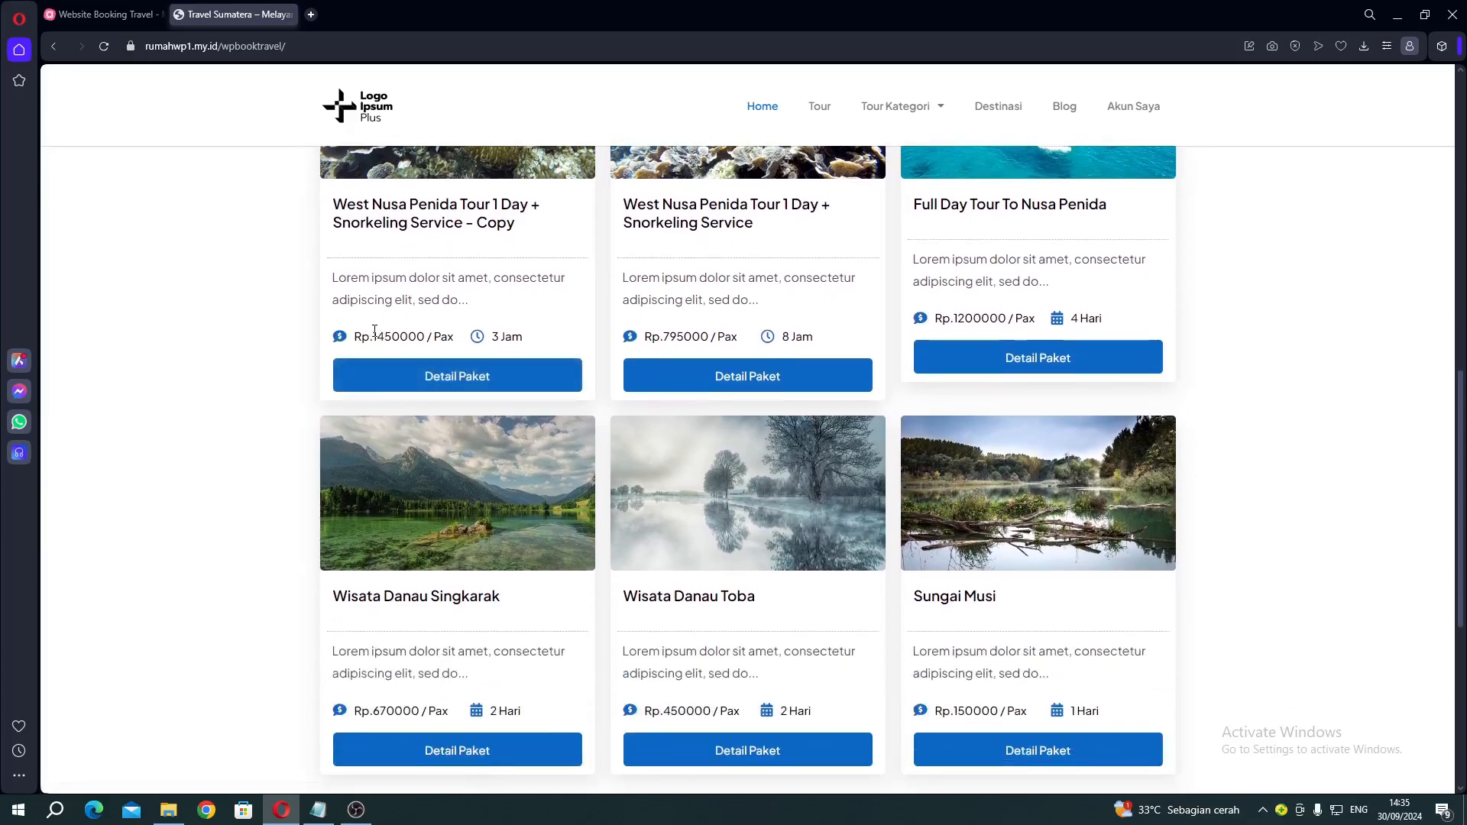
pyautogui.scroll(1, 374, 330)
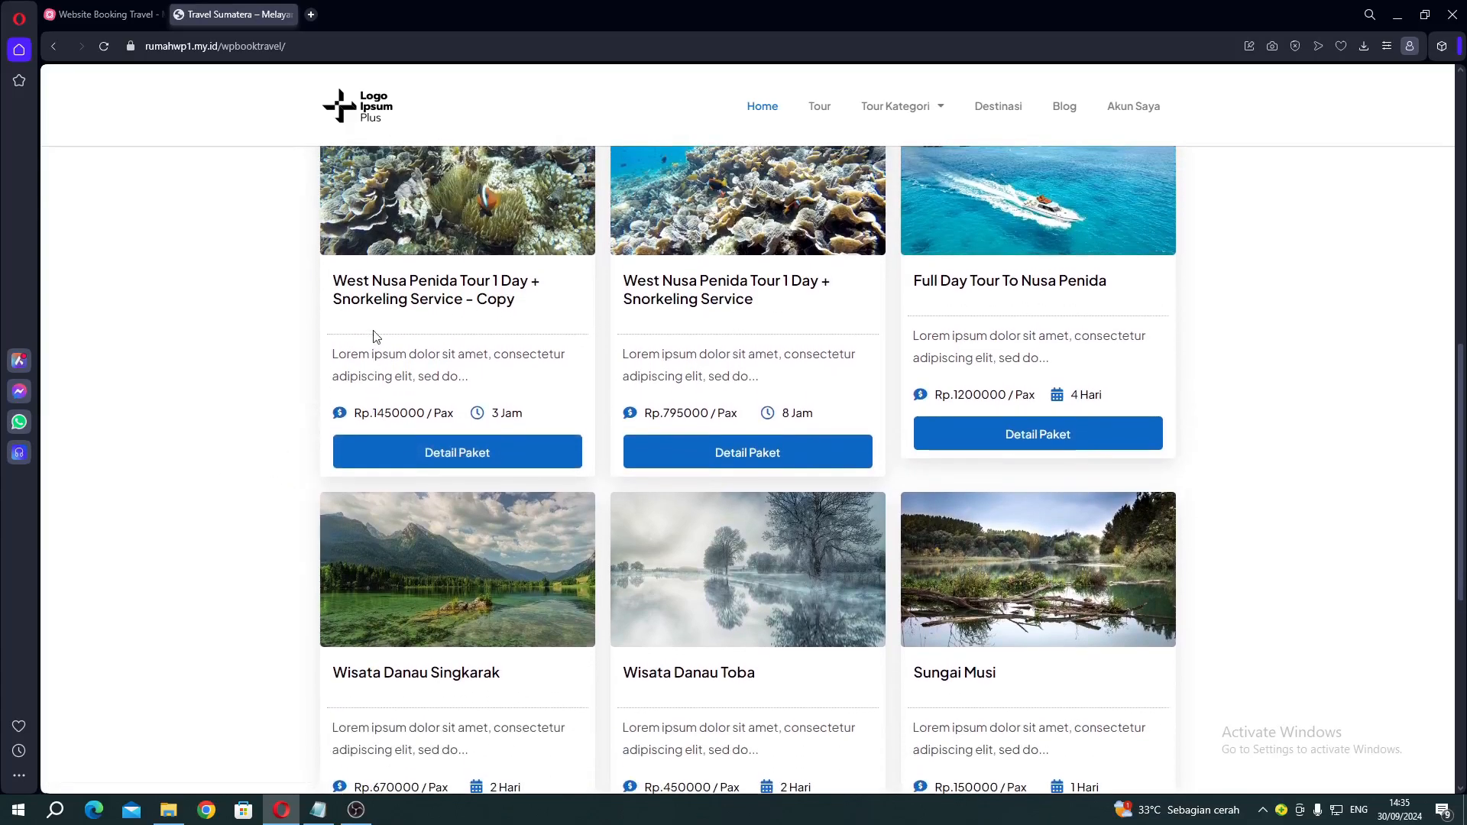
pyautogui.scroll(1, 374, 336)
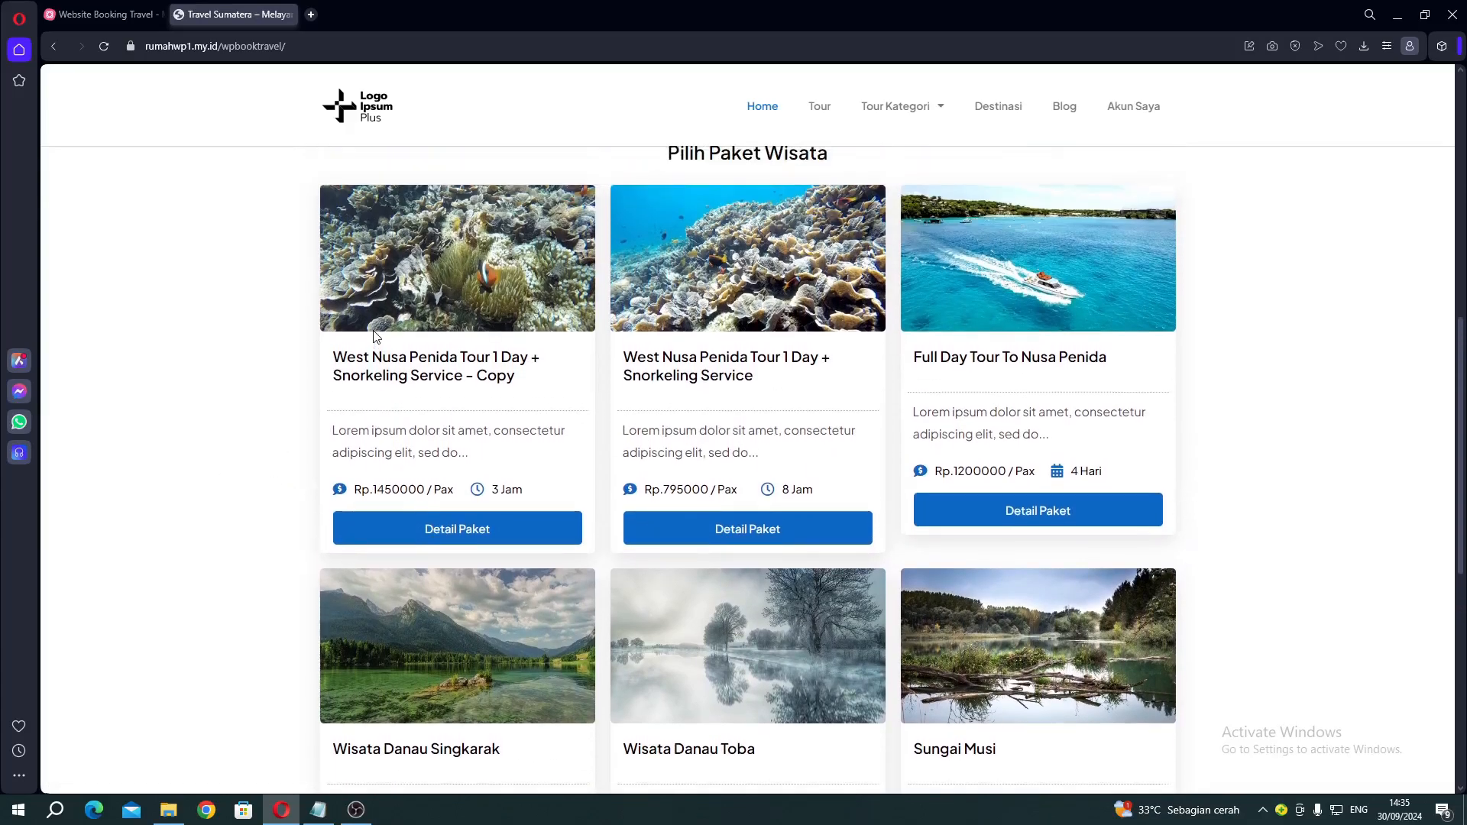
# Open the details of West Nusa Penida Tour 1 Day + Snorkeling Service - Copy and set the number of guests to 2
pyautogui.click(471, 533)
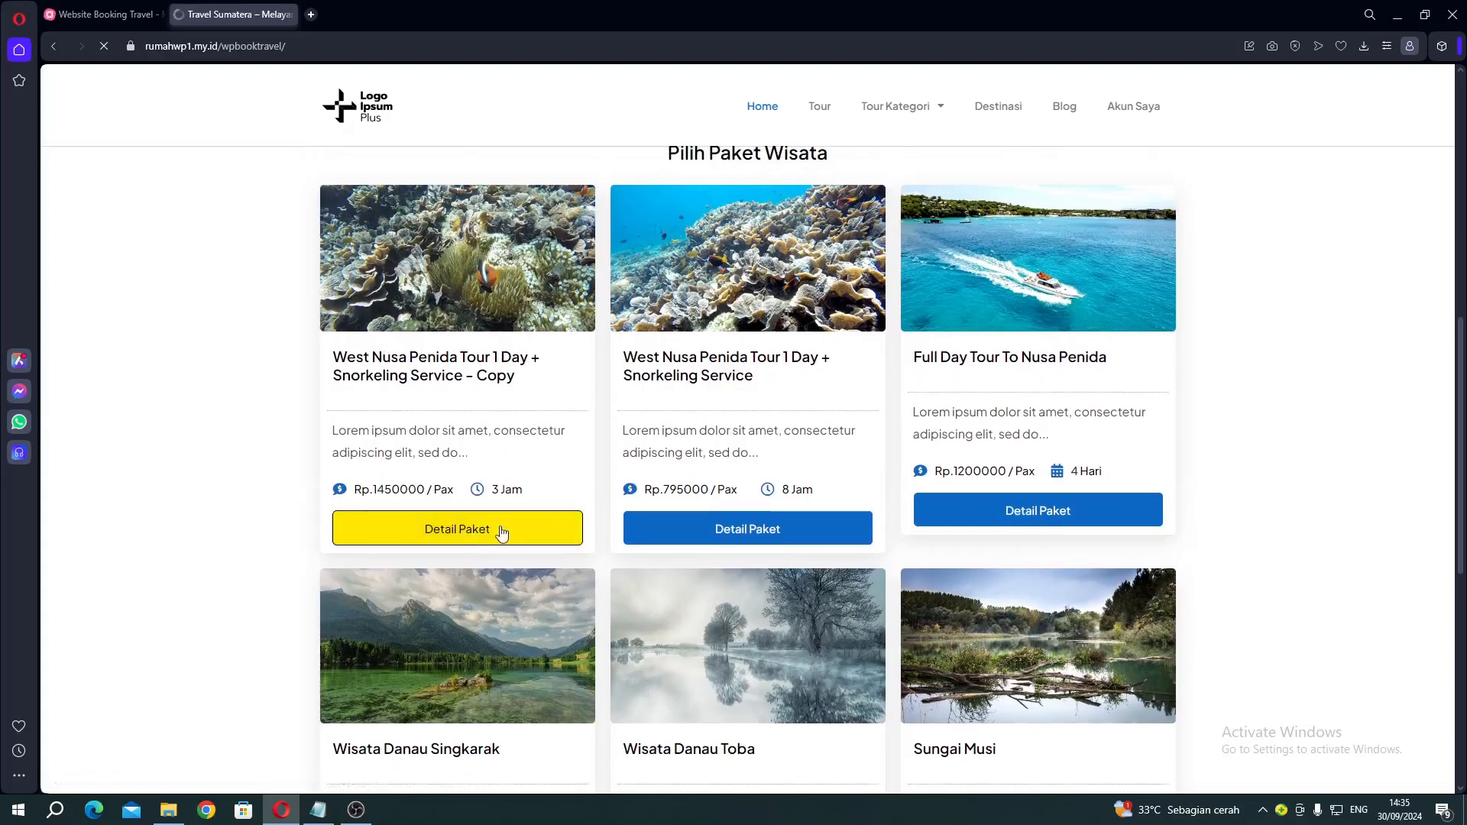
pyautogui.scroll(-4, 1025, 538)
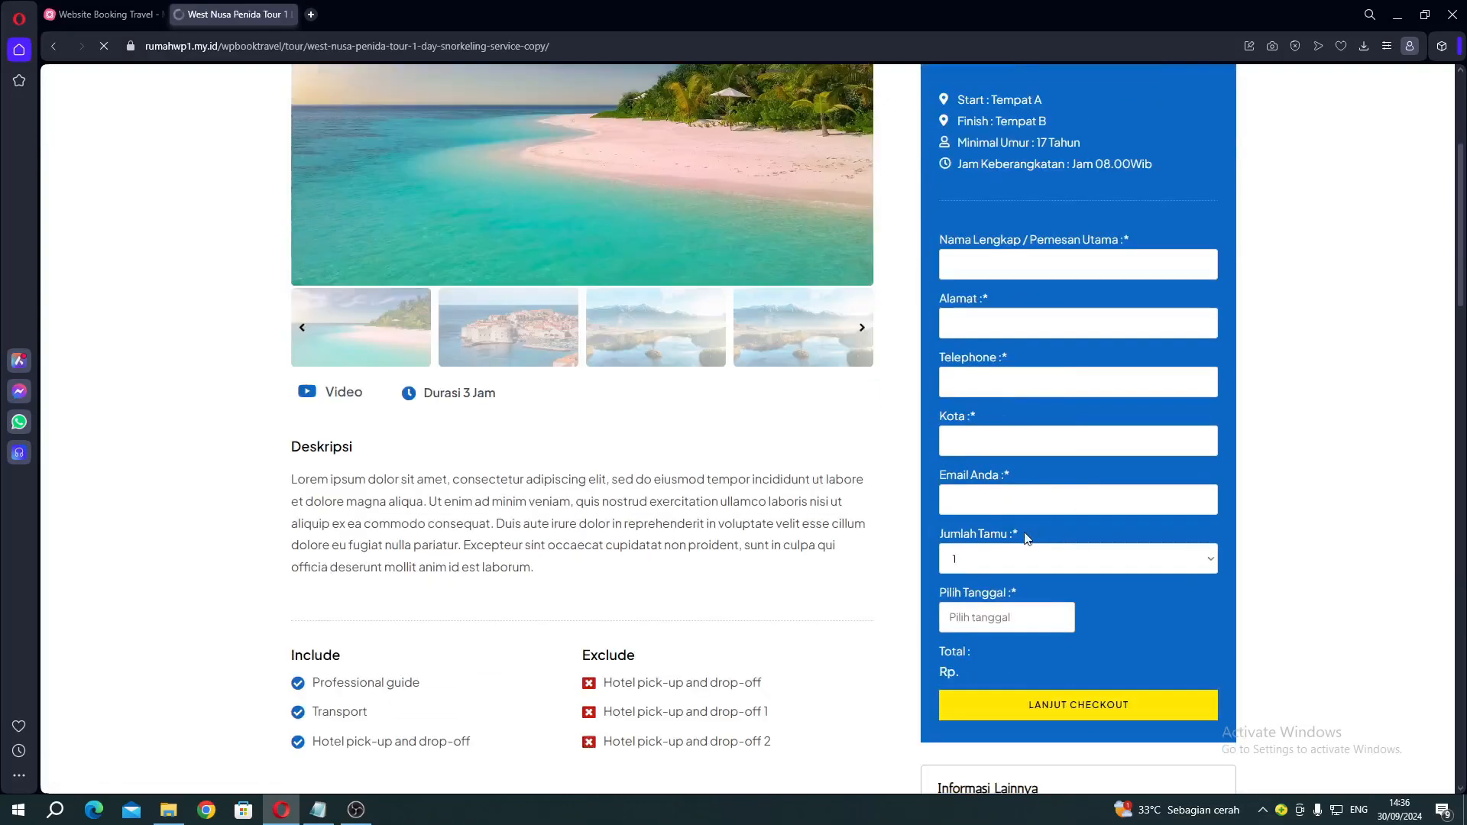
pyautogui.click(997, 482)
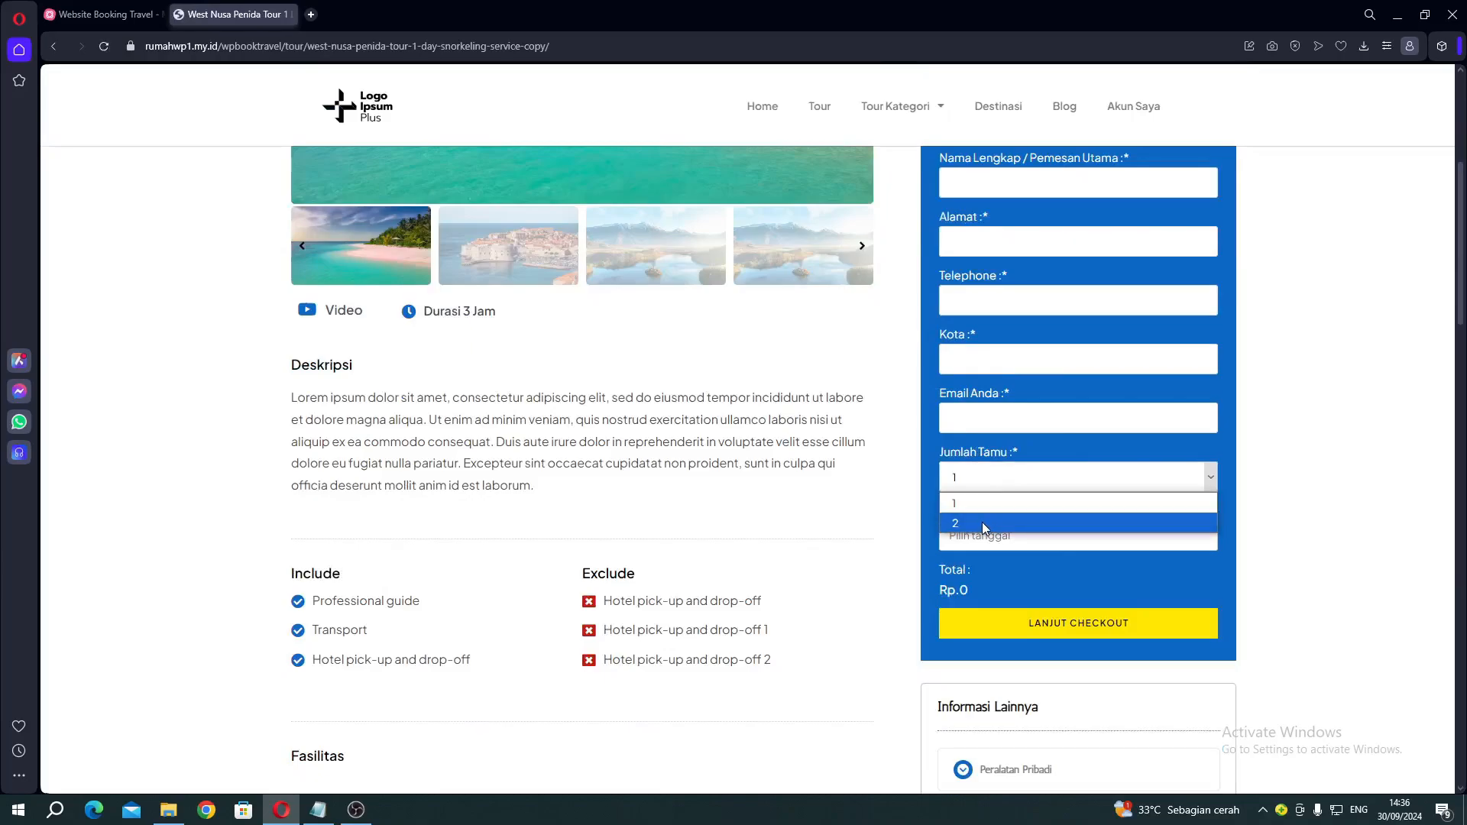
pyautogui.click(983, 523)
pyautogui.scroll(5, 937, 484)
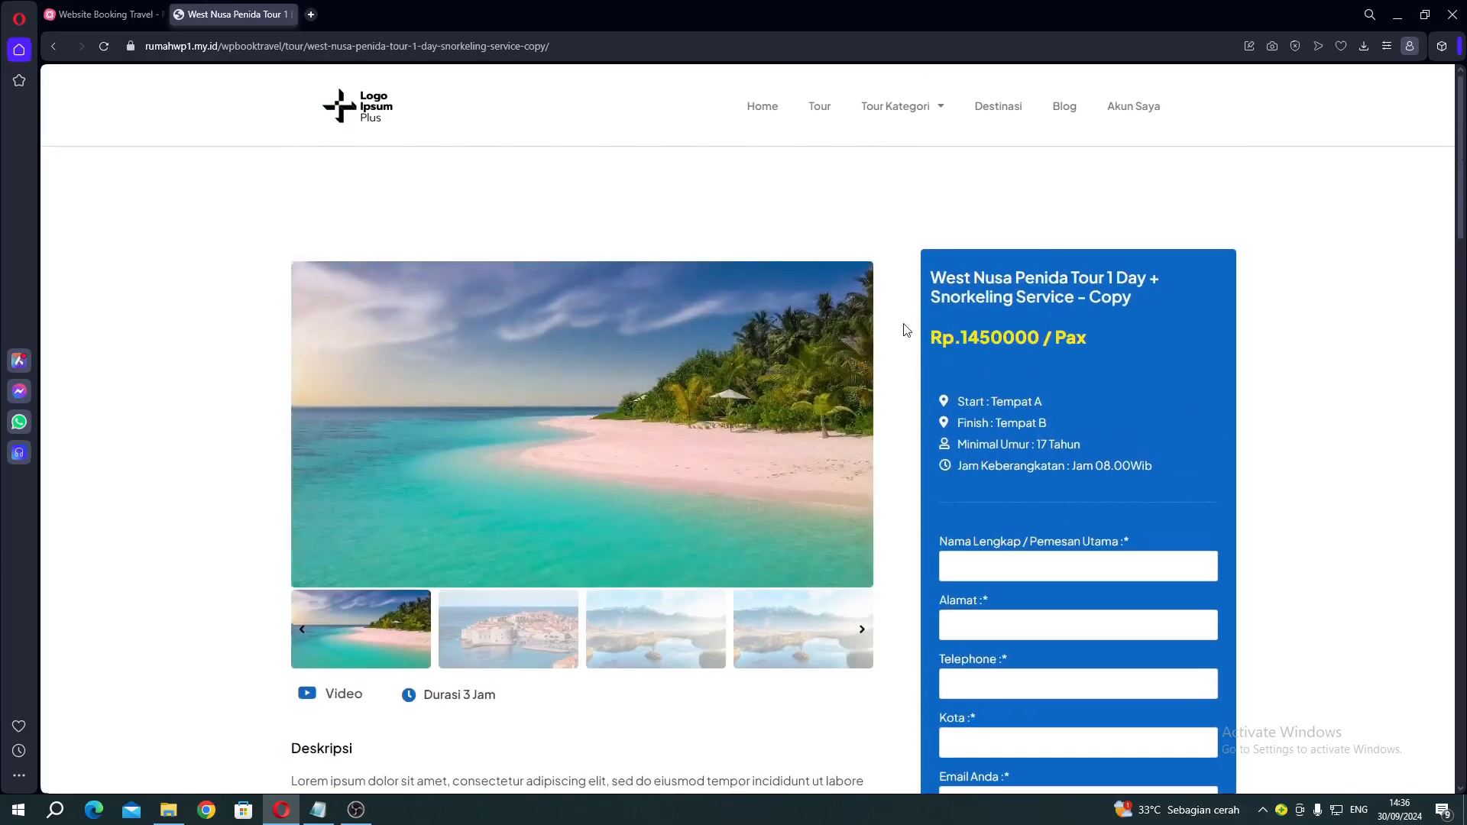
# Return to the home page and examine the remaining package cards and the footer's page links and contact section
pyautogui.click(756, 111)
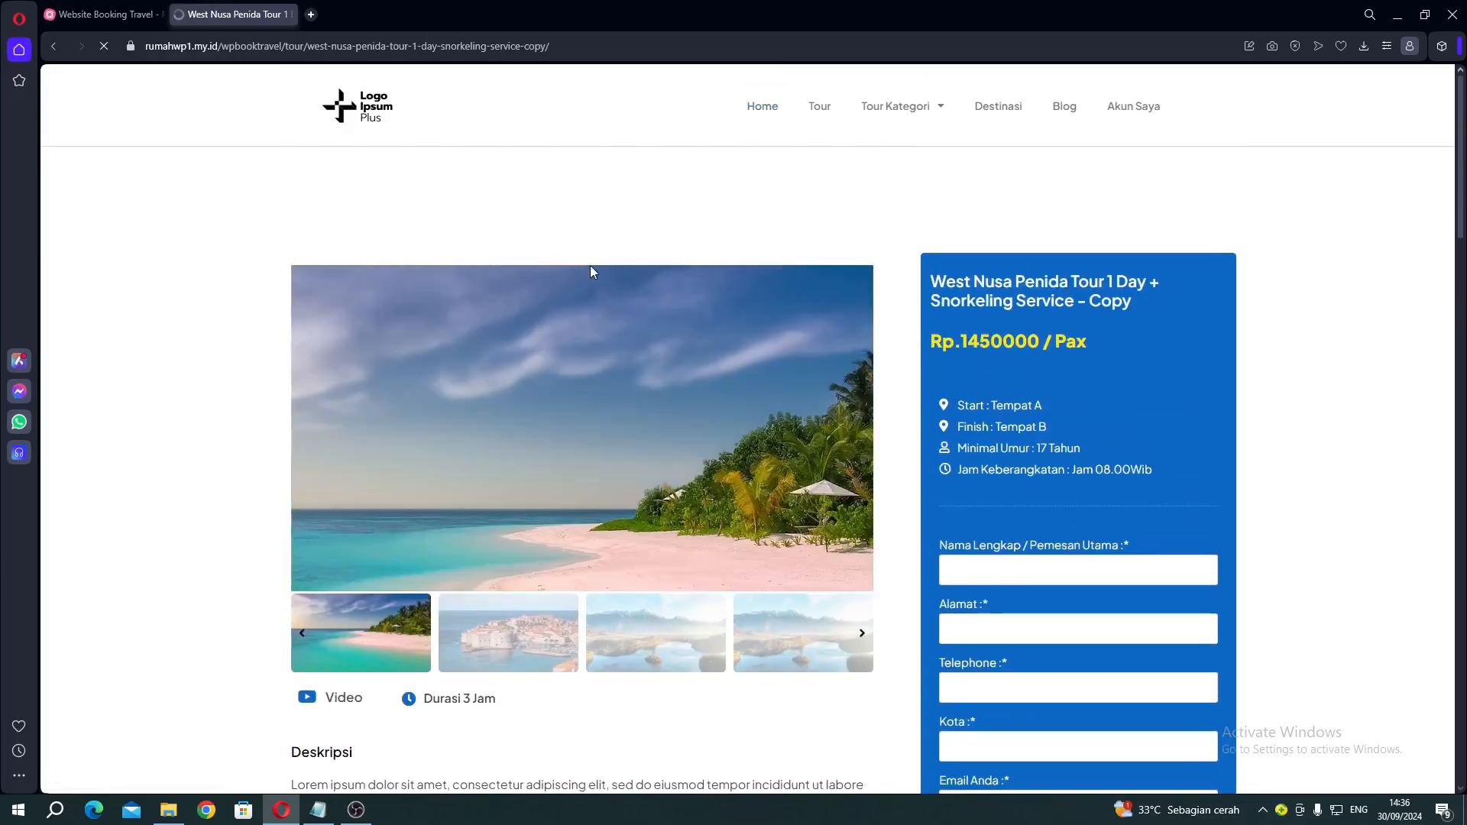
pyautogui.scroll(-8, 590, 263)
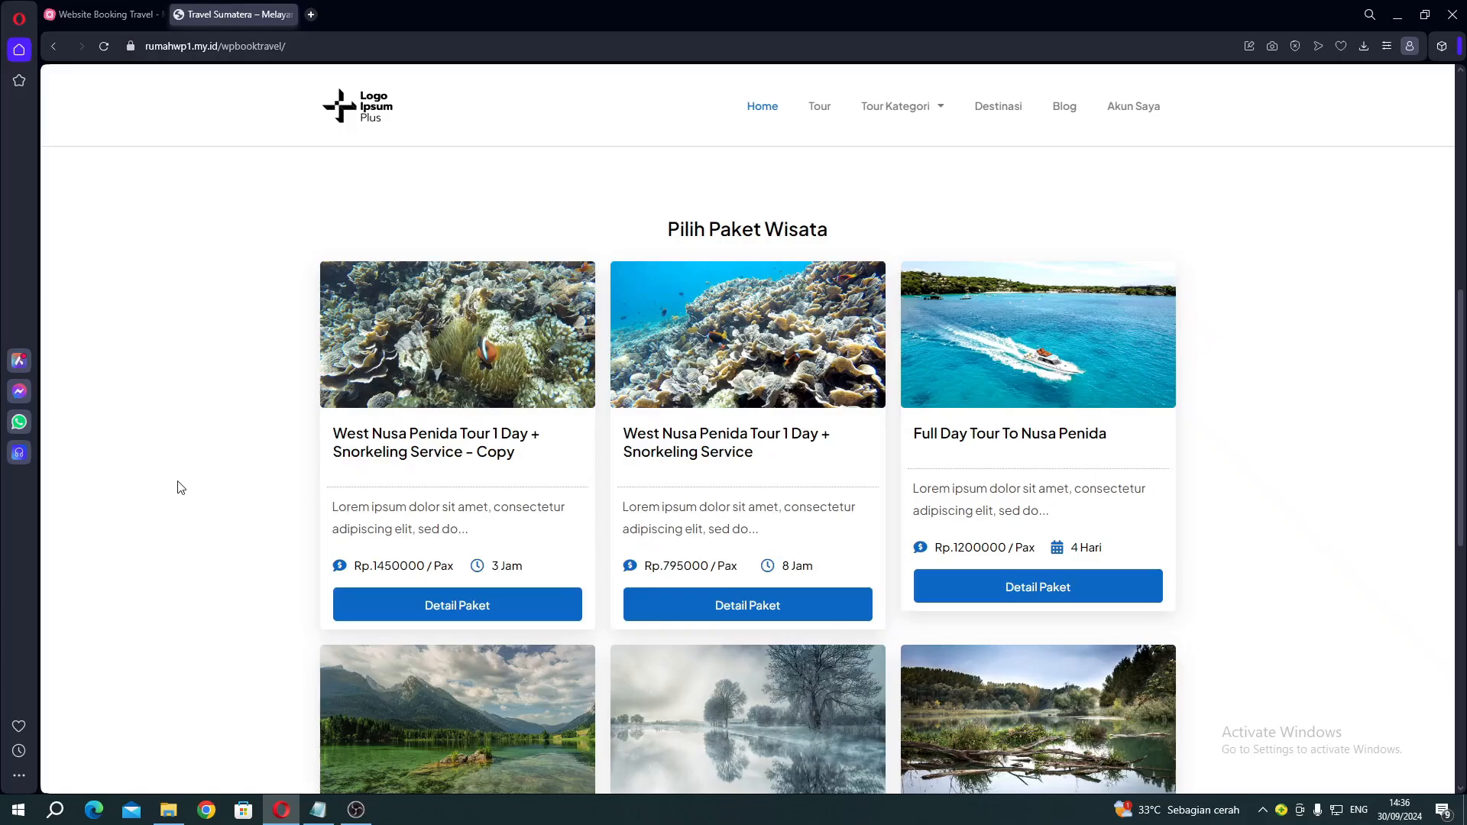
pyautogui.scroll(-6, 182, 487)
pyautogui.scroll(-2, 301, 484)
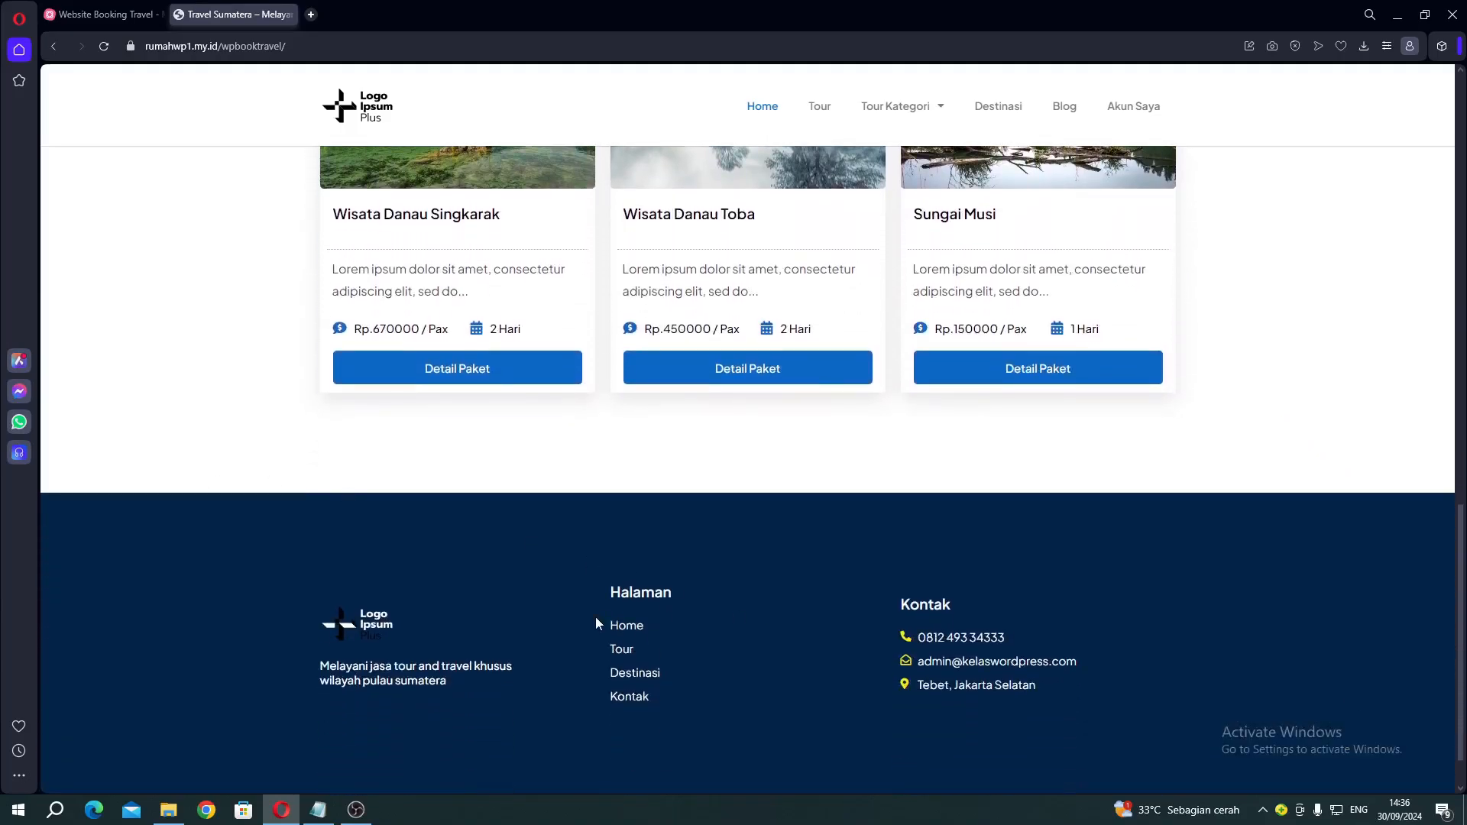
pyautogui.scroll(-1, 749, 671)
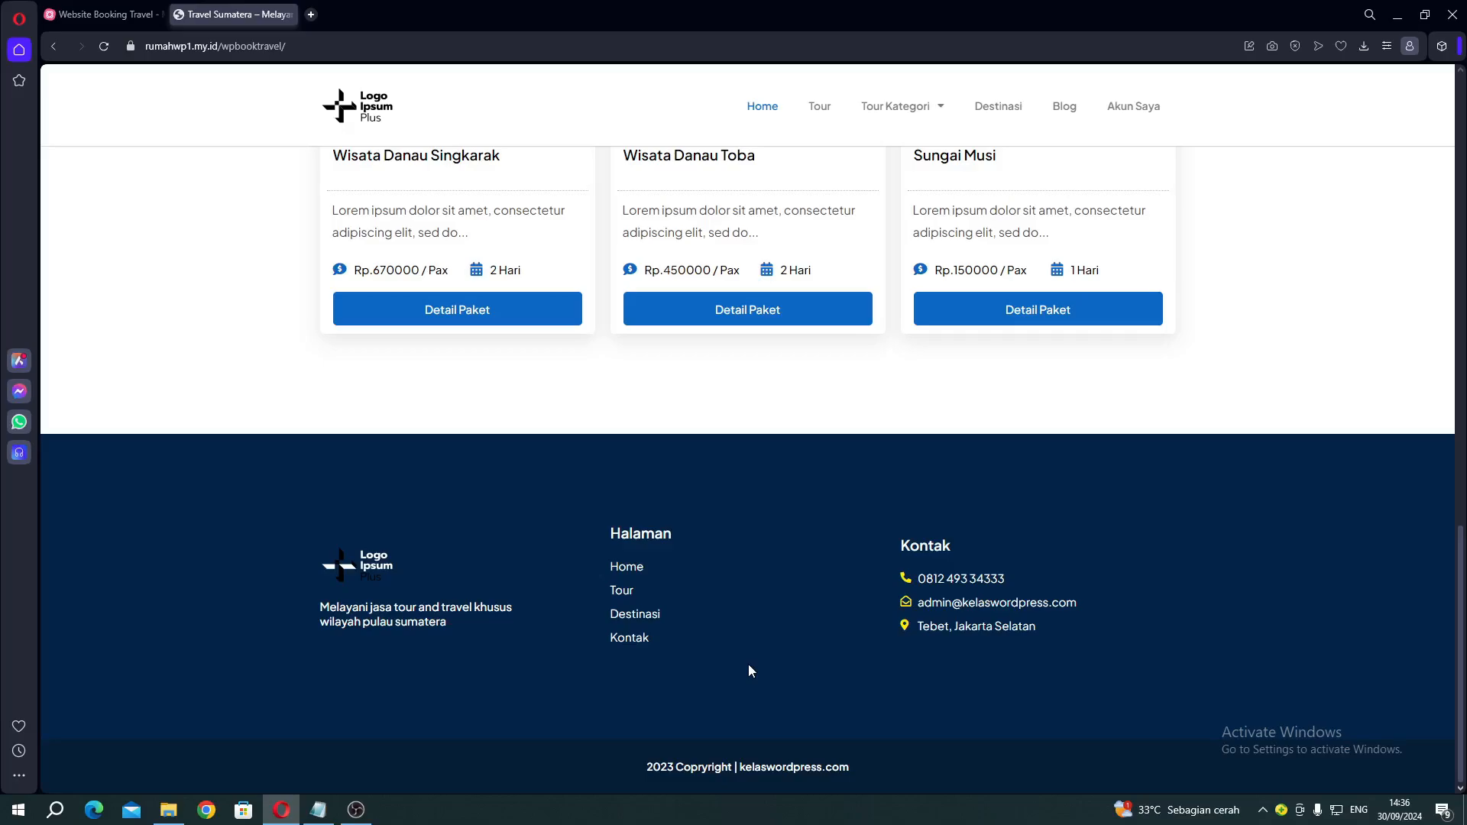
pyautogui.scroll(1, 748, 665)
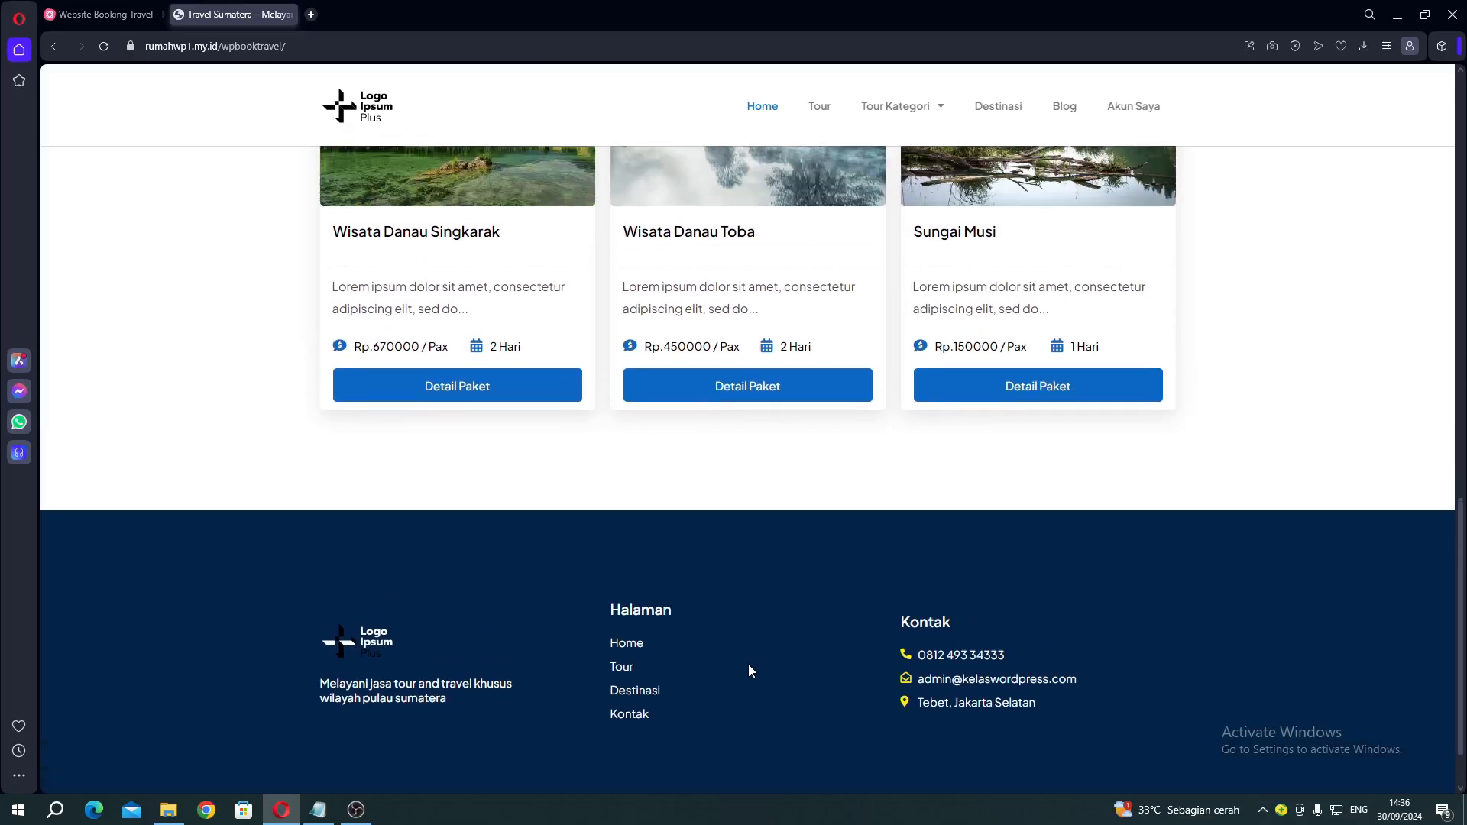
pyautogui.click(356, 810)
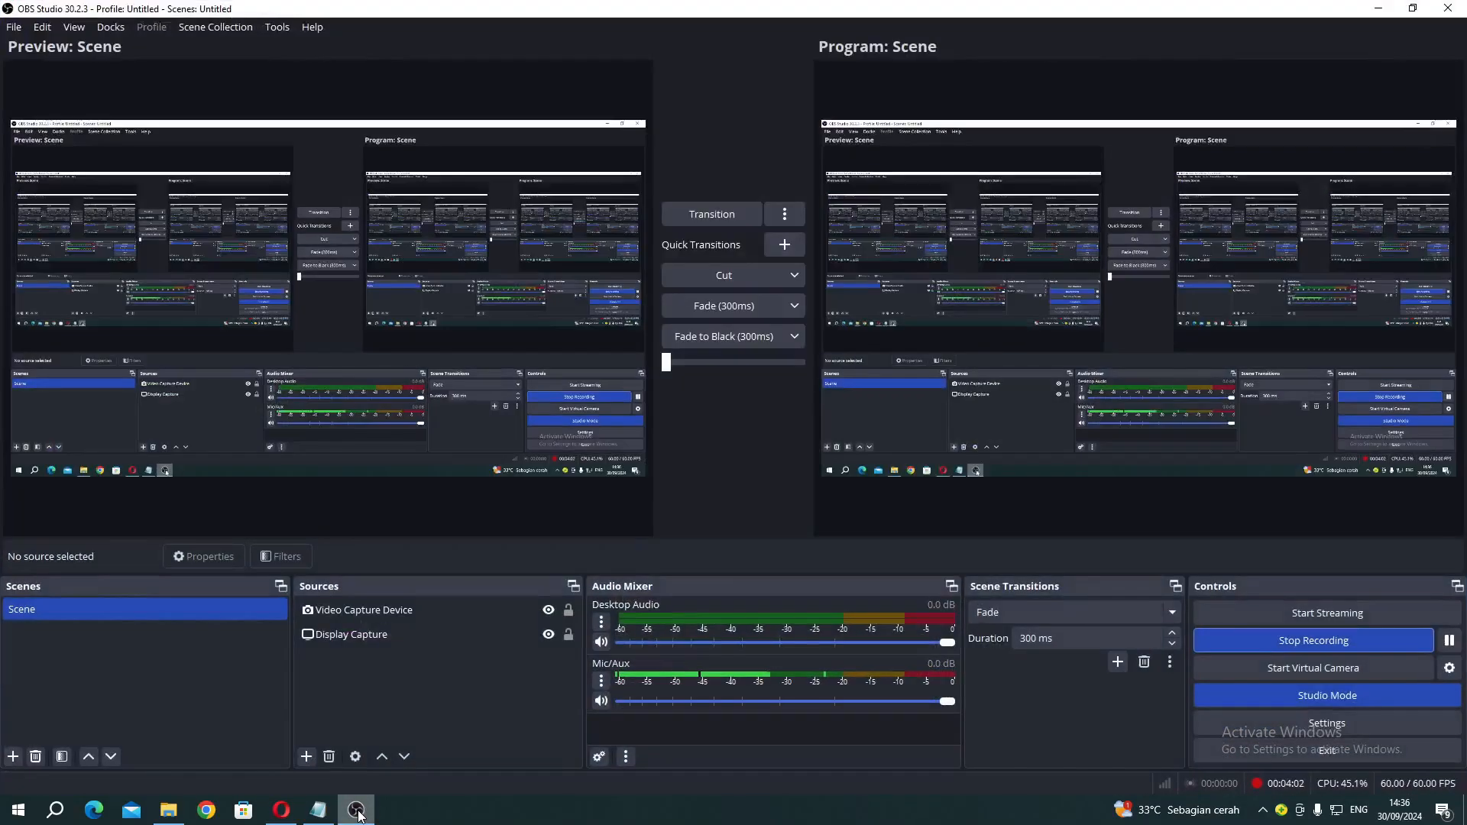
# Switch back to the Opera browser and open the details of the Full Day Tour To Nusa Penida package from the home page
pyautogui.click(356, 810)
pyautogui.scroll(6, 662, 588)
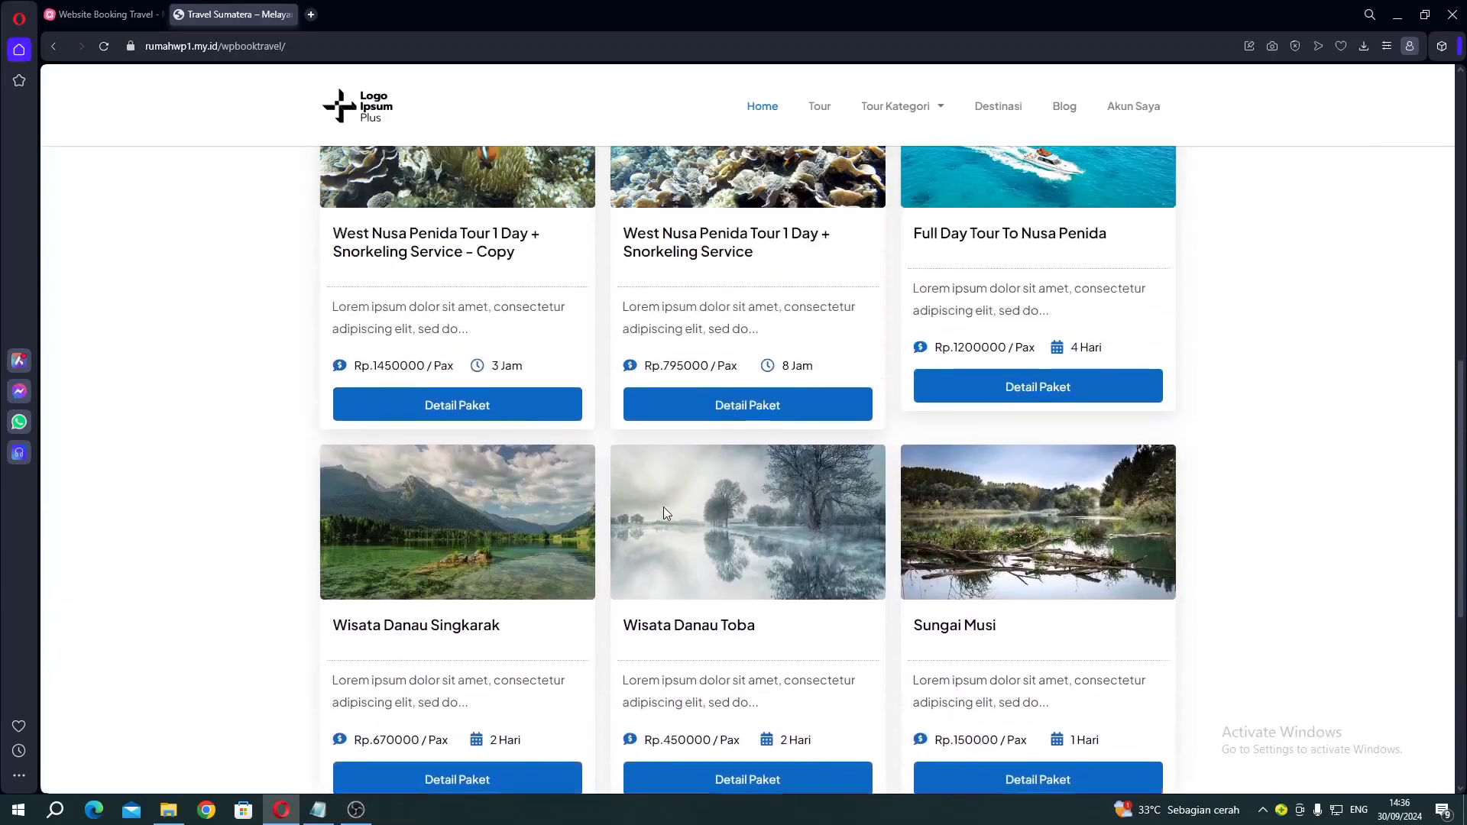
pyautogui.scroll(5, 663, 513)
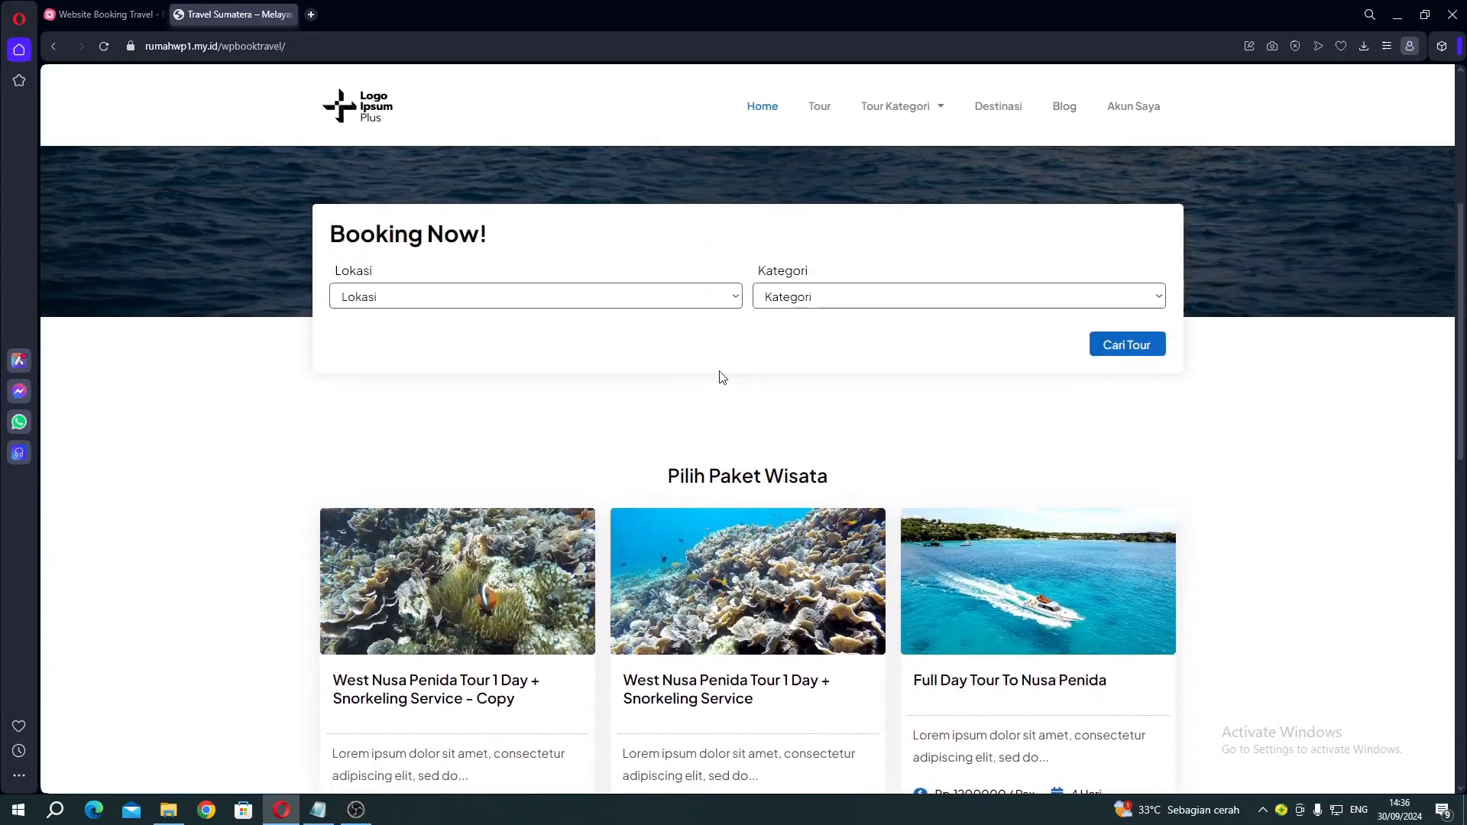
pyautogui.scroll(-4, 665, 275)
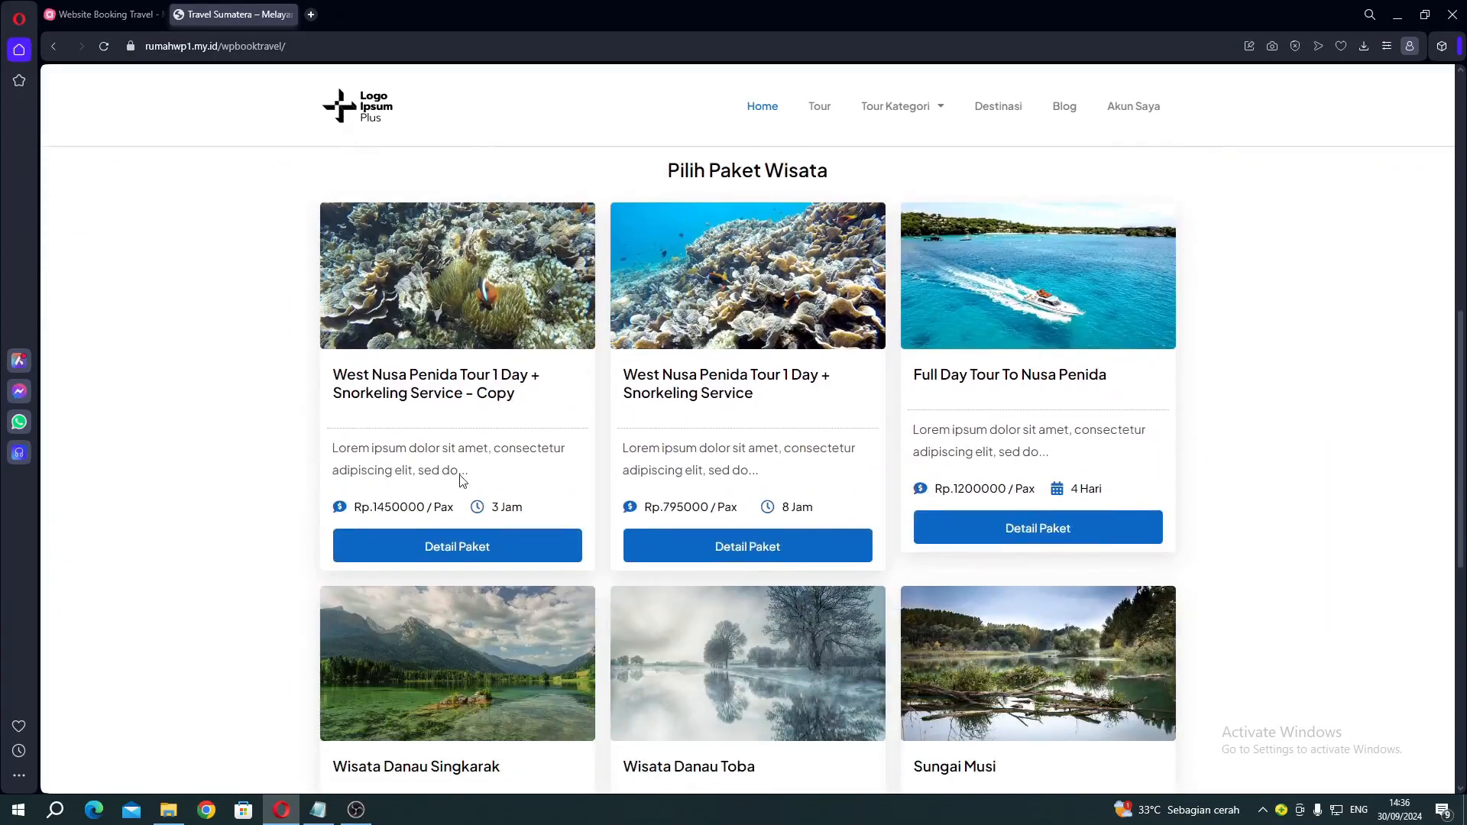
pyautogui.click(1039, 537)
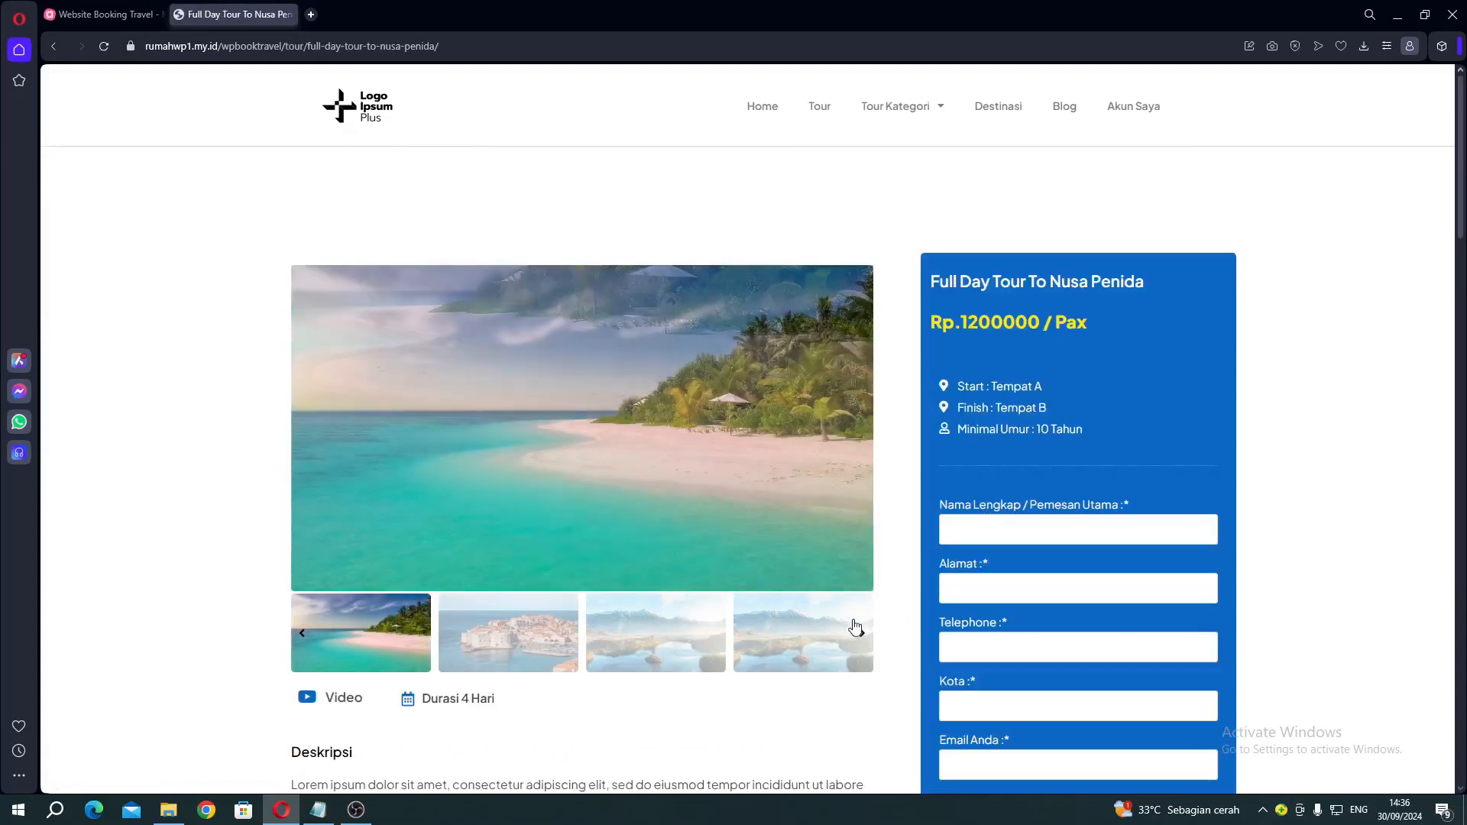
# Browse the tour's photo gallery, show the coastal old town picture, and preview the tour video before closing it
pyautogui.click(857, 639)
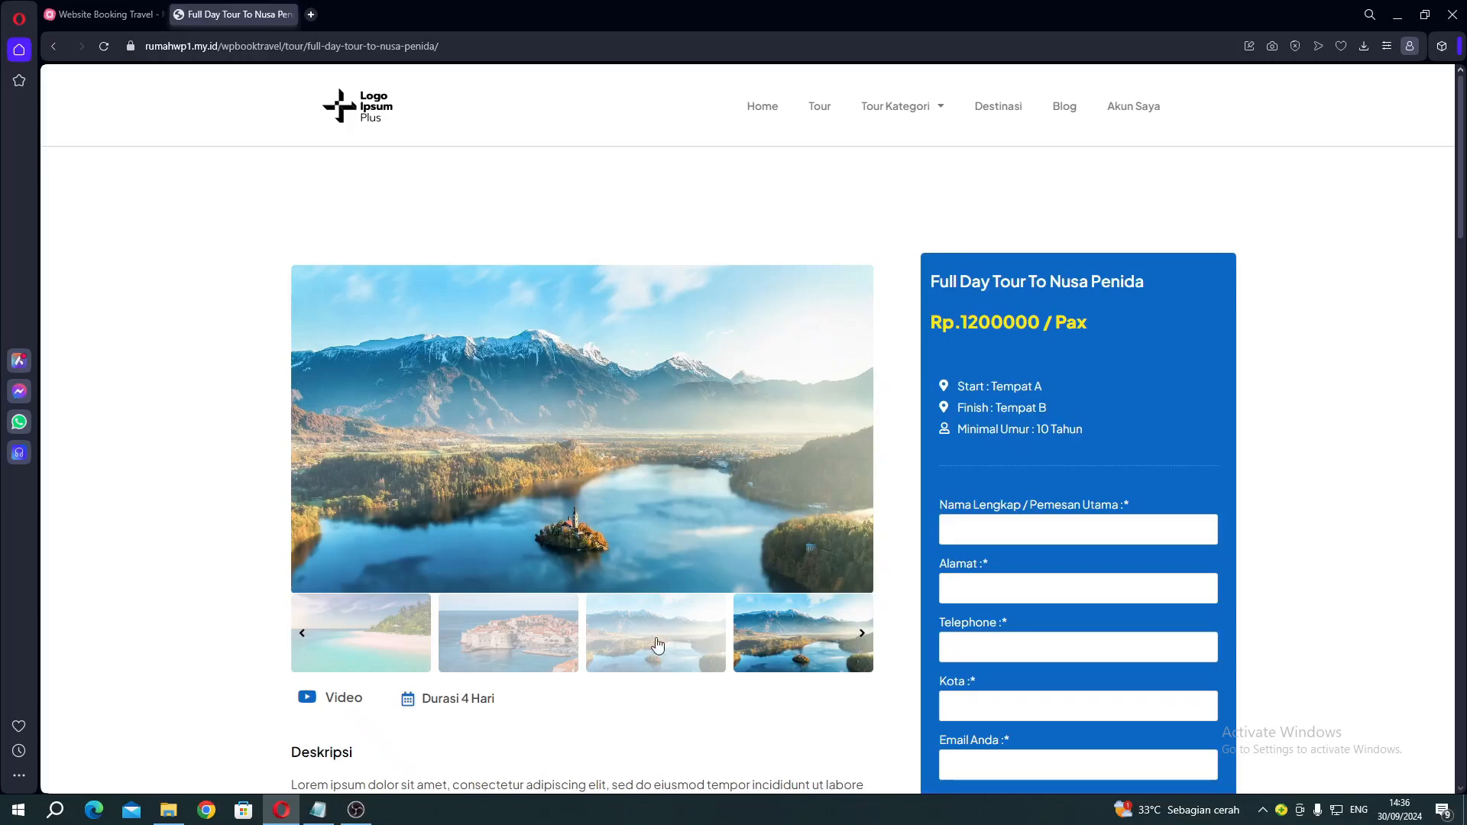
pyautogui.click(508, 633)
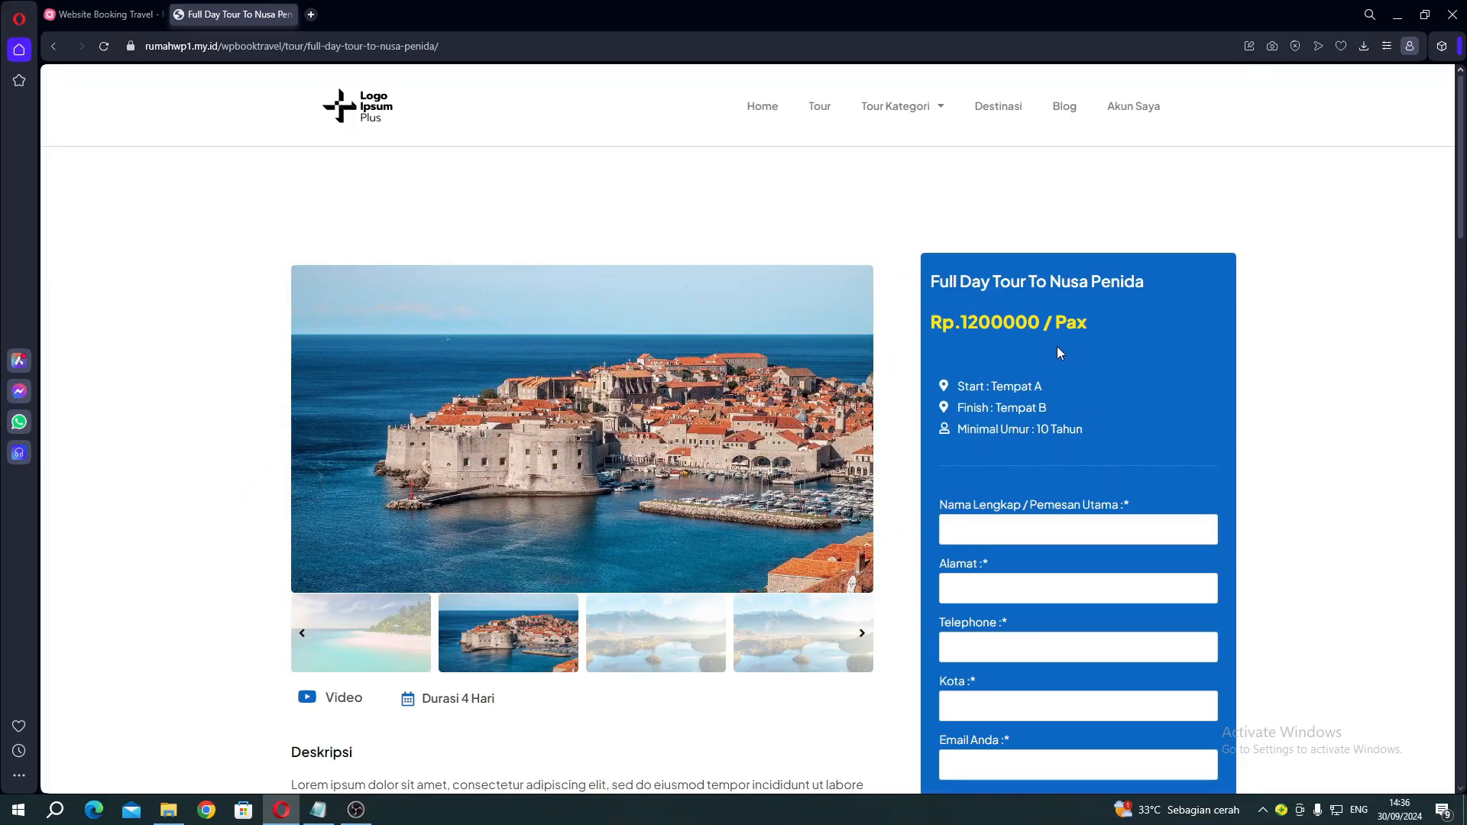
pyautogui.scroll(-4, 1051, 342)
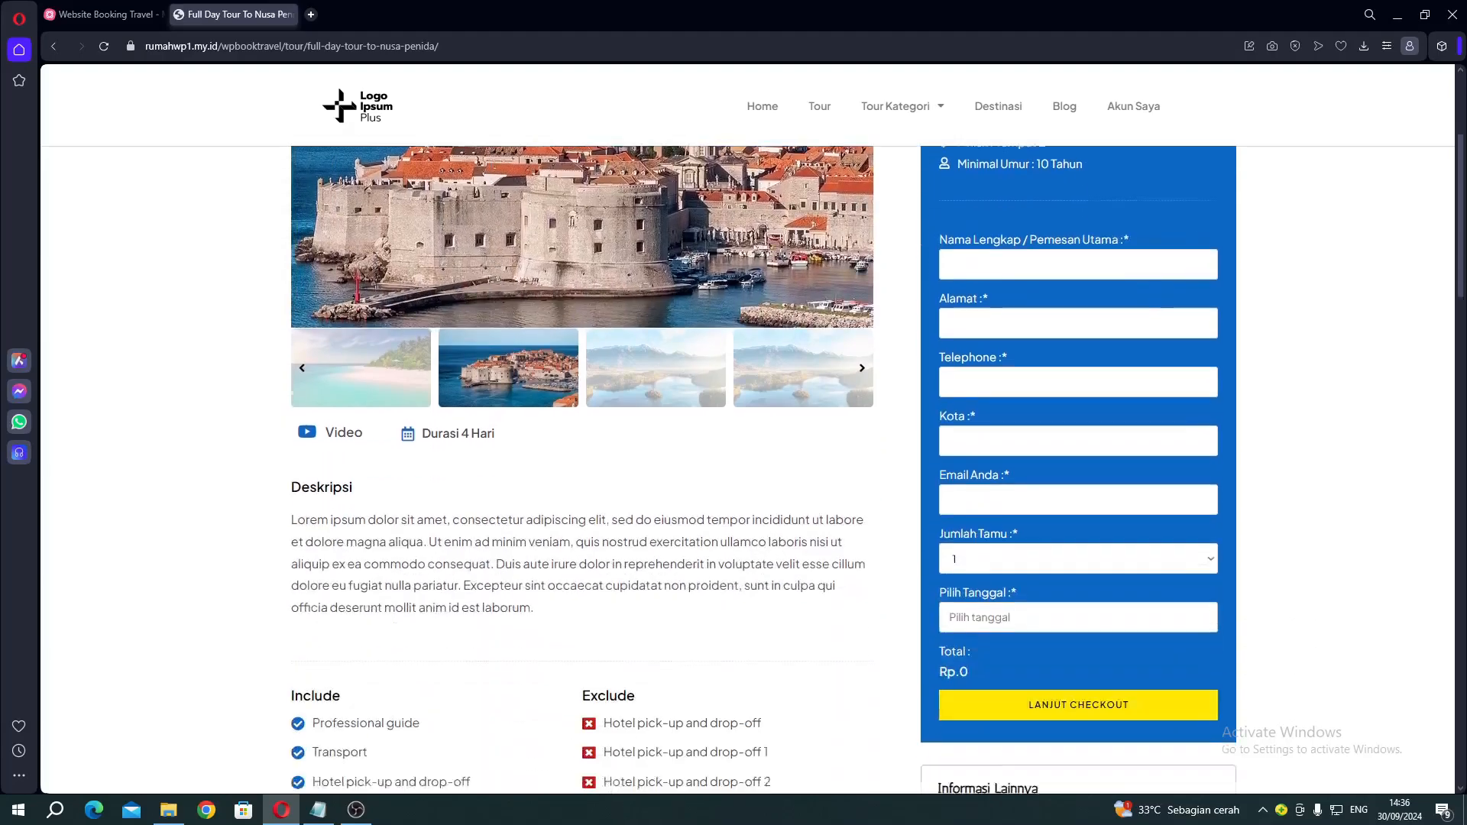
pyautogui.click(332, 393)
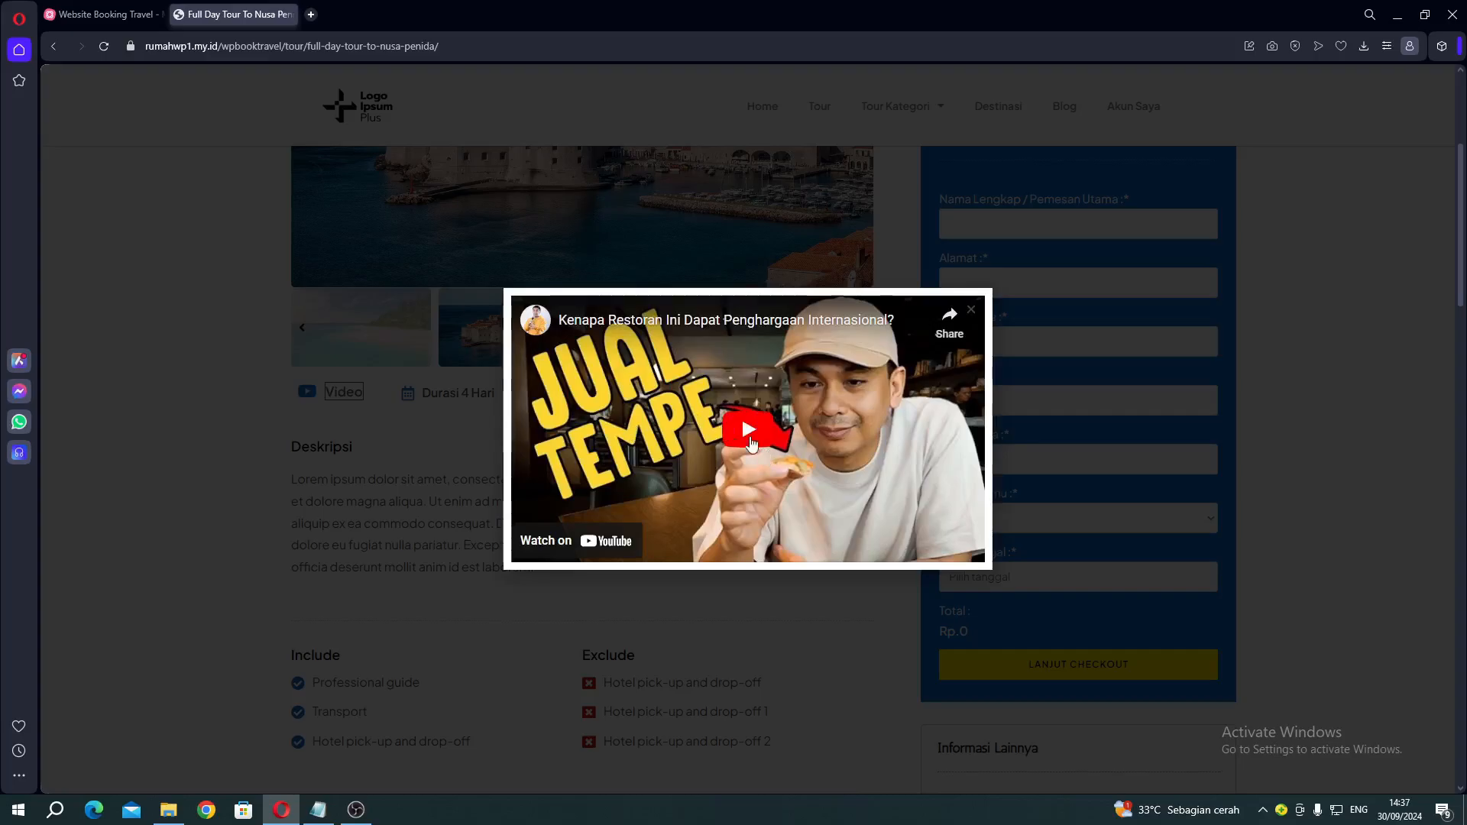
pyautogui.click(350, 480)
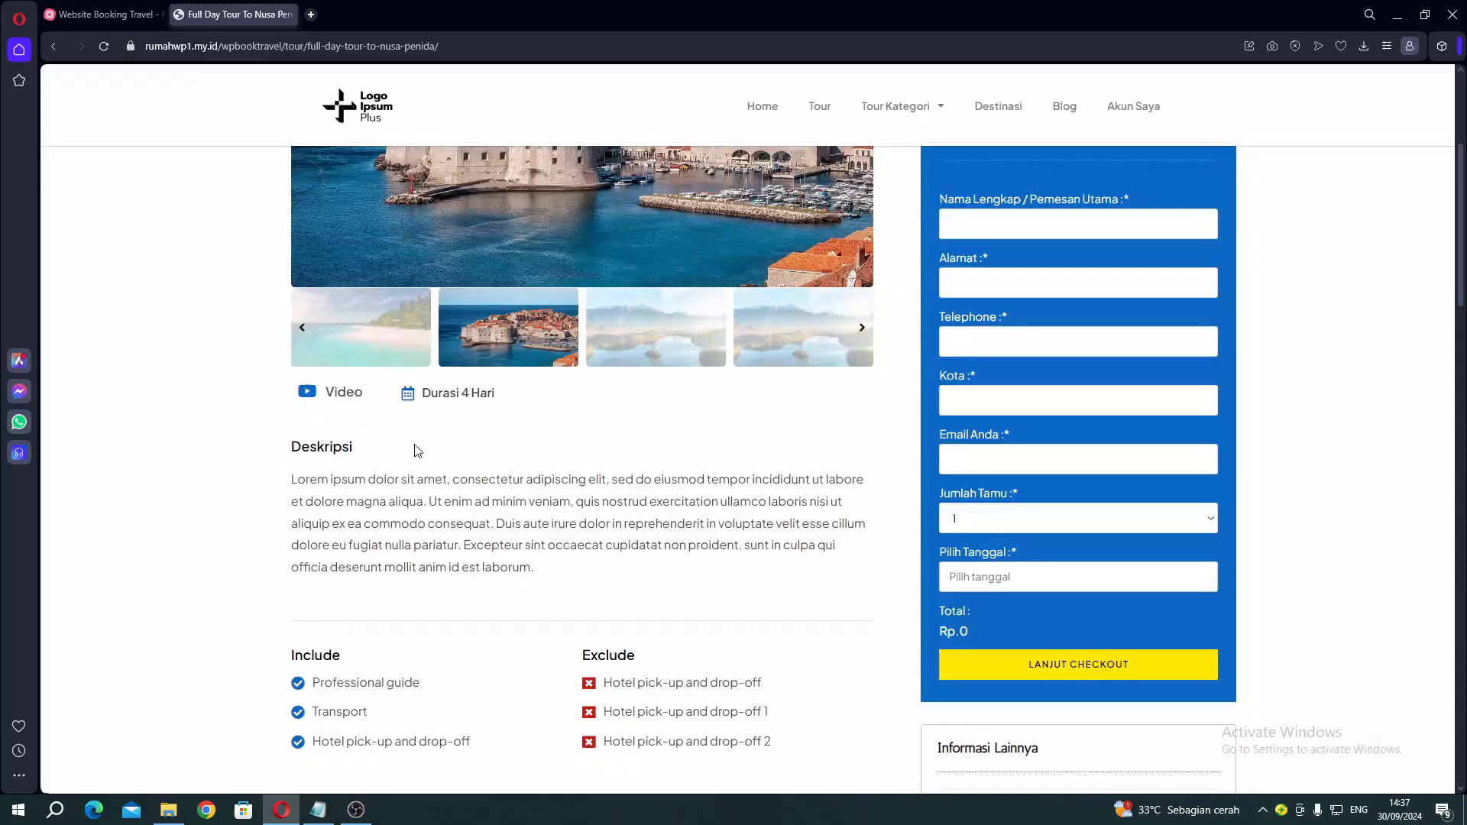
# Examine the tour's duration and the Deskripsi text below the gallery
pyautogui.moveTo(489, 394); pyautogui.dragTo(449, 393)
pyautogui.click(552, 415)
pyautogui.scroll(-3, 550, 415)
pyautogui.moveTo(267, 262); pyautogui.dragTo(538, 338)
pyautogui.click(451, 330)
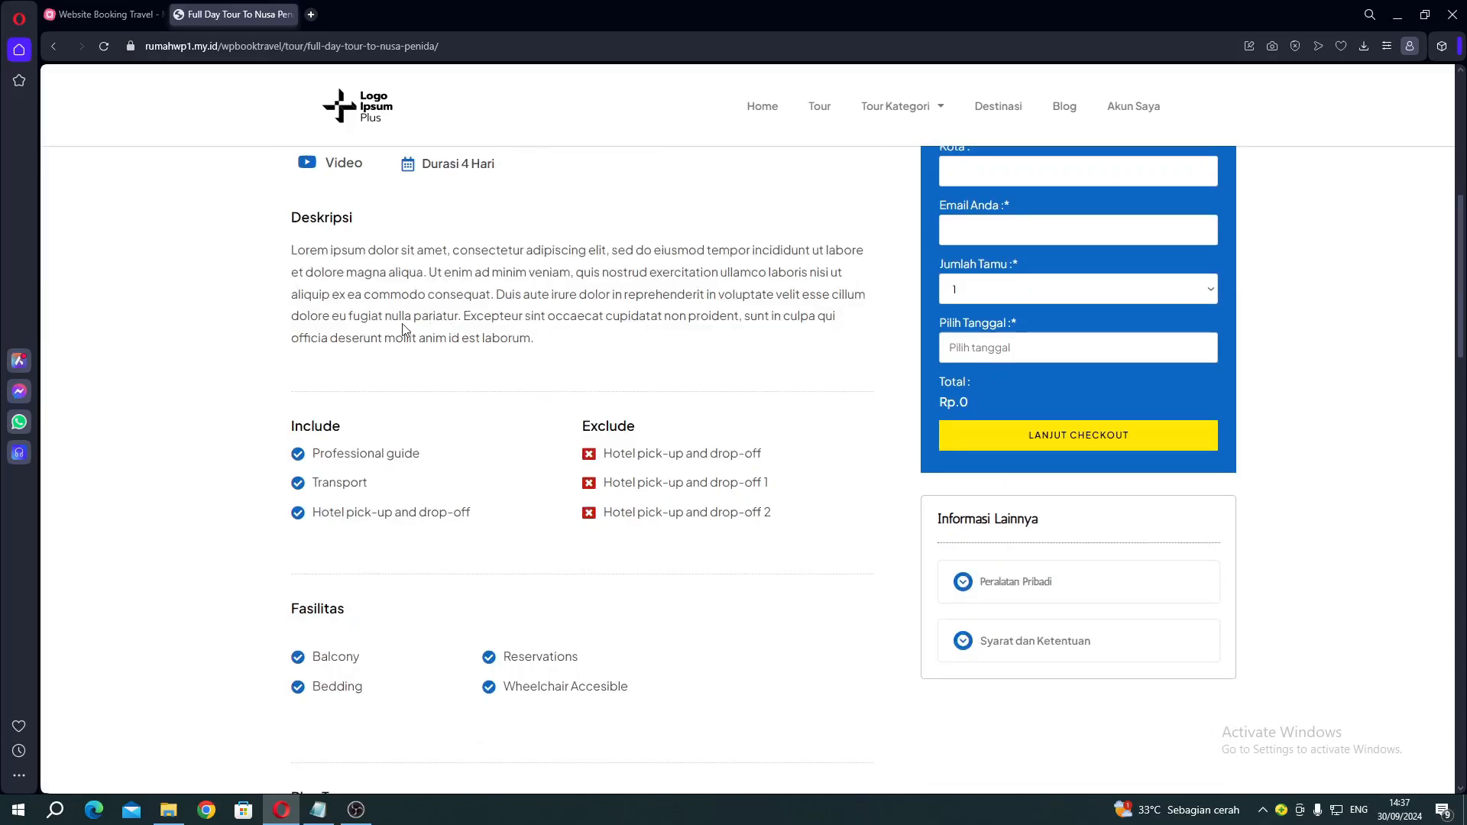
pyautogui.scroll(2, 361, 272)
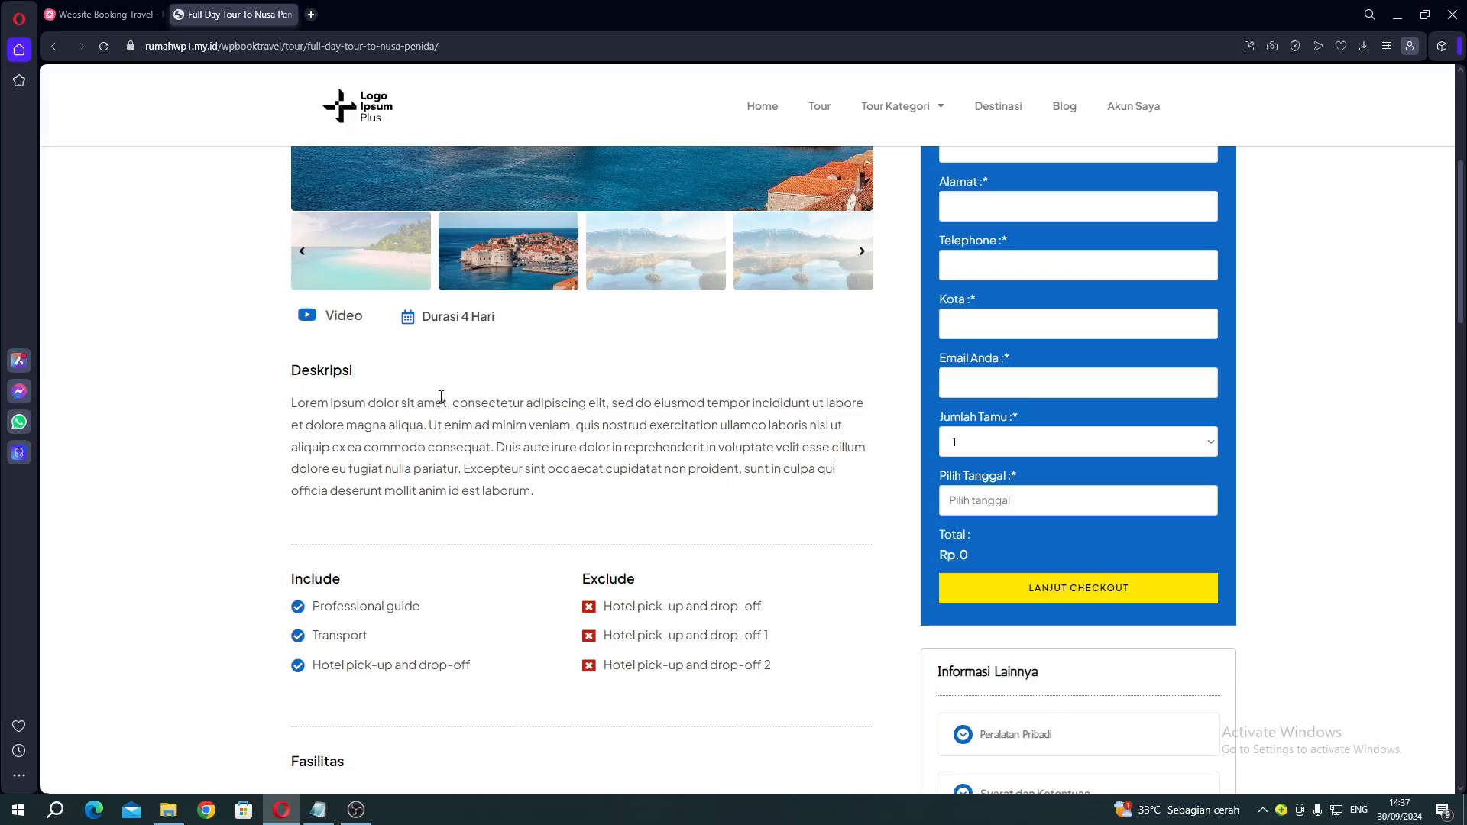
pyautogui.moveTo(367, 403); pyautogui.dragTo(474, 426)
pyautogui.click(497, 426)
pyautogui.scroll(-2, 601, 428)
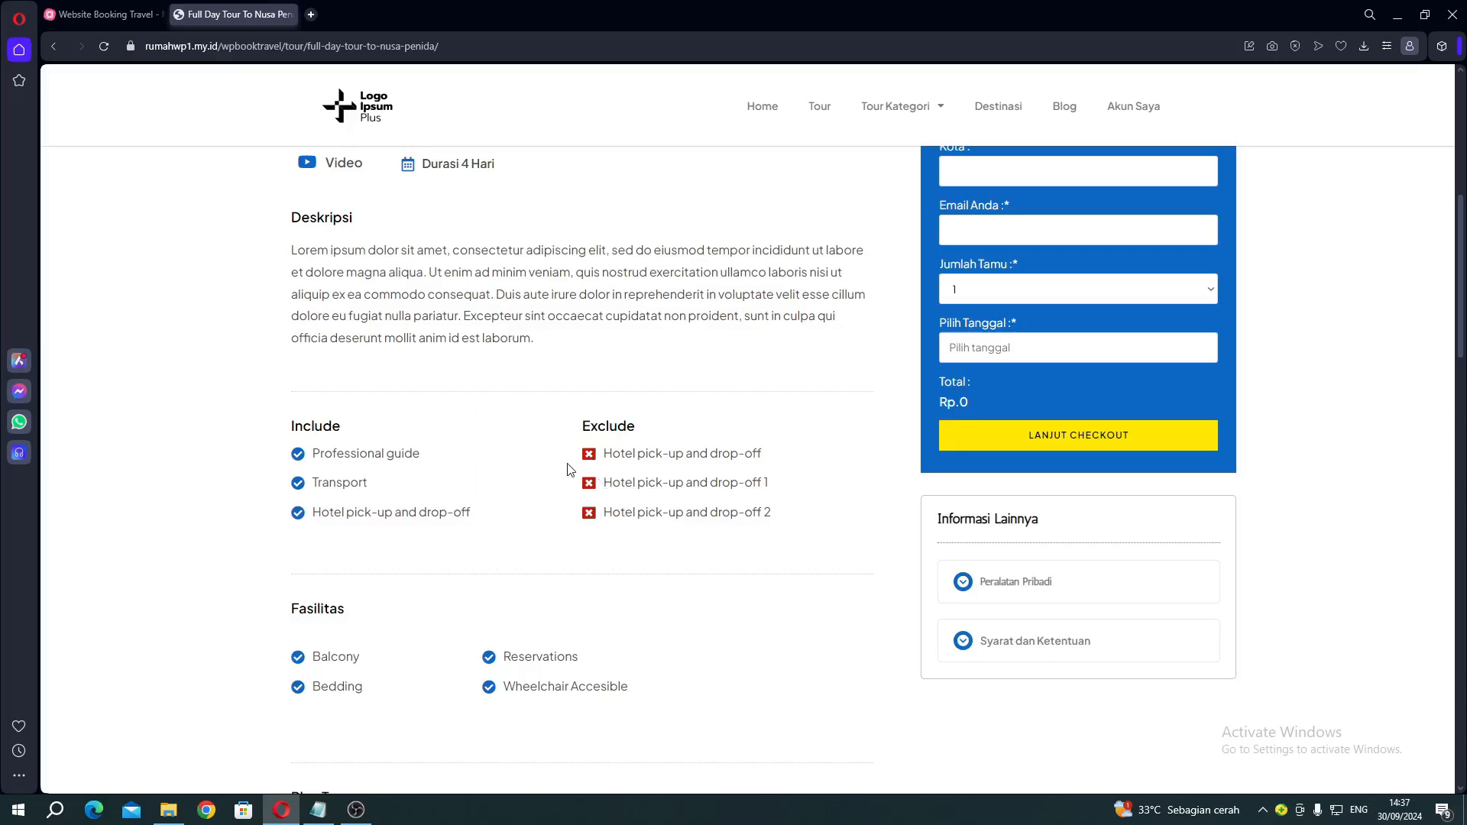
# Examine the Include, Exclude and Fasilitas lists of the tour
pyautogui.scroll(-3, 568, 469)
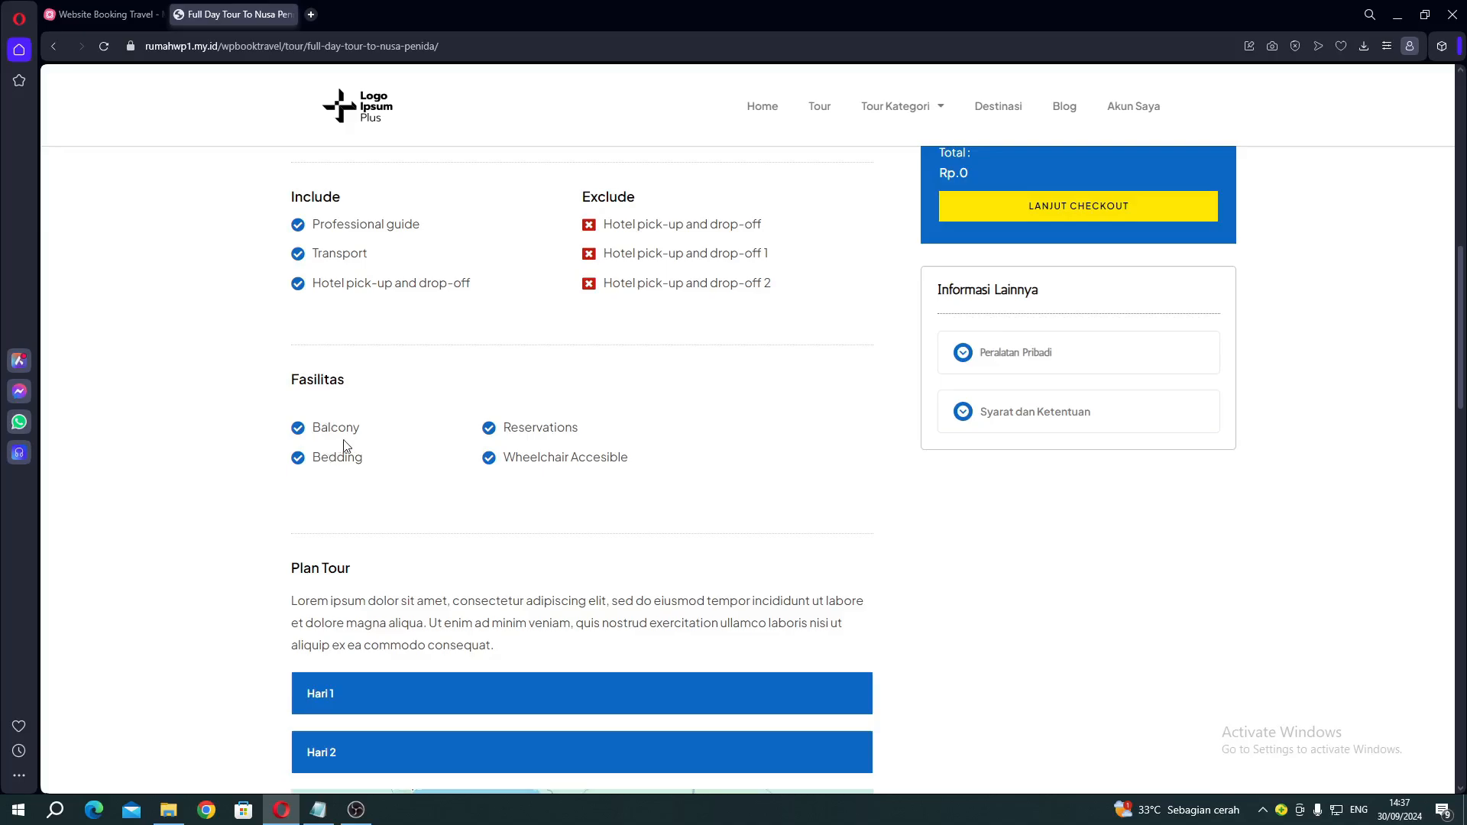
pyautogui.moveTo(555, 460); pyautogui.dragTo(621, 473)
pyautogui.click(359, 451)
pyautogui.scroll(1, 318, 239)
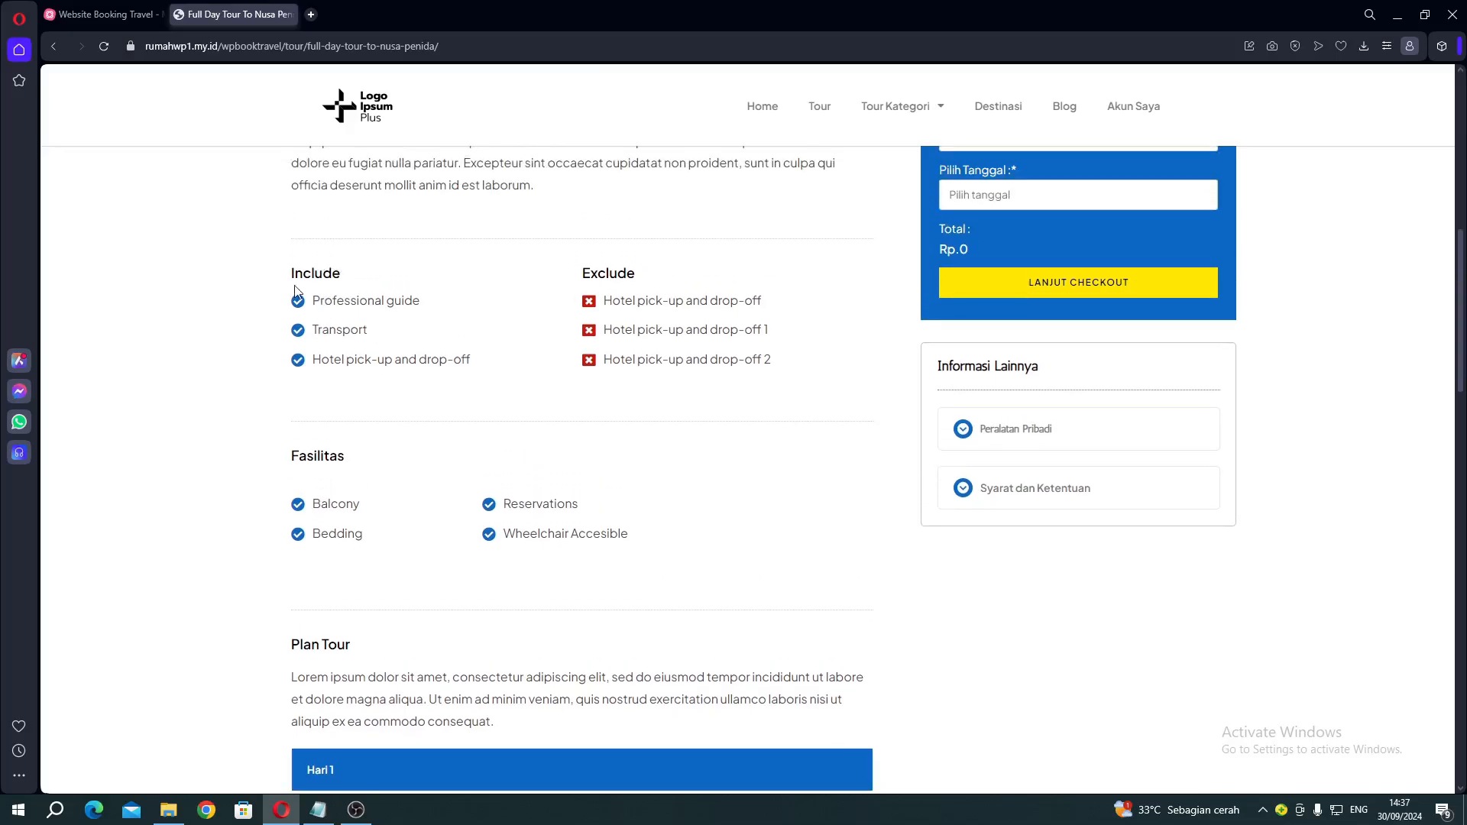
pyautogui.moveTo(311, 298); pyautogui.dragTo(374, 345)
pyautogui.click(418, 348)
pyautogui.moveTo(305, 493); pyautogui.dragTo(434, 548)
pyautogui.click(572, 534)
# Review the Plan Tour introduction and expand the Hari 1 and Hari 2 itinerary entries
pyautogui.scroll(-3, 561, 534)
pyautogui.moveTo(313, 471); pyautogui.dragTo(445, 472)
pyautogui.click(511, 472)
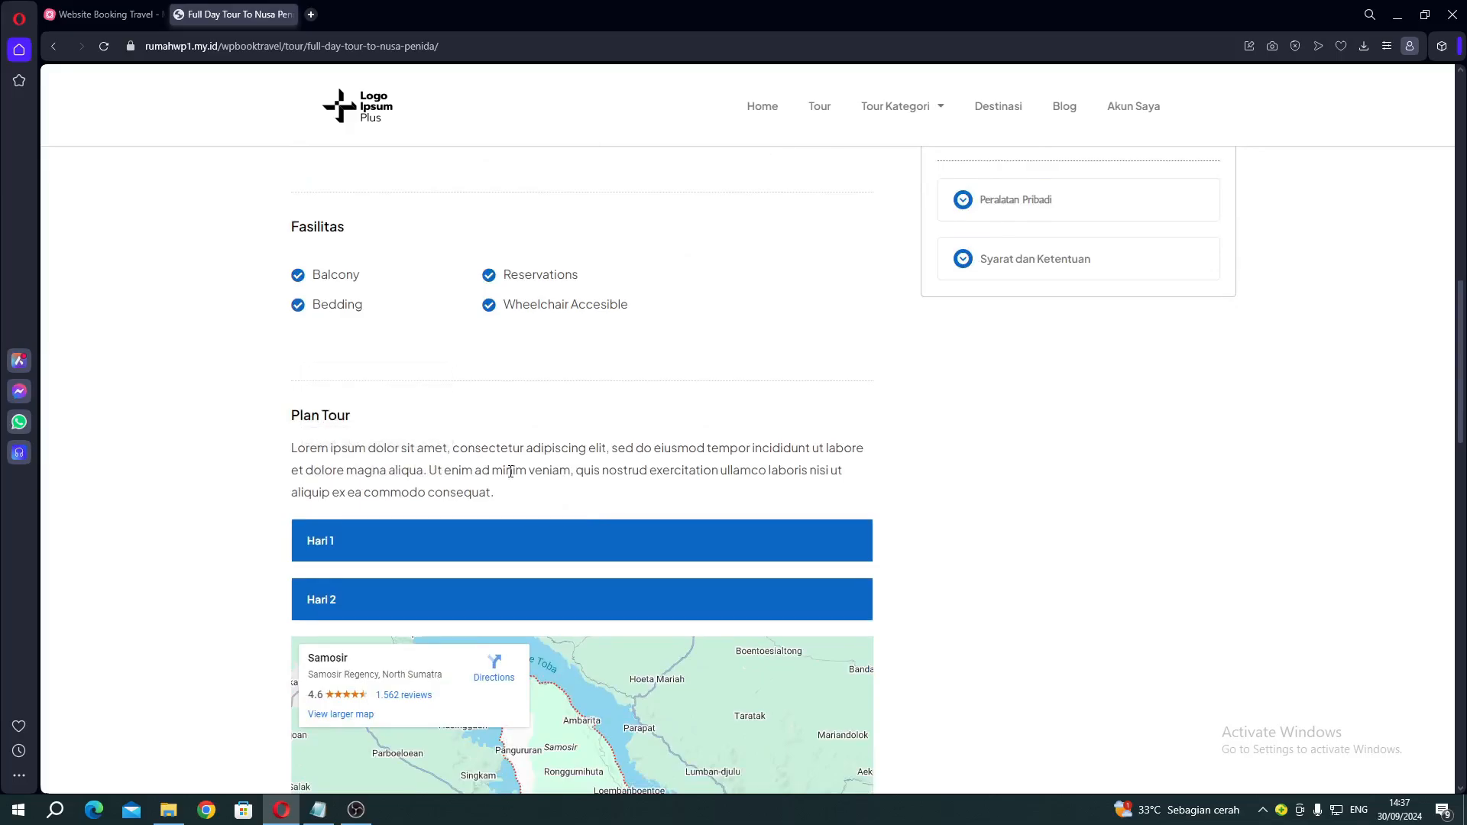
pyautogui.scroll(12, 510, 472)
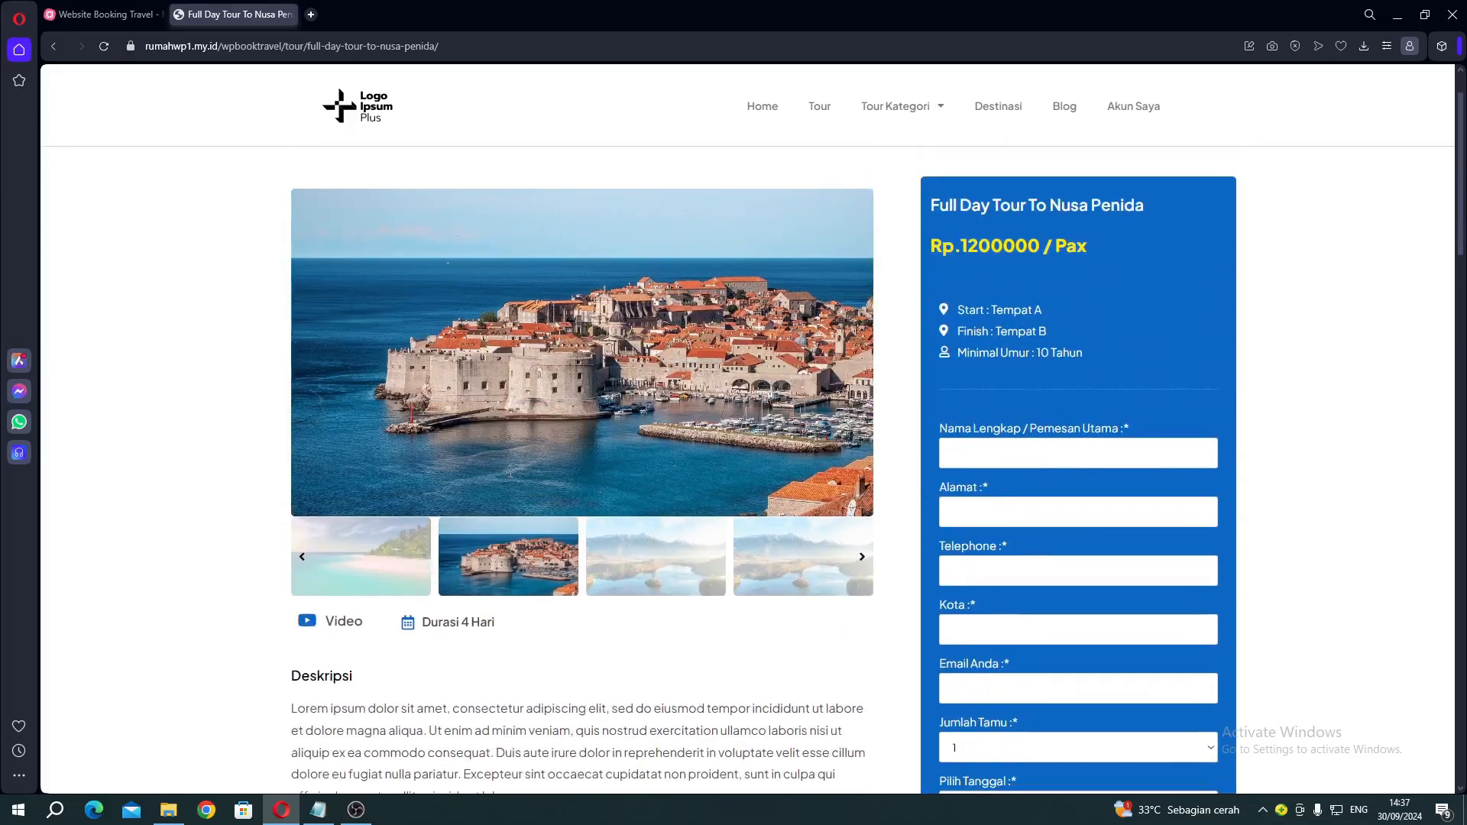
pyautogui.scroll(-13, 508, 471)
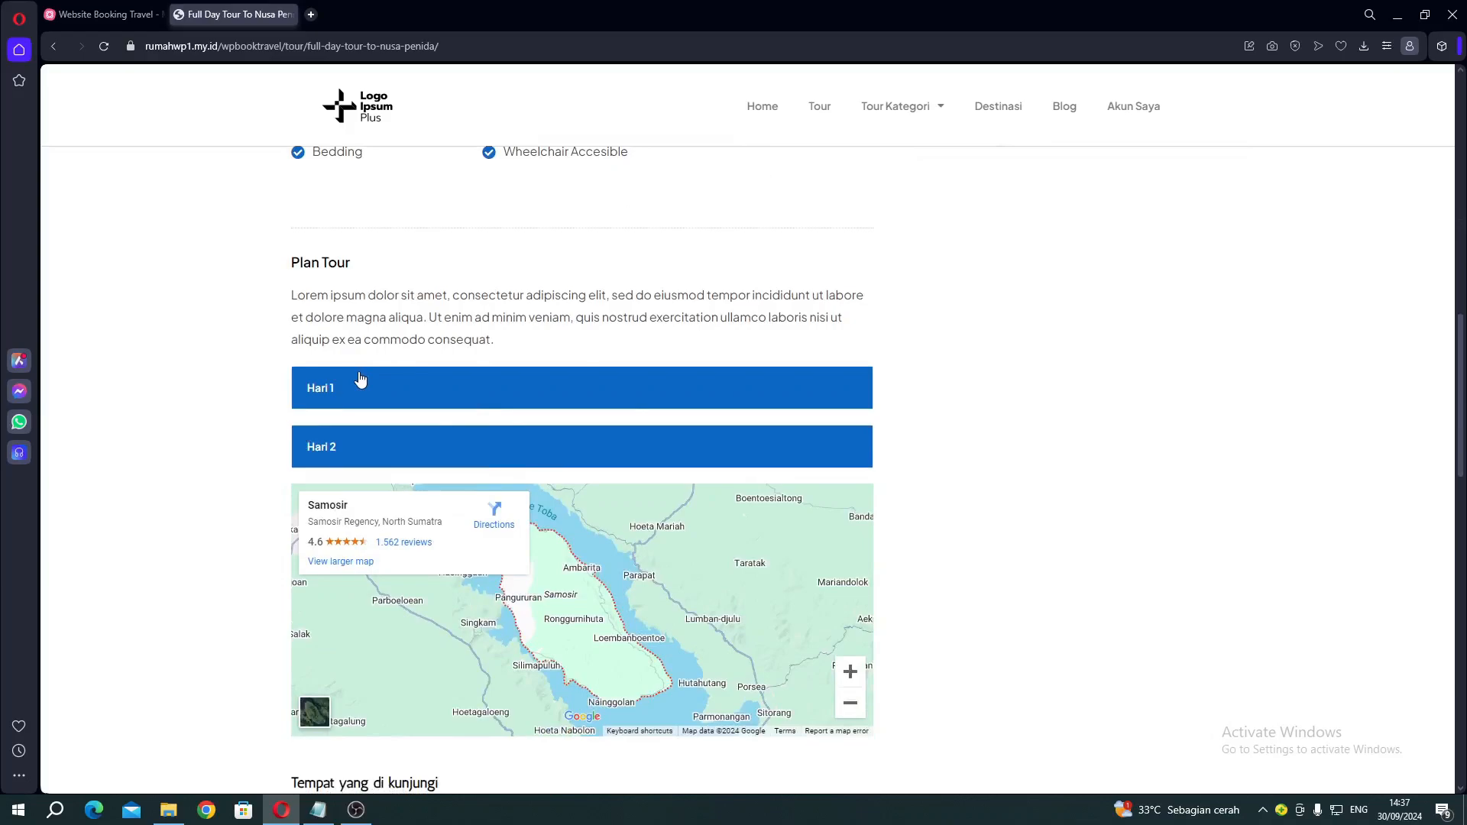
pyautogui.click(361, 379)
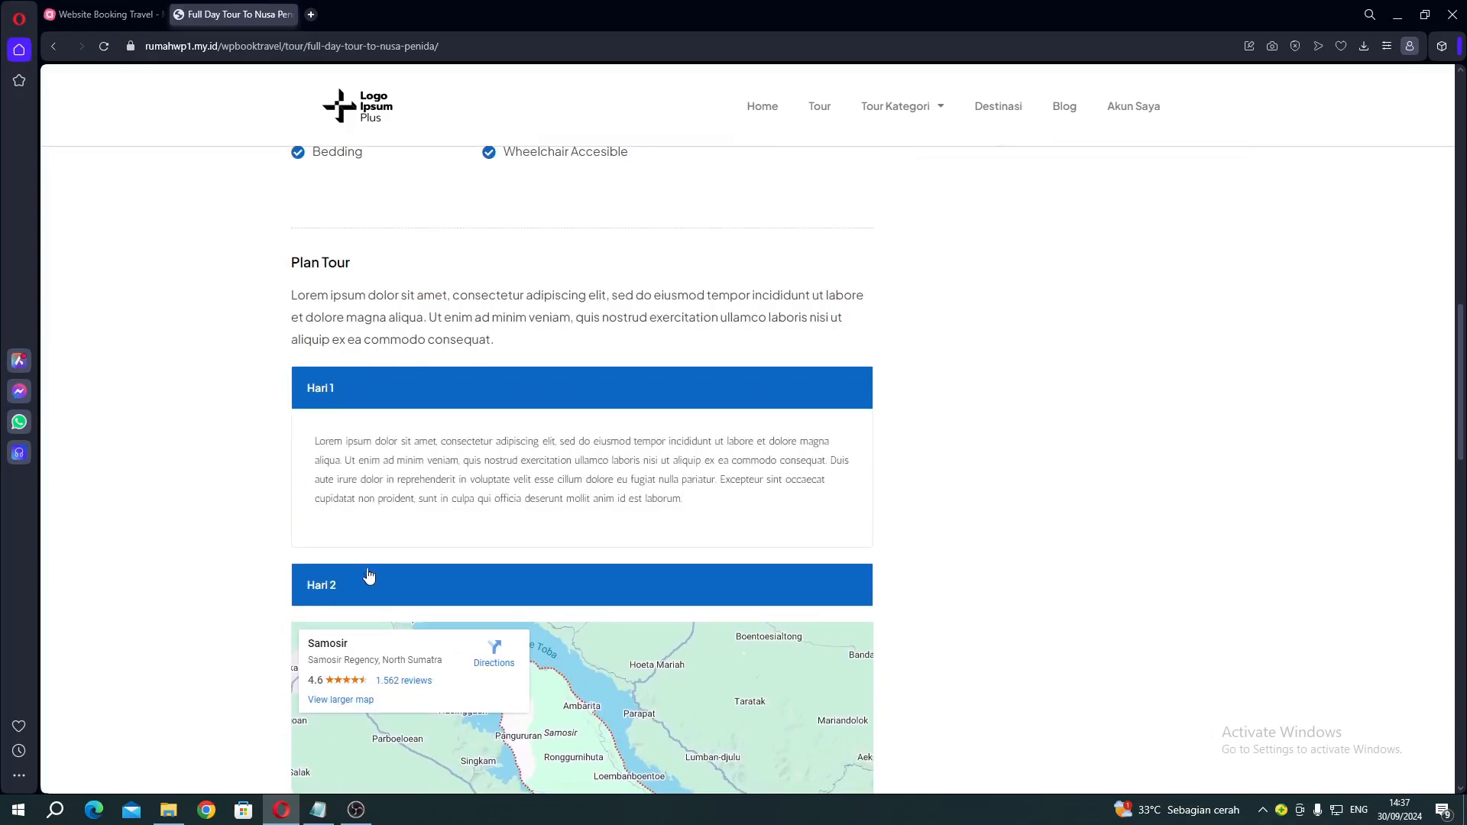
pyautogui.click(368, 584)
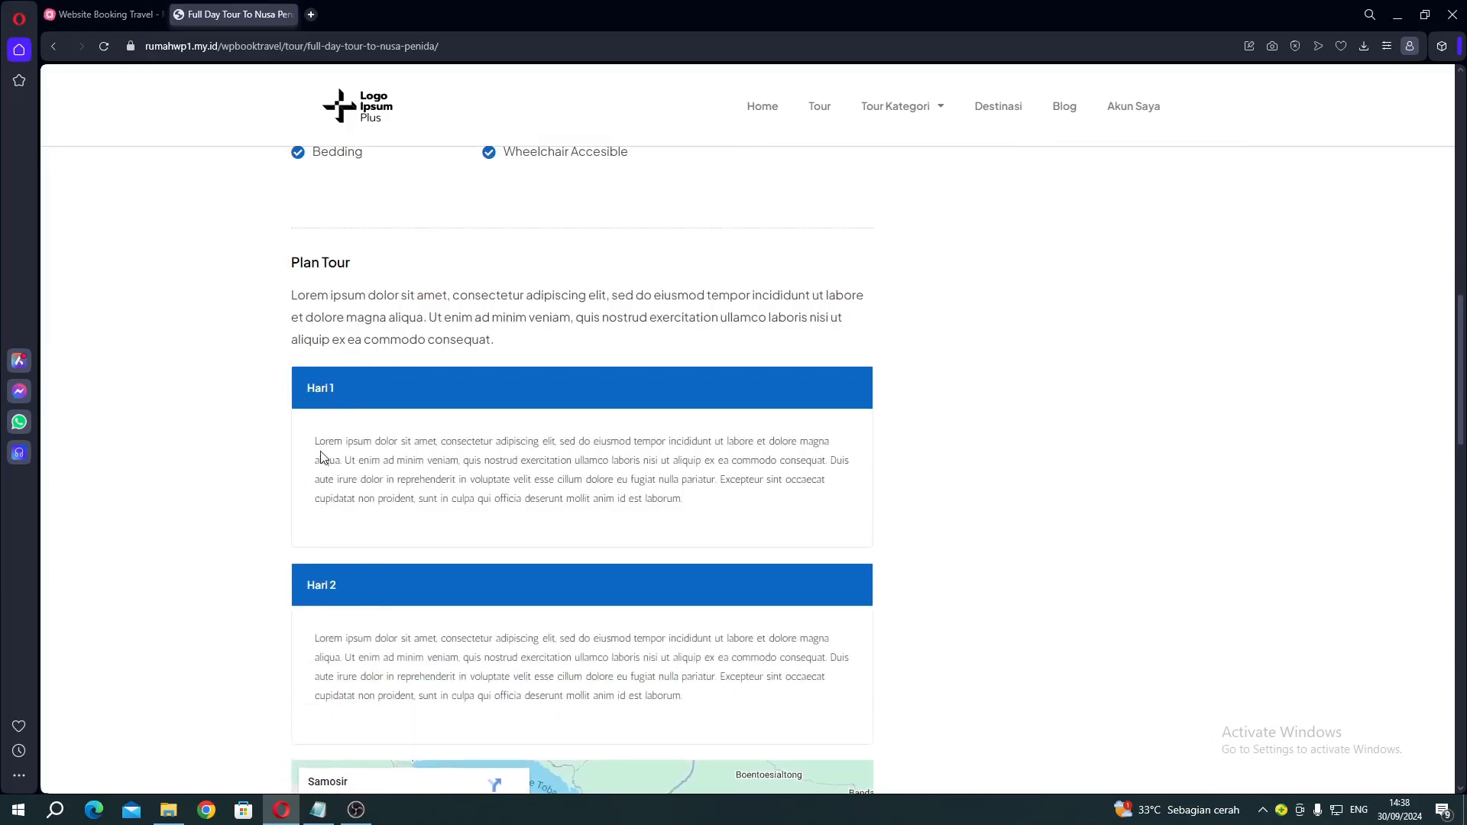
# Read through the itinerary text under Hari 1 and Hari 2, down to the location map
pyautogui.moveTo(319, 440); pyautogui.dragTo(406, 479)
pyautogui.click(515, 479)
pyautogui.moveTo(314, 443); pyautogui.dragTo(544, 481)
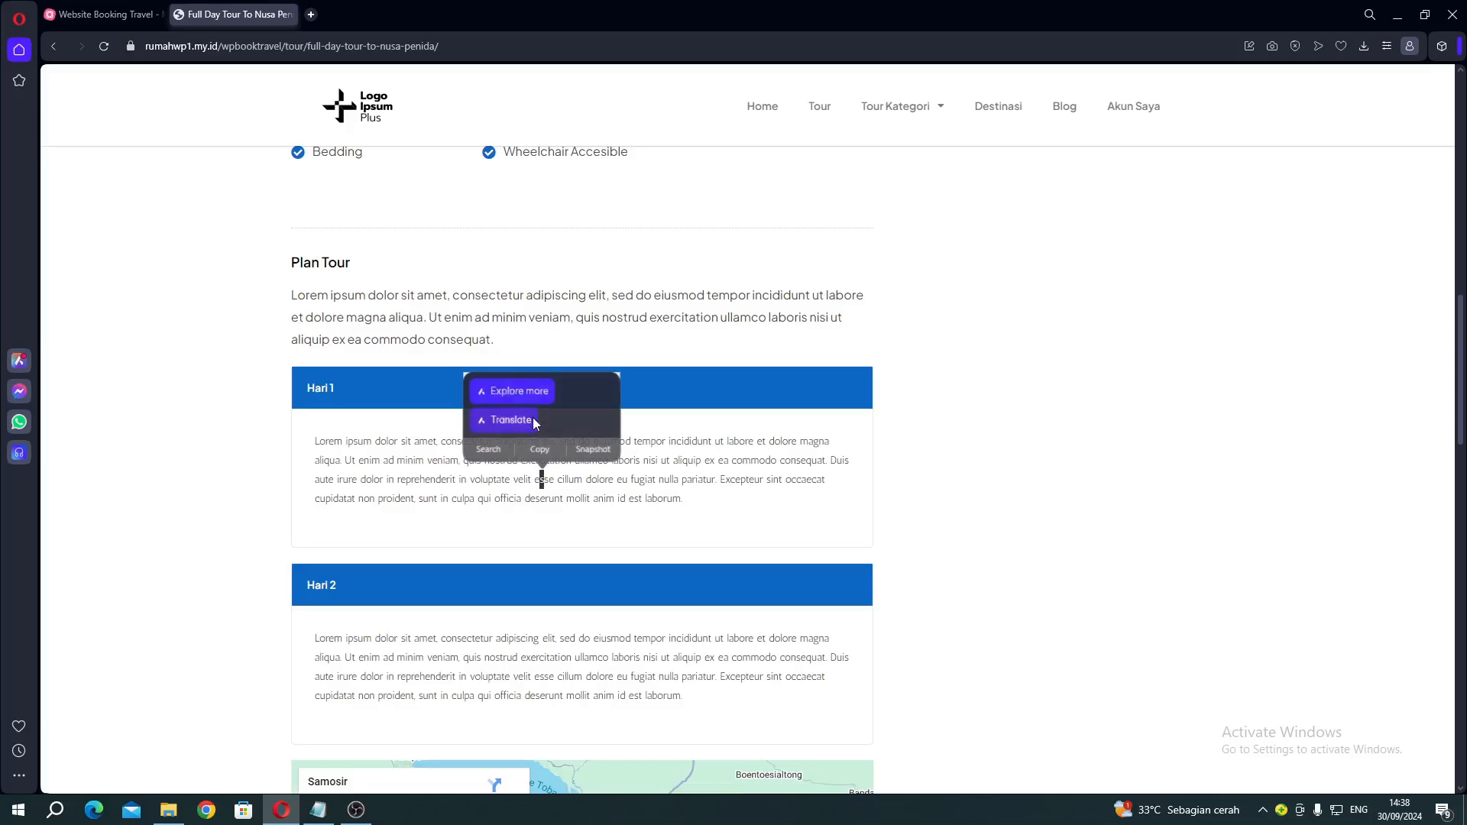
pyautogui.scroll(-2, 541, 473)
pyautogui.click(362, 524)
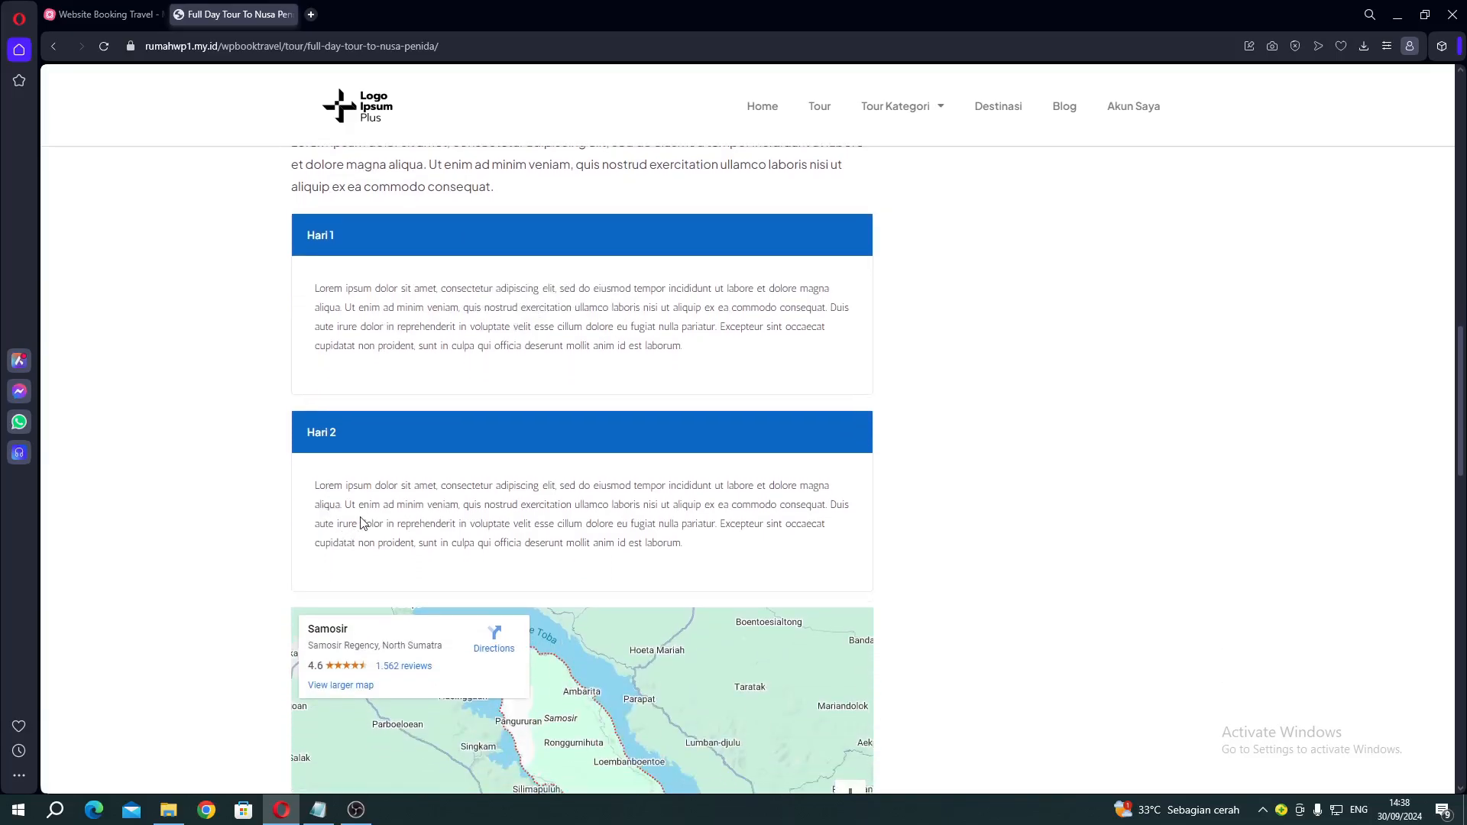
pyautogui.scroll(-2, 362, 524)
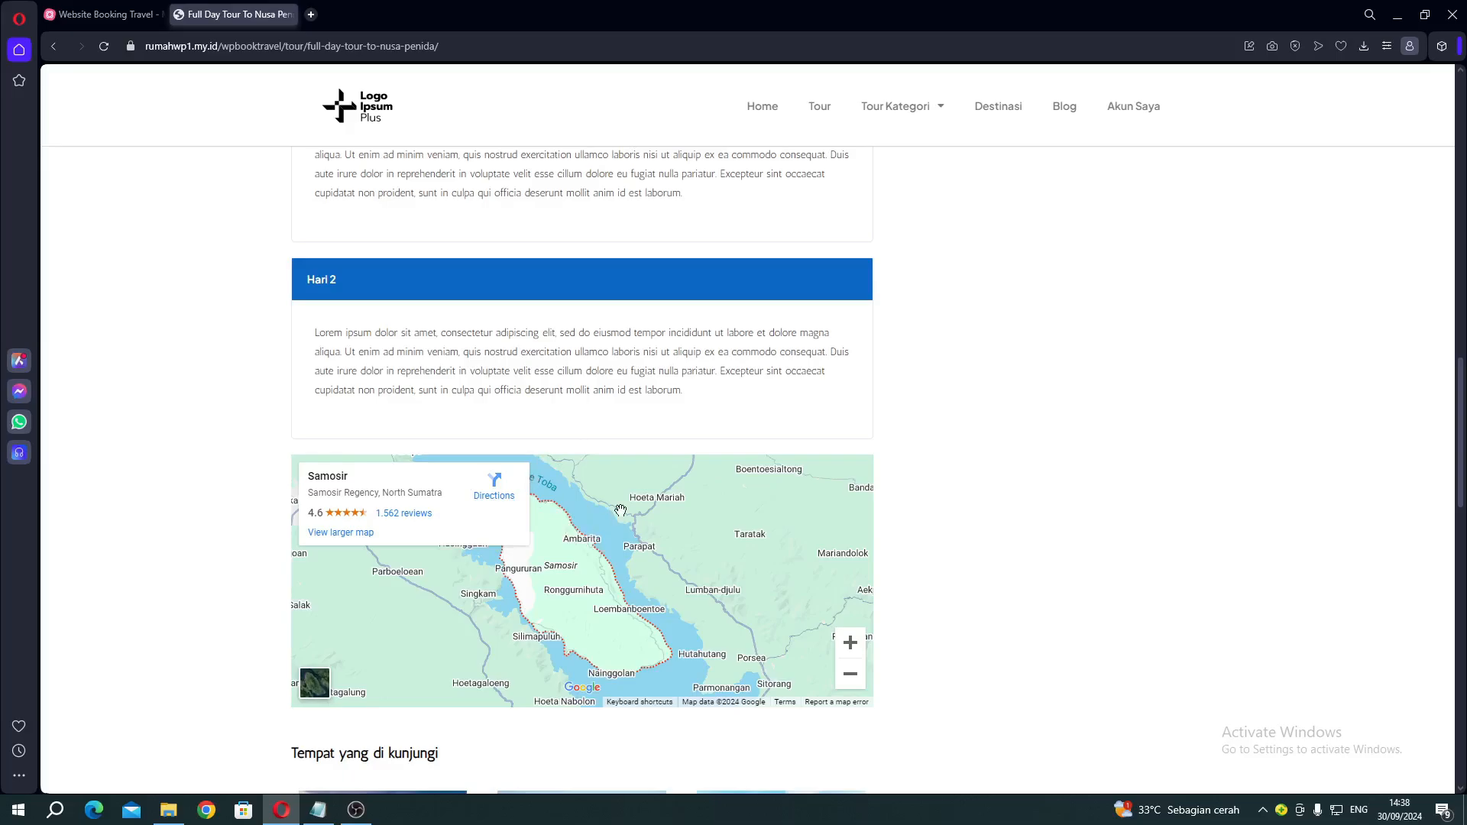
# Examine the location map, the Tempat yang di kunjungi photos and the Pilihan Lainnya package suggestions
pyautogui.scroll(-4, 533, 478)
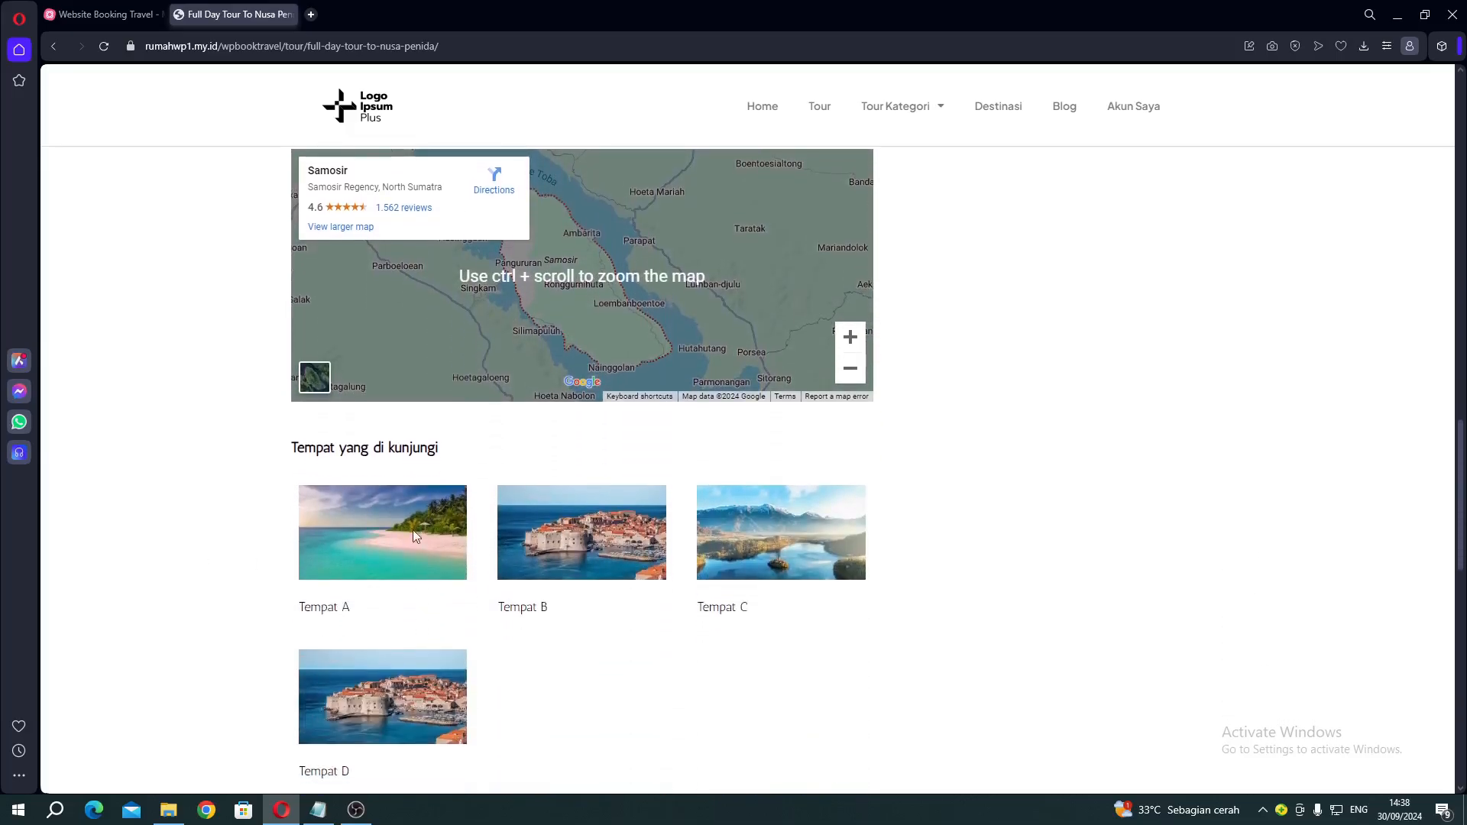
pyautogui.scroll(-2, 475, 514)
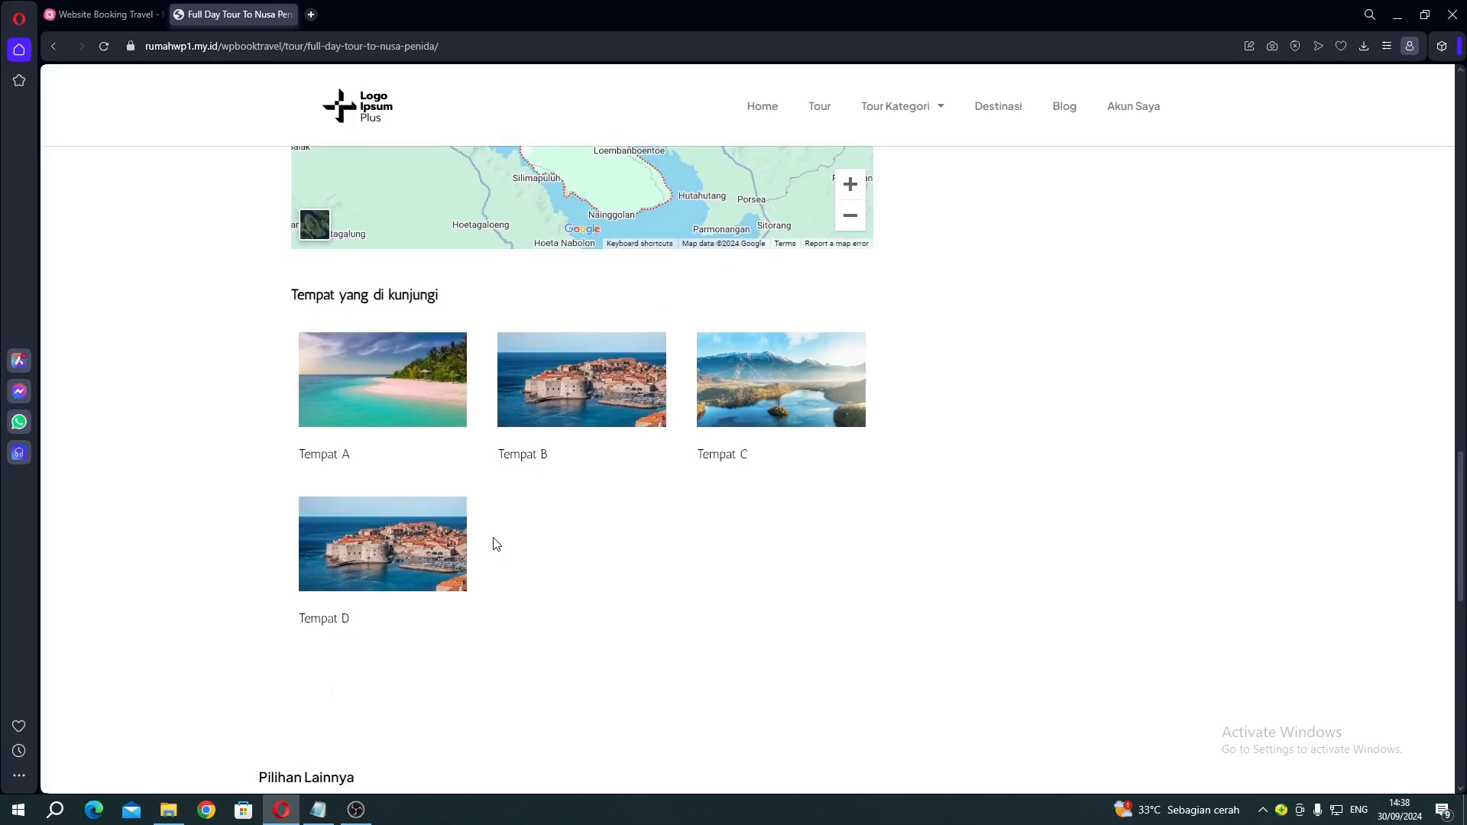
pyautogui.scroll(8, 495, 543)
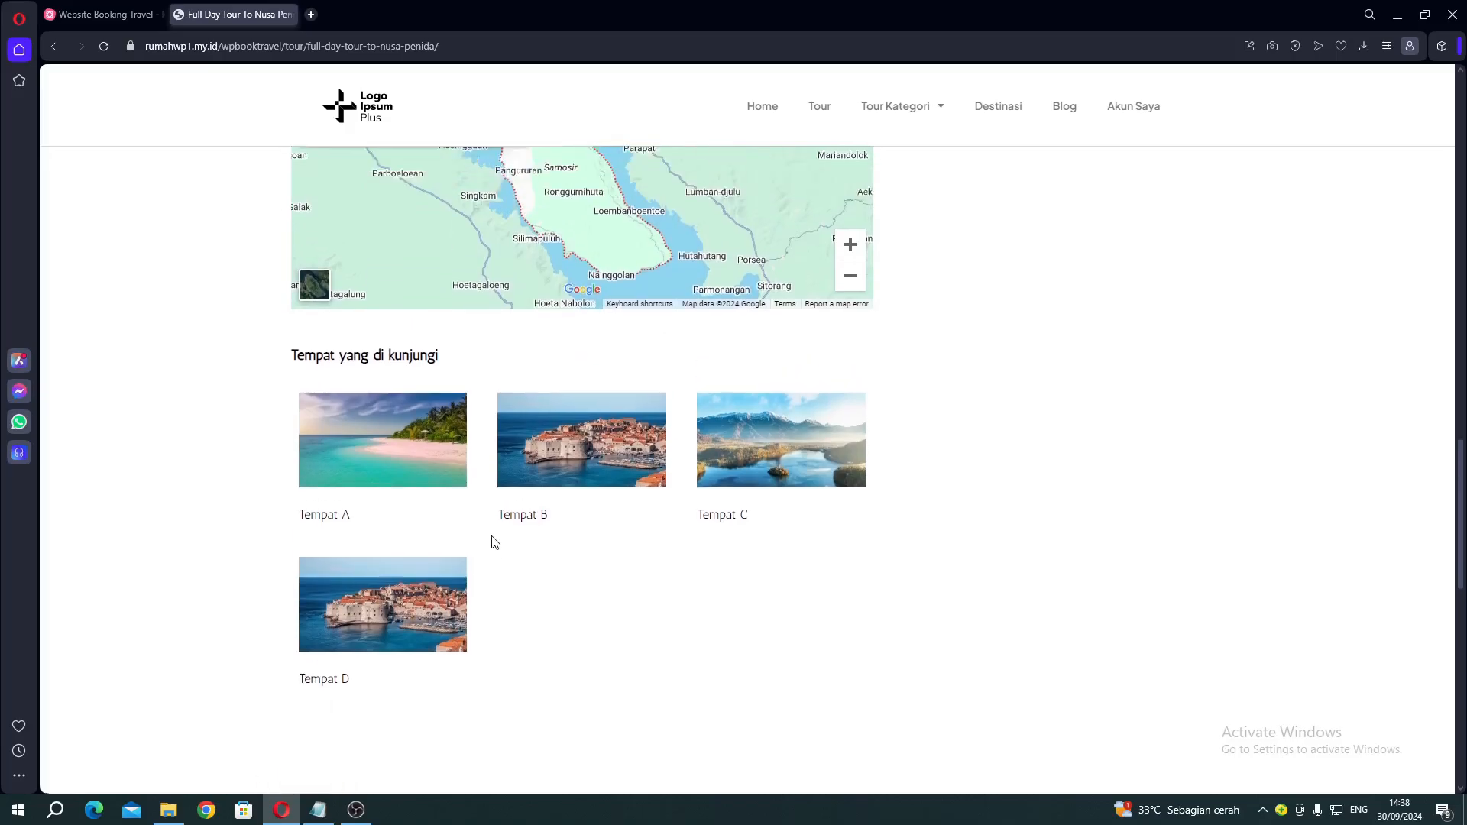
pyautogui.doubleClick(436, 347)
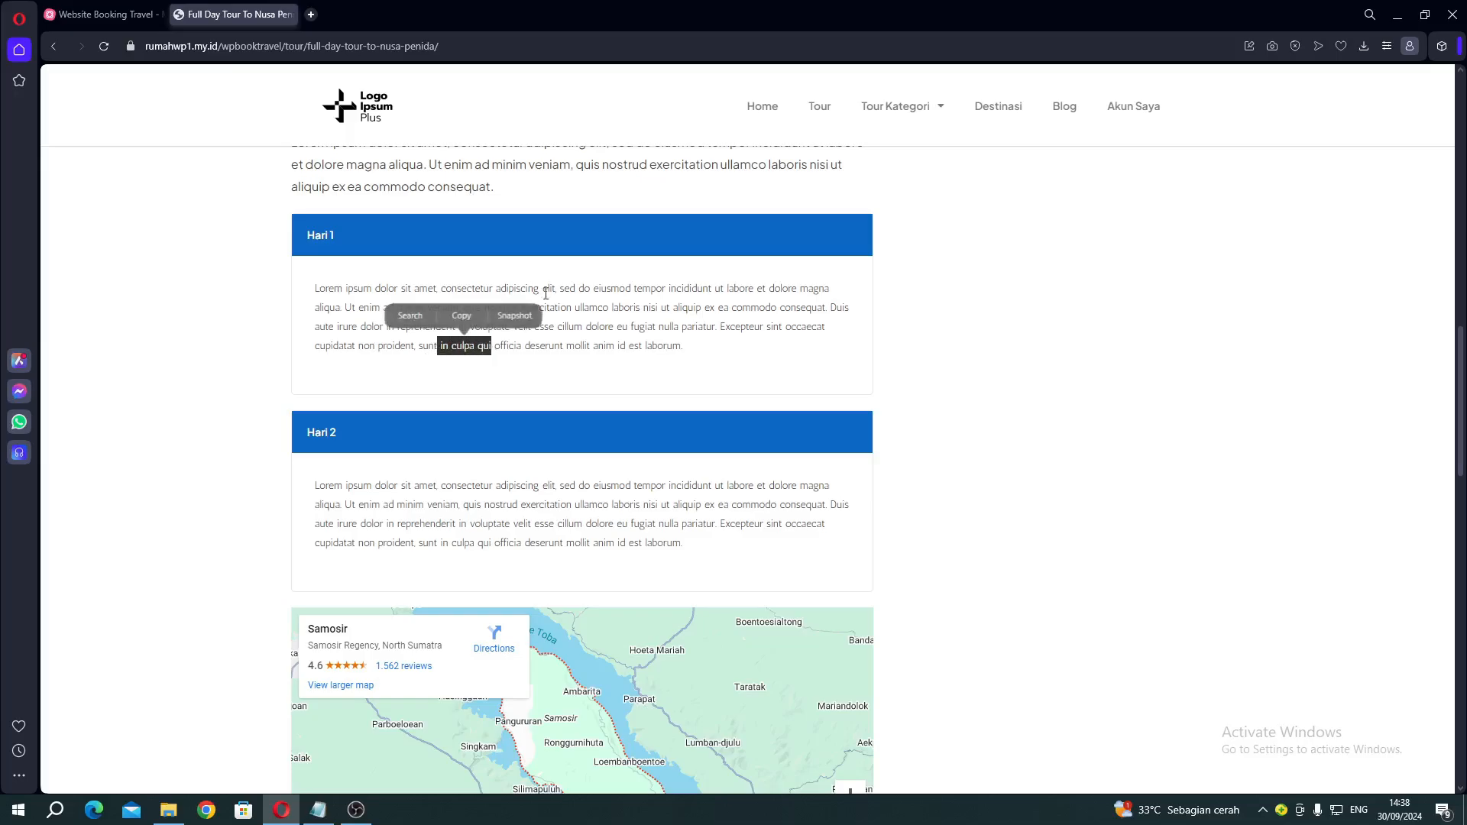
pyautogui.scroll(-10, 581, 359)
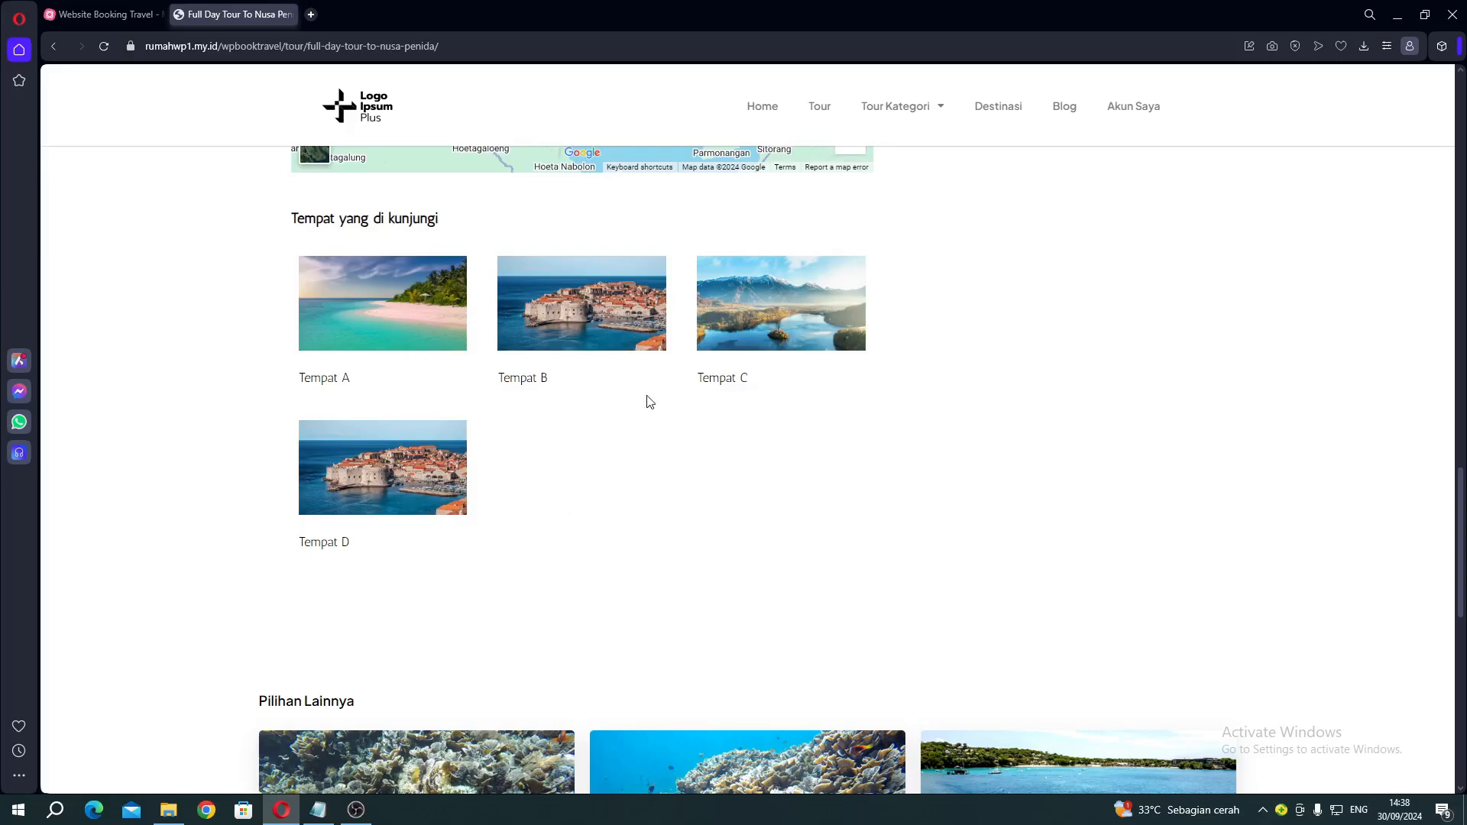
pyautogui.scroll(5, 649, 402)
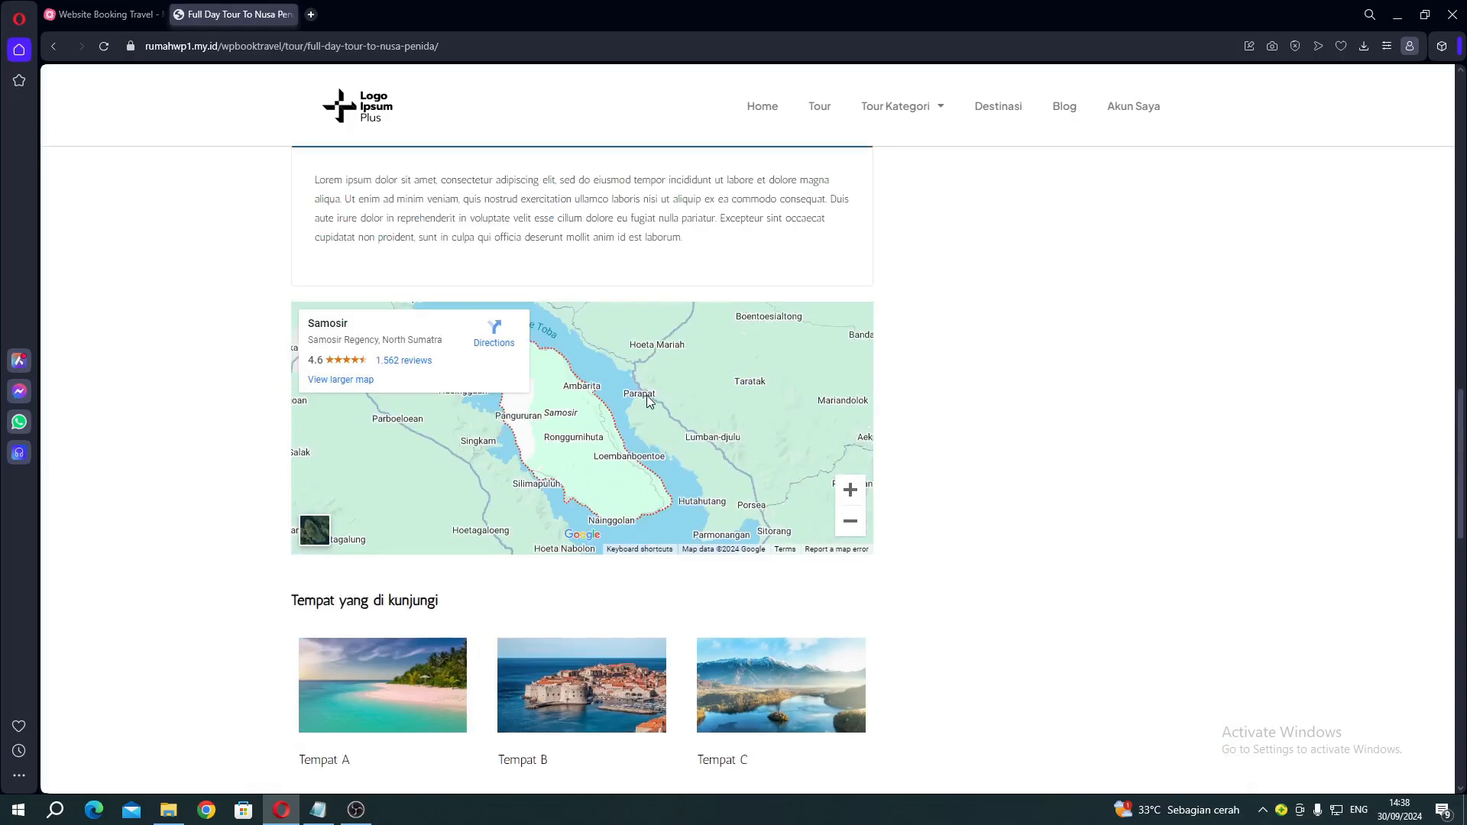
pyautogui.scroll(-8, 535, 355)
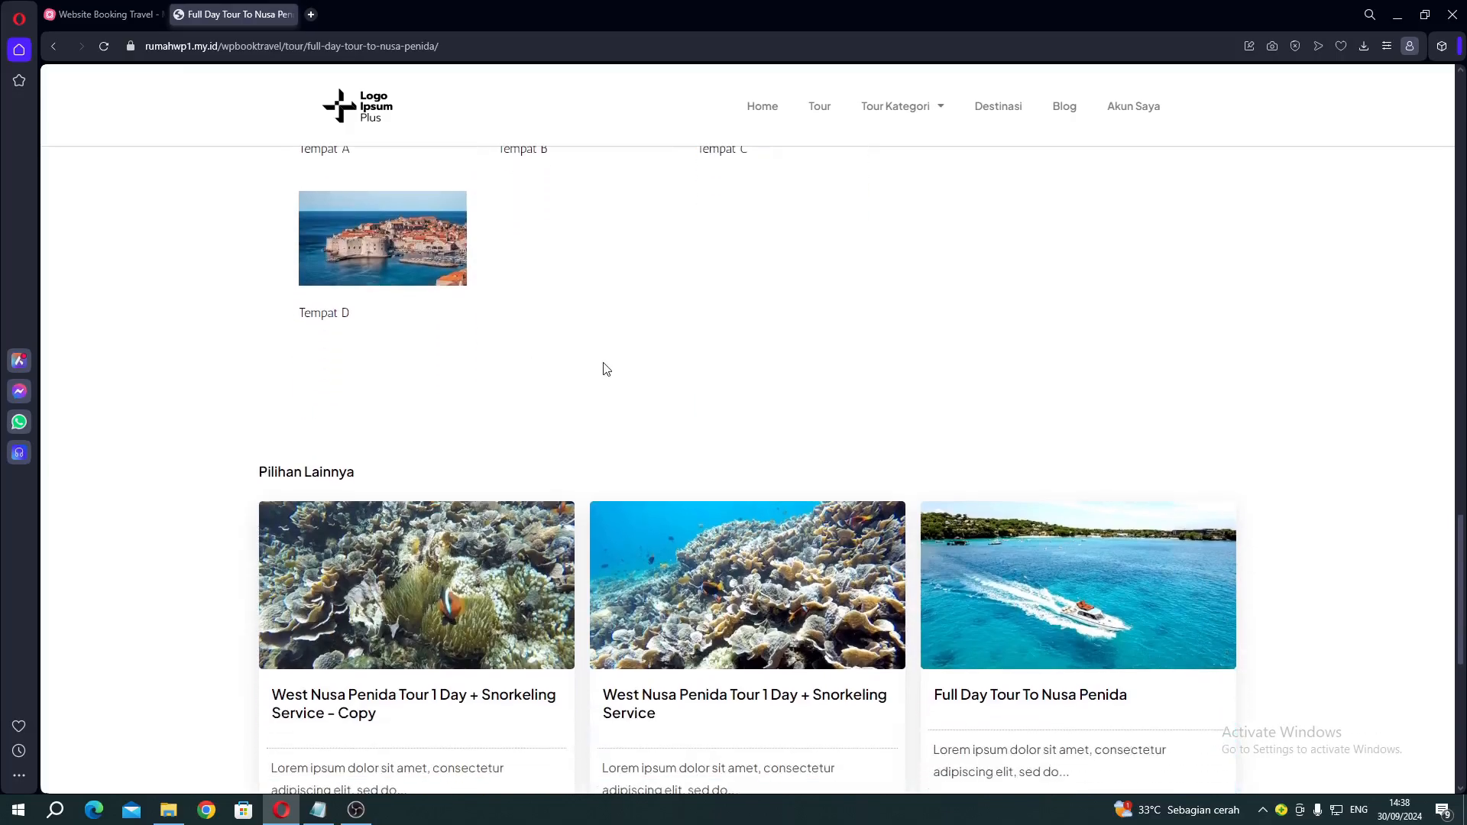
pyautogui.scroll(-5, 606, 368)
pyautogui.scroll(11, 720, 483)
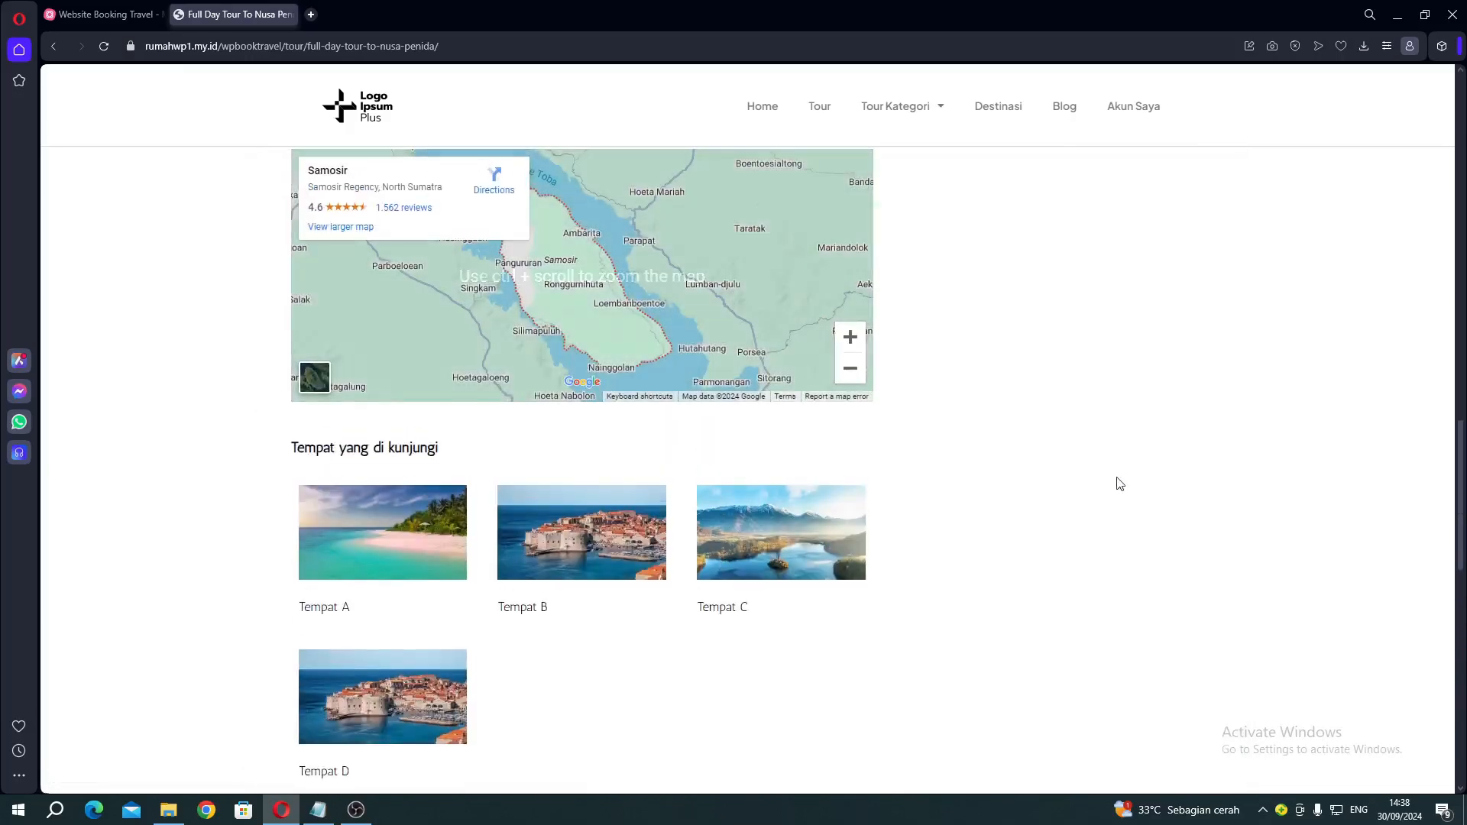
# Return to the booking panel and examine its tour title, price per pax, start and finish points, minimum age and form fields
pyautogui.scroll(15, 1119, 482)
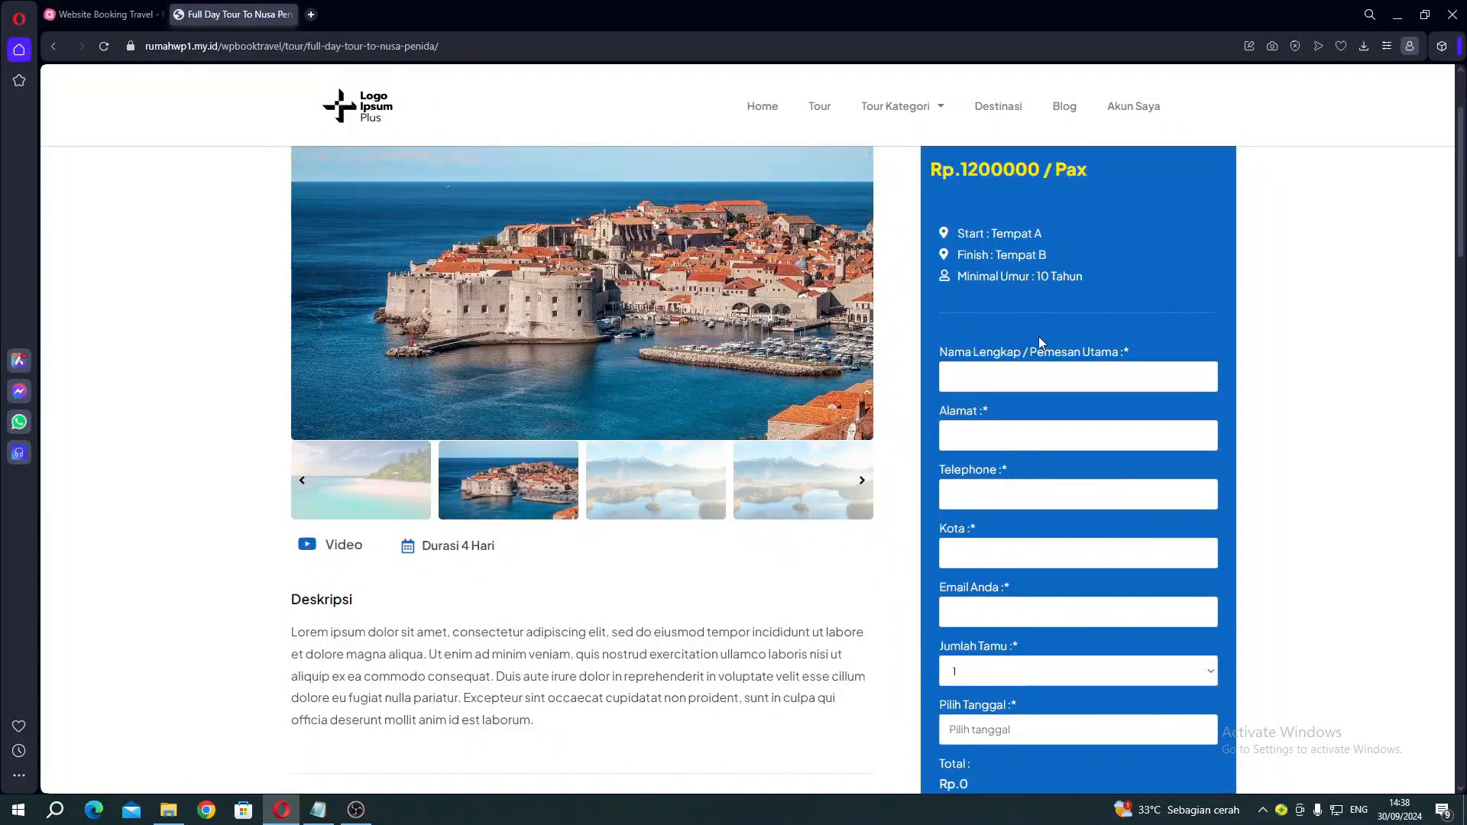
pyautogui.scroll(2, 1040, 343)
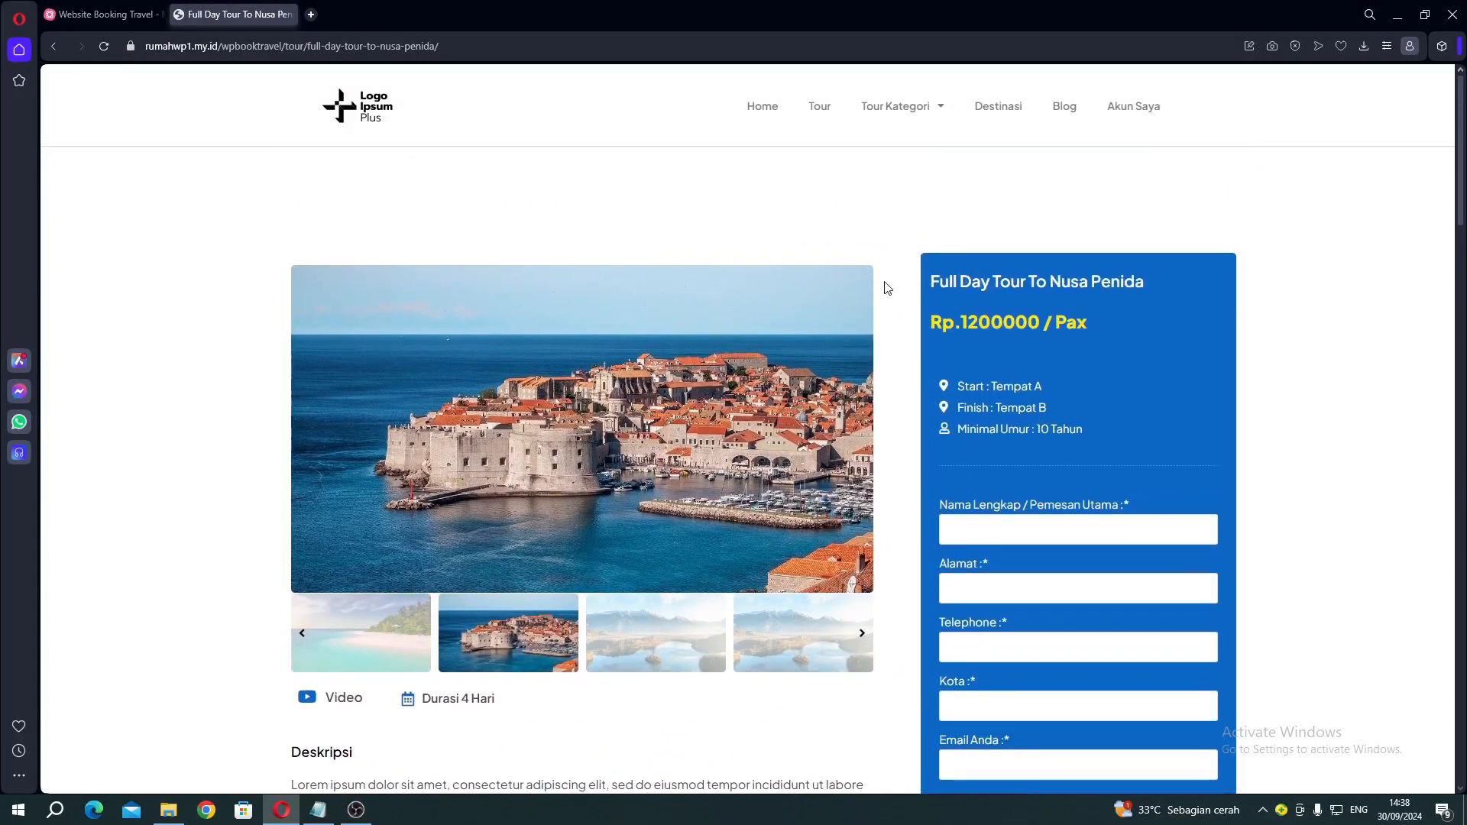
pyautogui.moveTo(969, 282); pyautogui.dragTo(1001, 282)
pyautogui.click(1040, 282)
pyautogui.moveTo(943, 322); pyautogui.dragTo(978, 321)
pyautogui.click(1023, 323)
pyautogui.moveTo(928, 280); pyautogui.dragTo(1088, 266)
pyautogui.click(1088, 266)
pyautogui.scroll(-3, 1088, 266)
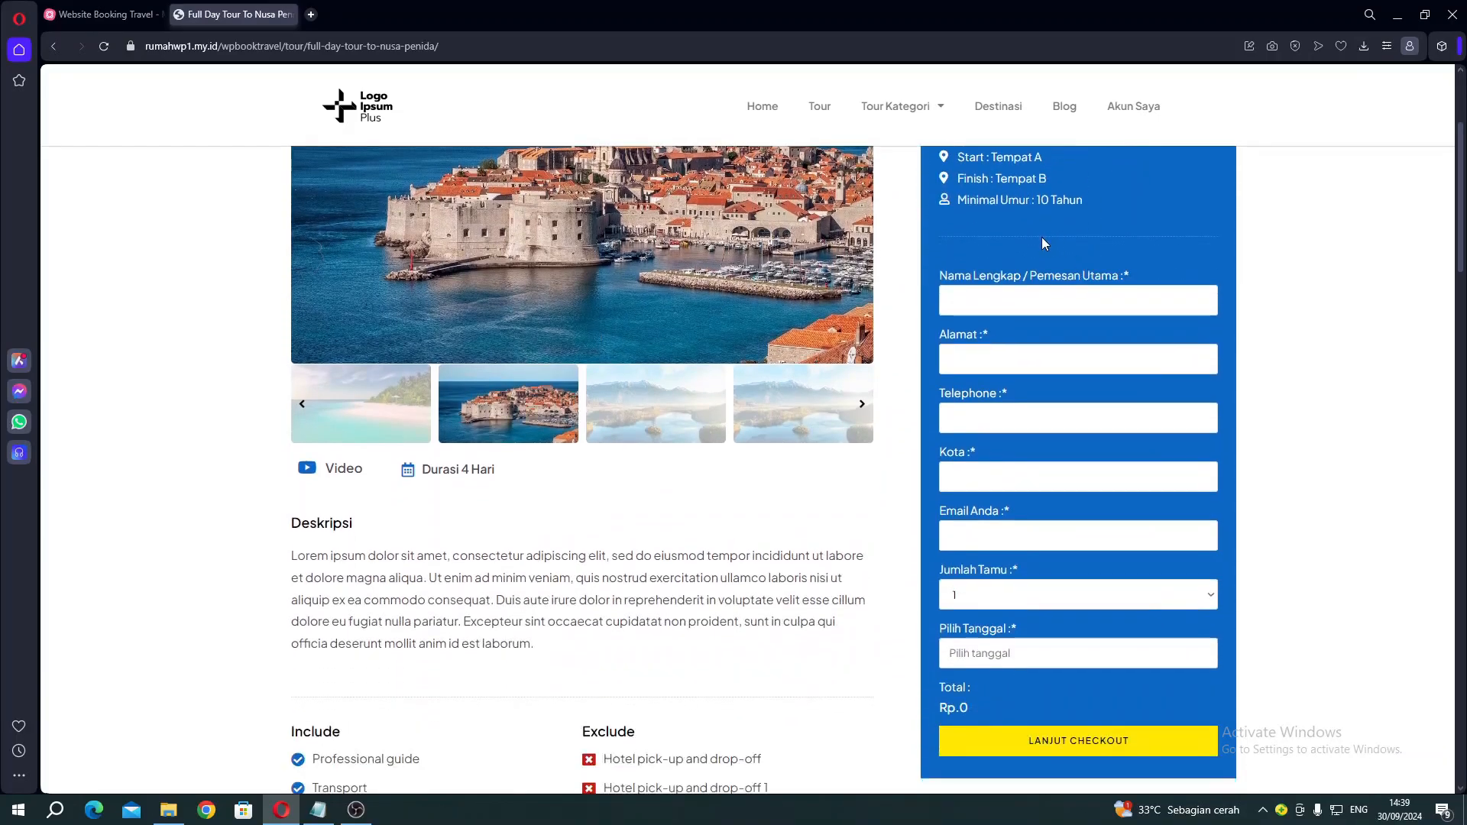
pyautogui.scroll(1, 1043, 239)
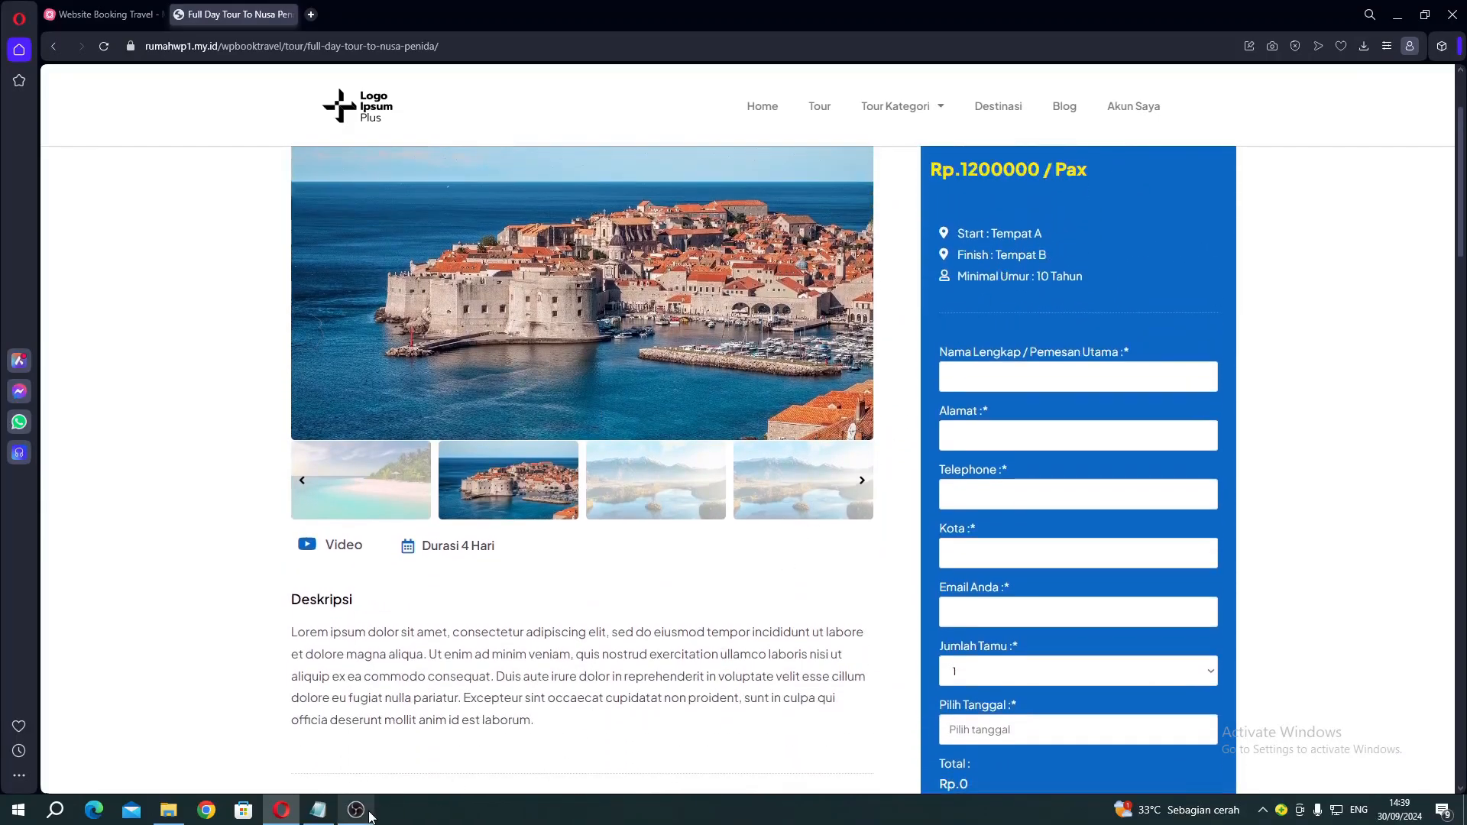
pyautogui.click(366, 812)
pyautogui.click(367, 815)
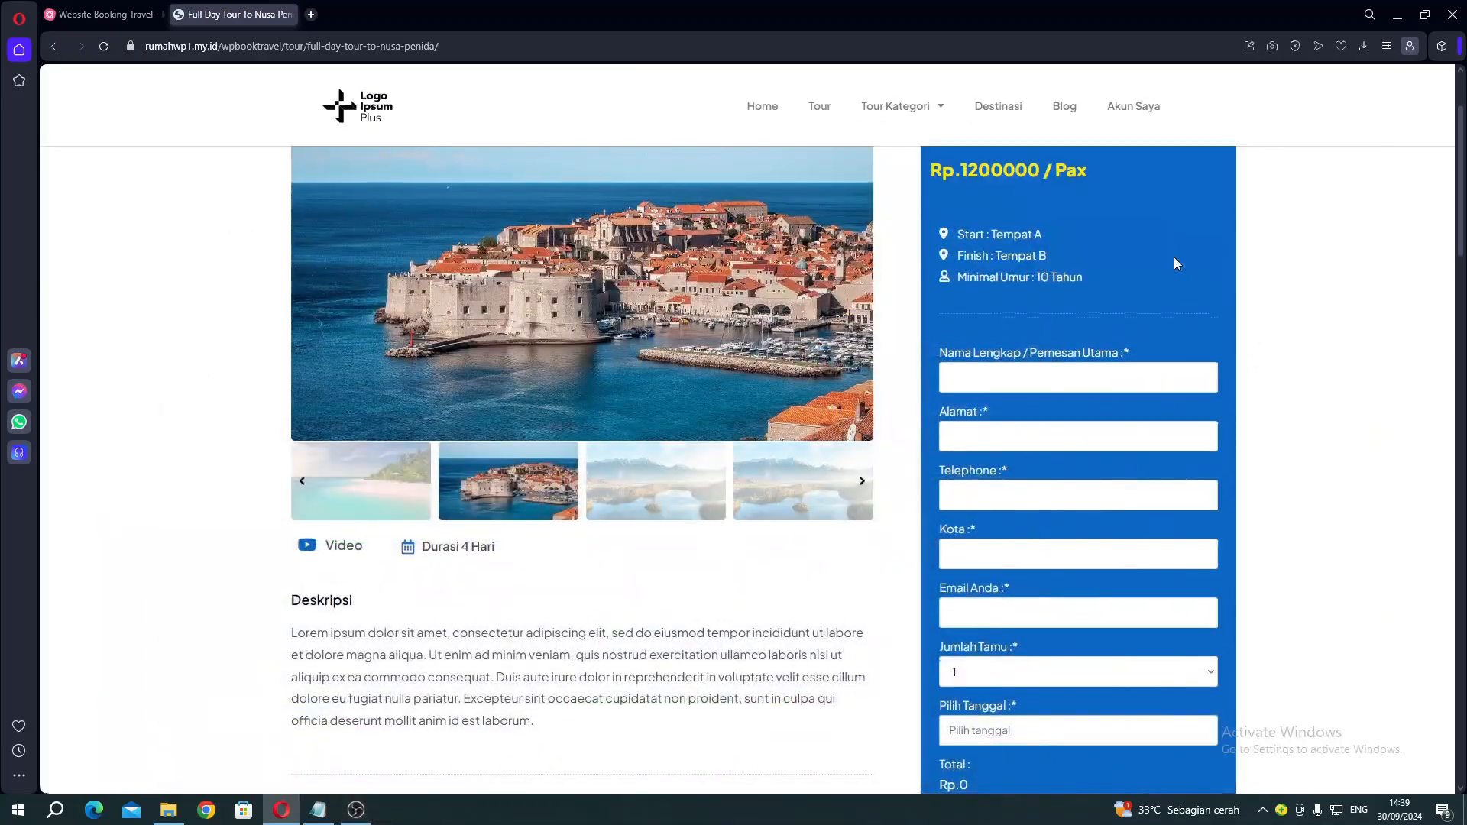
# Examine the start point, finish point and minimum age details at the head of the booking panel
pyautogui.scroll(2, 1175, 263)
pyautogui.moveTo(959, 387); pyautogui.dragTo(988, 410)
pyautogui.click(994, 392)
pyautogui.click(1021, 413)
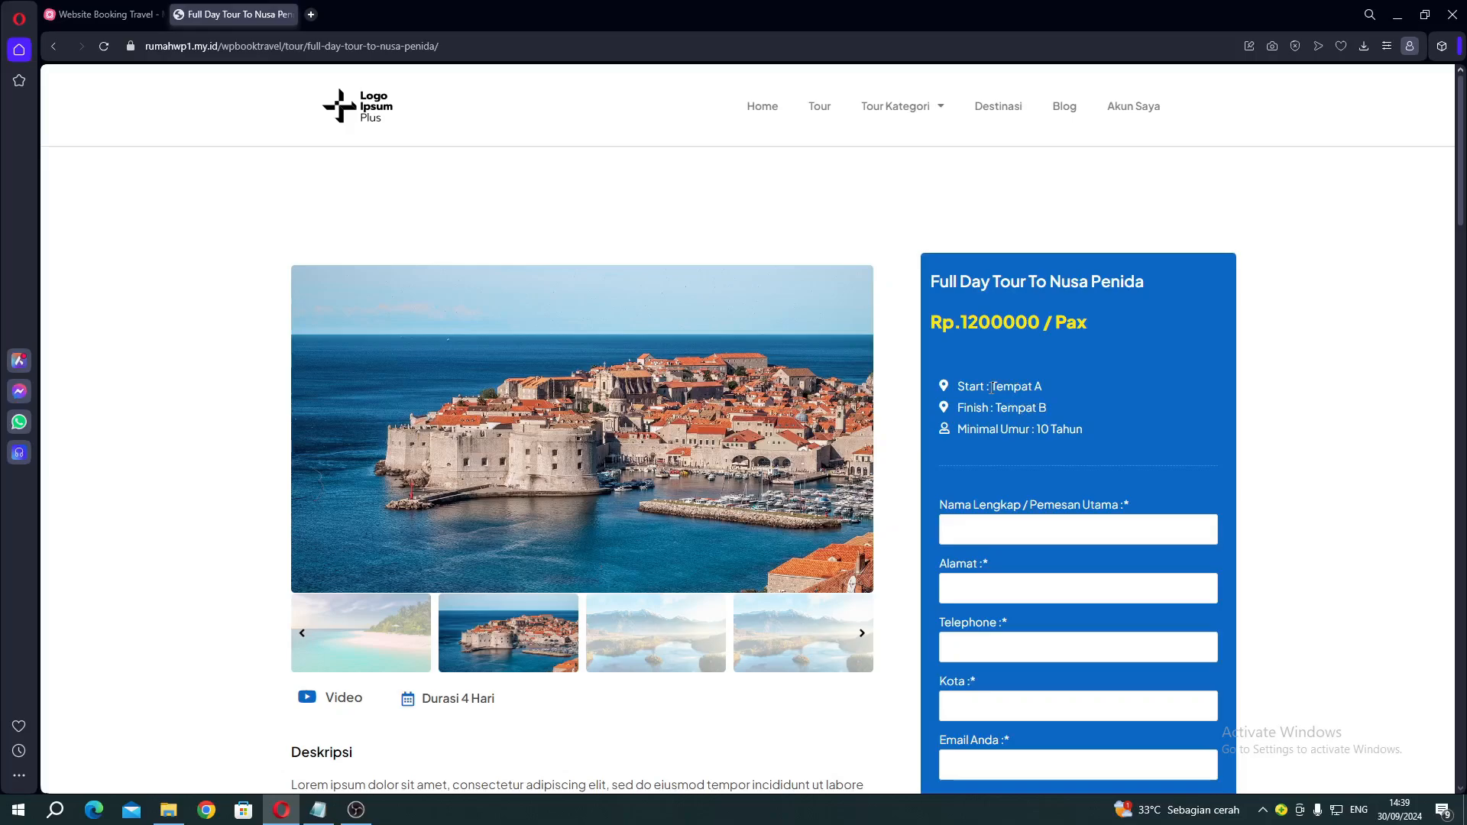
pyautogui.moveTo(1009, 389); pyautogui.dragTo(1021, 406)
pyautogui.click(1021, 406)
pyautogui.moveTo(981, 429); pyautogui.dragTo(997, 430)
pyautogui.click(990, 430)
pyautogui.click(997, 430)
# Go through the empty booking form fields from Alamat to Email Anda and view the Jumlah Tamu choices
pyautogui.scroll(-1, 1074, 415)
pyautogui.scroll(-3, 1074, 415)
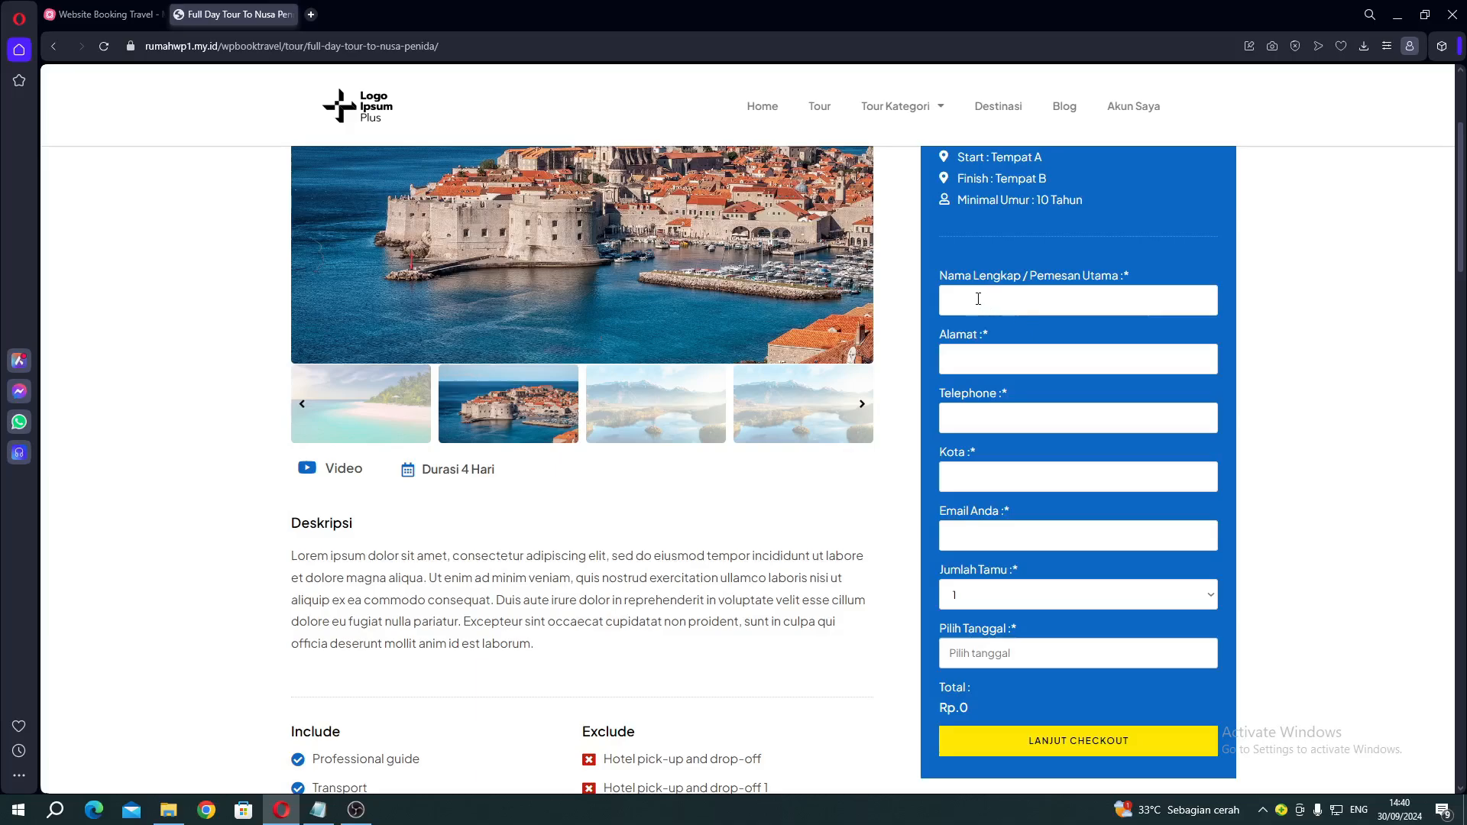
pyautogui.click(954, 369)
pyautogui.click(973, 424)
pyautogui.click(991, 467)
pyautogui.scroll(-1, 993, 467)
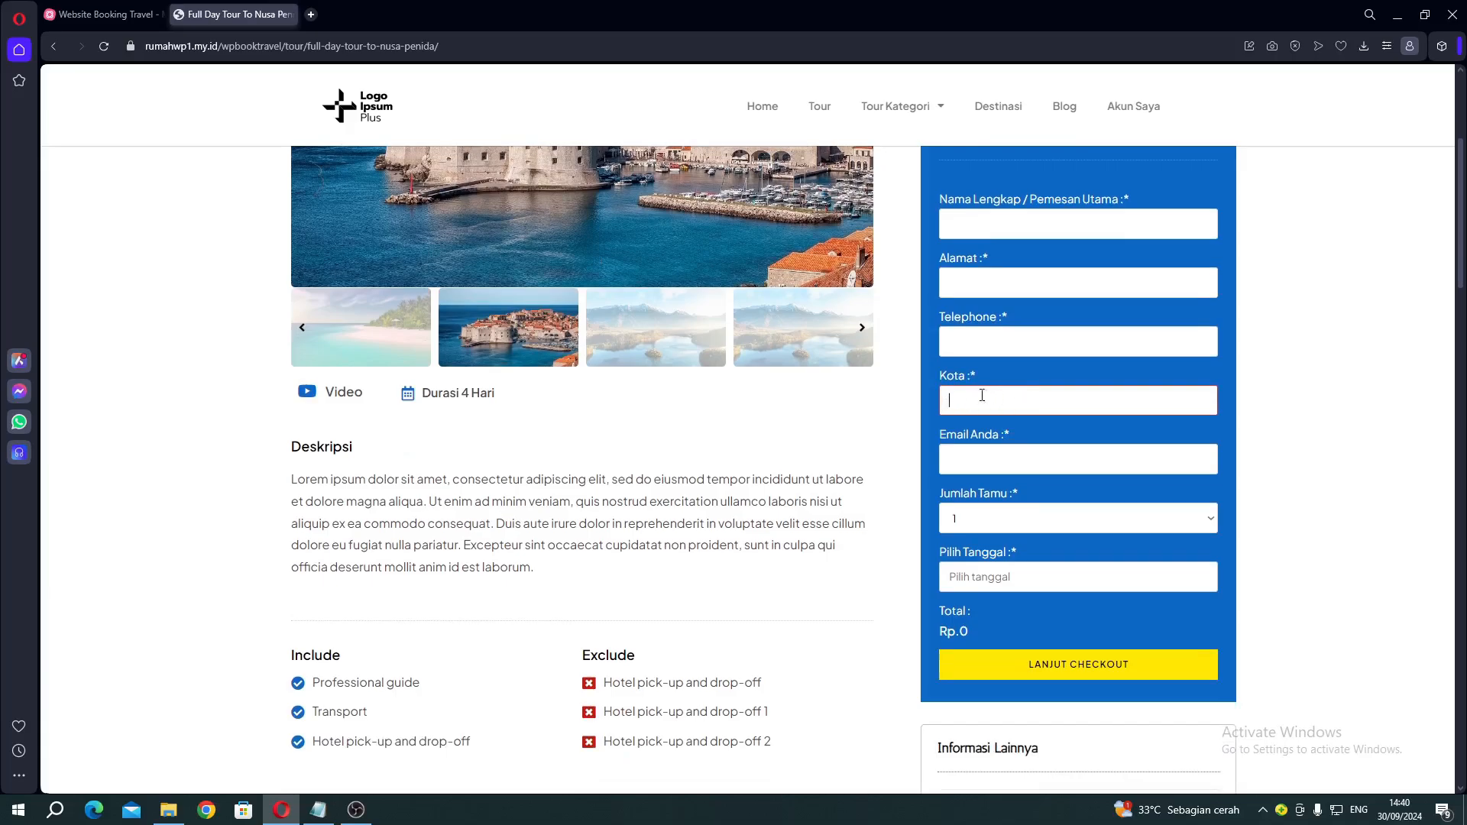
pyautogui.click(980, 471)
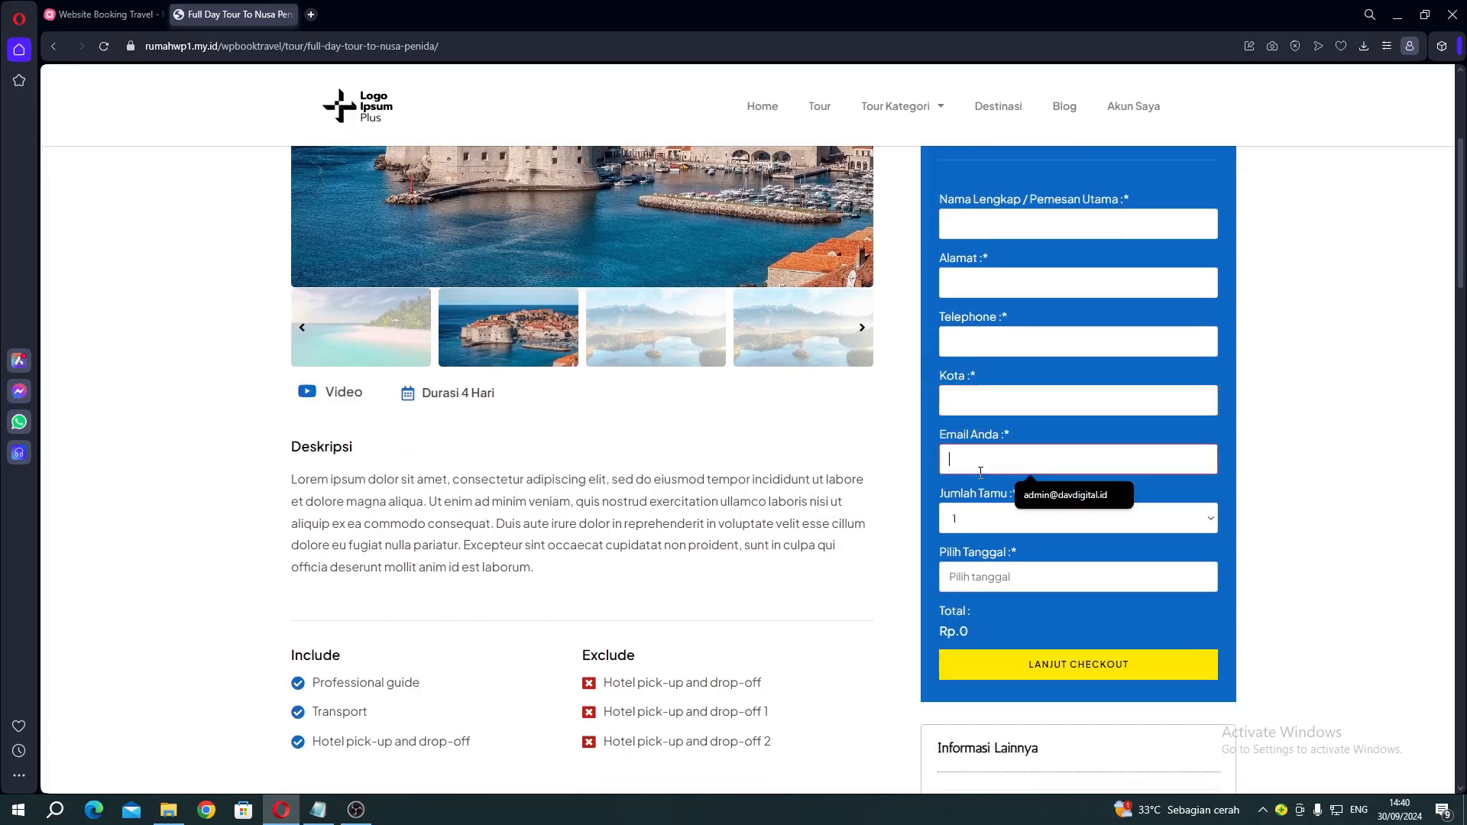
pyautogui.click(984, 520)
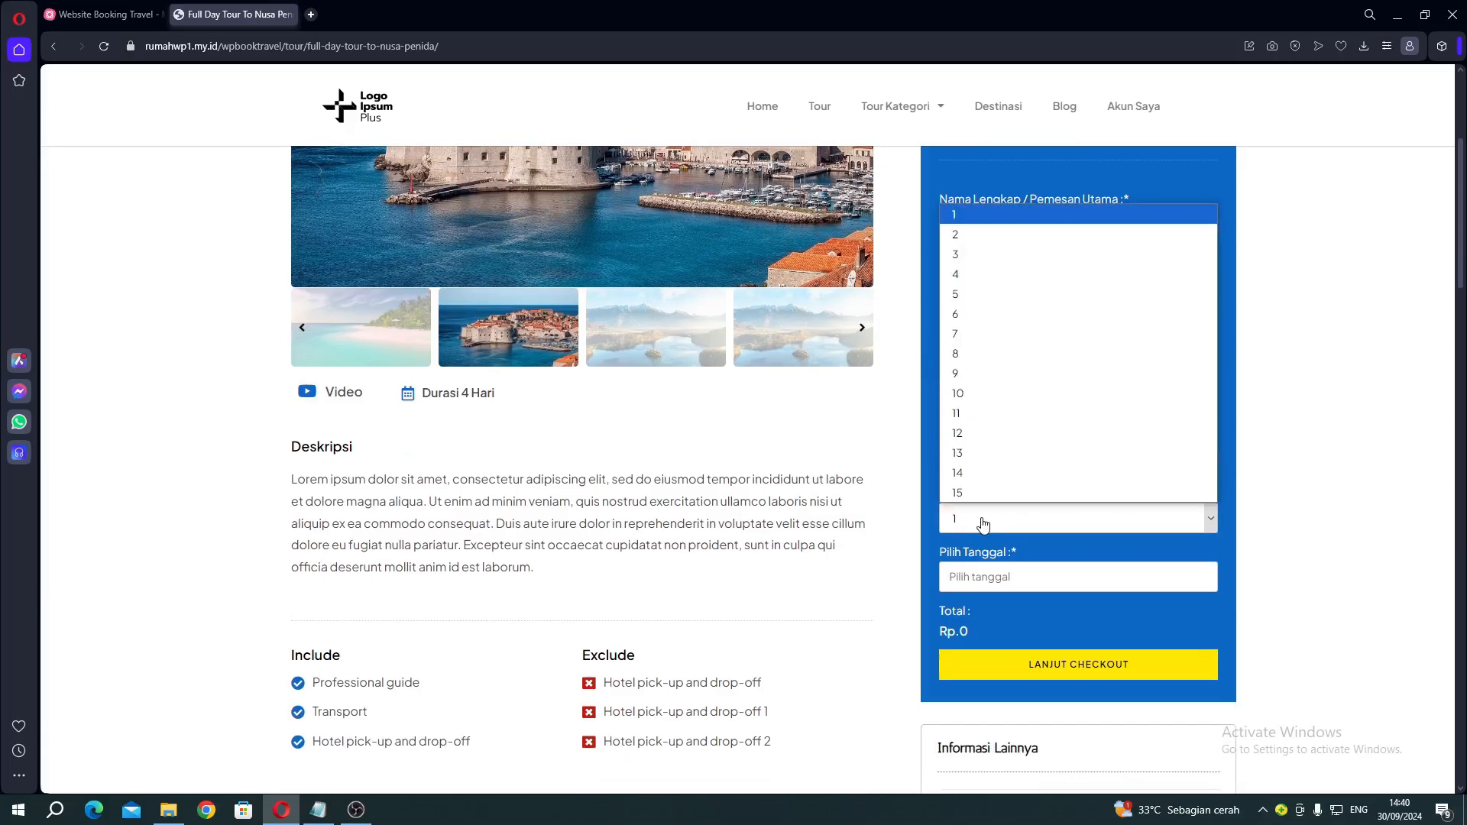
pyautogui.click(995, 518)
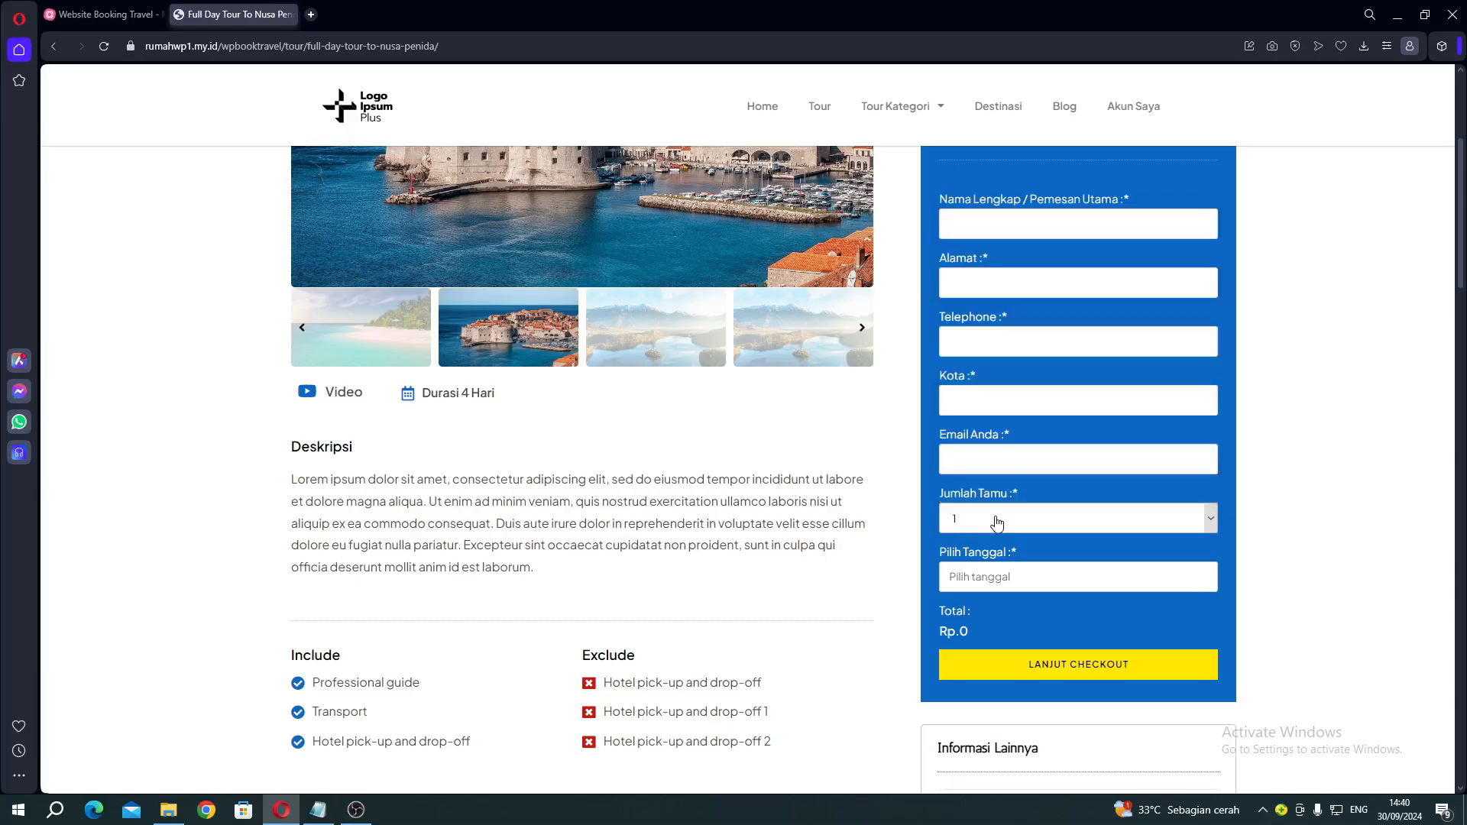
# Fill in the main booker's full name and address in the booking form
pyautogui.click(976, 218)
pyautogui.click(1029, 252)
pyautogui.click(1022, 279)
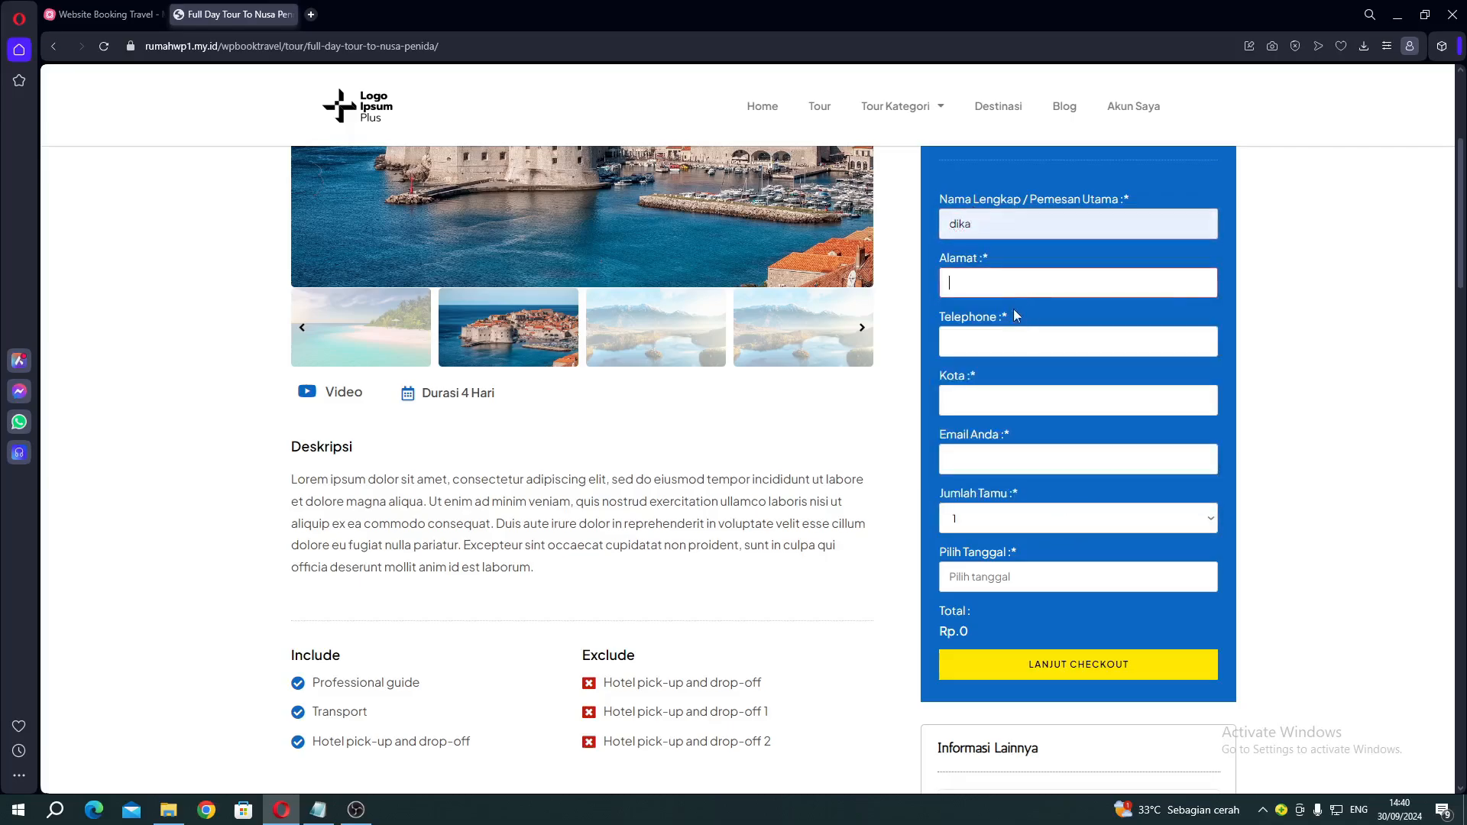
pyautogui.write('jakart')
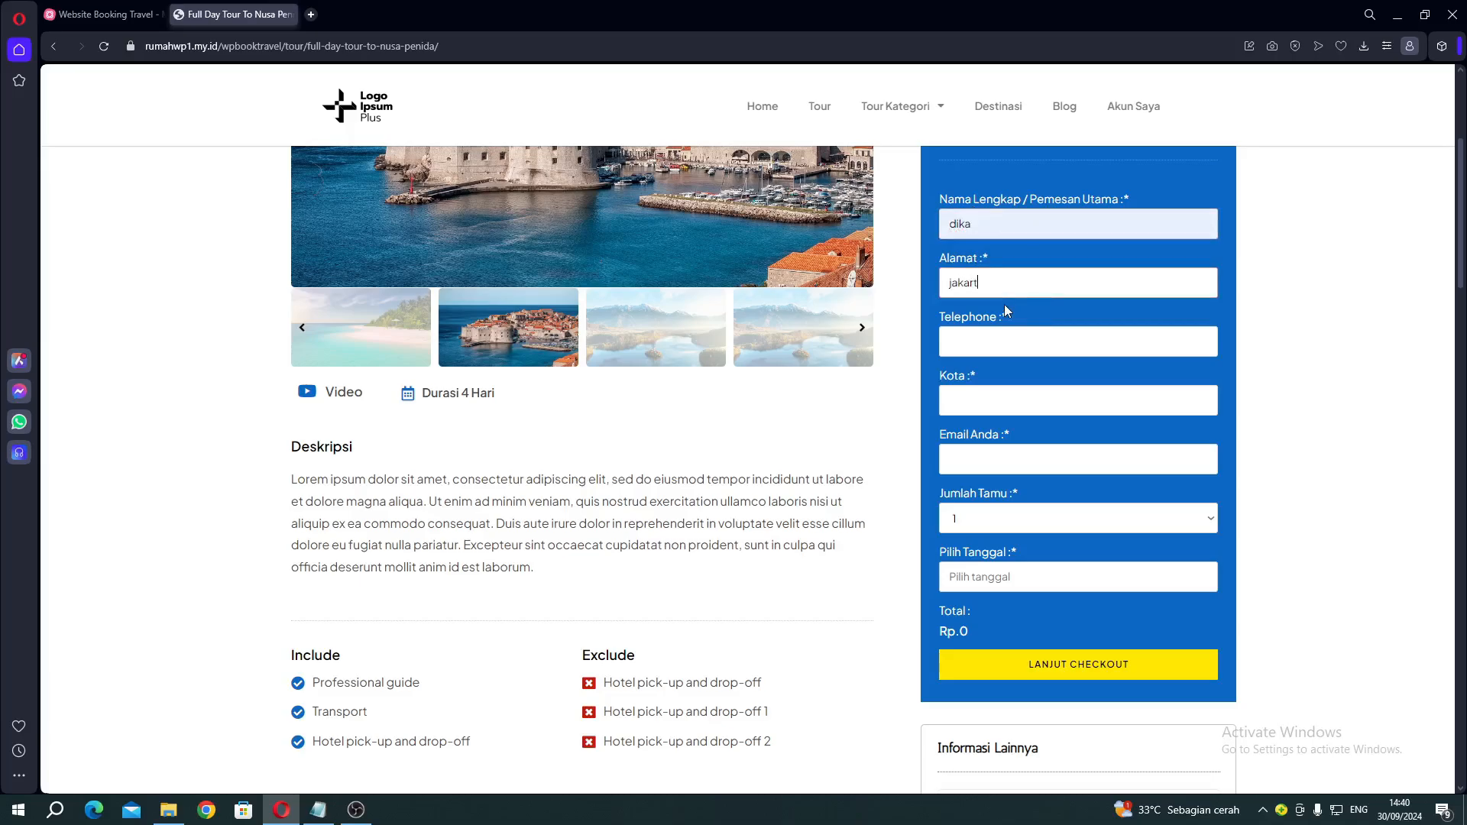
pyautogui.write('a')
# Fill in the booker's telephone number, set Kota to jakarta and enter the contact e-mail
pyautogui.click(1008, 335)
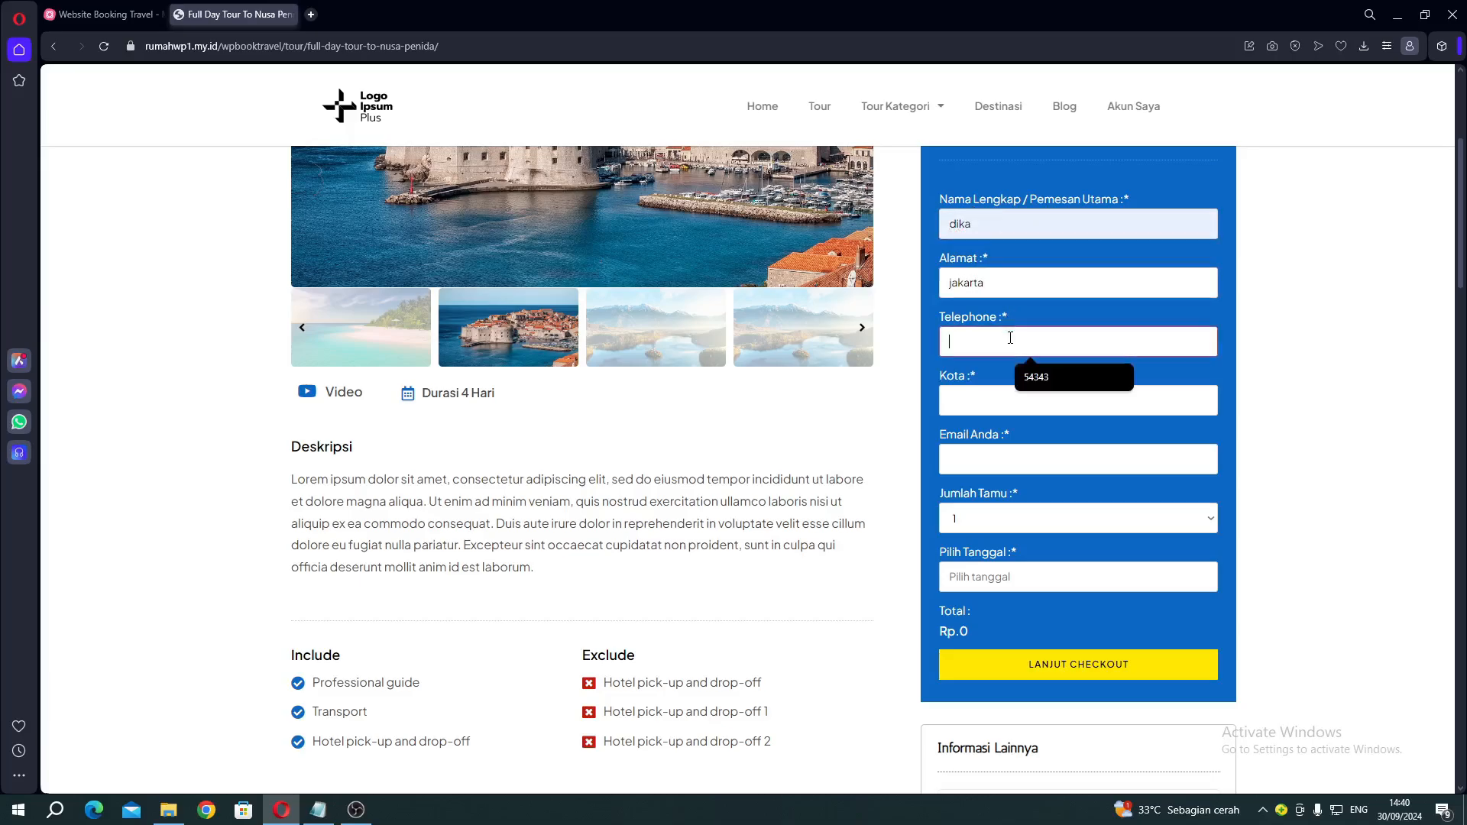
pyautogui.click(1043, 377)
pyautogui.click(1032, 400)
pyautogui.write('jakarta')
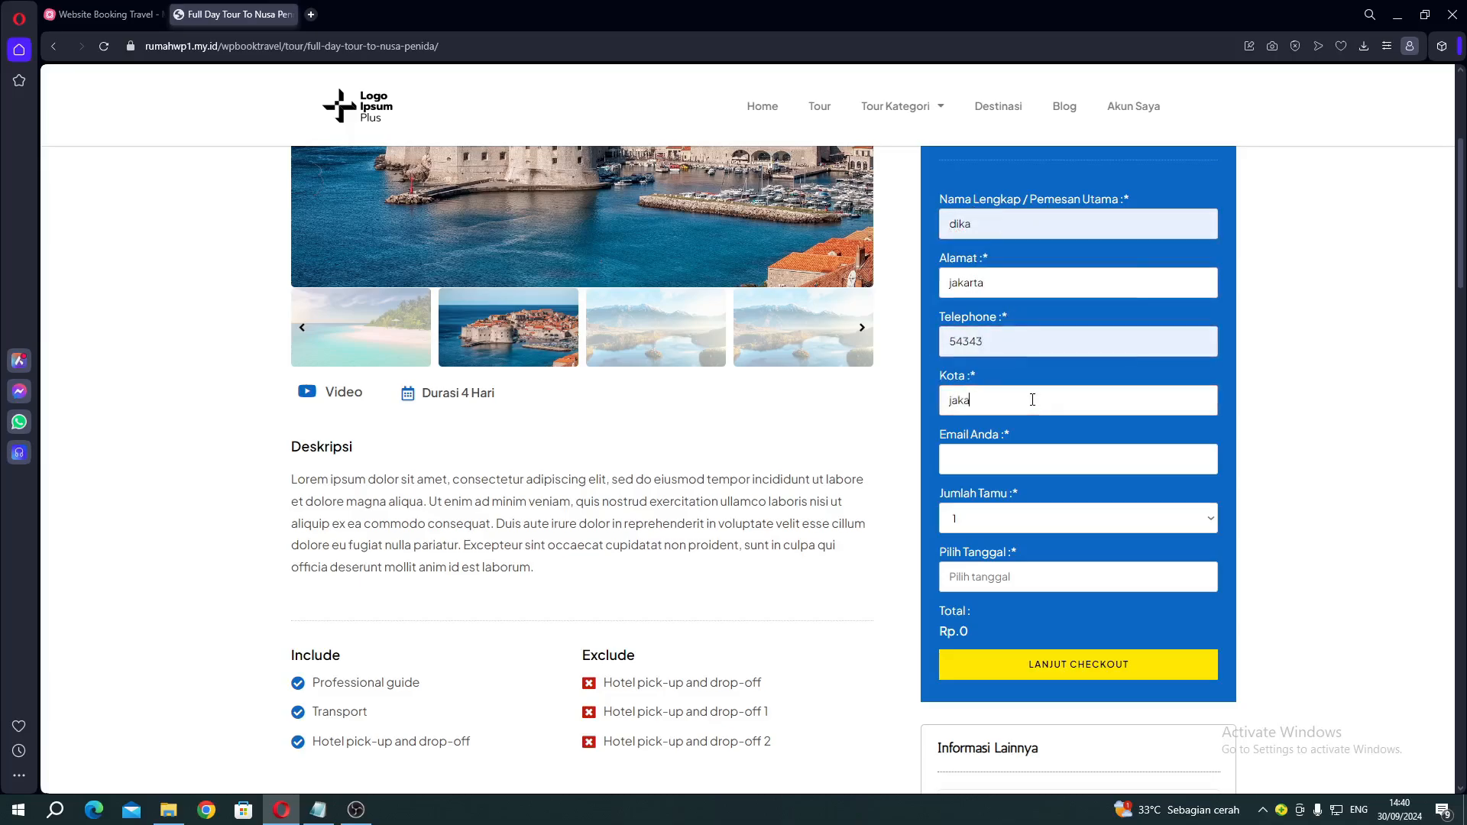
pyautogui.click(1030, 460)
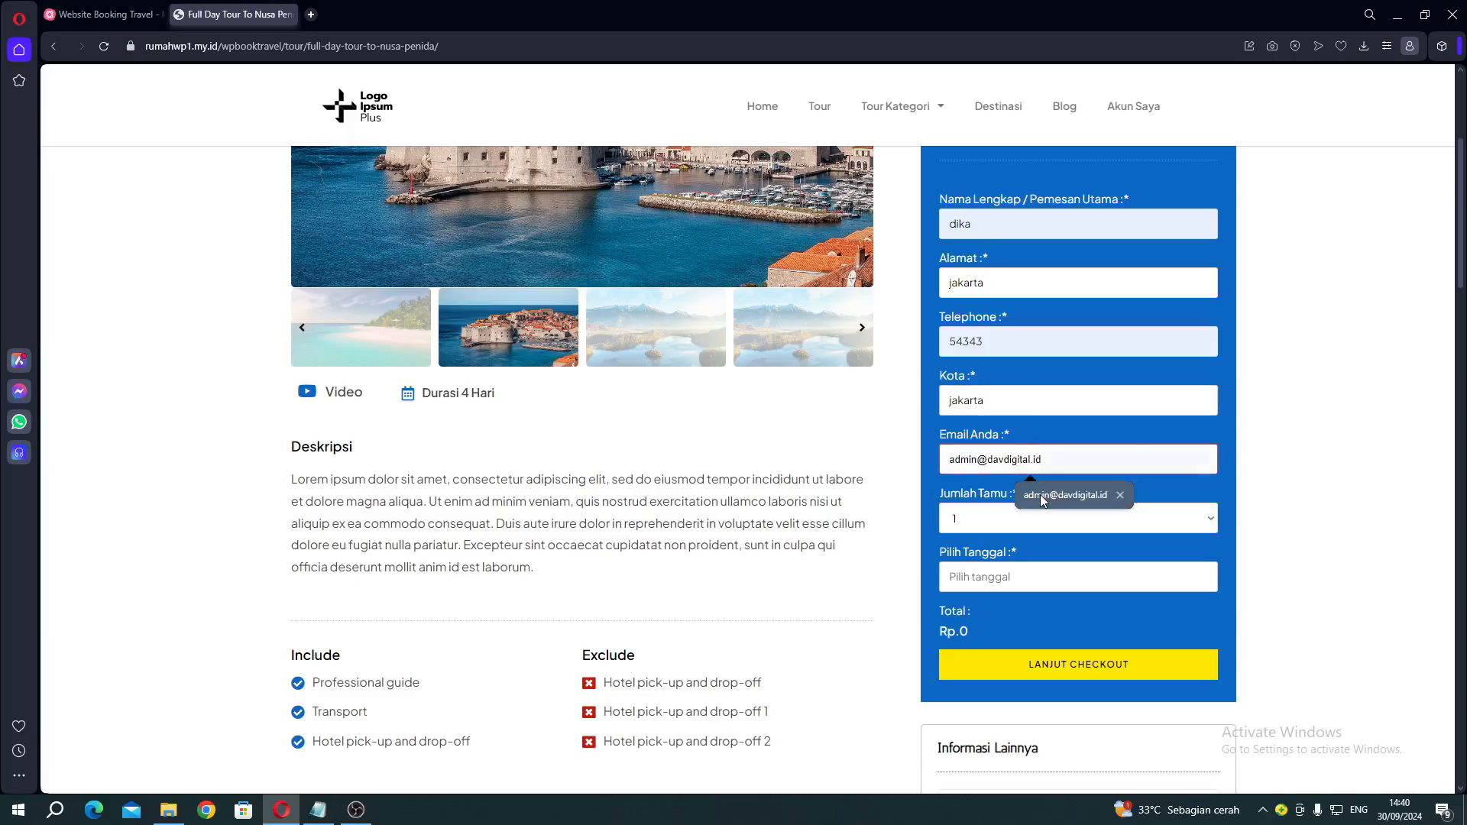
pyautogui.click(1039, 495)
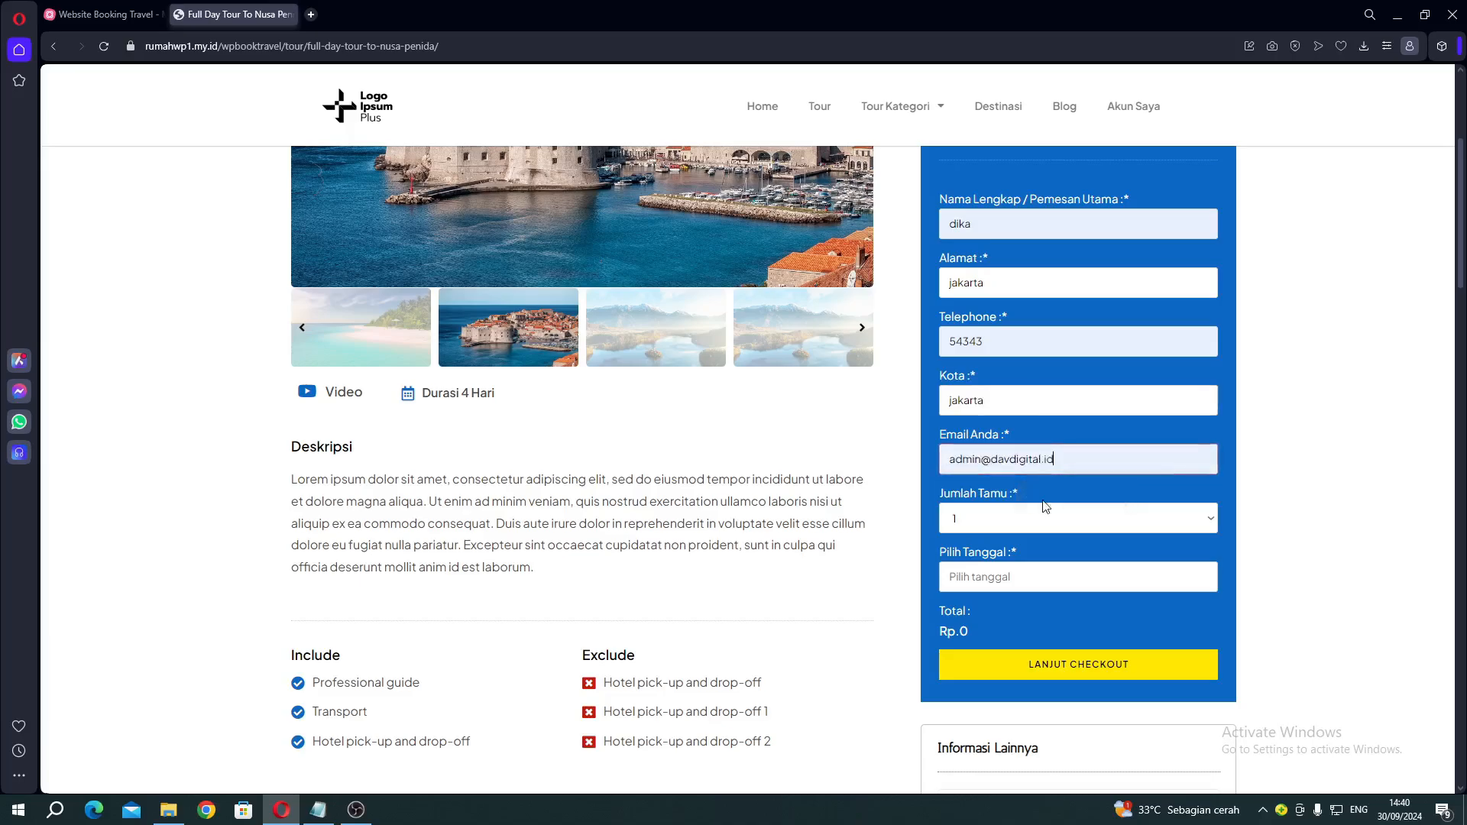
# Keep Jumlah Tamu at 1 and set the tour date to 2024-09-30
pyautogui.click(966, 529)
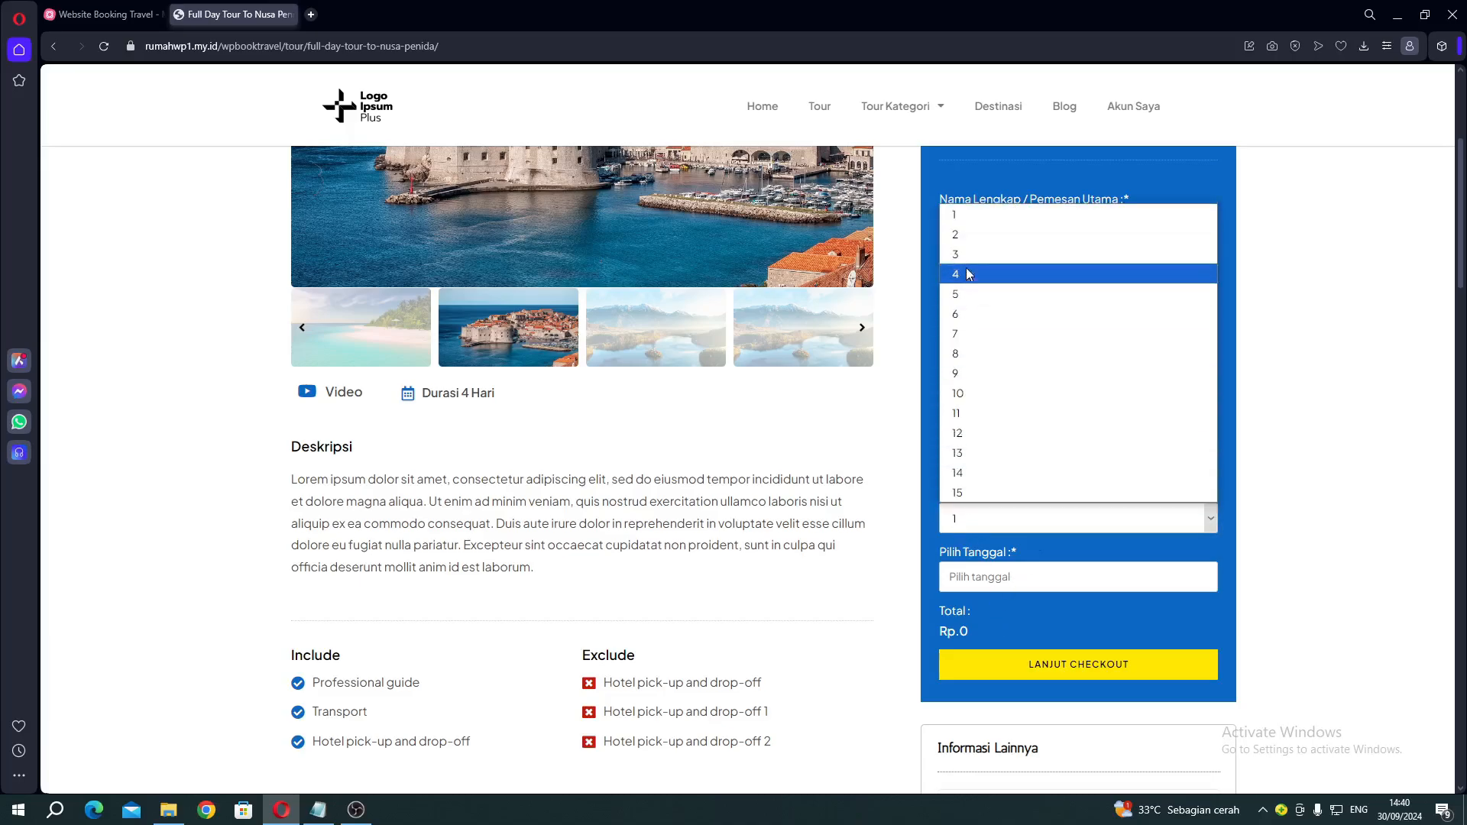
pyautogui.click(965, 218)
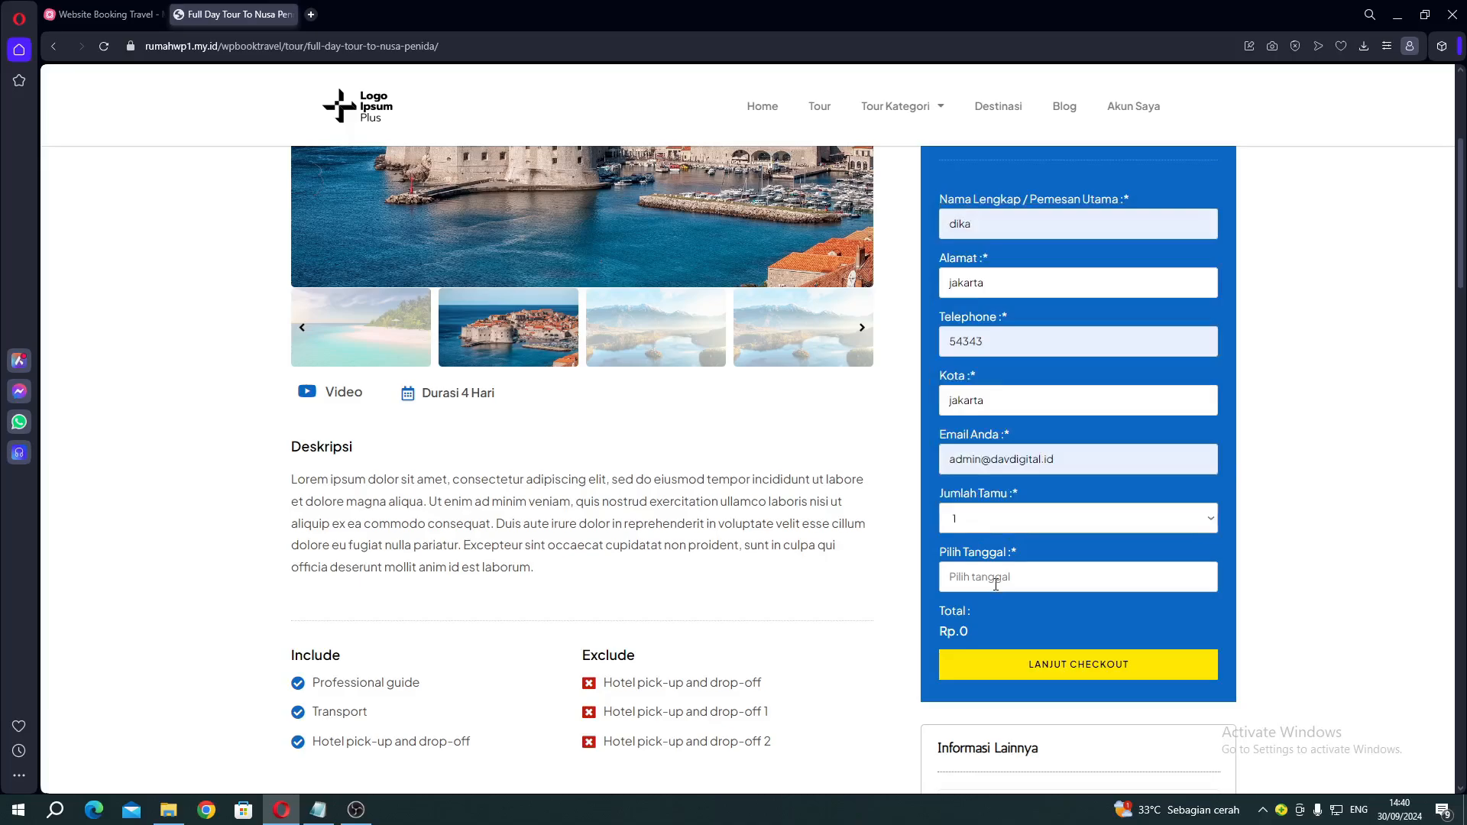
pyautogui.click(996, 584)
pyautogui.scroll(-2, 1009, 611)
pyautogui.click(966, 636)
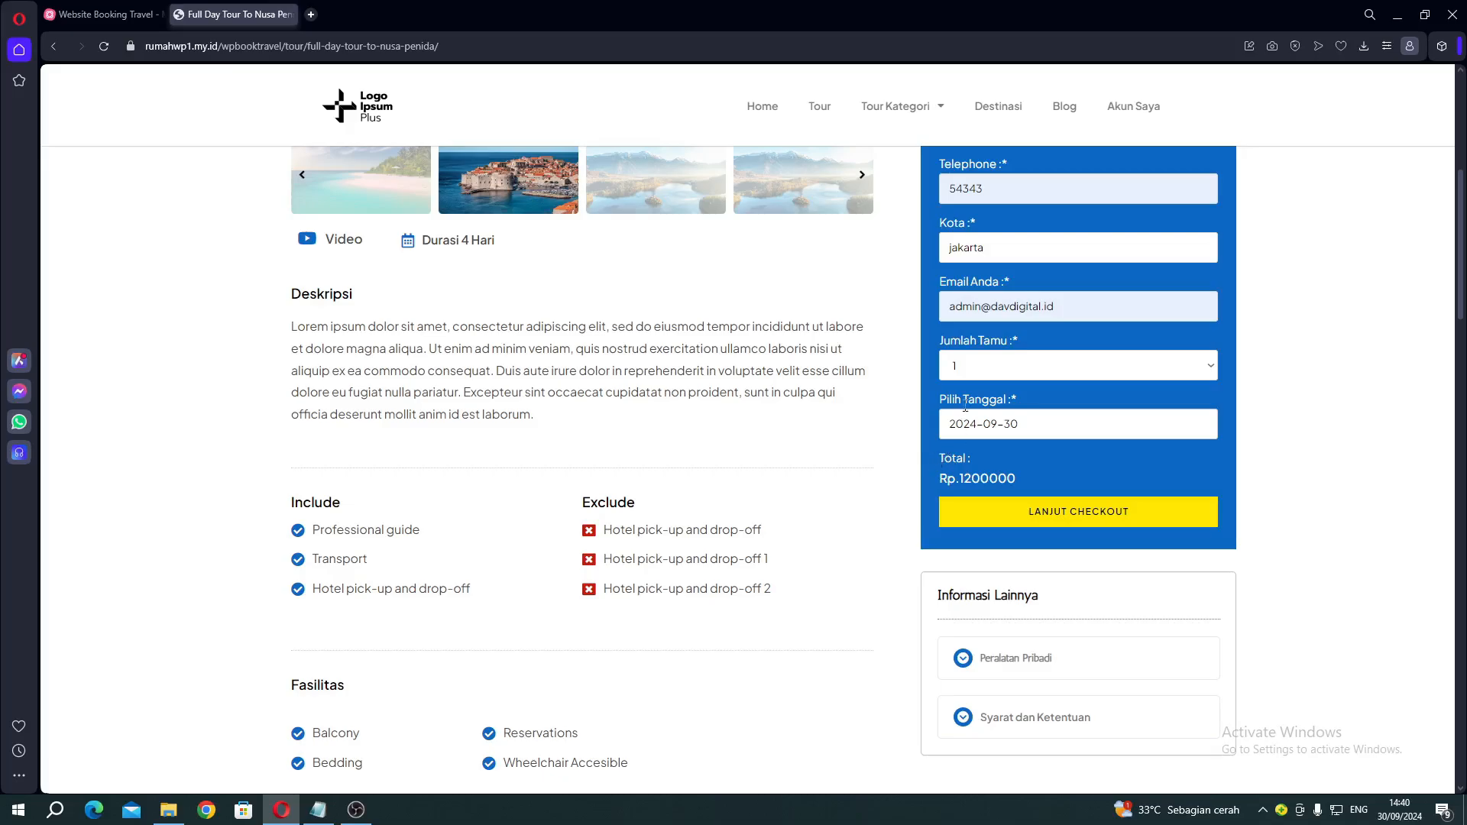
# Try Jumlah Tamu values of 2 and 10 and check the booking total for each
pyautogui.click(966, 367)
pyautogui.click(960, 414)
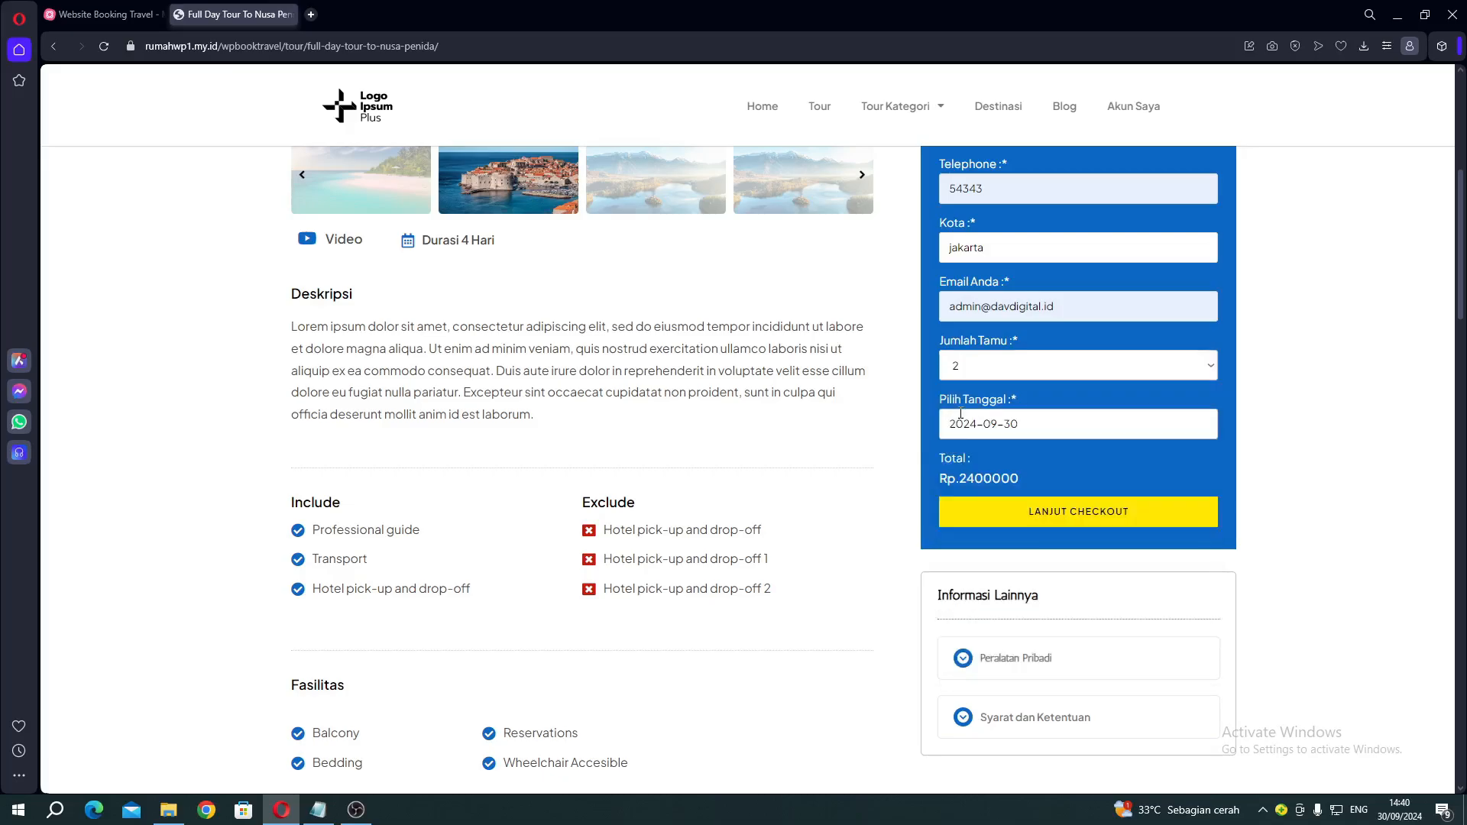
pyautogui.moveTo(966, 478); pyautogui.dragTo(973, 479)
pyautogui.click(975, 477)
pyautogui.click(976, 370)
pyautogui.click(975, 570)
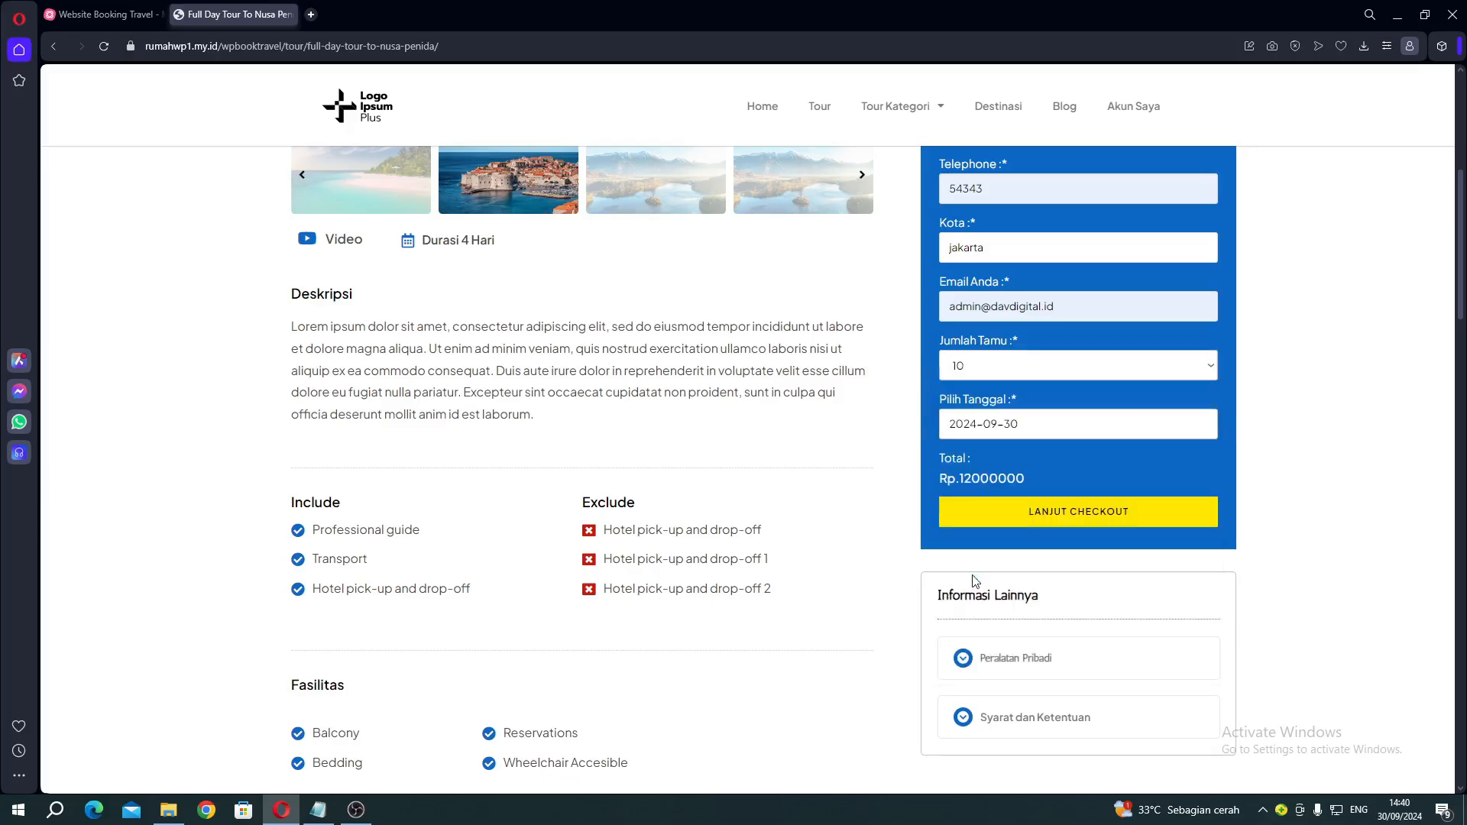
pyautogui.moveTo(981, 479); pyautogui.dragTo(990, 478)
pyautogui.click(989, 475)
# Set Jumlah Tamu to 4, review the completed booking form and continue to checkout
pyautogui.click(970, 378)
pyautogui.click(985, 452)
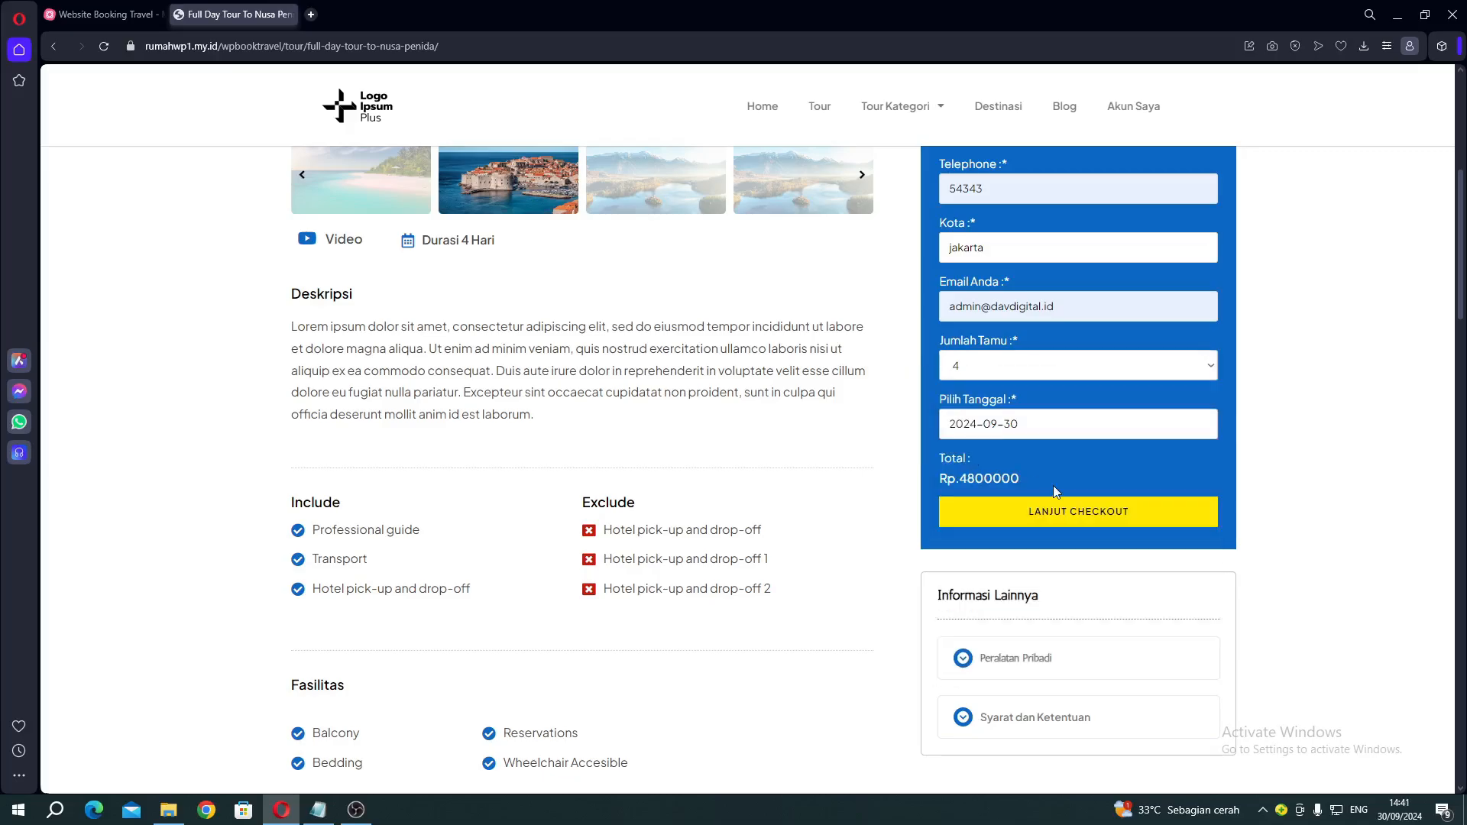
pyautogui.scroll(5, 1059, 440)
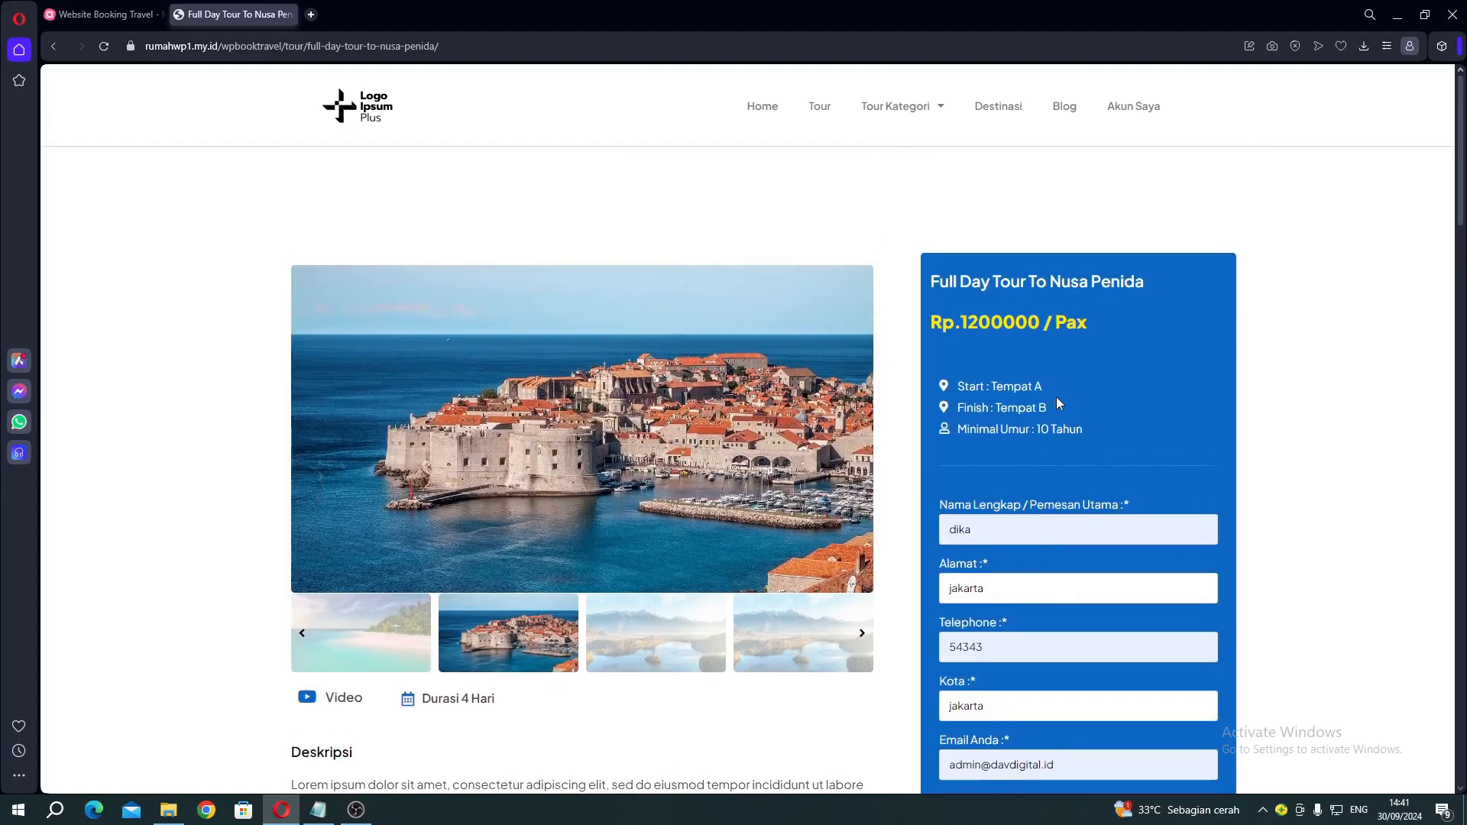
pyautogui.scroll(-2, 1056, 397)
pyautogui.scroll(-4, 1058, 403)
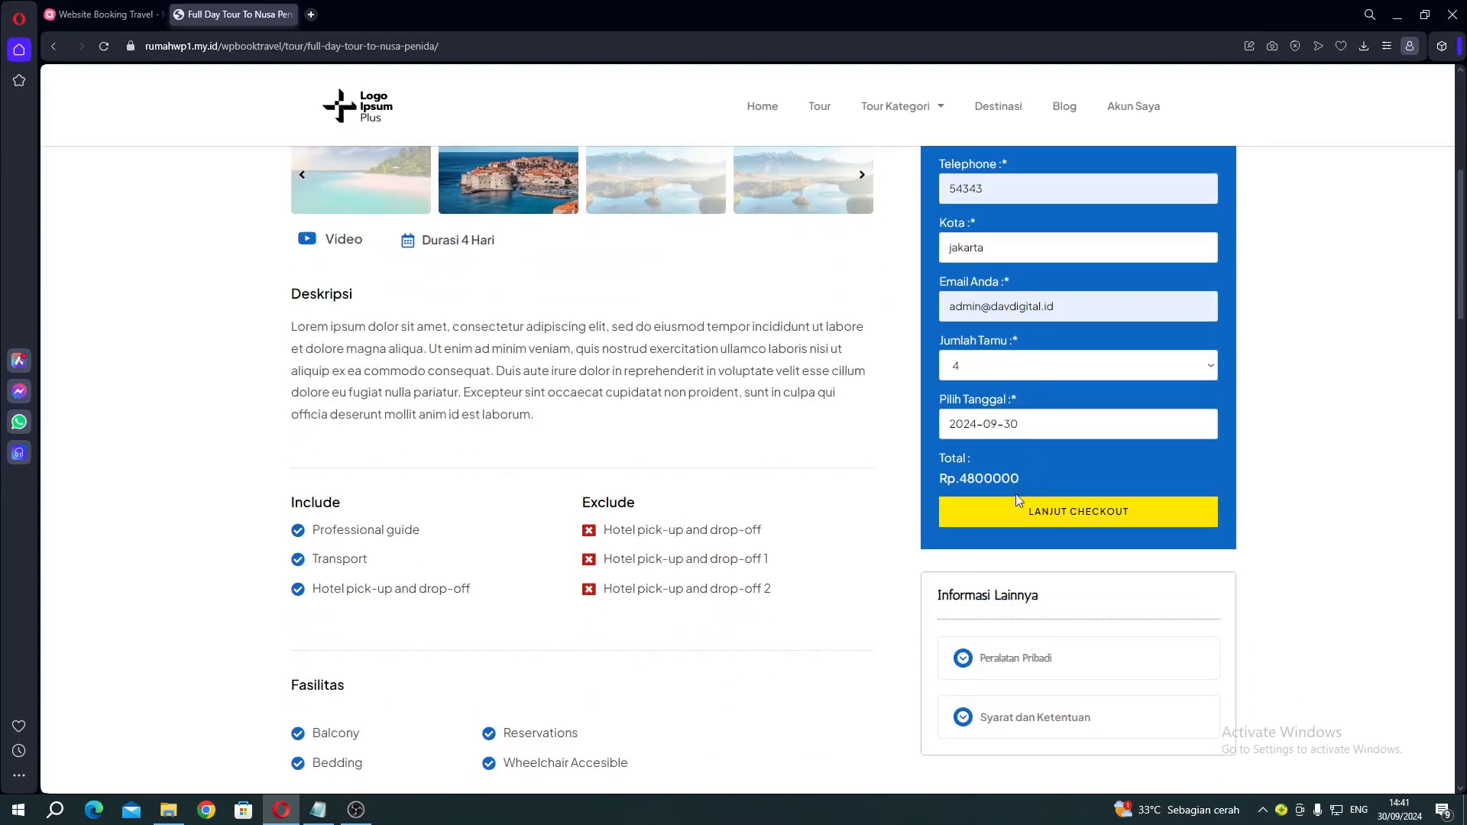
pyautogui.scroll(-5, 741, 501)
pyautogui.scroll(1, 804, 472)
pyautogui.scroll(3, 805, 471)
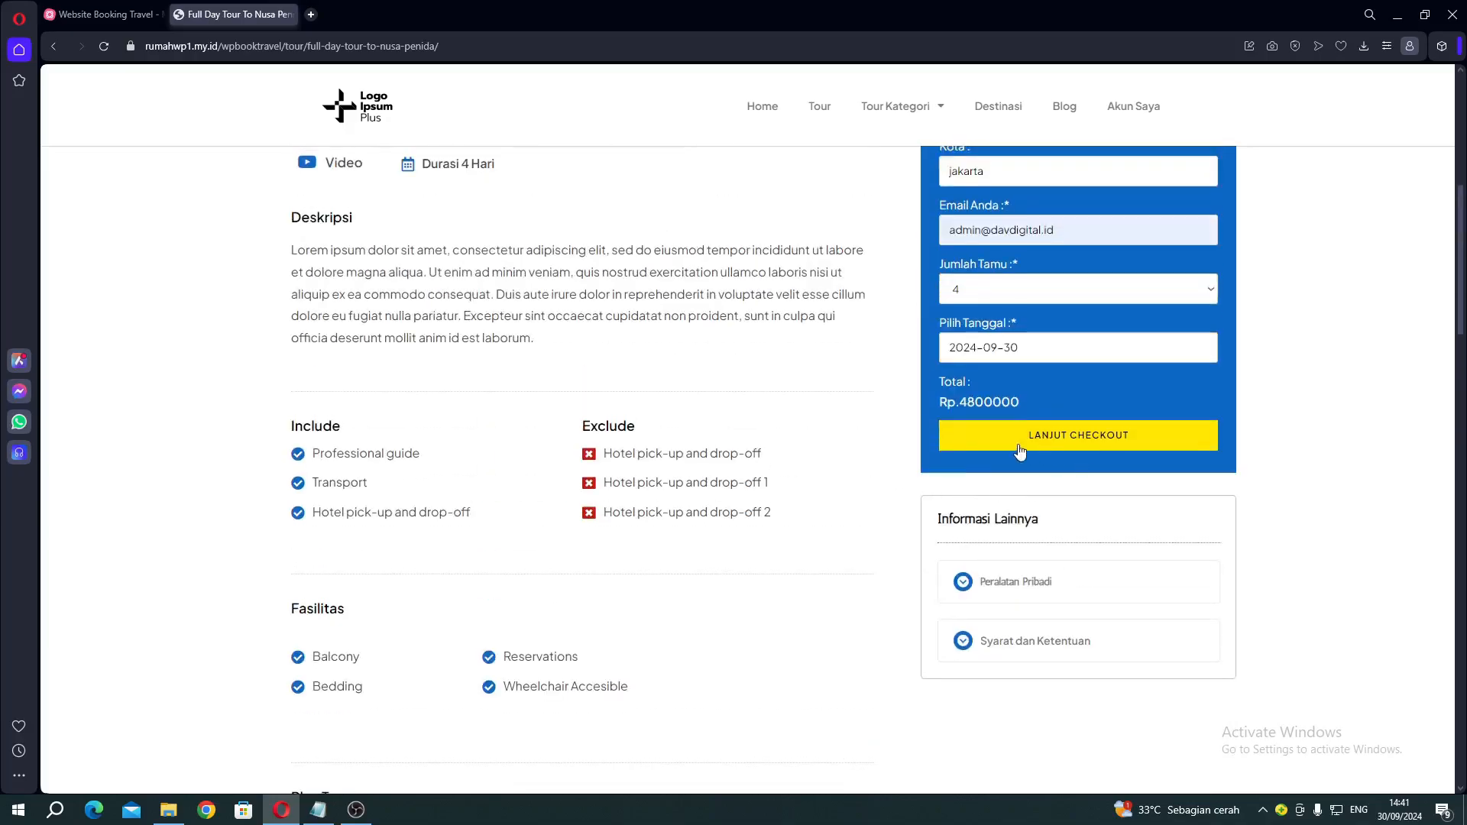
pyautogui.click(1097, 451)
# Examine the checkout page's billing details, order summary, coupon option, bank transfer payment method and order notes
pyautogui.scroll(3, 1096, 449)
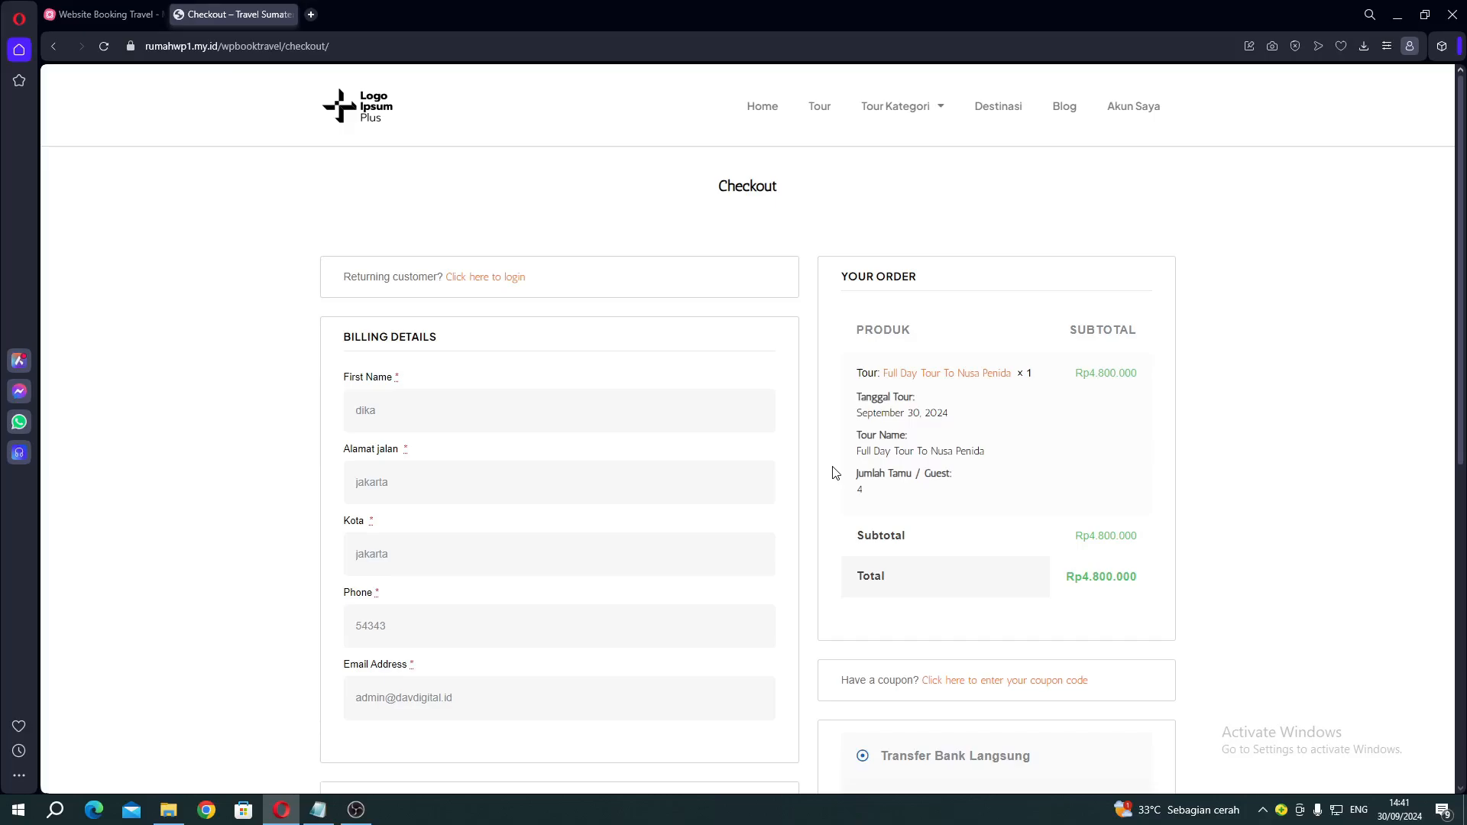
pyautogui.scroll(-5, 835, 473)
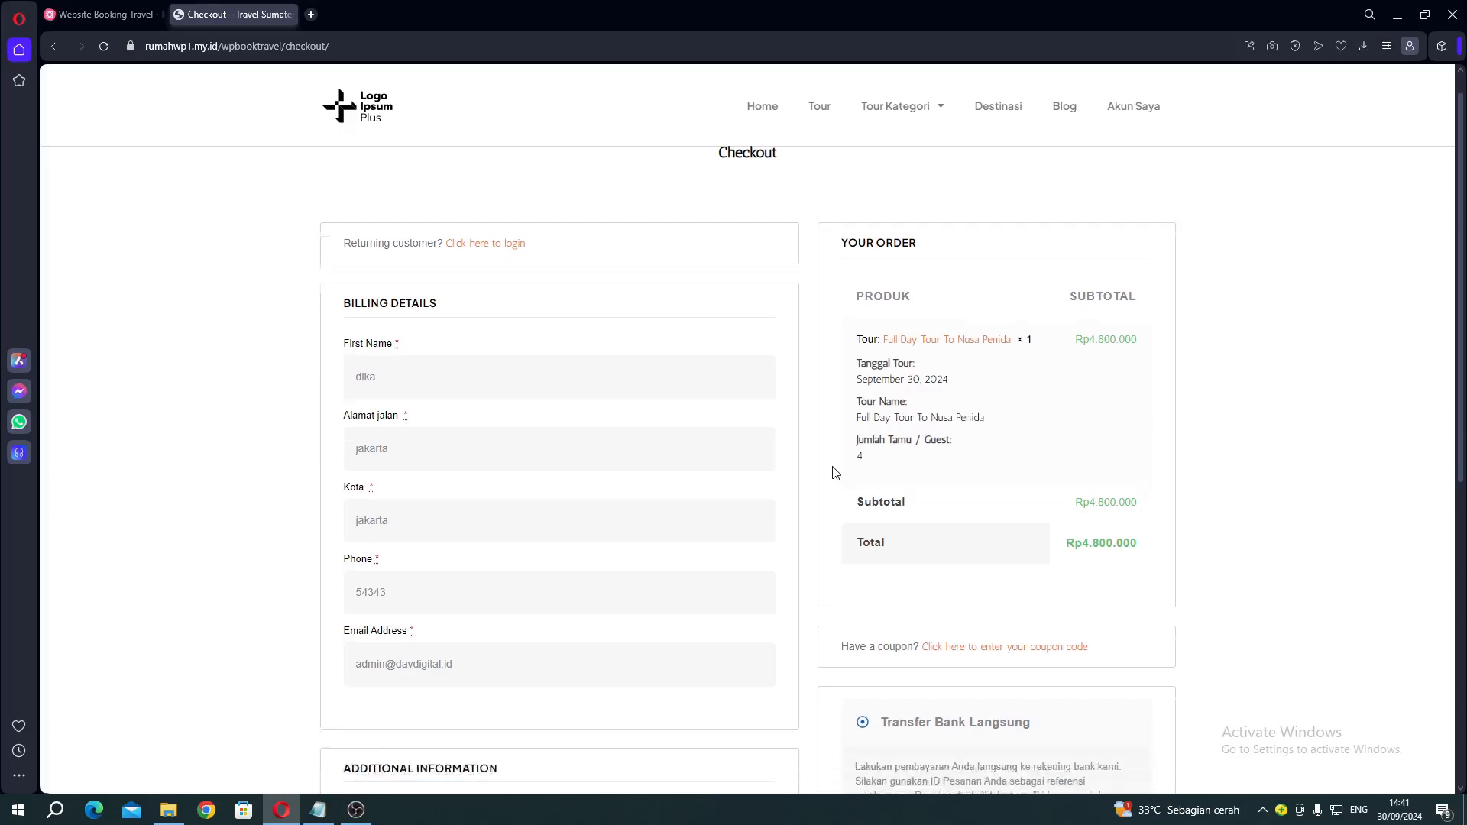
pyautogui.moveTo(889, 433); pyautogui.dragTo(911, 452)
pyautogui.click(960, 459)
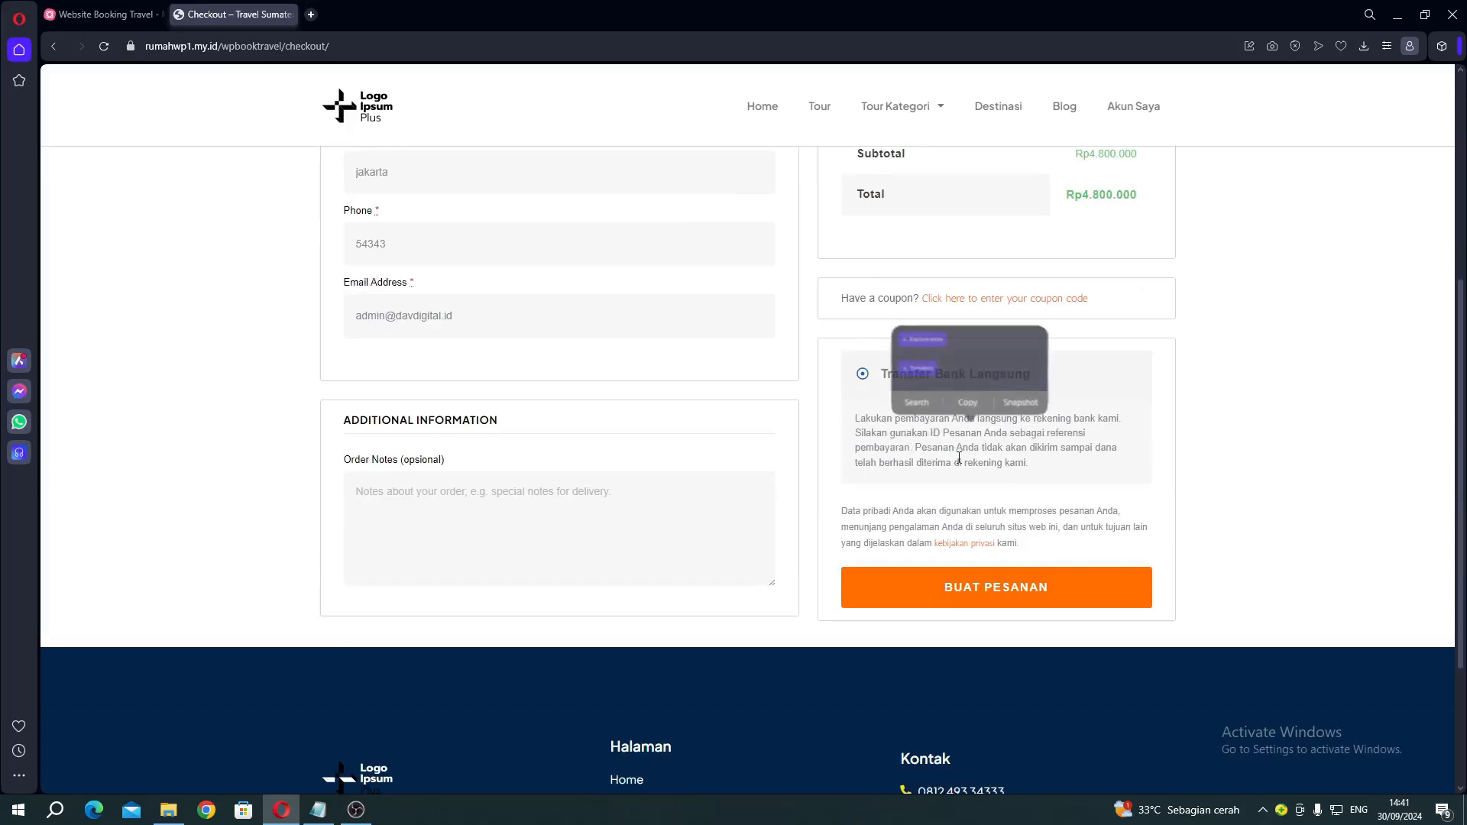
pyautogui.scroll(2, 960, 458)
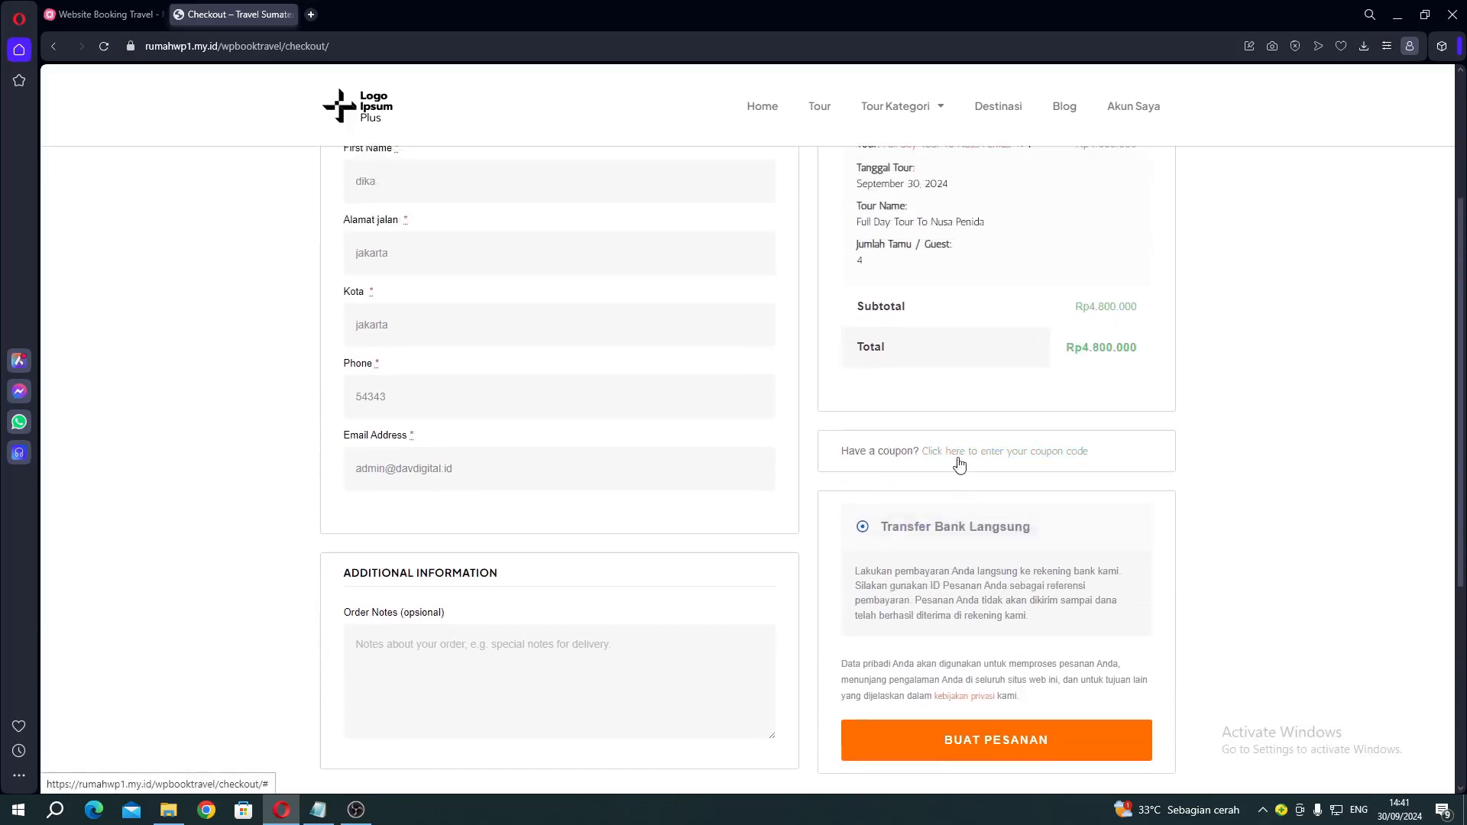
pyautogui.scroll(2, 959, 457)
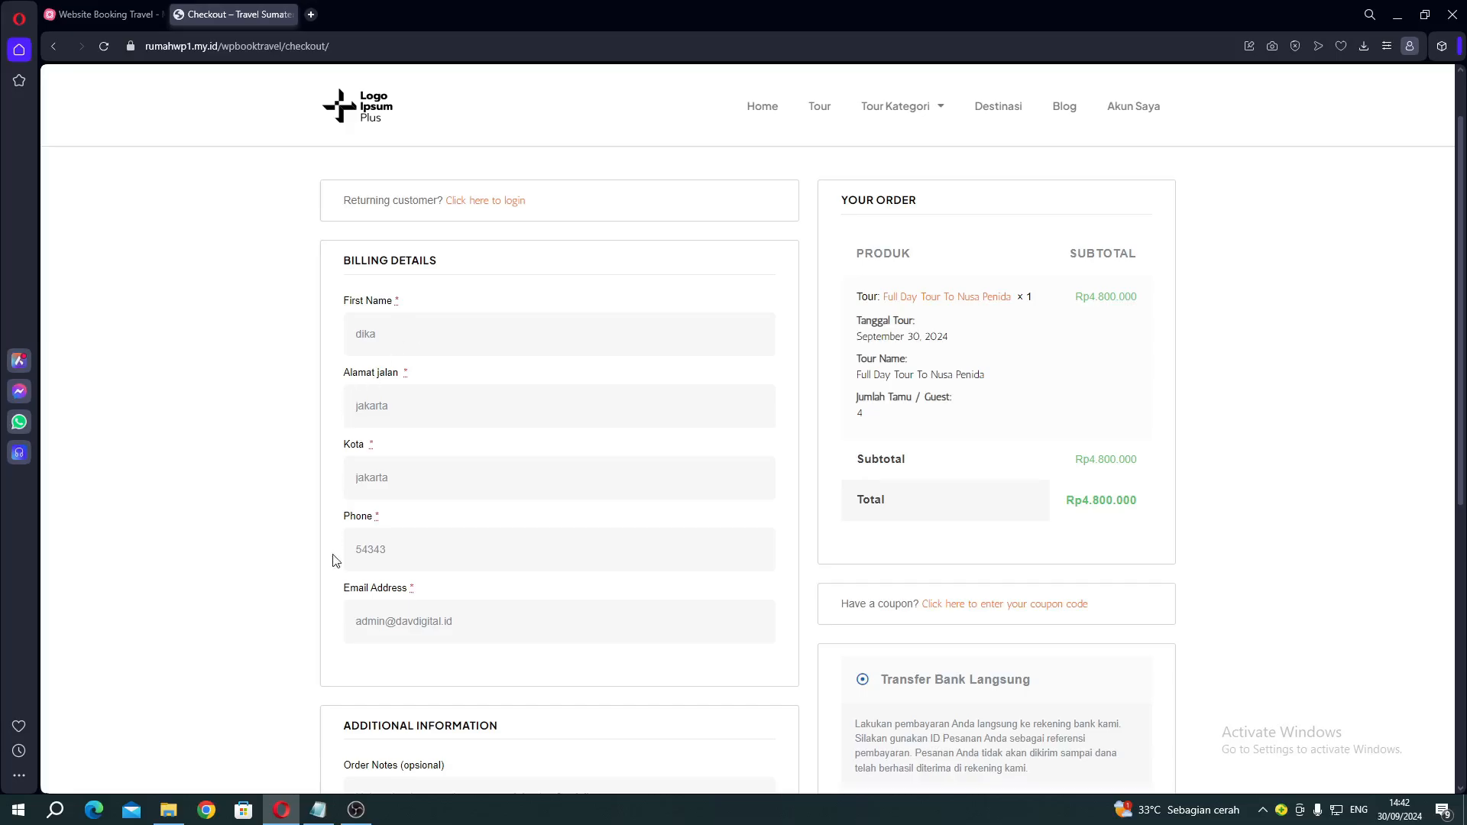
pyautogui.scroll(-4, 662, 567)
pyautogui.scroll(4, 820, 573)
# Open the All Tour page and filter the tour packages by the location Medan
pyautogui.click(820, 107)
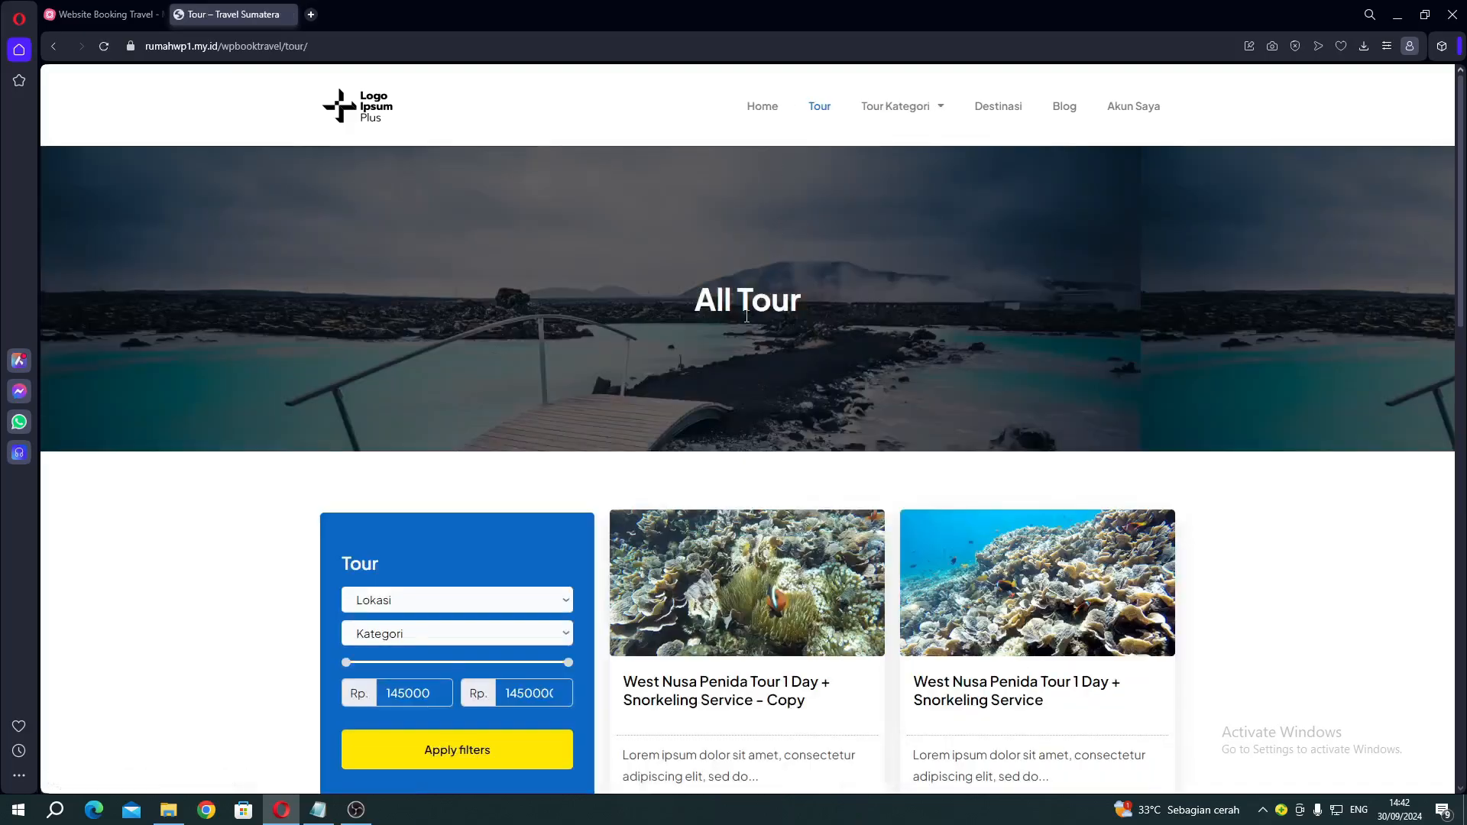
pyautogui.scroll(-2, 746, 316)
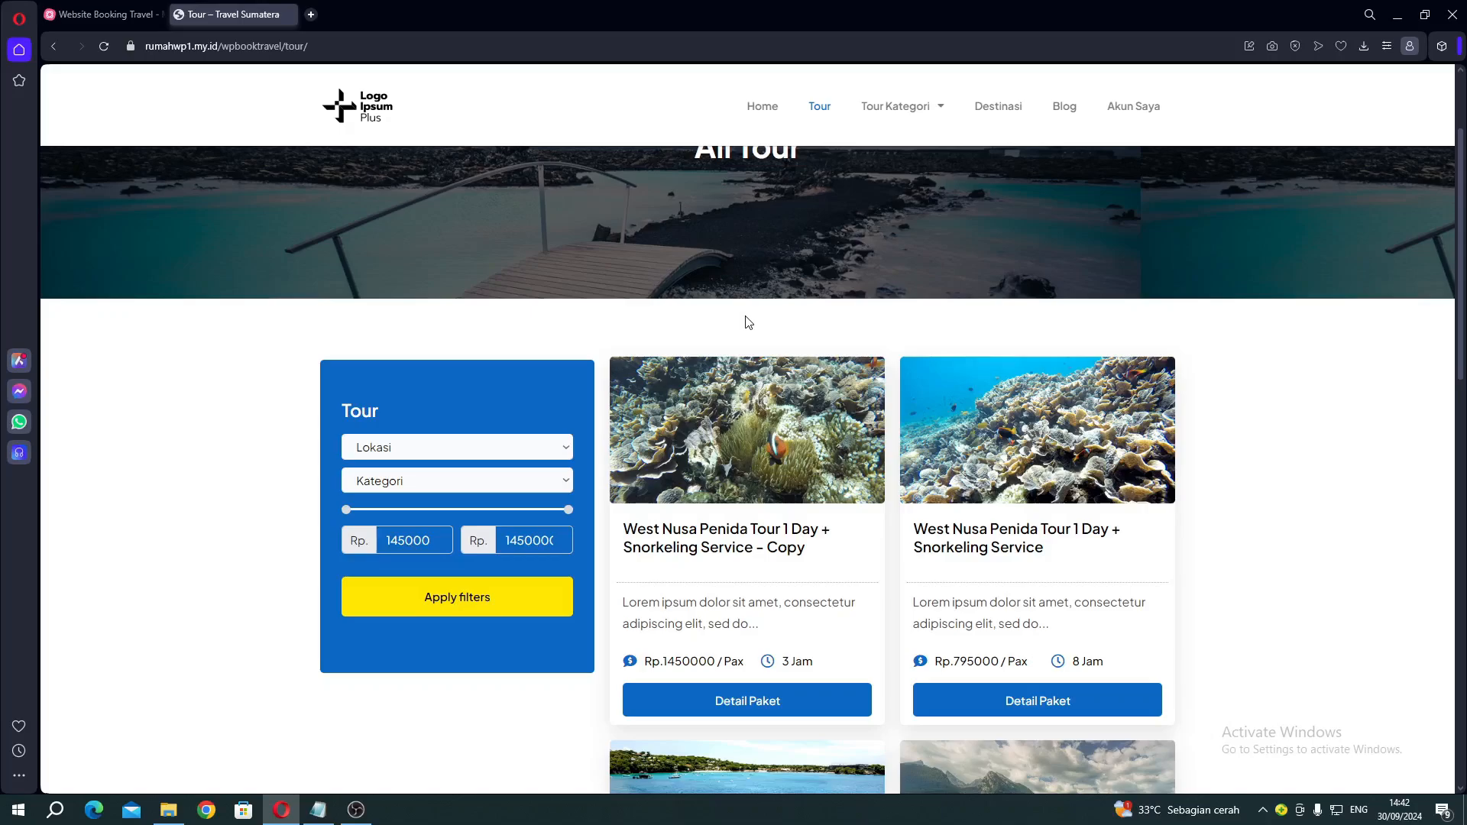
pyautogui.scroll(-1, 650, 443)
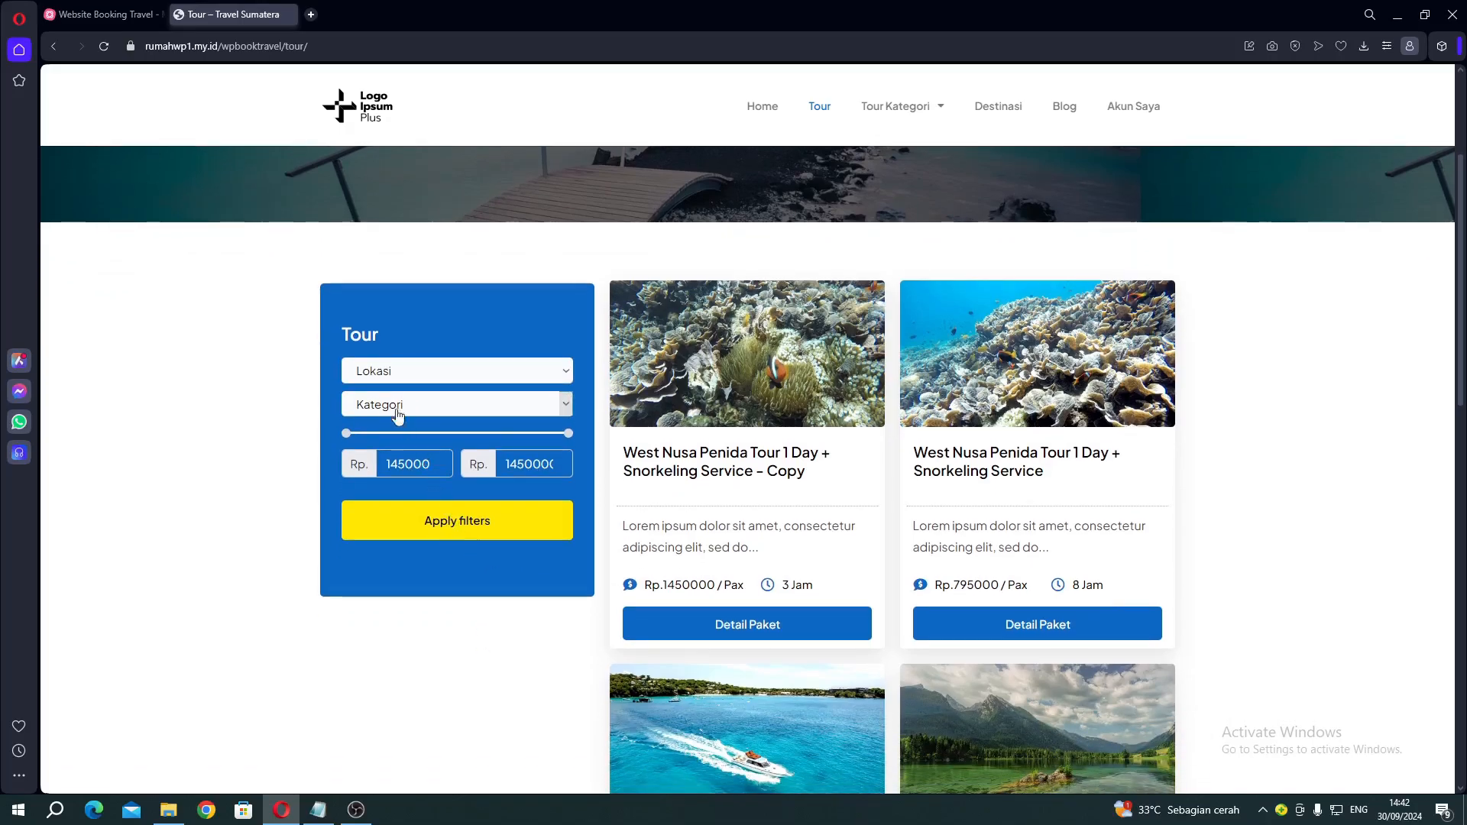
pyautogui.click(381, 374)
pyautogui.click(375, 417)
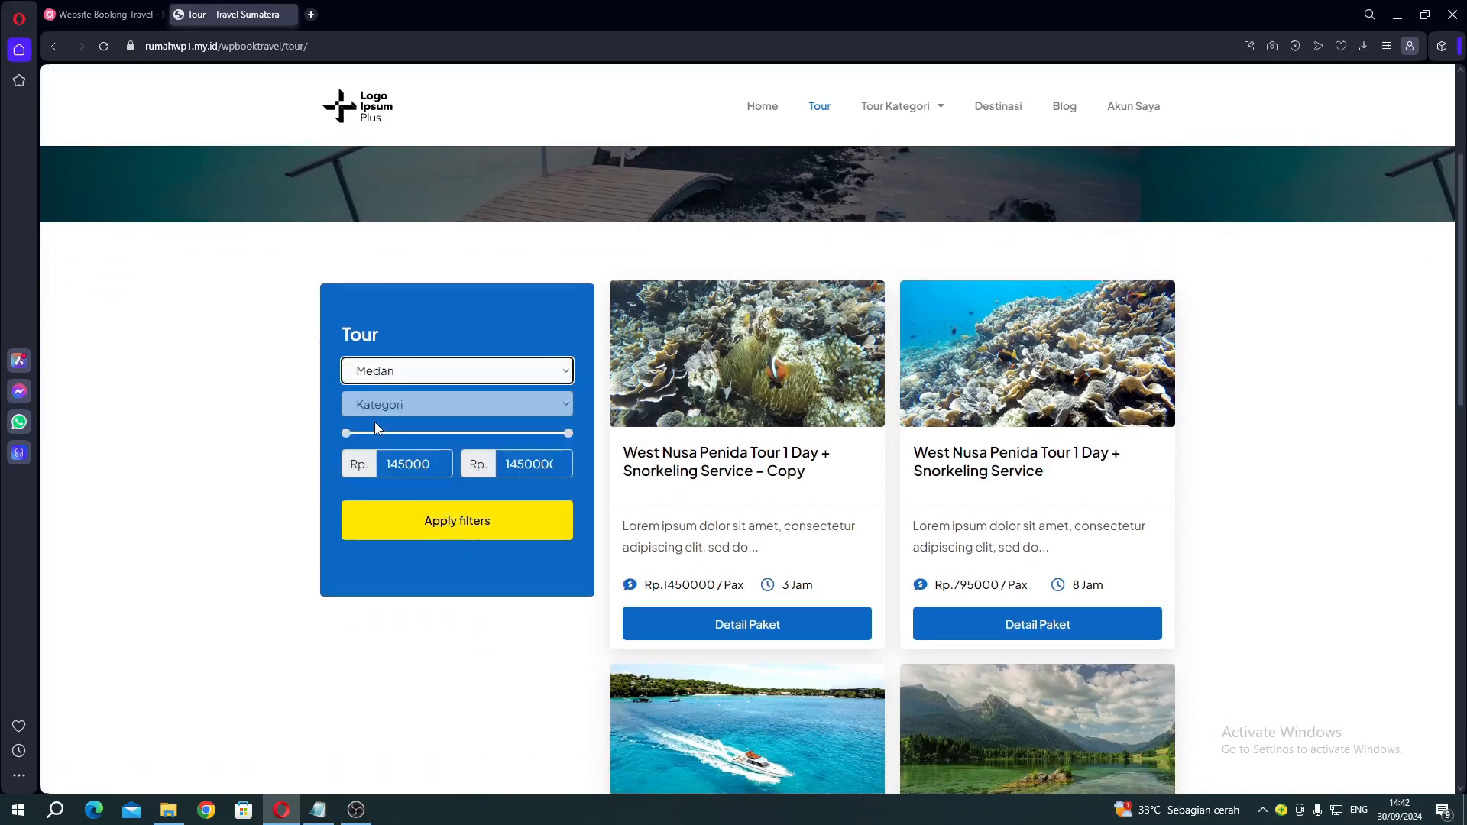
pyautogui.click(424, 526)
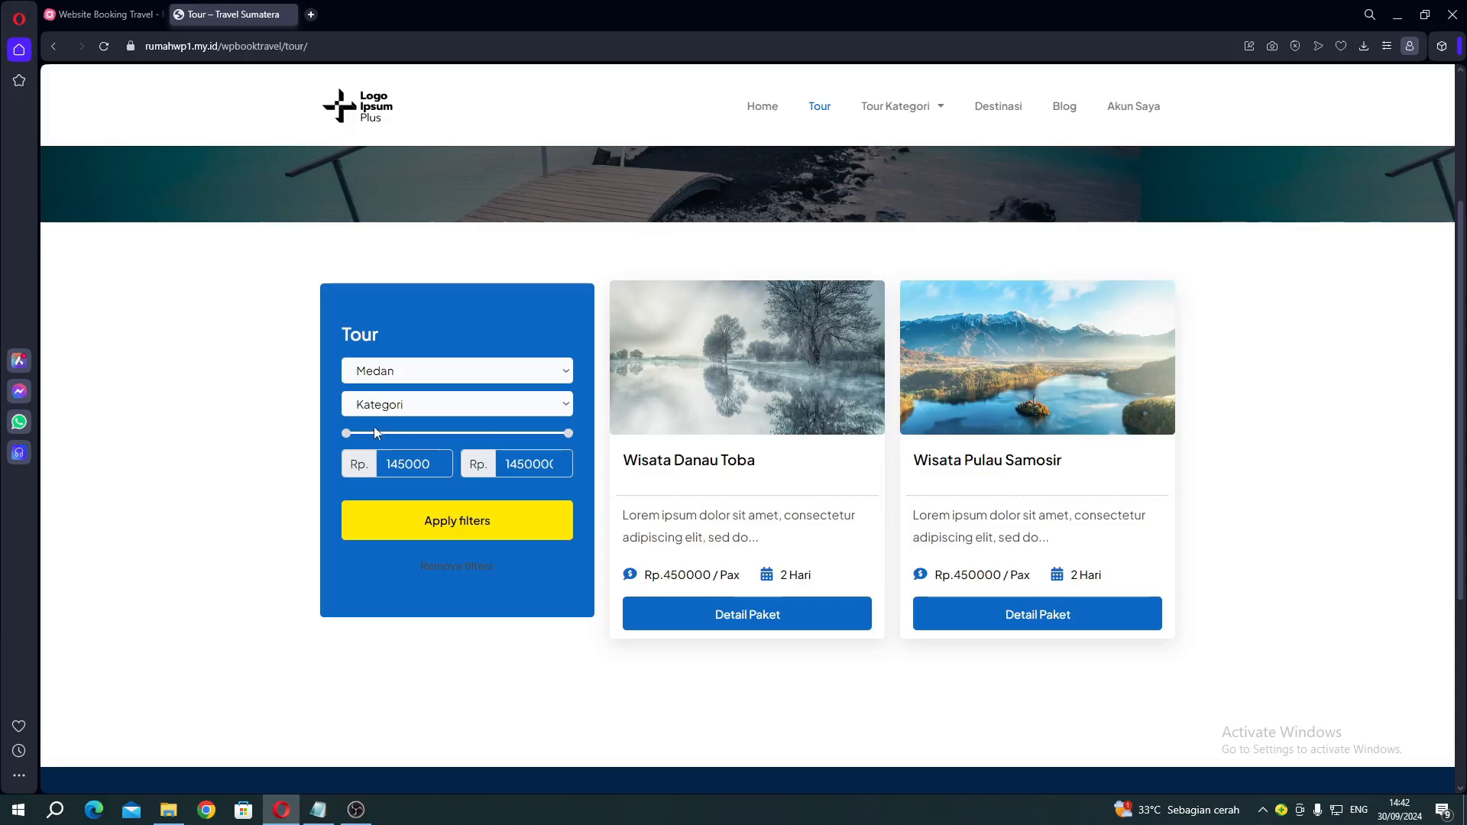
# Change the tour location filter to Padang and apply it
pyautogui.click(379, 372)
pyautogui.click(413, 455)
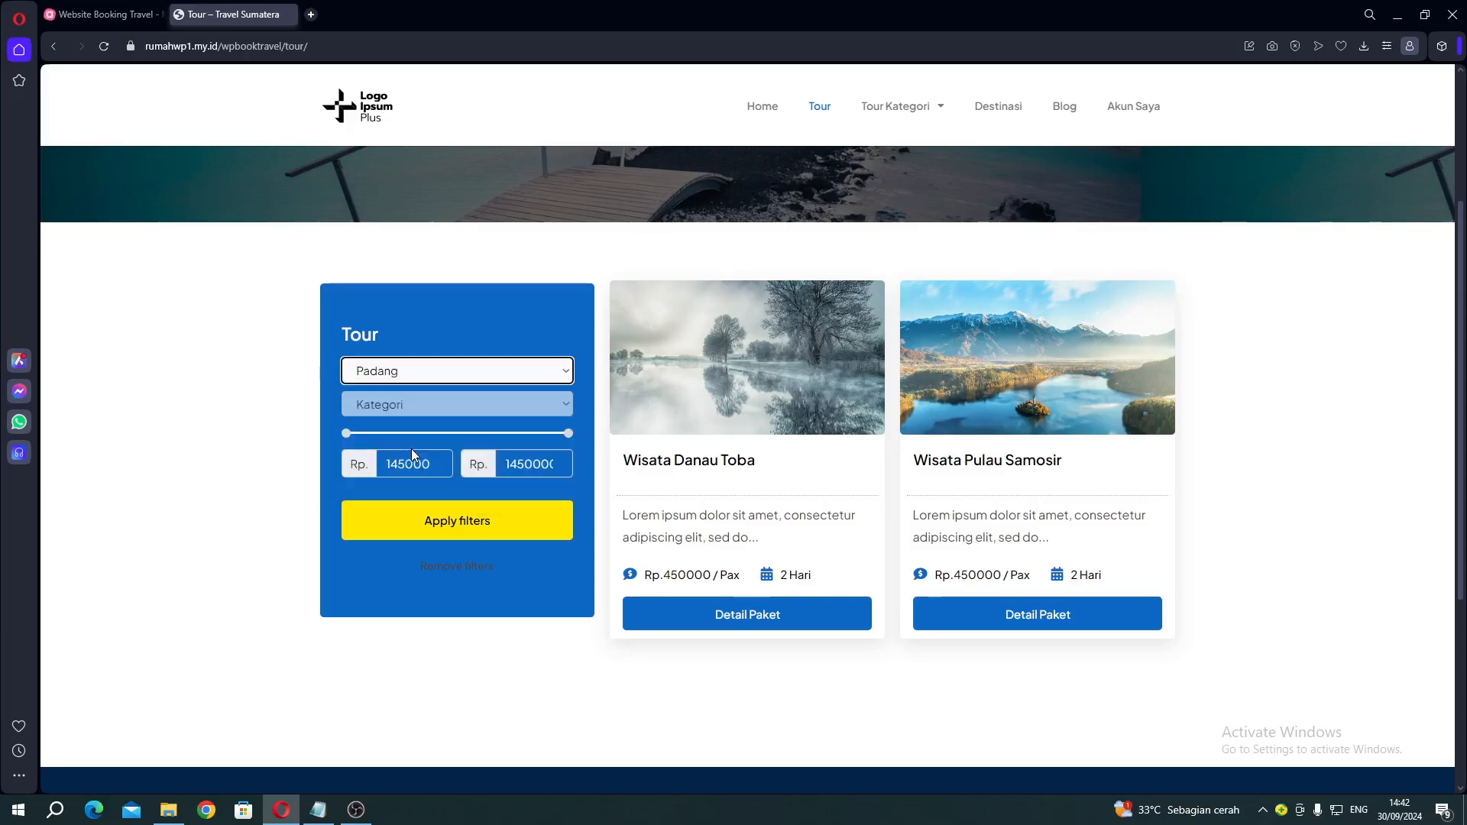
pyautogui.click(432, 515)
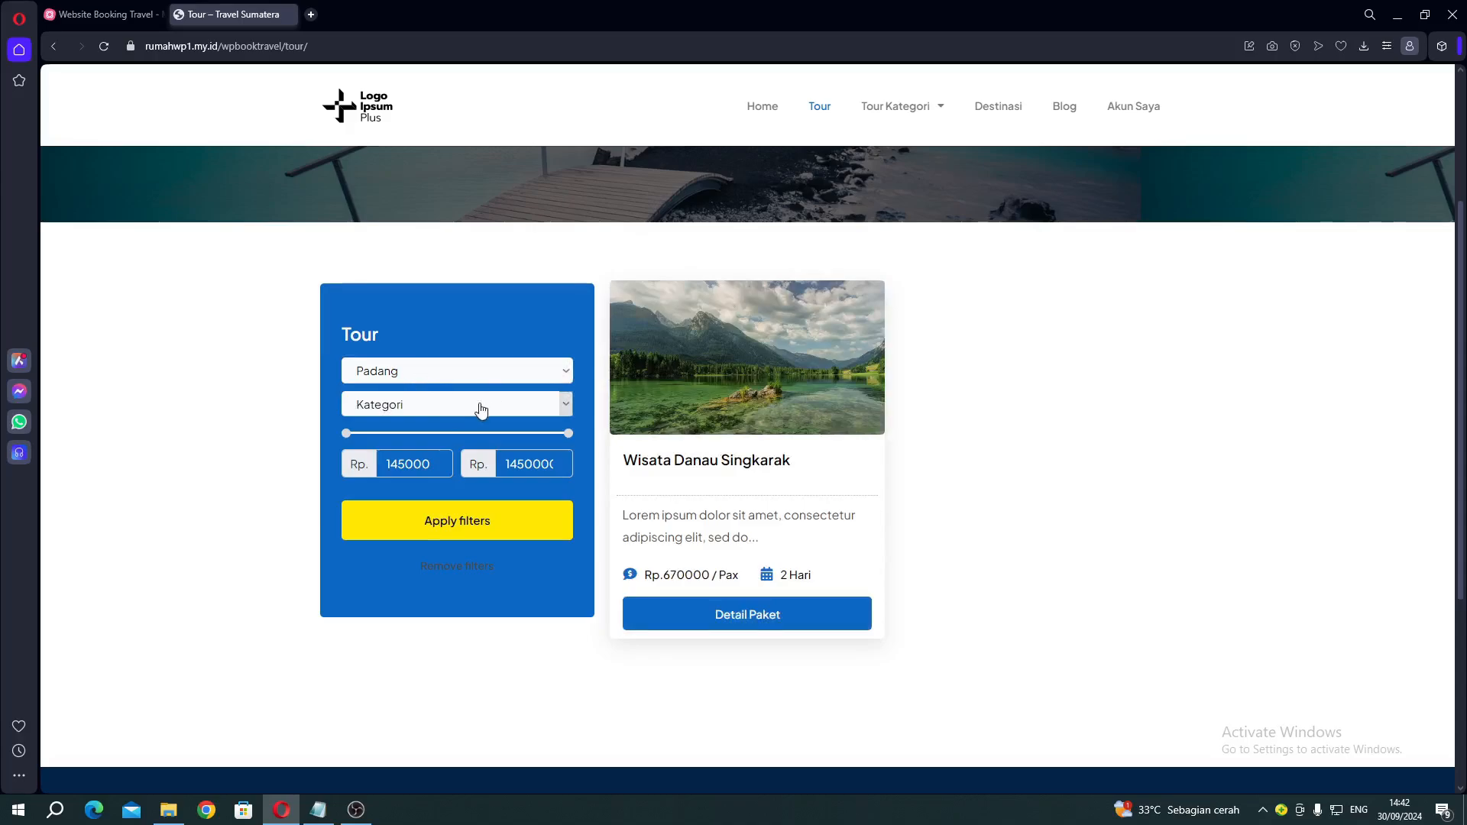
# Open the Museums category page from the site's Tour Kategori navigation
pyautogui.scroll(3, 479, 410)
pyautogui.moveTo(876, 108)
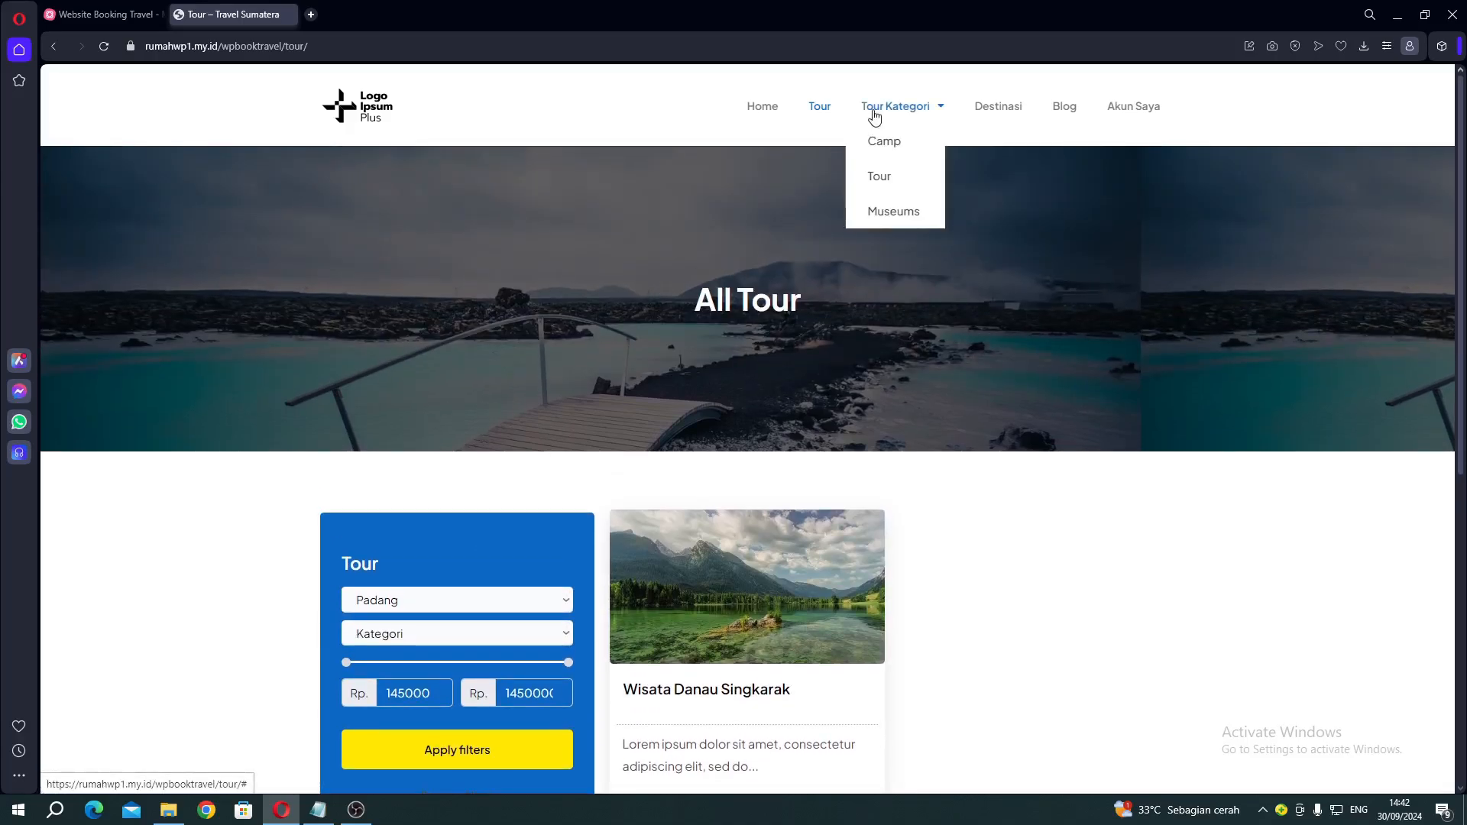
pyautogui.click(887, 220)
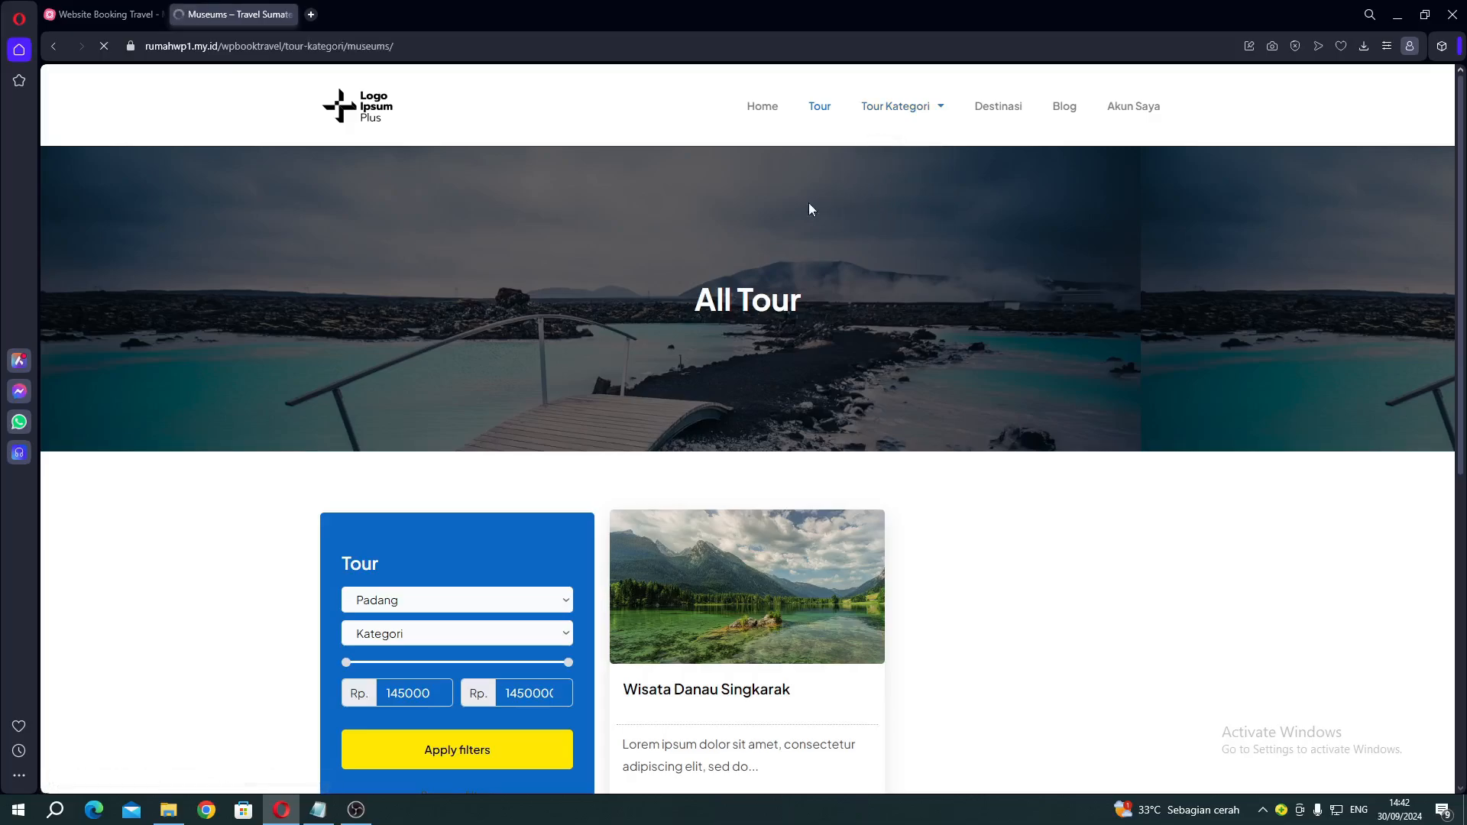
# Look through the tour package listed on the Kategori Museums page
pyautogui.scroll(-3, 459, 535)
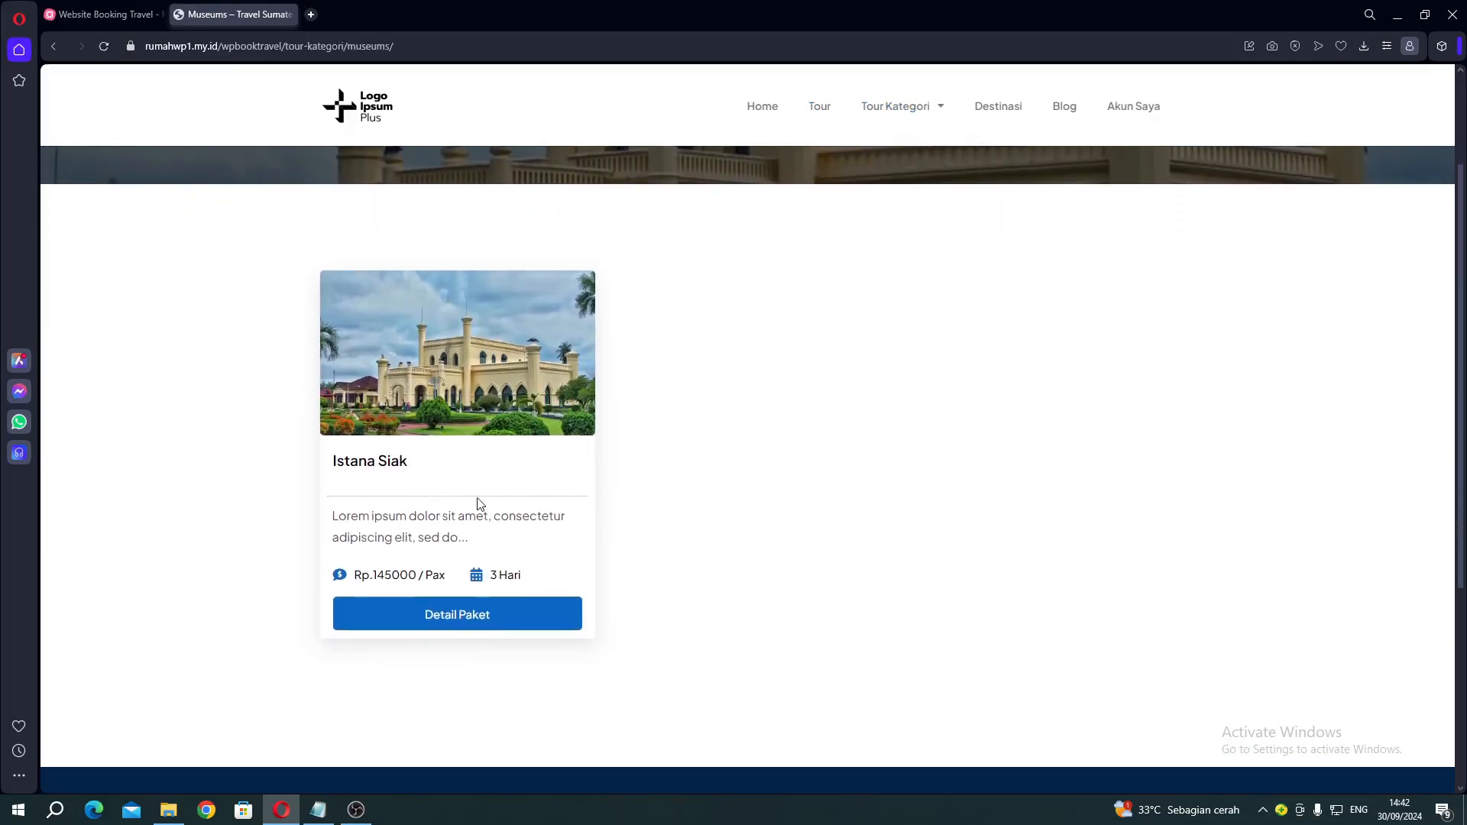
pyautogui.scroll(2, 480, 504)
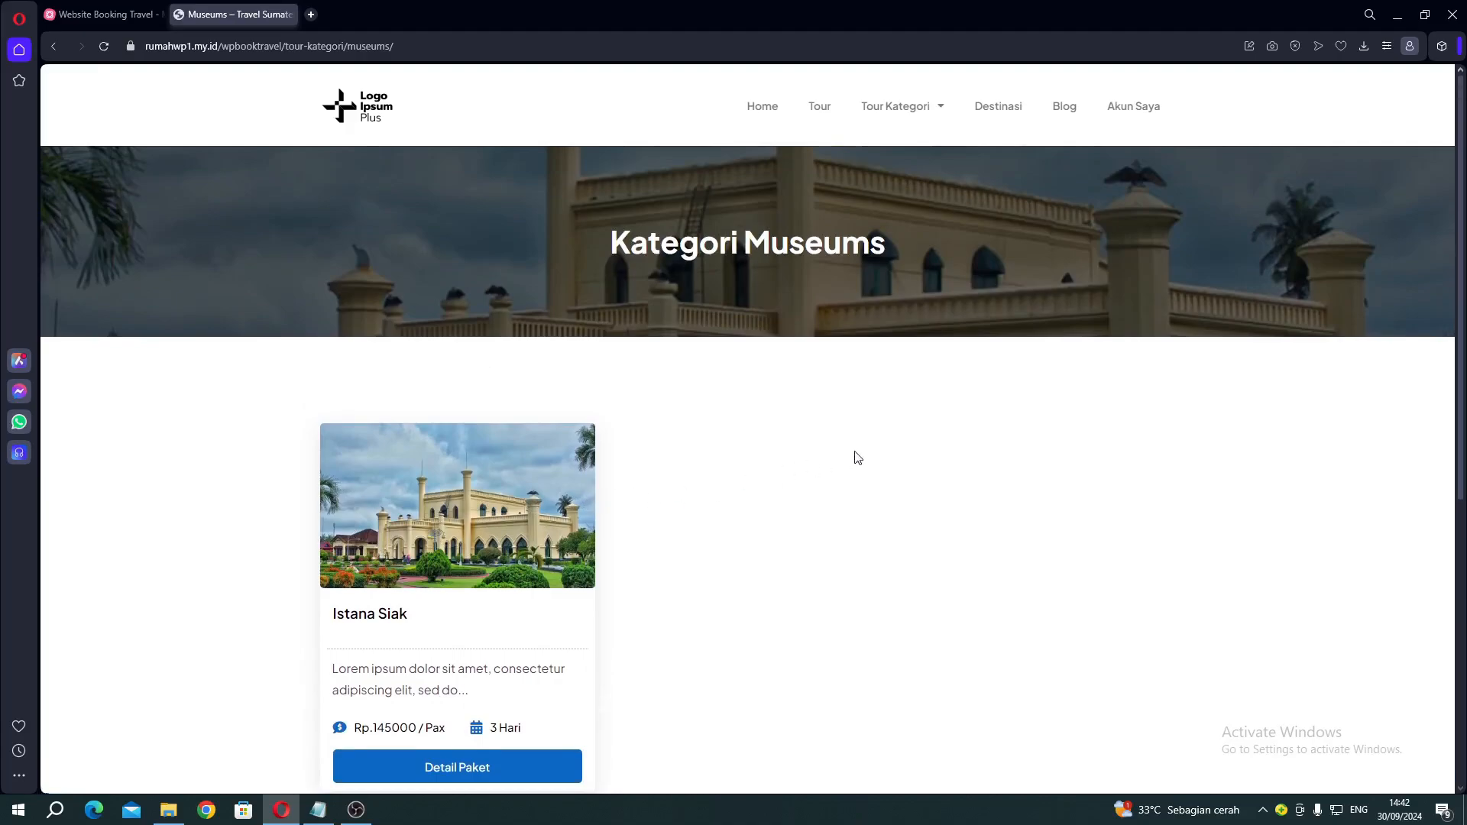
pyautogui.scroll(-1, 856, 457)
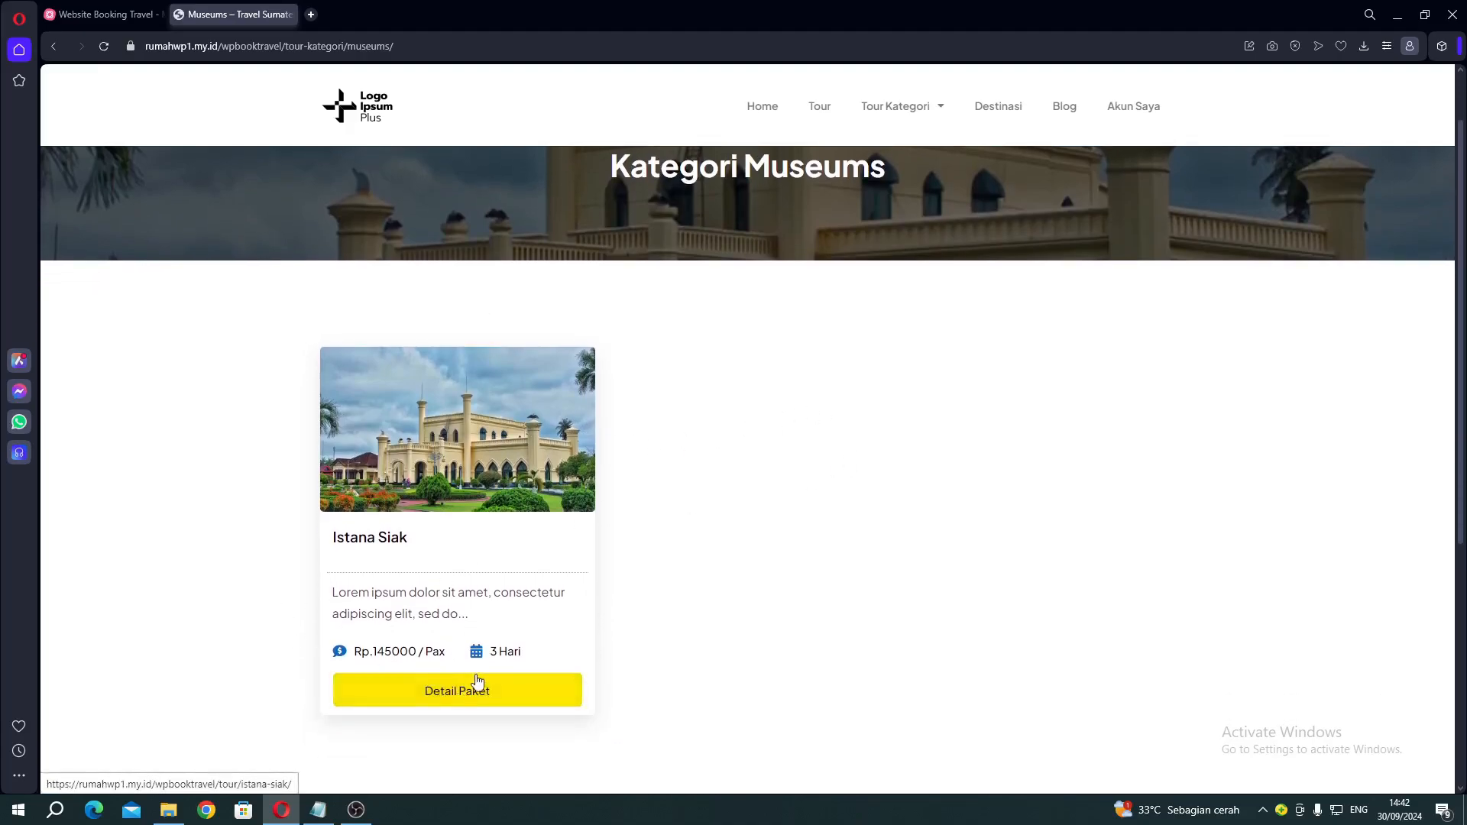
# Open the Camp category page from the Tour Kategori navigation and look through its tour packages
pyautogui.moveTo(921, 116)
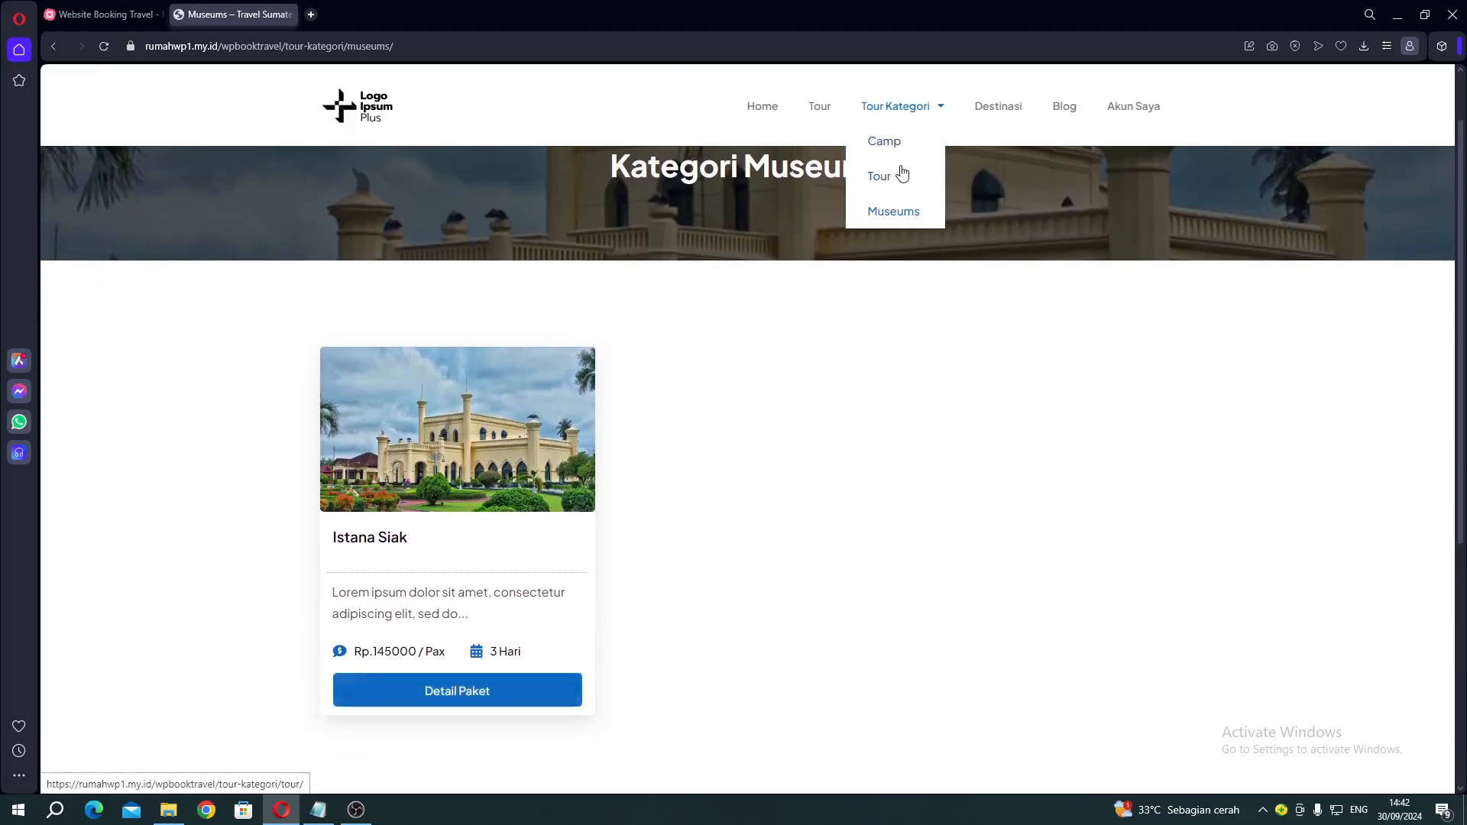
pyautogui.click(891, 142)
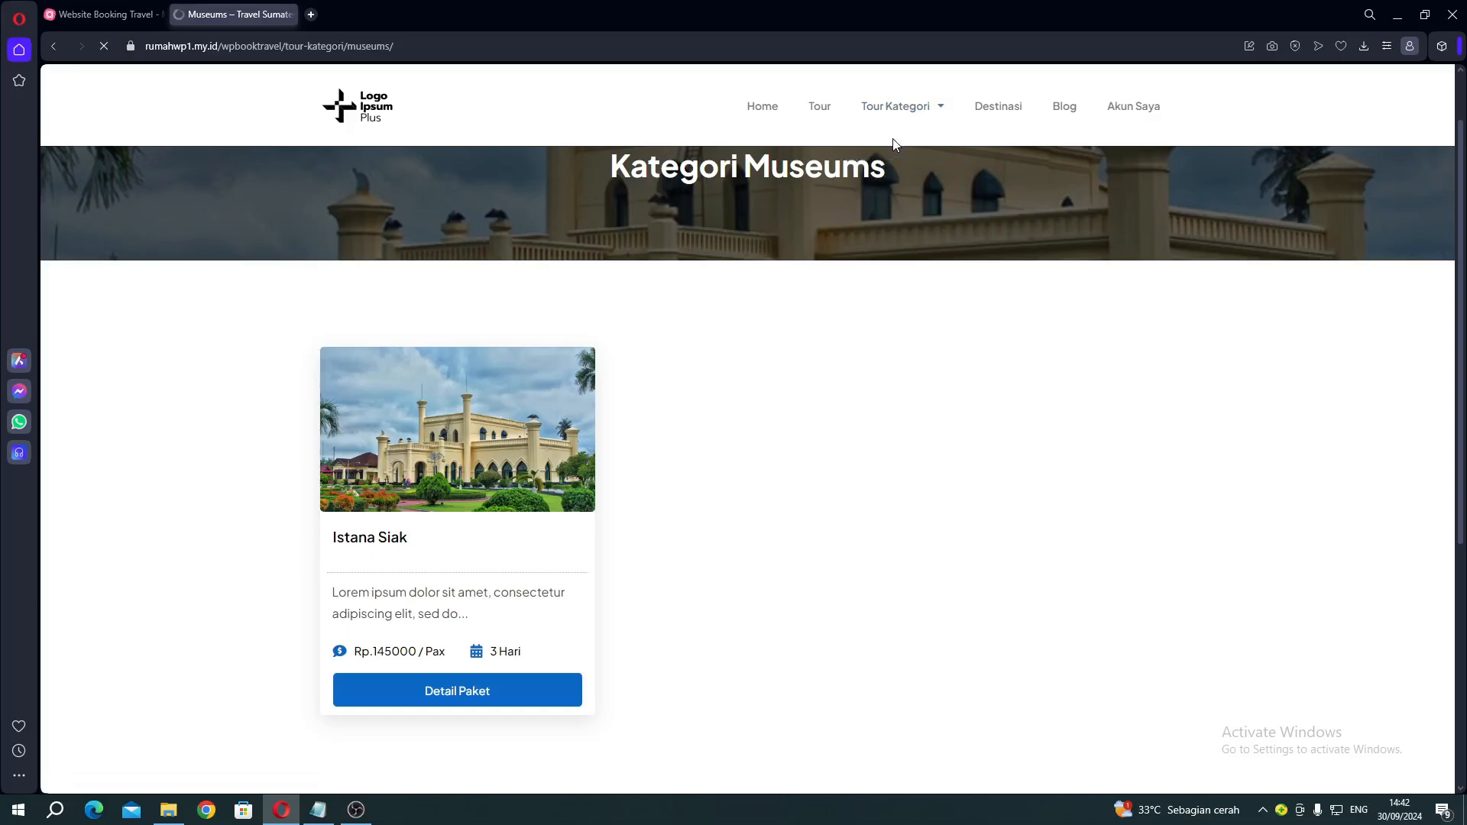
pyautogui.scroll(-3, 754, 418)
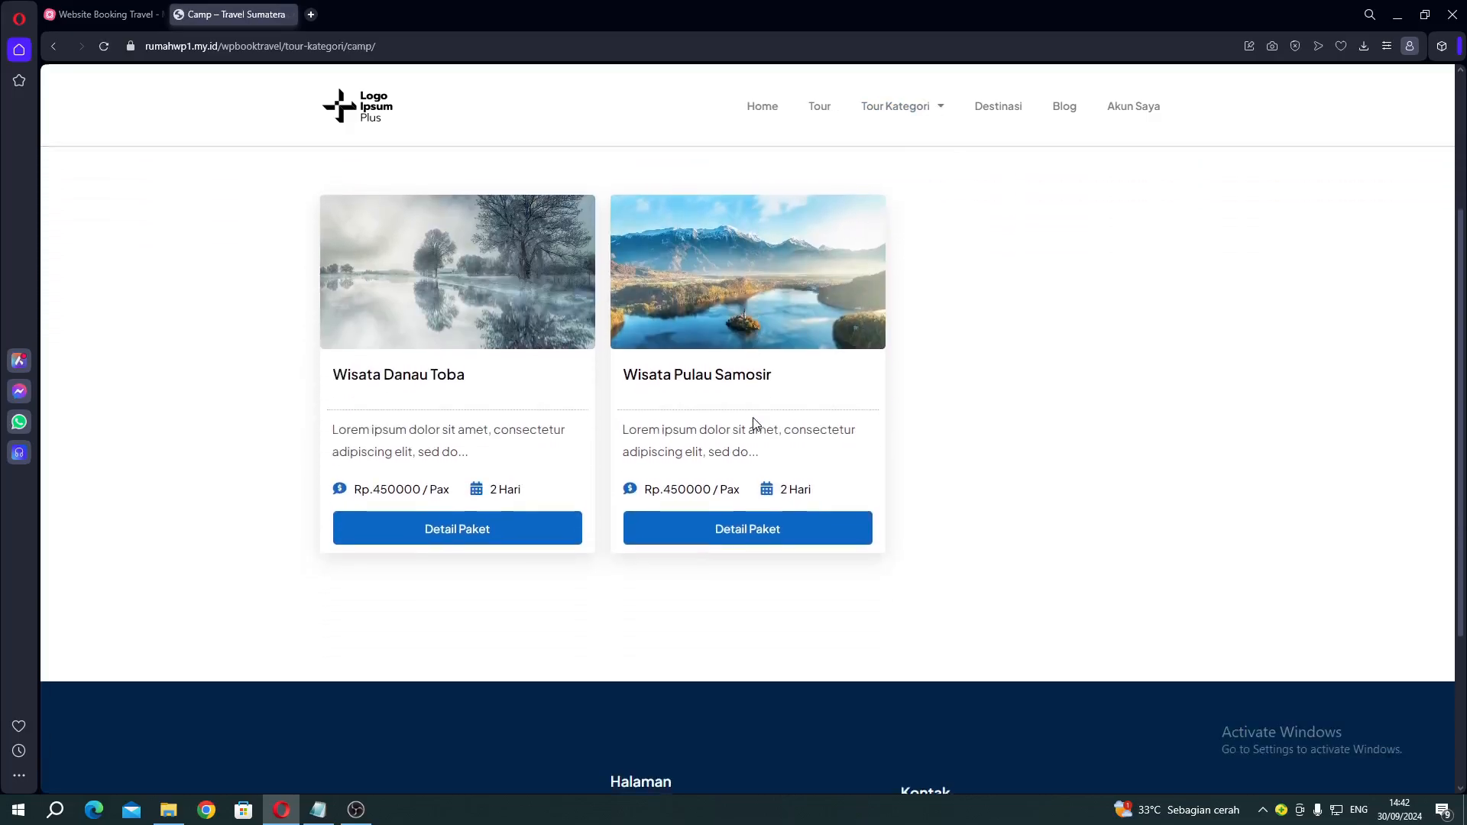
pyautogui.scroll(3, 754, 422)
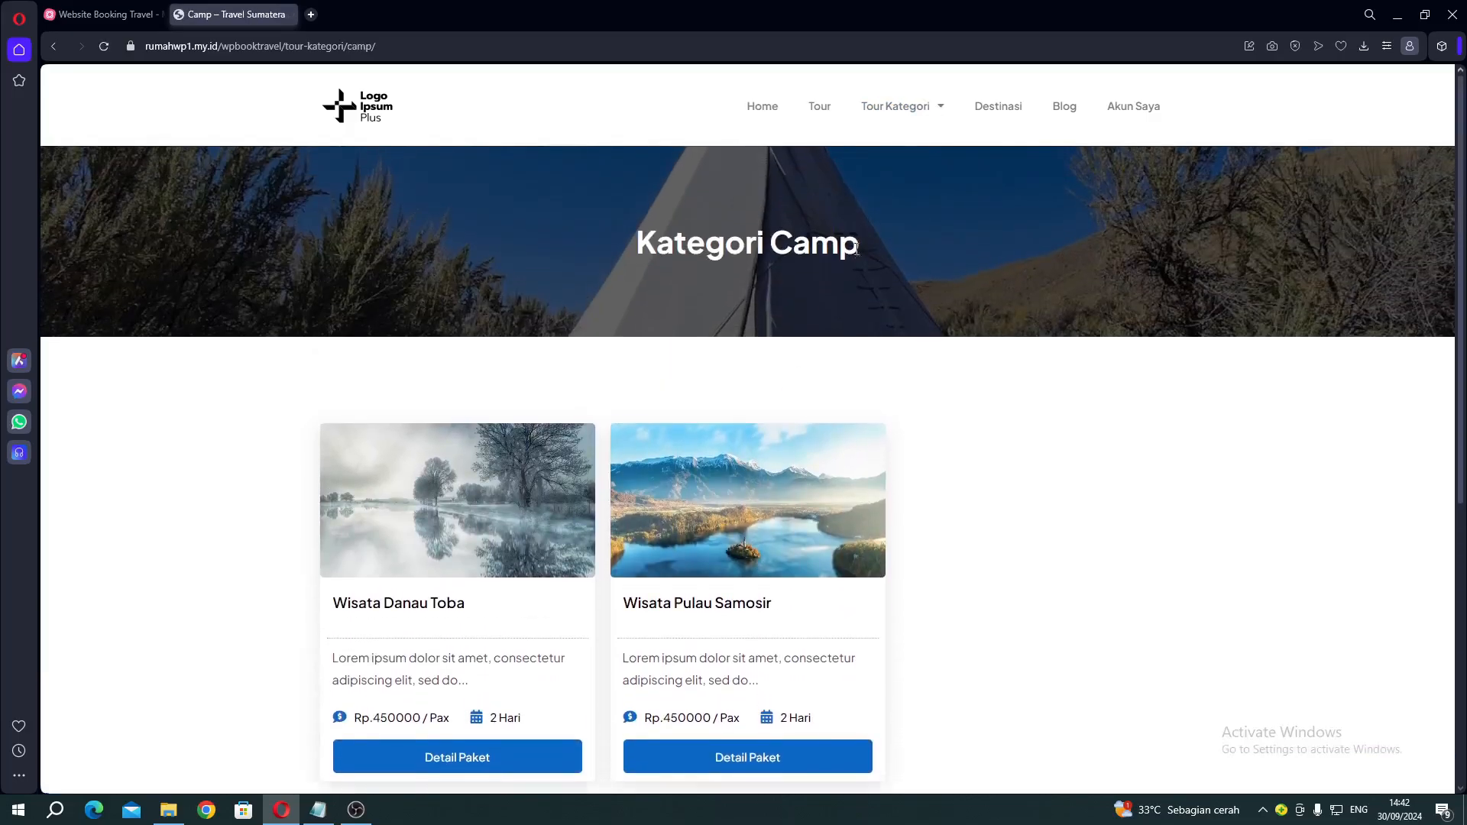
# Open the Destinasi page and look through the destination cards
pyautogui.click(985, 123)
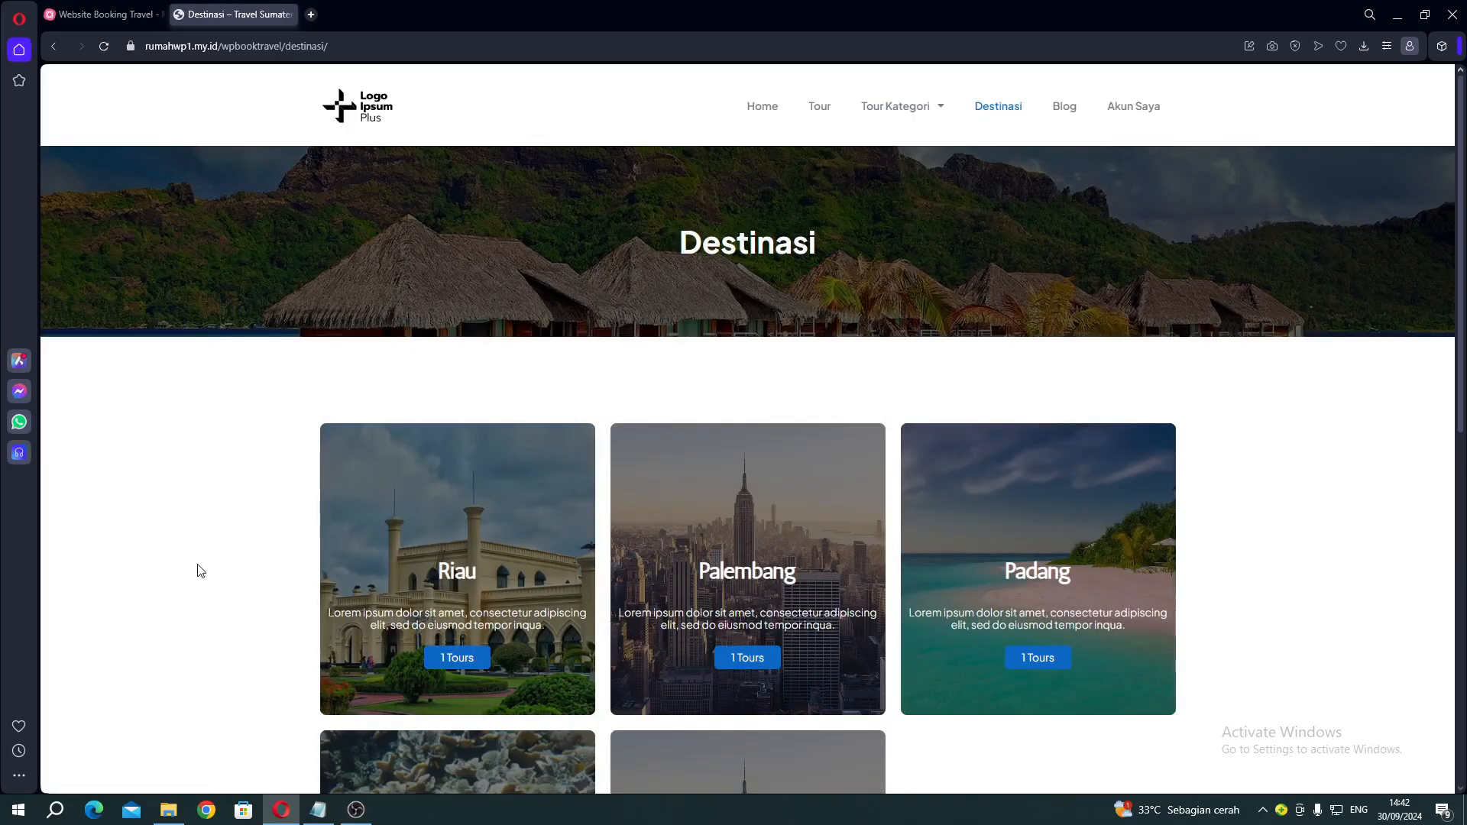
pyautogui.scroll(-3, 197, 571)
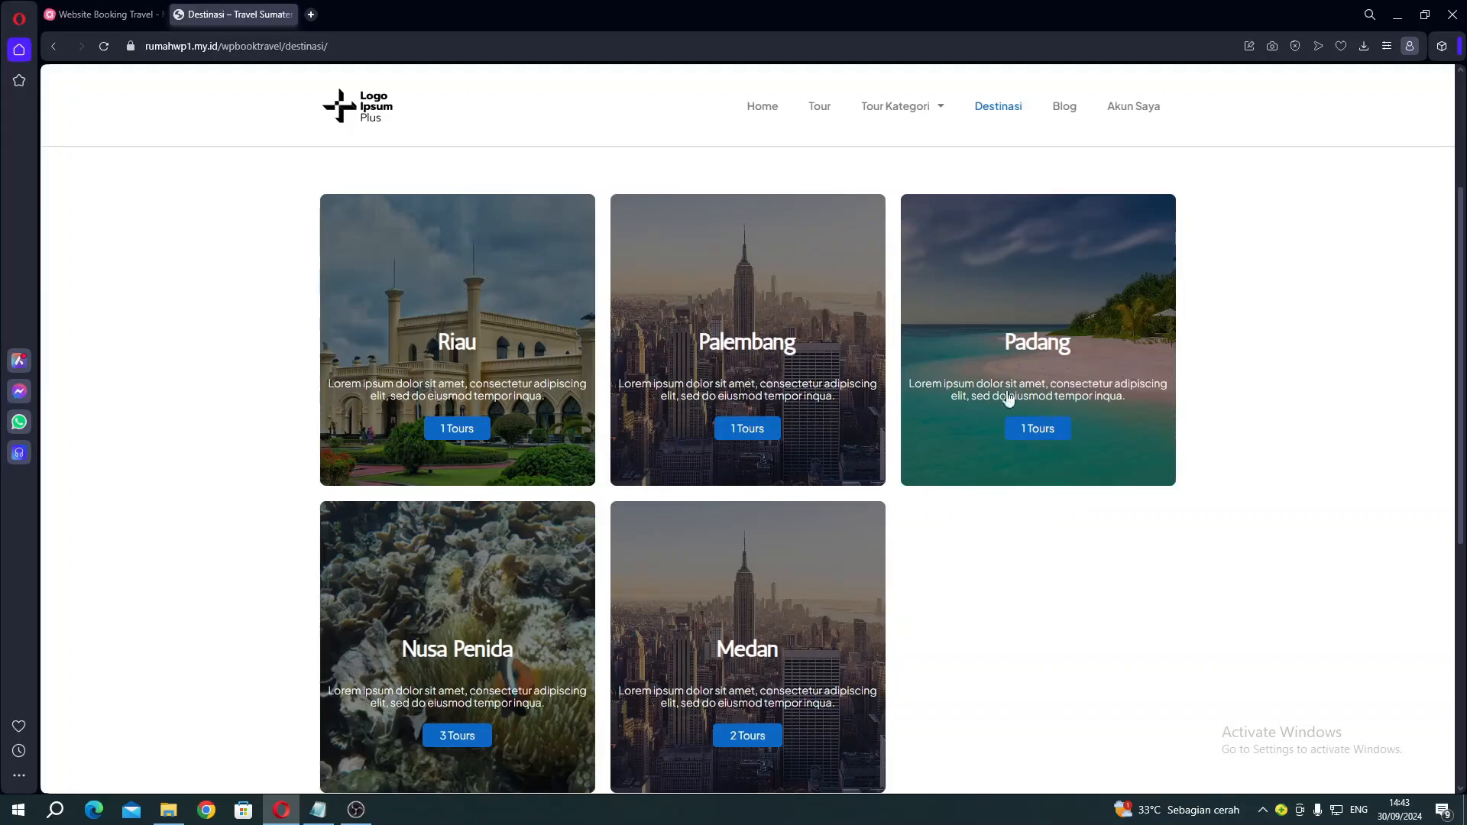
pyautogui.scroll(-1, 784, 510)
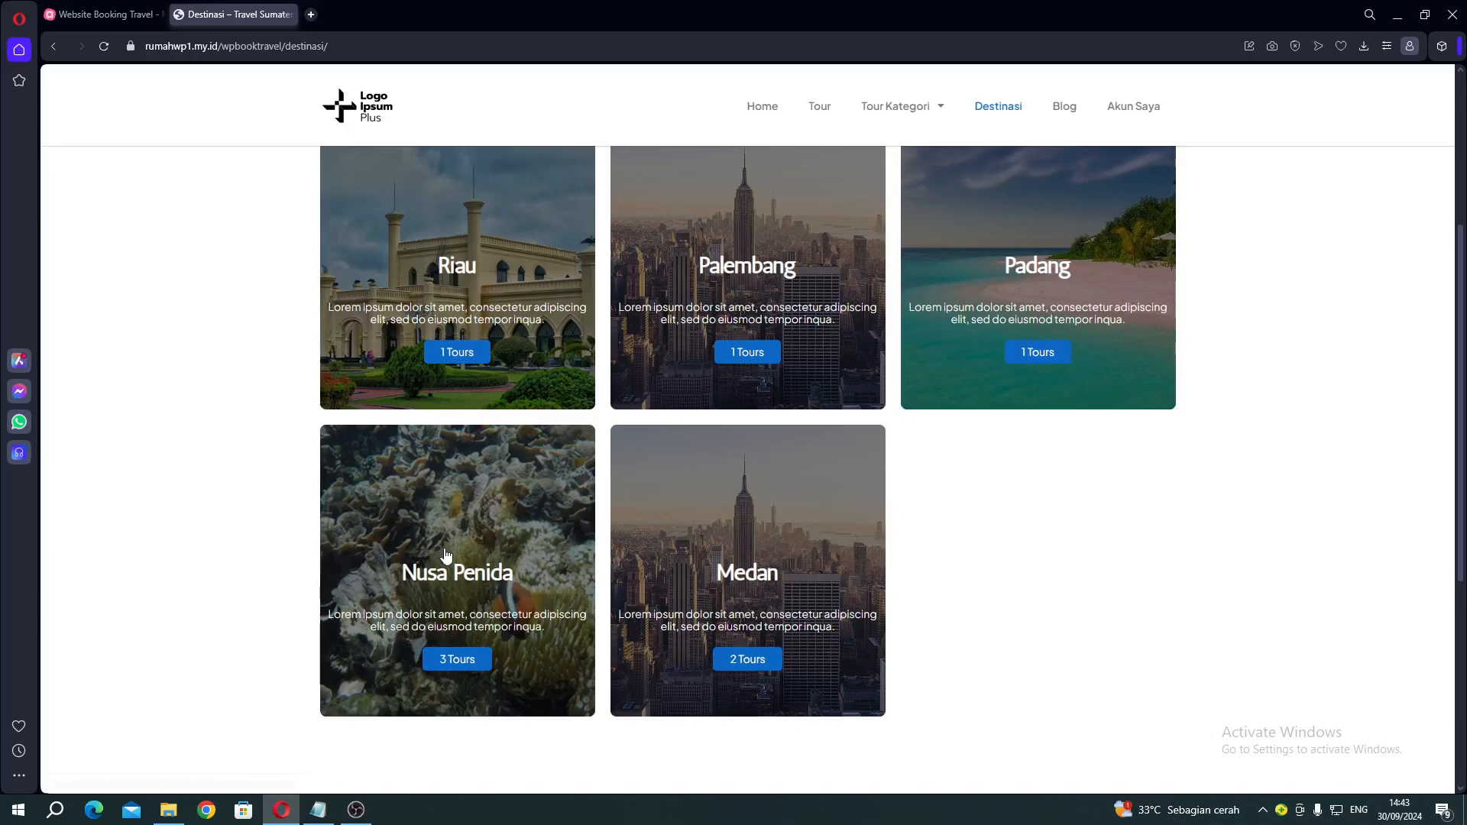
# Open the Nusa Penida destination, review its tours, and view the details of the West Nusa Penida Tour 1 Day + Snorkeling Service - Copy package
pyautogui.click(484, 560)
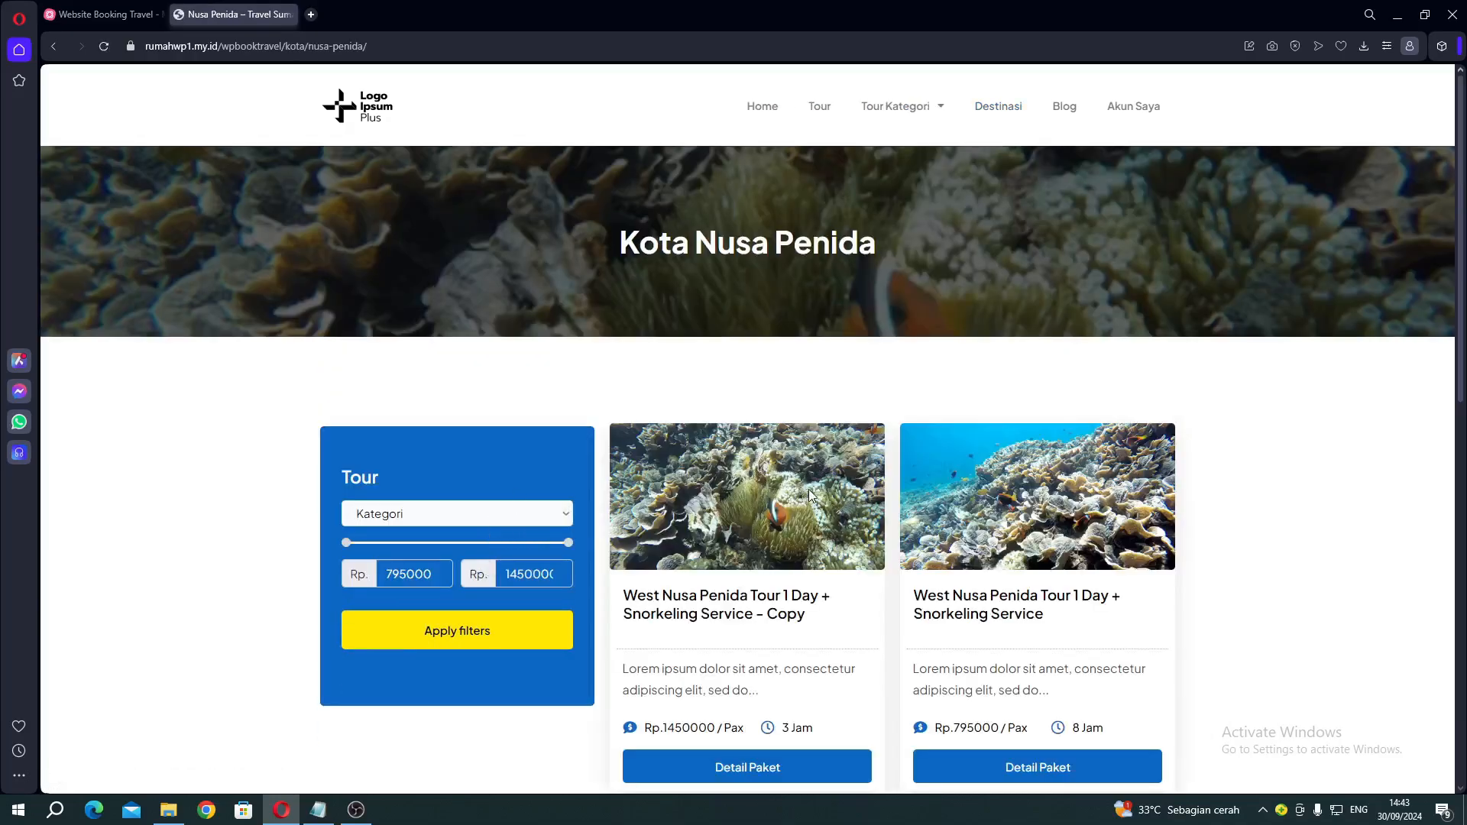
pyautogui.scroll(-4, 808, 494)
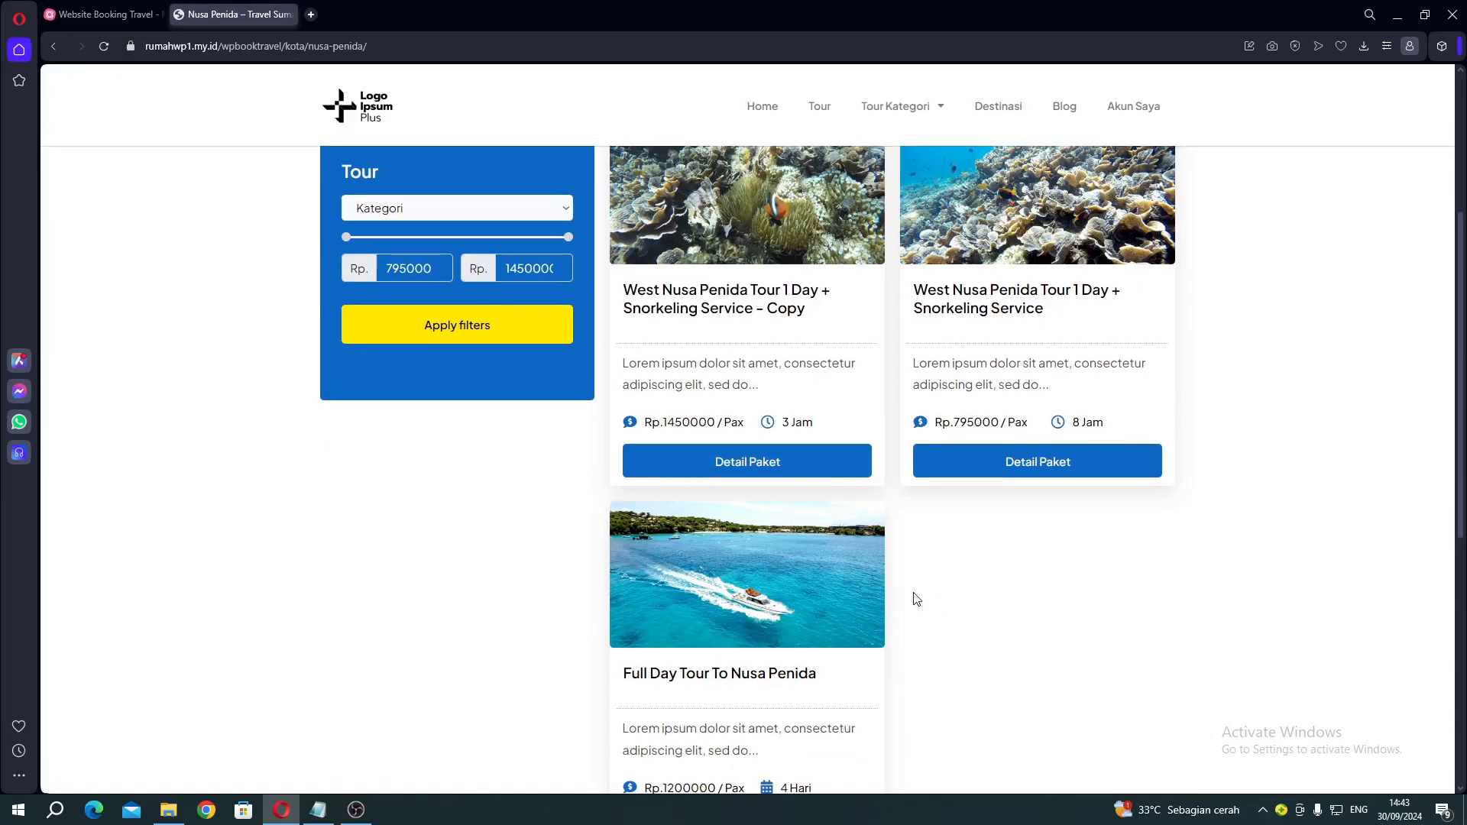
pyautogui.scroll(-2, 764, 611)
pyautogui.scroll(4, 900, 516)
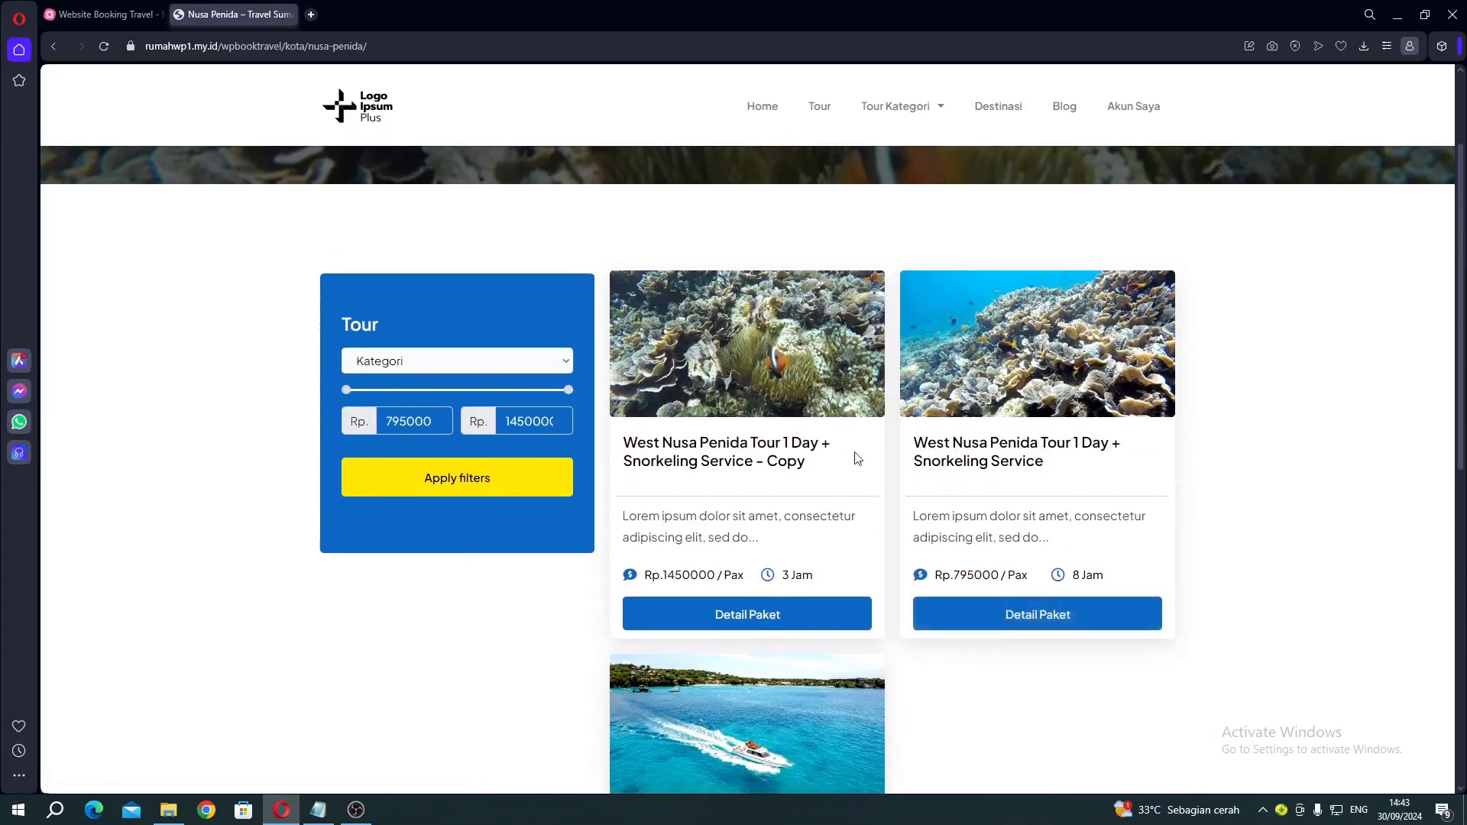
pyautogui.click(795, 626)
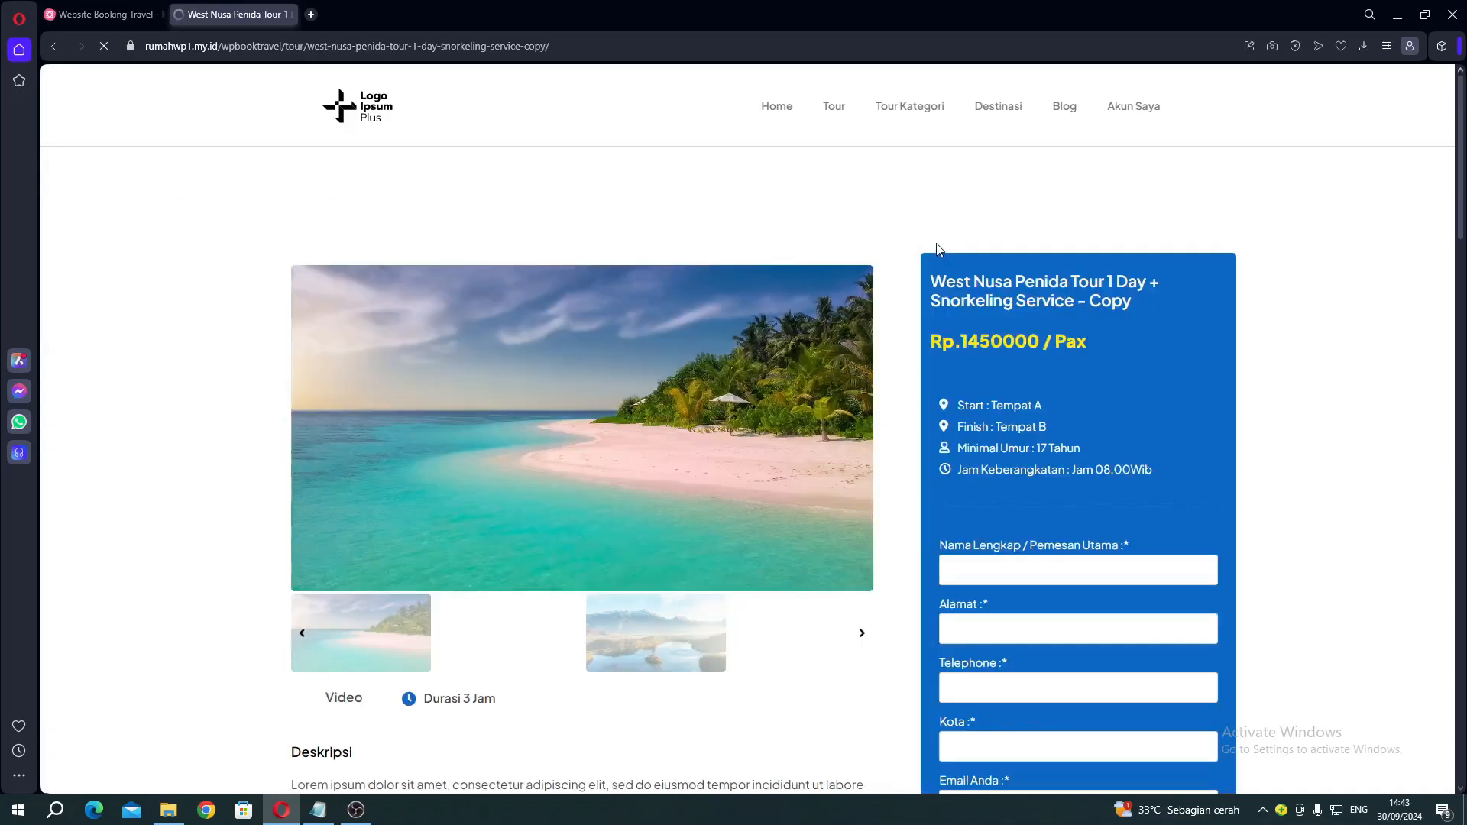
# Open the Blog page and look through its article cards
pyautogui.click(1064, 114)
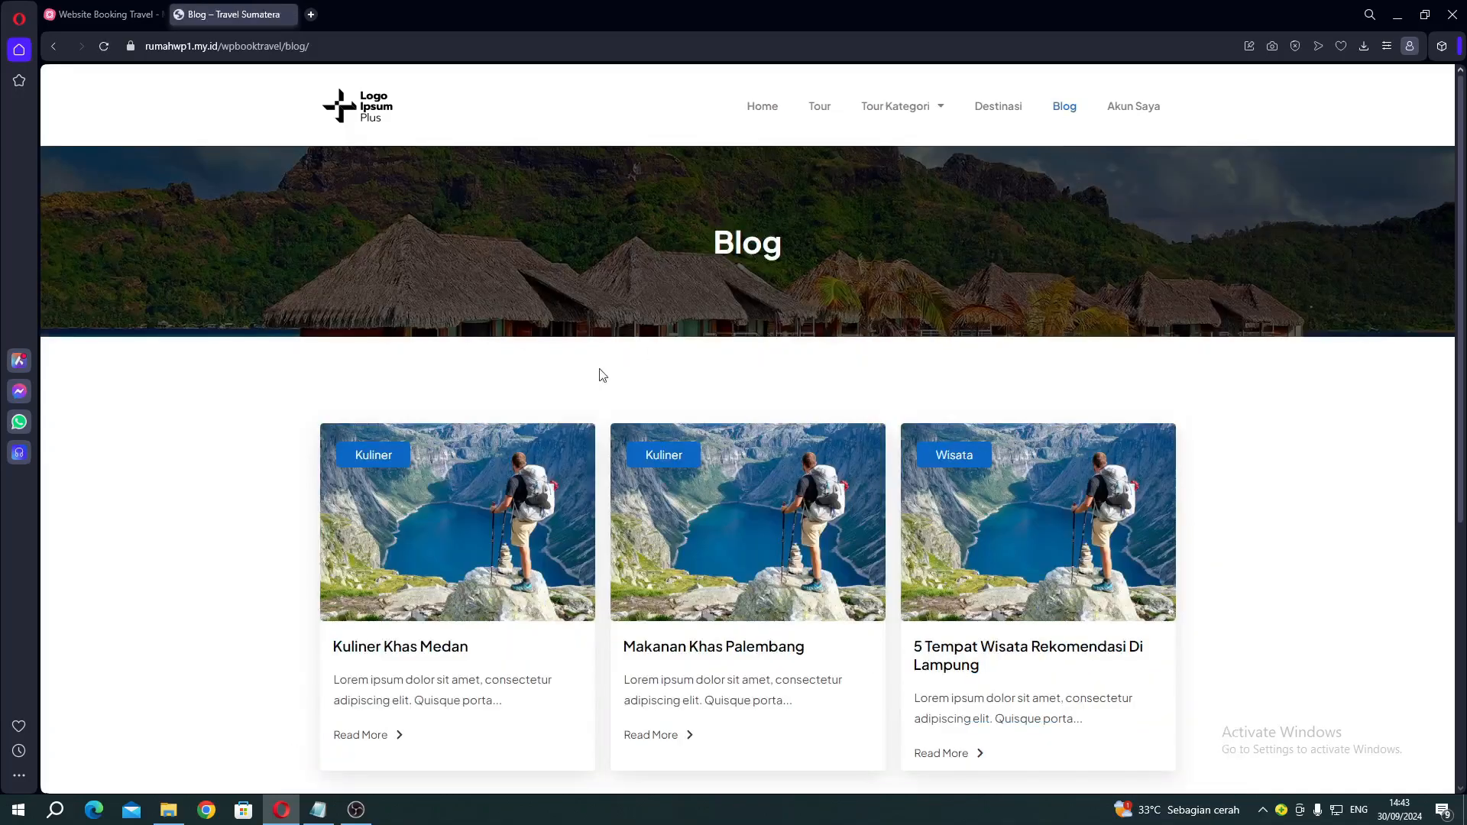
pyautogui.scroll(-3, 462, 428)
pyautogui.scroll(2, 410, 452)
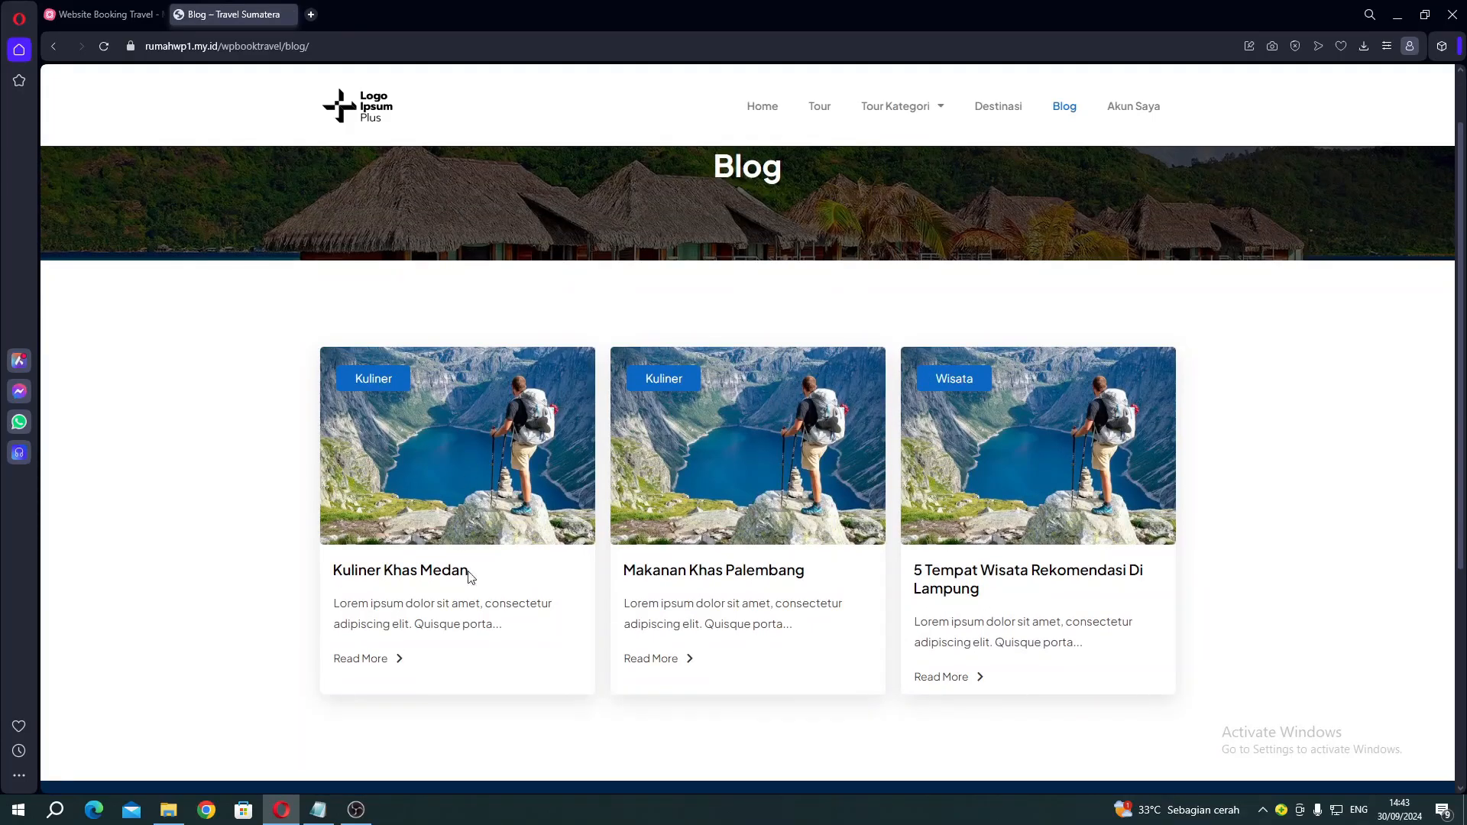
# Open the Kuliner Khas Medan article and review its text and comment form
pyautogui.click(368, 659)
pyautogui.scroll(-5, 690, 600)
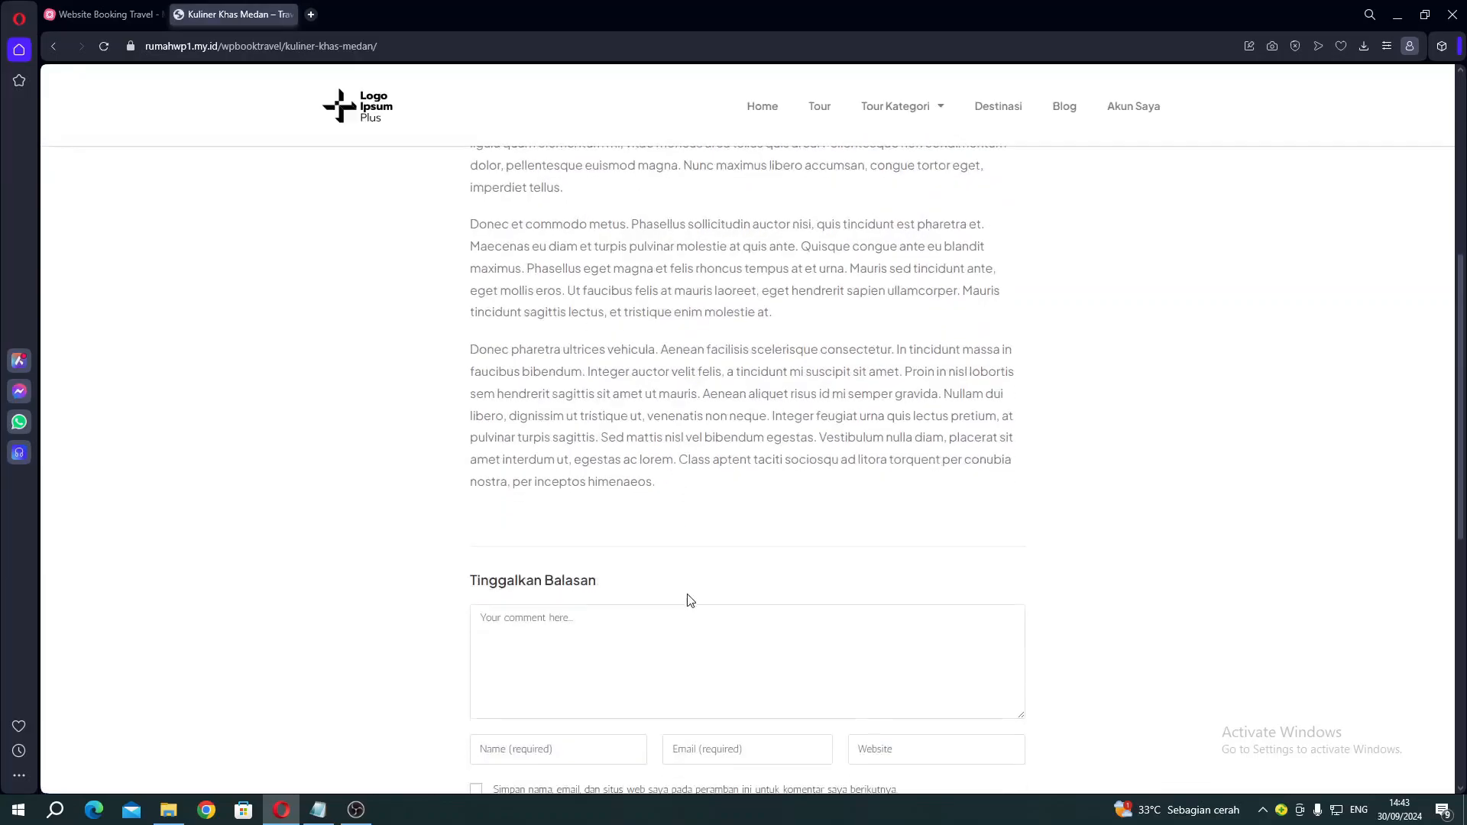
pyautogui.scroll(-5, 690, 601)
pyautogui.scroll(6, 858, 515)
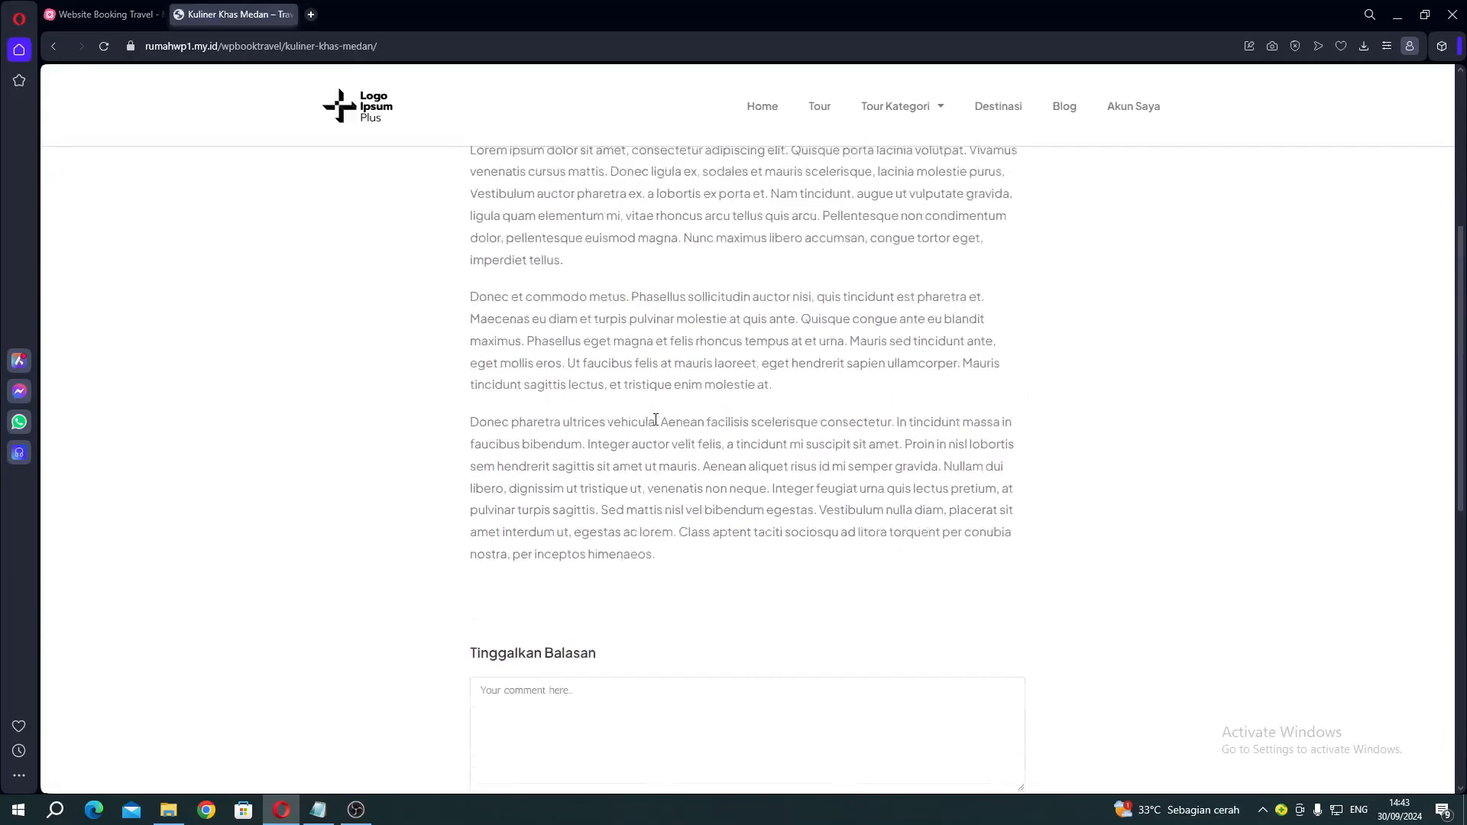
pyautogui.scroll(5, 656, 420)
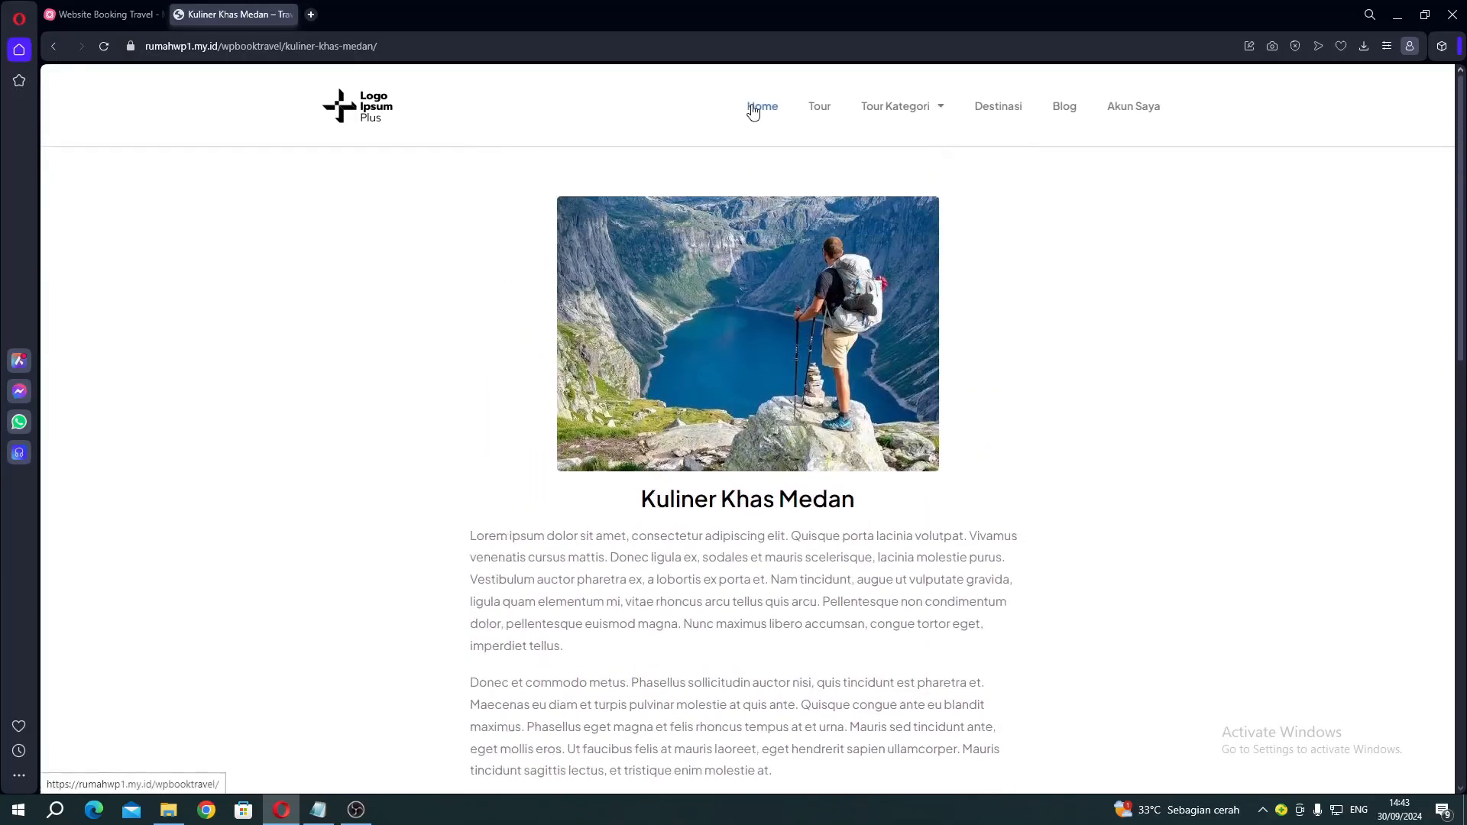
# Open the Akun Saya page and examine its login fields and the site footer
pyautogui.click(1129, 107)
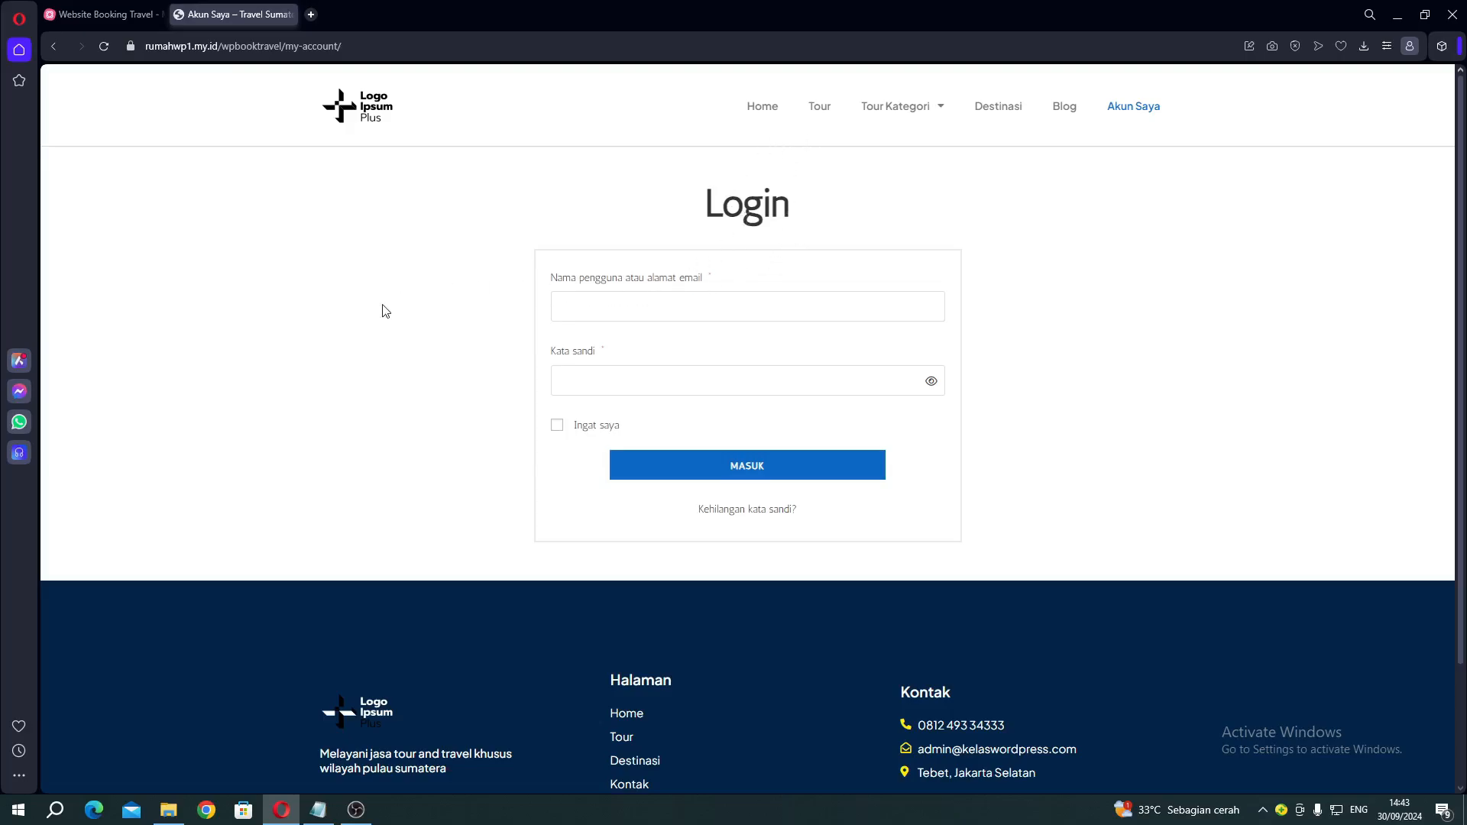
pyautogui.click(584, 305)
pyautogui.click(565, 381)
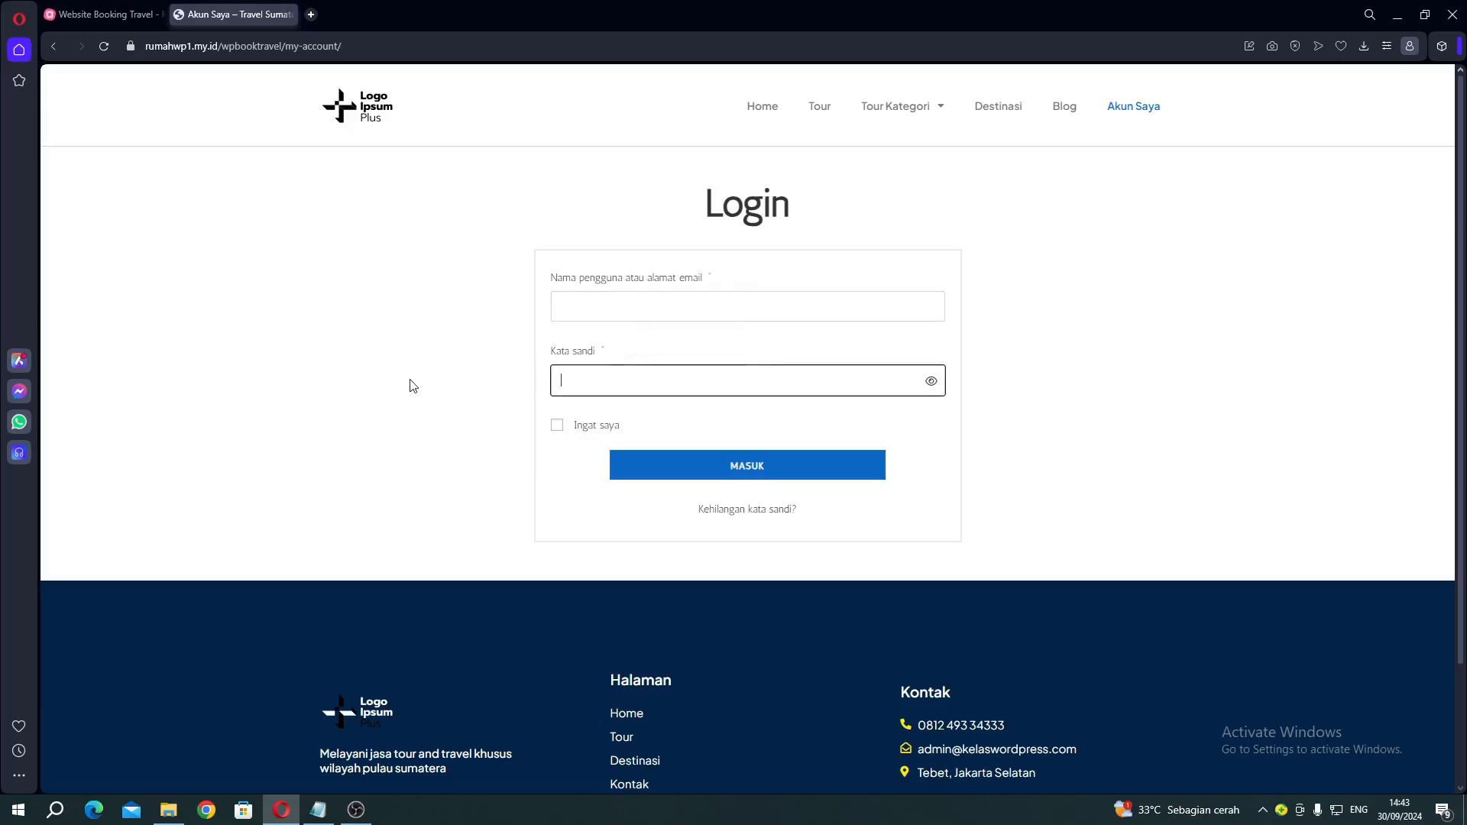
pyautogui.click(428, 380)
pyautogui.scroll(-2, 459, 363)
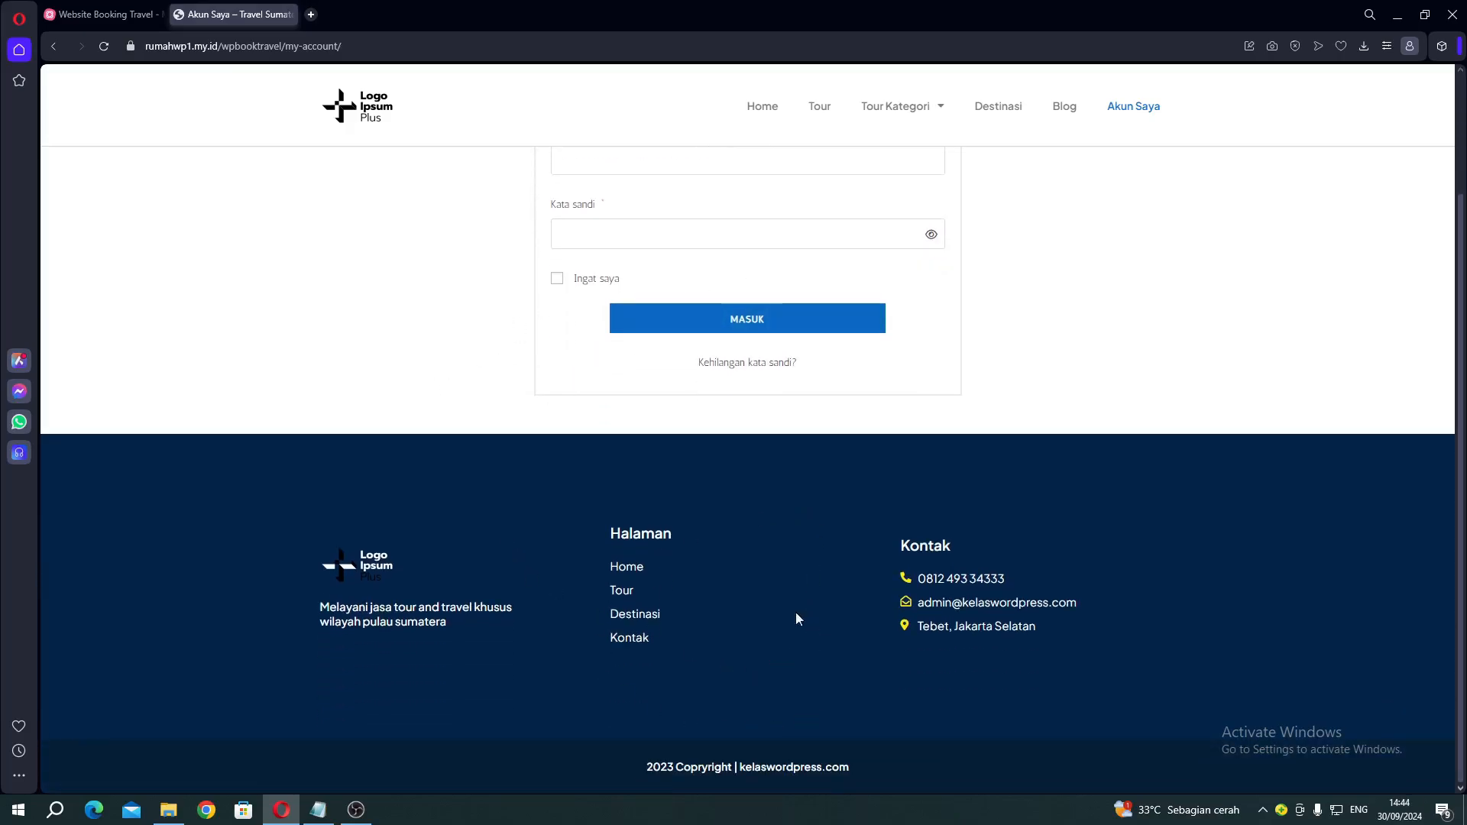
pyautogui.scroll(1, 772, 642)
pyautogui.scroll(2, 770, 642)
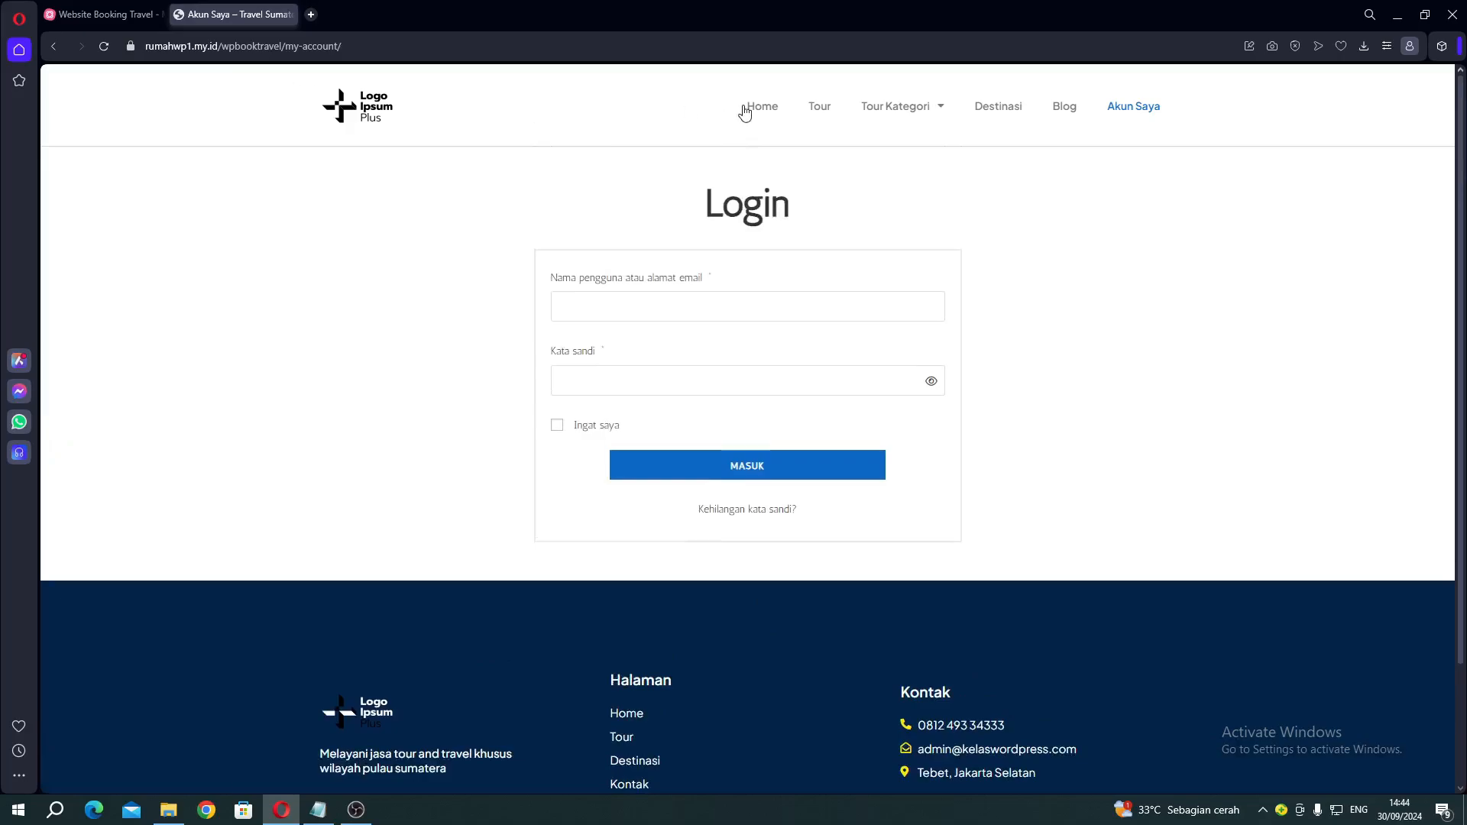
pyautogui.scroll(-3, 747, 593)
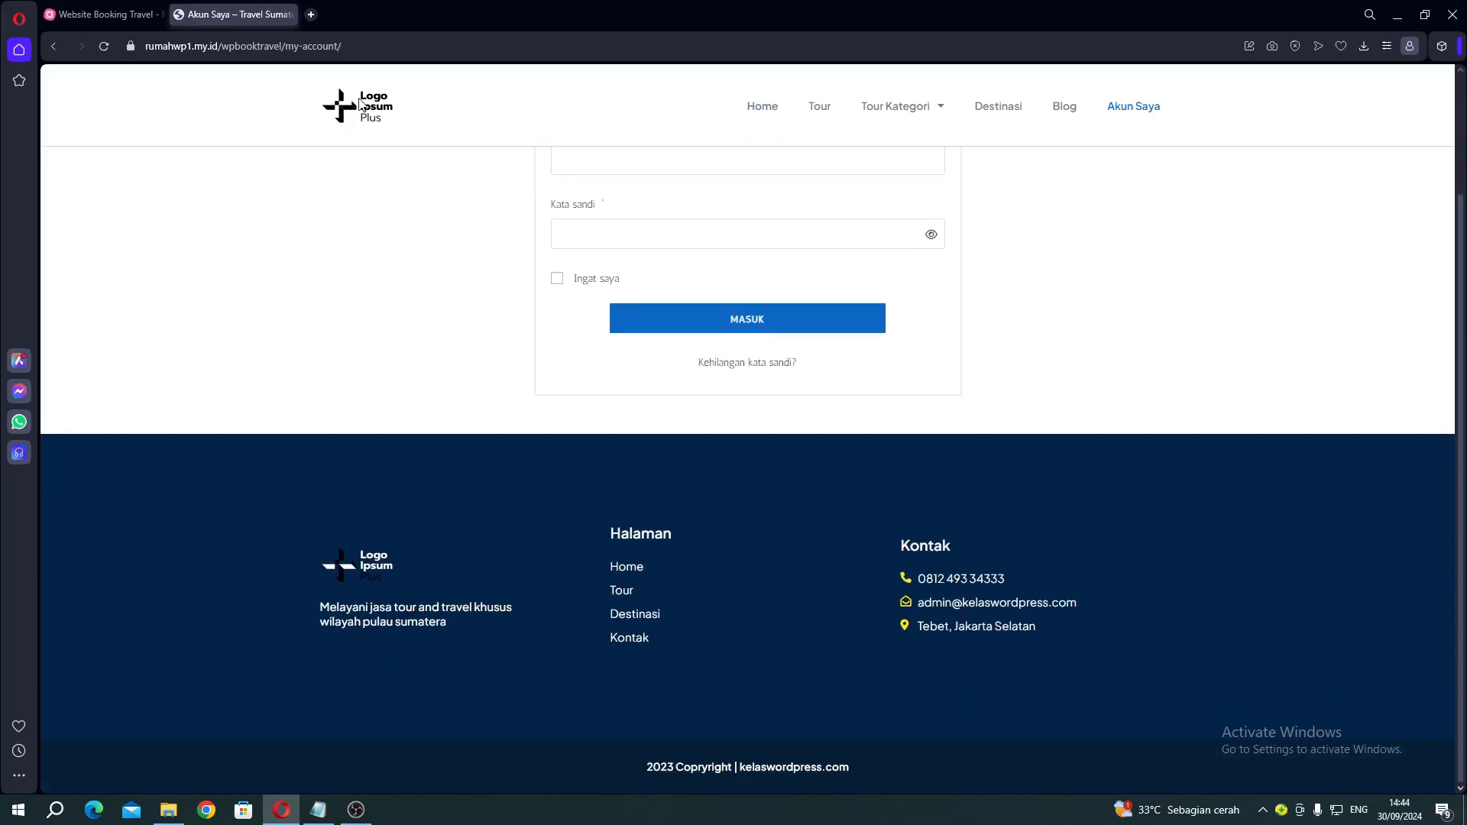
# Return to the travel site's home page and switch to the Website Booking Travel mind map
pyautogui.click(655, 332)
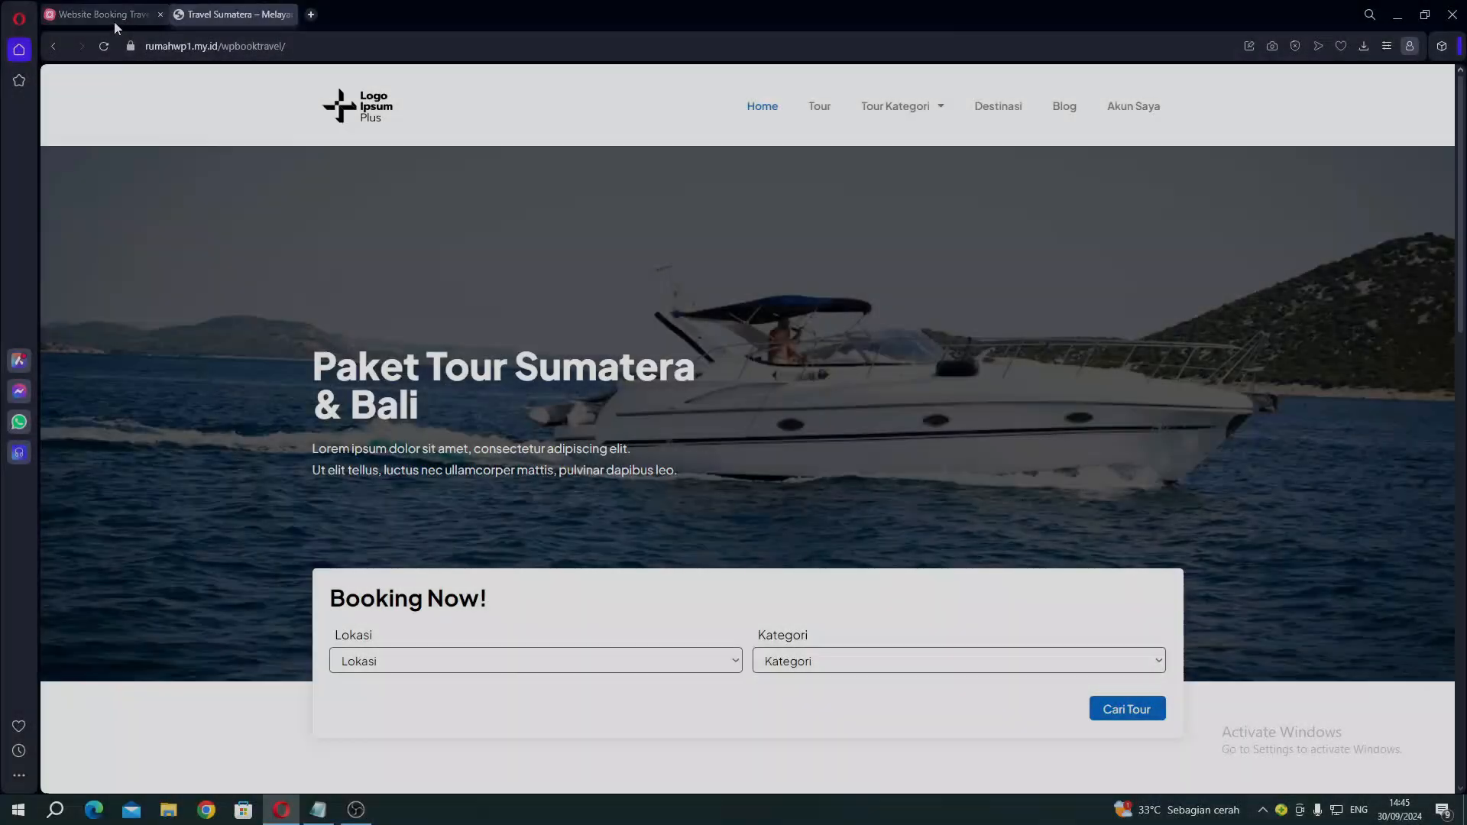
pyautogui.click(112, 19)
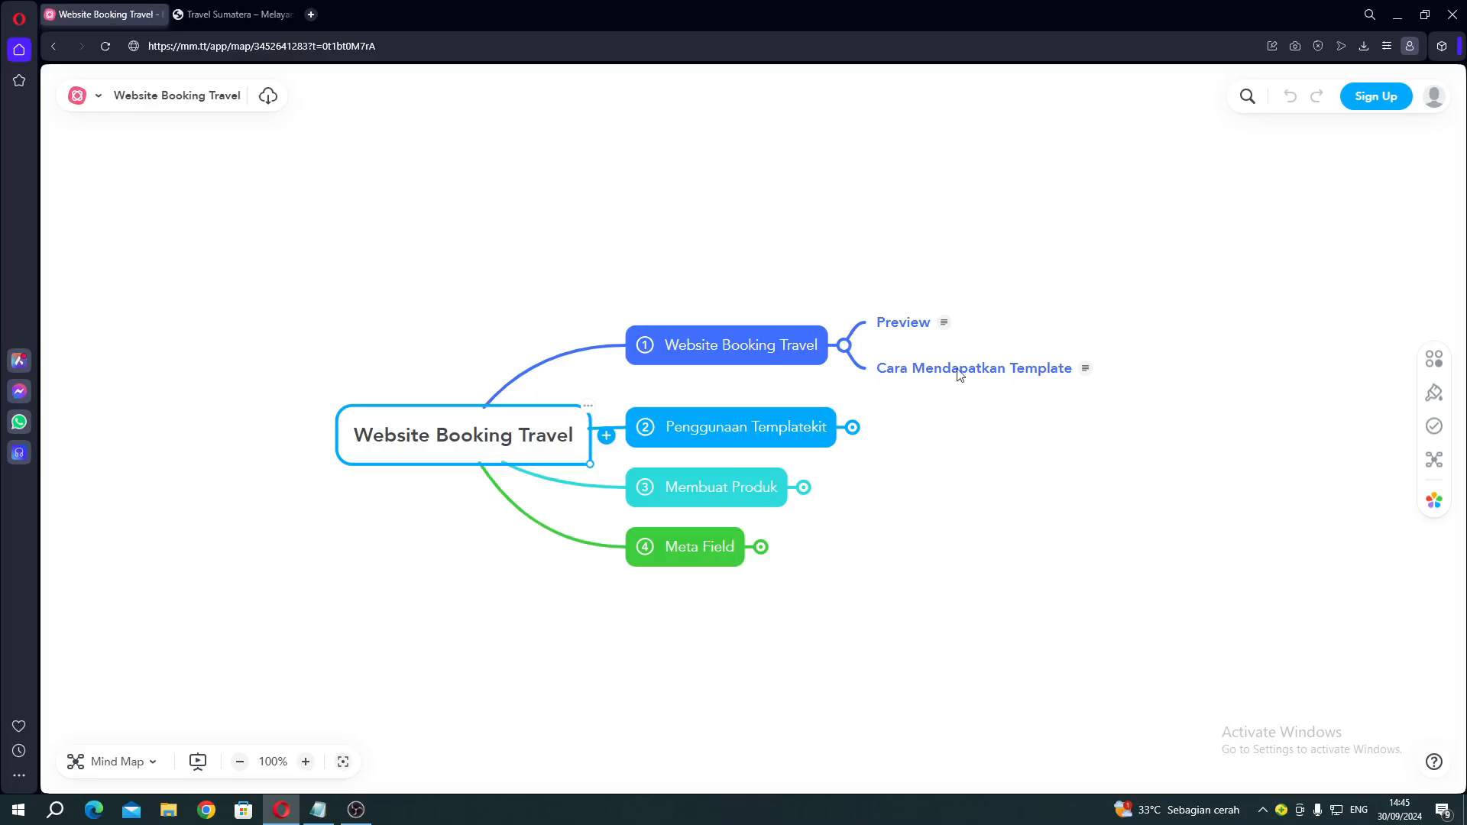
# Load davdigital.id in a new browser tab and open its Templatekit Bundle page
pyautogui.click(311, 15)
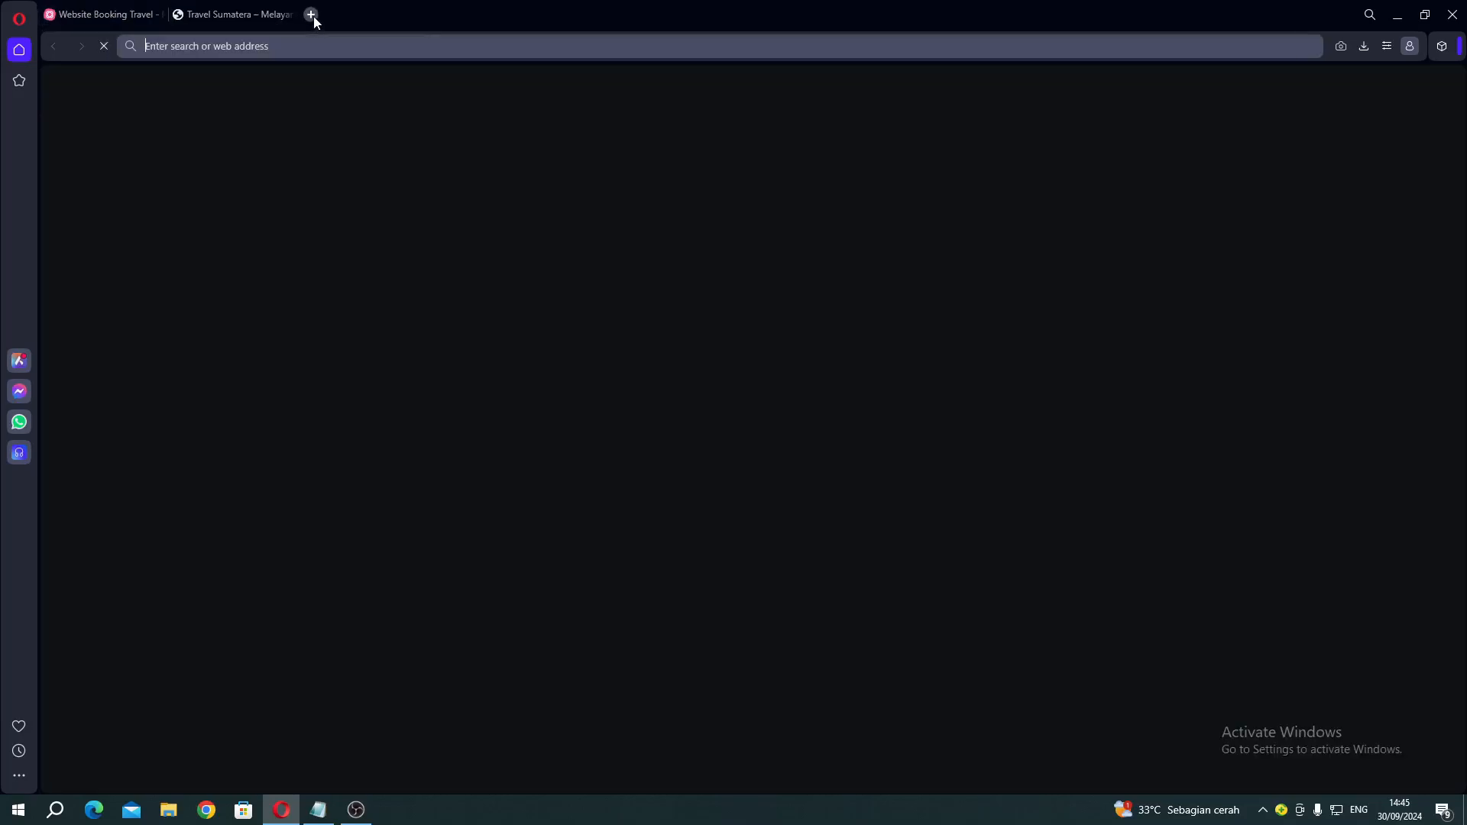
pyautogui.write('davdigital.id')
pyautogui.press('Return')
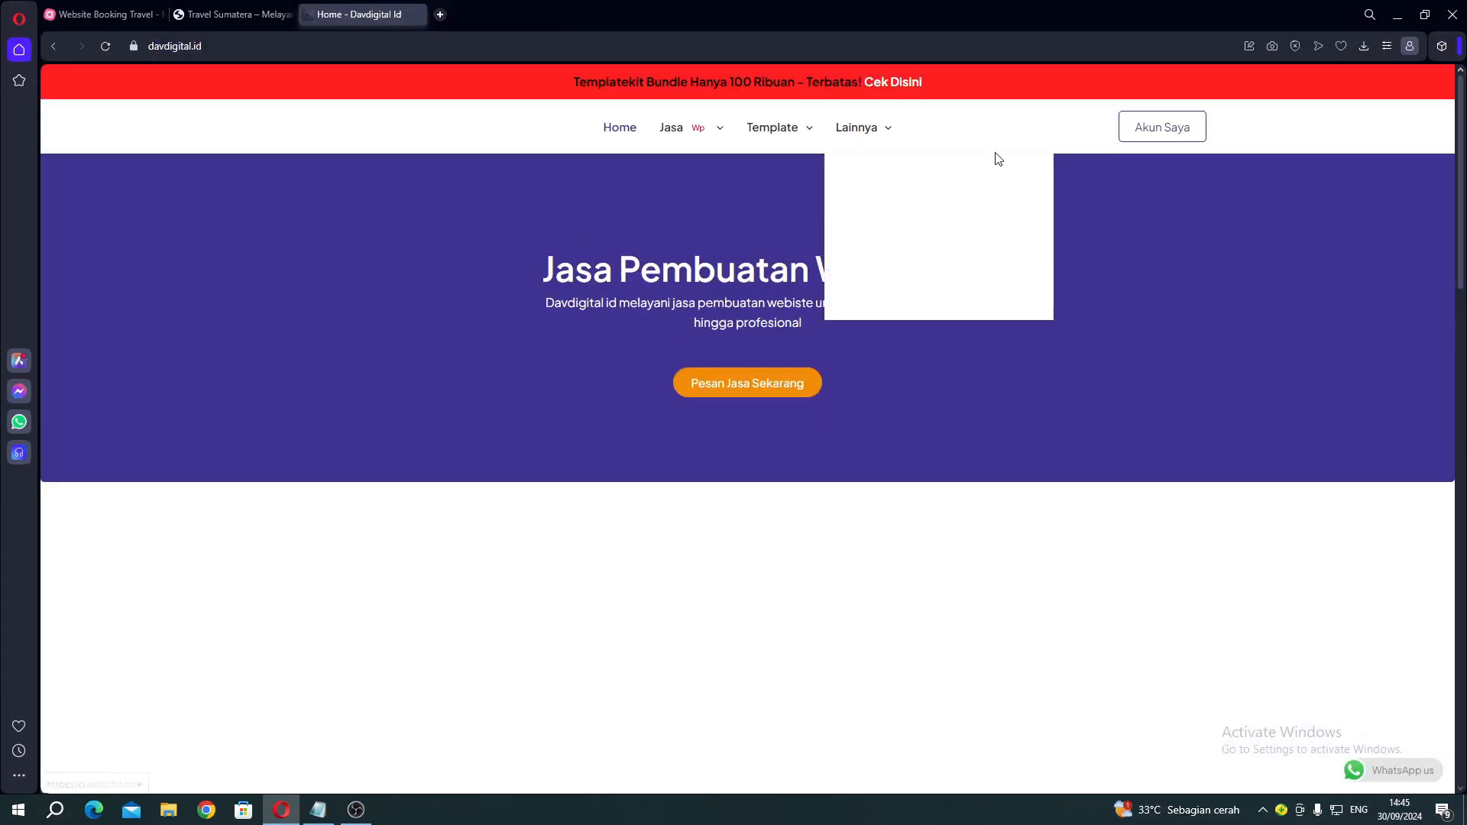
pyautogui.click(797, 192)
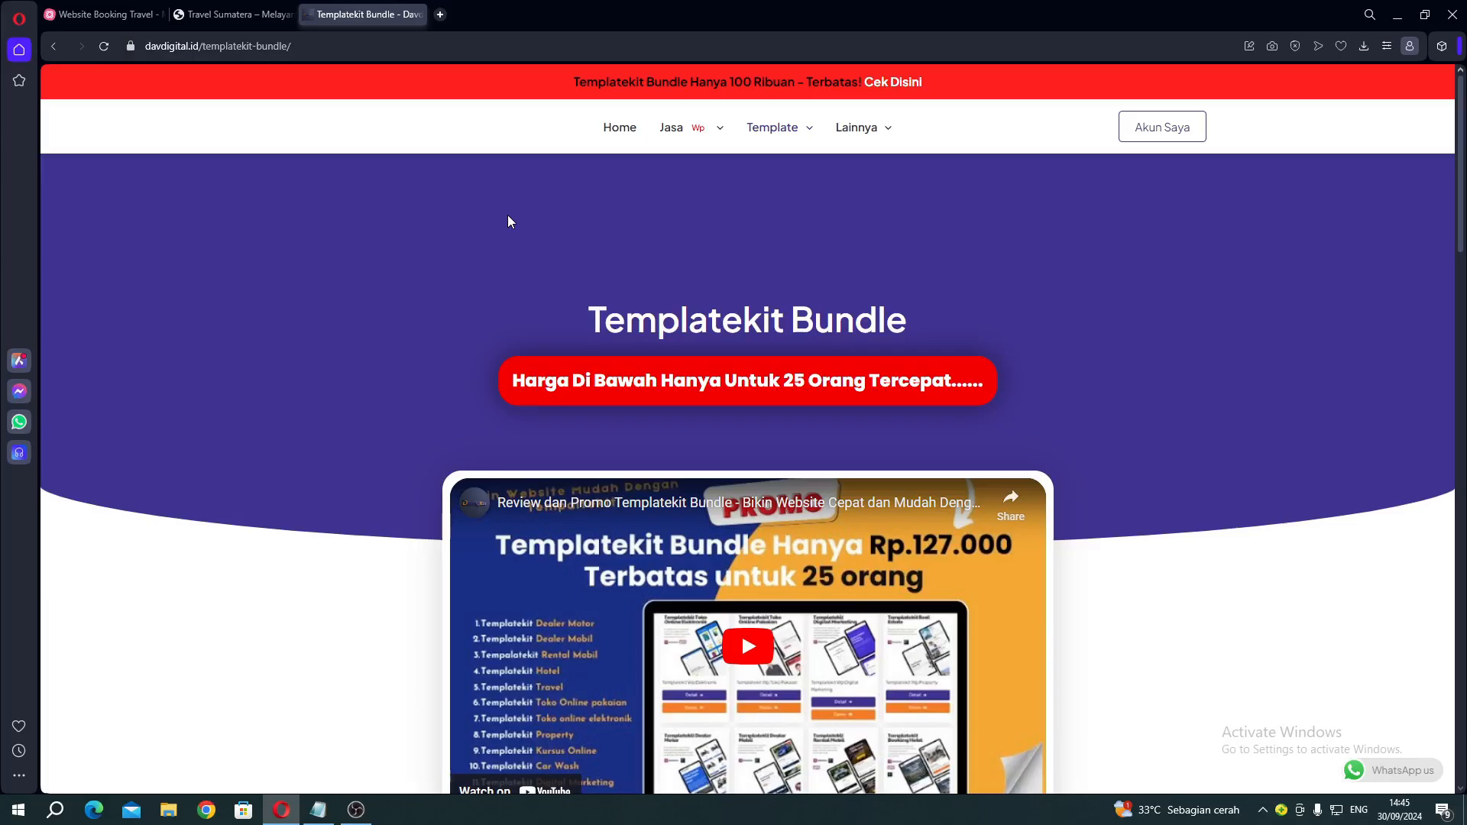
# Examine the Templatekit Bundle page's list of included templates and its Paket Lite and Paket Pro pricing
pyautogui.scroll(-5, 220, 391)
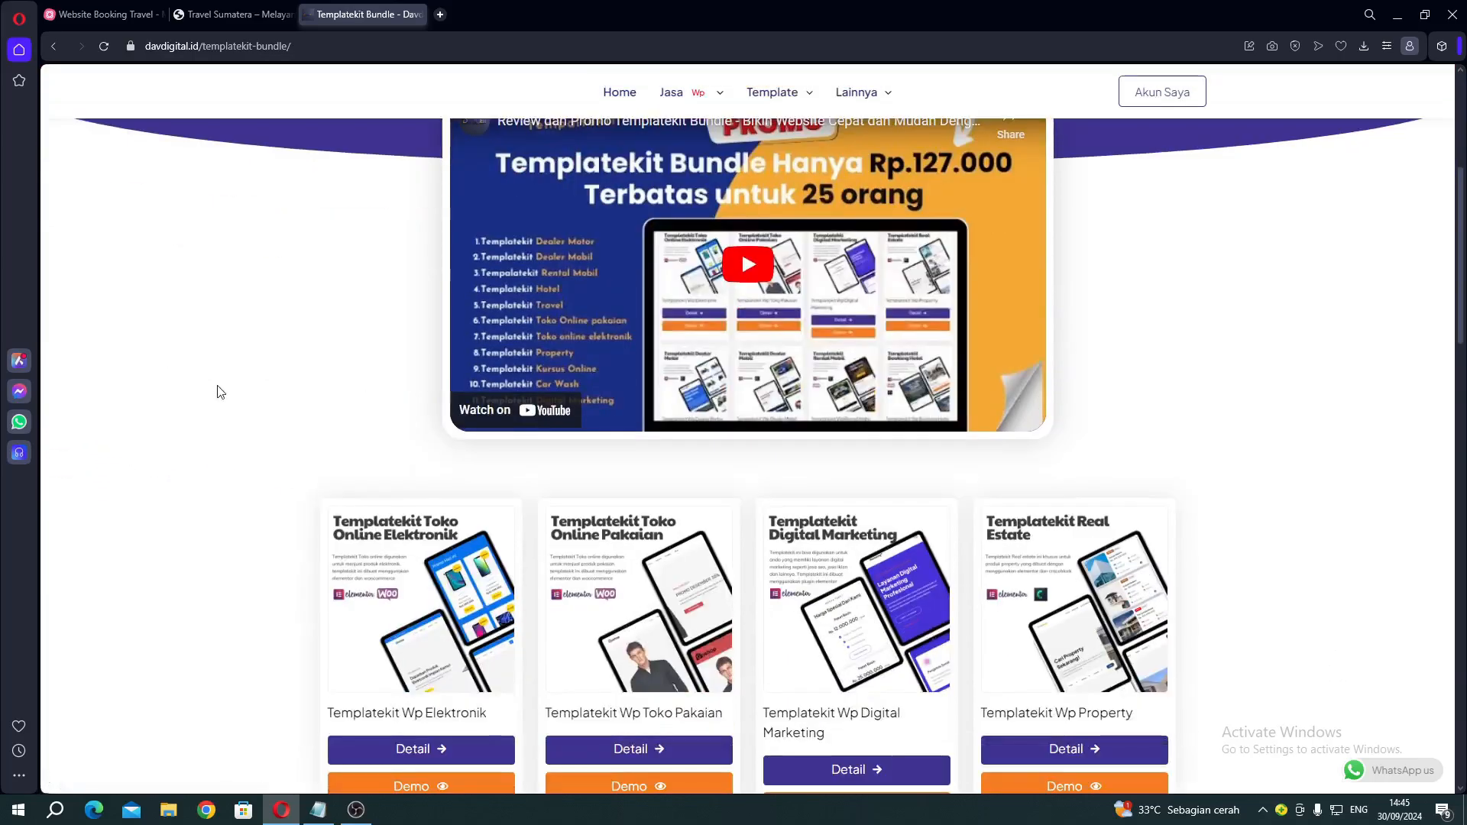
pyautogui.scroll(-4, 219, 391)
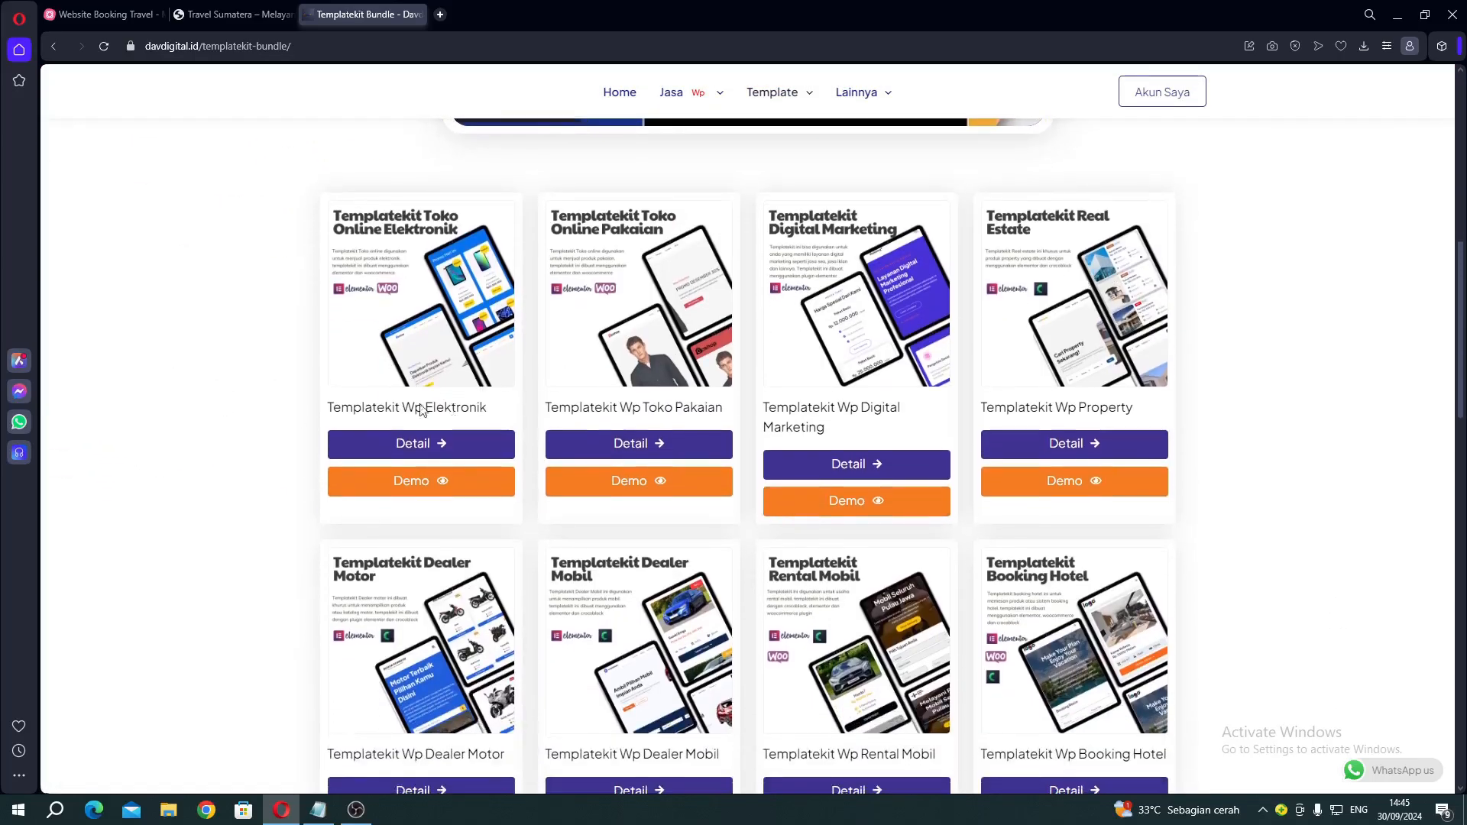
pyautogui.scroll(-4, 421, 410)
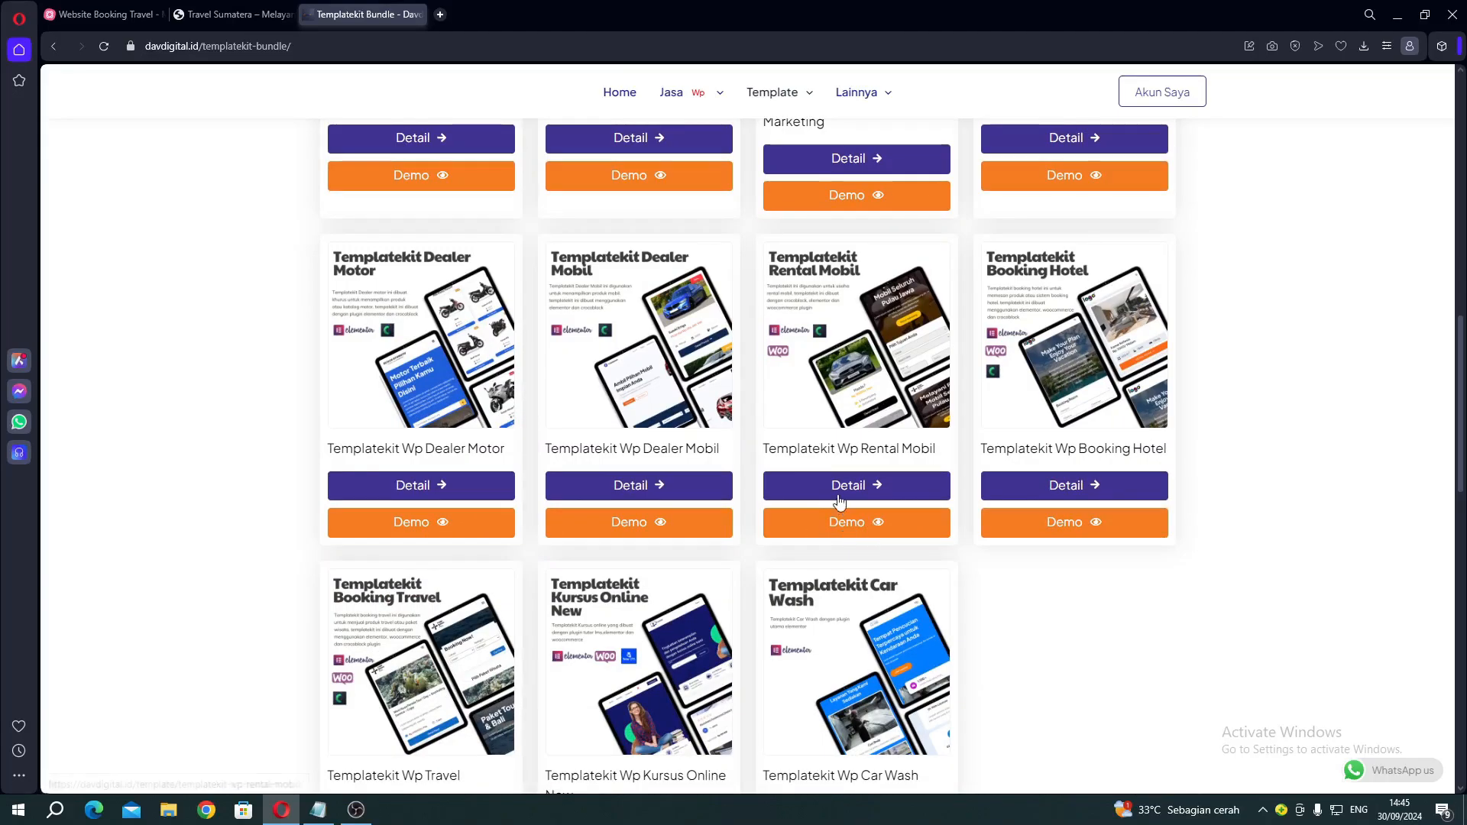
pyautogui.scroll(-2, 387, 534)
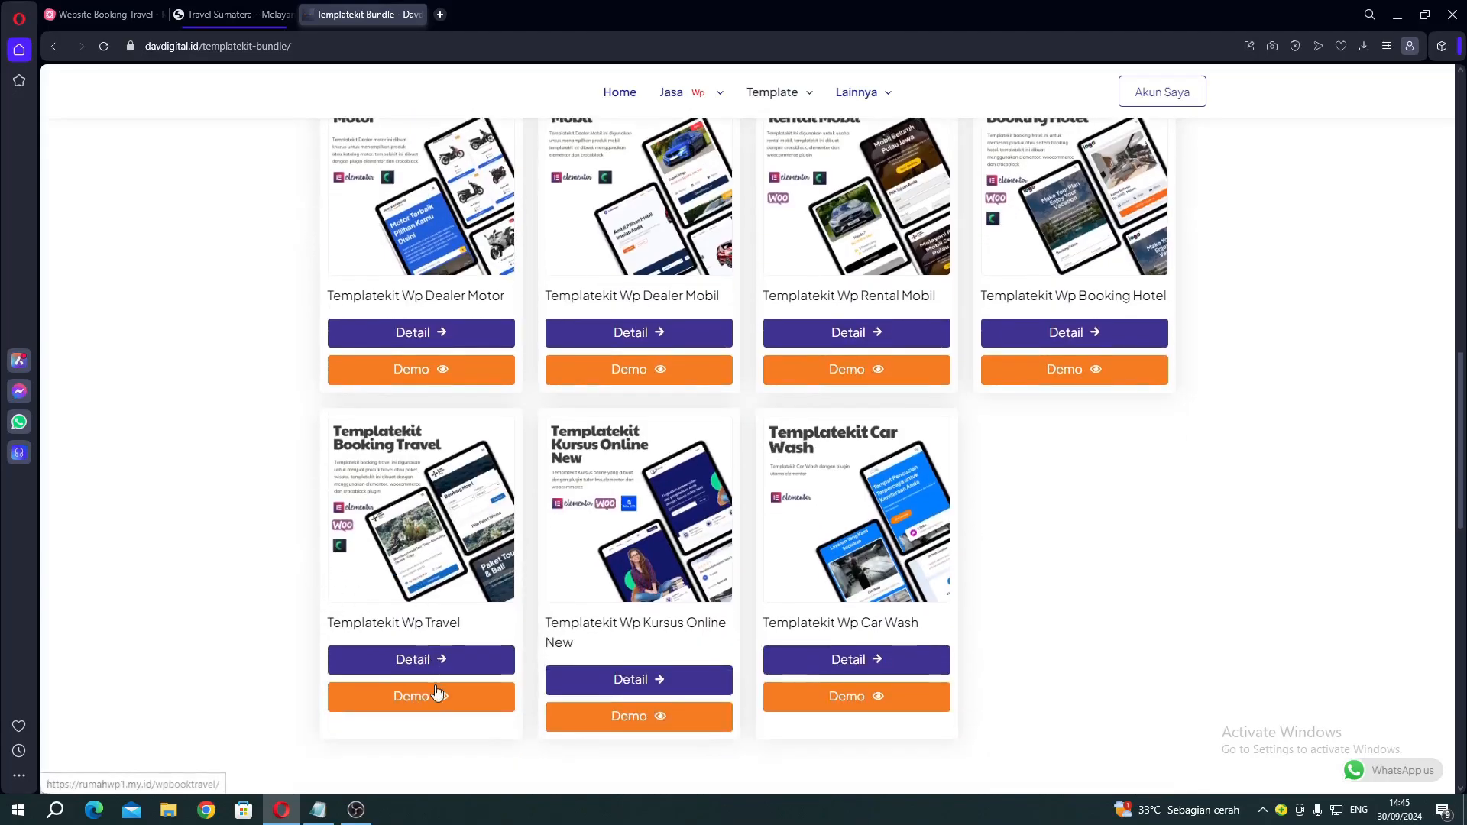
pyautogui.scroll(15, 551, 593)
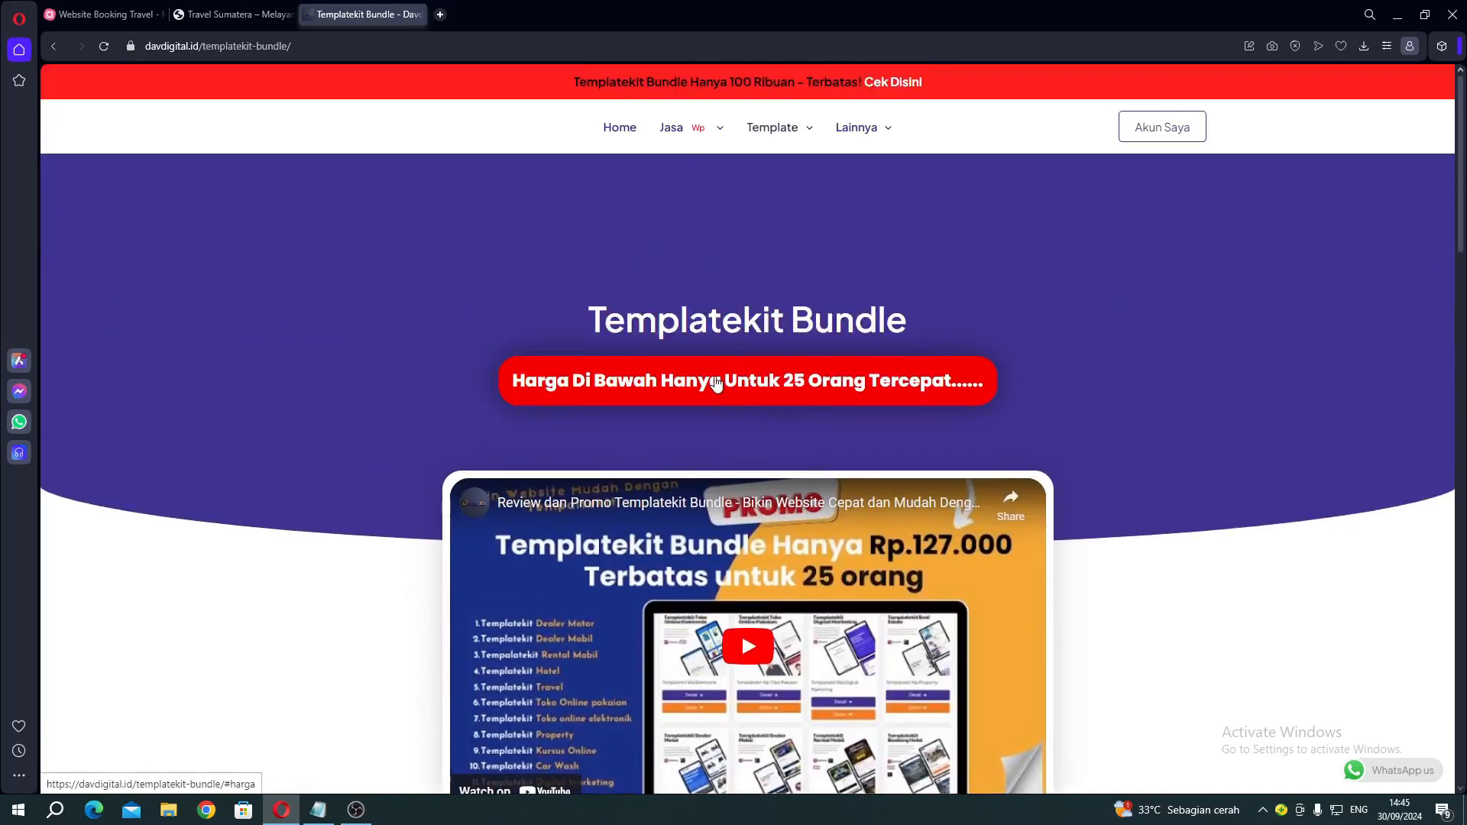
pyautogui.scroll(-3, 716, 382)
pyautogui.scroll(1, 601, 307)
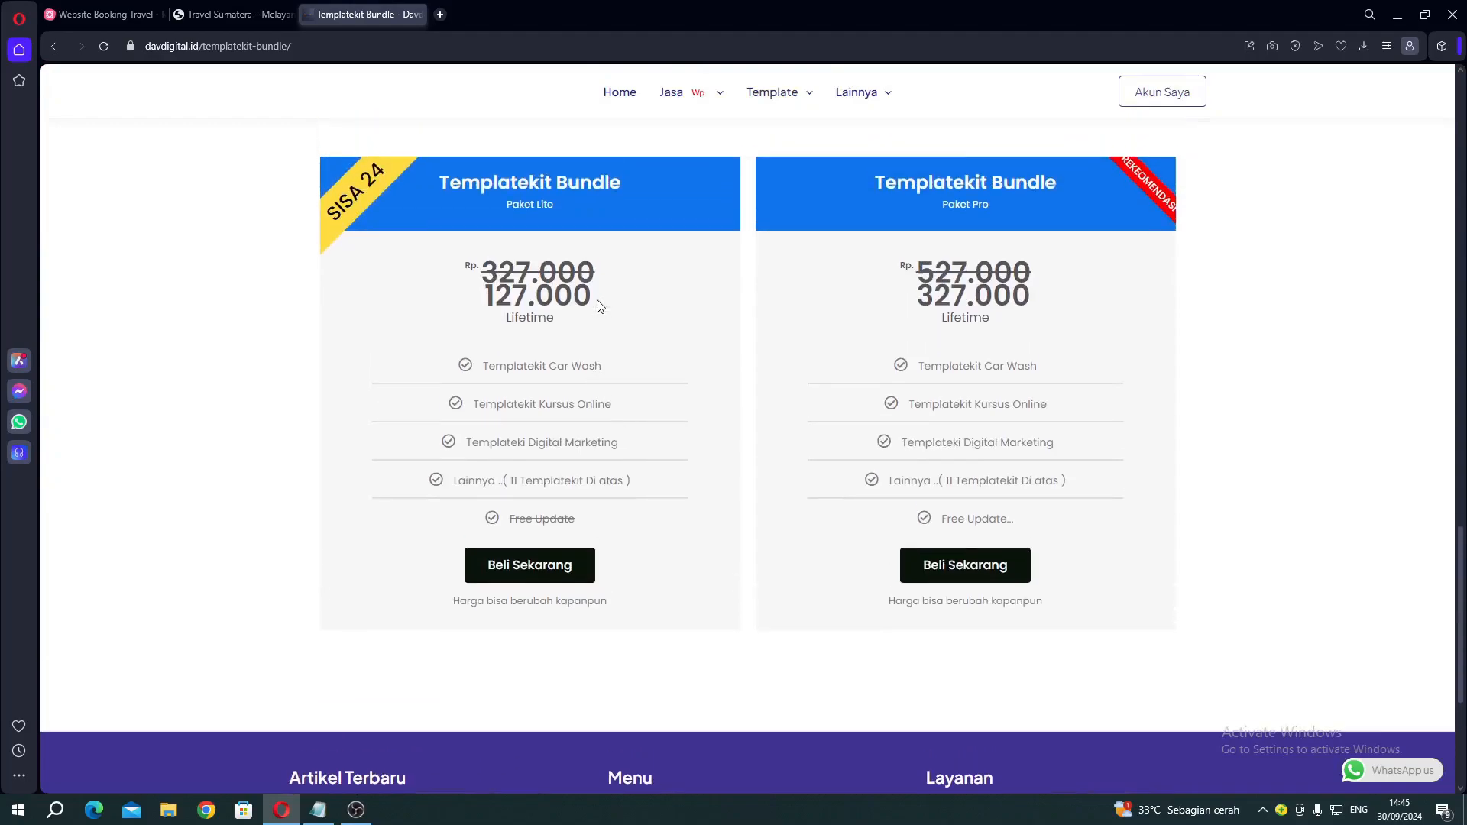
# Compare the Paket Lite and Paket Pro cards for price, included templatekits and the Free Update entry
pyautogui.scroll(1, 513, 397)
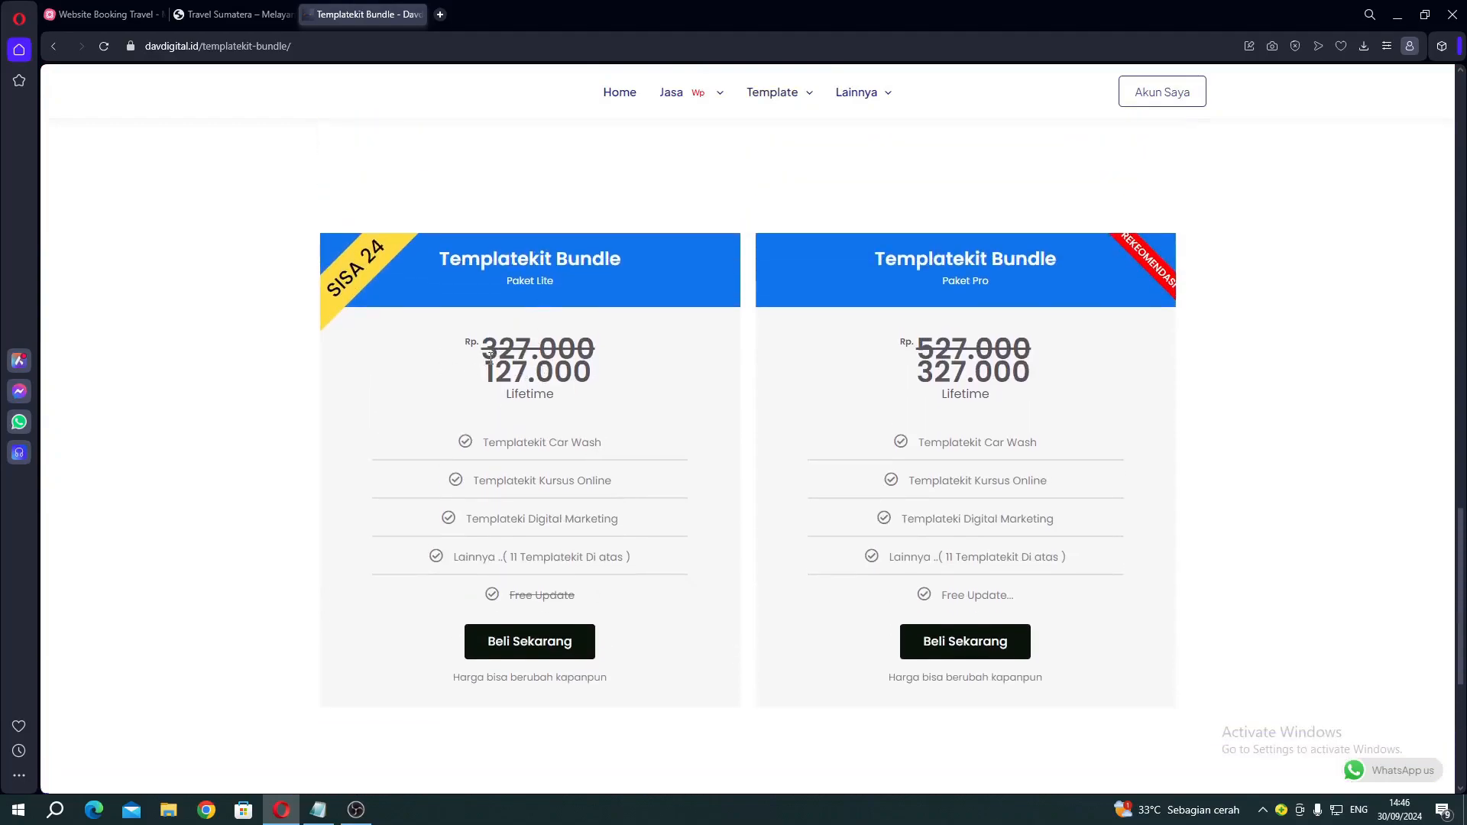
pyautogui.moveTo(539, 379); pyautogui.dragTo(495, 375)
pyautogui.click(495, 374)
pyautogui.moveTo(525, 381); pyautogui.dragTo(498, 388)
pyautogui.click(500, 391)
pyautogui.scroll(5, 609, 383)
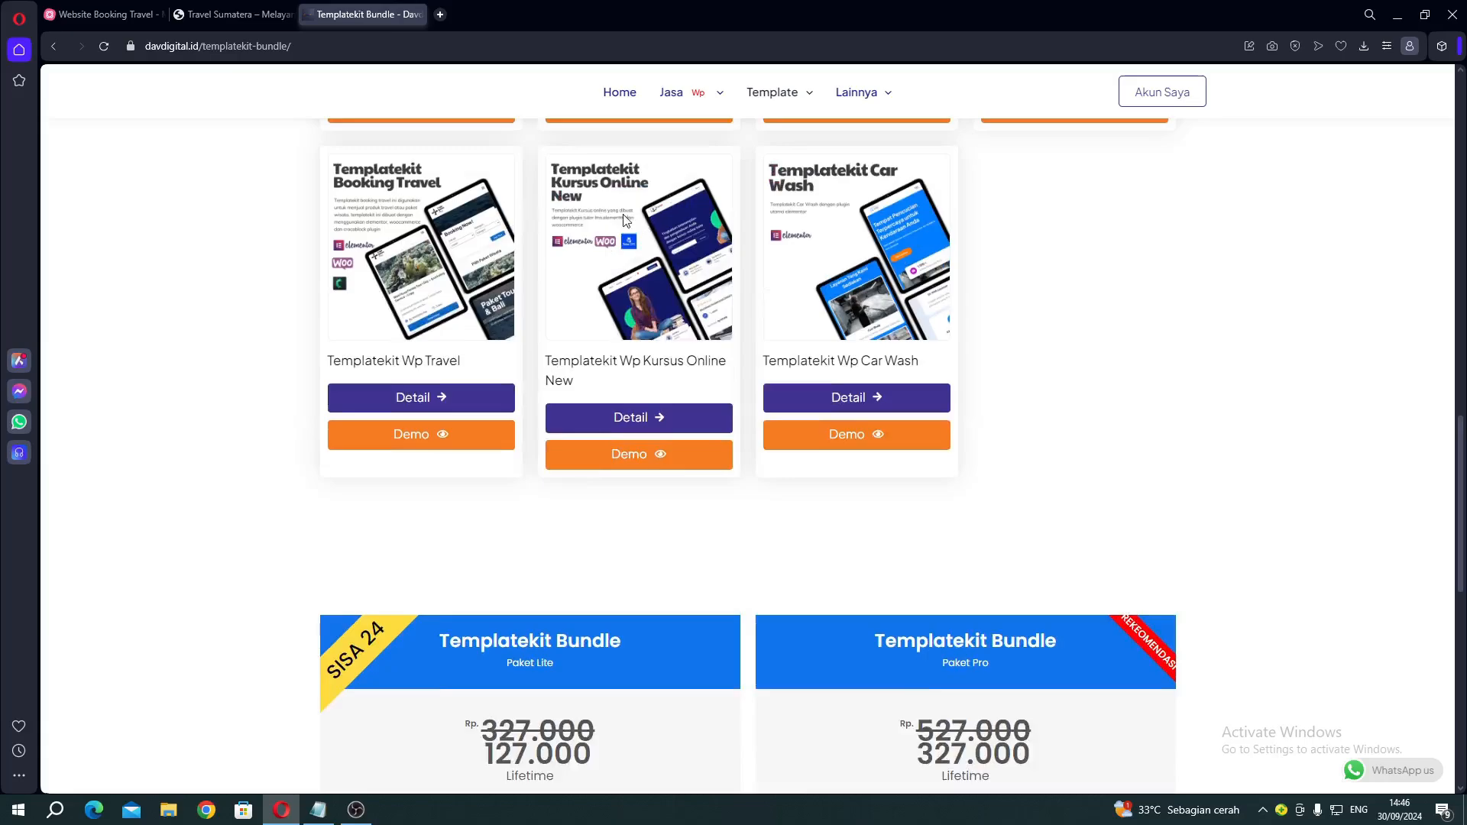
pyautogui.scroll(-5, 624, 222)
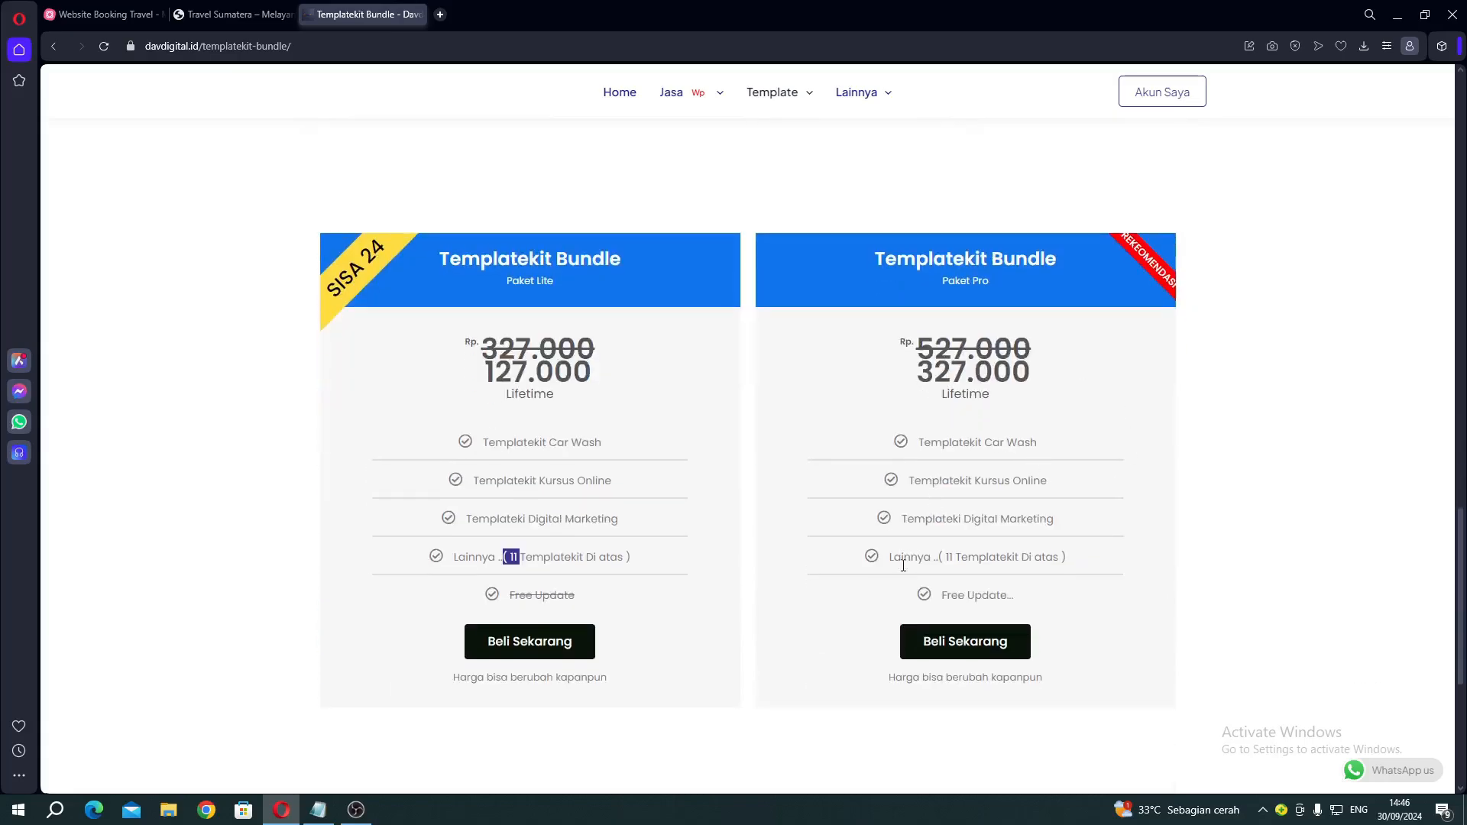
pyautogui.moveTo(947, 595); pyautogui.dragTo(981, 596)
pyautogui.click(980, 595)
pyautogui.doubleClick(956, 281)
pyautogui.click(990, 283)
# Open the Paket Lite checkout page and examine its new-account fields, payment methods and payment summary
pyautogui.click(504, 642)
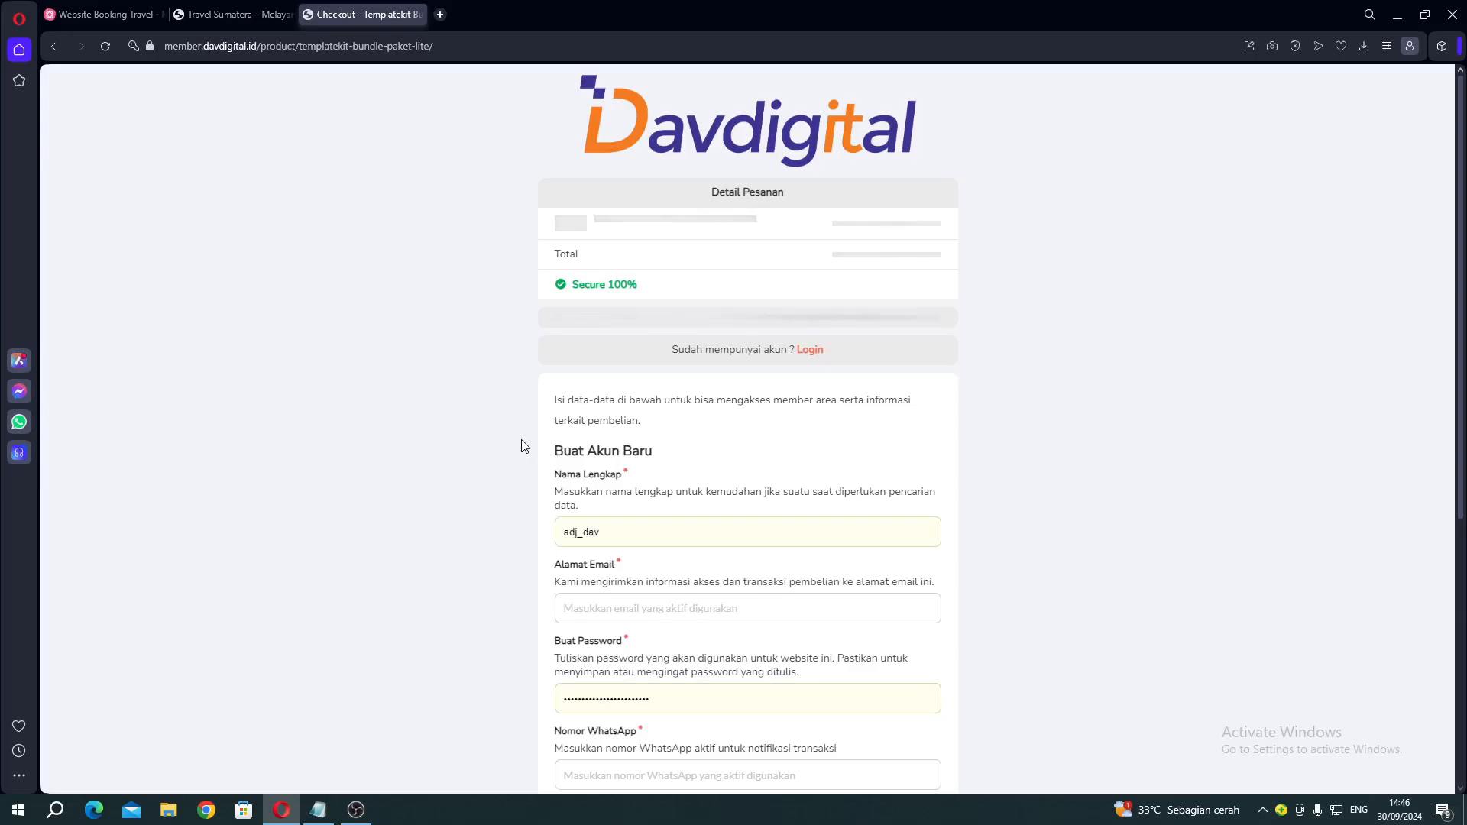
pyautogui.scroll(-2, 524, 446)
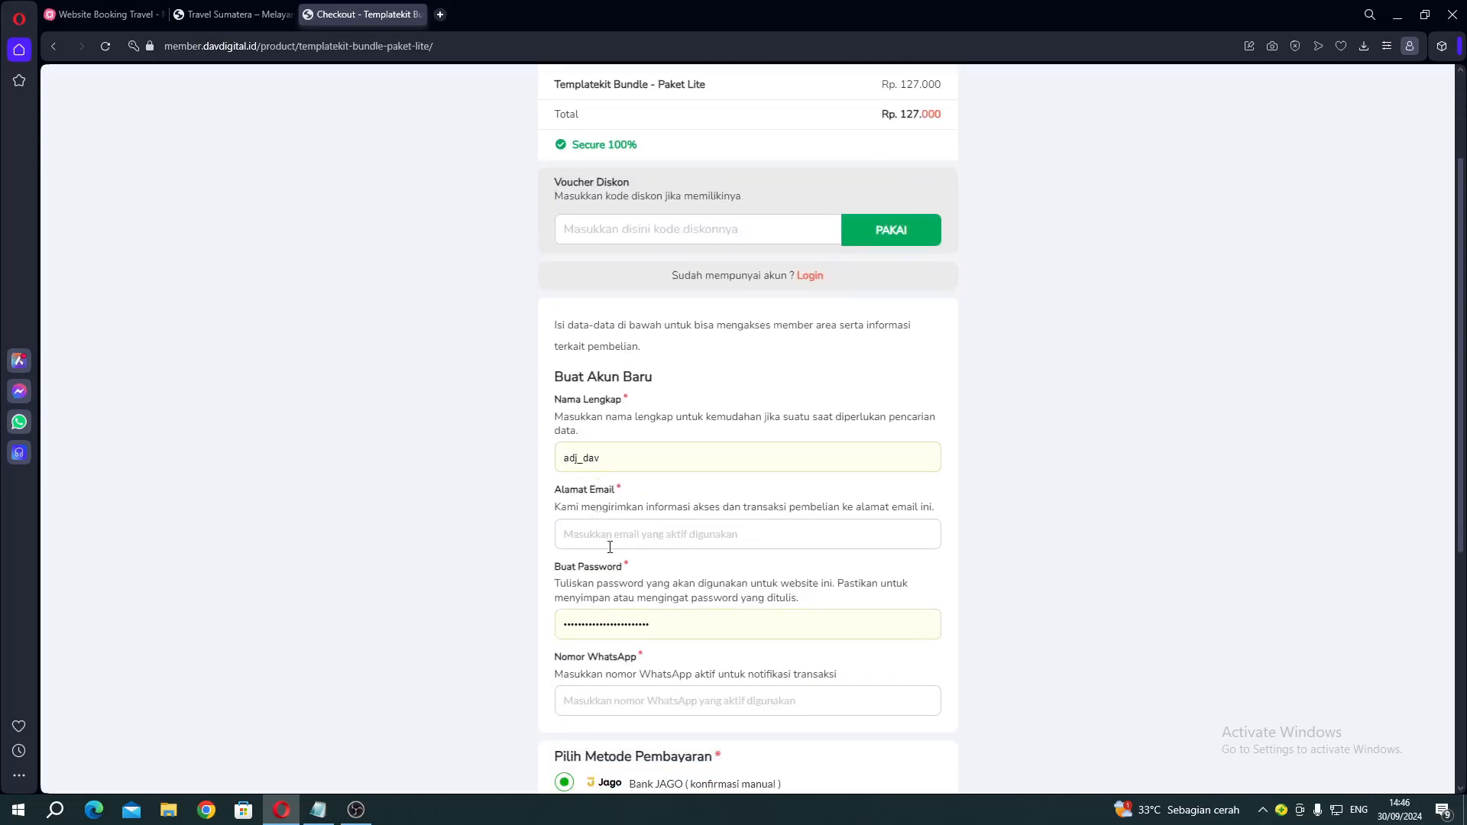
pyautogui.scroll(-2, 610, 547)
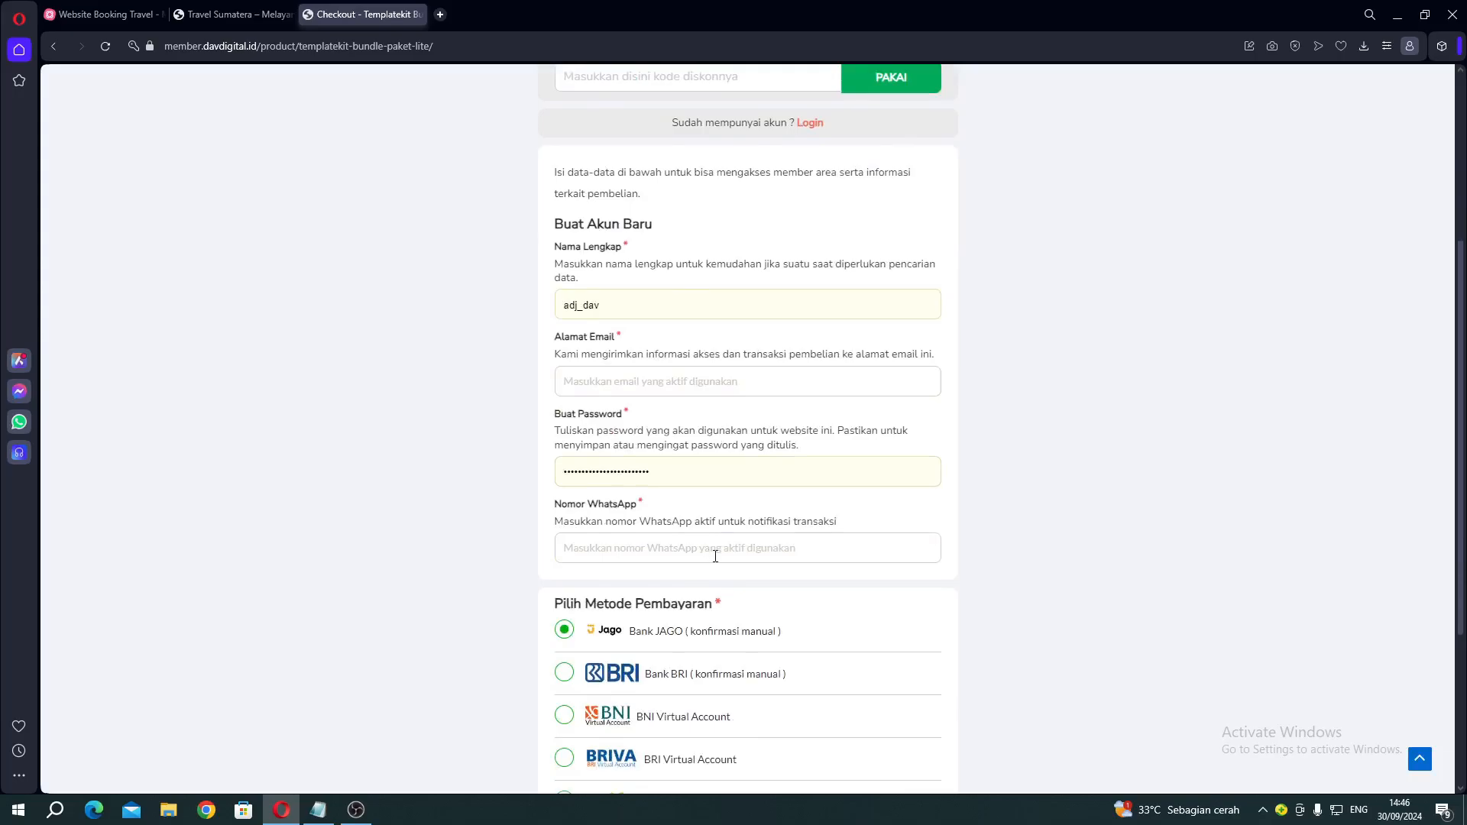
pyautogui.scroll(-3, 505, 566)
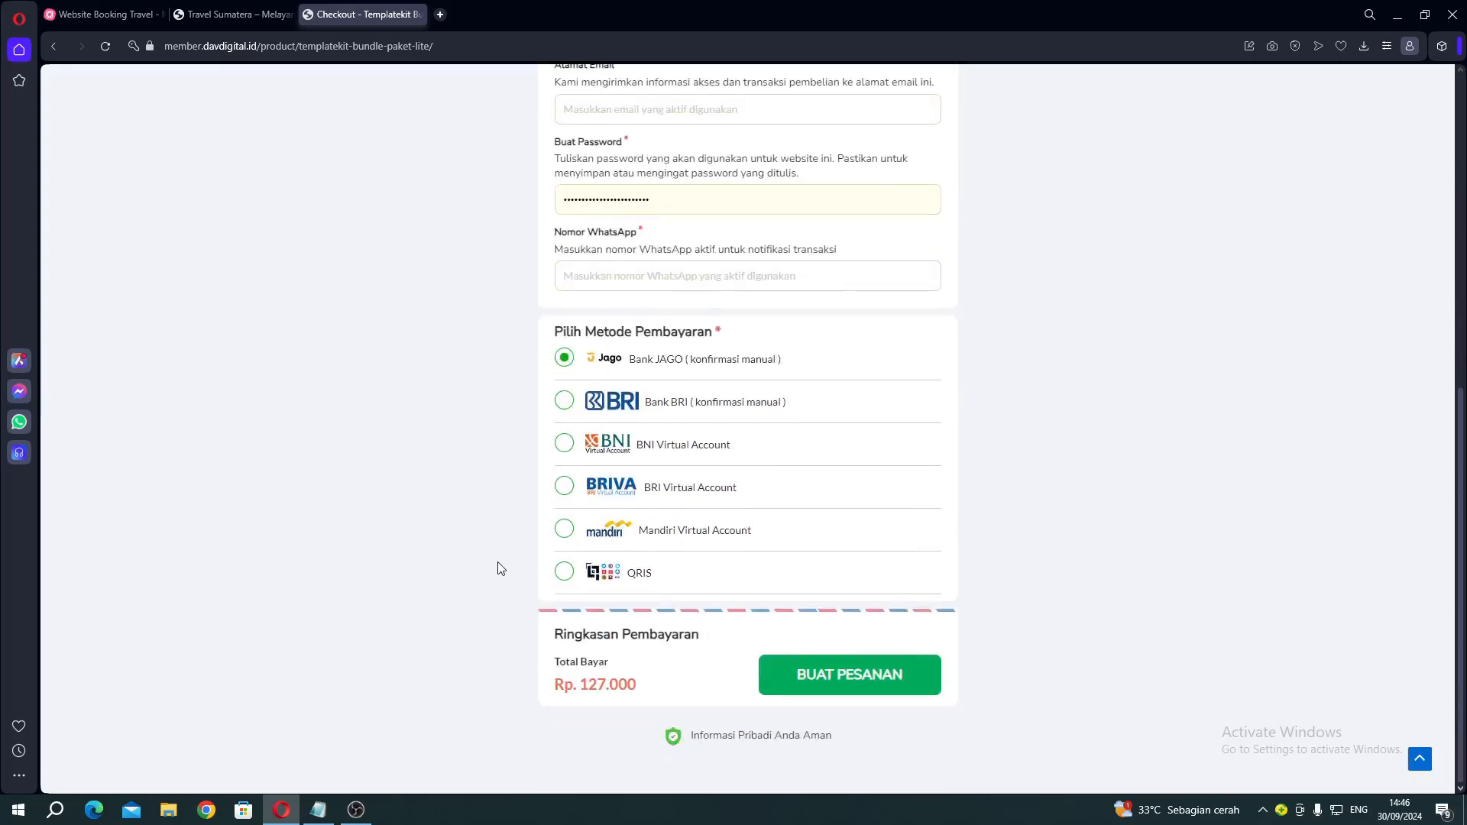
pyautogui.click(609, 454)
pyautogui.scroll(8, 1037, 537)
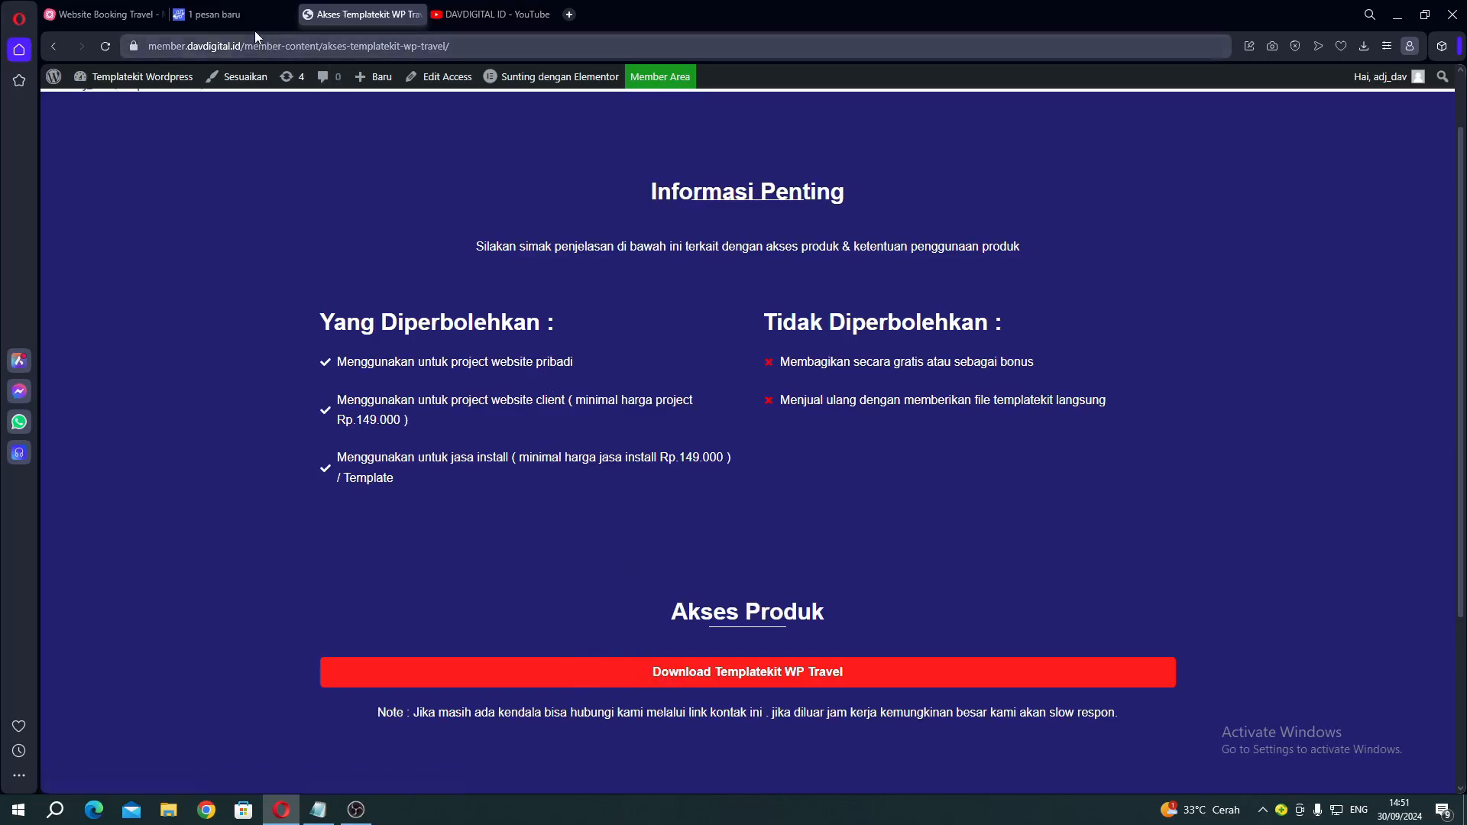
# Switch to the hostingan.id site and look over its home page, including the domain search and cloud hosting offer
pyautogui.click(242, 16)
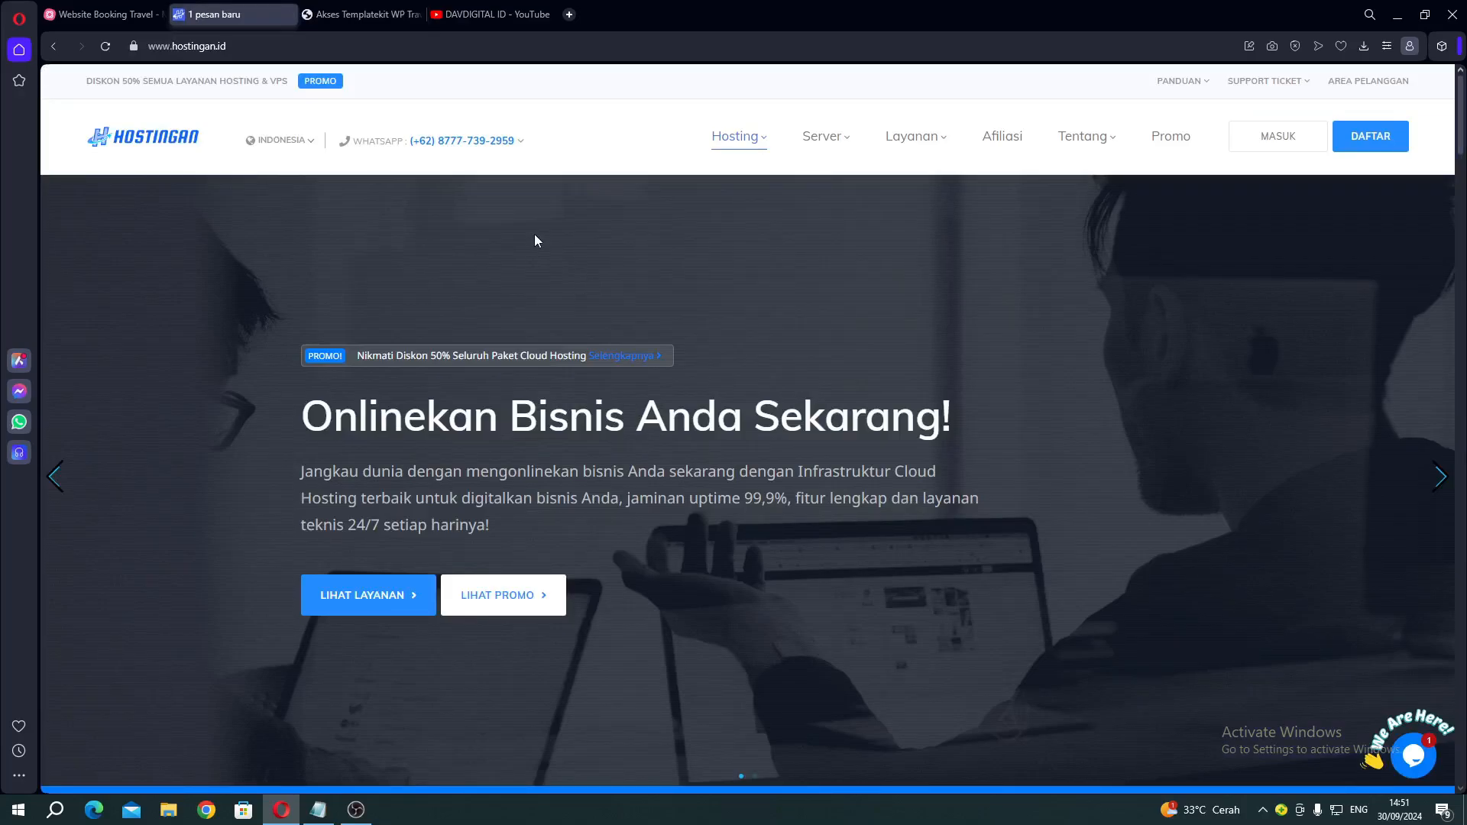
pyautogui.scroll(-10, 534, 240)
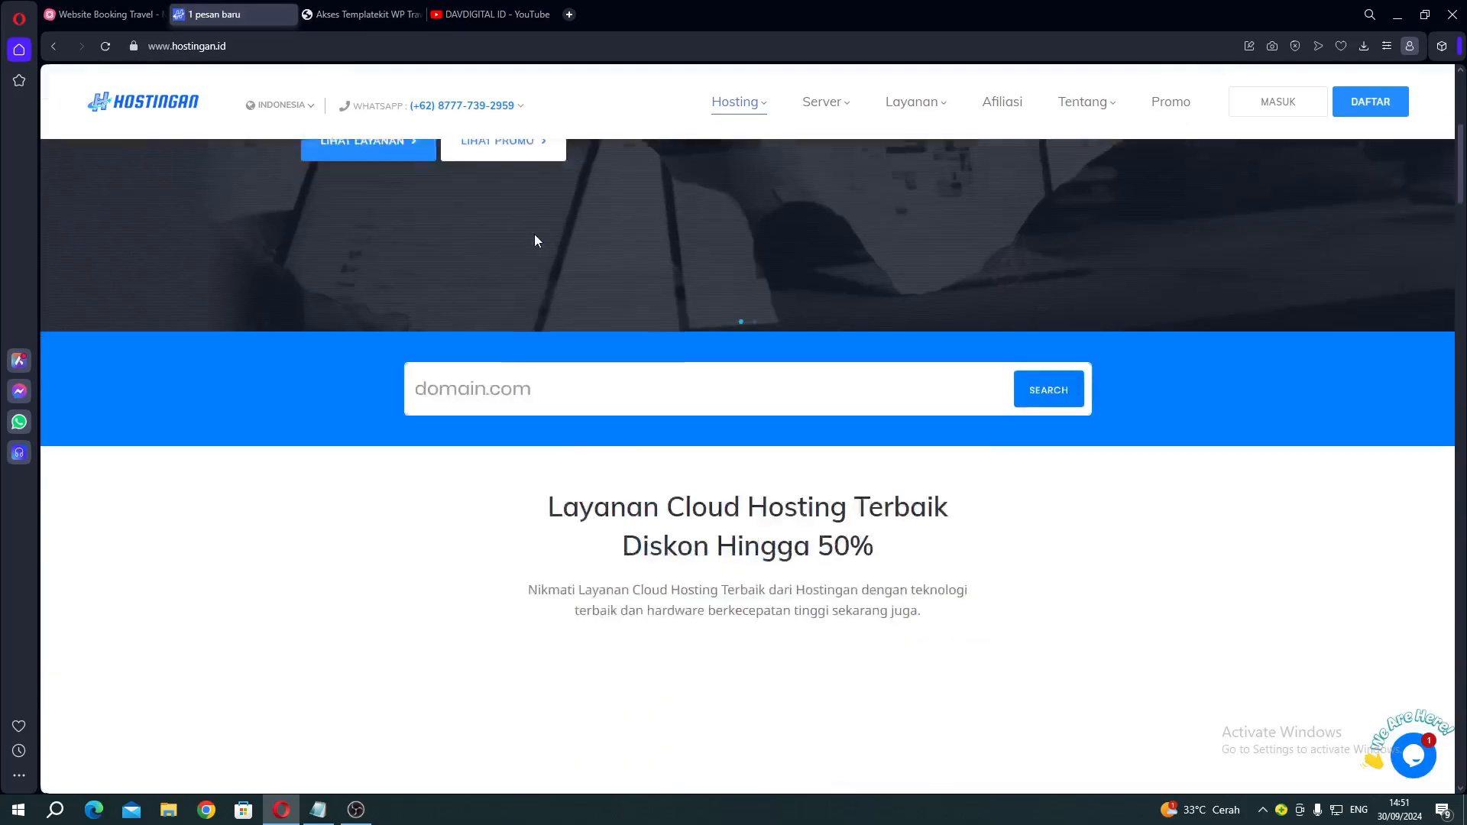
pyautogui.scroll(8, 534, 240)
pyautogui.scroll(2, 534, 240)
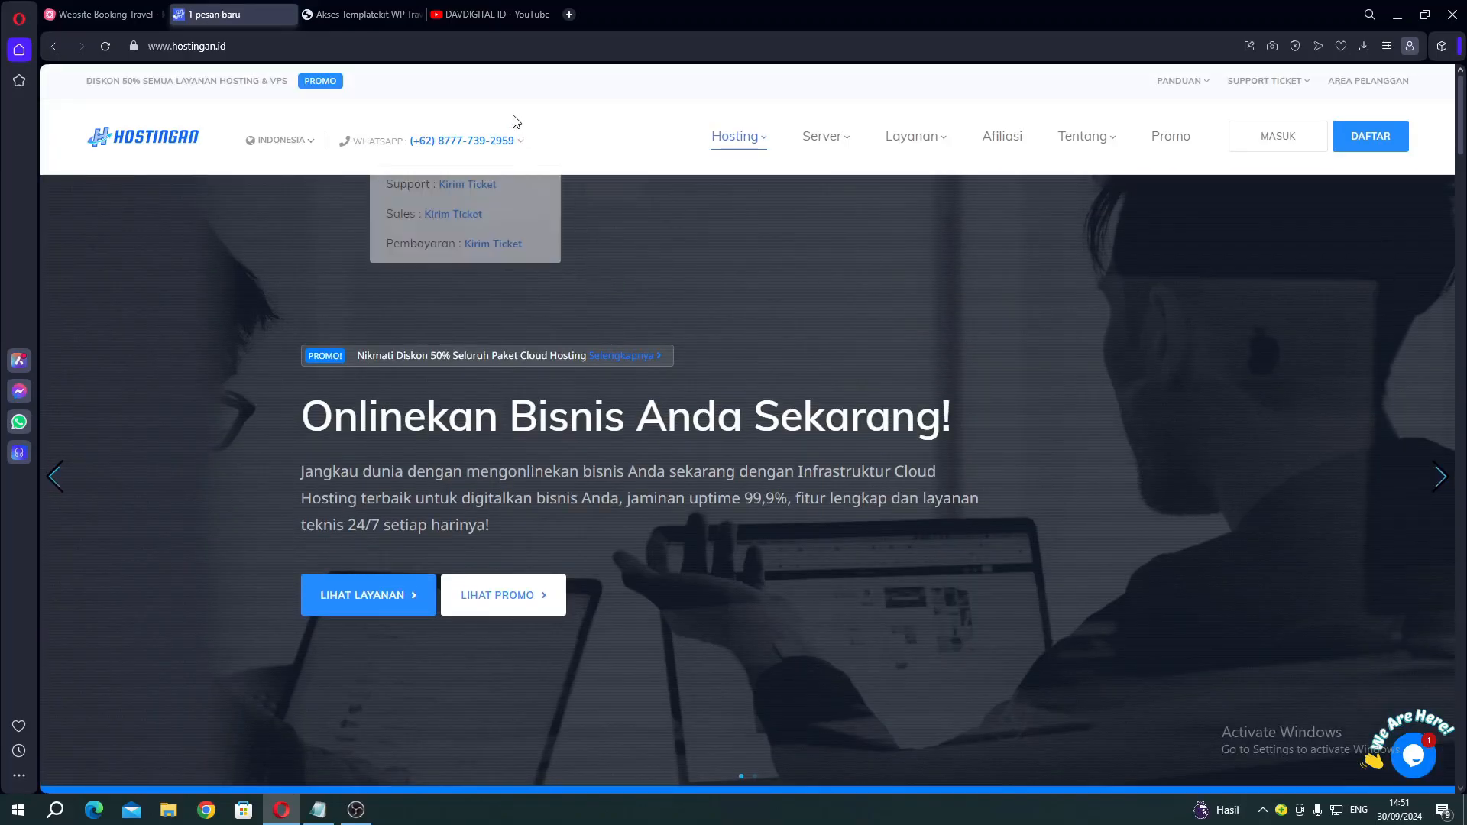
# Search the DAVDIGITAL ID YouTube channel for "hostingan", browse the videos and return to the Akses Templatekit WP Travel page
pyautogui.click(485, 16)
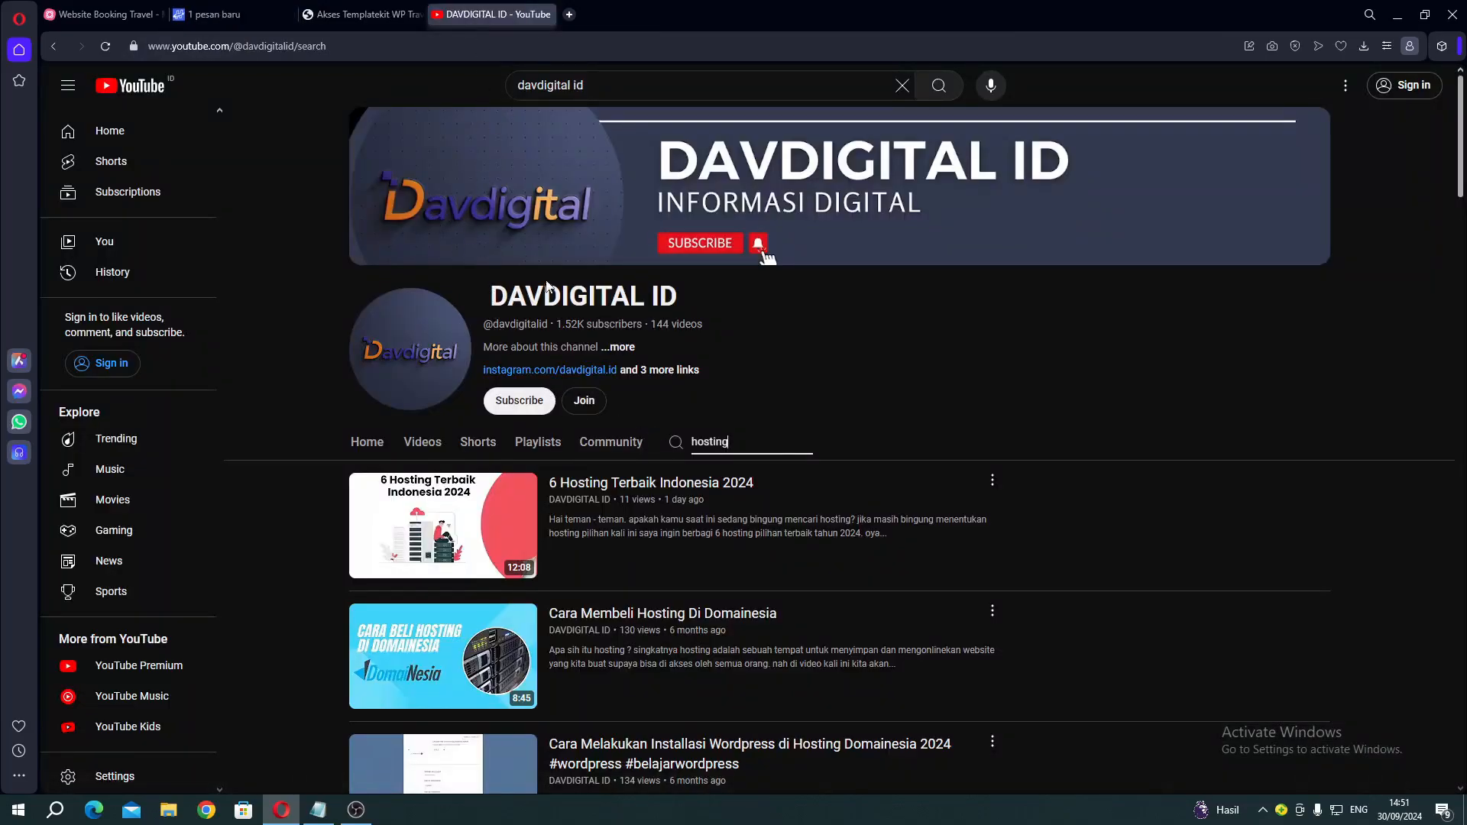
pyautogui.moveTo(739, 450); pyautogui.dragTo(673, 442)
pyautogui.write('hostingan')
pyautogui.press('Return')
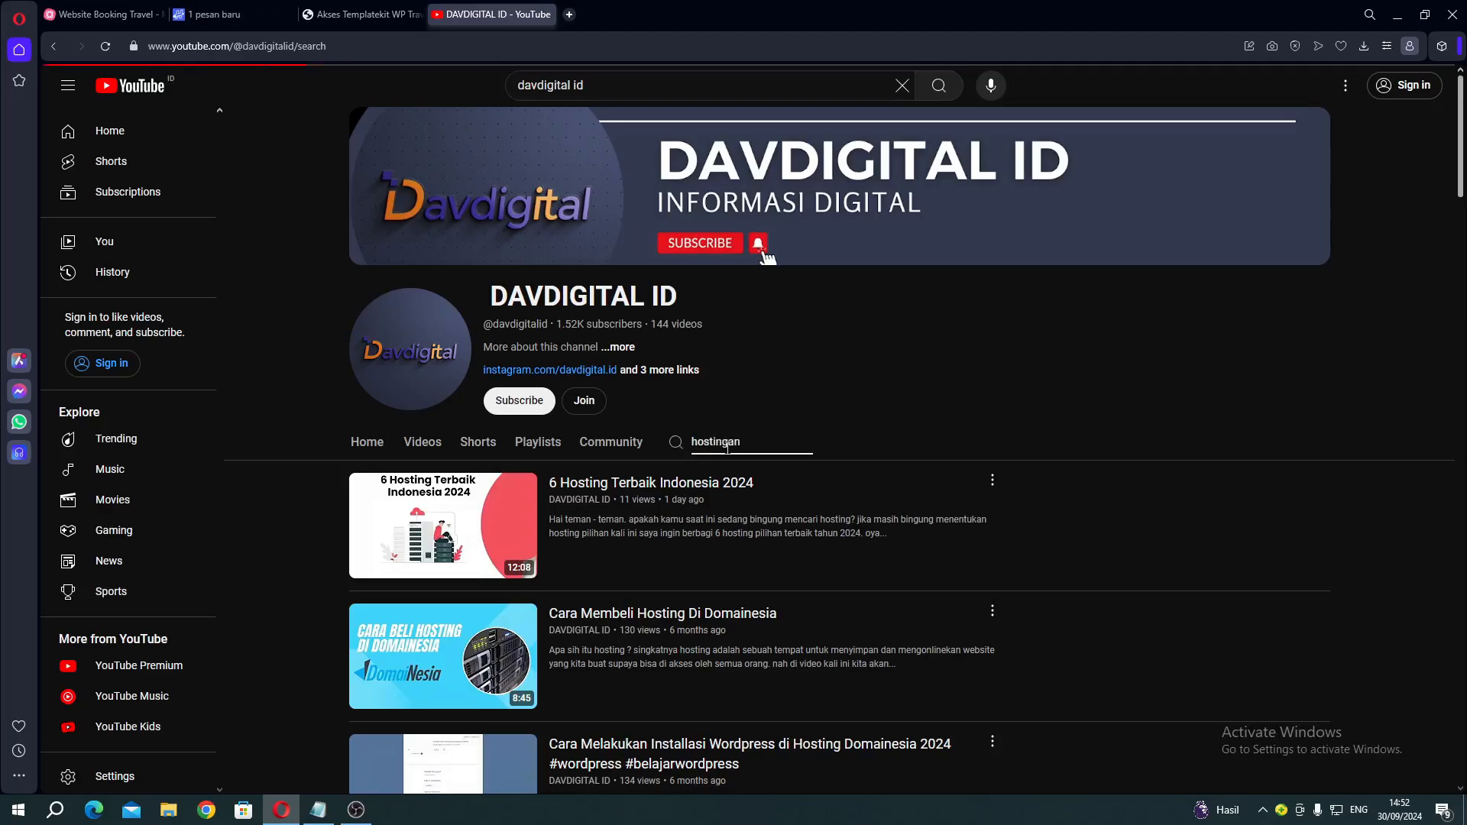
pyautogui.scroll(-2, 443, 516)
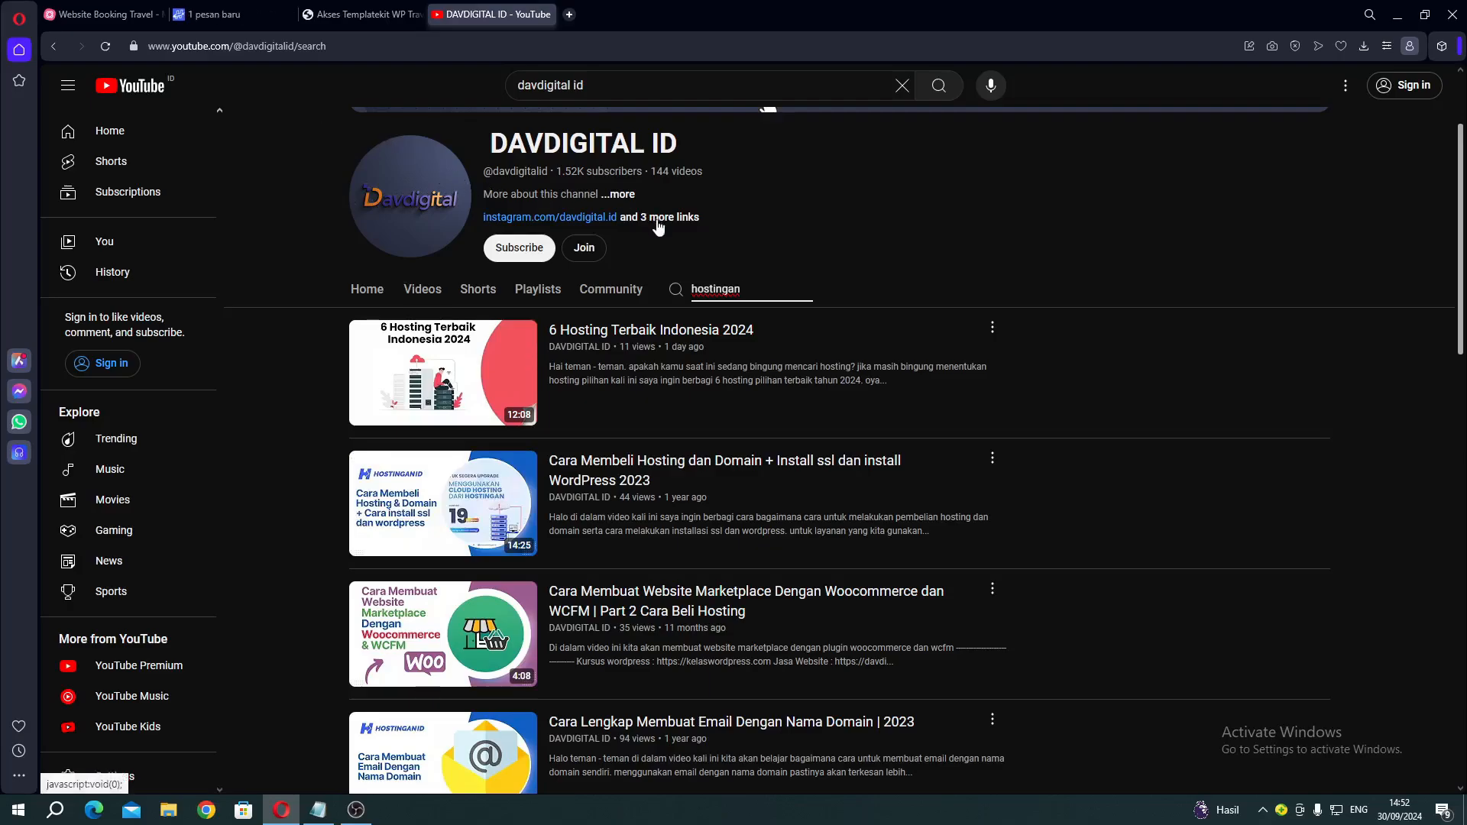
pyautogui.click(348, 14)
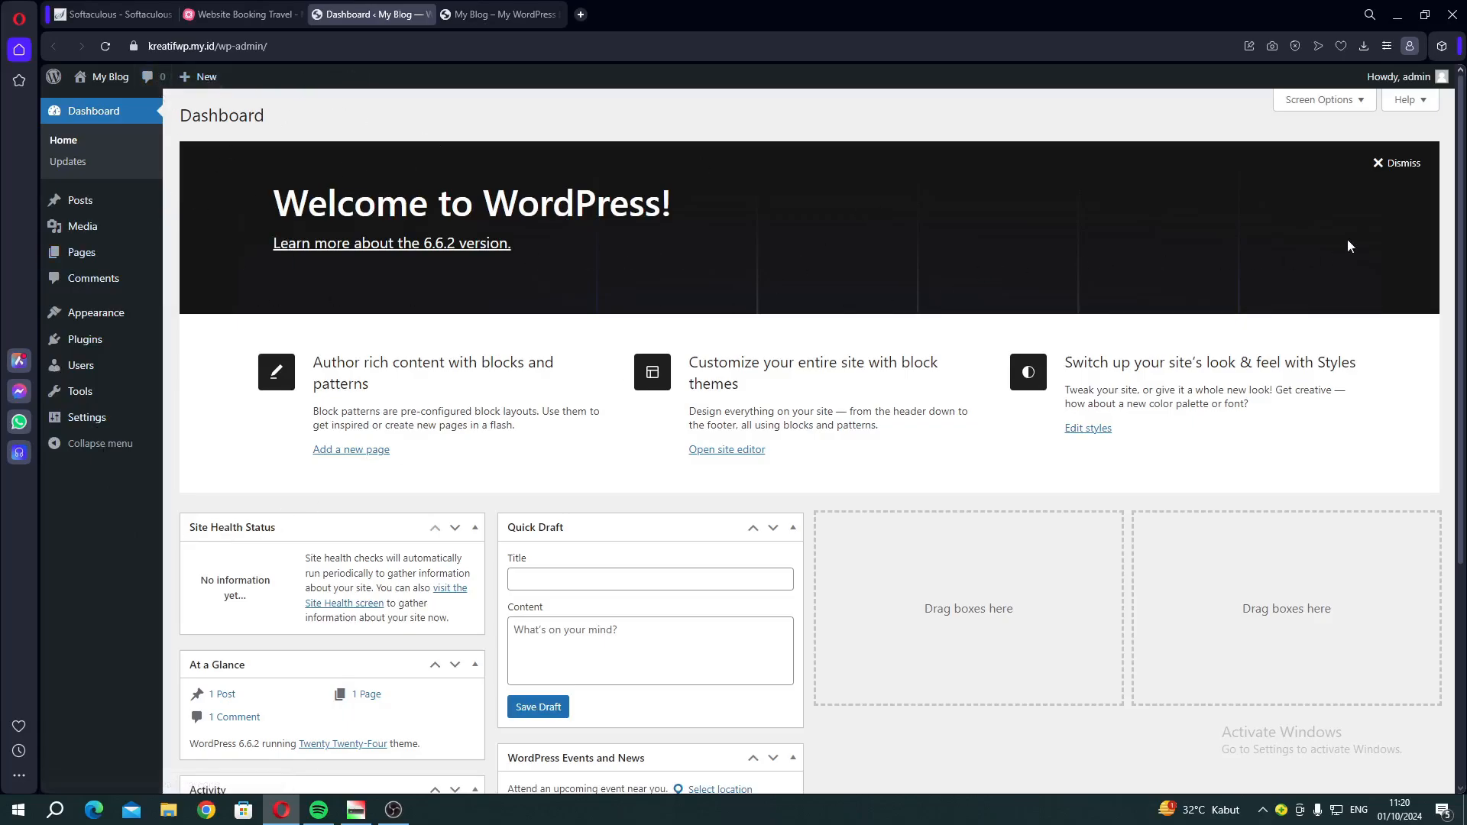
# Dismiss the WordPress dashboard's welcome panel and look through the My Blog site's front page
pyautogui.click(1403, 163)
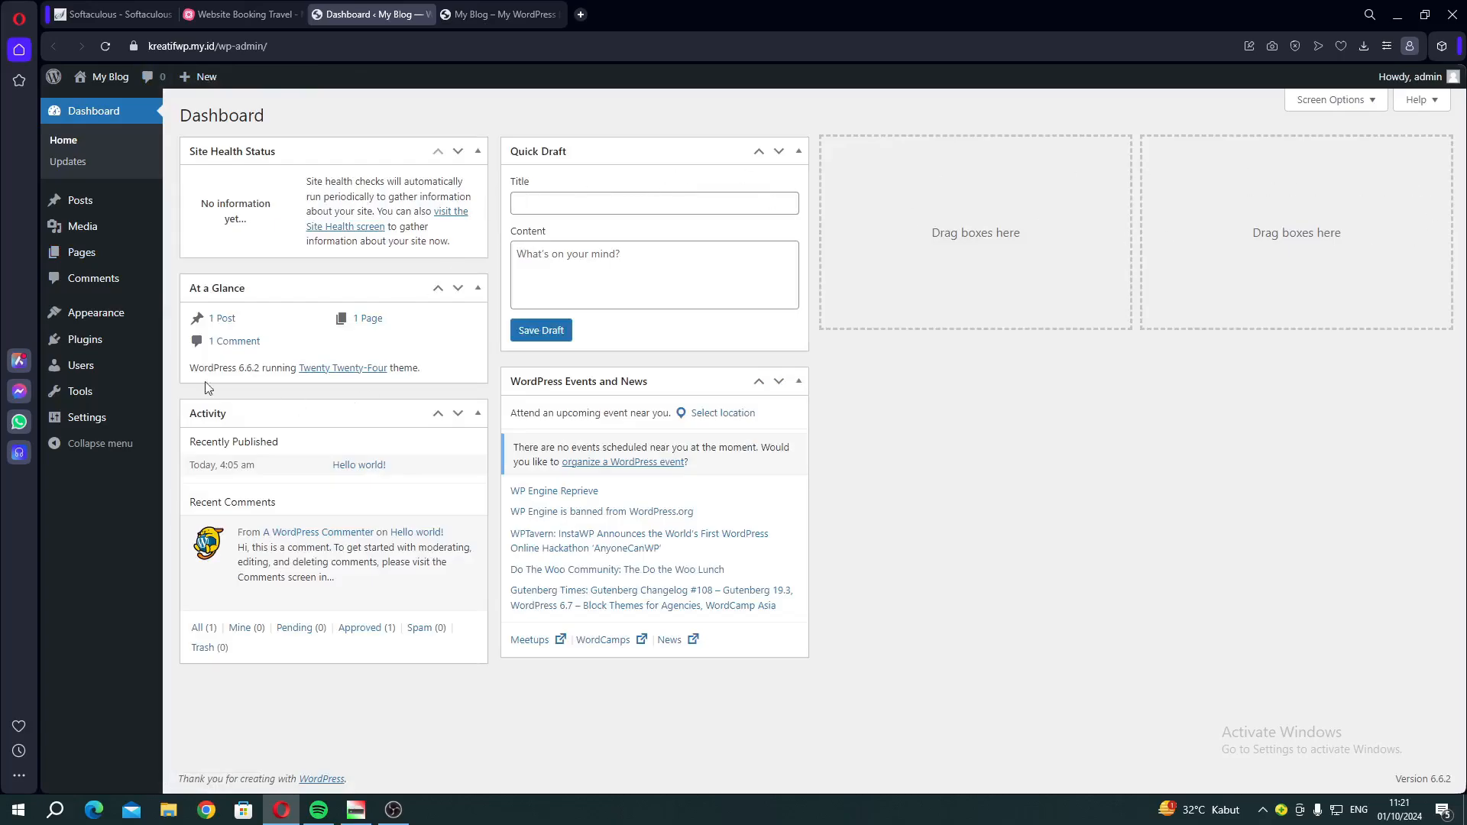
pyautogui.click(500, 13)
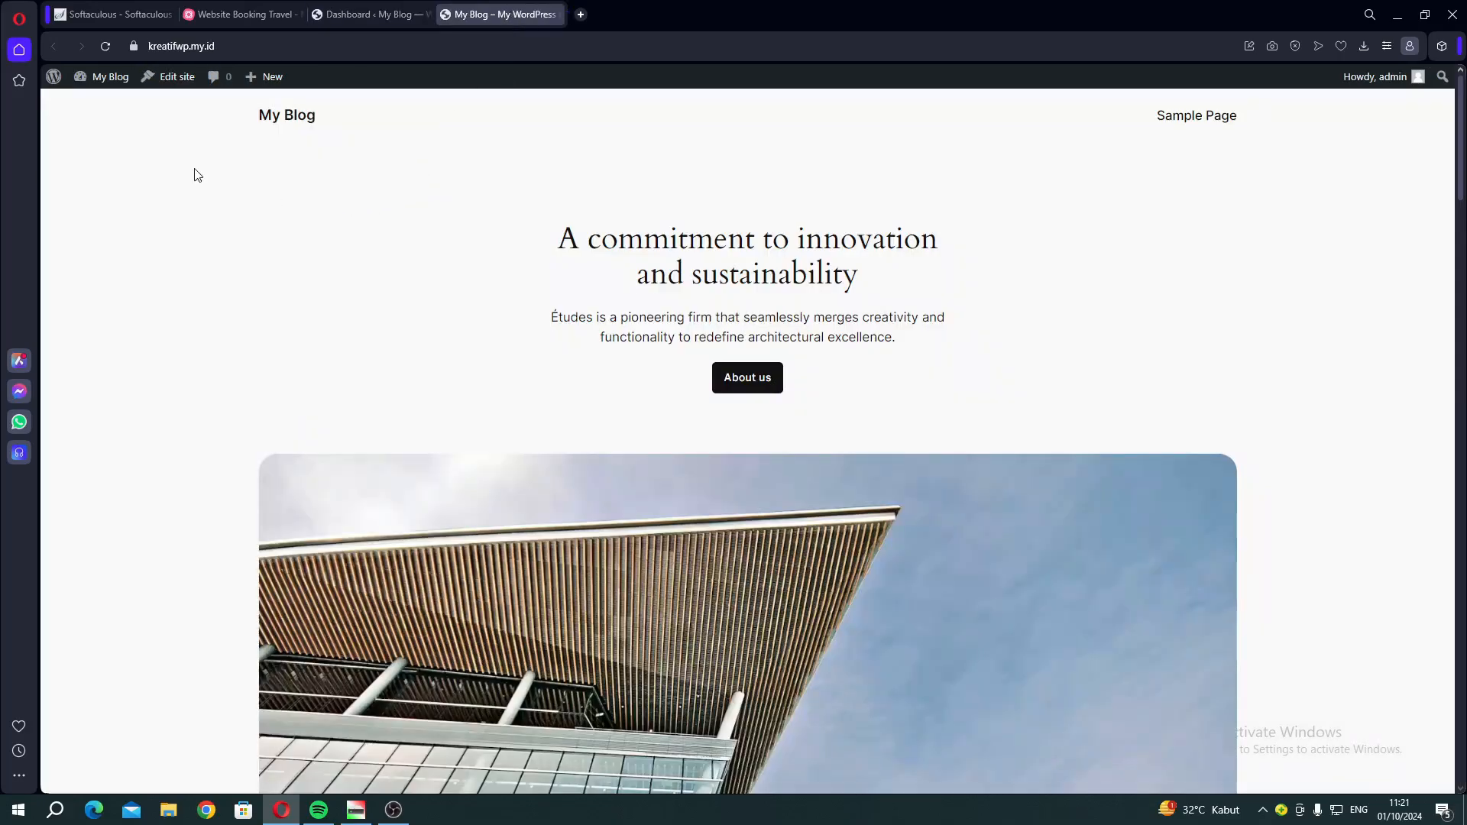
pyautogui.click(99, 51)
pyautogui.scroll(-1, 1154, 394)
pyautogui.scroll(-20, 1154, 394)
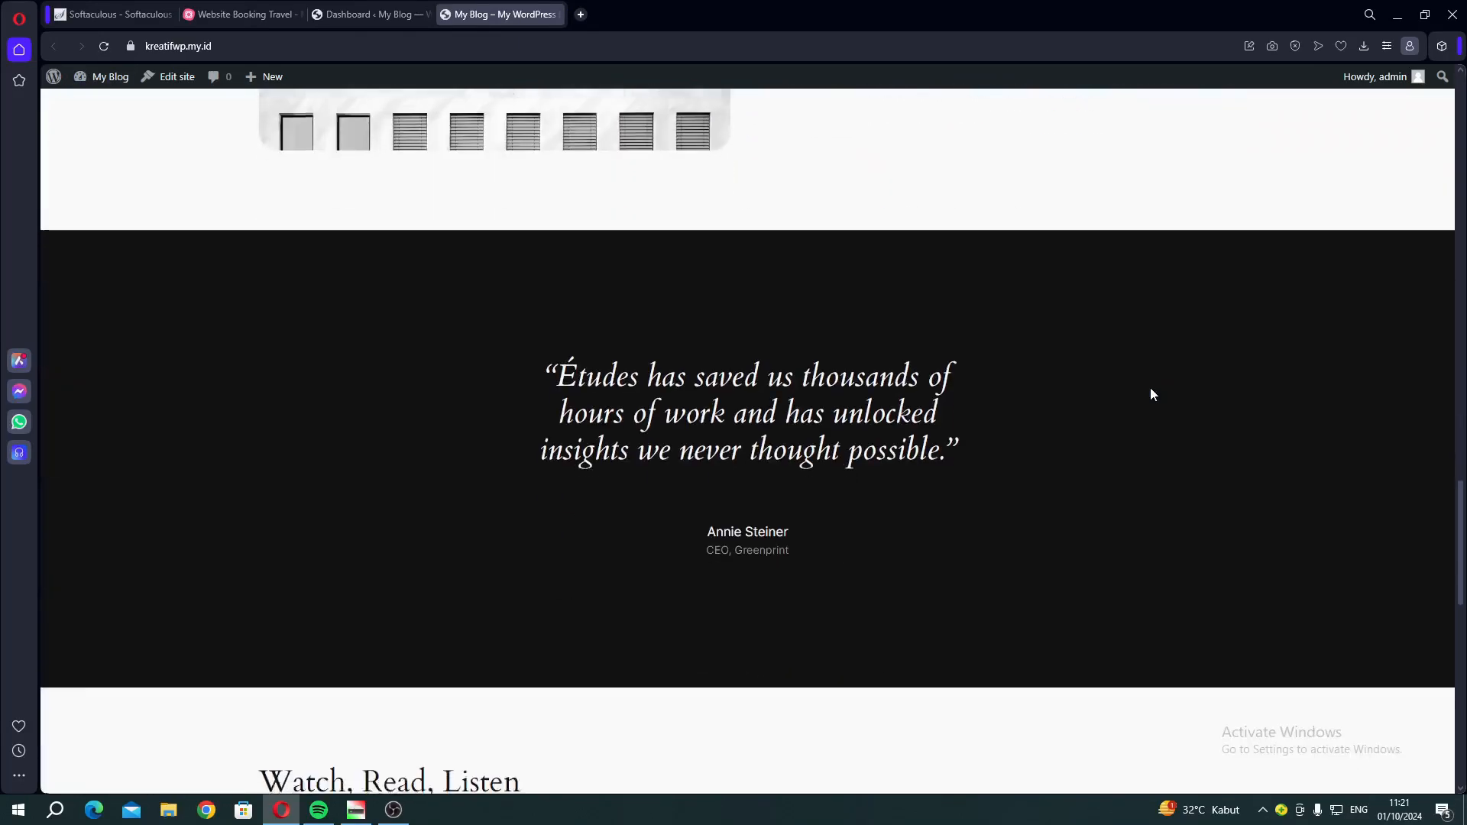
pyautogui.scroll(-5, 1154, 394)
pyautogui.scroll(15, 1154, 394)
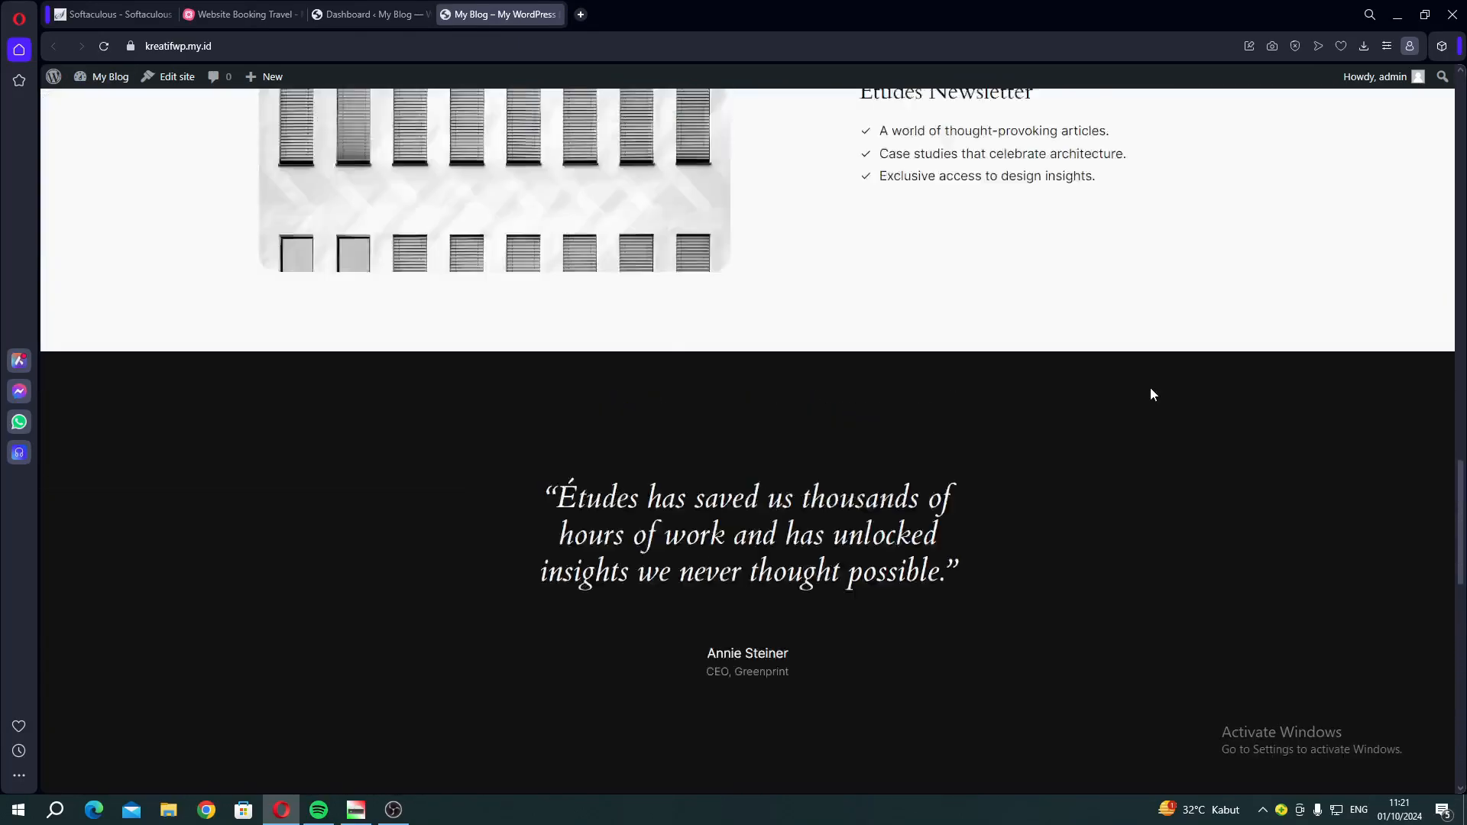
pyautogui.scroll(10, 1154, 394)
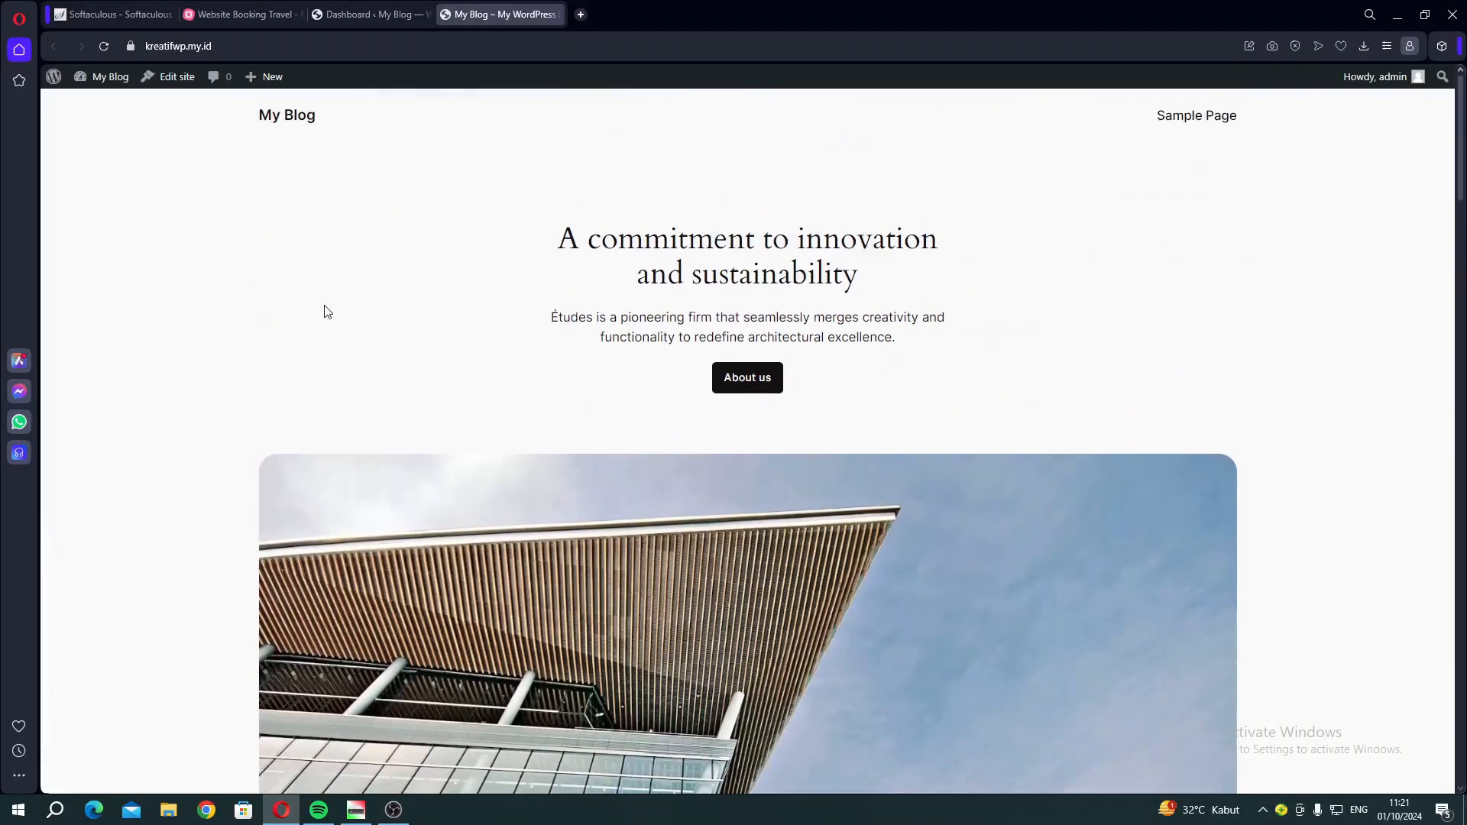
# From the site's dashboard, upload the downloaded plugin file wpvivid-backuprestore.0.9.106 (1) (1).zip and install it
pyautogui.click(342, 15)
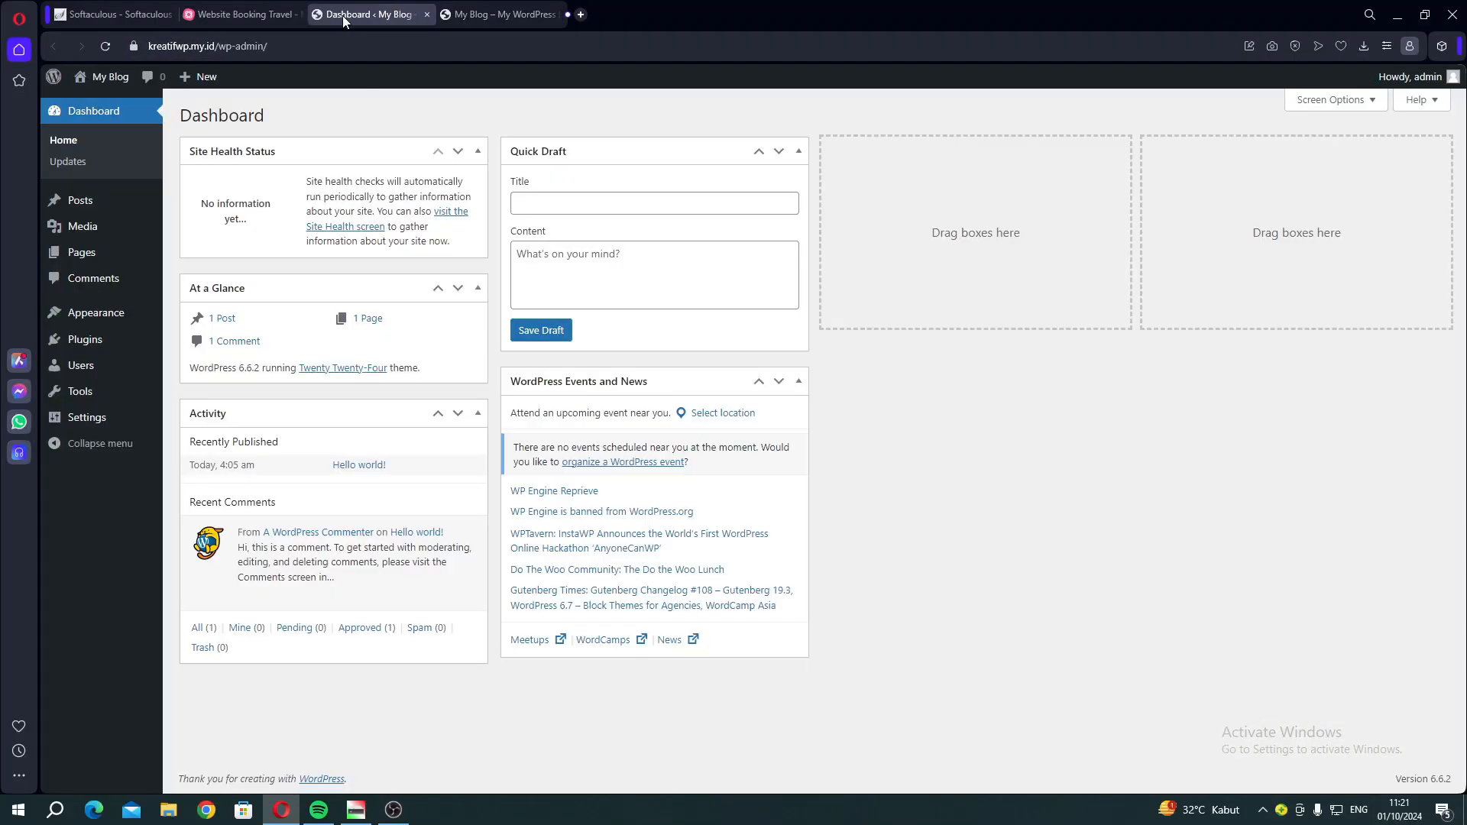
pyautogui.moveTo(107, 344)
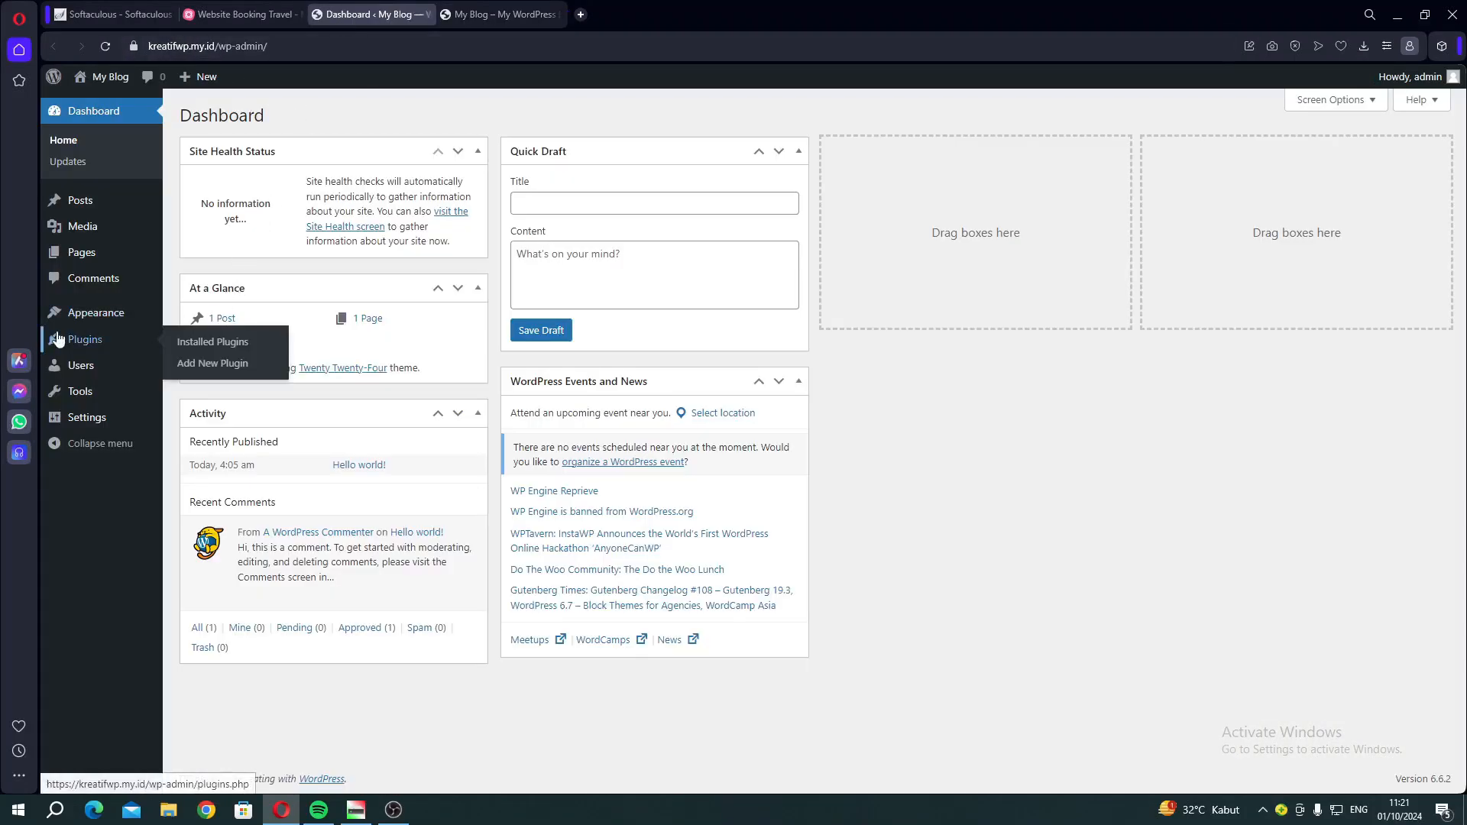
pyautogui.click(205, 362)
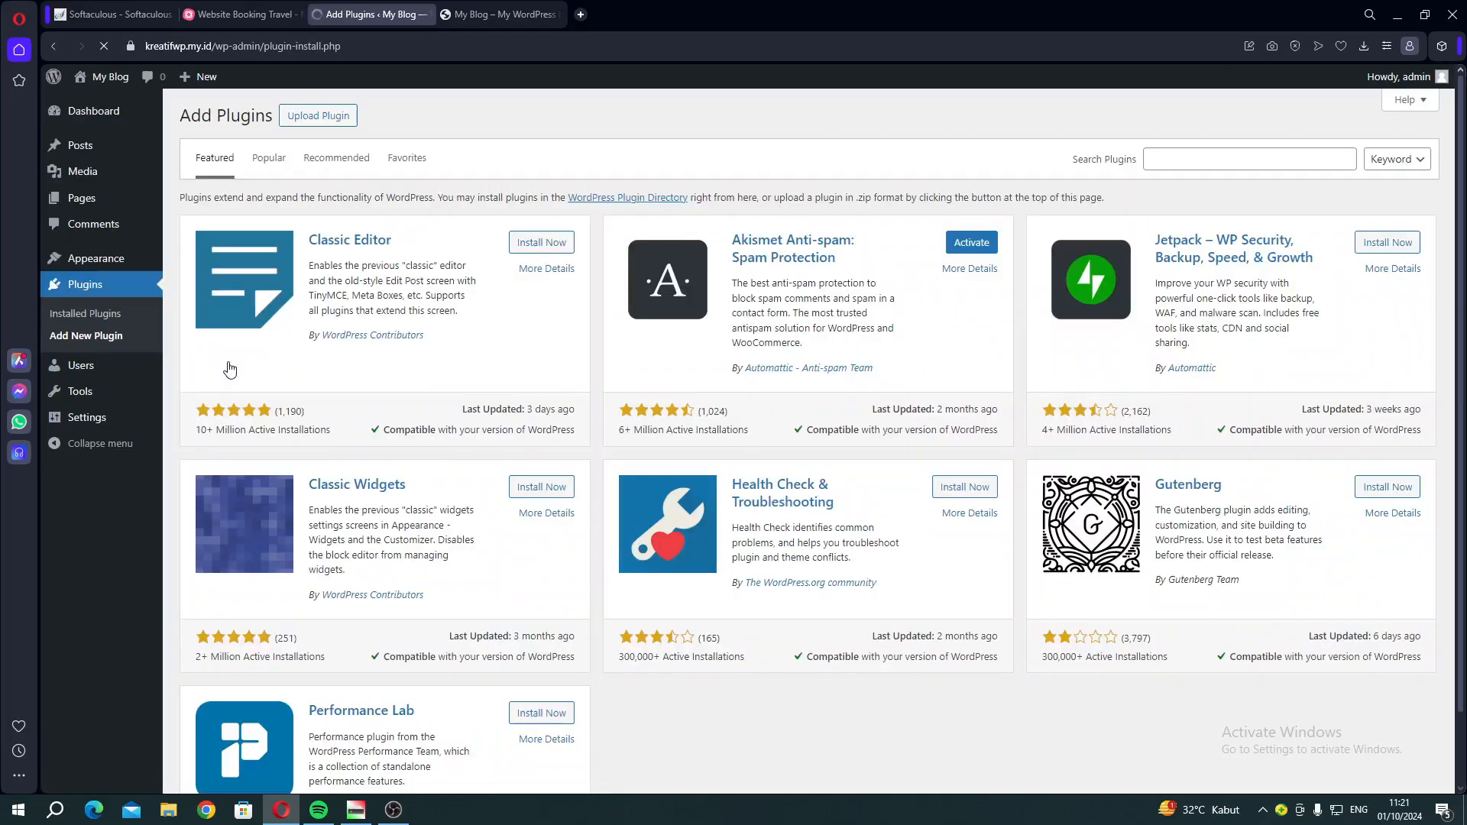
pyautogui.click(284, 119)
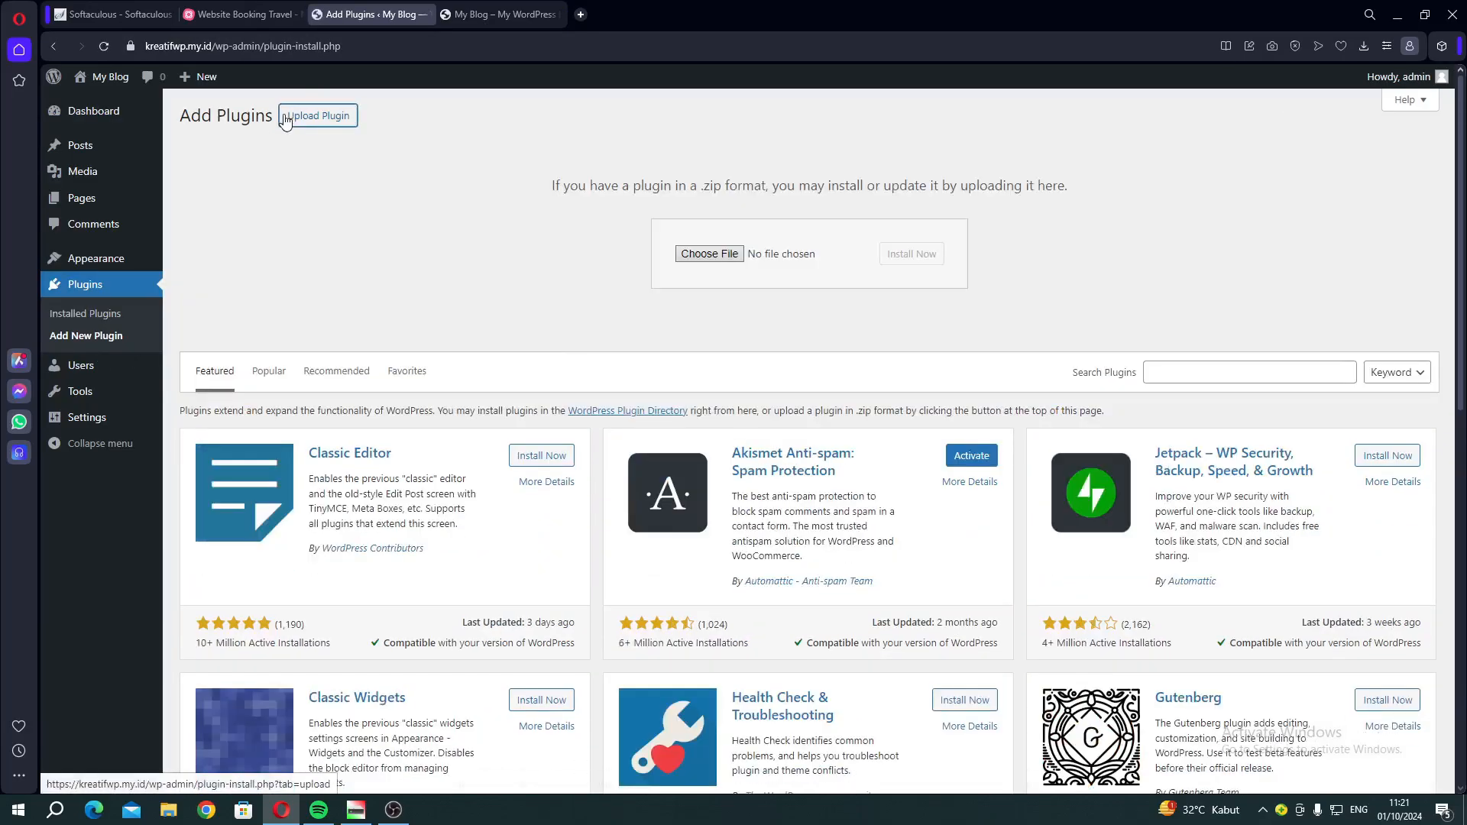
pyautogui.click(1363, 47)
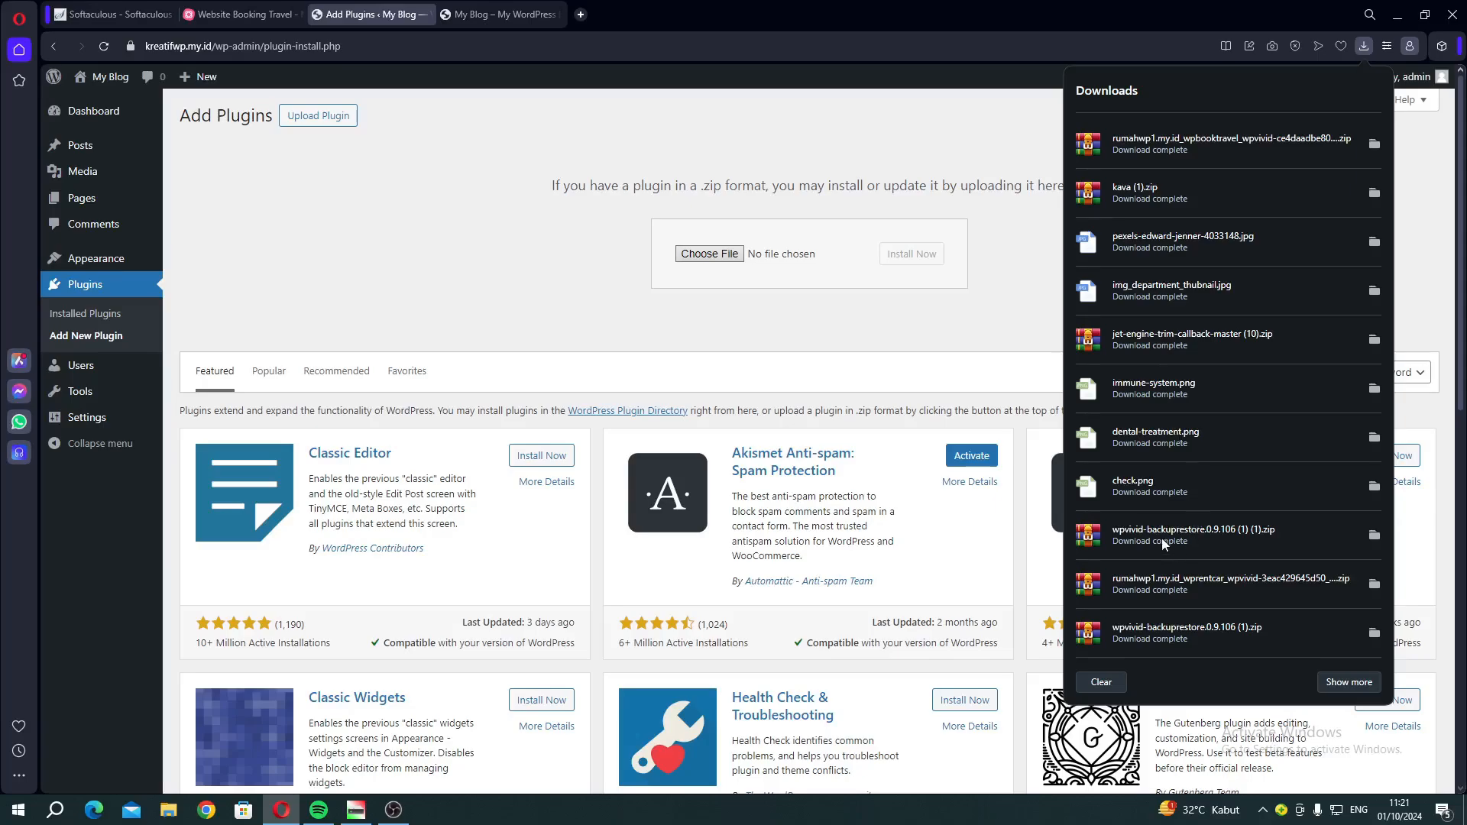
pyautogui.moveTo(1161, 538); pyautogui.dragTo(793, 260)
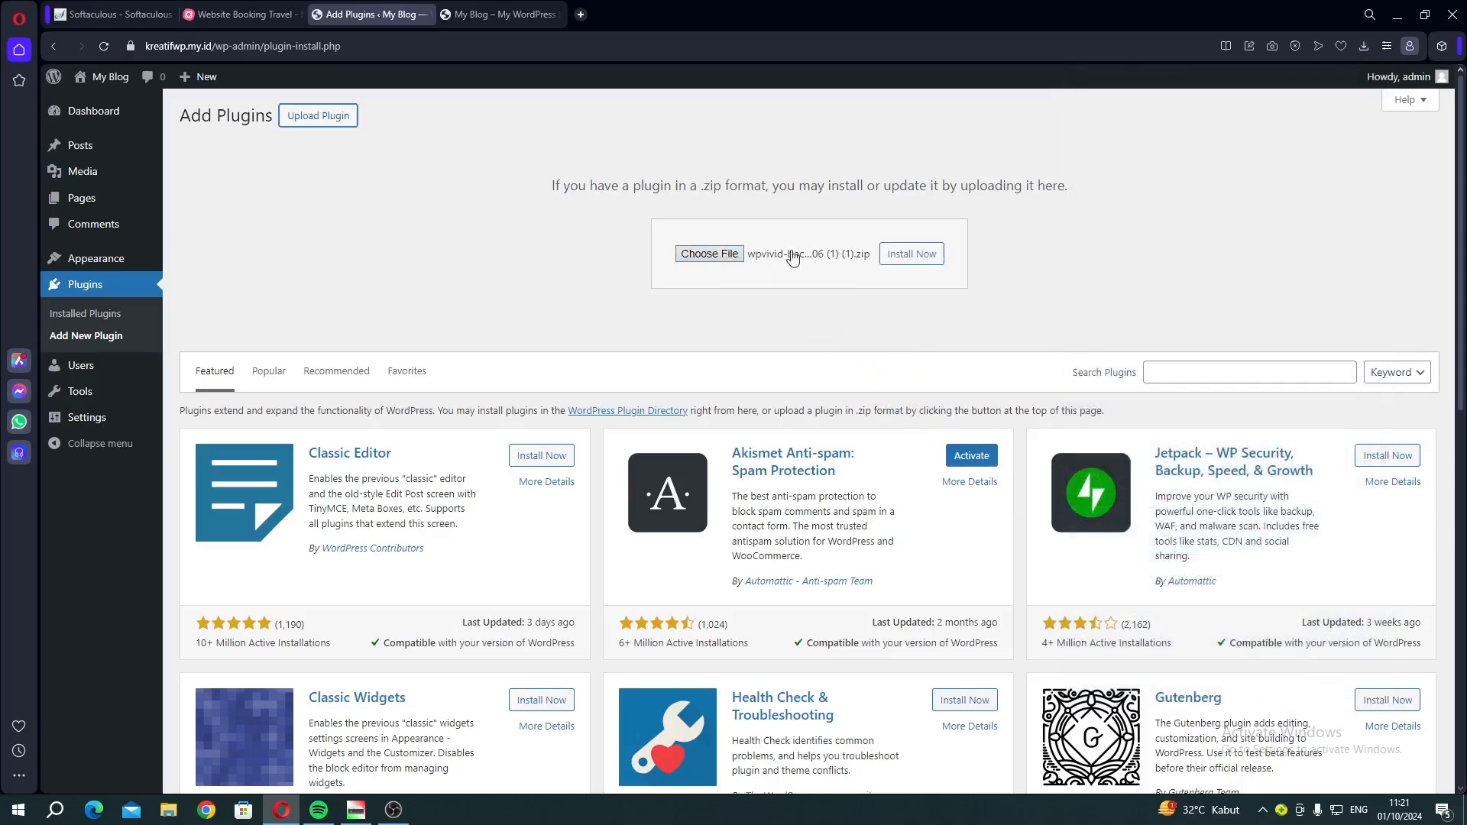
pyautogui.click(922, 263)
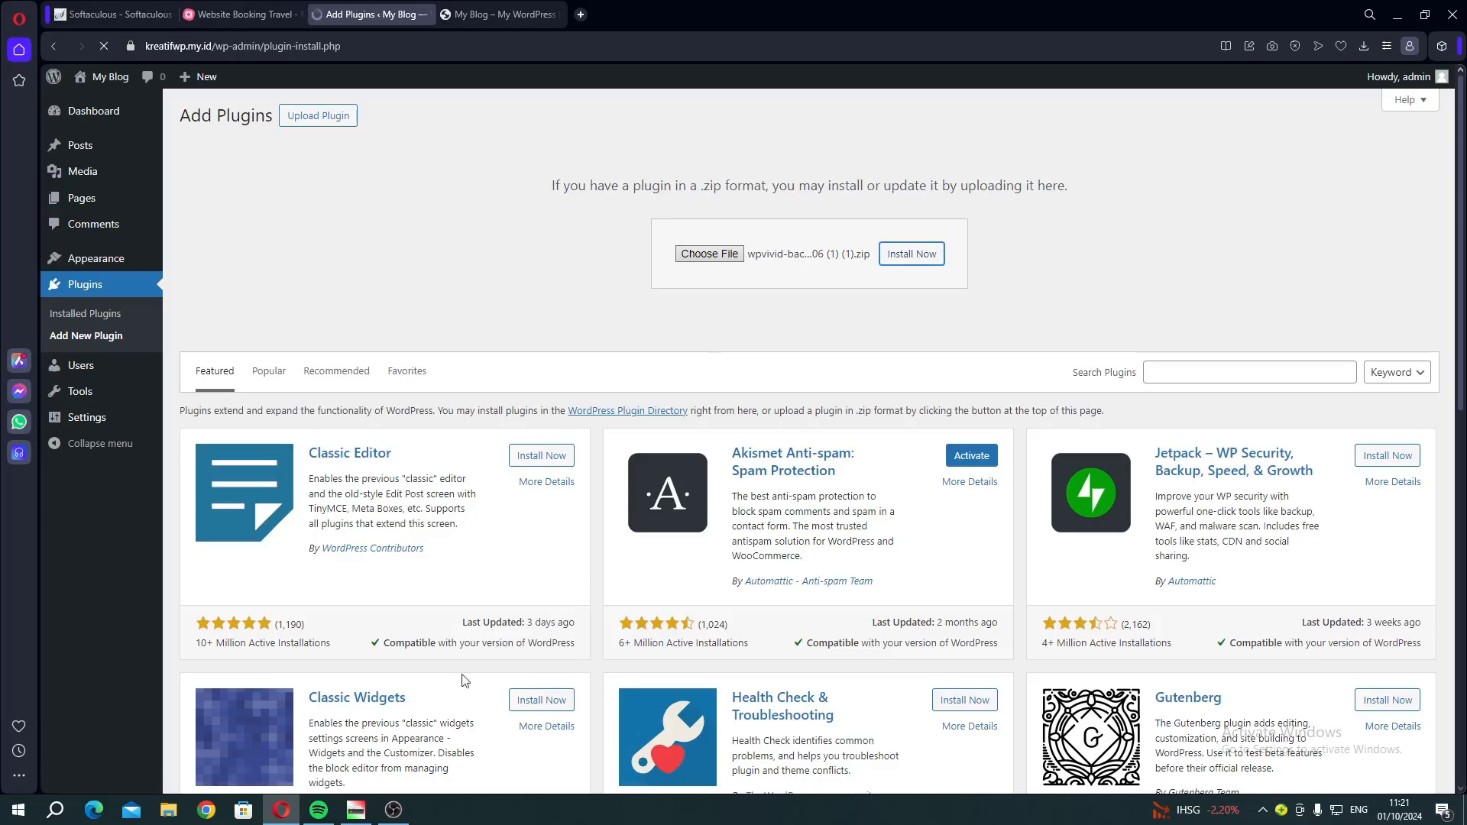
pyautogui.click(392, 811)
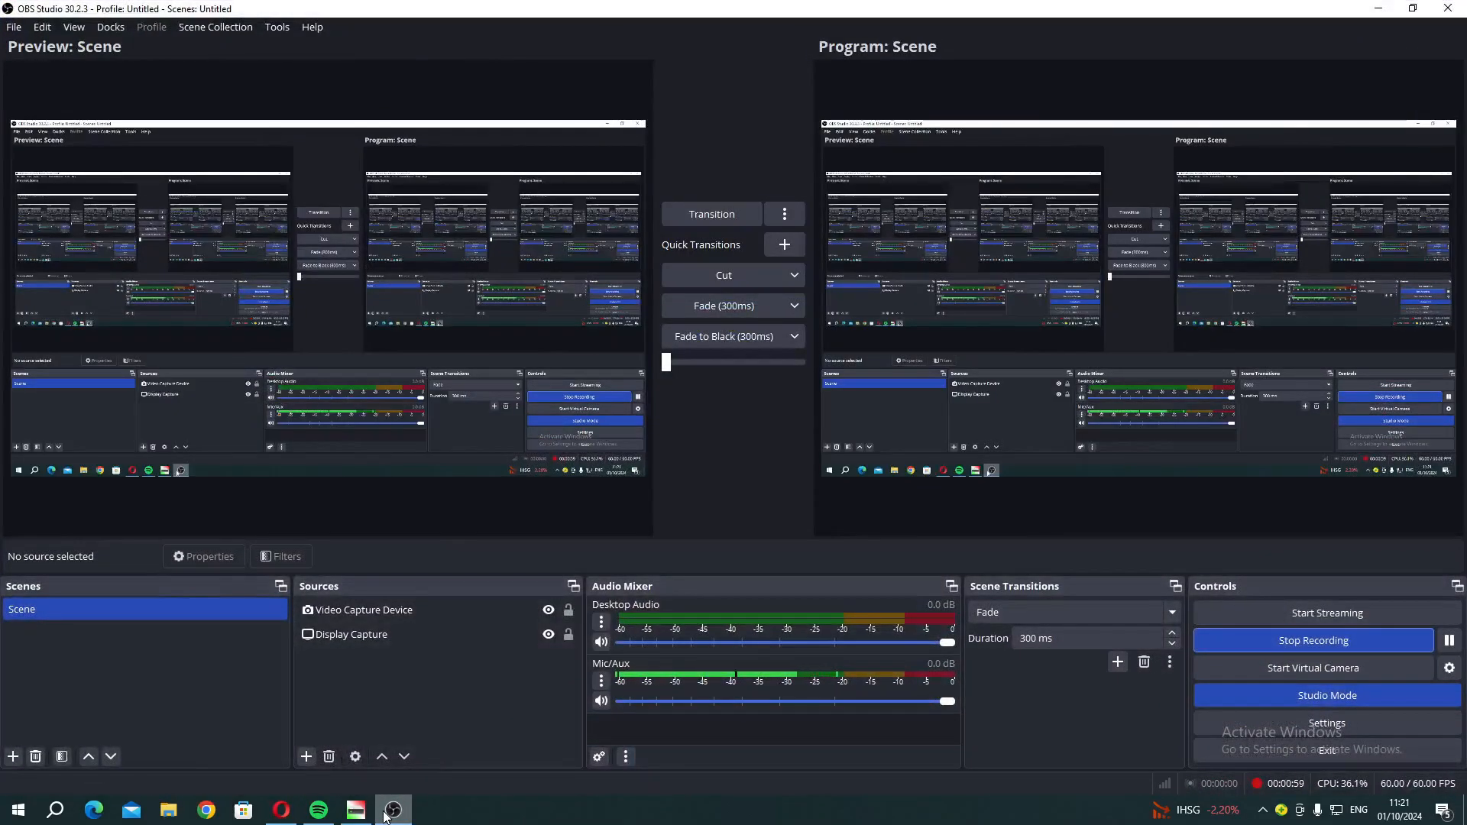
pyautogui.click(392, 811)
pyautogui.click(392, 812)
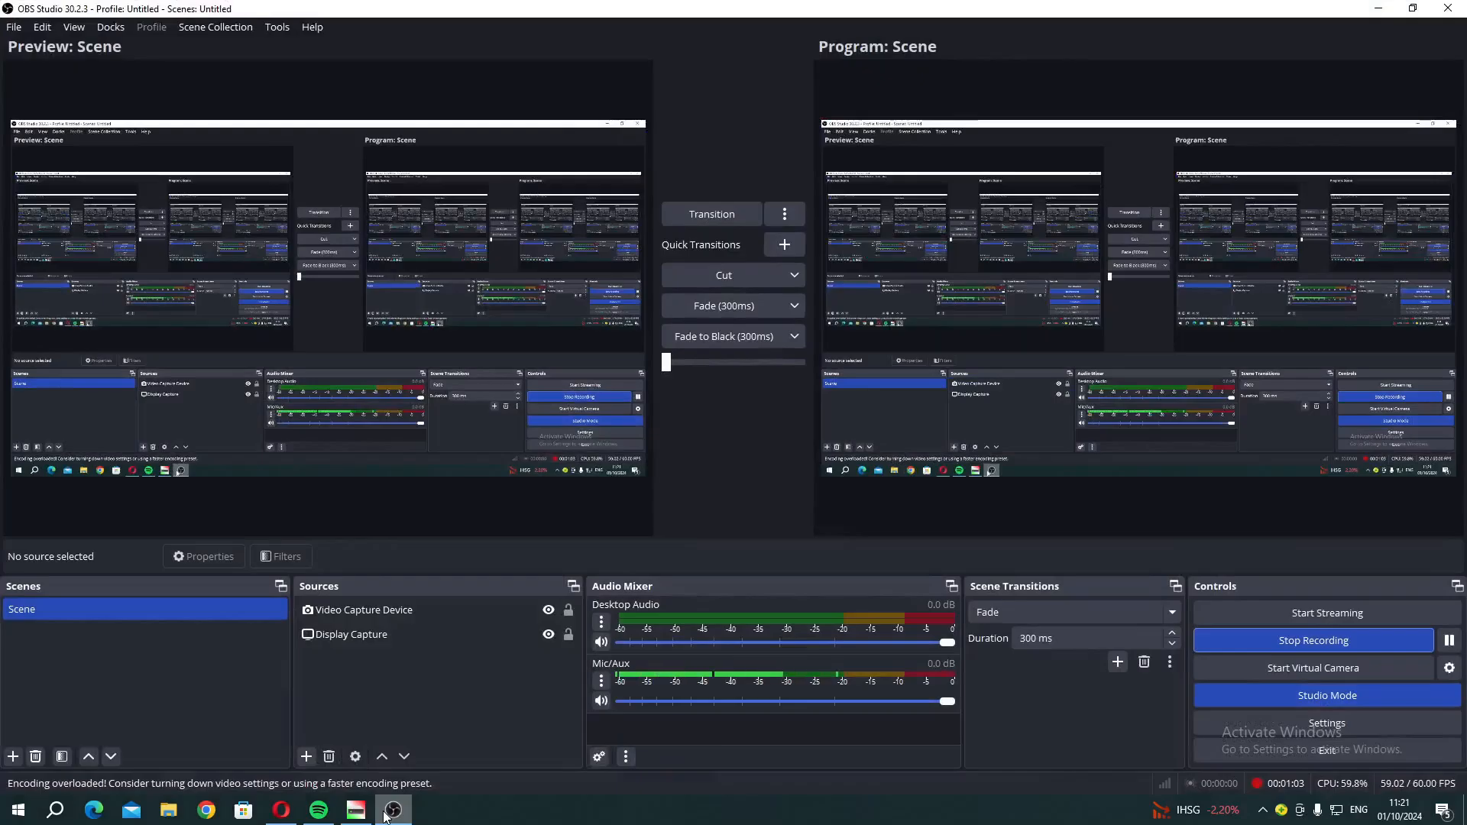
pyautogui.click(386, 813)
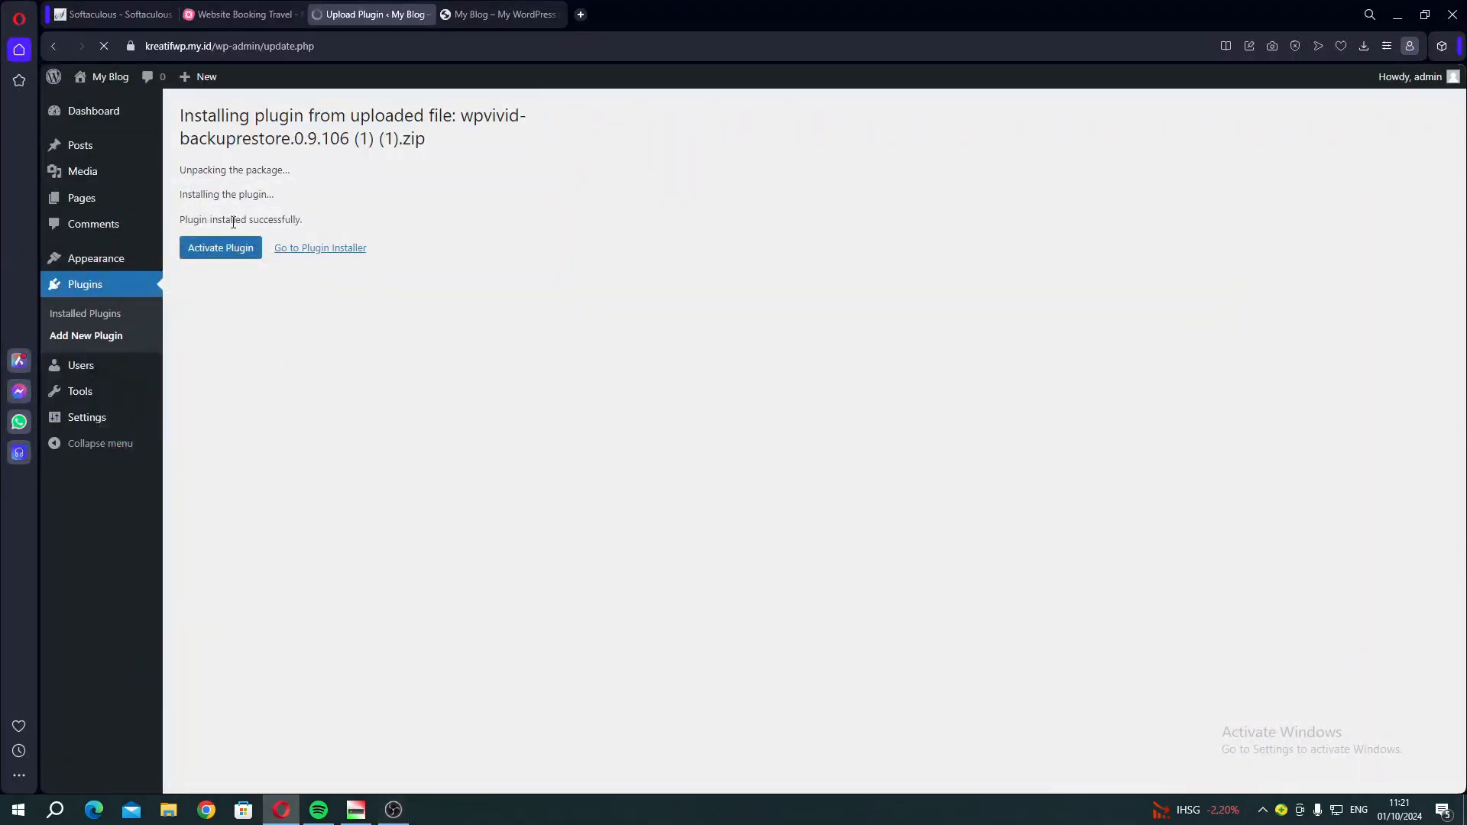
# Activate the WPvivid plugin and upload the downloaded rumahwp1.my.id_wpbooktravel backup zip to its backups
pyautogui.click(248, 254)
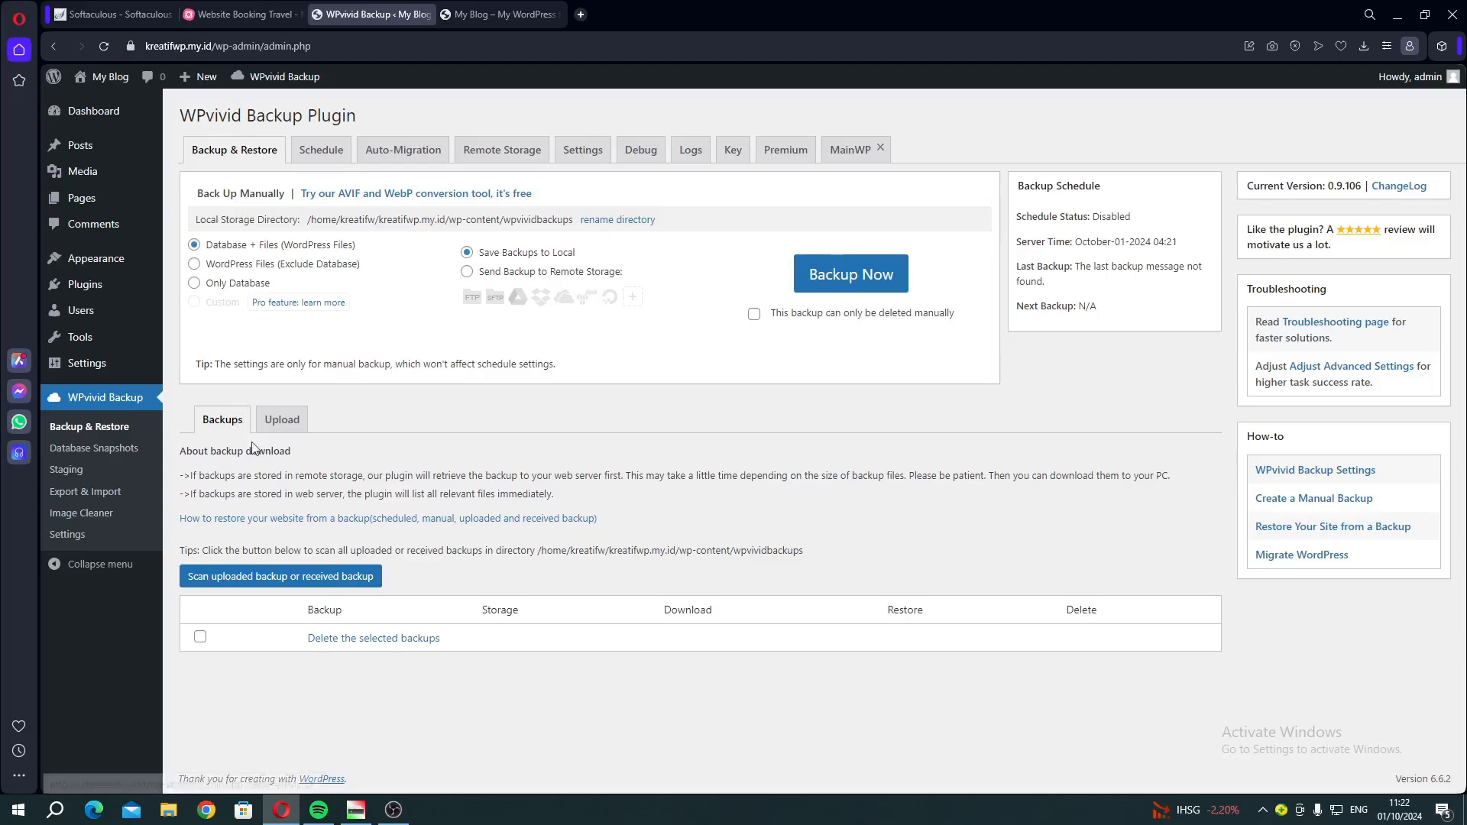
pyautogui.click(279, 425)
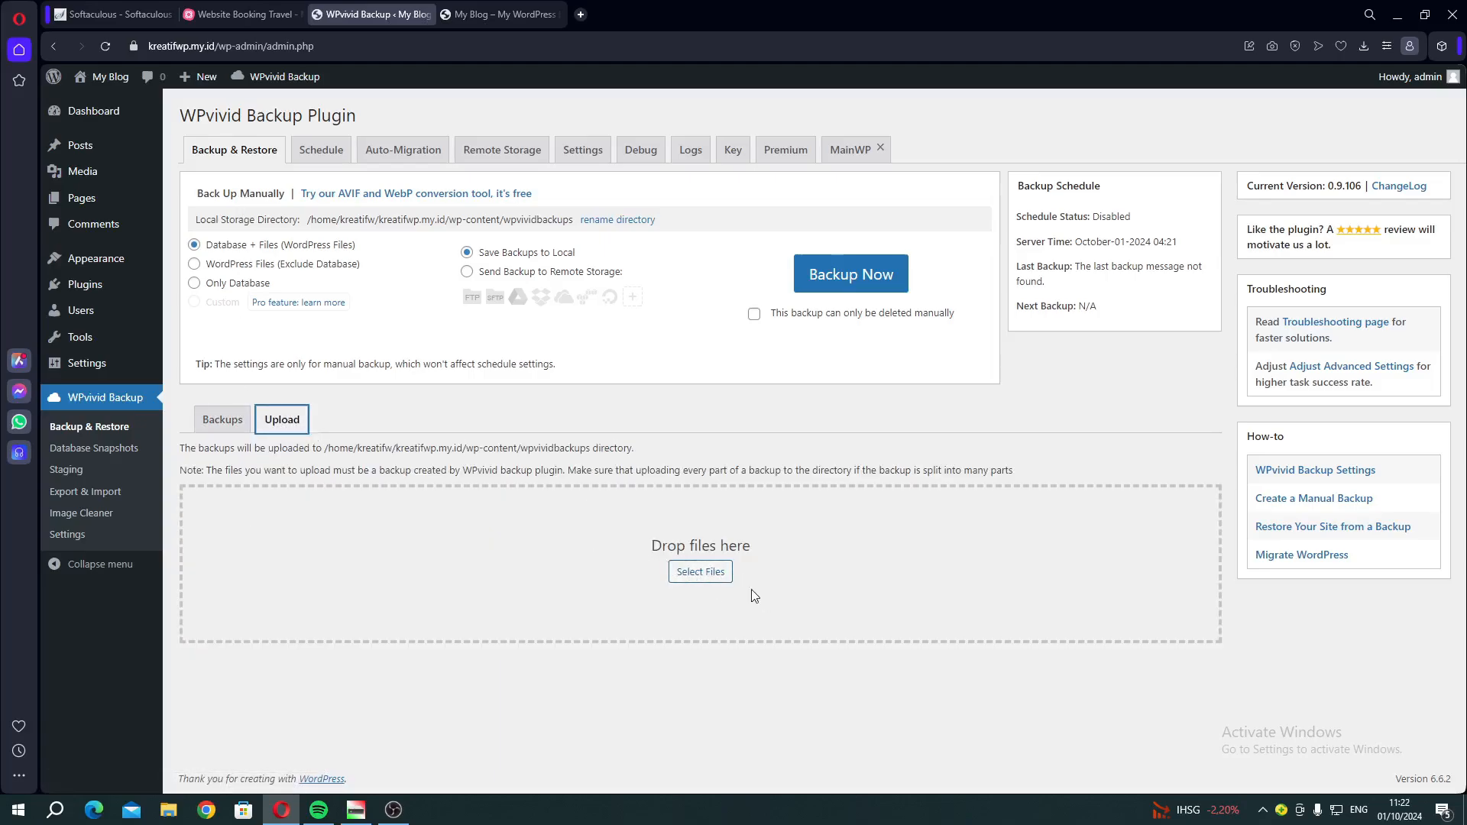
pyautogui.click(1358, 49)
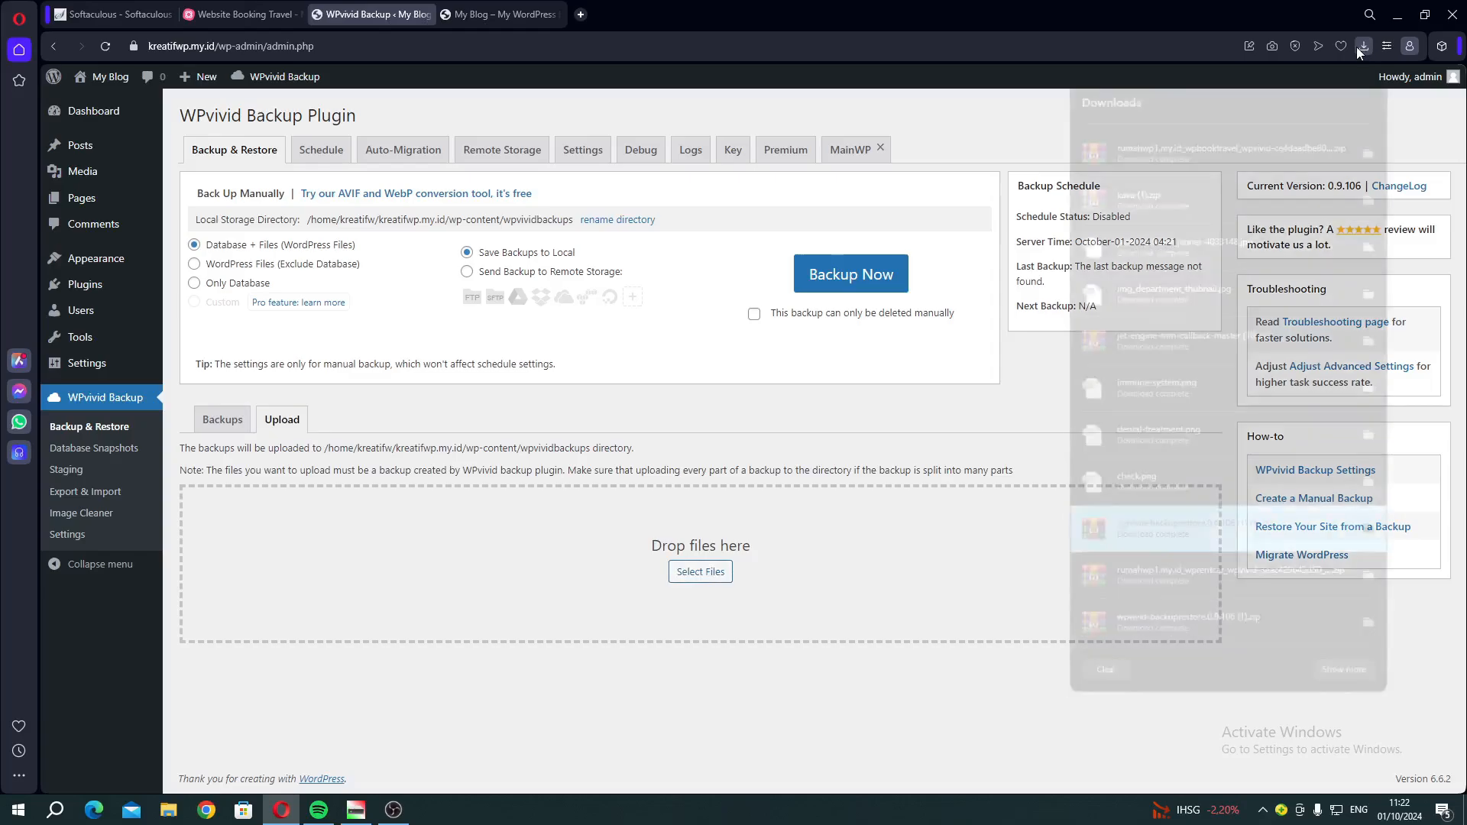
pyautogui.moveTo(1125, 153); pyautogui.dragTo(698, 573)
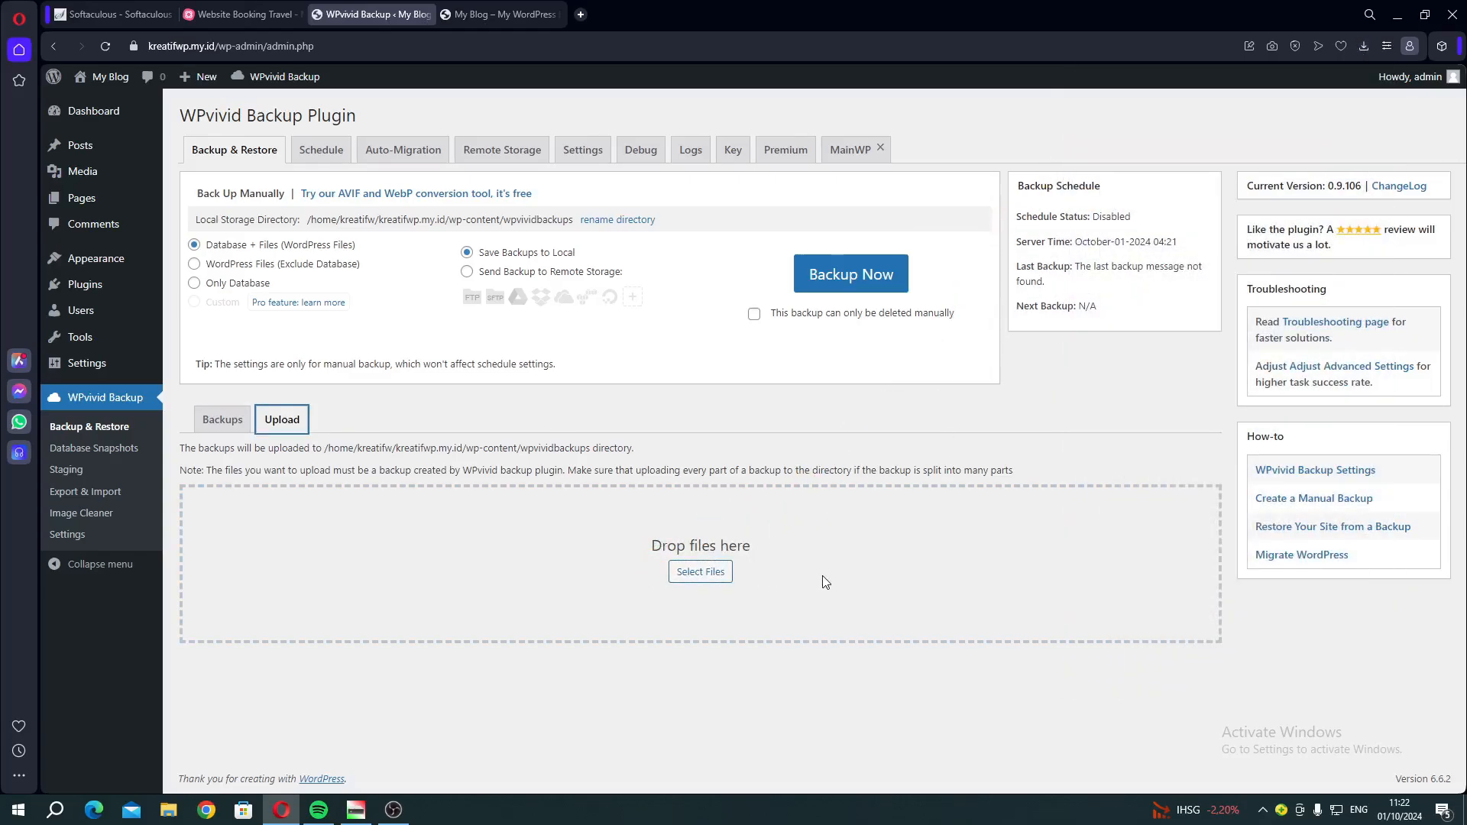
pyautogui.click(218, 705)
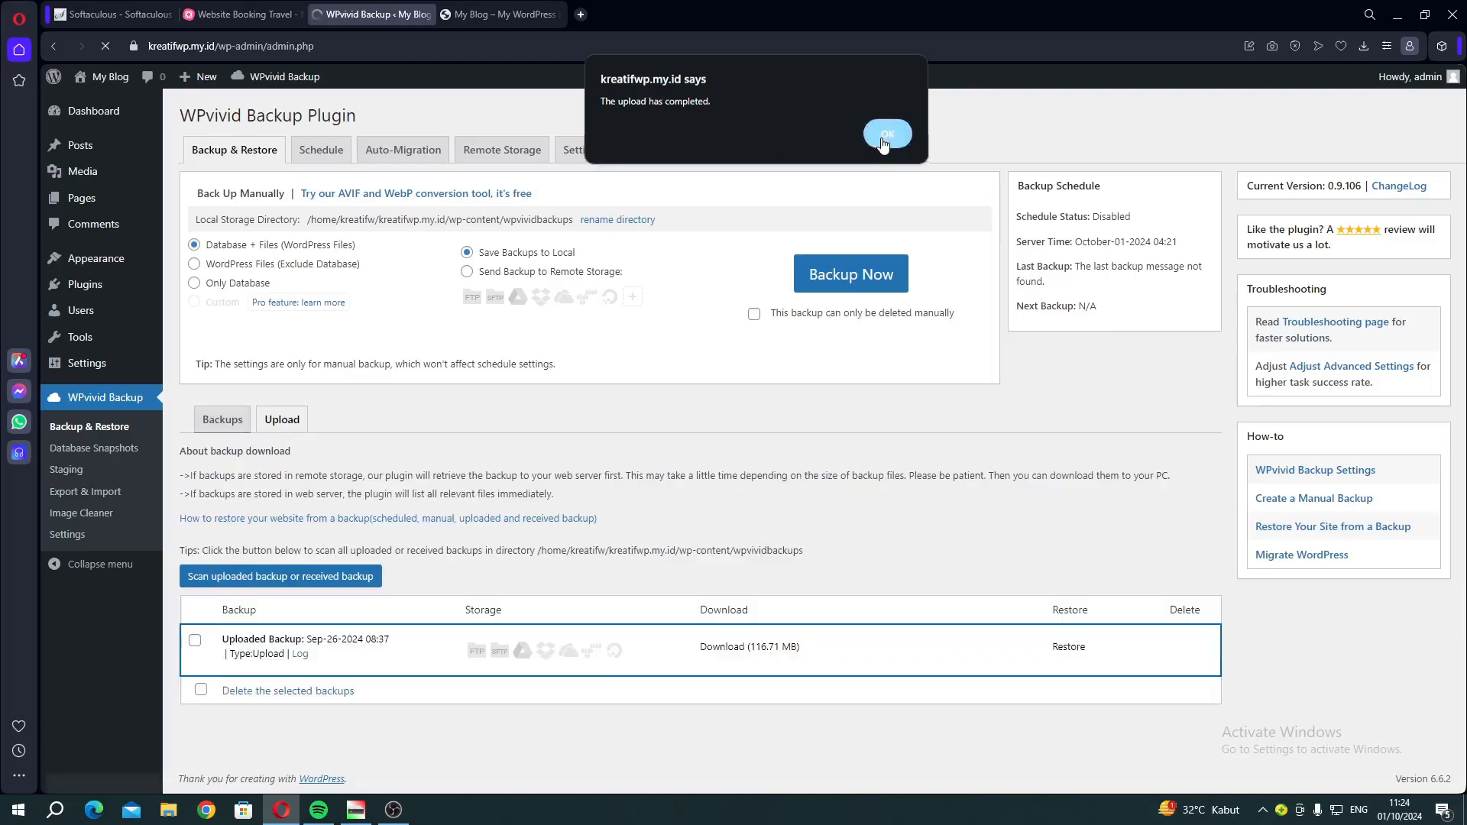
# Dismiss the upload notice and start restoring the uploaded Sep-26-2024 08:37 backup, agreeing to continue
pyautogui.click(886, 136)
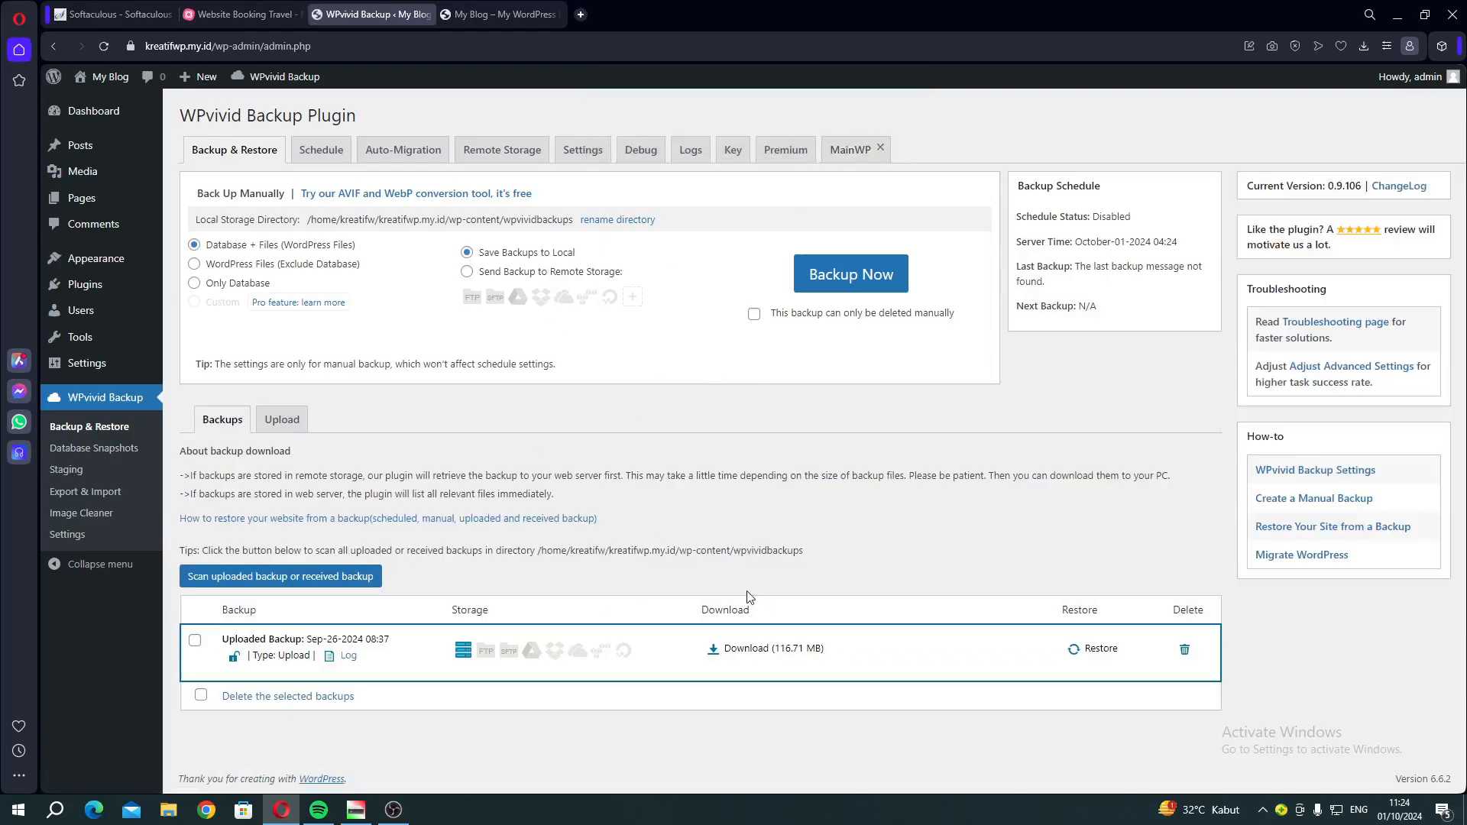
pyautogui.click(1095, 656)
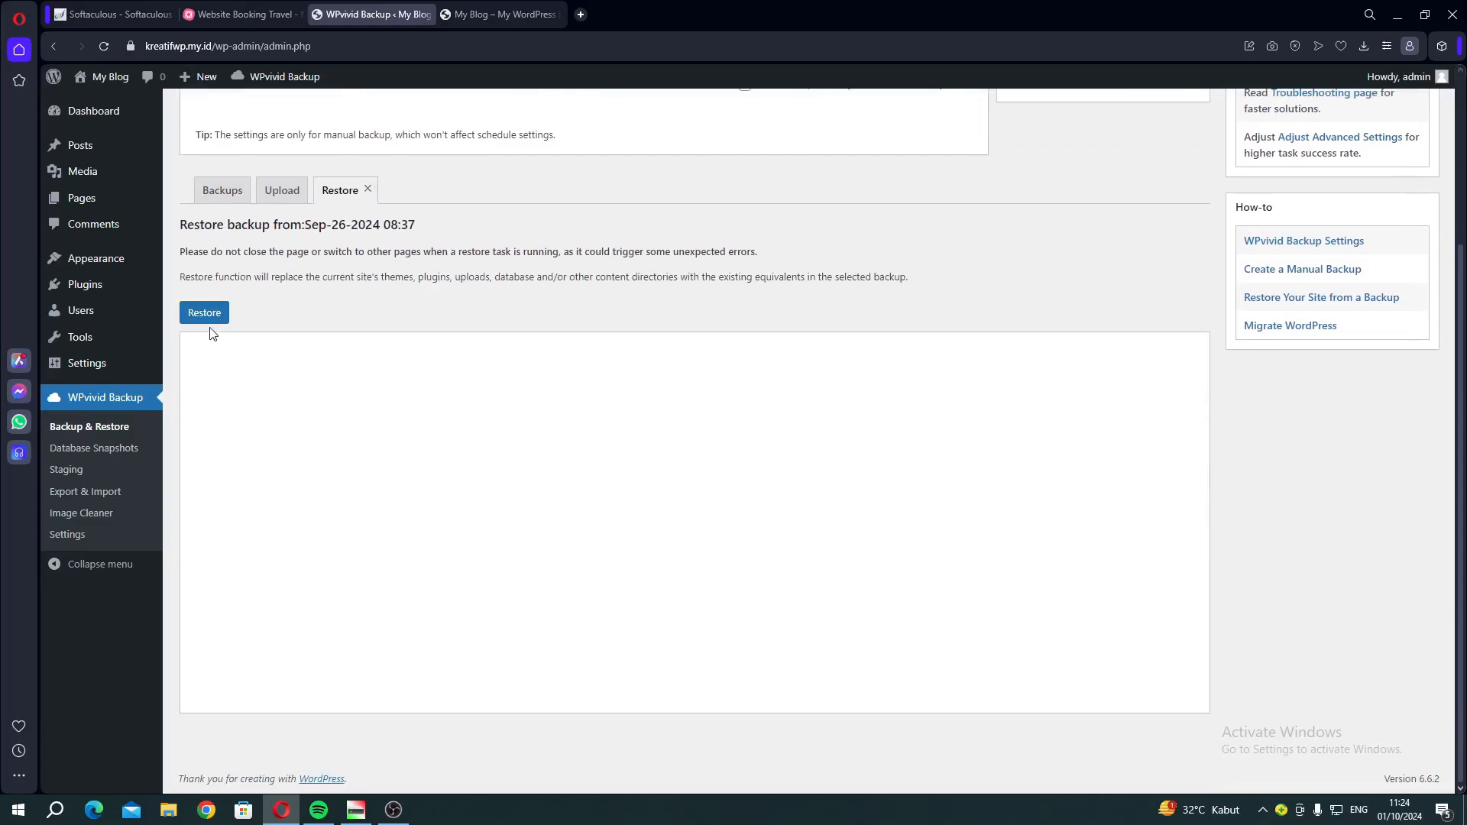
pyautogui.click(214, 325)
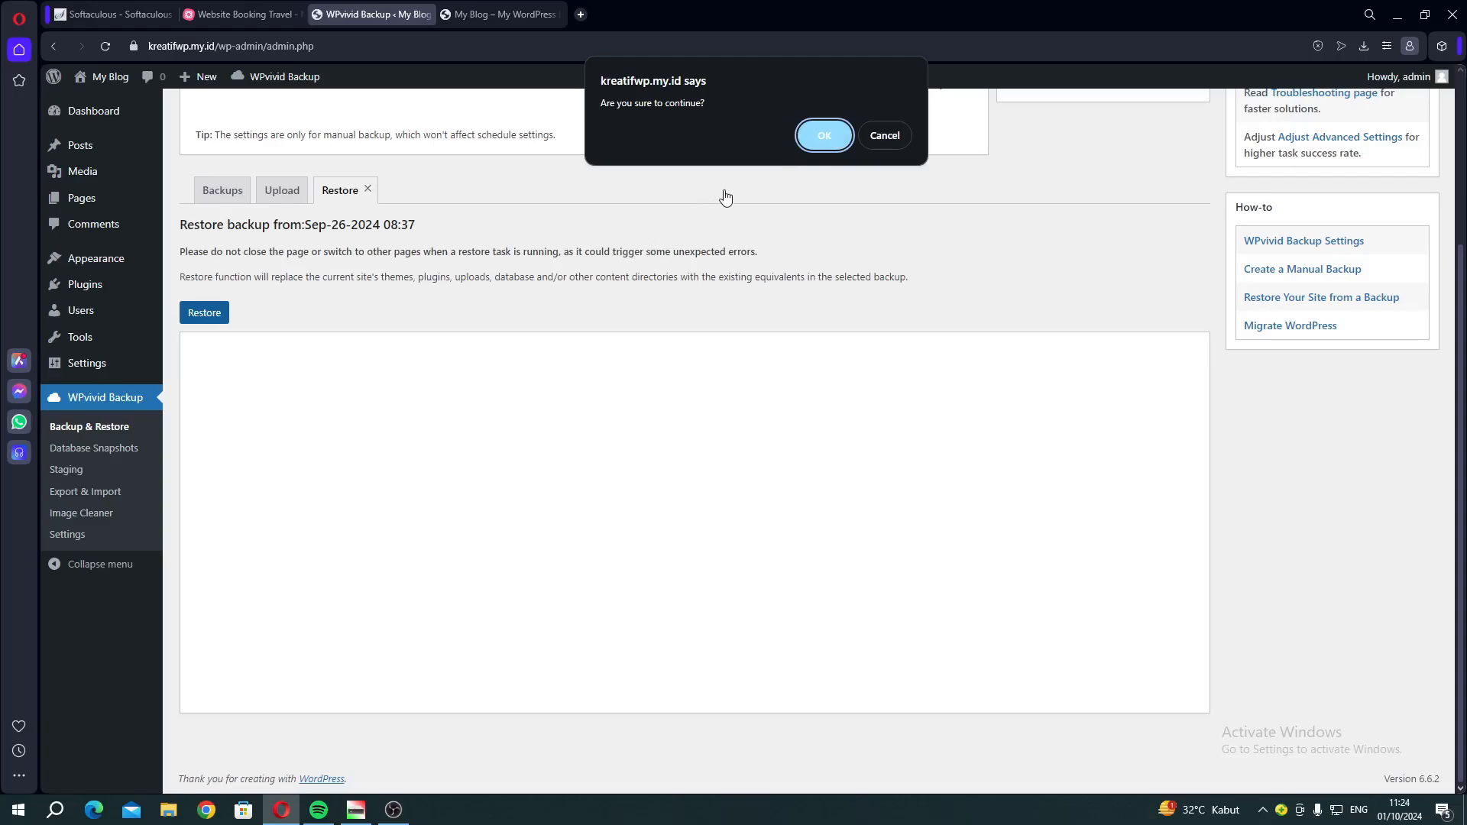
pyautogui.click(839, 136)
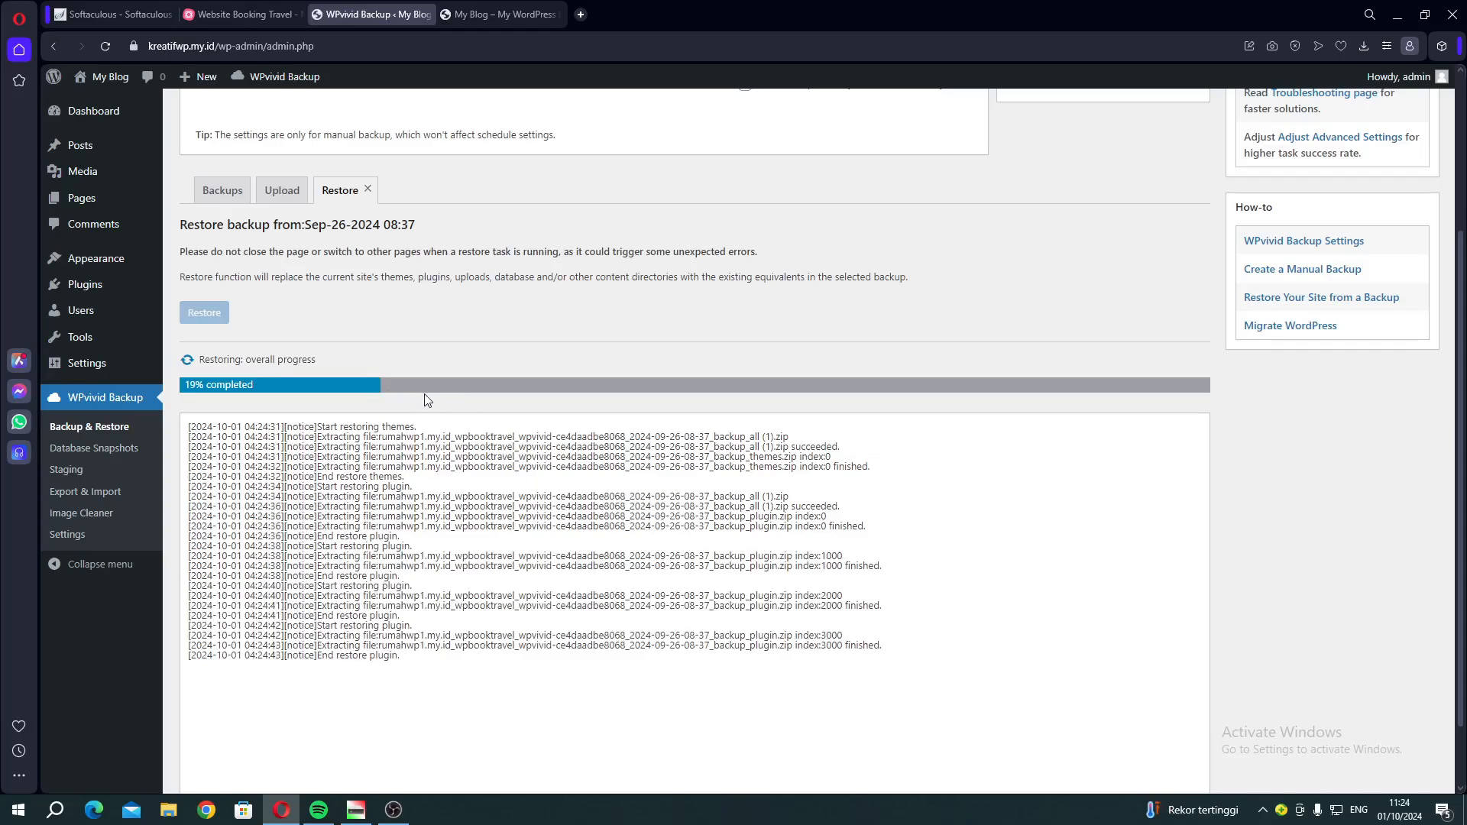
# Follow the restore progress and its log through to the end and dismiss the completion message
pyautogui.scroll(-1, 427, 400)
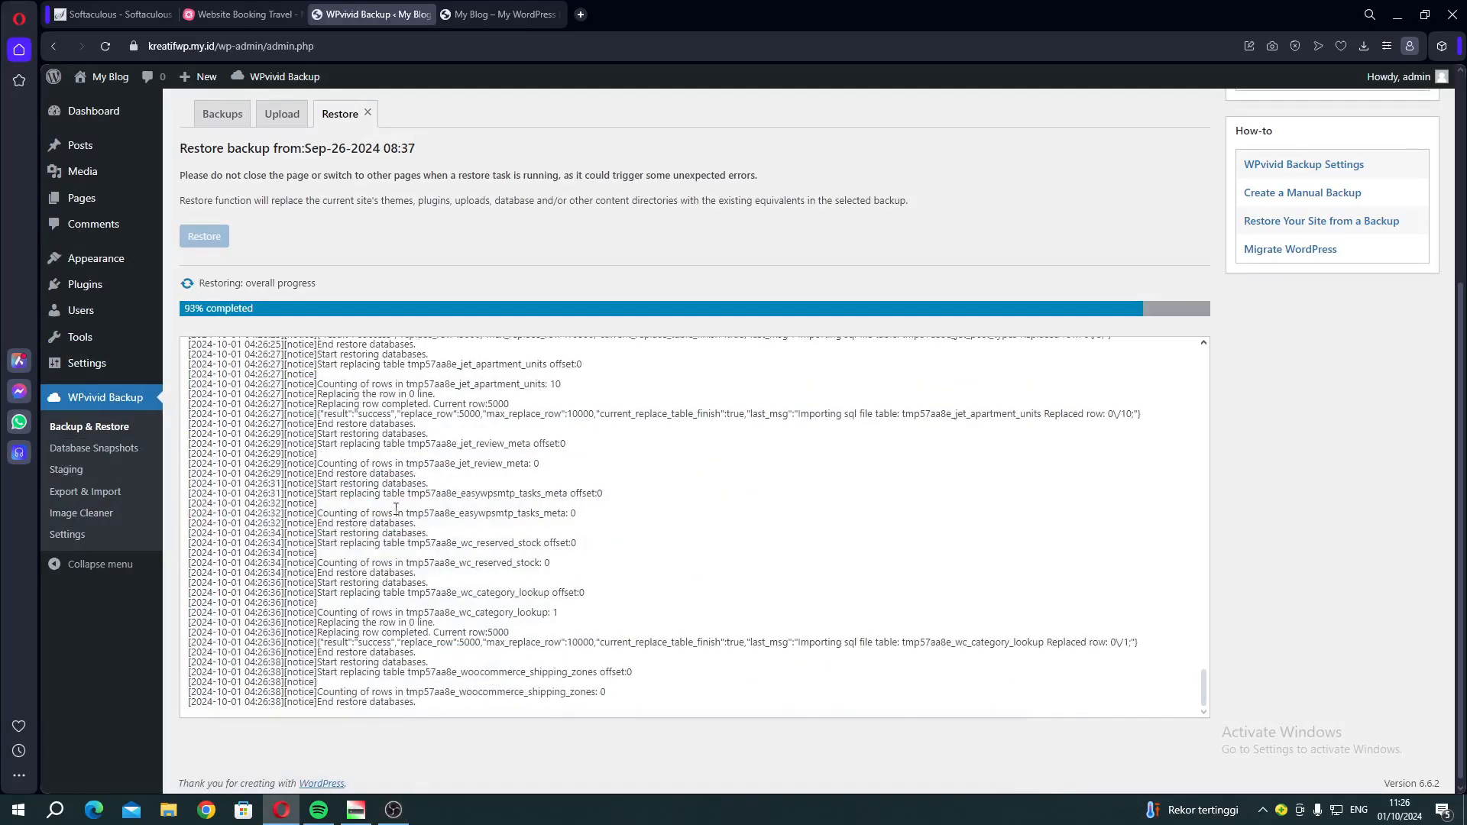
pyautogui.moveTo(396, 508); pyautogui.dragTo(438, 537)
pyautogui.click(465, 516)
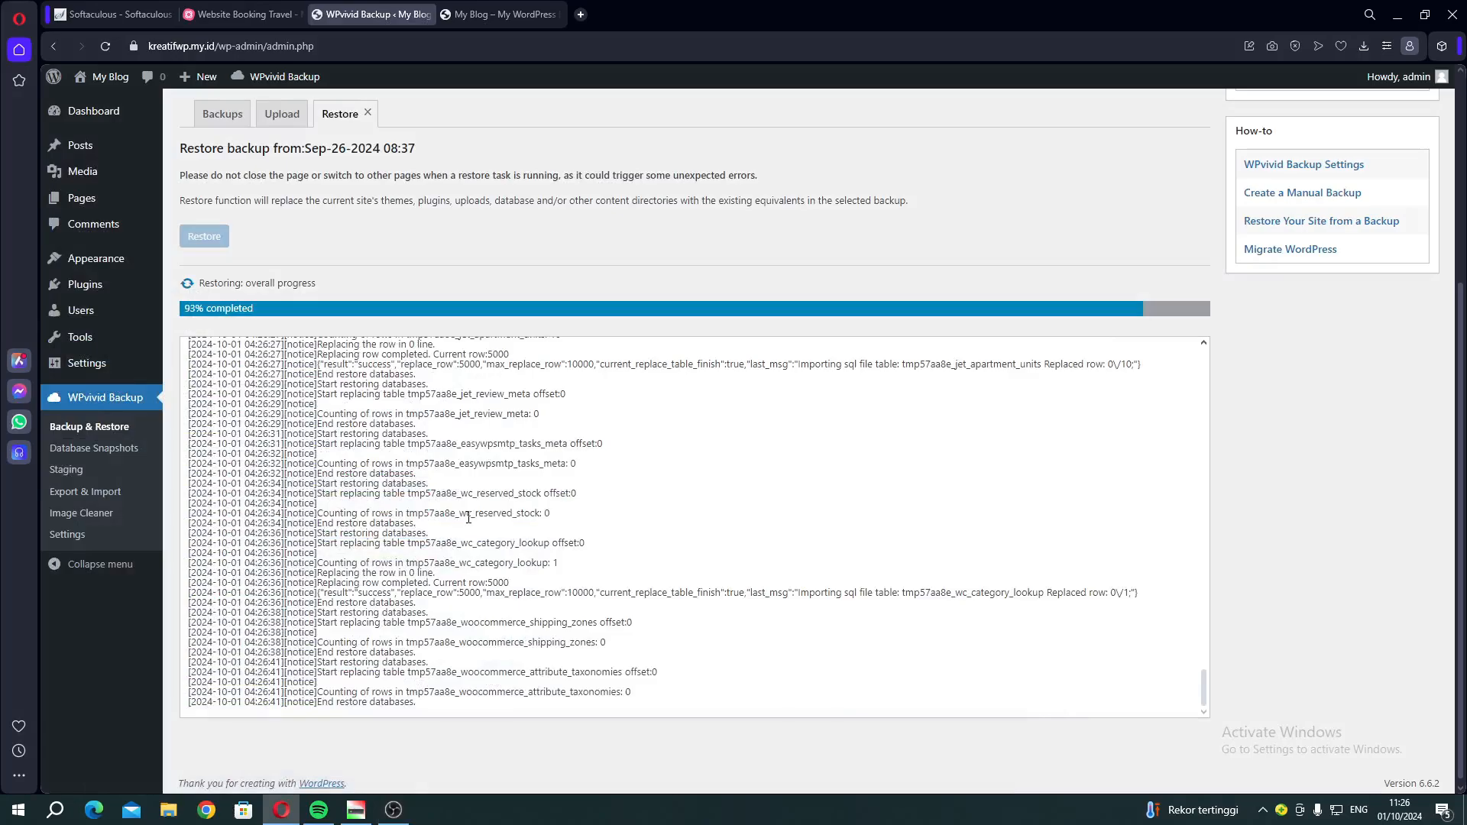
pyautogui.scroll(1, 470, 524)
pyautogui.scroll(2, 468, 518)
pyautogui.scroll(-3, 468, 517)
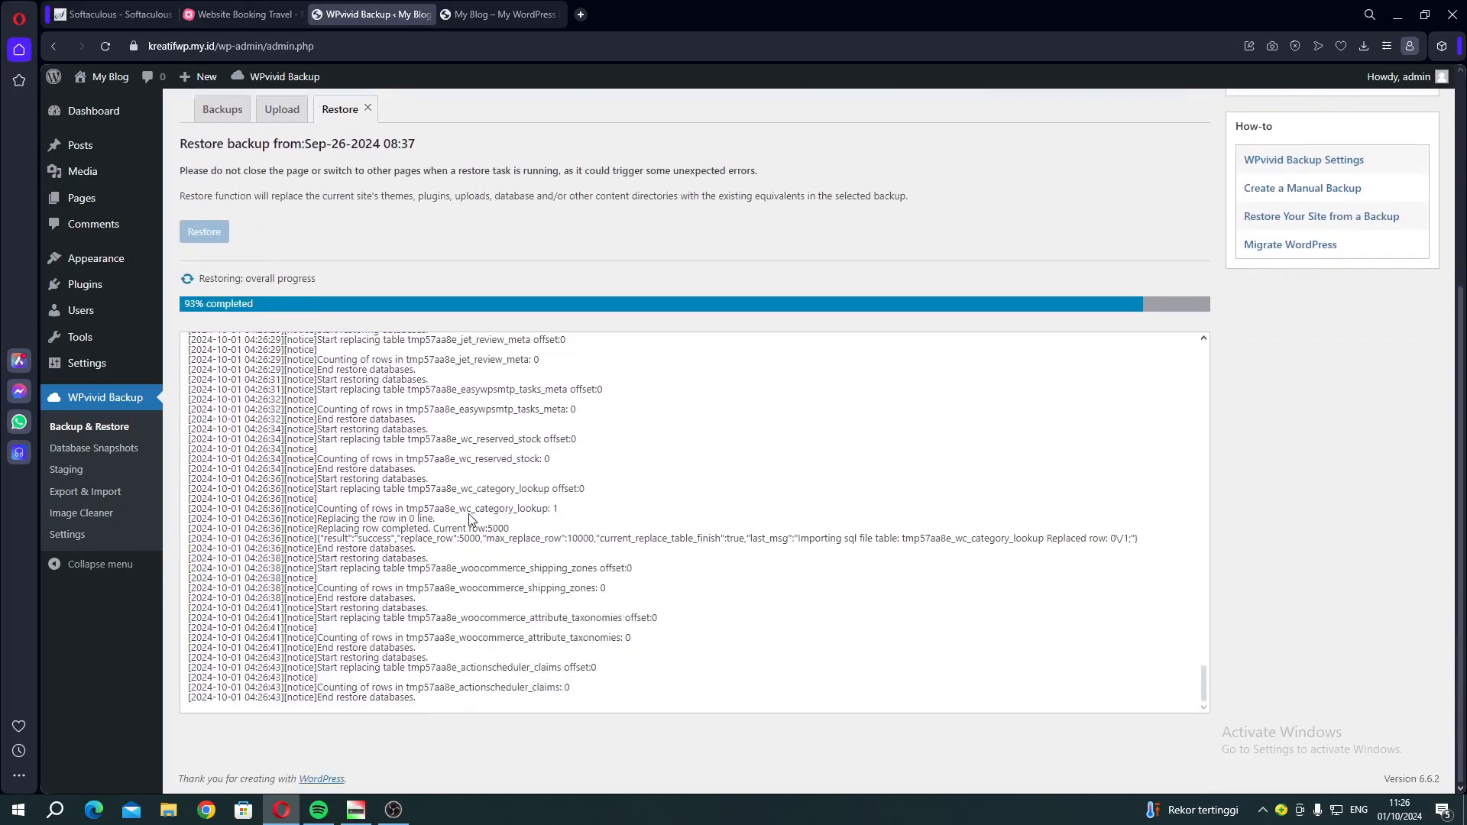
pyautogui.scroll(1, 484, 503)
pyautogui.scroll(8, 484, 504)
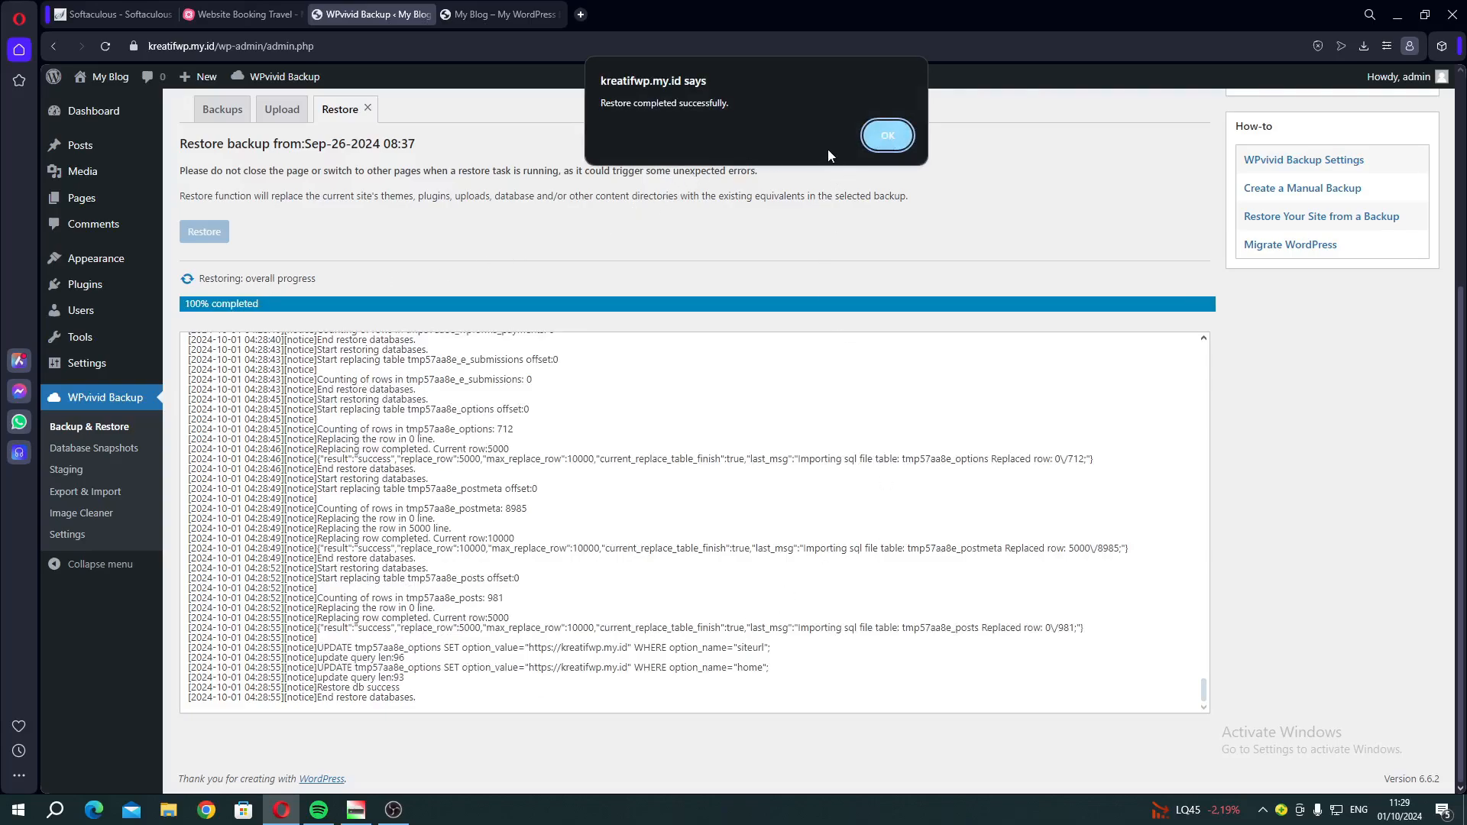
pyautogui.click(889, 136)
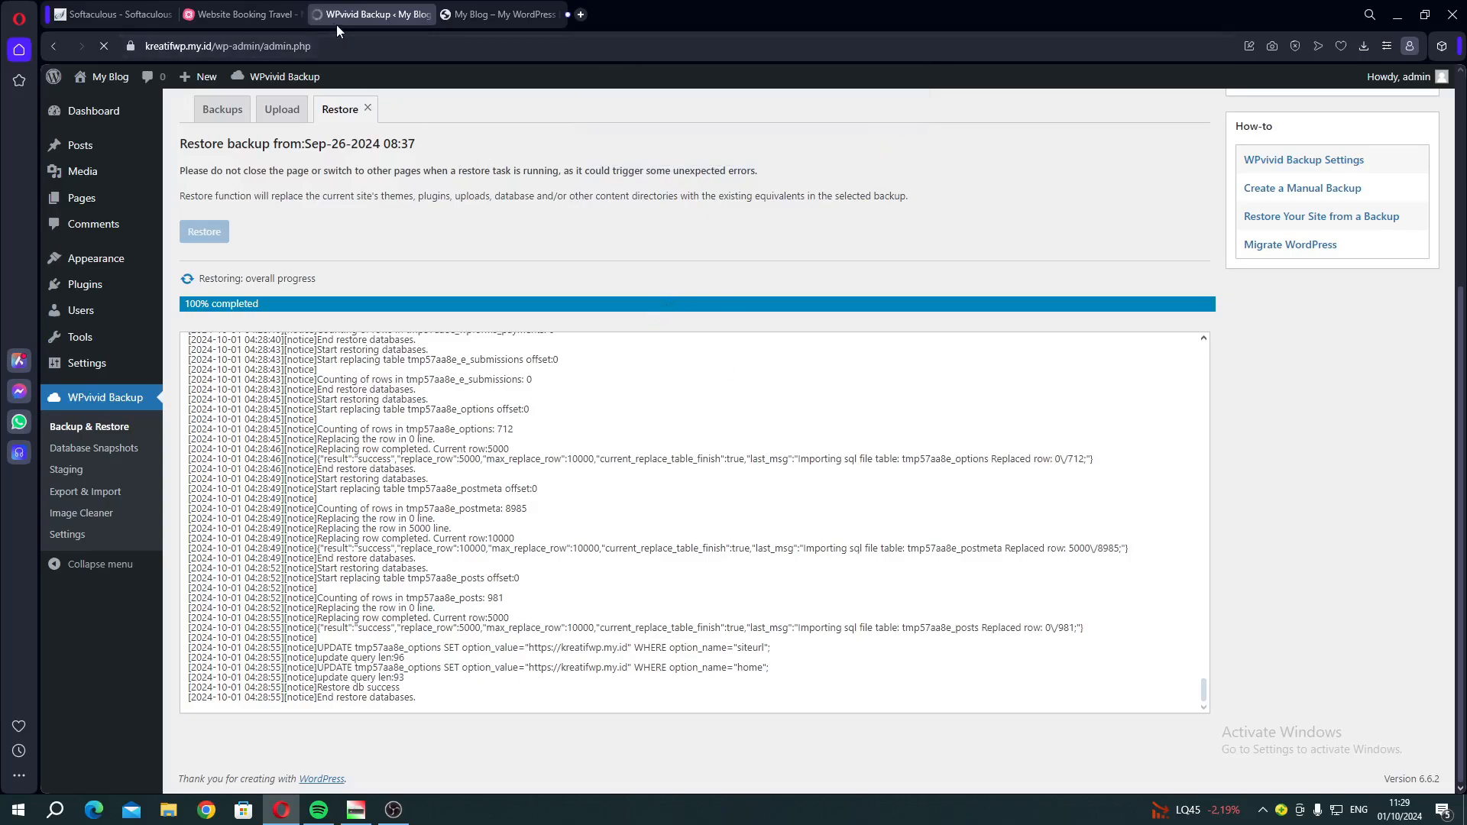
# Reload the front page of kreatifwp.my.id and look through the imported travel template's content
pyautogui.moveTo(336, 18)
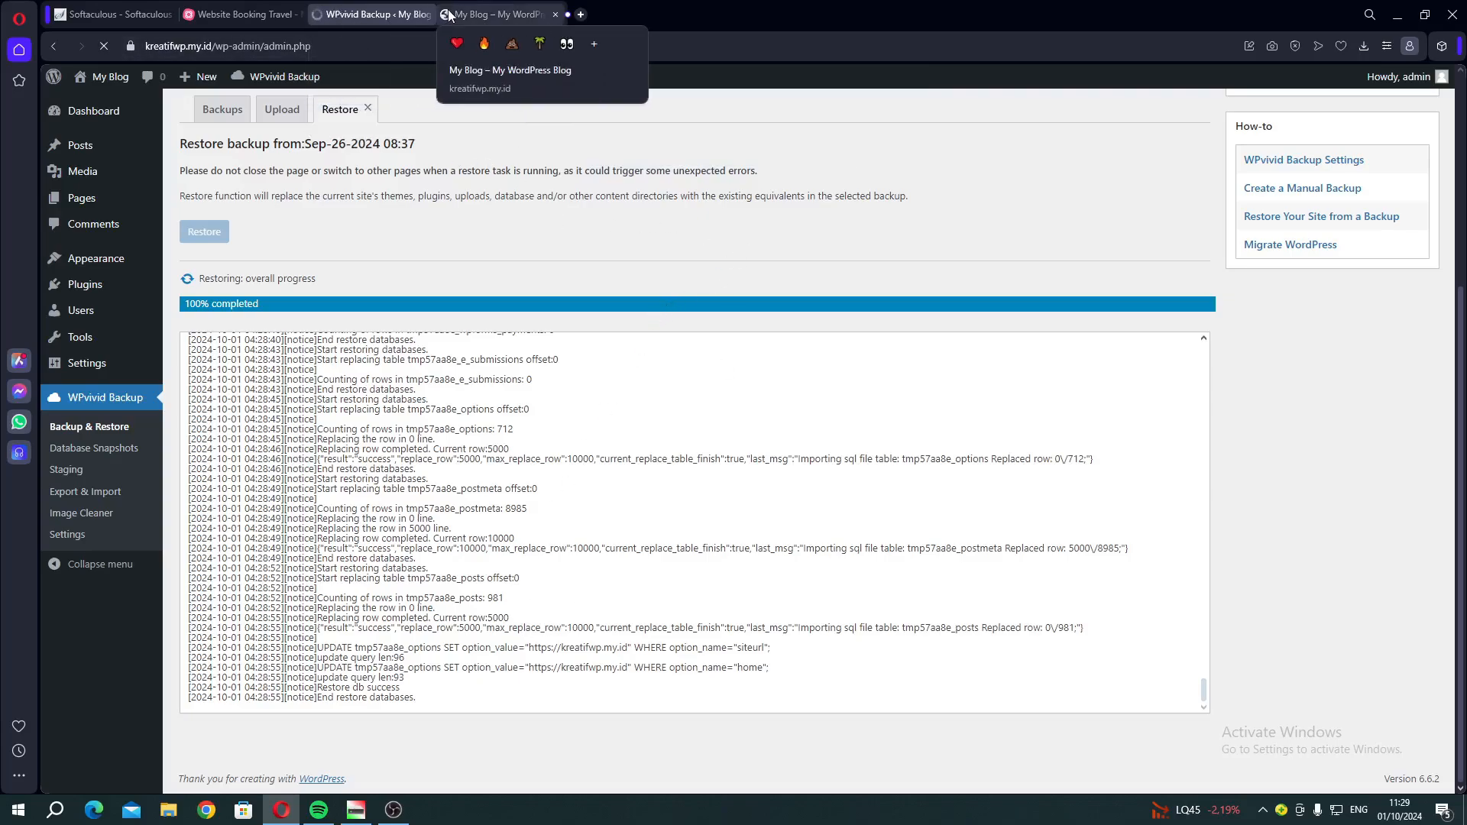
pyautogui.click(497, 15)
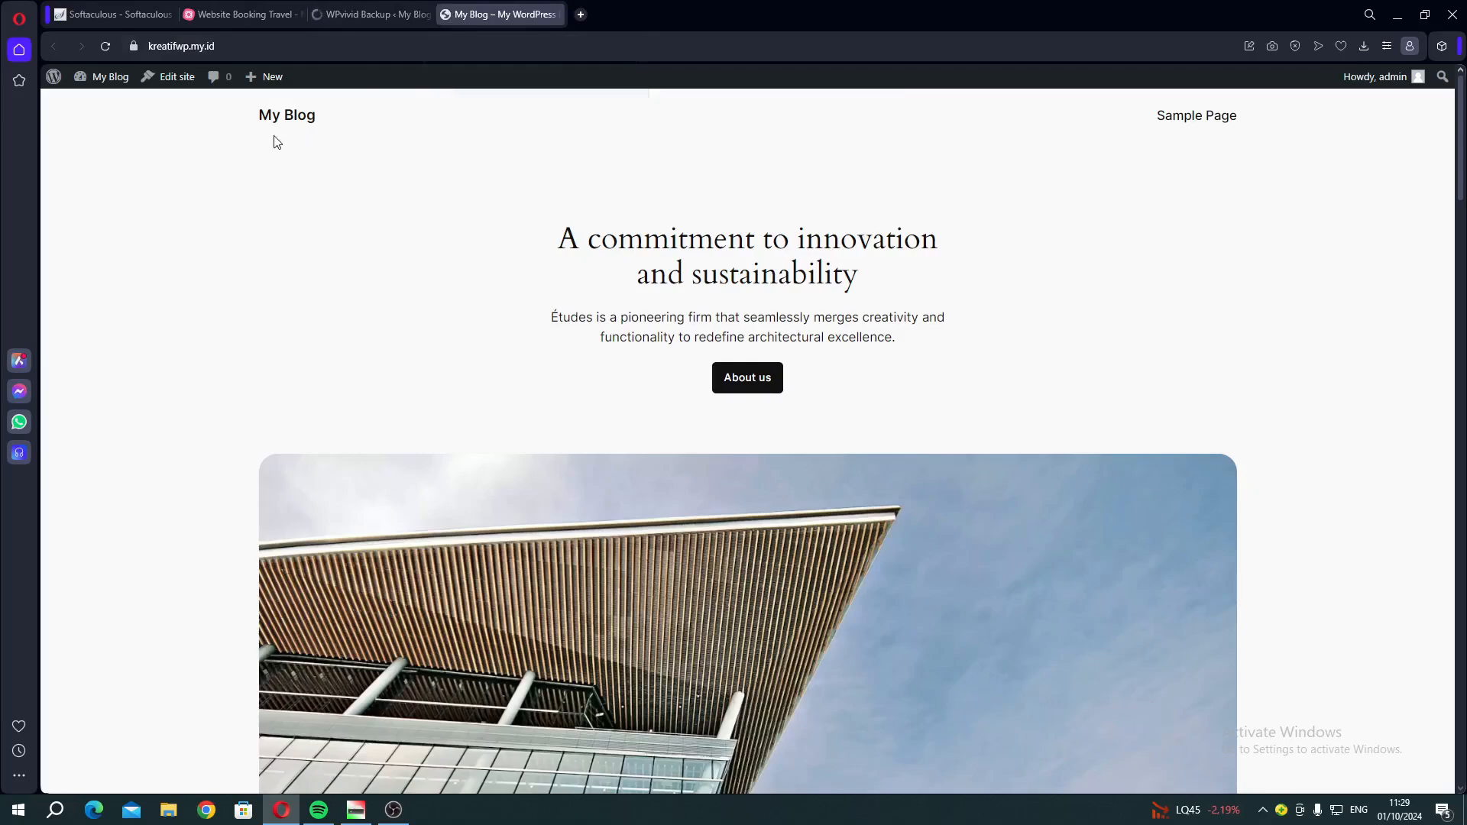
pyautogui.click(105, 47)
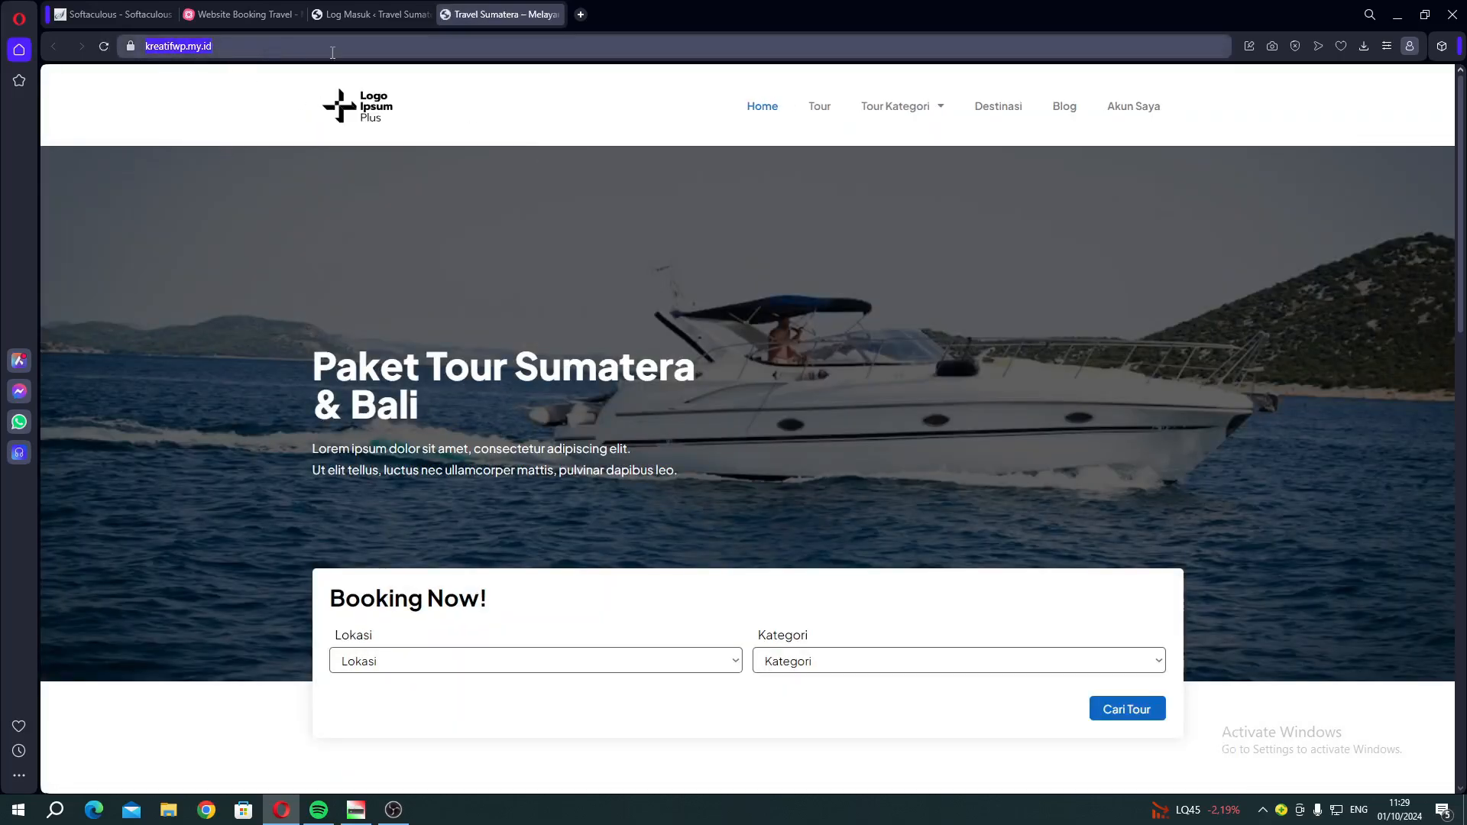
pyautogui.scroll(-2, 780, 329)
pyautogui.scroll(-15, 780, 334)
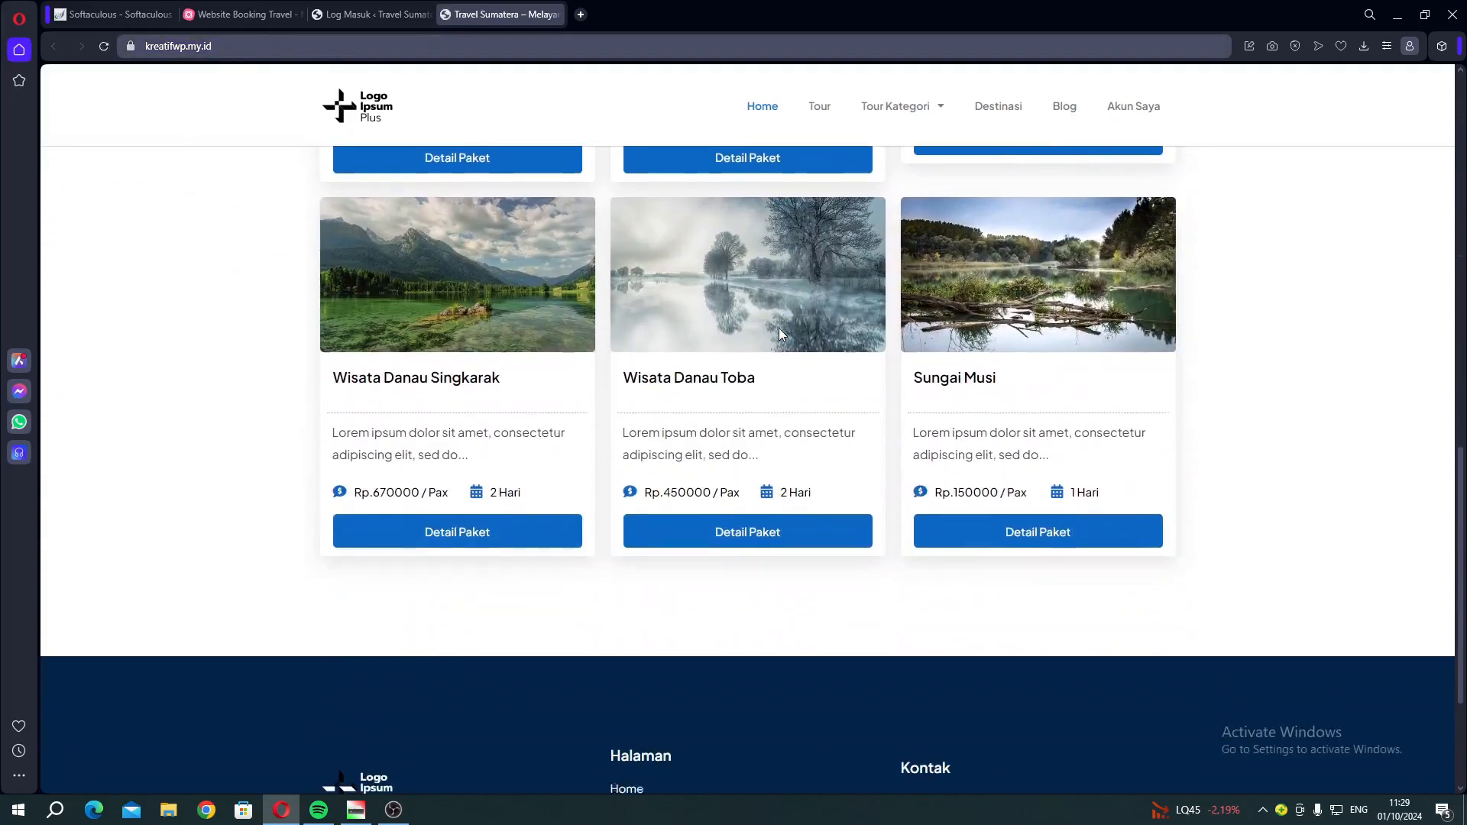
pyautogui.scroll(17, 779, 334)
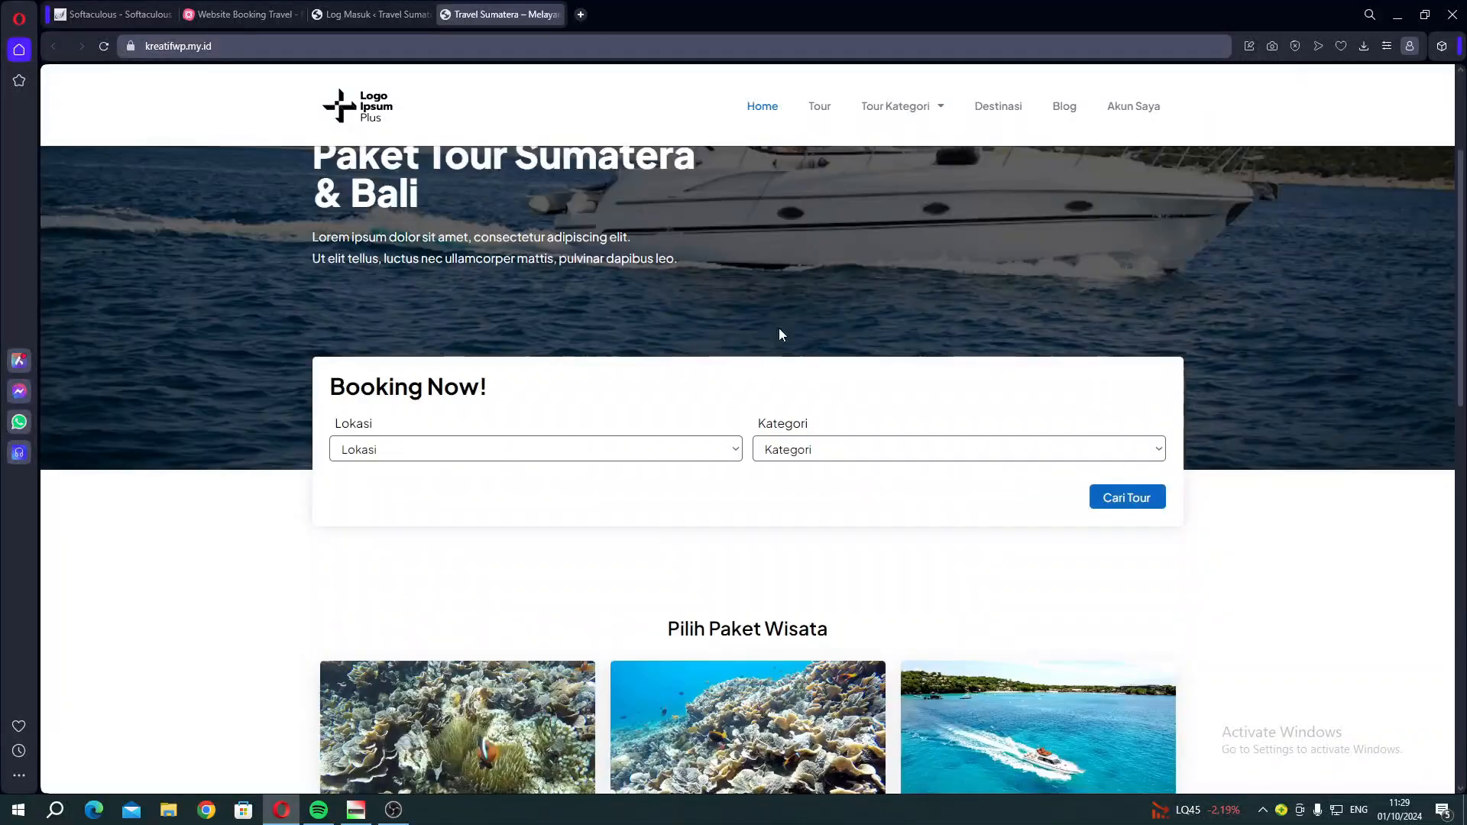
pyautogui.scroll(-7, 825, 471)
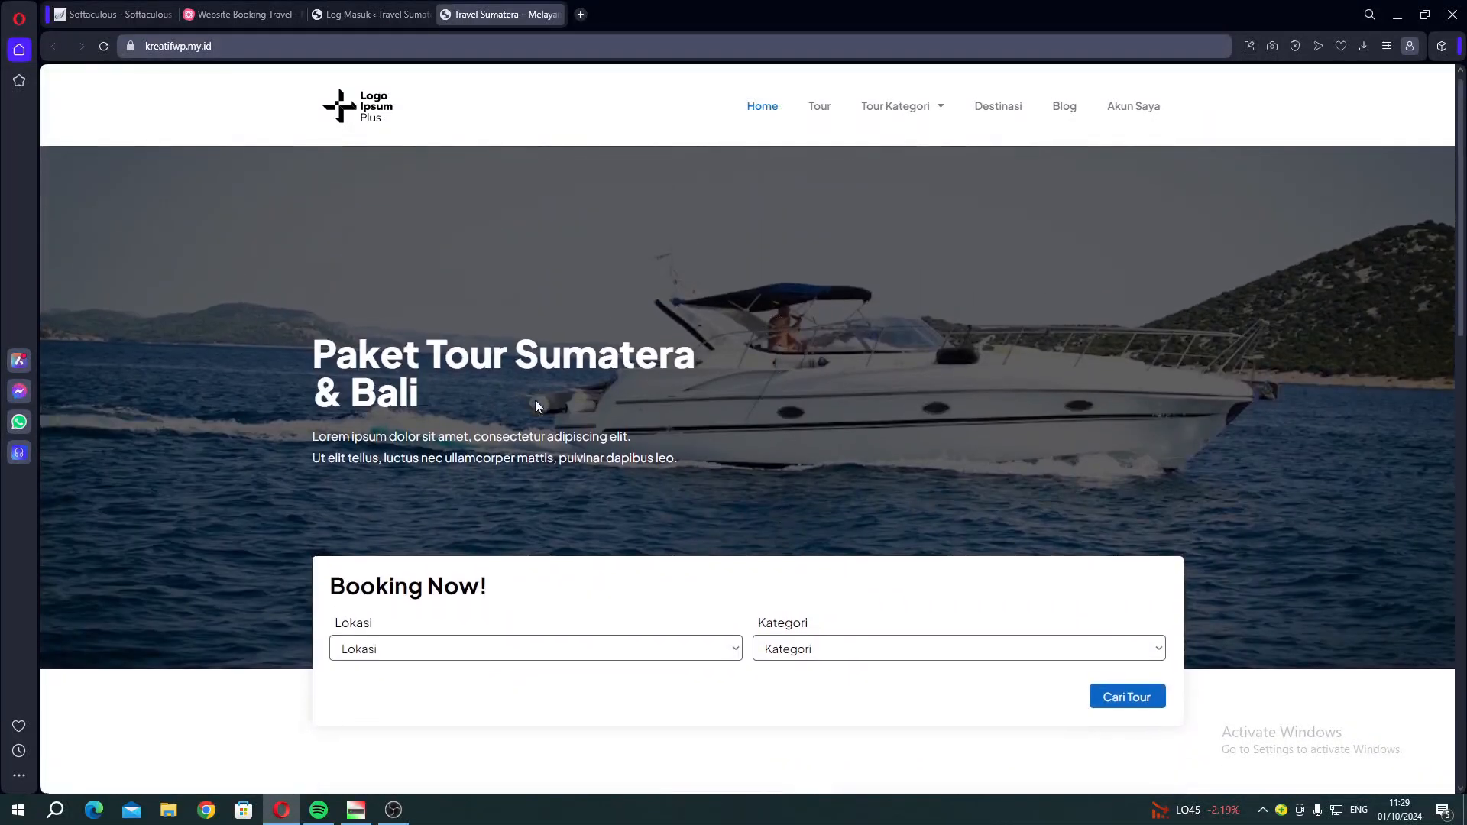
# In the Website Booking Travel mind map, collapse the Membuat Produk and Meta Field branches
pyautogui.click(243, 14)
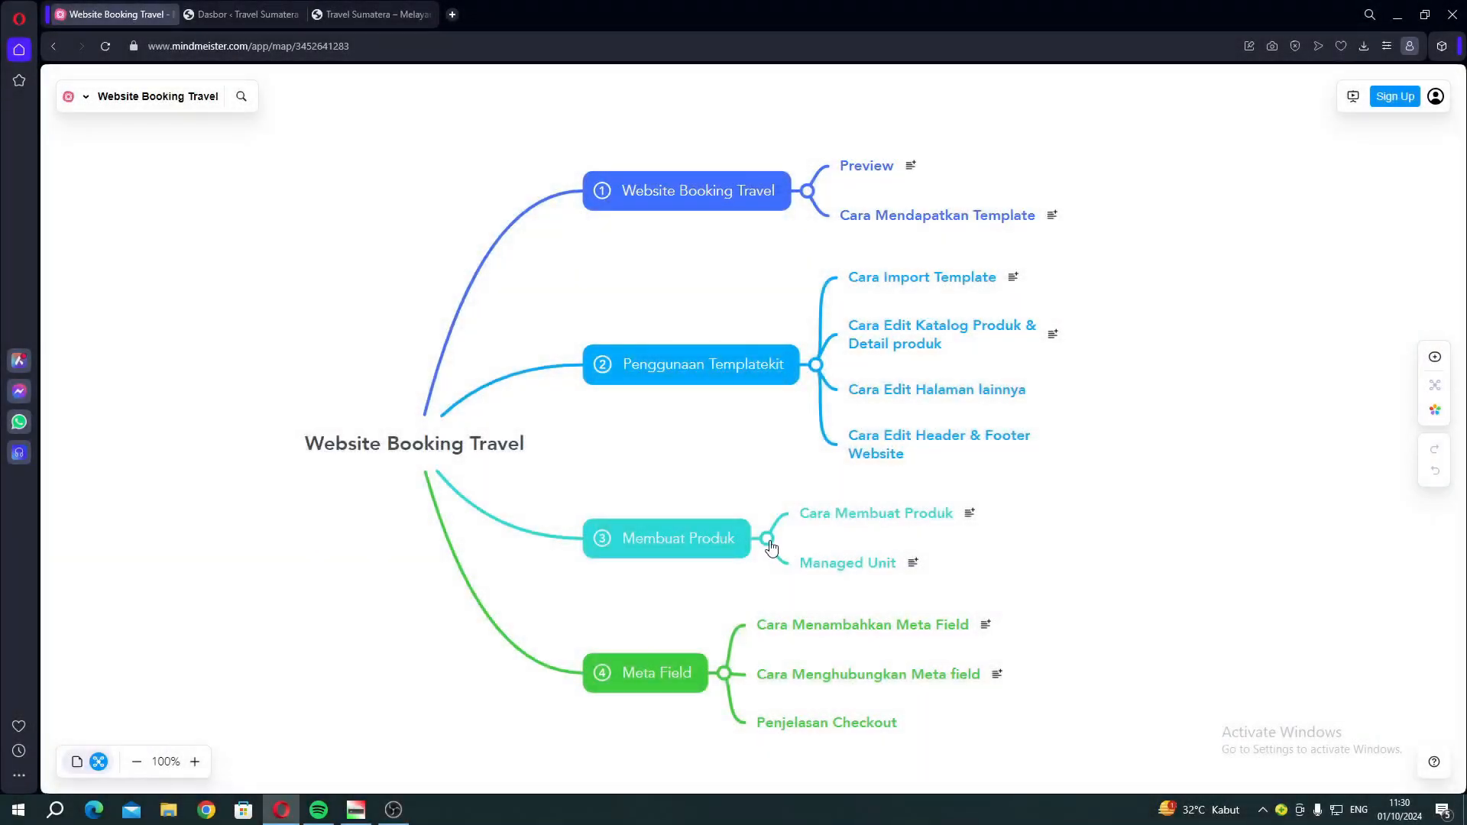
pyautogui.click(767, 540)
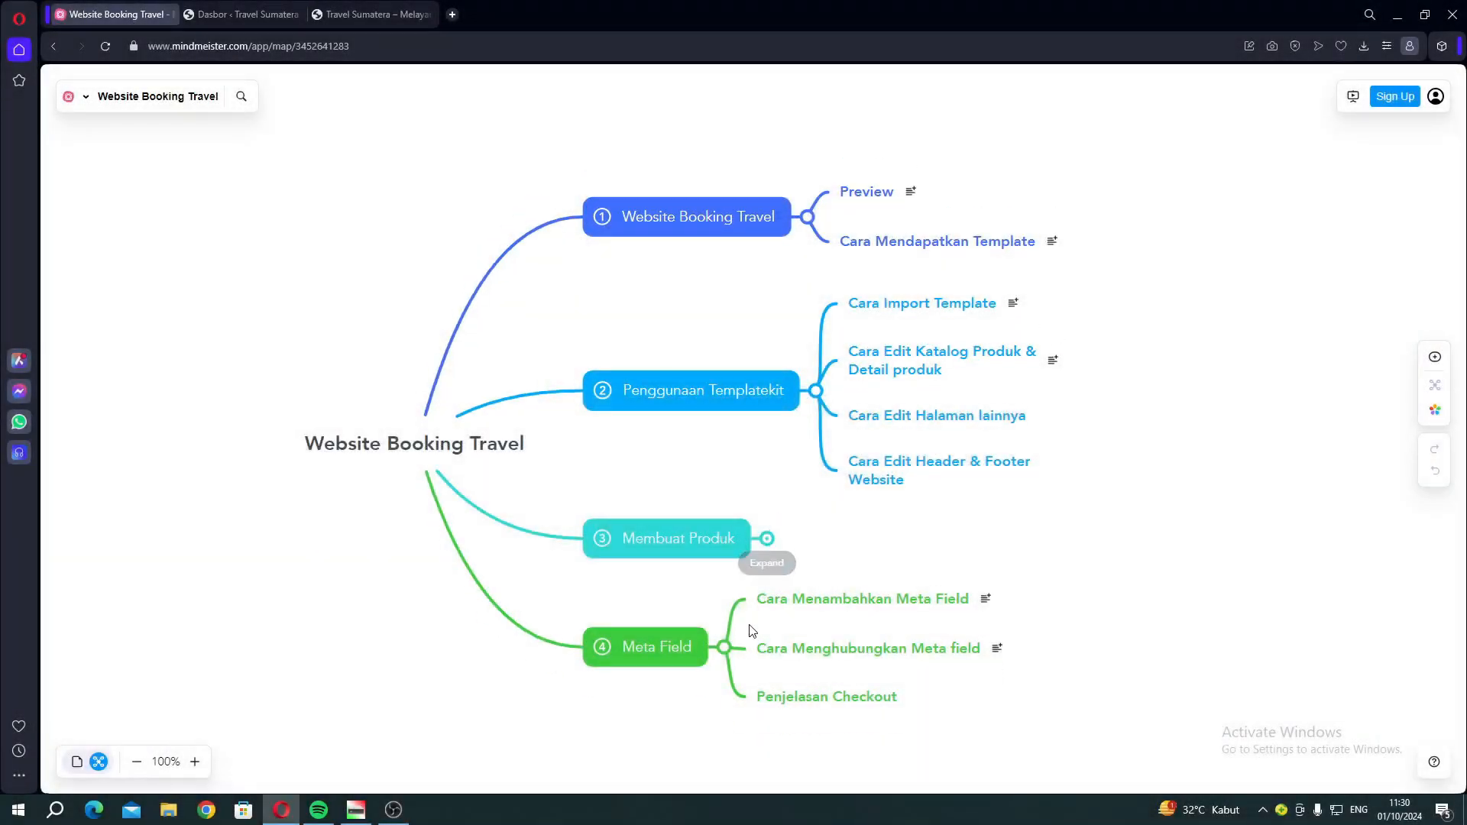
pyautogui.click(726, 651)
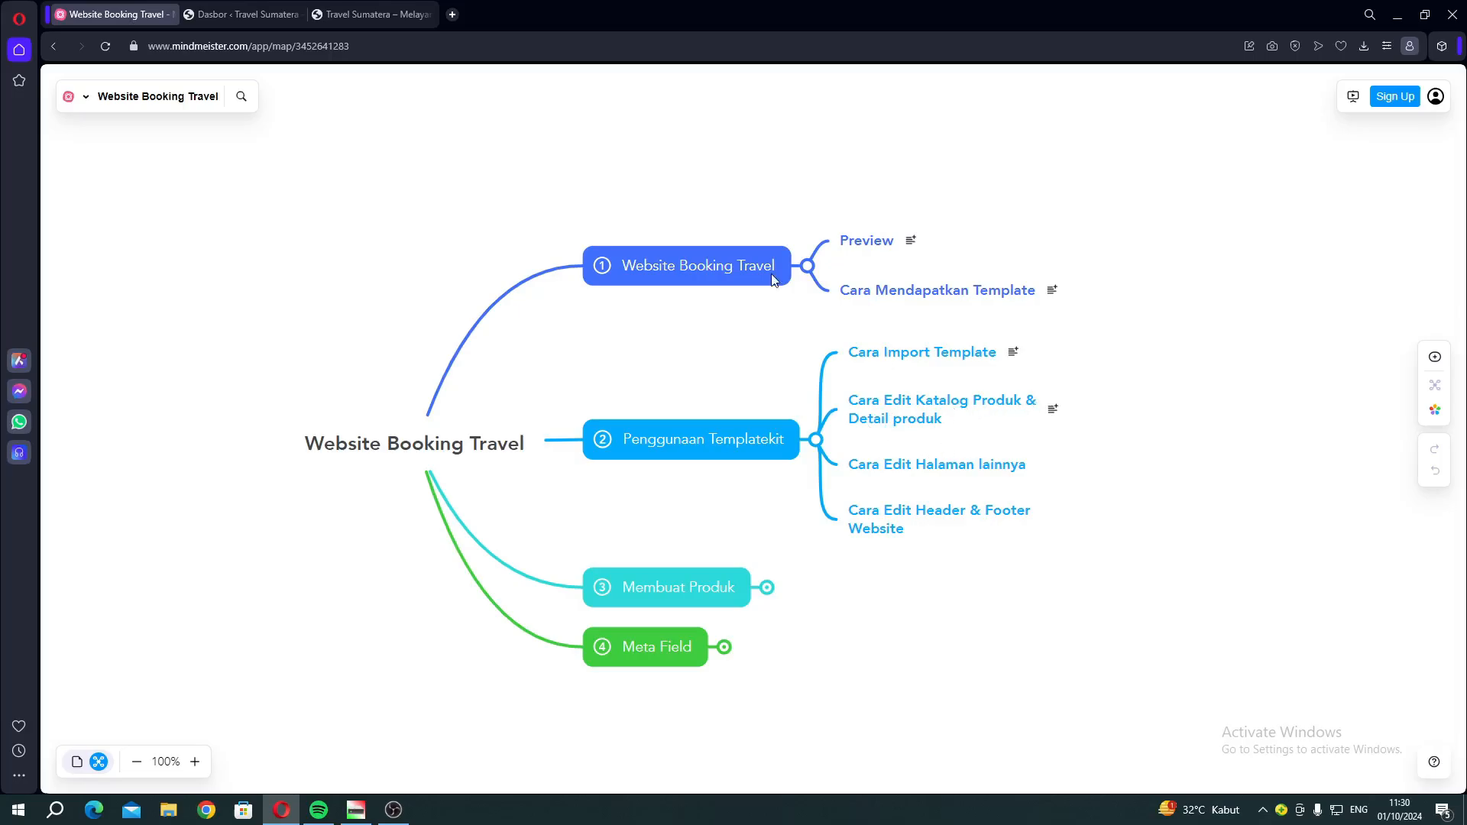
# Look over the Travel Sumatera dashboard and dismiss the special gift coupon and Essential Addons rating notices
pyautogui.click(243, 14)
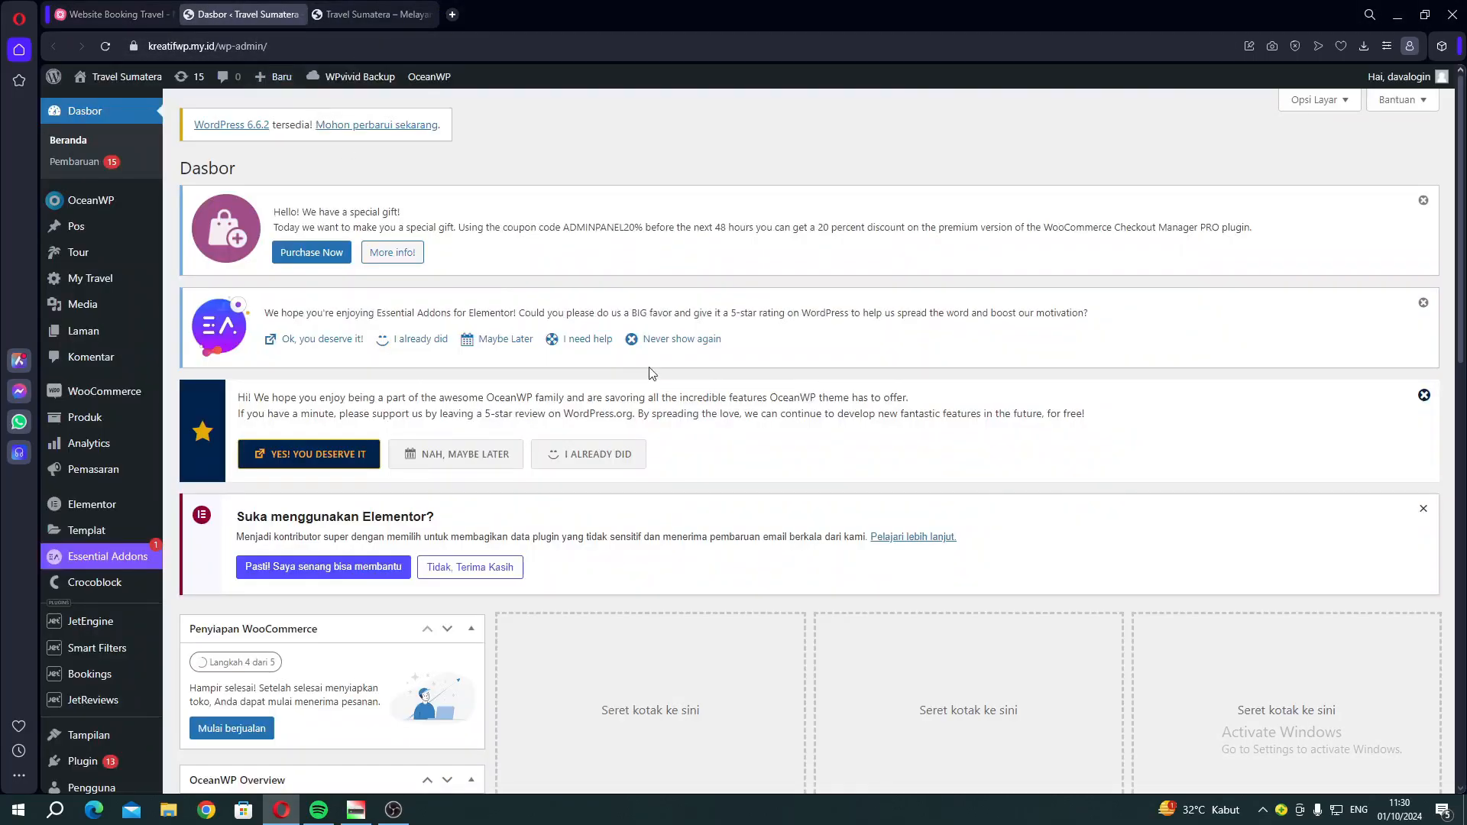
pyautogui.scroll(-8, 653, 368)
pyautogui.scroll(8, 1226, 298)
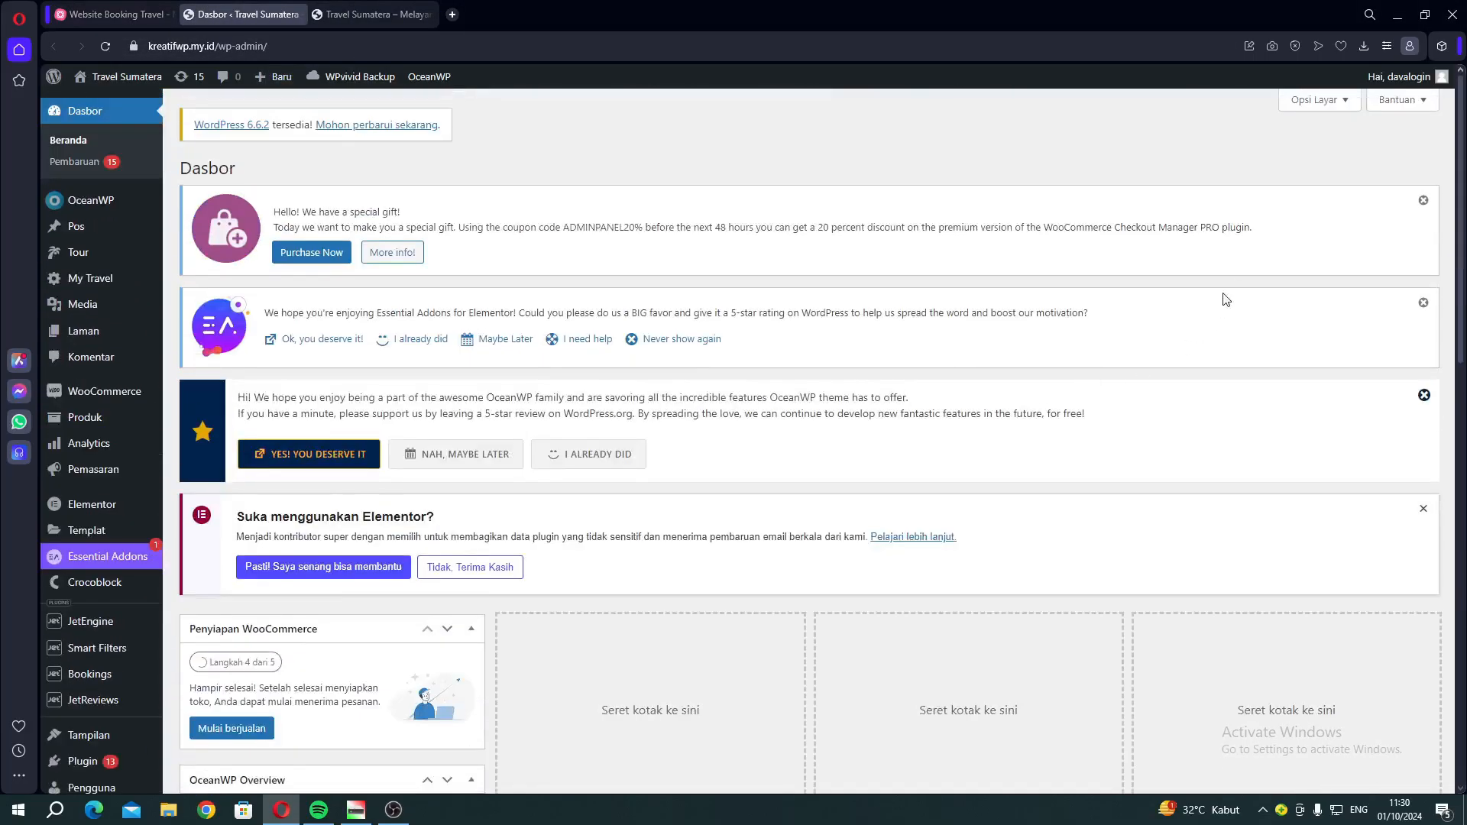
pyautogui.click(1423, 200)
pyautogui.click(1422, 201)
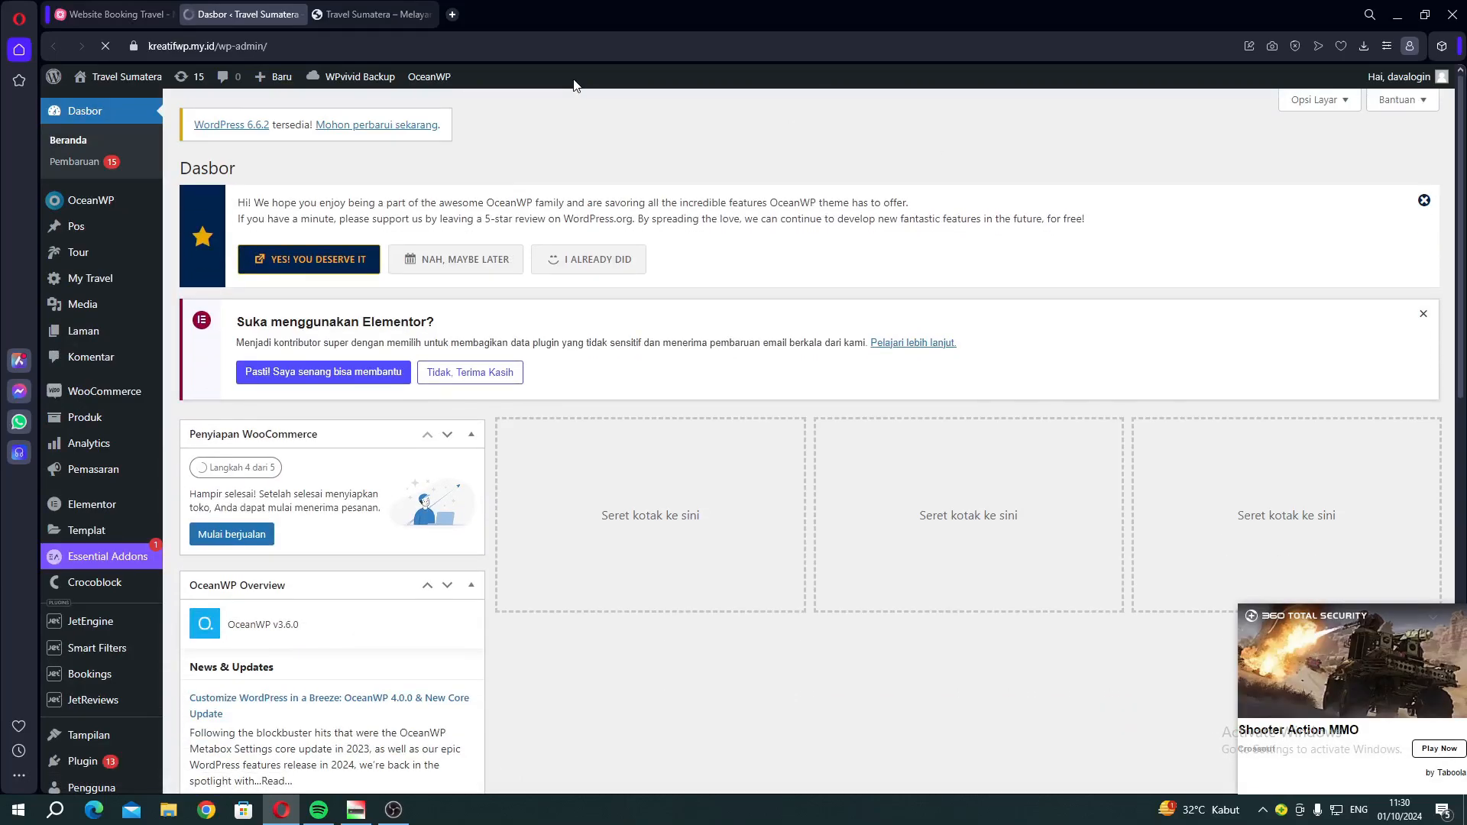
# Reload the Travel Sumatera front page and look through the Booking Now section and the Pilih Paket Wisata catalog
pyautogui.click(375, 14)
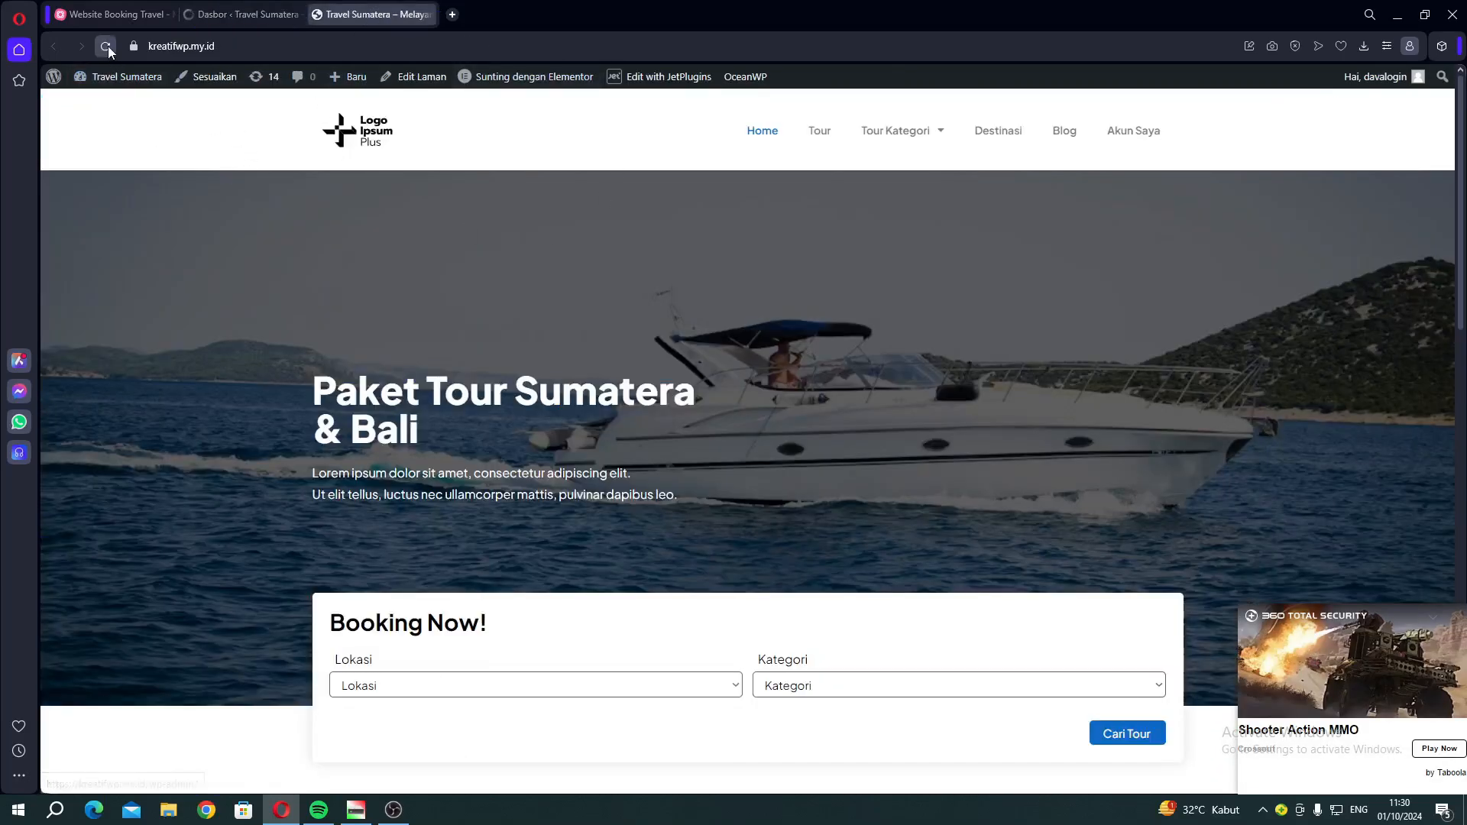
pyautogui.click(107, 48)
pyautogui.scroll(-7, 301, 303)
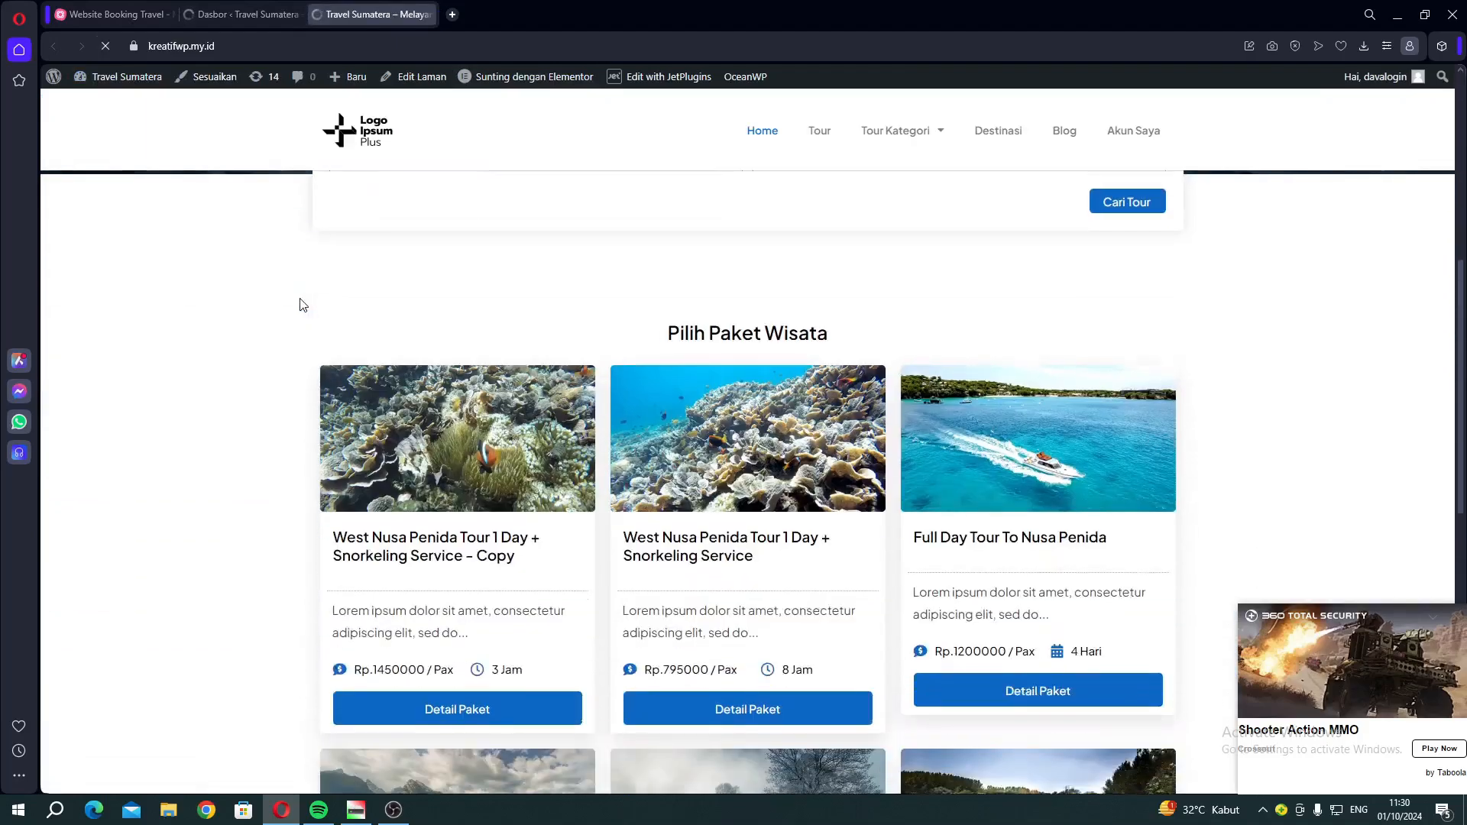
pyautogui.scroll(7, 301, 303)
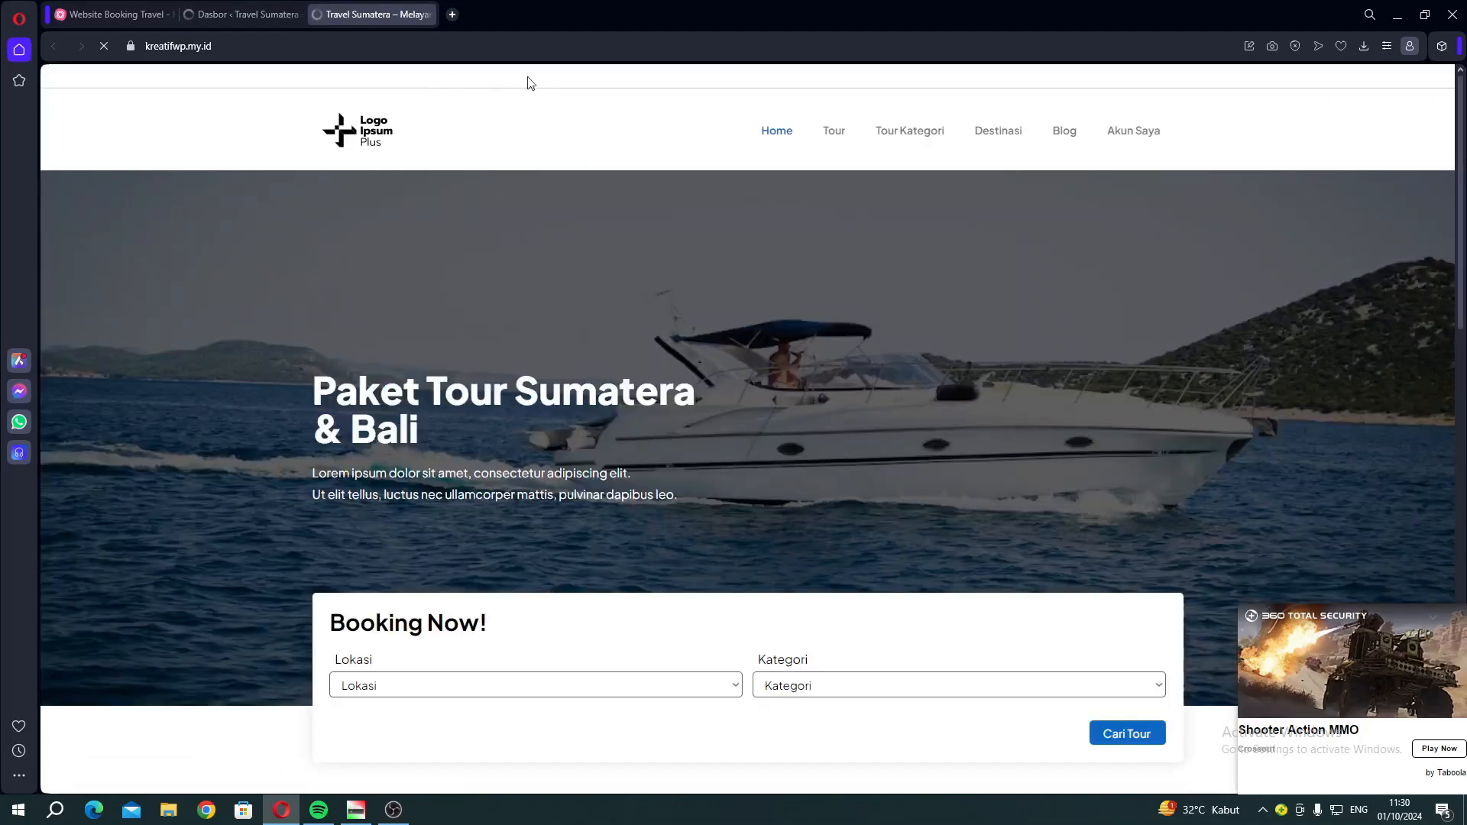
pyautogui.moveTo(491, 81)
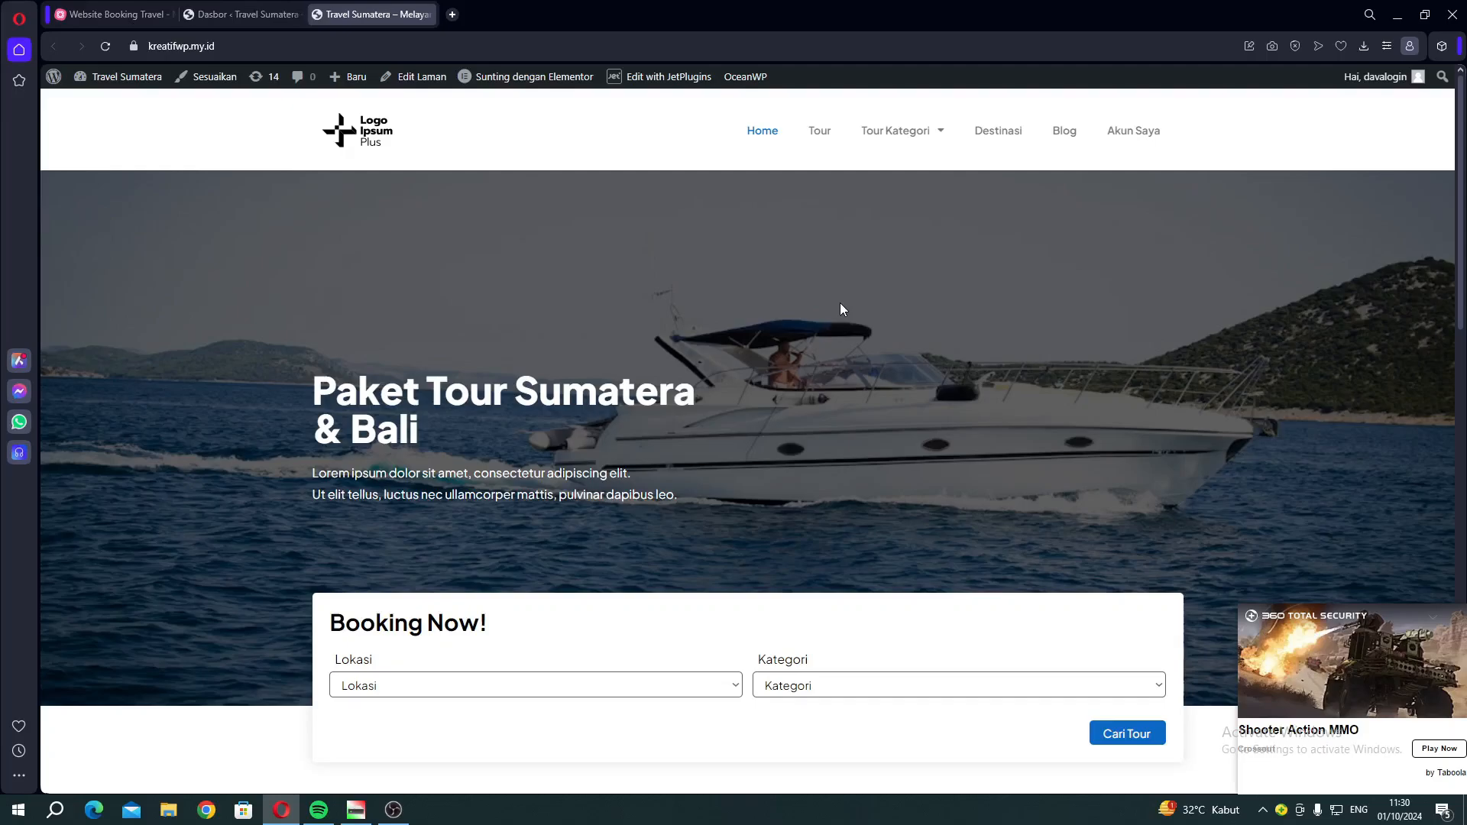
pyautogui.scroll(-5, 842, 309)
pyautogui.scroll(-4, 843, 307)
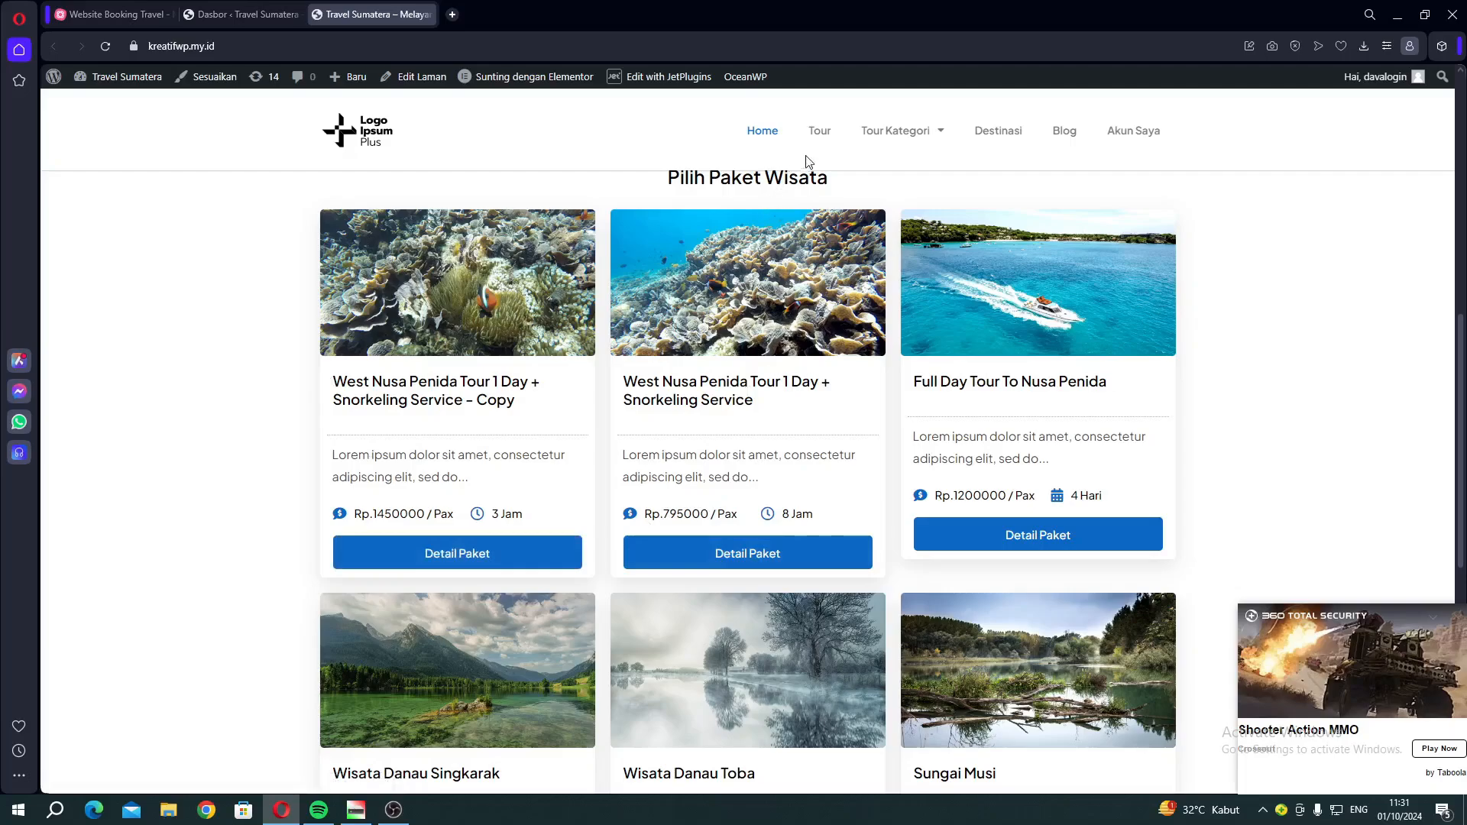
# Examine the tour catalog cards, pointing out the title, price and duration on the first West Nusa Penida card
pyautogui.moveTo(886, 141)
pyautogui.scroll(2, 876, 390)
pyautogui.scroll(3, 876, 390)
pyautogui.scroll(-2, 485, 394)
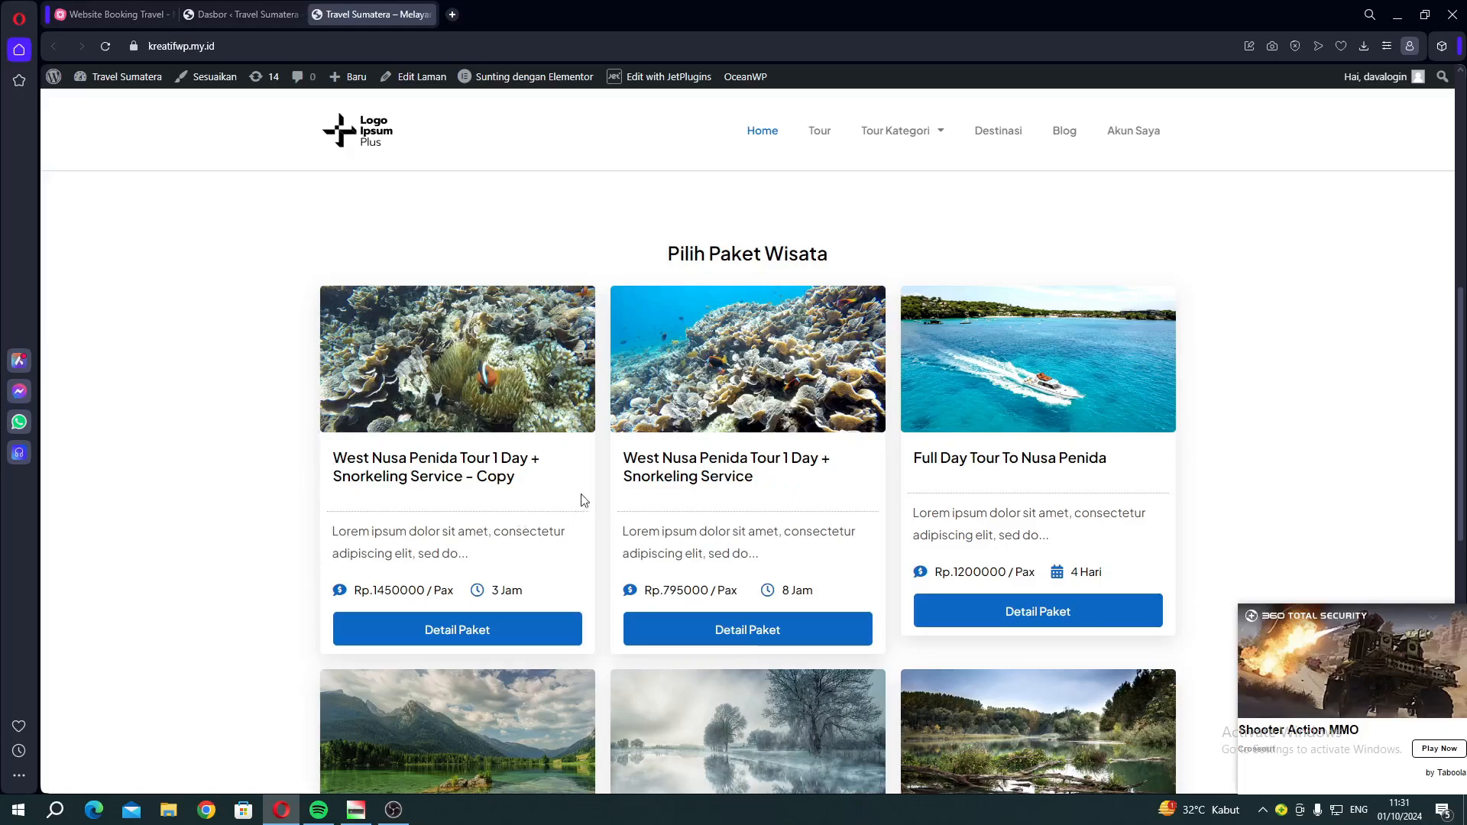
pyautogui.scroll(-1, 952, 472)
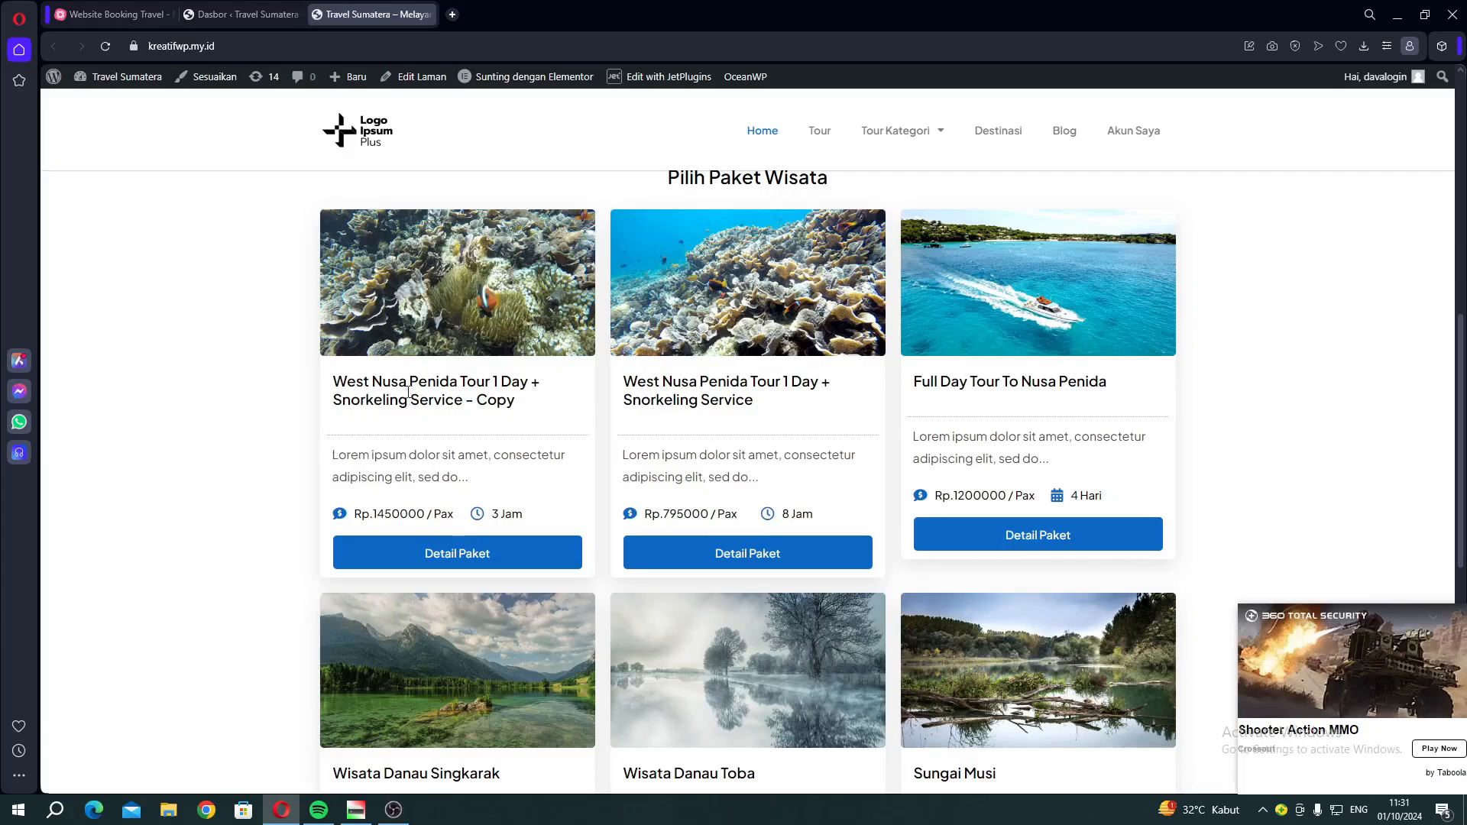
pyautogui.moveTo(345, 383); pyautogui.dragTo(502, 397)
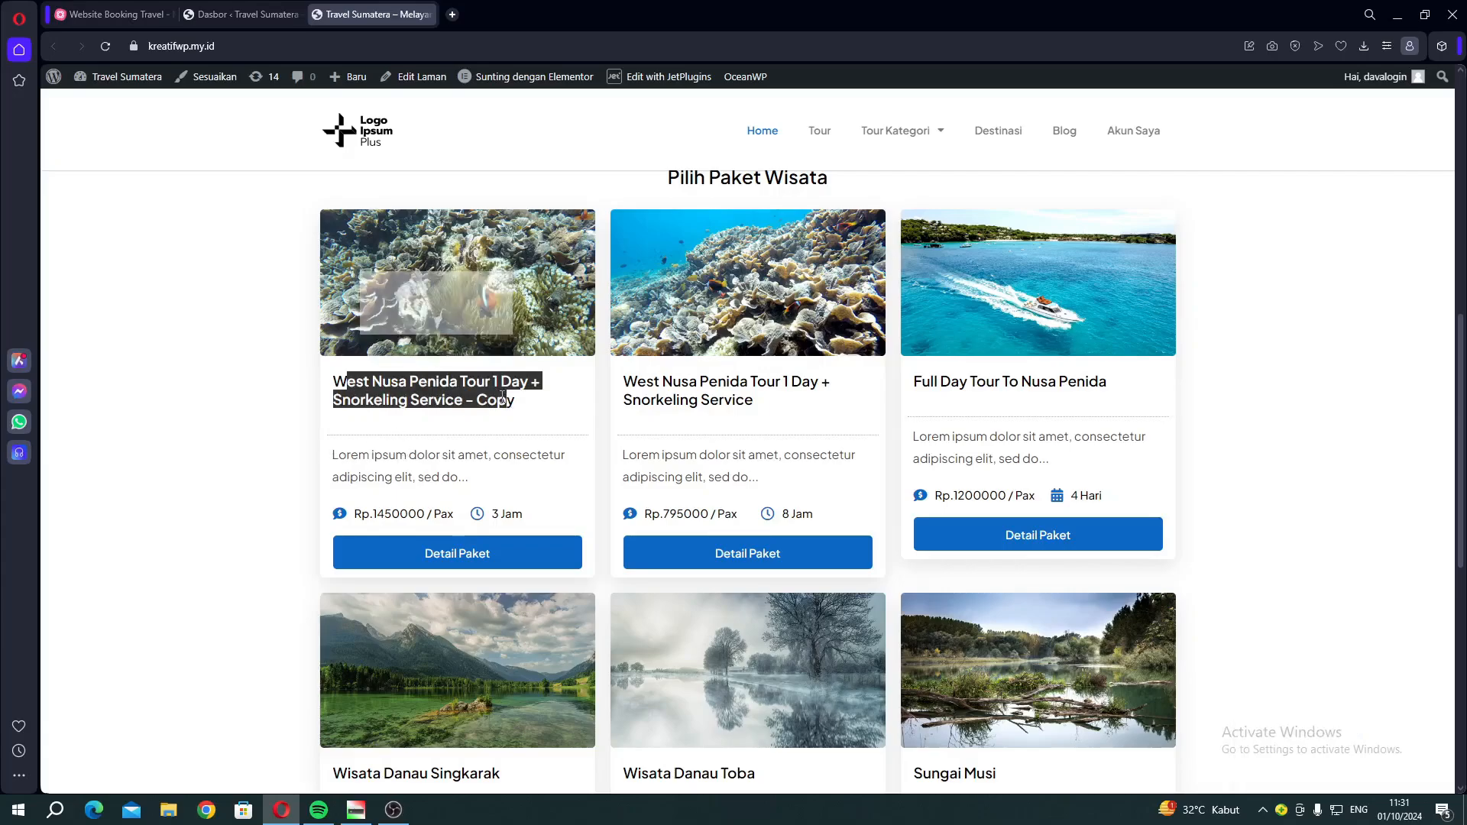
pyautogui.click(502, 396)
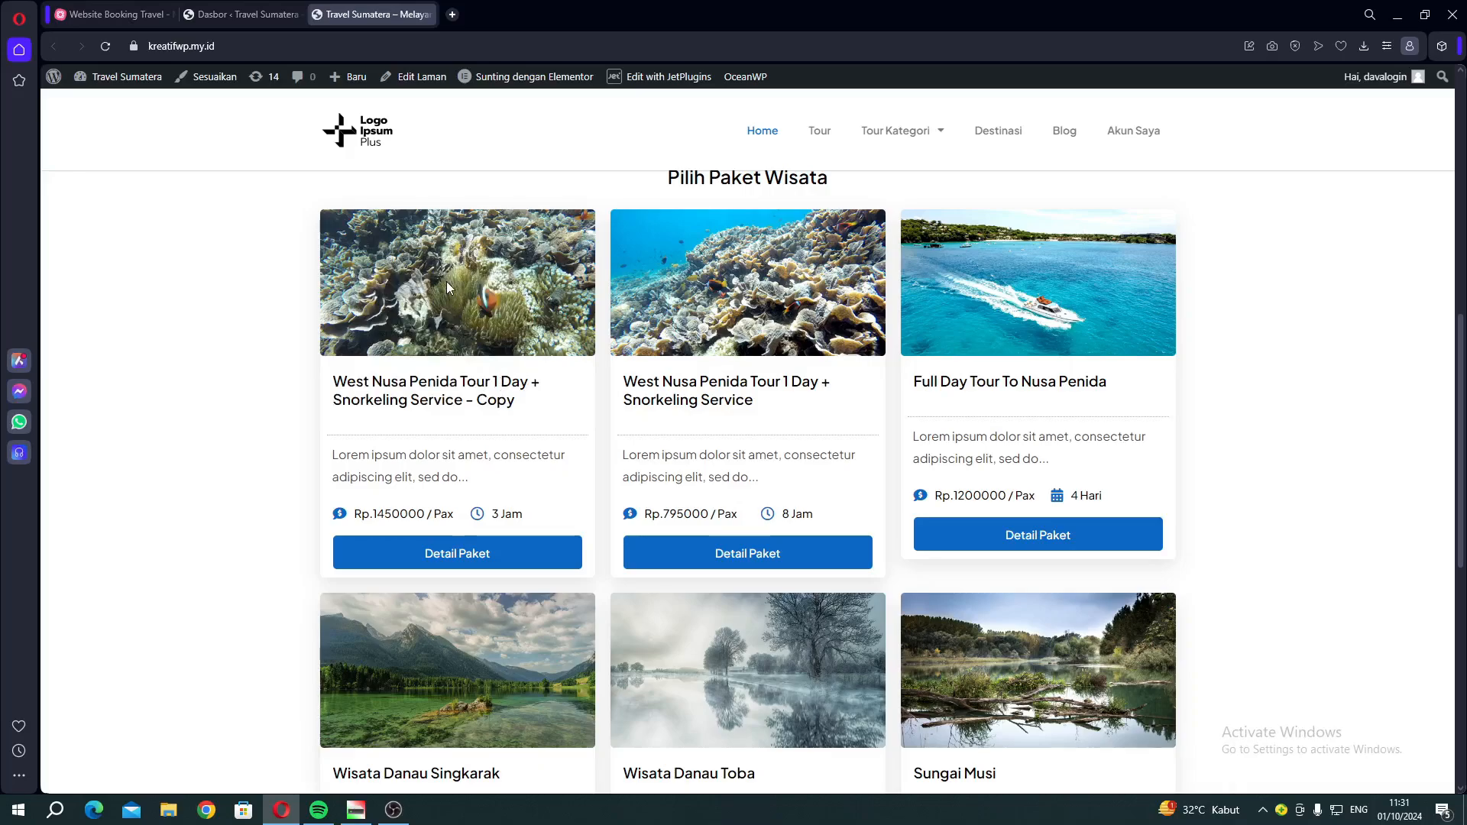
pyautogui.moveTo(372, 513); pyautogui.dragTo(401, 514)
pyautogui.click(489, 515)
# From the dashboard, open JetEngine's listing items and open Listing Tour for editing with Elementor in a new tab
pyautogui.click(235, 16)
pyautogui.moveTo(114, 622)
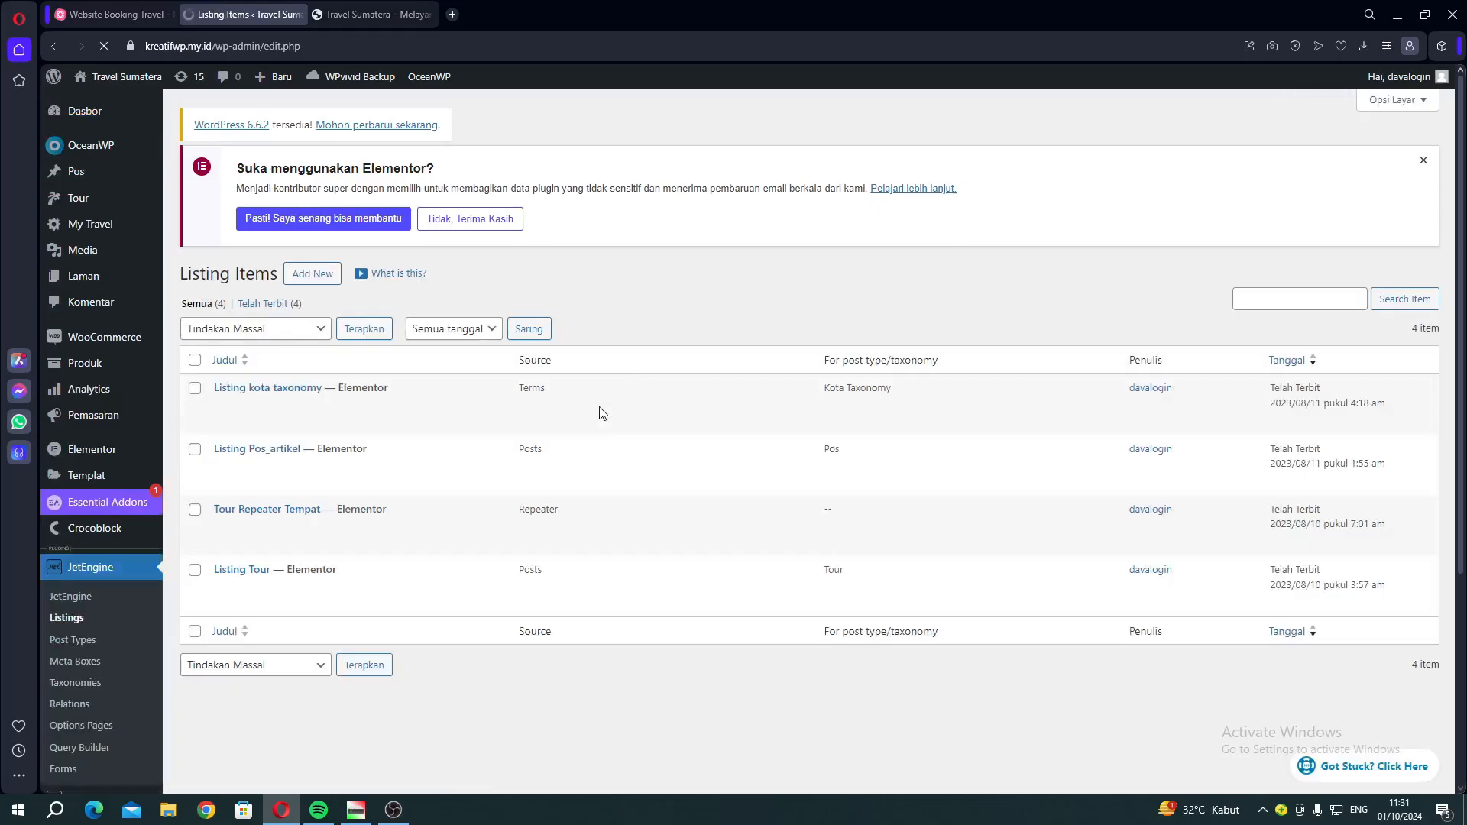
pyautogui.click(391, 810)
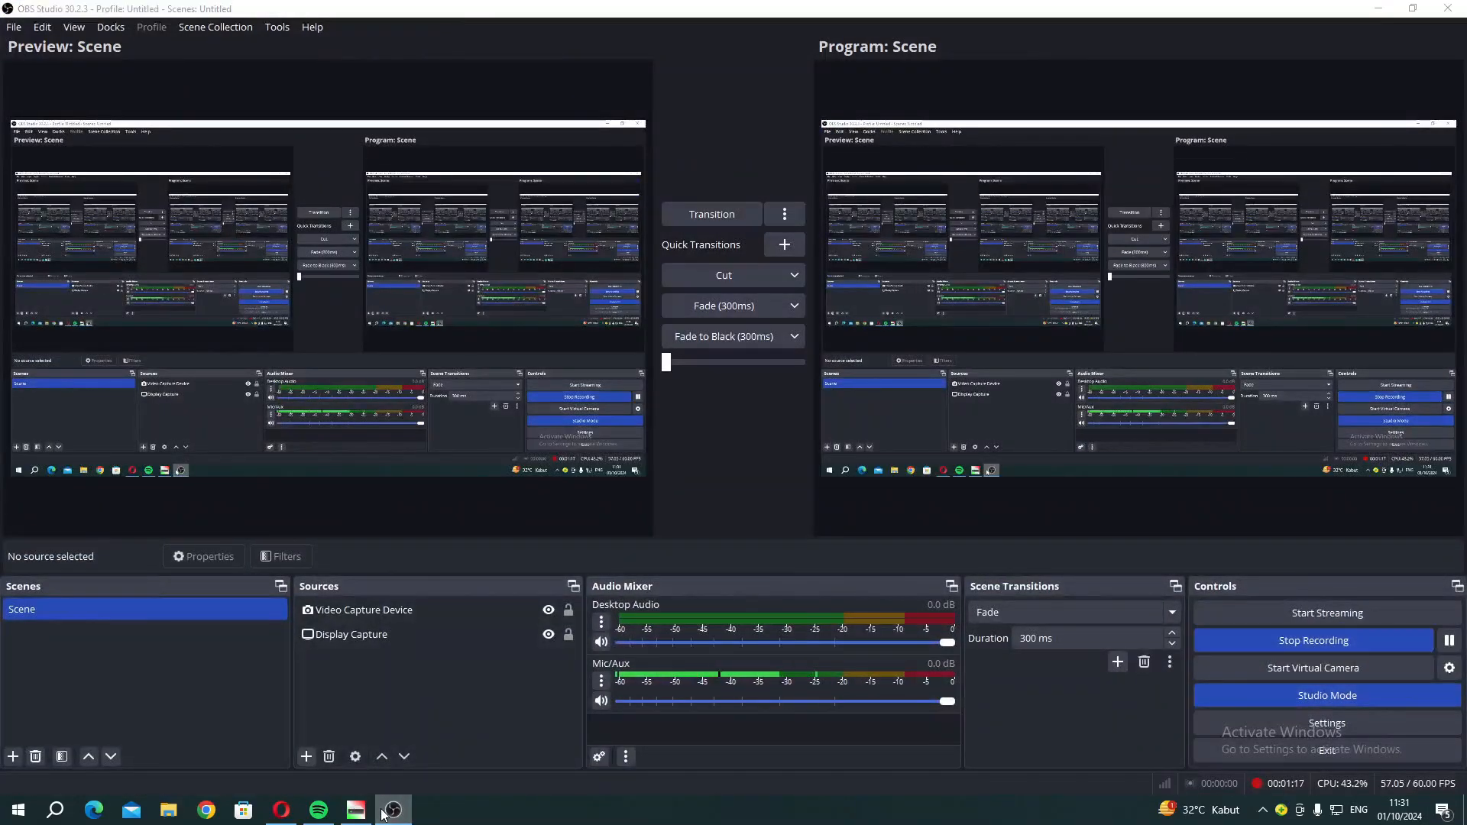
pyautogui.click(391, 810)
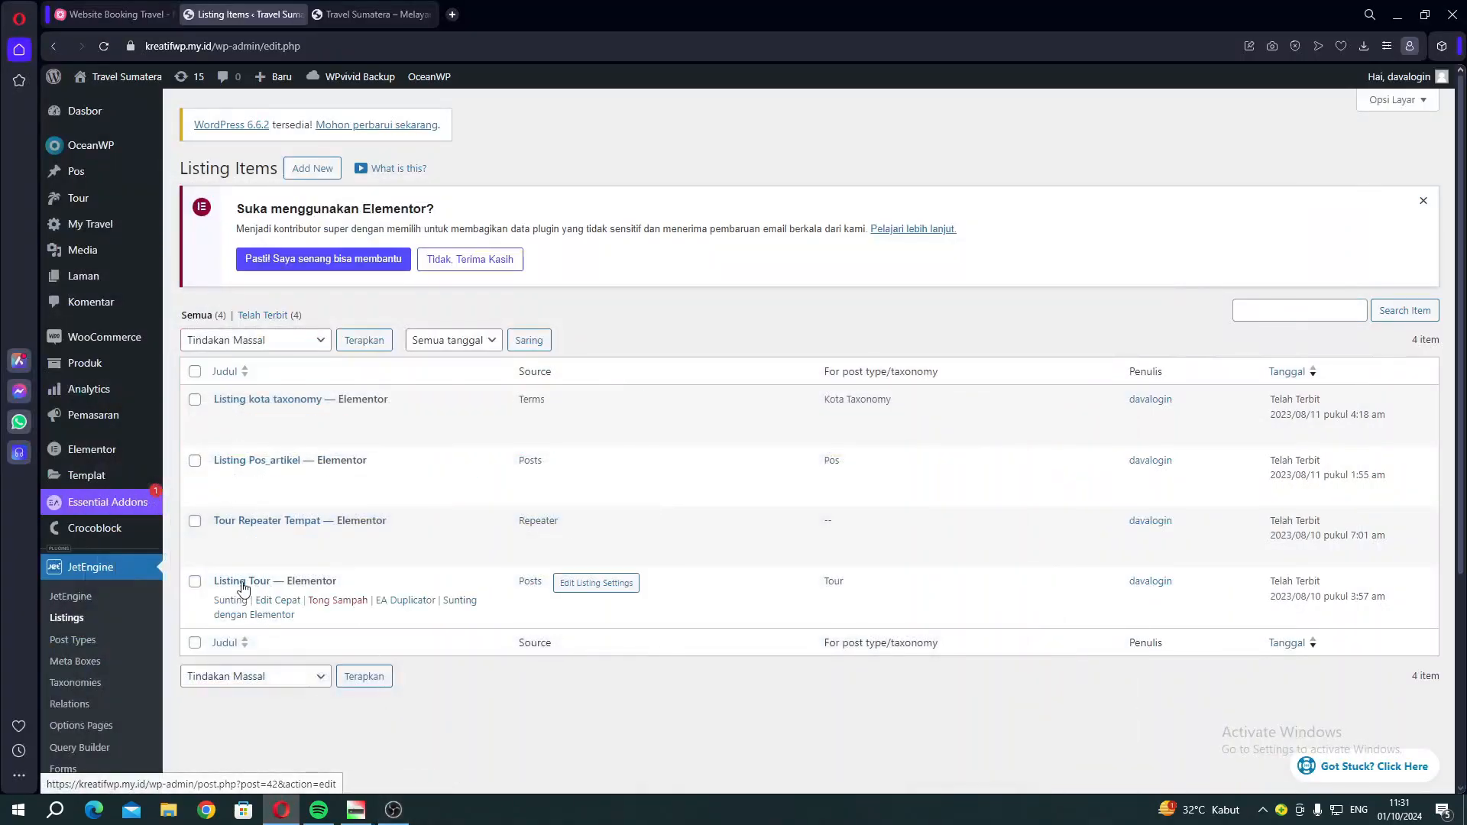
pyautogui.rightClick(263, 615)
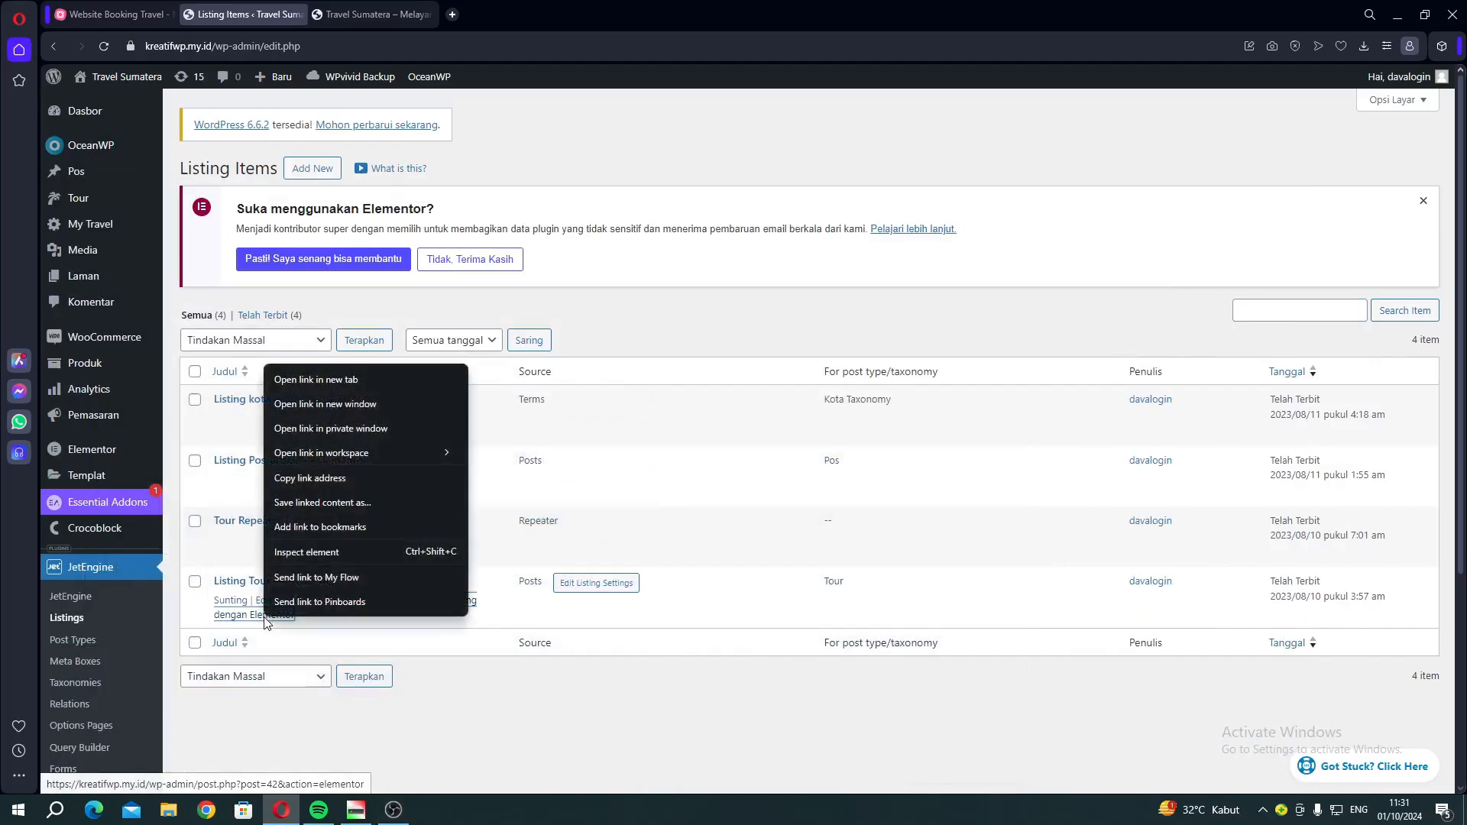
pyautogui.click(293, 388)
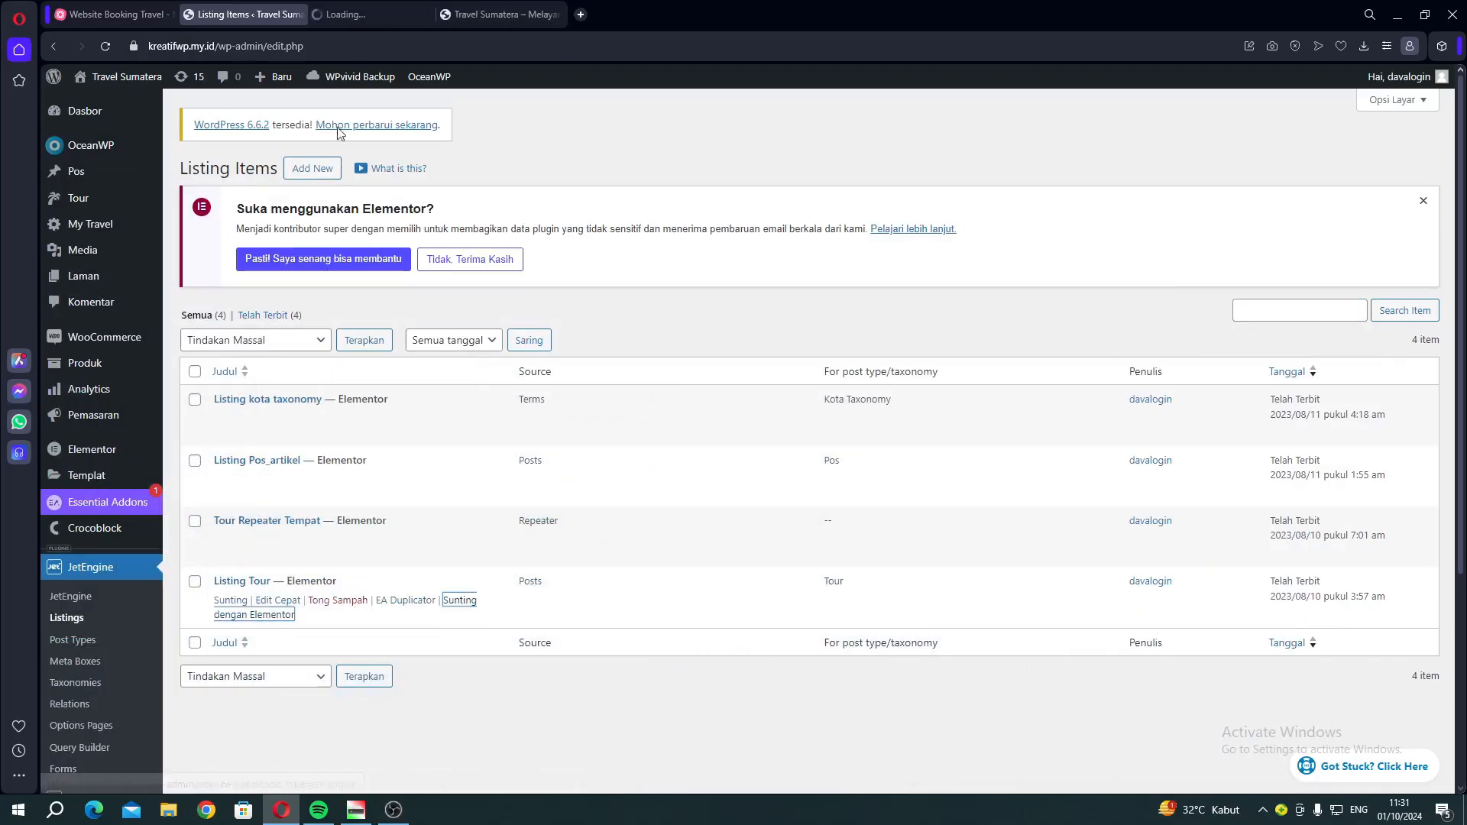
# In the Listing Tour editor, set the tour title field's text color to red, #F10101
pyautogui.click(366, 13)
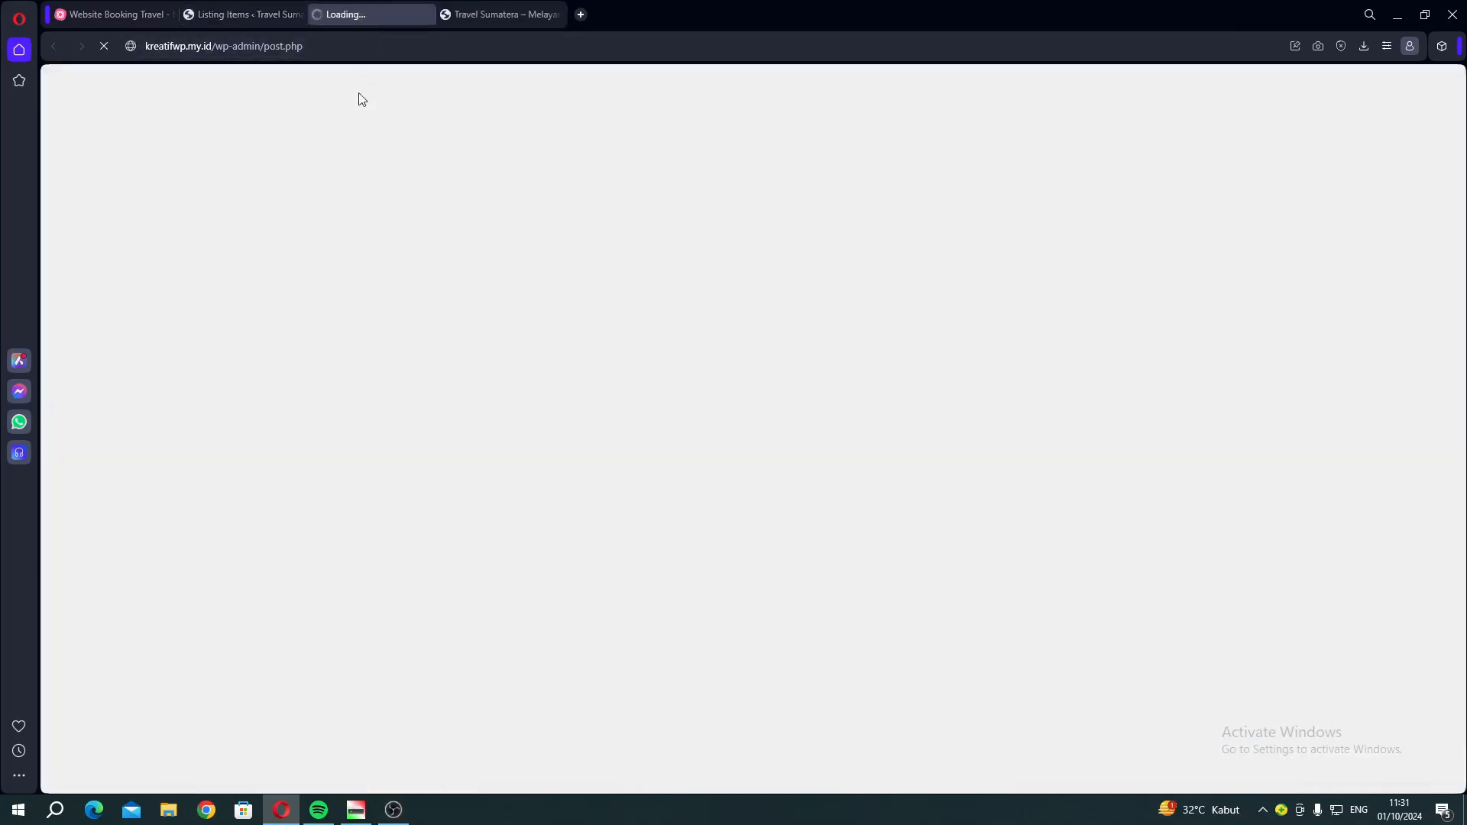
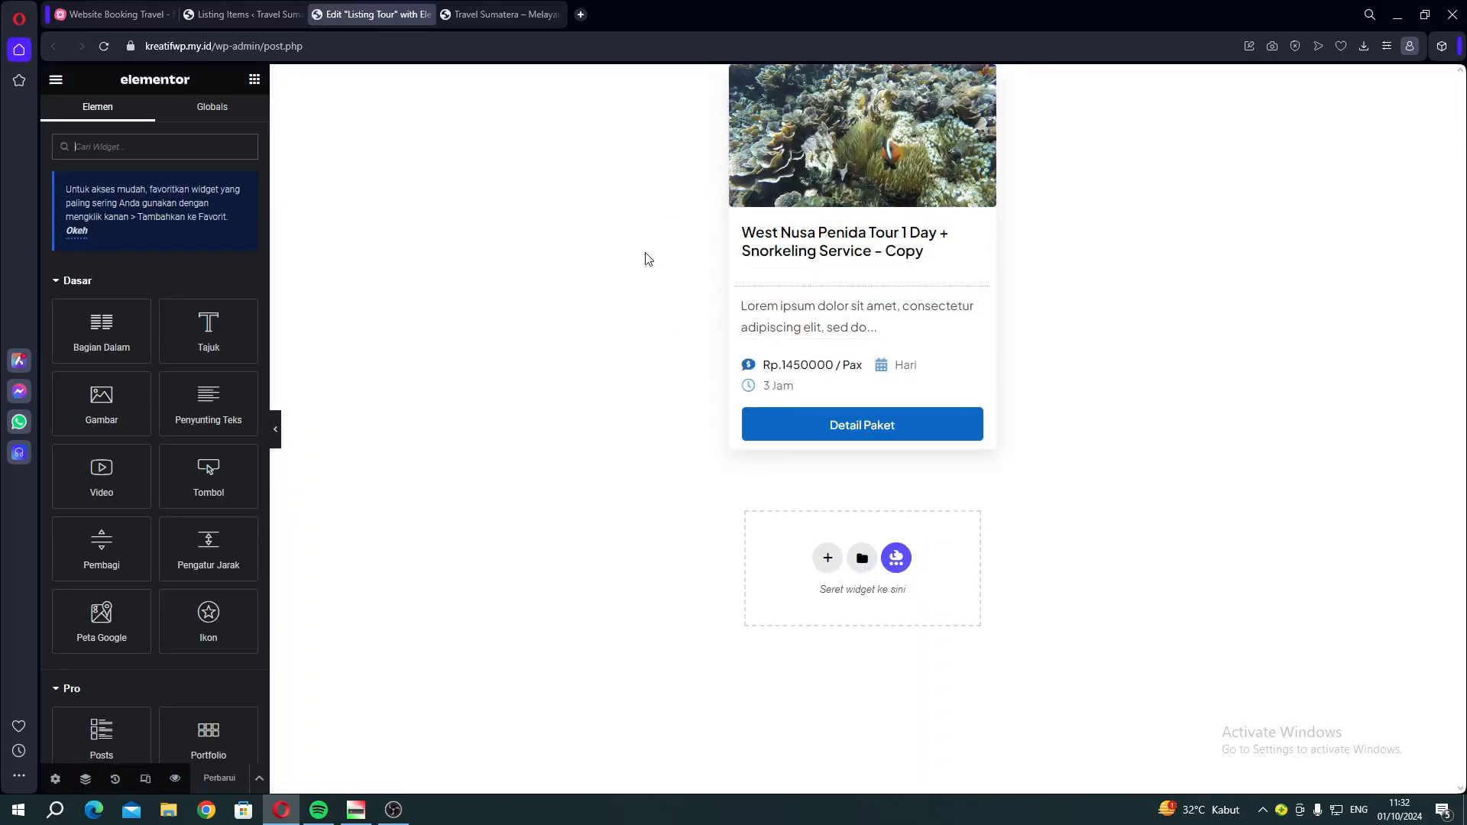
pyautogui.click(795, 238)
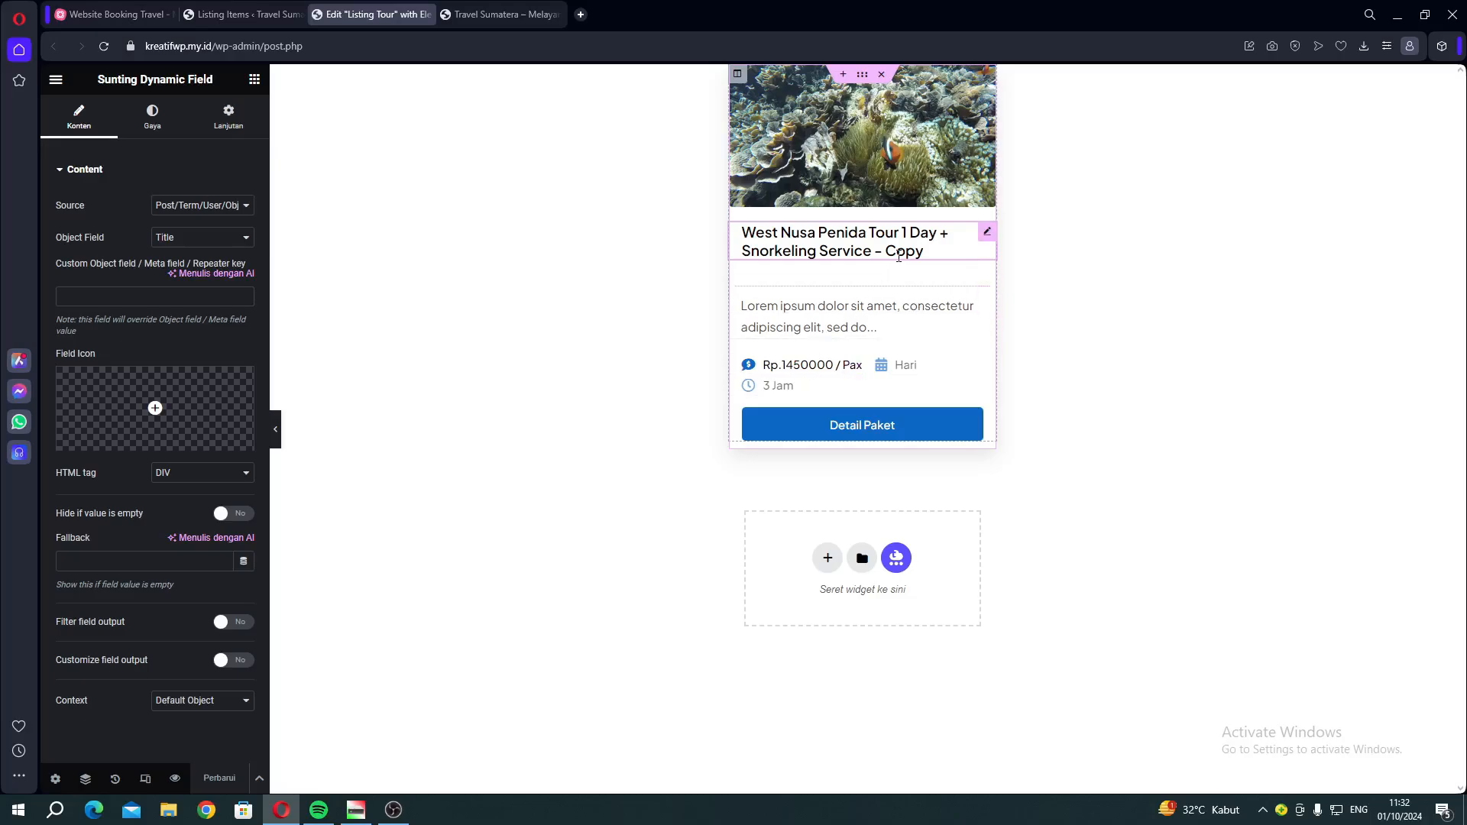
pyautogui.click(146, 126)
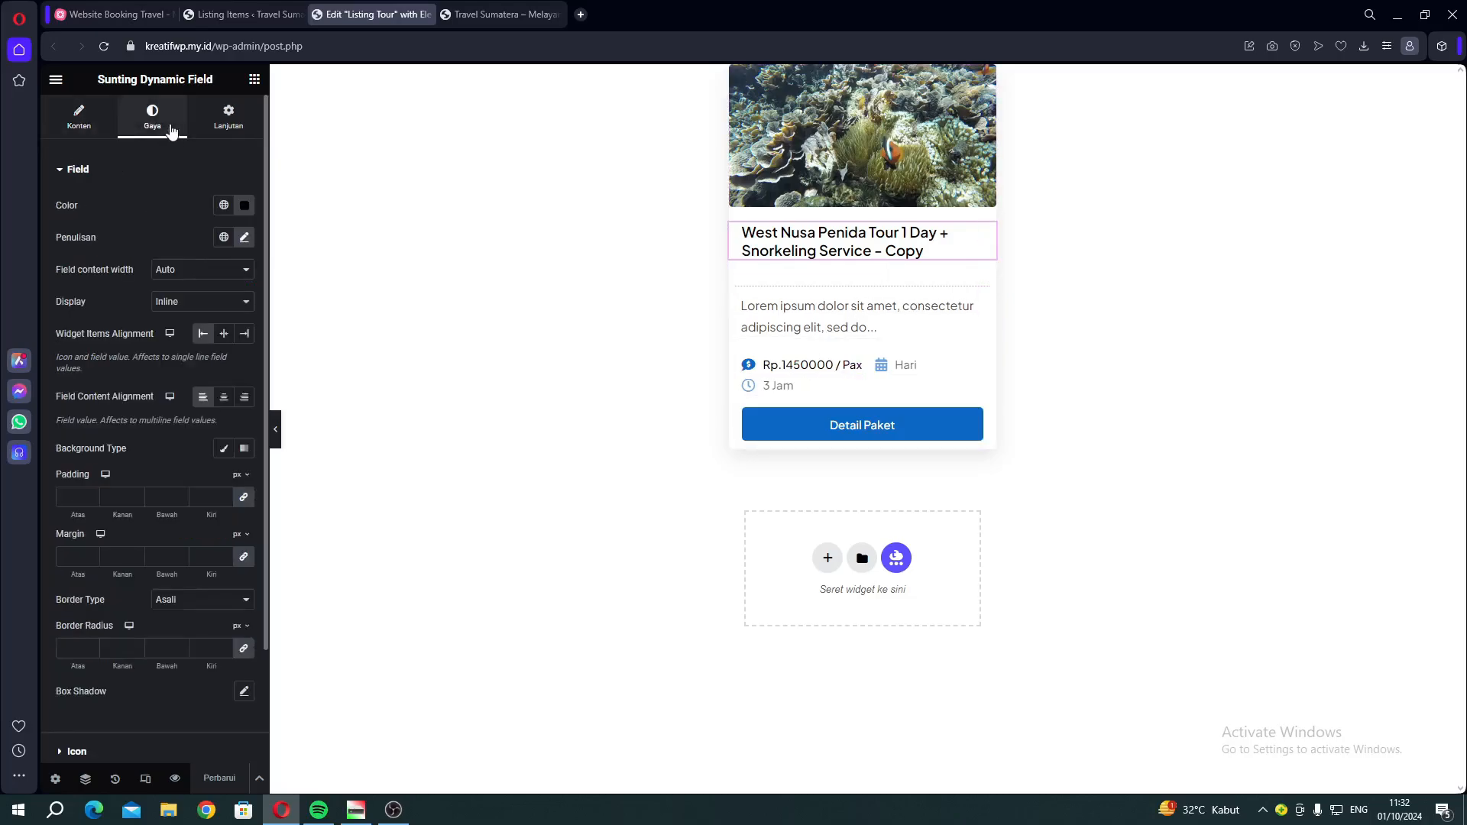
pyautogui.click(243, 214)
pyautogui.click(330, 273)
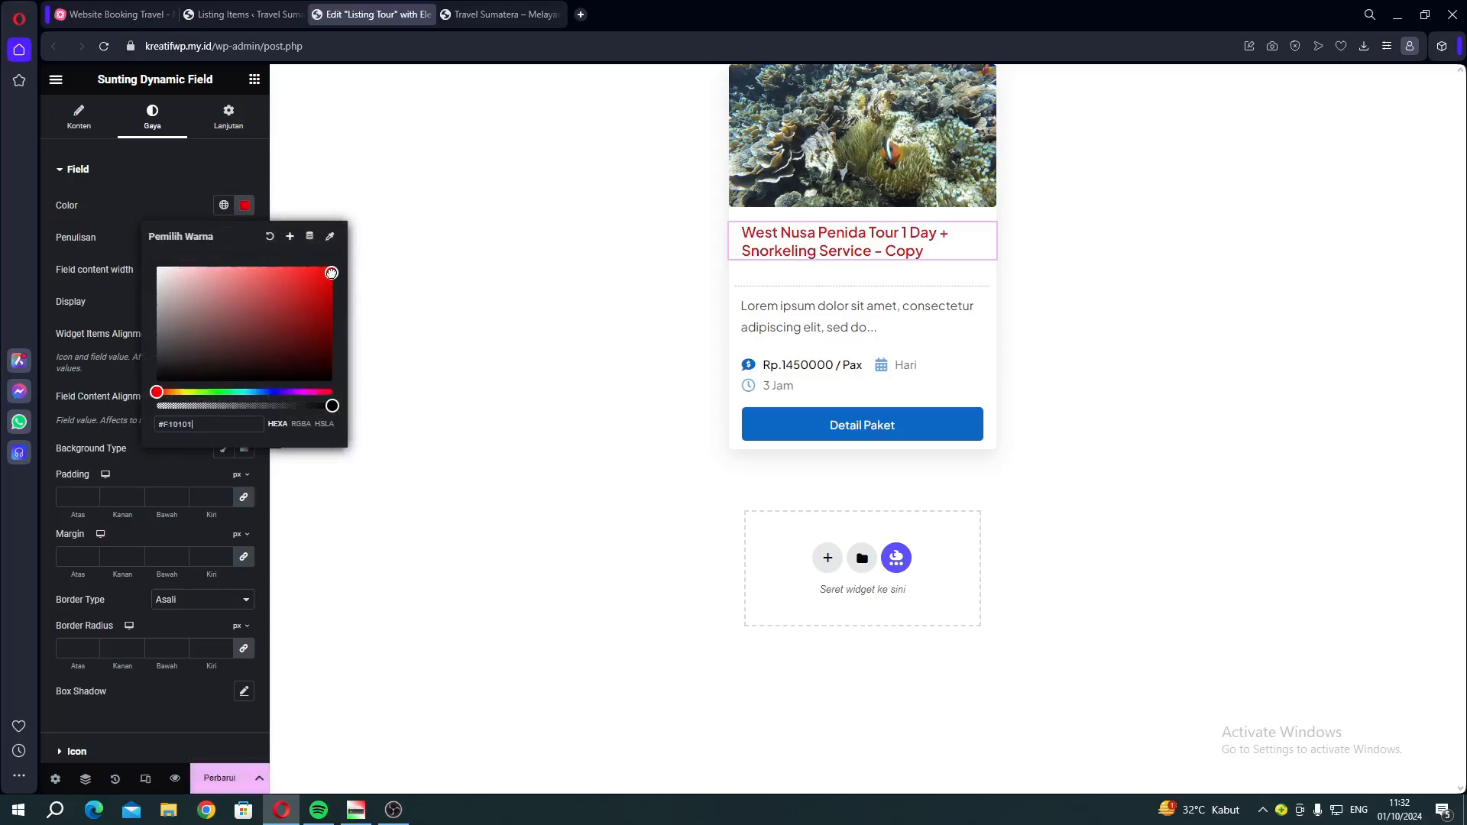
pyautogui.click(154, 205)
# Set the tour title's typography to the Poller One font family at 17 px
pyautogui.click(243, 238)
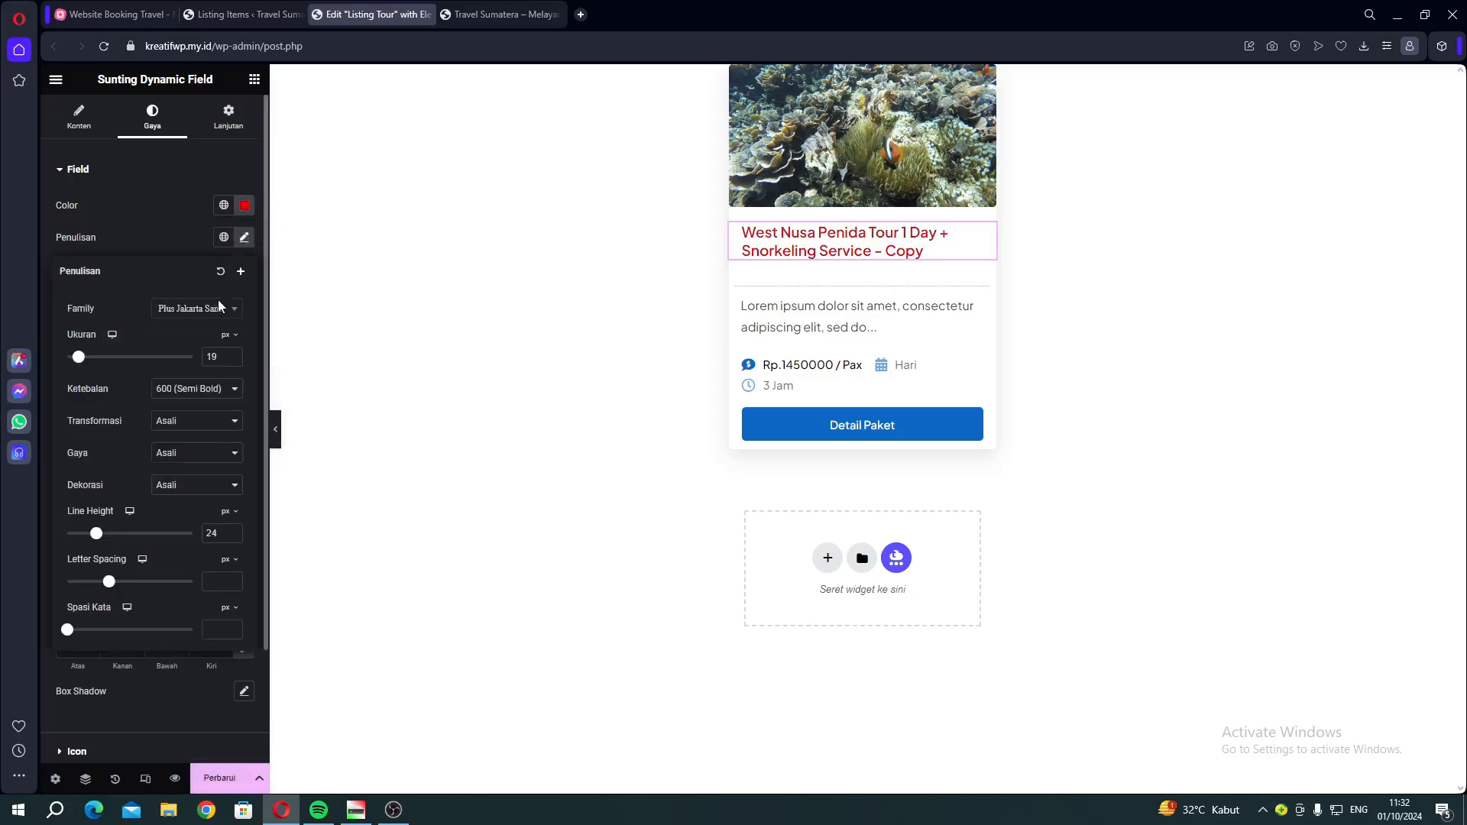
pyautogui.click(191, 308)
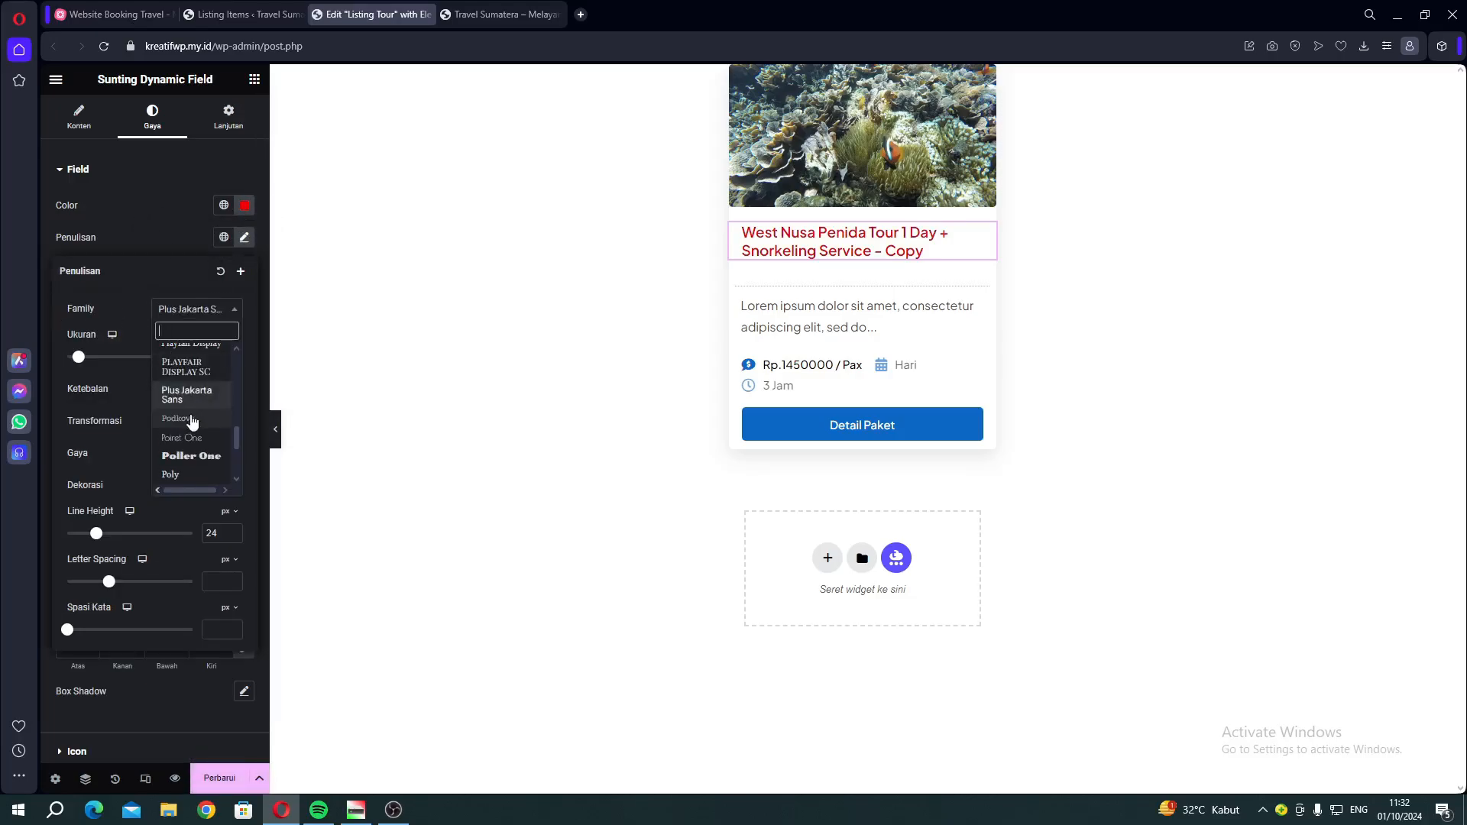
pyautogui.click(195, 456)
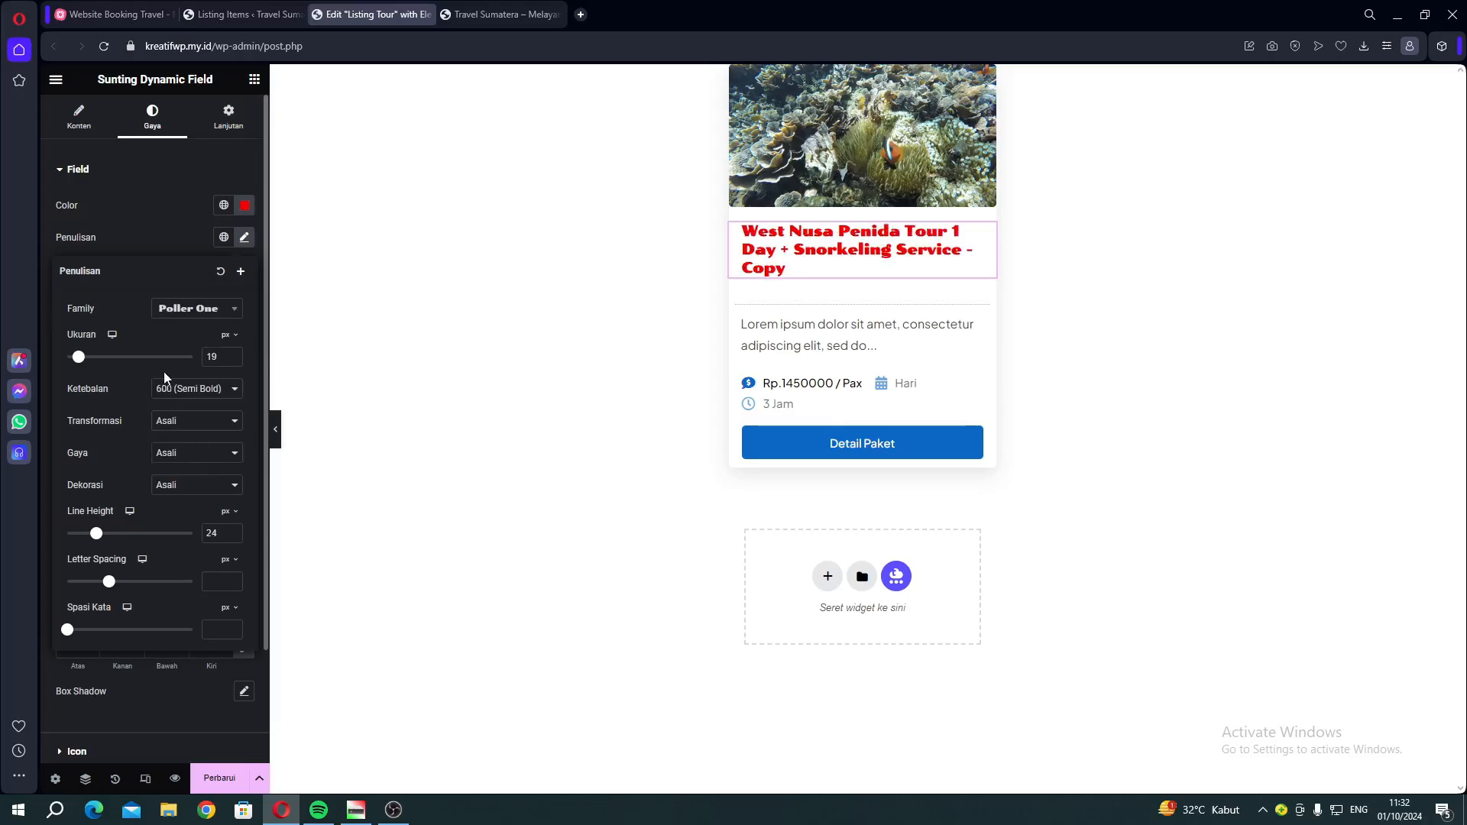
pyautogui.click(234, 361)
pyautogui.click(234, 361)
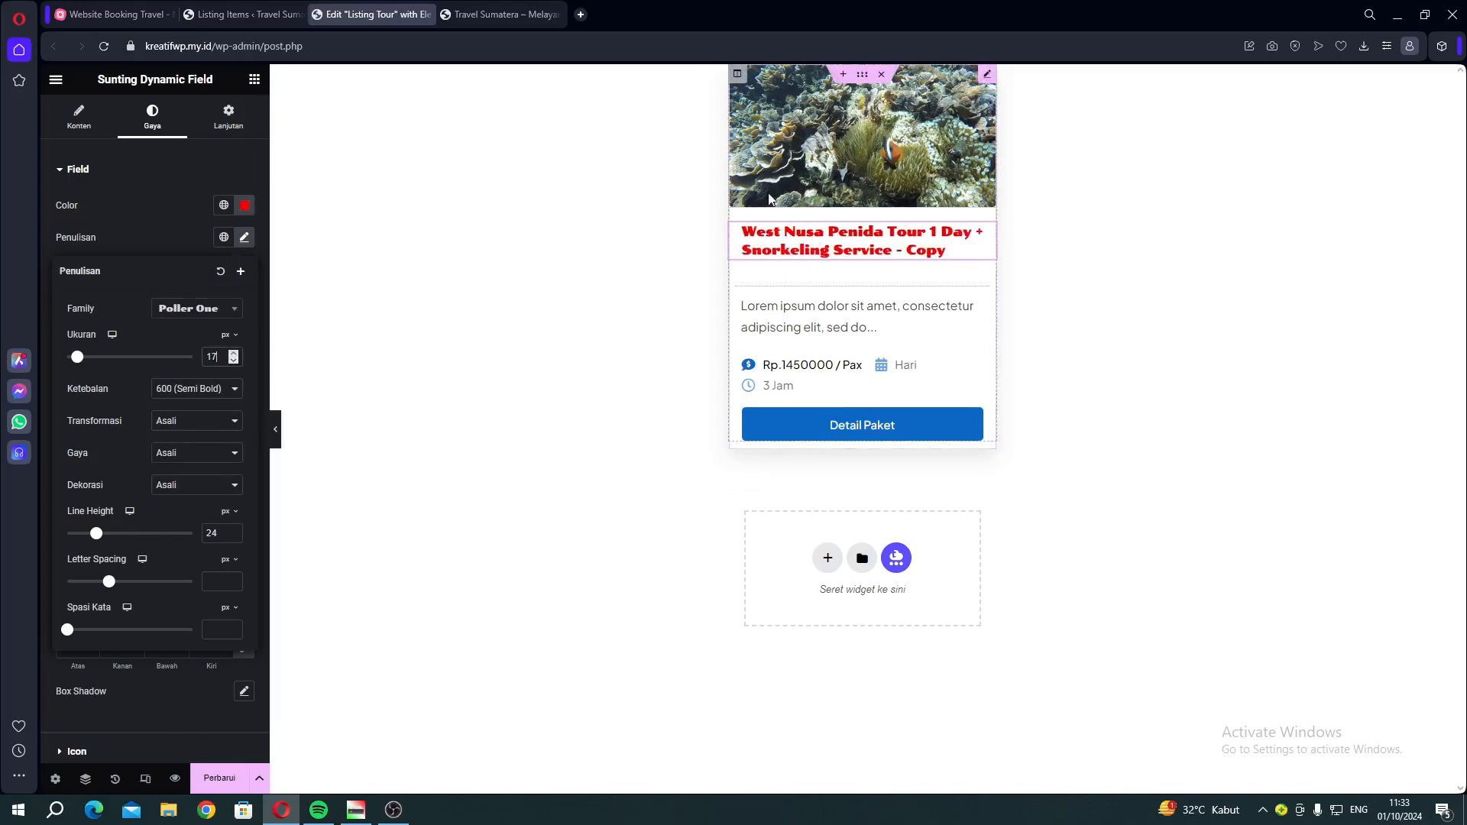
# Change the Detail Paket button's normal background color to the orange-brown #BE7814
pyautogui.click(954, 418)
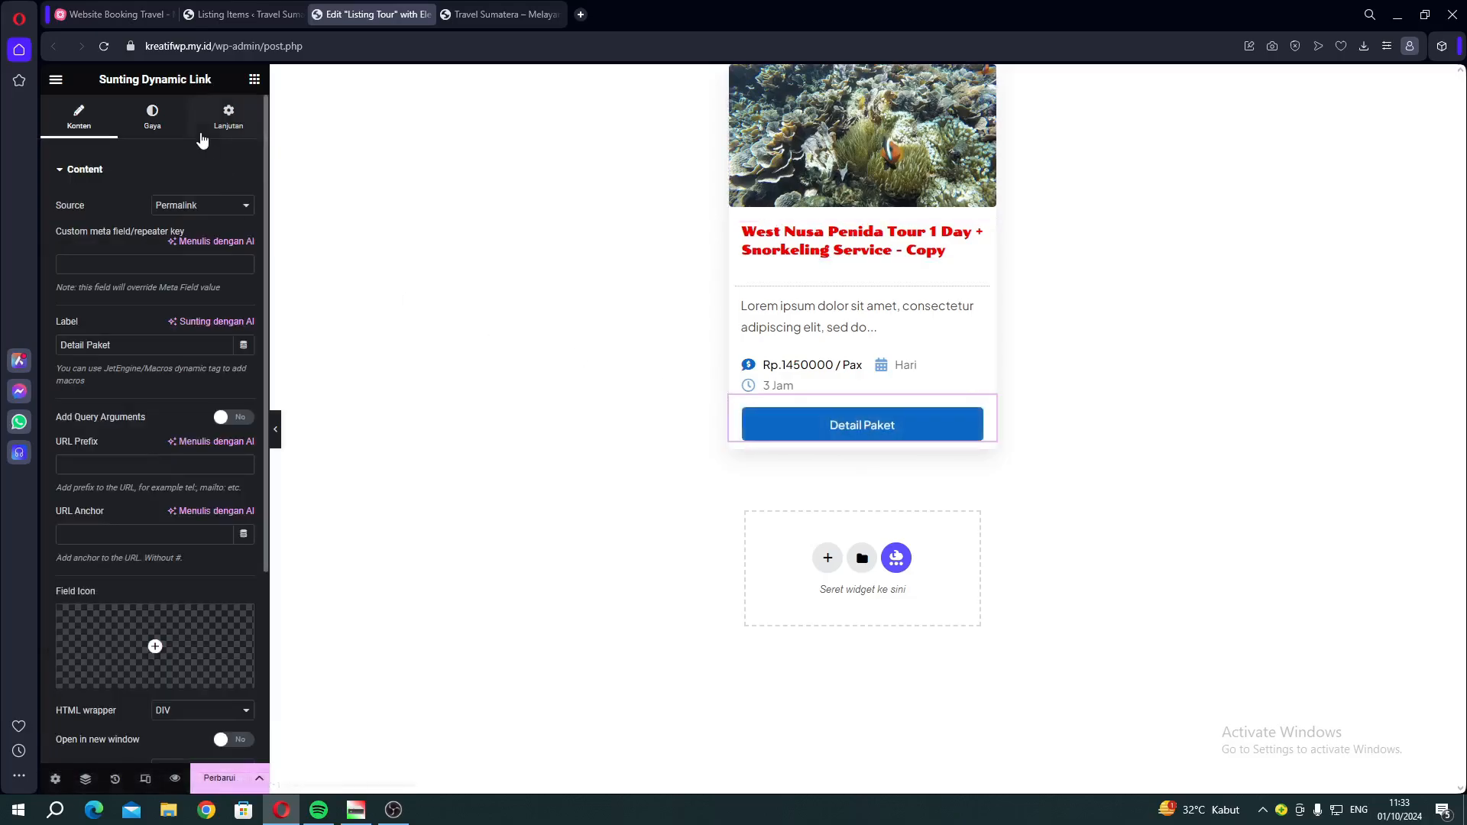
pyautogui.click(165, 120)
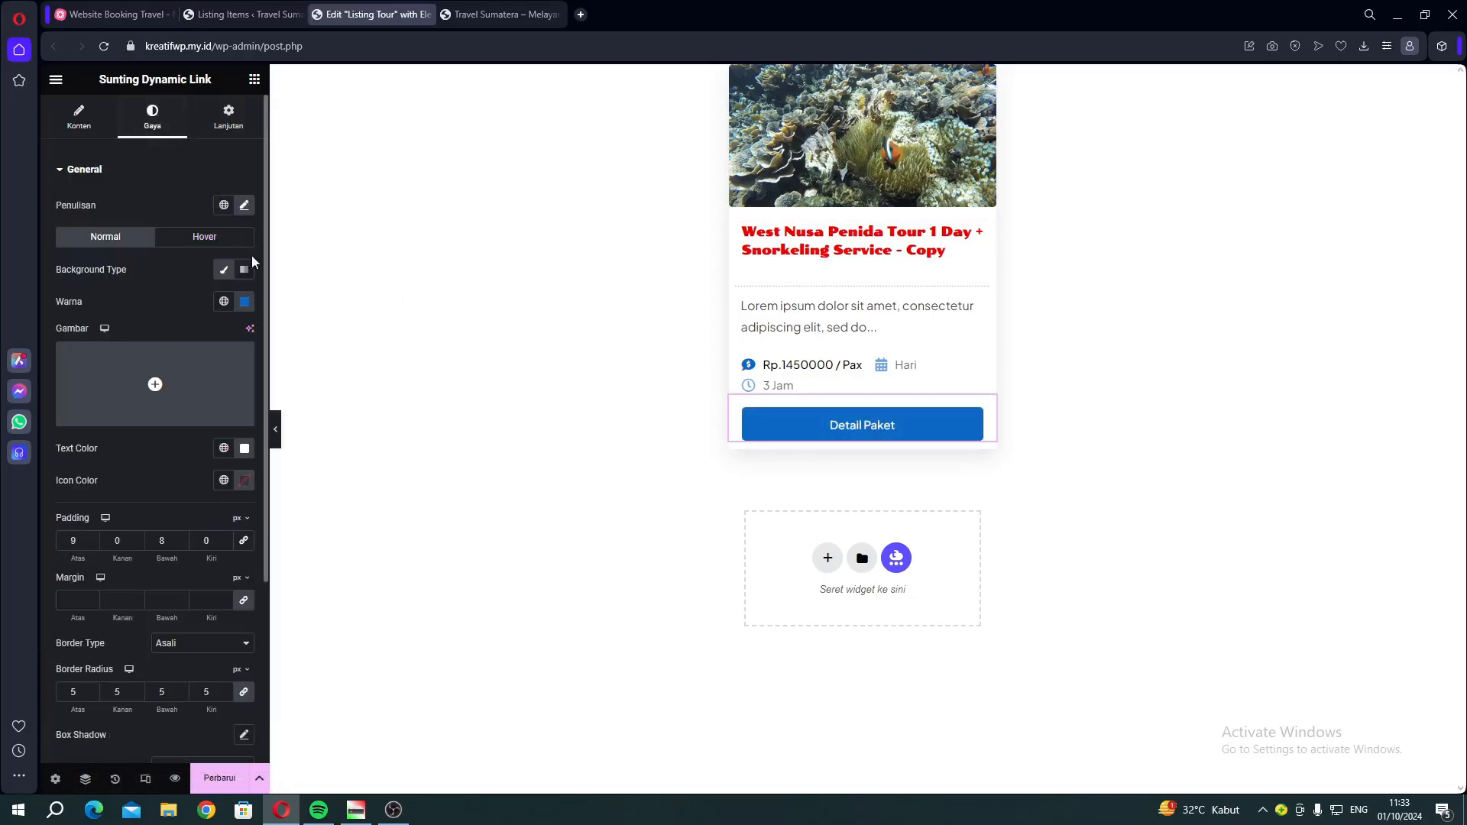
pyautogui.click(244, 301)
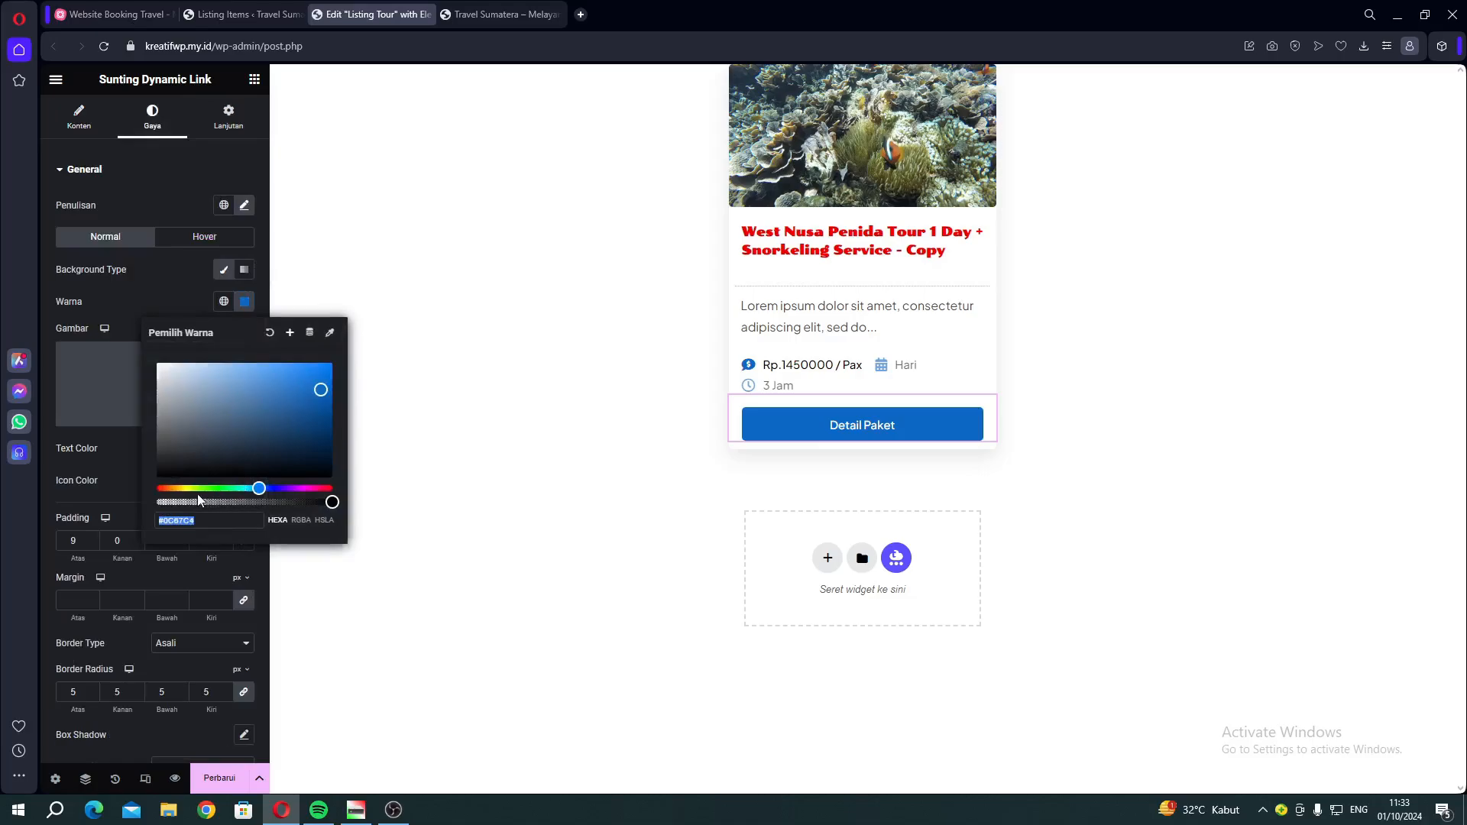
pyautogui.click(172, 488)
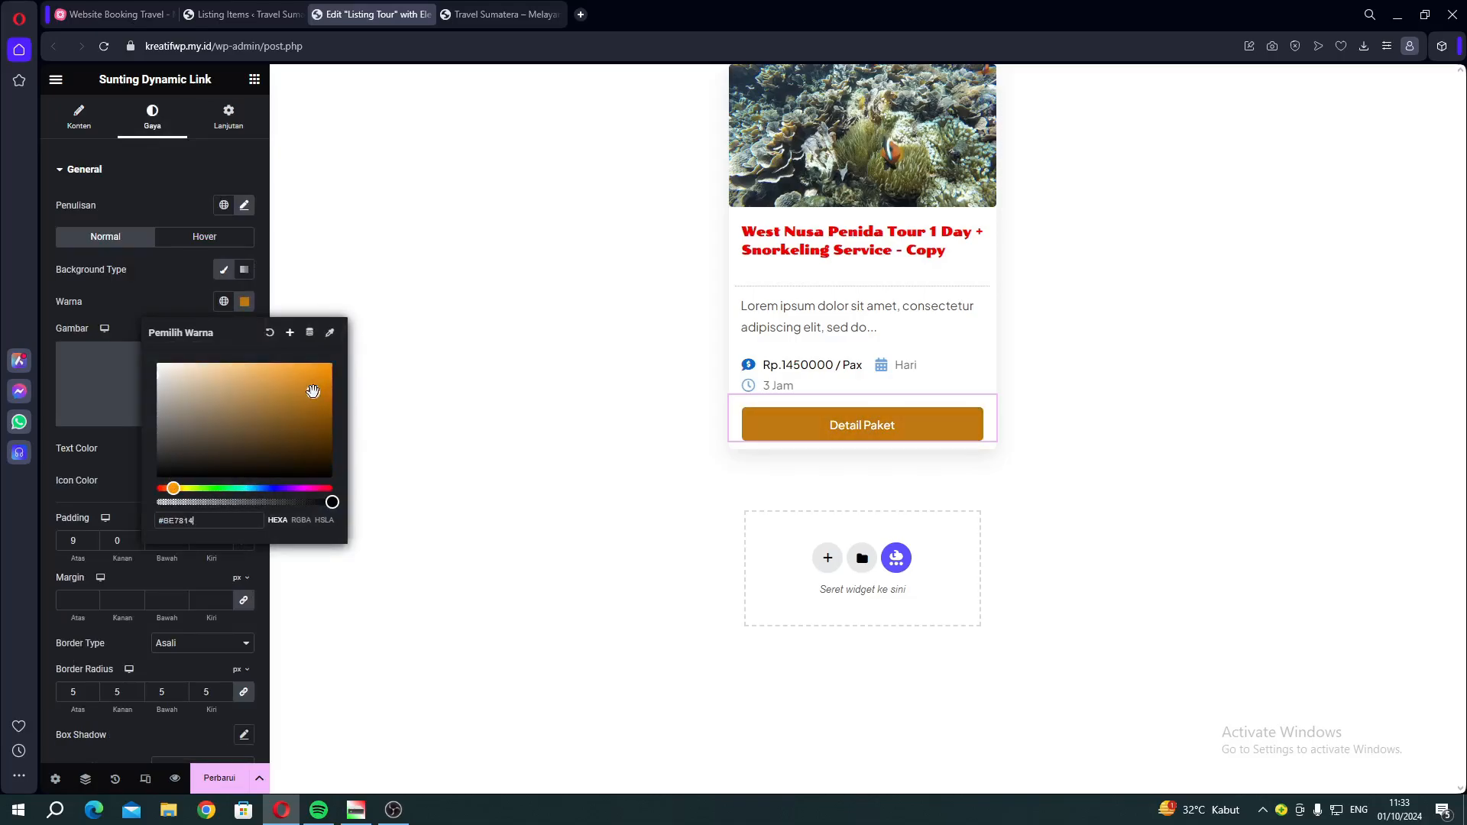
pyautogui.moveTo(195, 285); pyautogui.dragTo(489, 306)
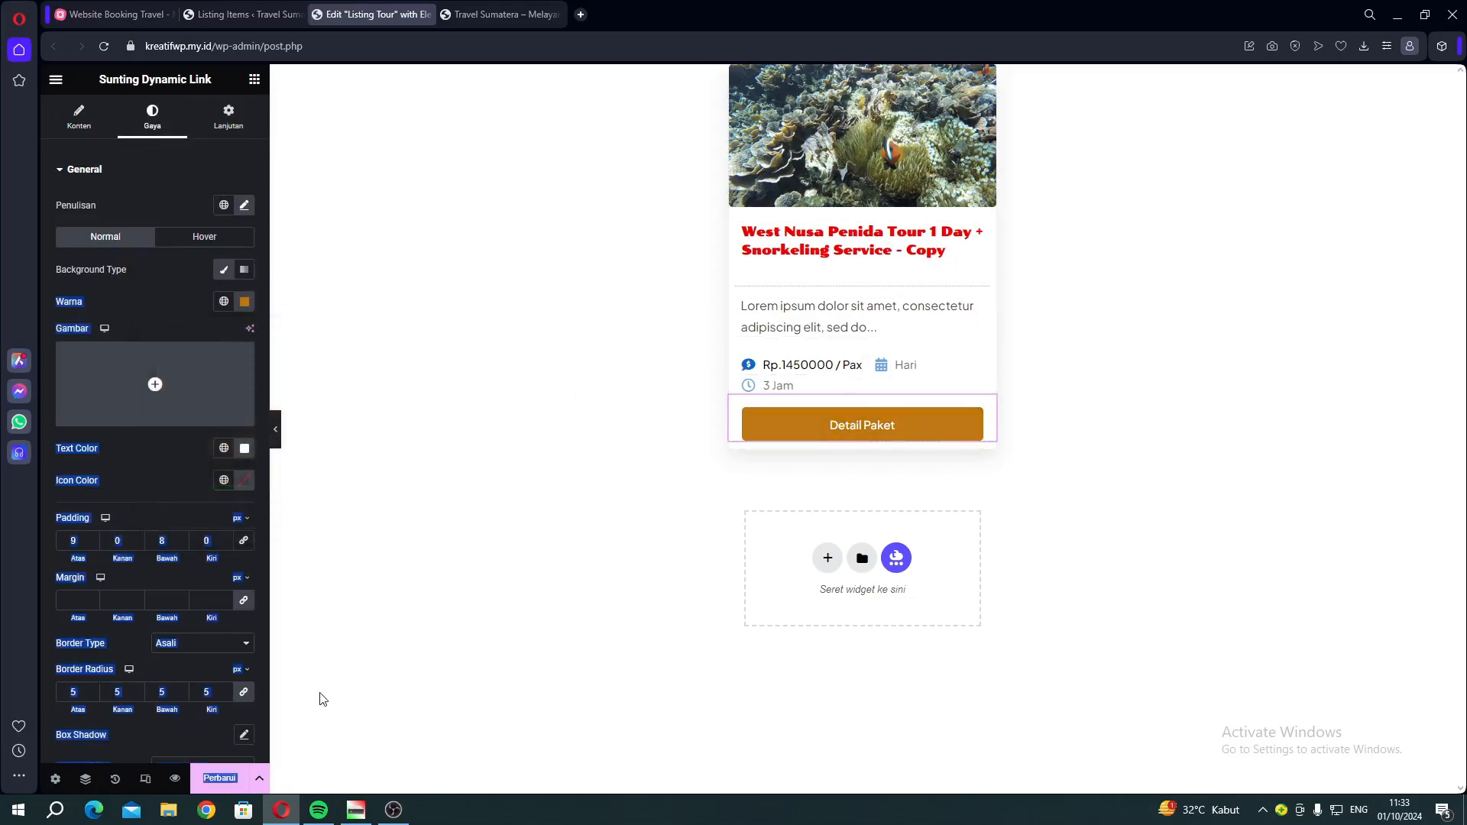
pyautogui.click(197, 316)
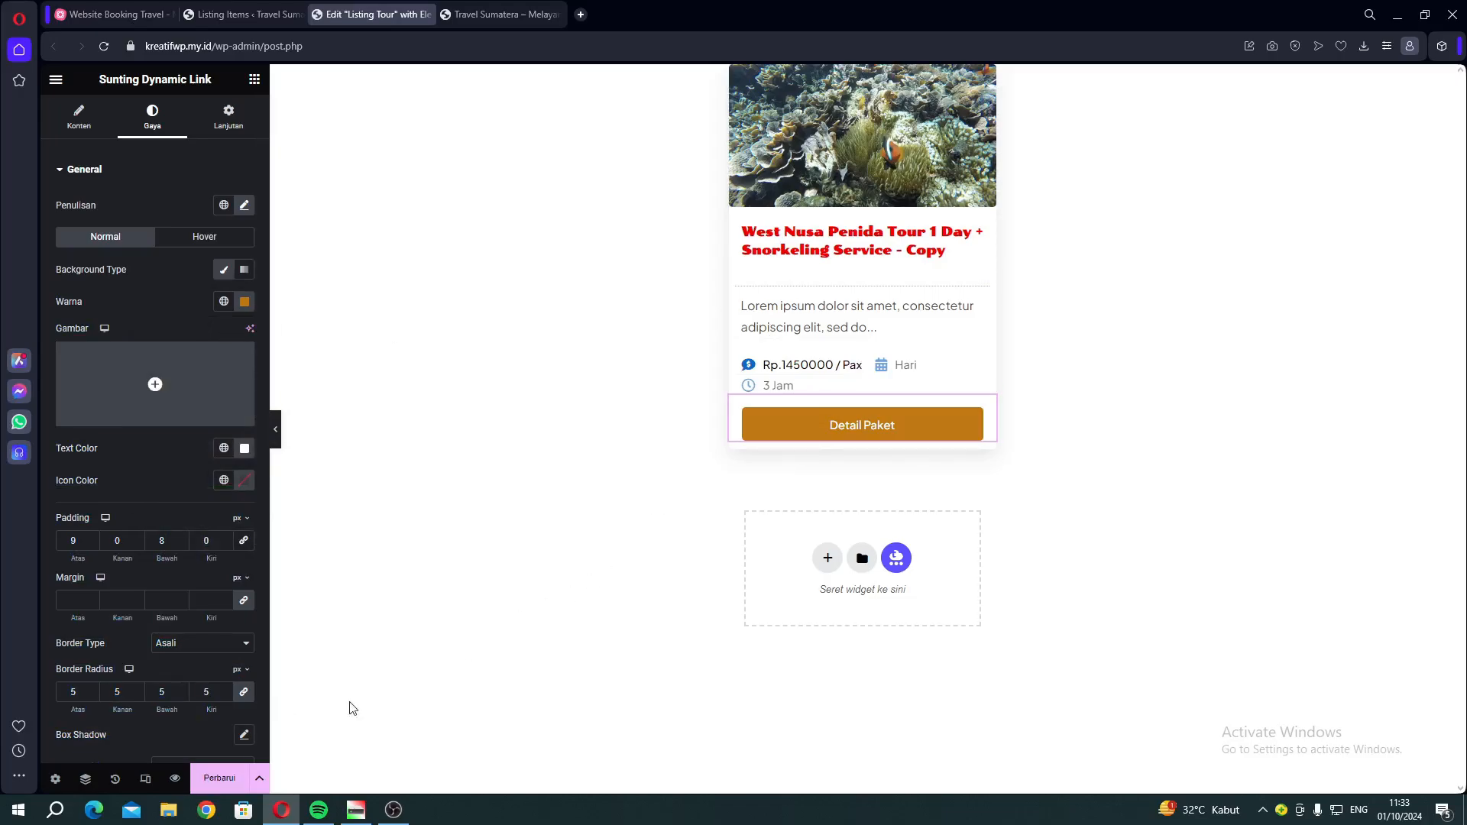
# Update the Listing Tour template, then reload the Travel Sumatera front page and check the restyled catalog cards
pyautogui.click(236, 773)
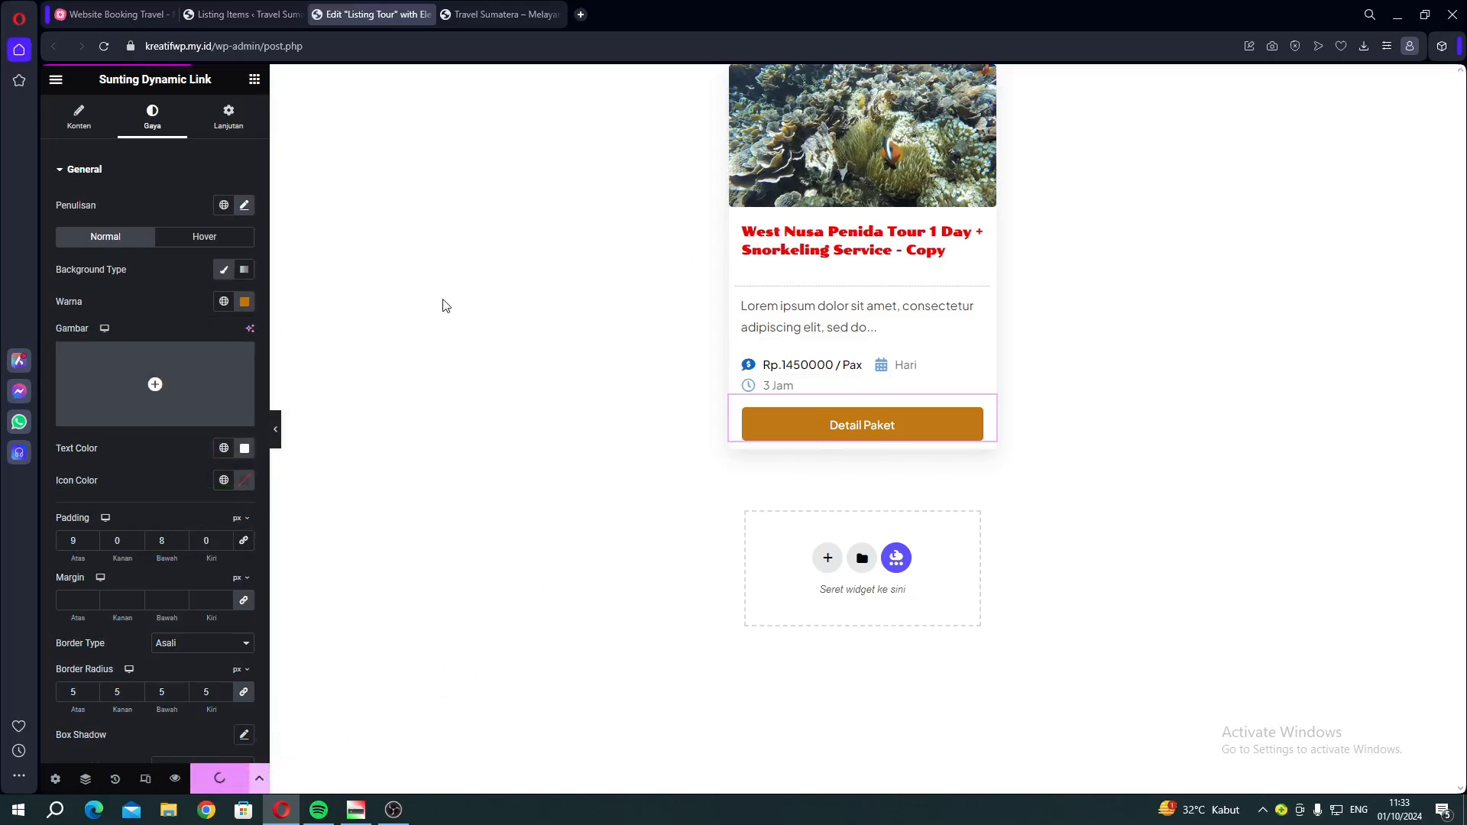
pyautogui.click(469, 25)
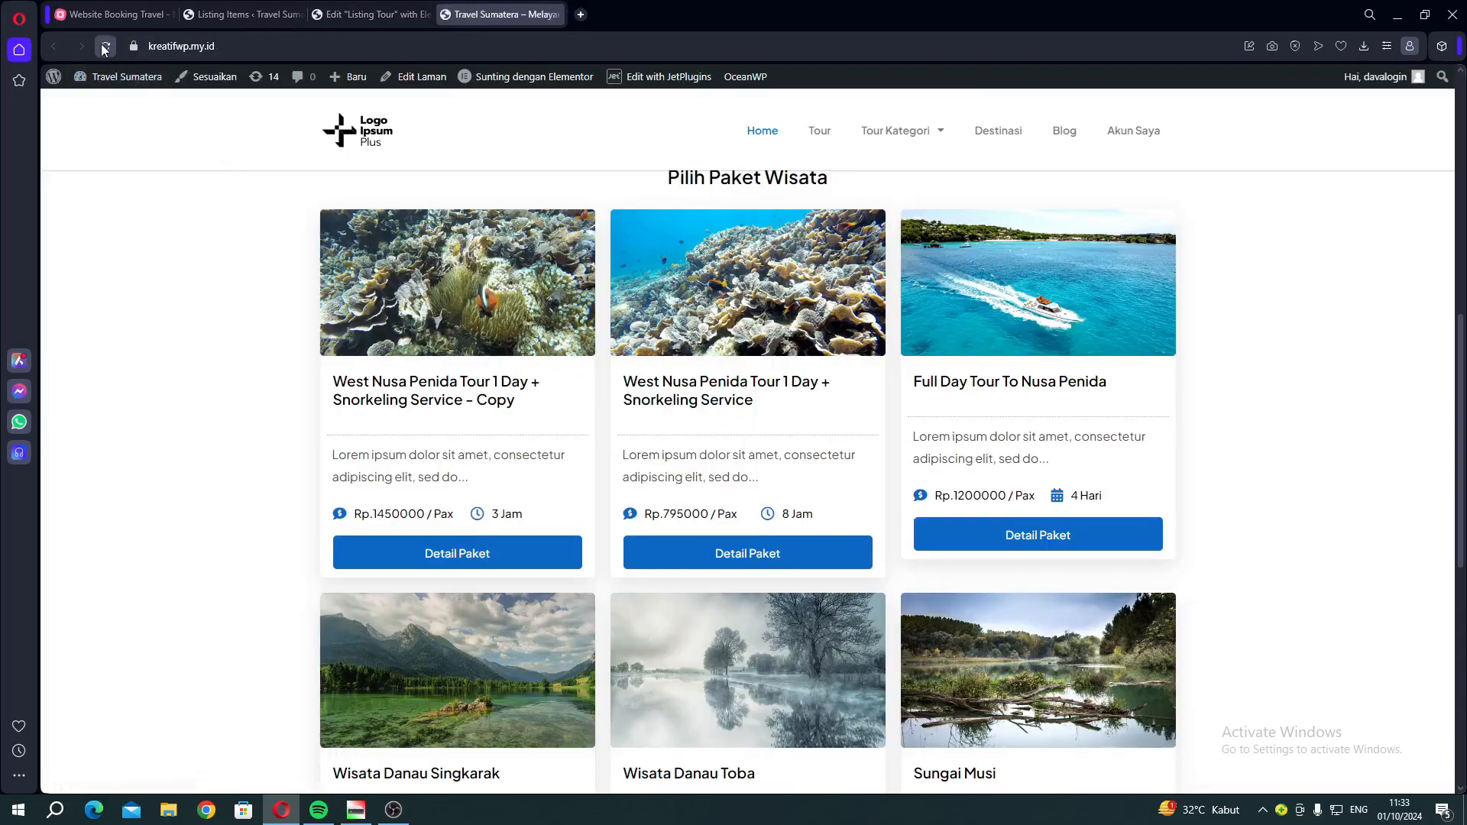
pyautogui.click(105, 46)
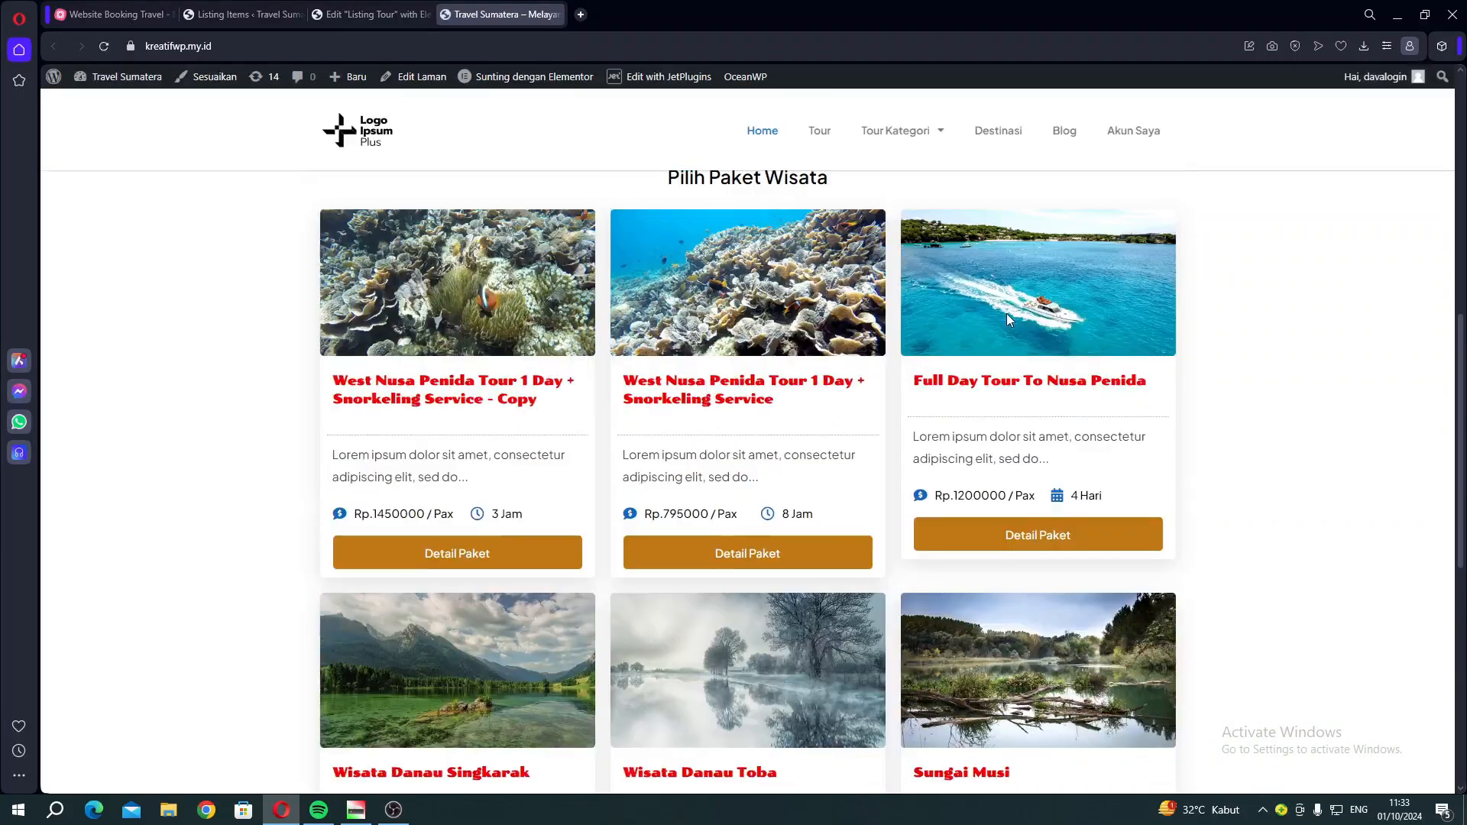
pyautogui.scroll(-5, 759, 449)
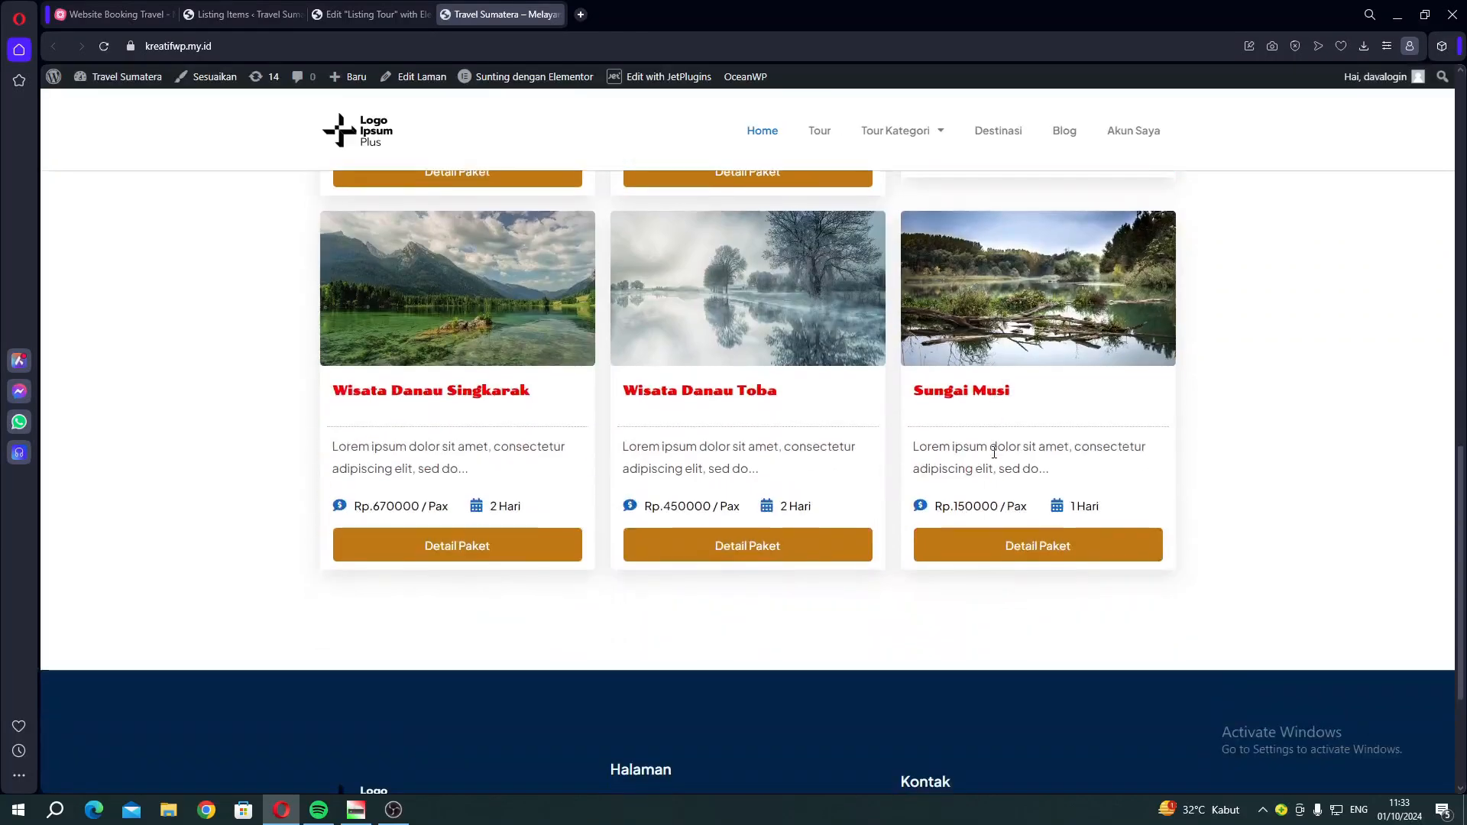
pyautogui.scroll(6, 759, 449)
# Close the Listing Tour editor tab, view the front page catalog again and consult the Website Booking Travel mind map
pyautogui.click(390, 13)
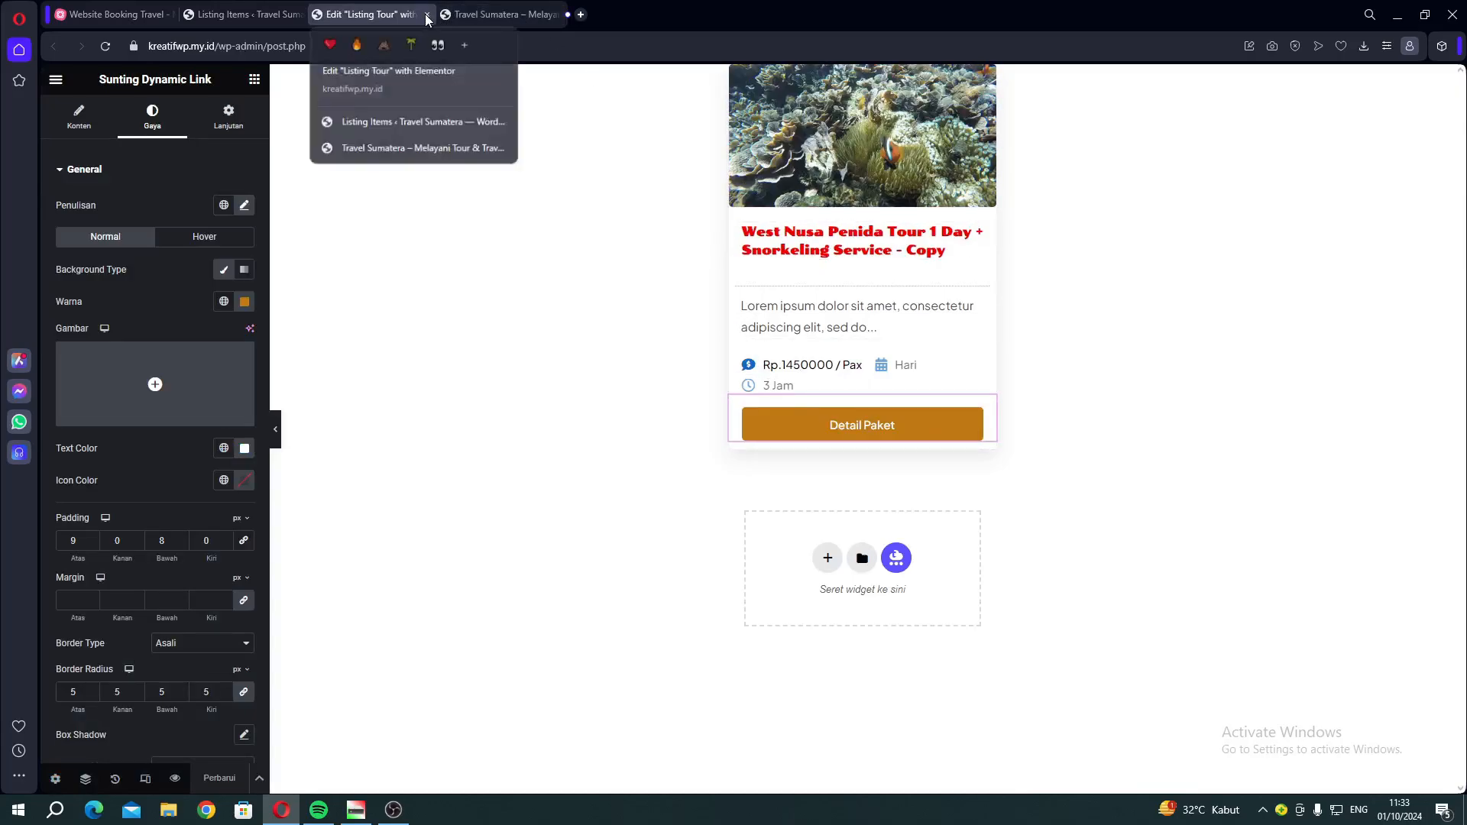
pyautogui.click(426, 15)
pyautogui.click(393, 16)
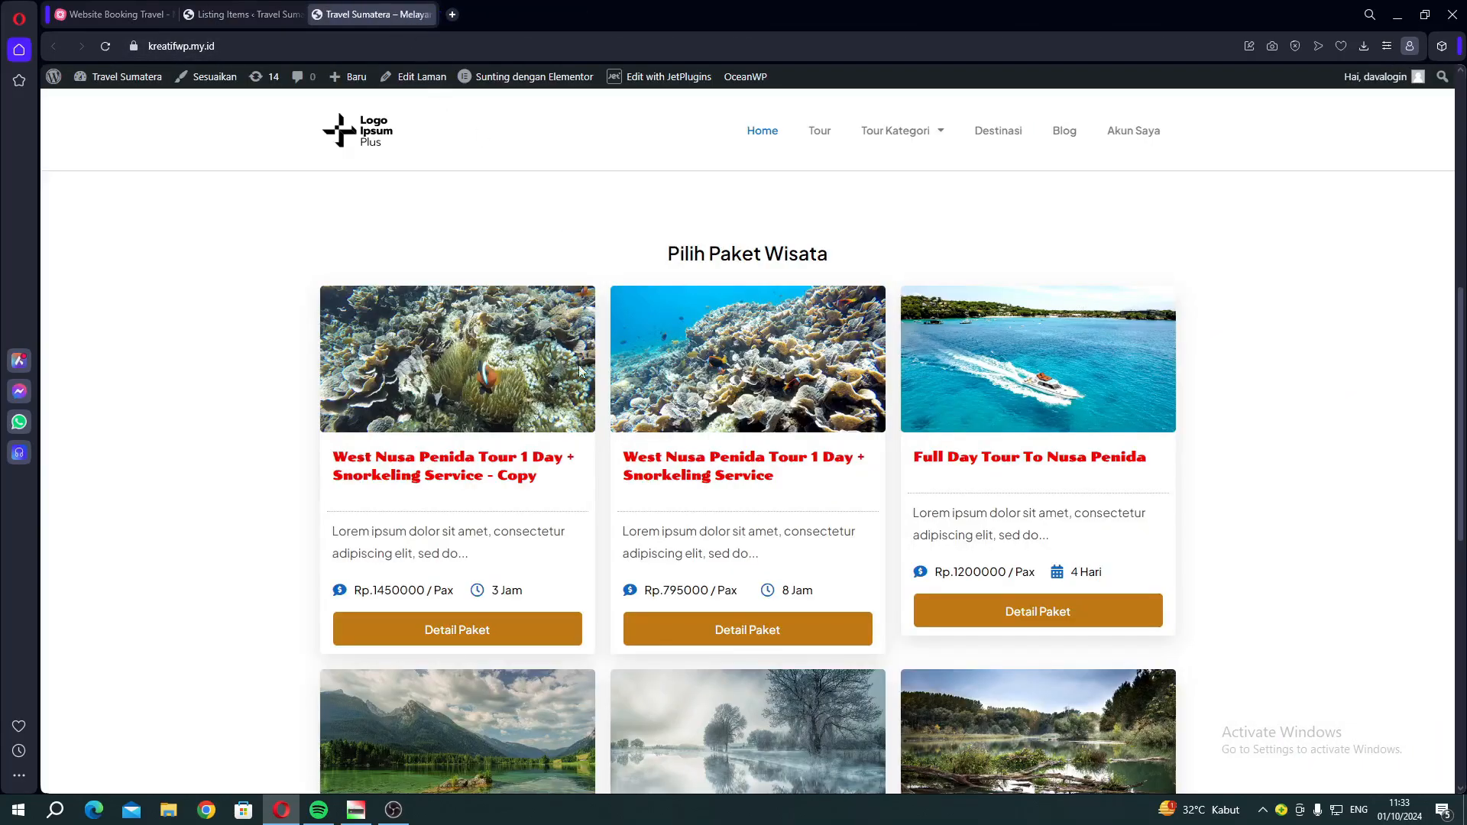
pyautogui.scroll(-1, 505, 534)
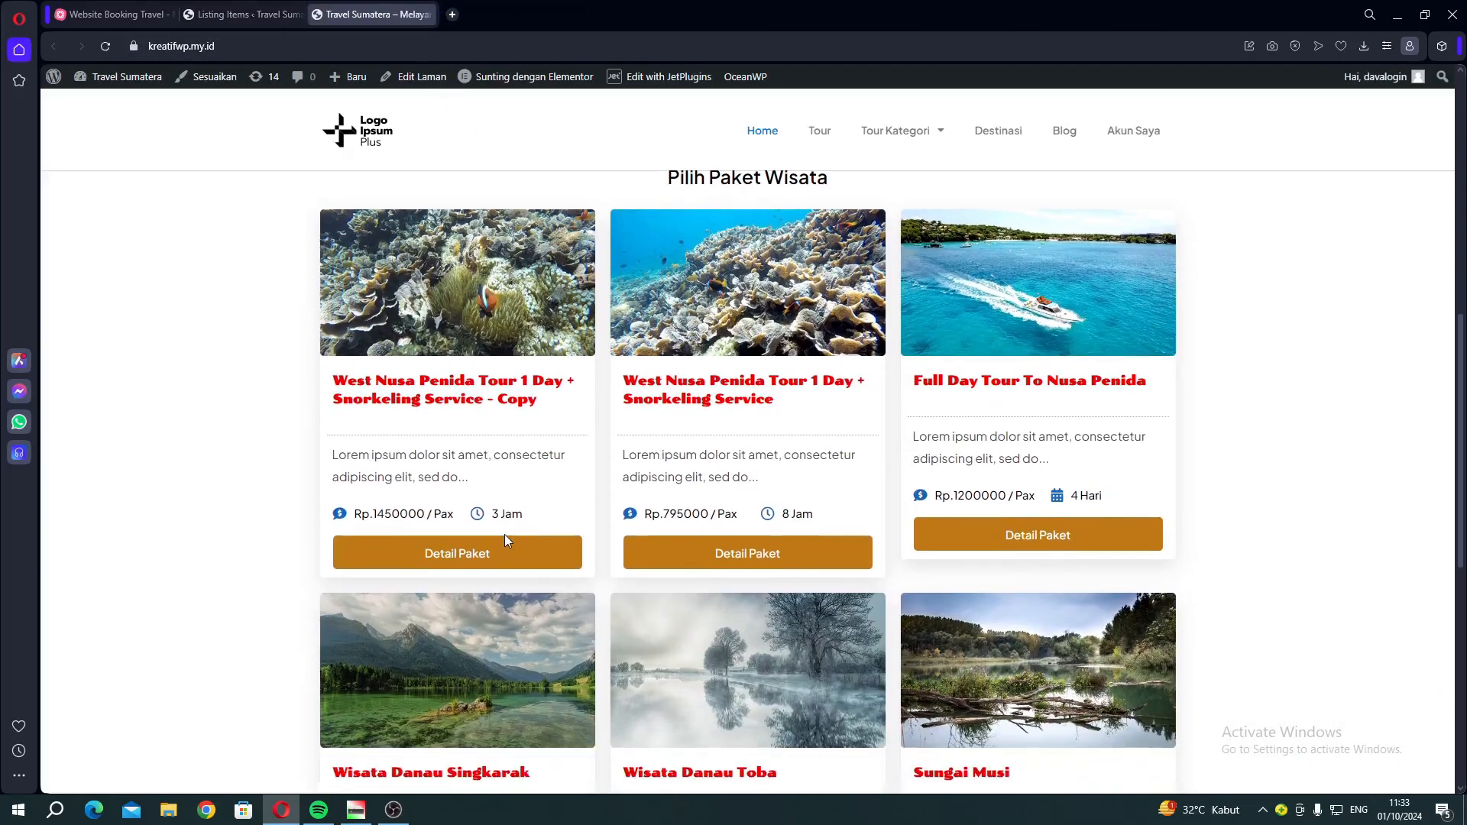
pyautogui.click(118, 24)
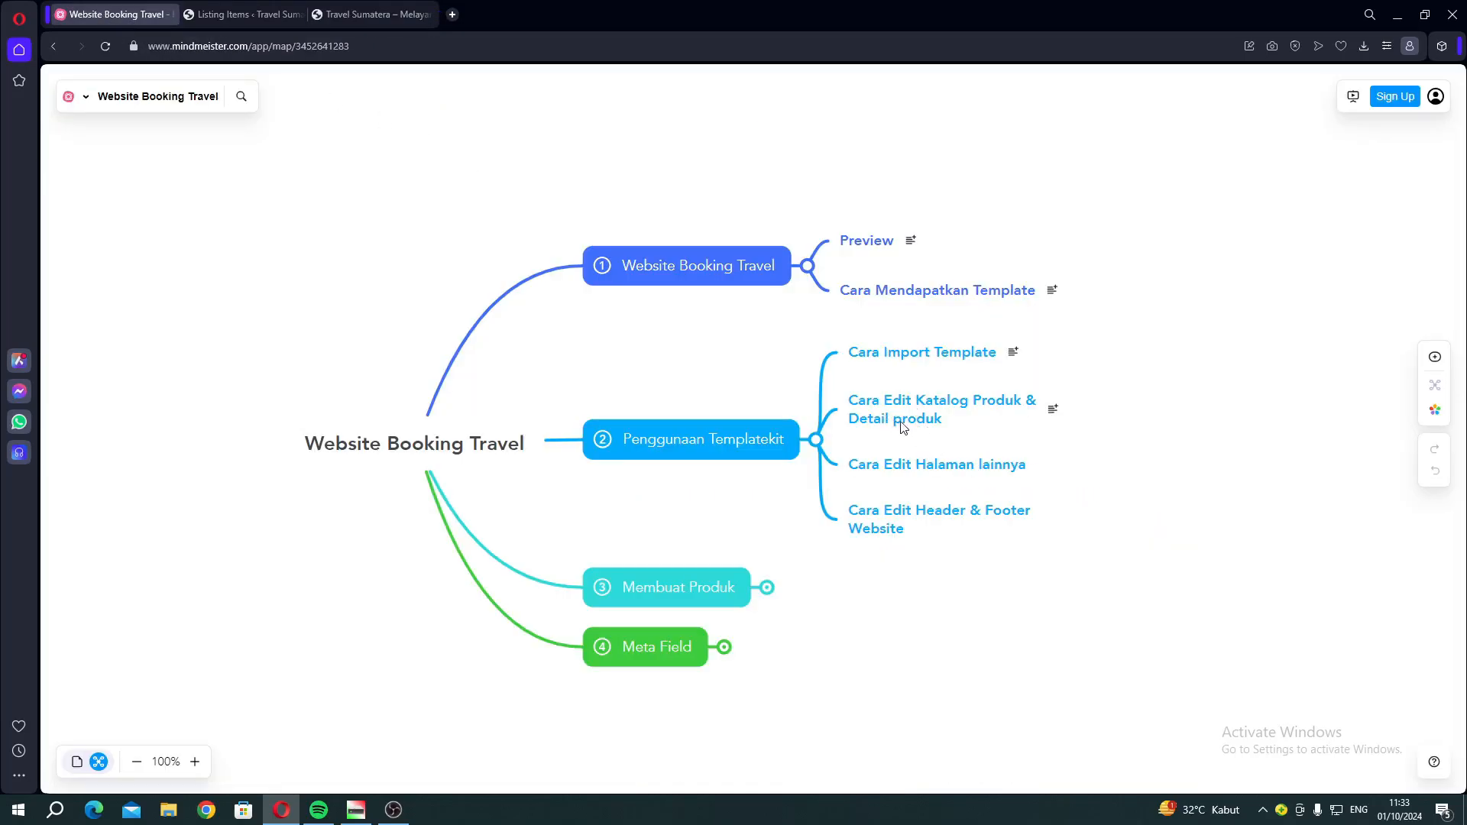
# From the front page catalog, open the first West Nusa Penida tour and look over its gallery, description and booking form
pyautogui.click(352, 15)
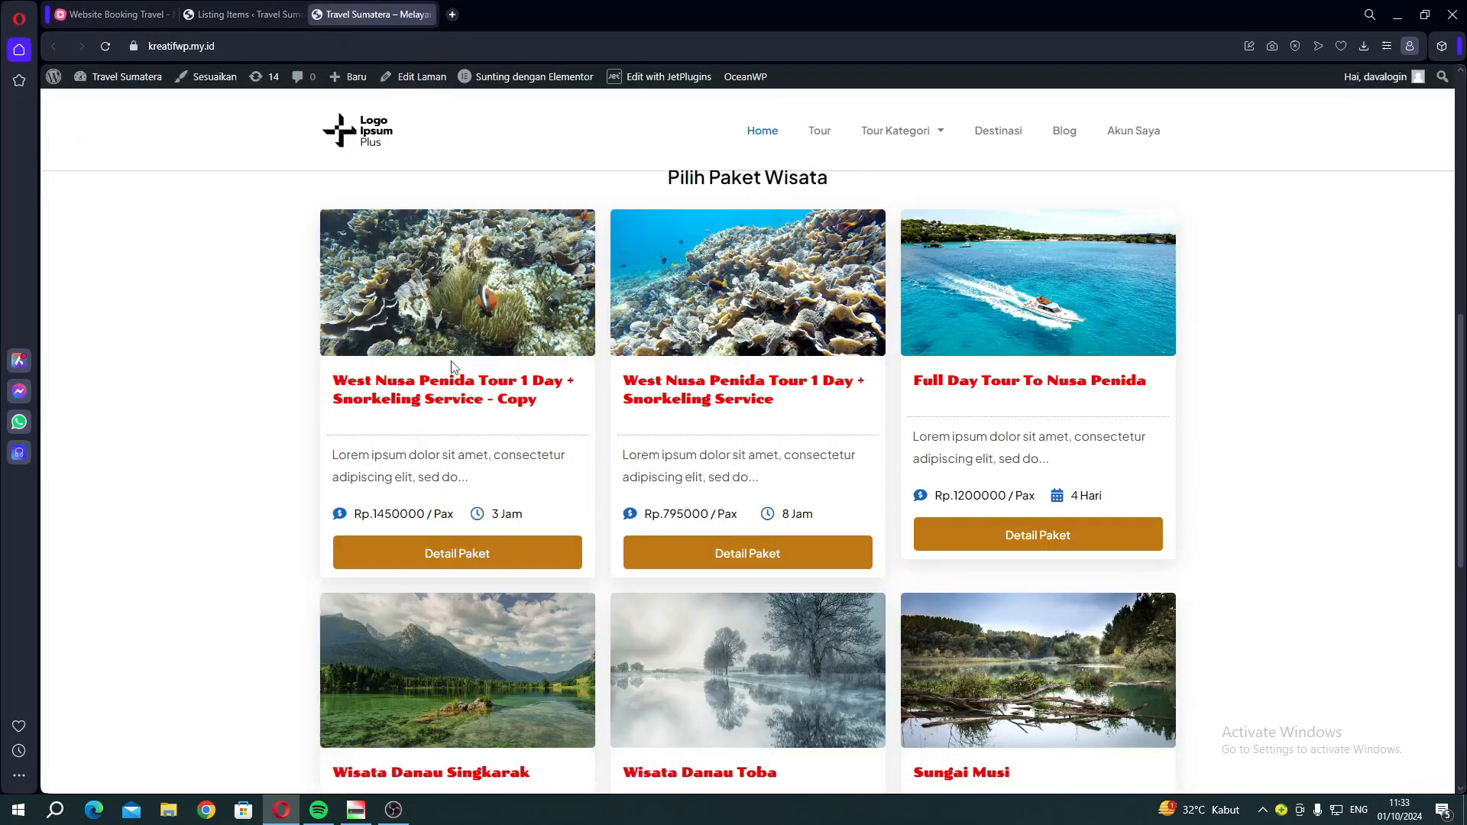
pyautogui.click(524, 561)
pyautogui.scroll(-2, 702, 197)
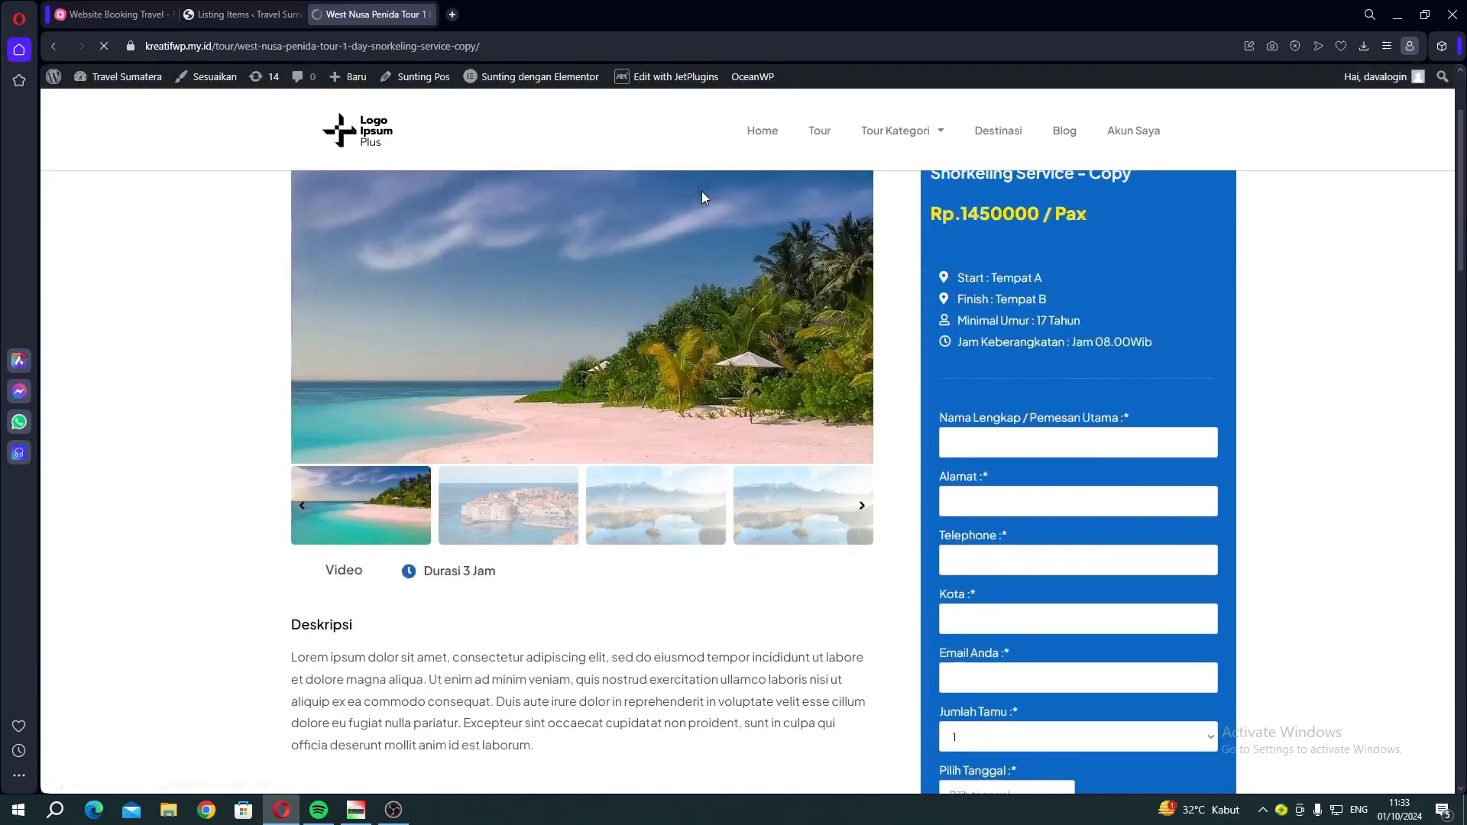
pyautogui.scroll(-10, 702, 197)
pyautogui.scroll(7, 352, 432)
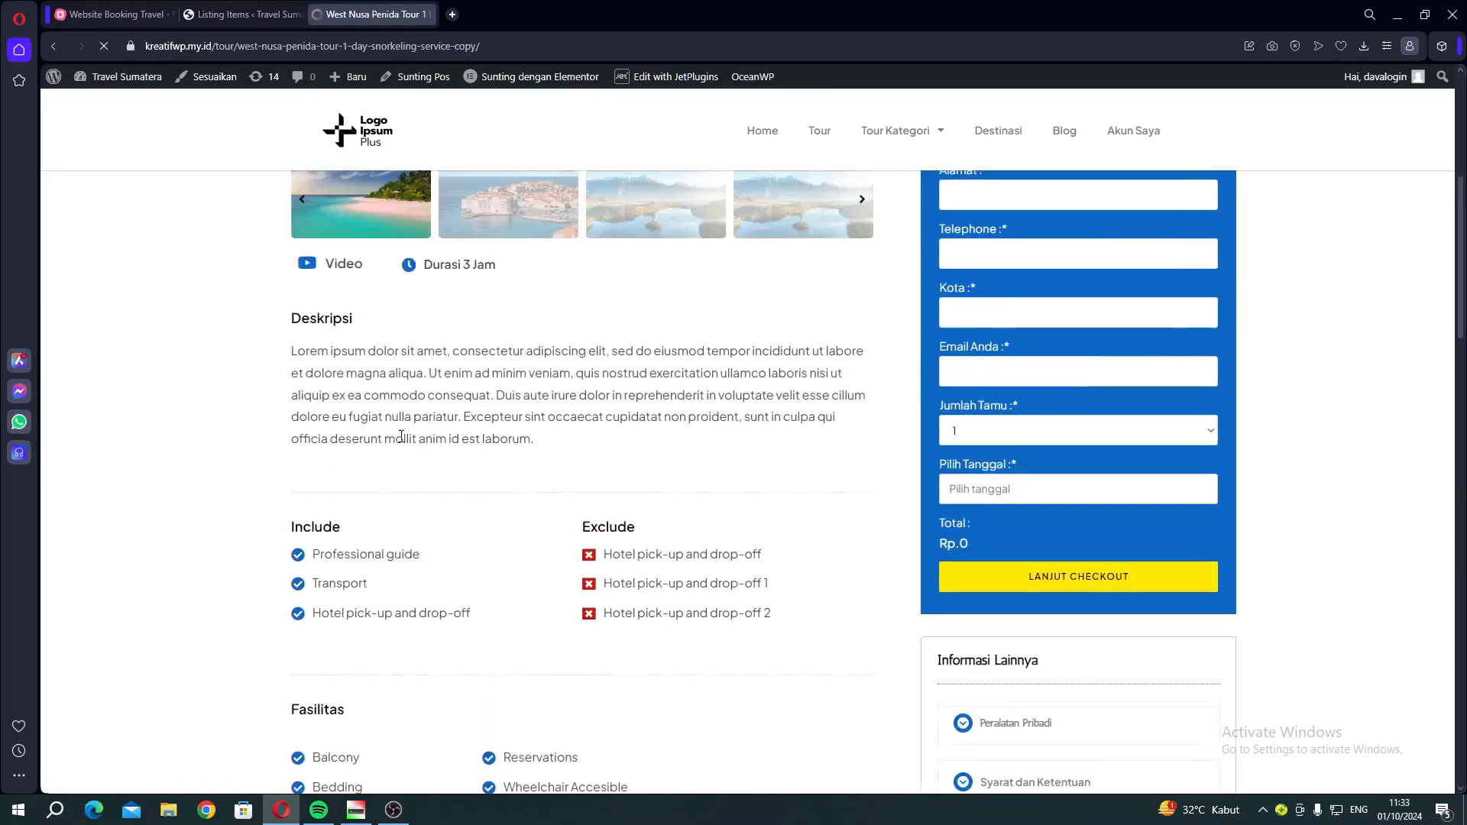
pyautogui.scroll(4, 400, 436)
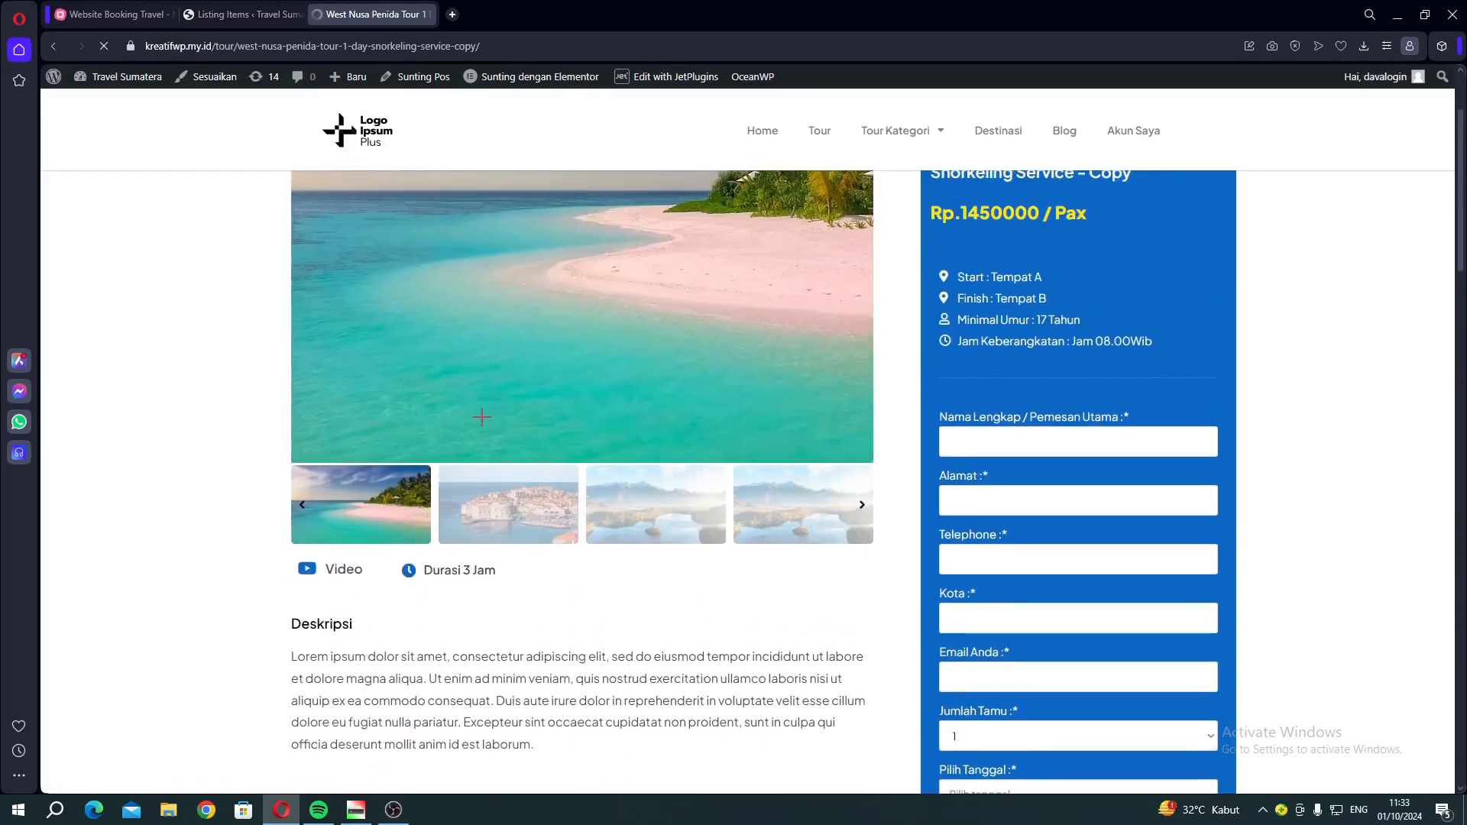
pyautogui.scroll(1, 482, 417)
pyautogui.click(860, 580)
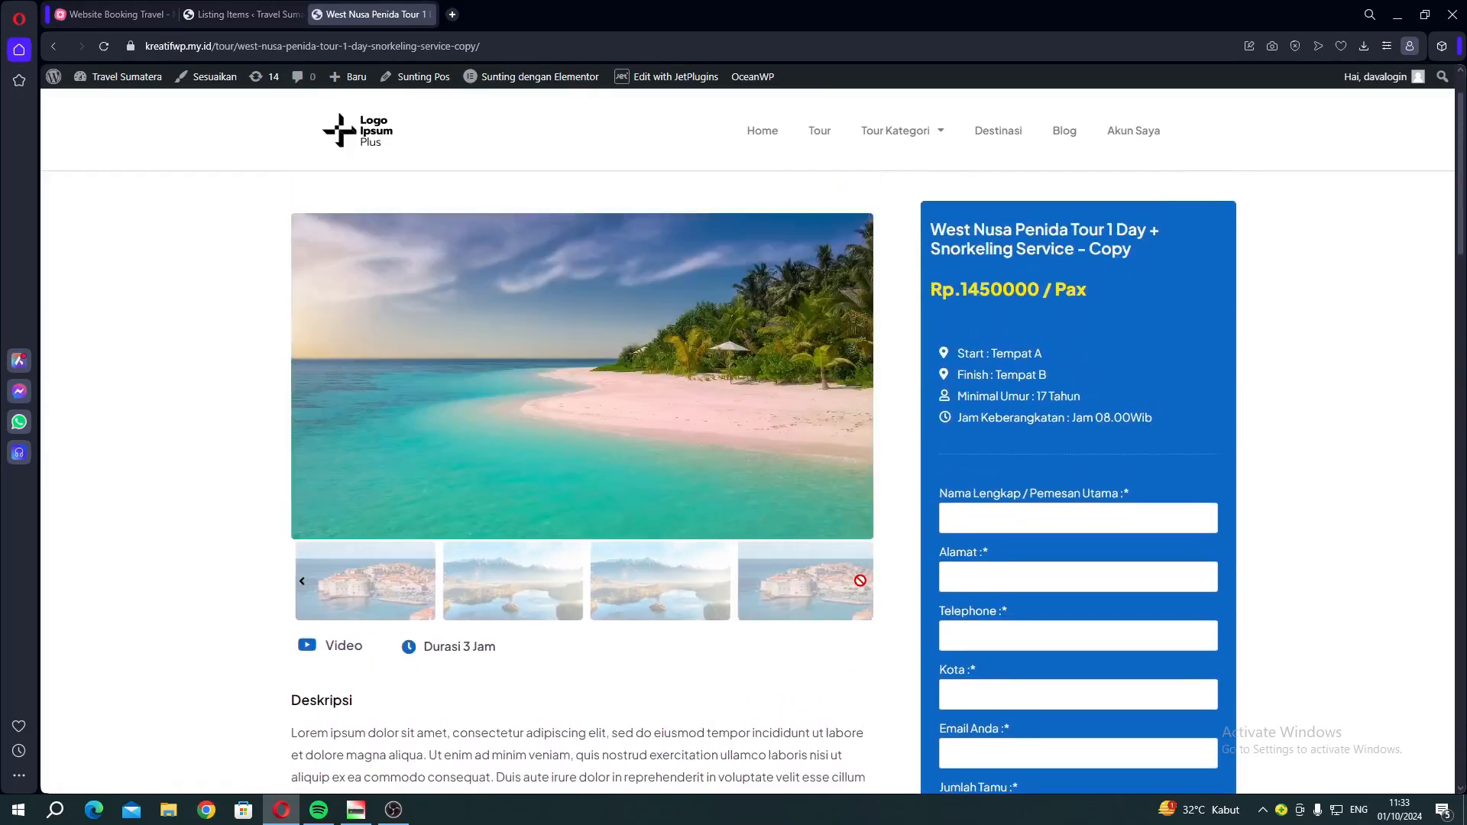
pyautogui.scroll(-3, 596, 574)
pyautogui.scroll(4, 576, 459)
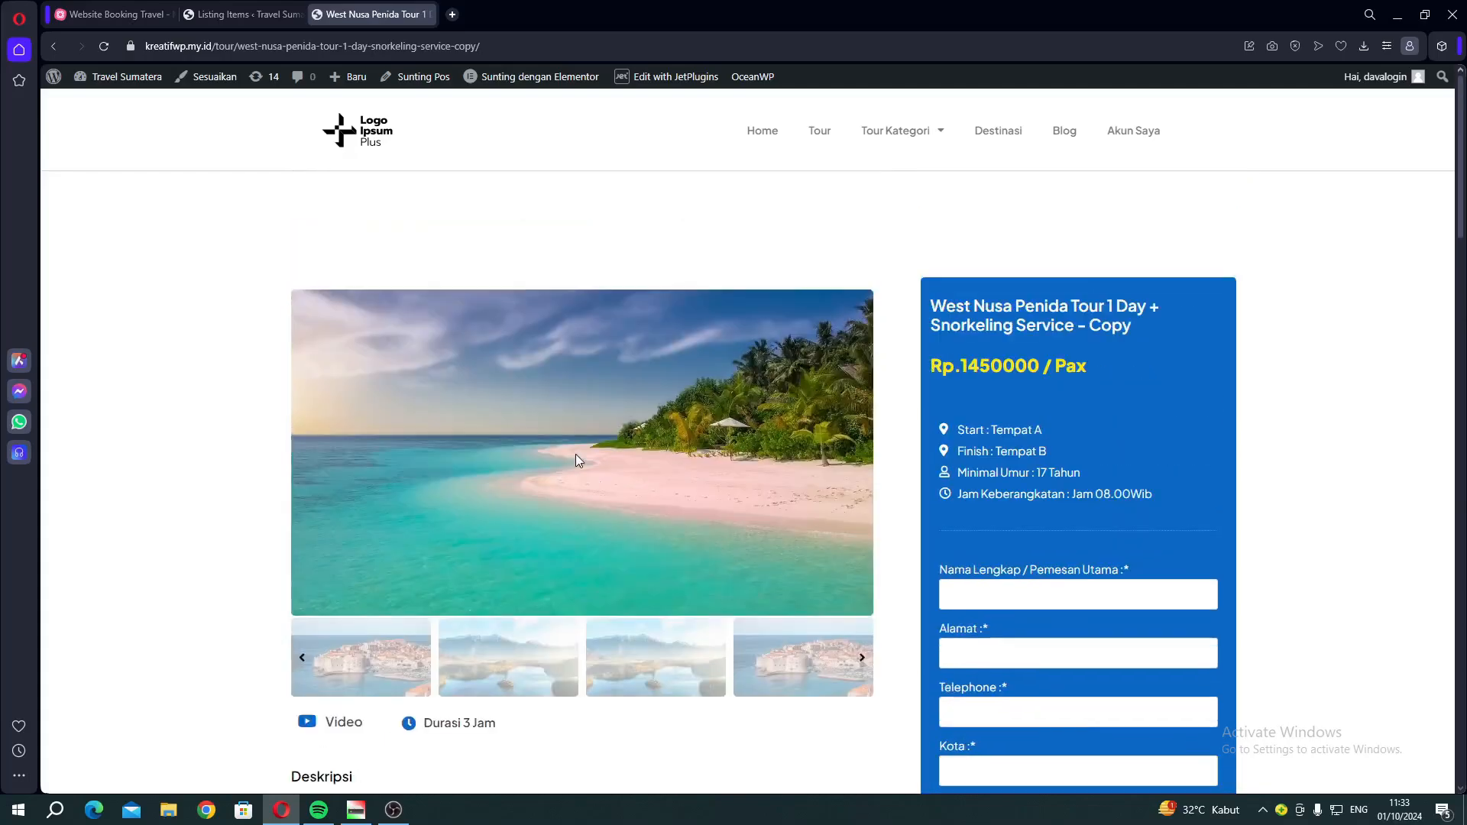
# From the WordPress dashboard, open Elementor's Theme Builder and show its Single Post templates
pyautogui.click(243, 14)
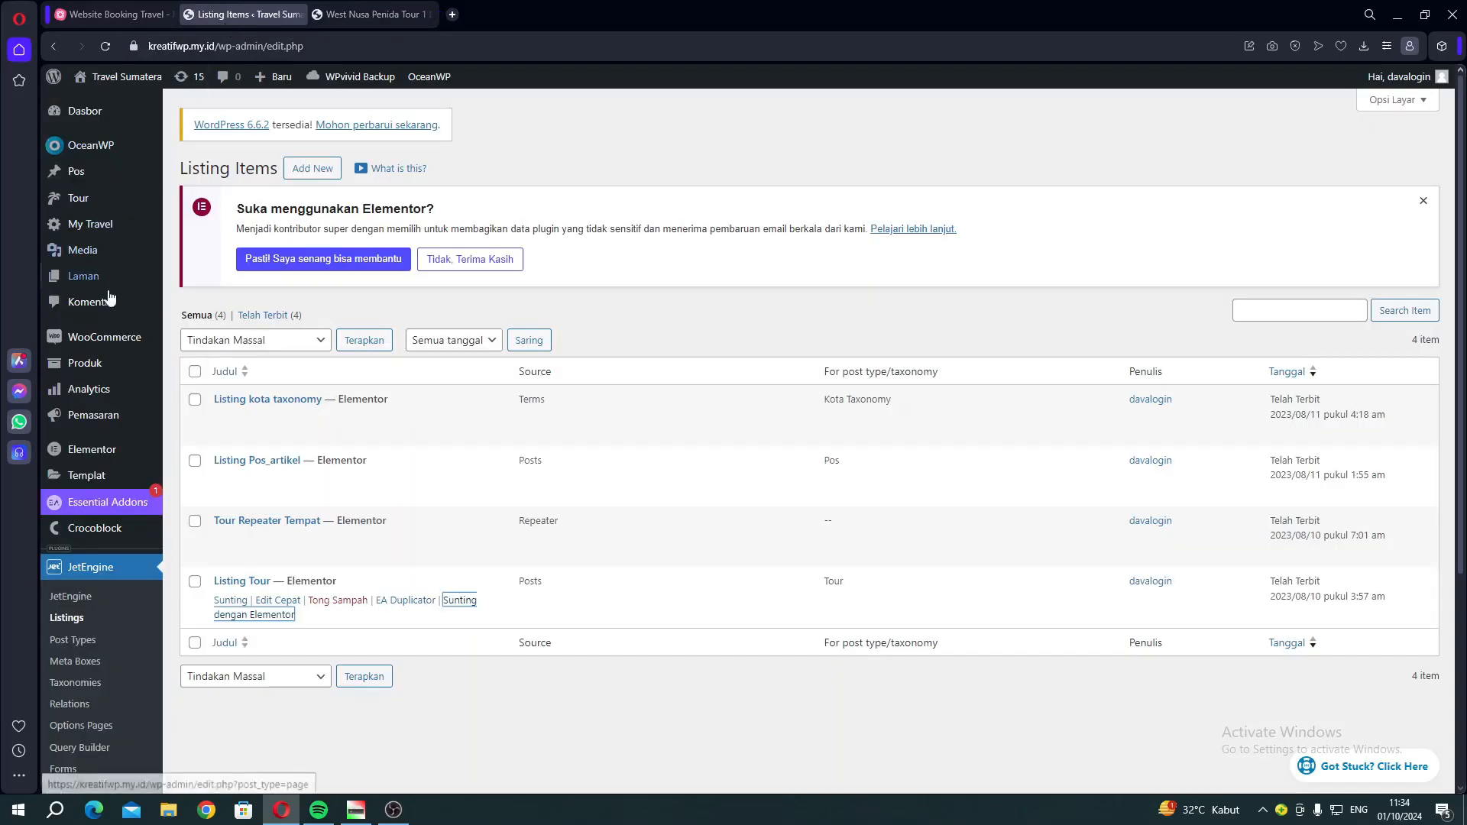
pyautogui.moveTo(95, 457)
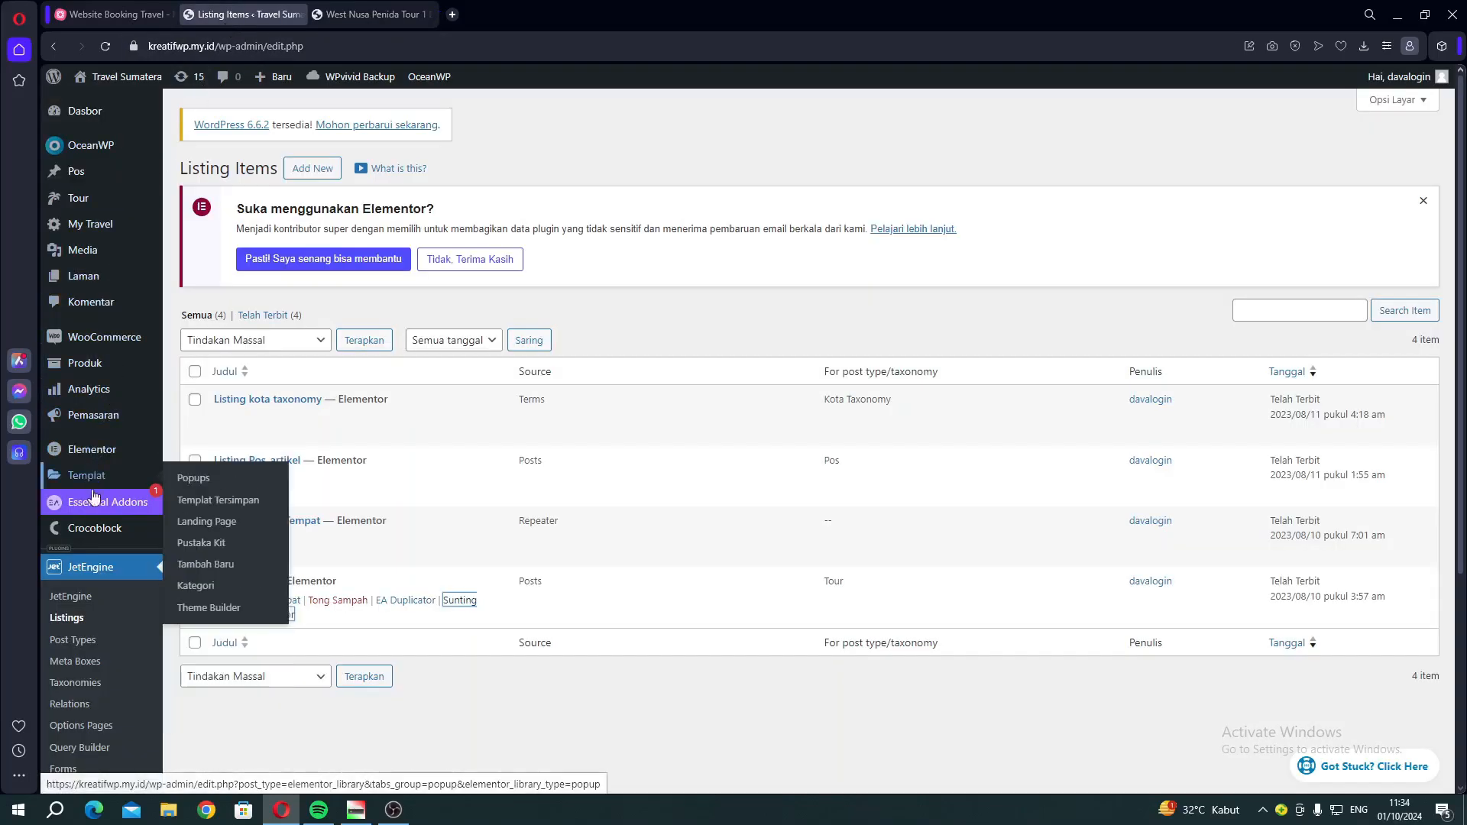
pyautogui.moveTo(94, 540)
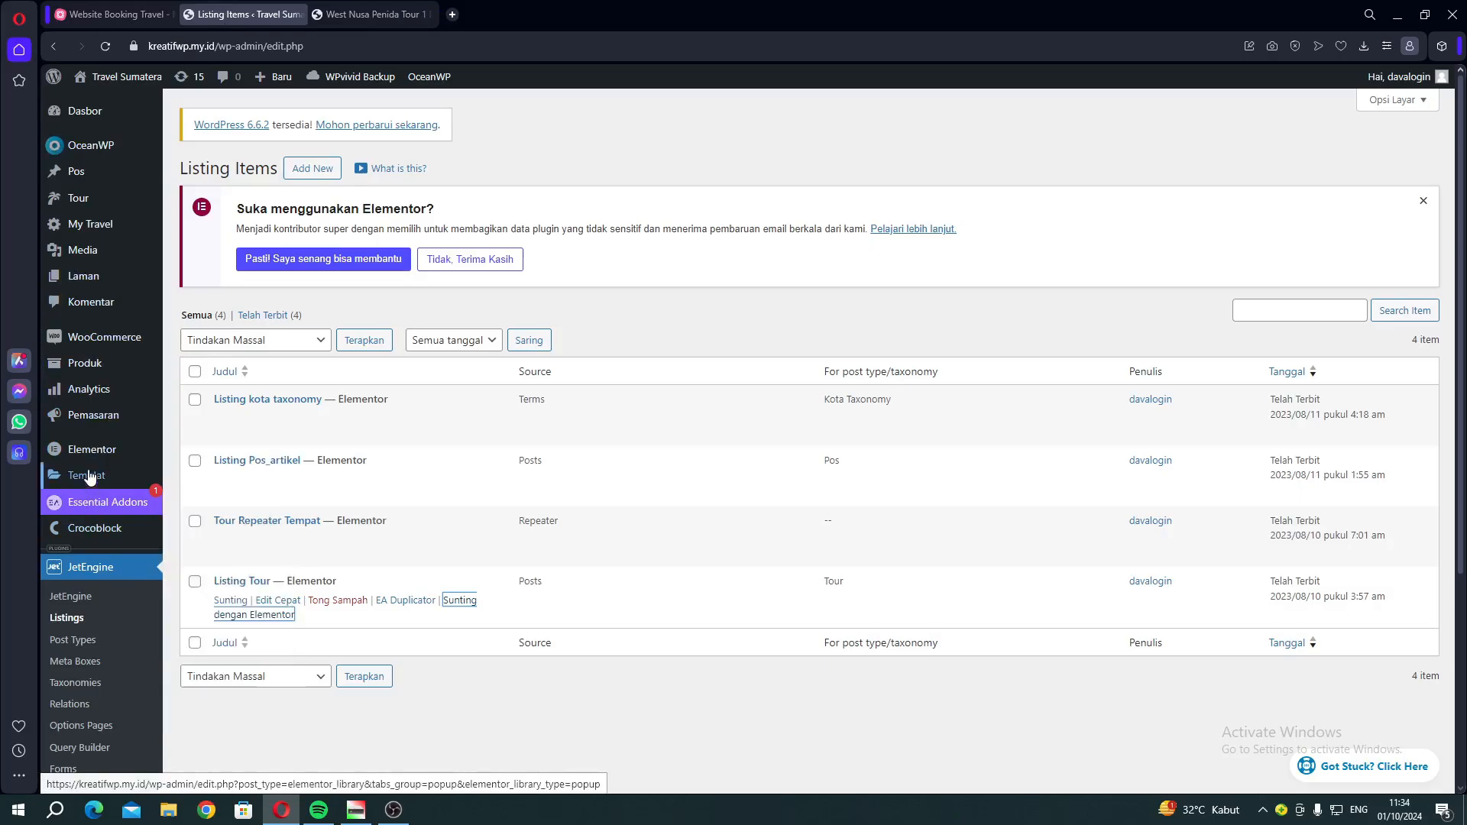
pyautogui.moveTo(88, 481)
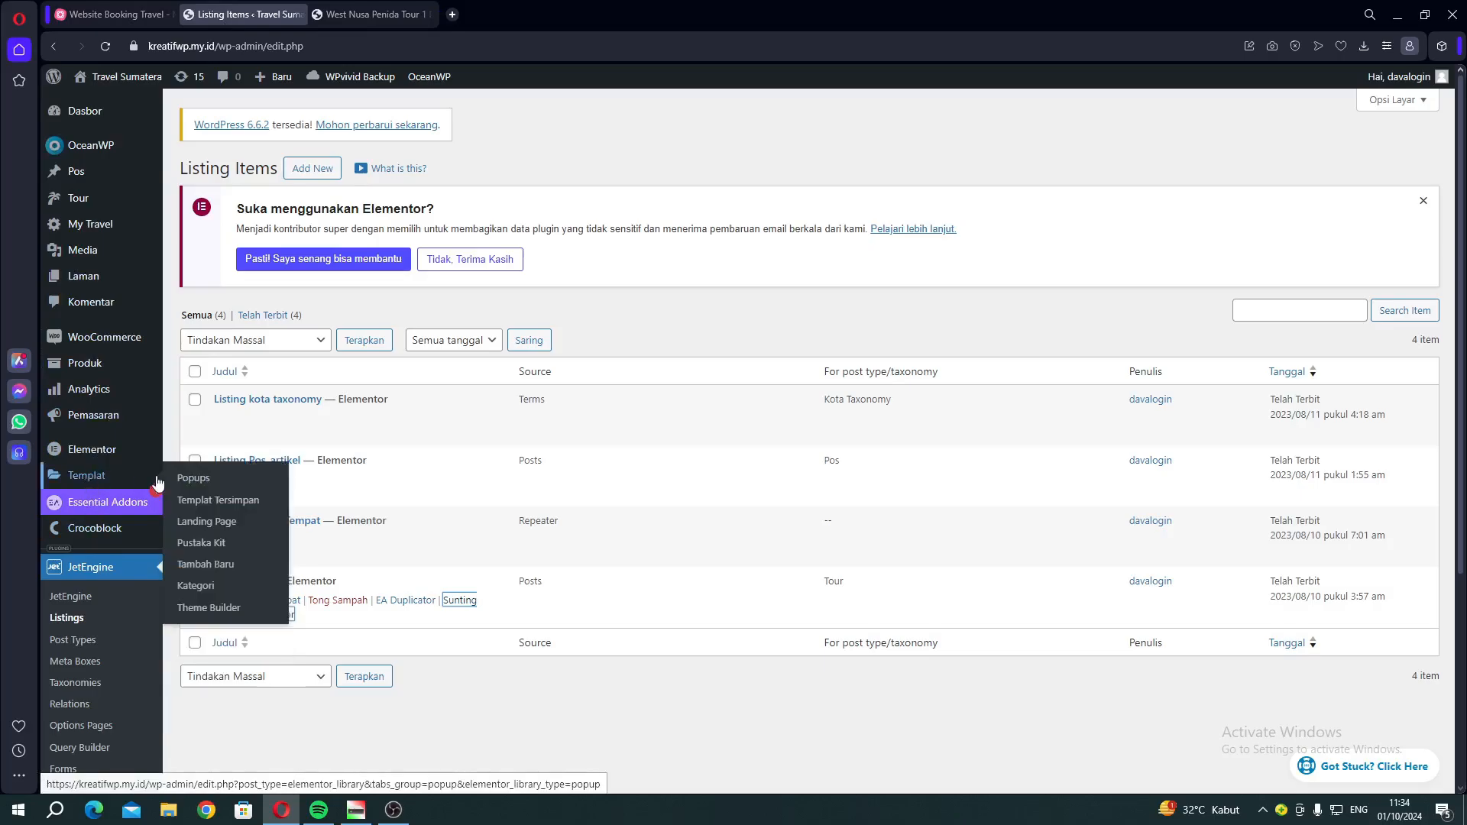
pyautogui.click(206, 609)
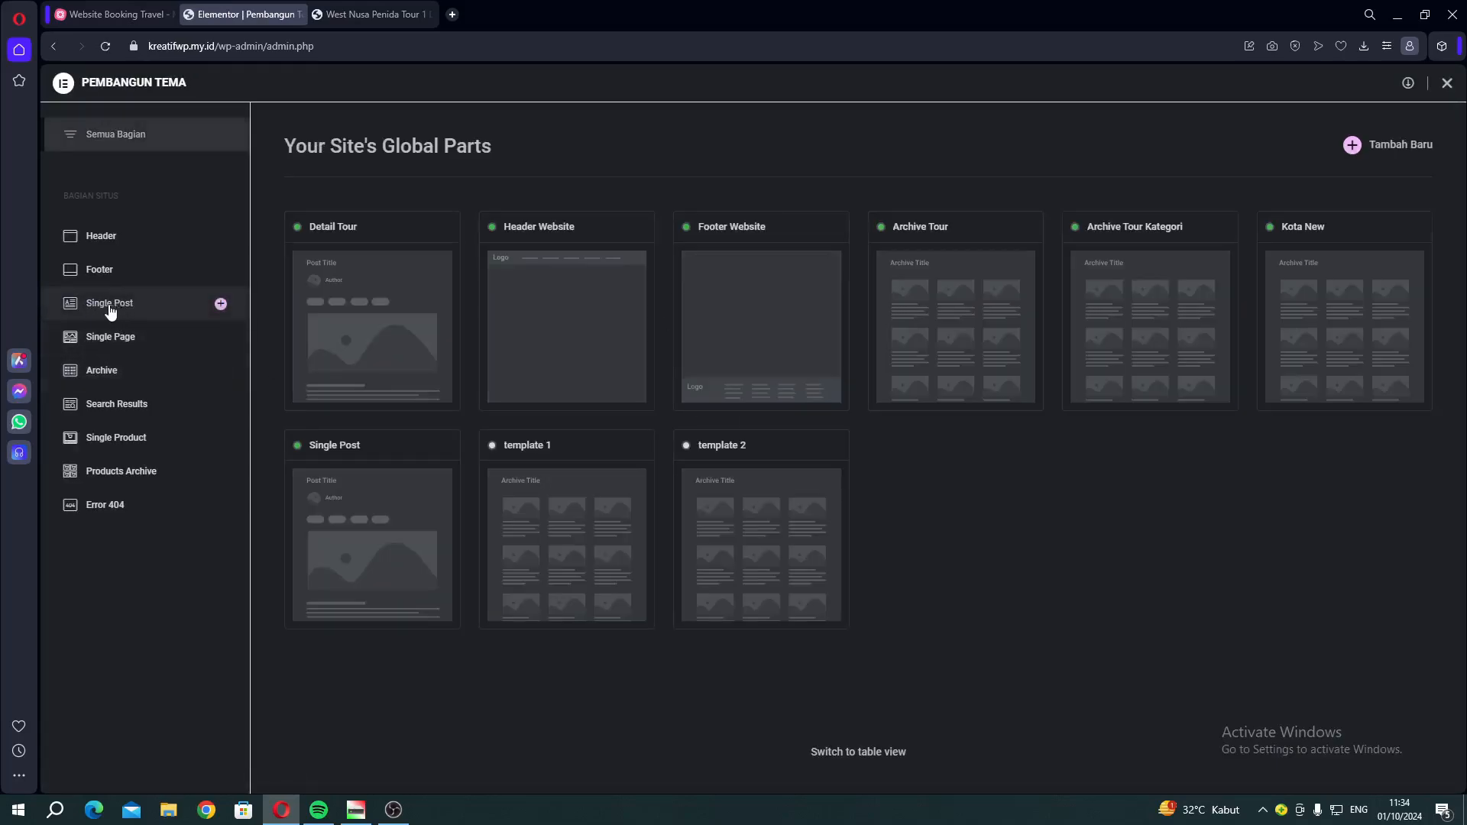
pyautogui.click(122, 308)
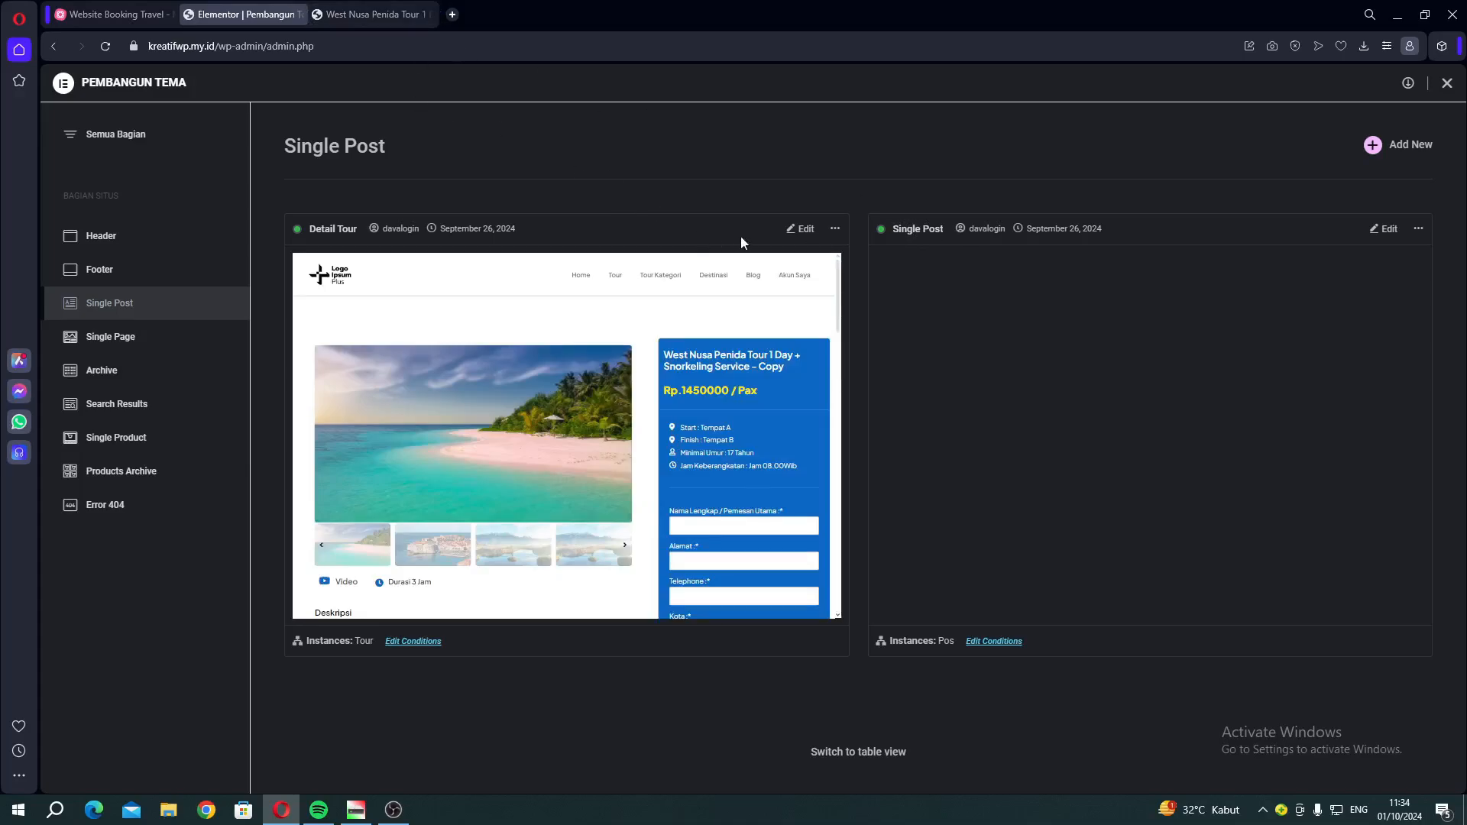
# From the tour page, open the Blog in a new tab, view the Kuliner Khas Medan article and return to the Theme Builder
pyautogui.click(366, 14)
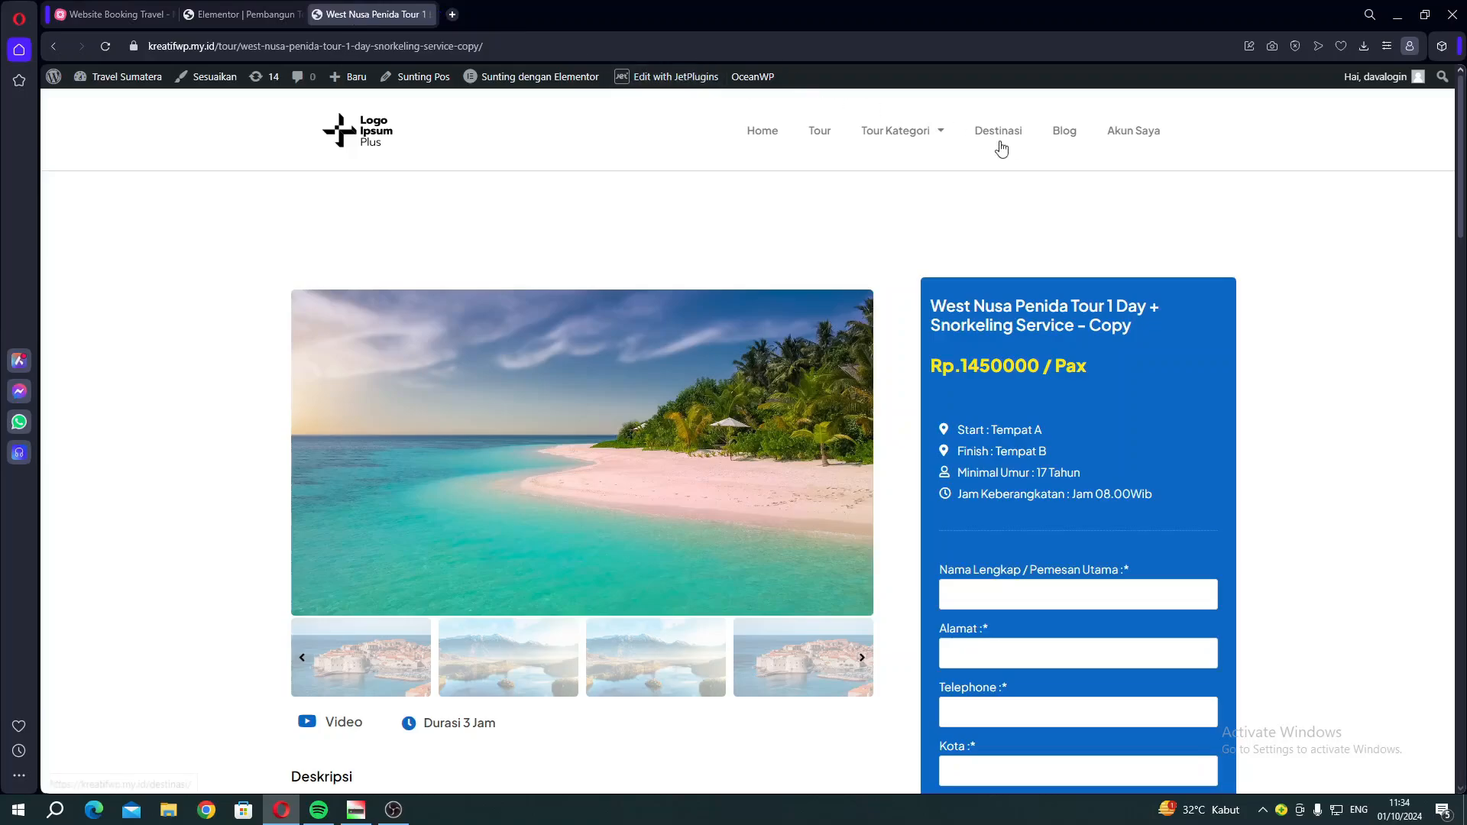
pyautogui.rightClick(1074, 141)
pyautogui.click(1085, 148)
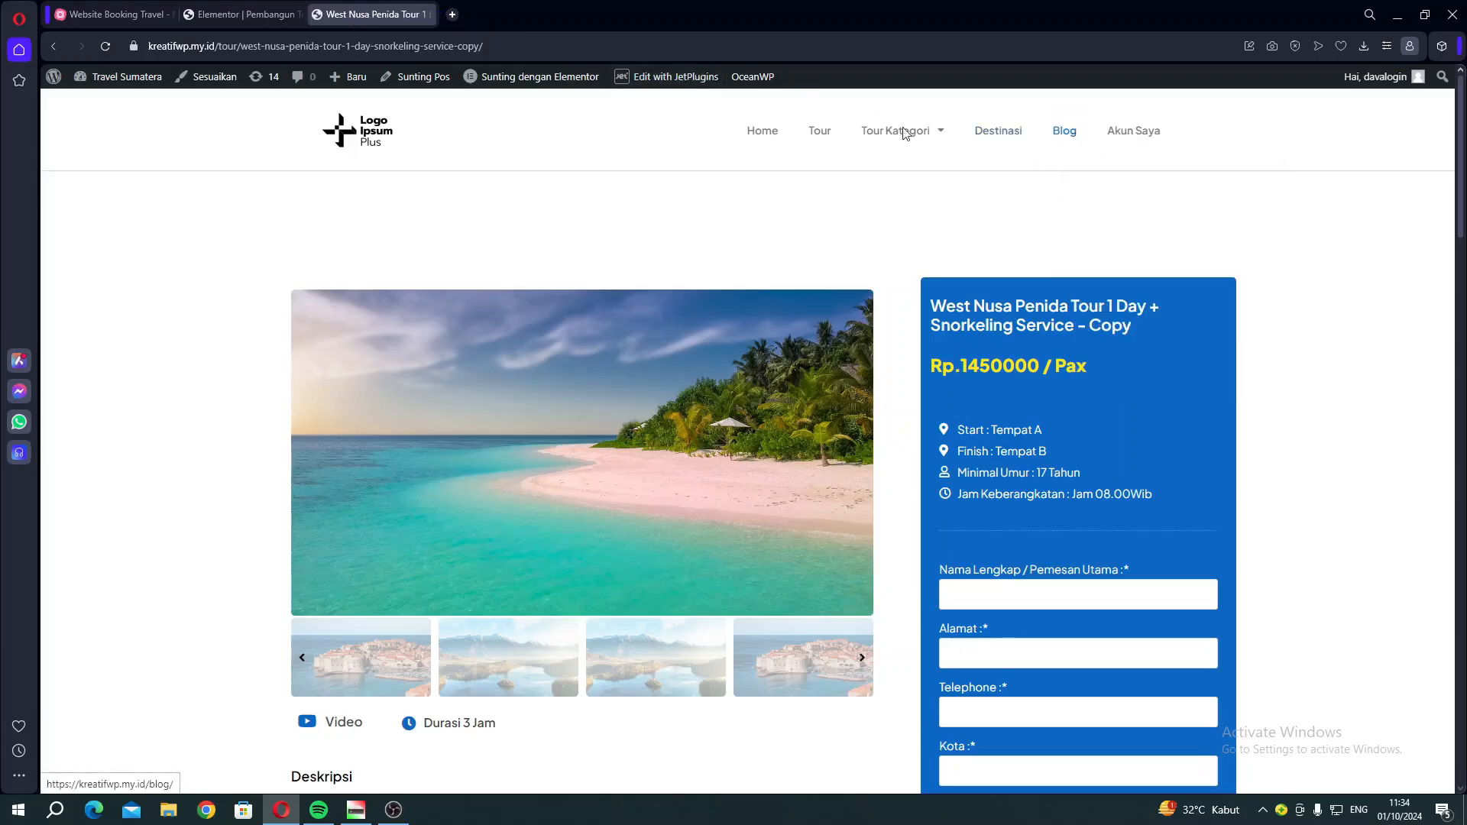
pyautogui.click(476, 11)
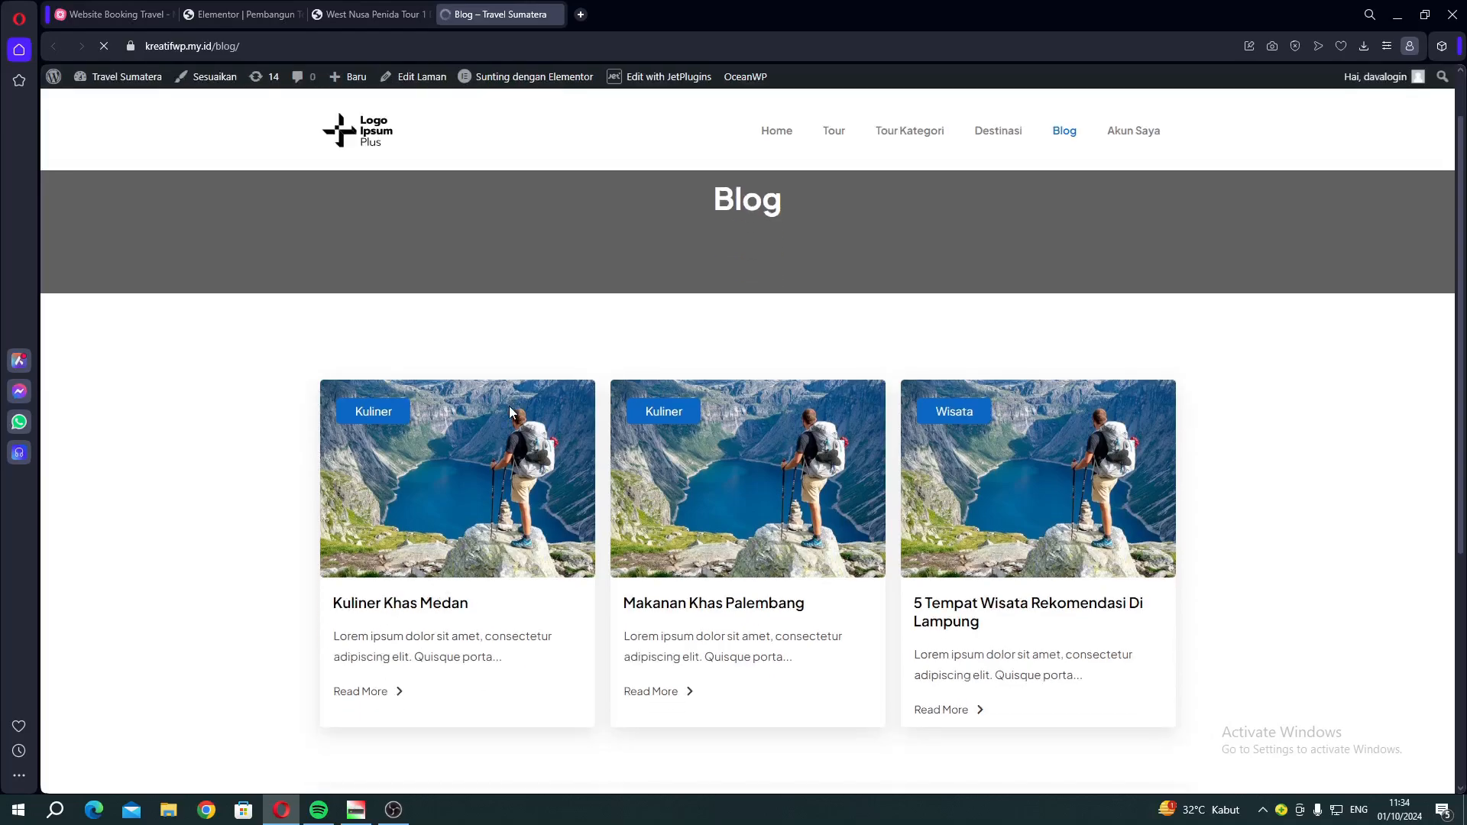
pyautogui.click(382, 681)
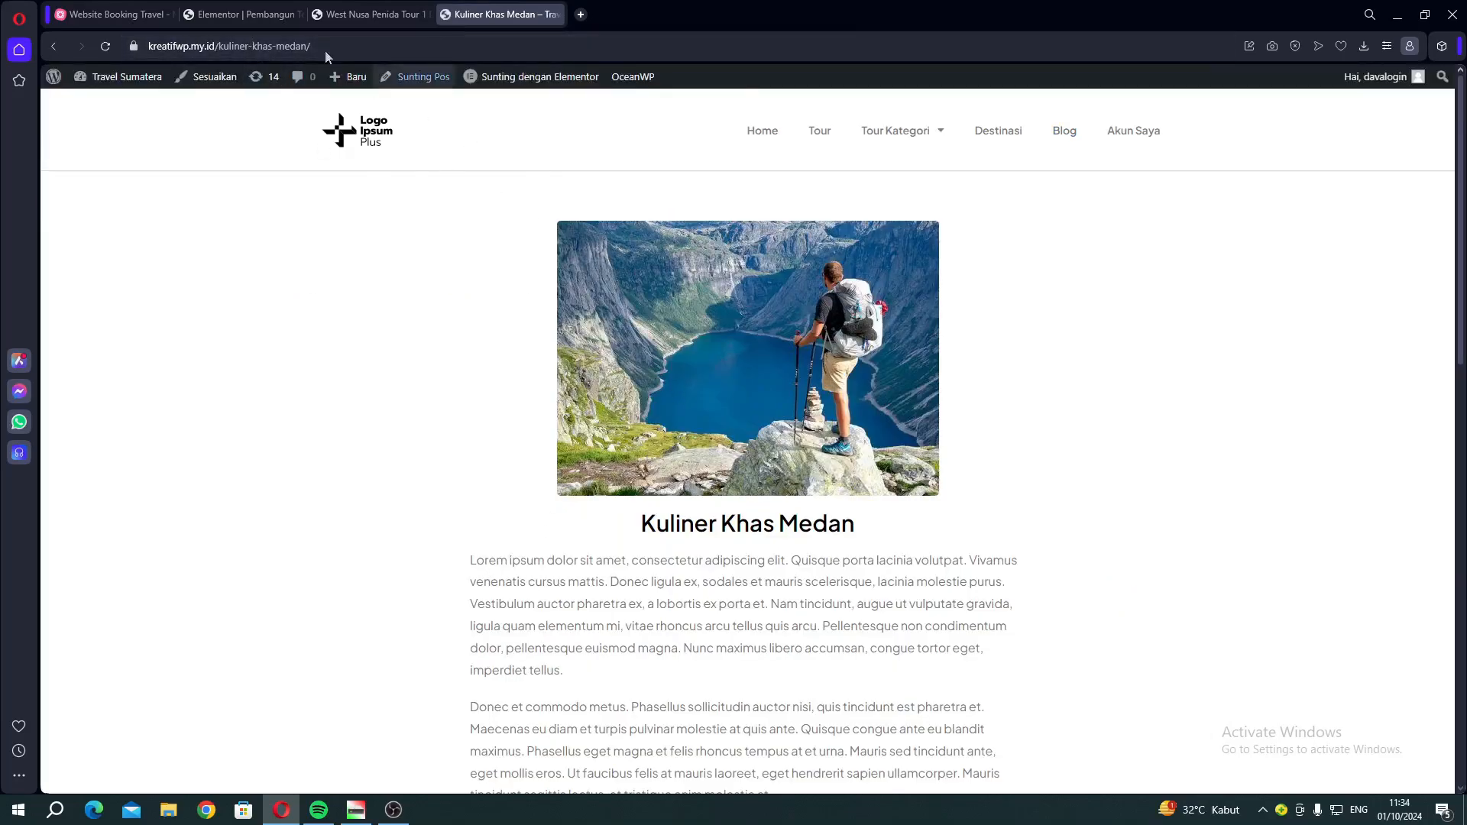
pyautogui.click(255, 16)
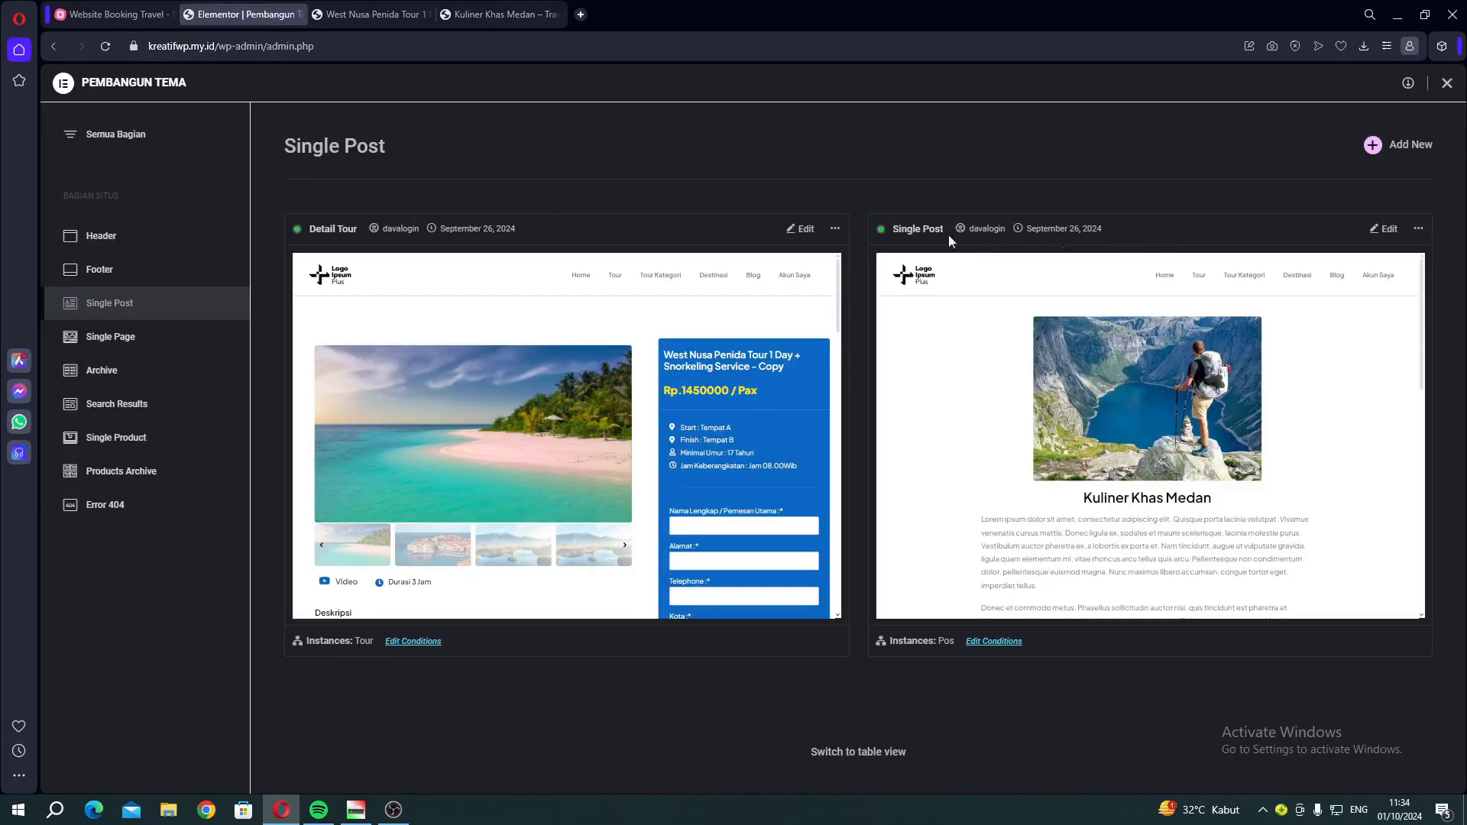
# Open the Detail Tour template for editing in a new tab and close the Kuliner Khas Medan article tab
pyautogui.rightClick(802, 228)
pyautogui.click(823, 236)
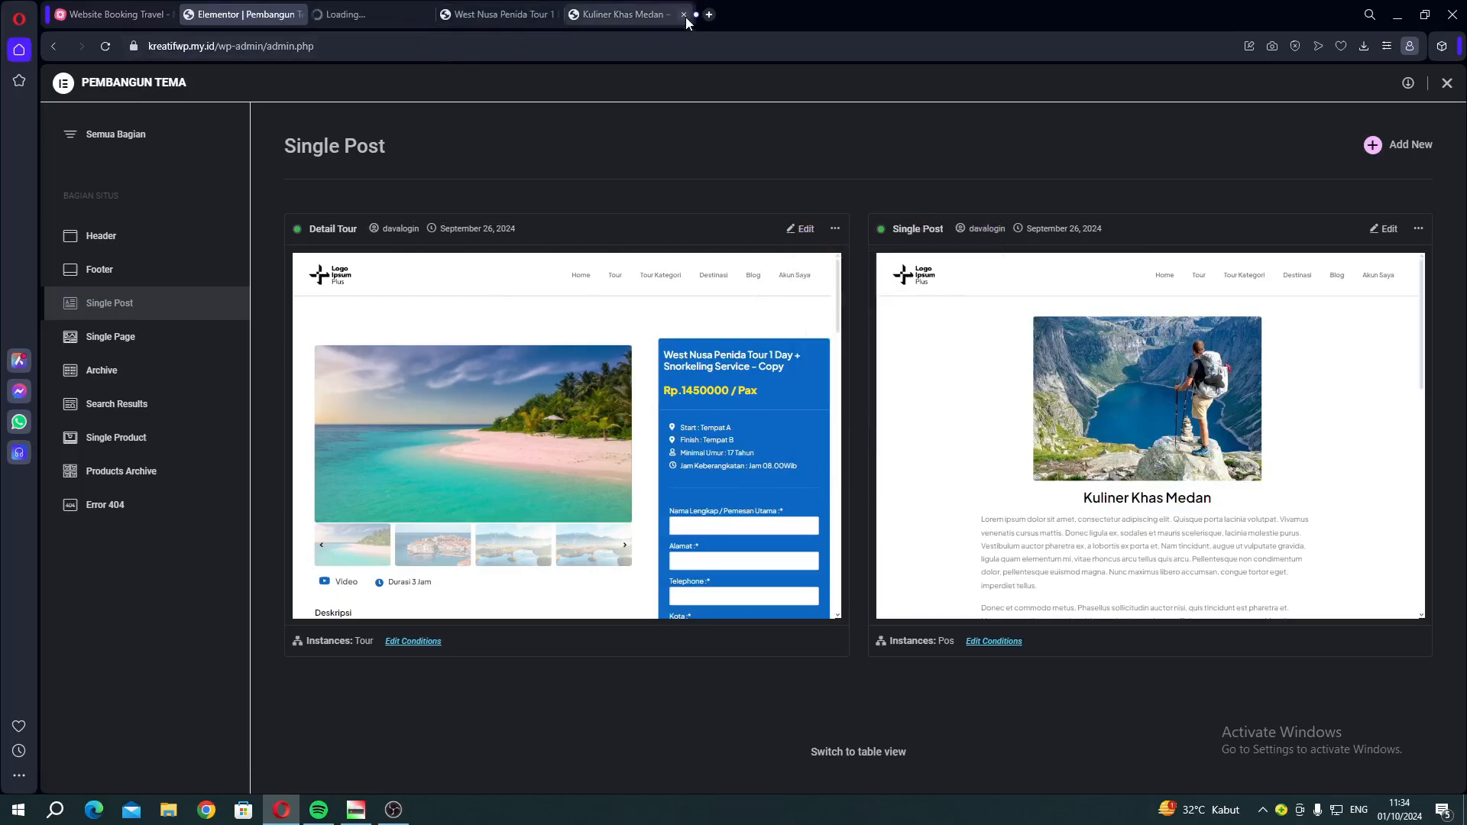
pyautogui.click(683, 14)
pyautogui.click(367, 14)
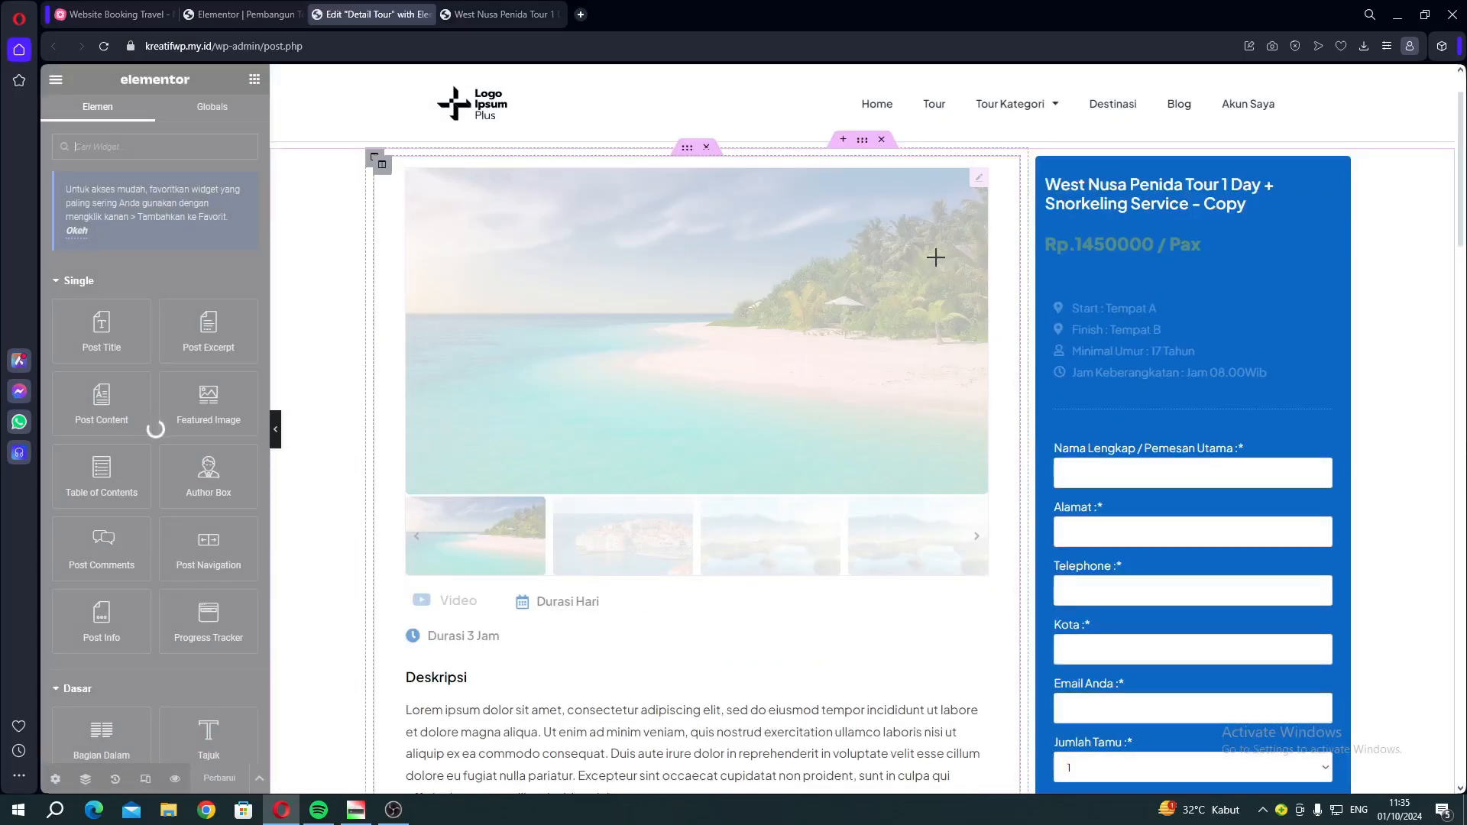
# Set the text color of the tour description field under Deskripsi to #FF0000
pyautogui.scroll(-6, 482, 387)
pyautogui.scroll(2, 555, 411)
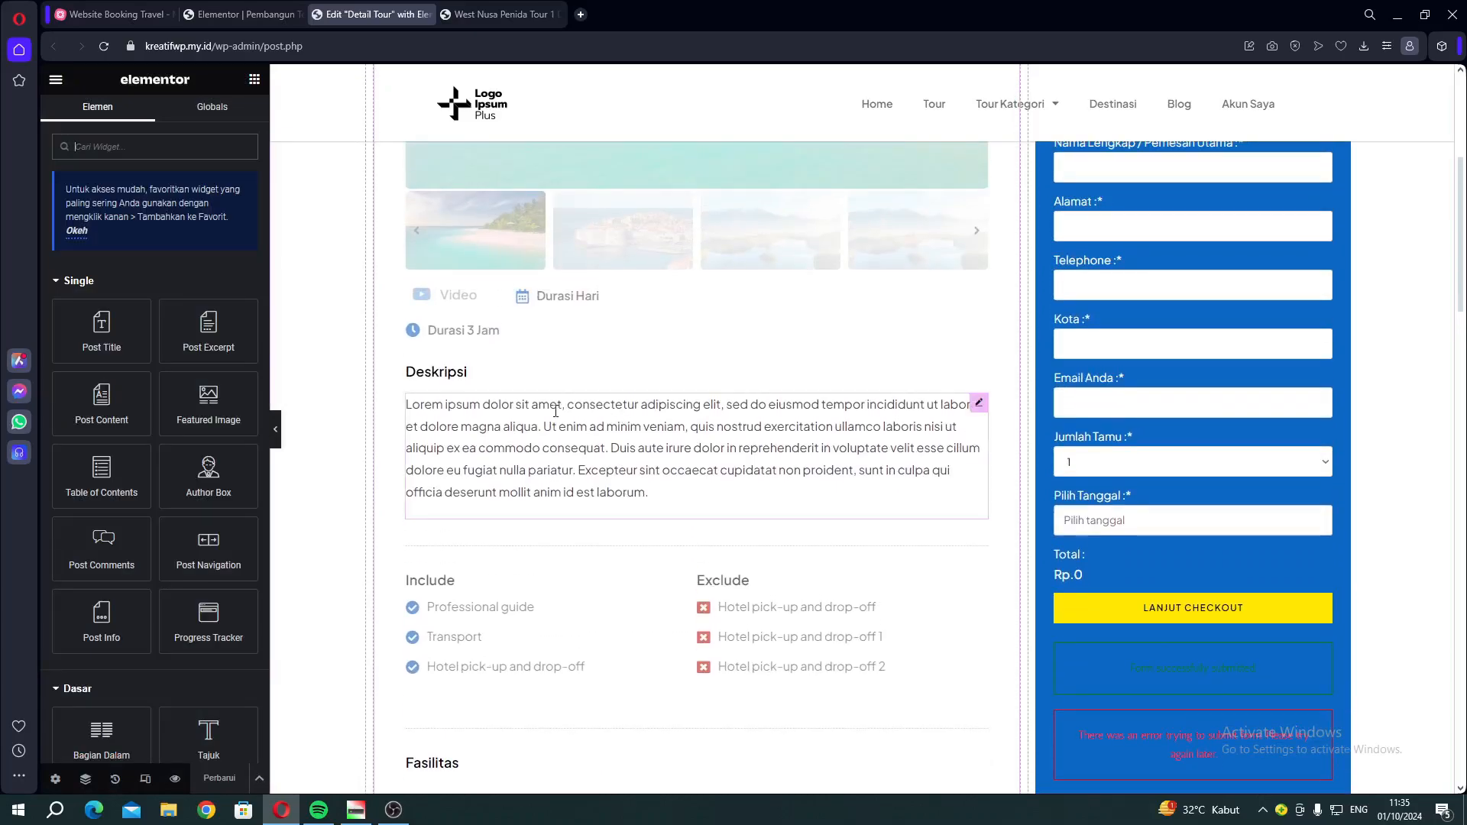
pyautogui.click(553, 429)
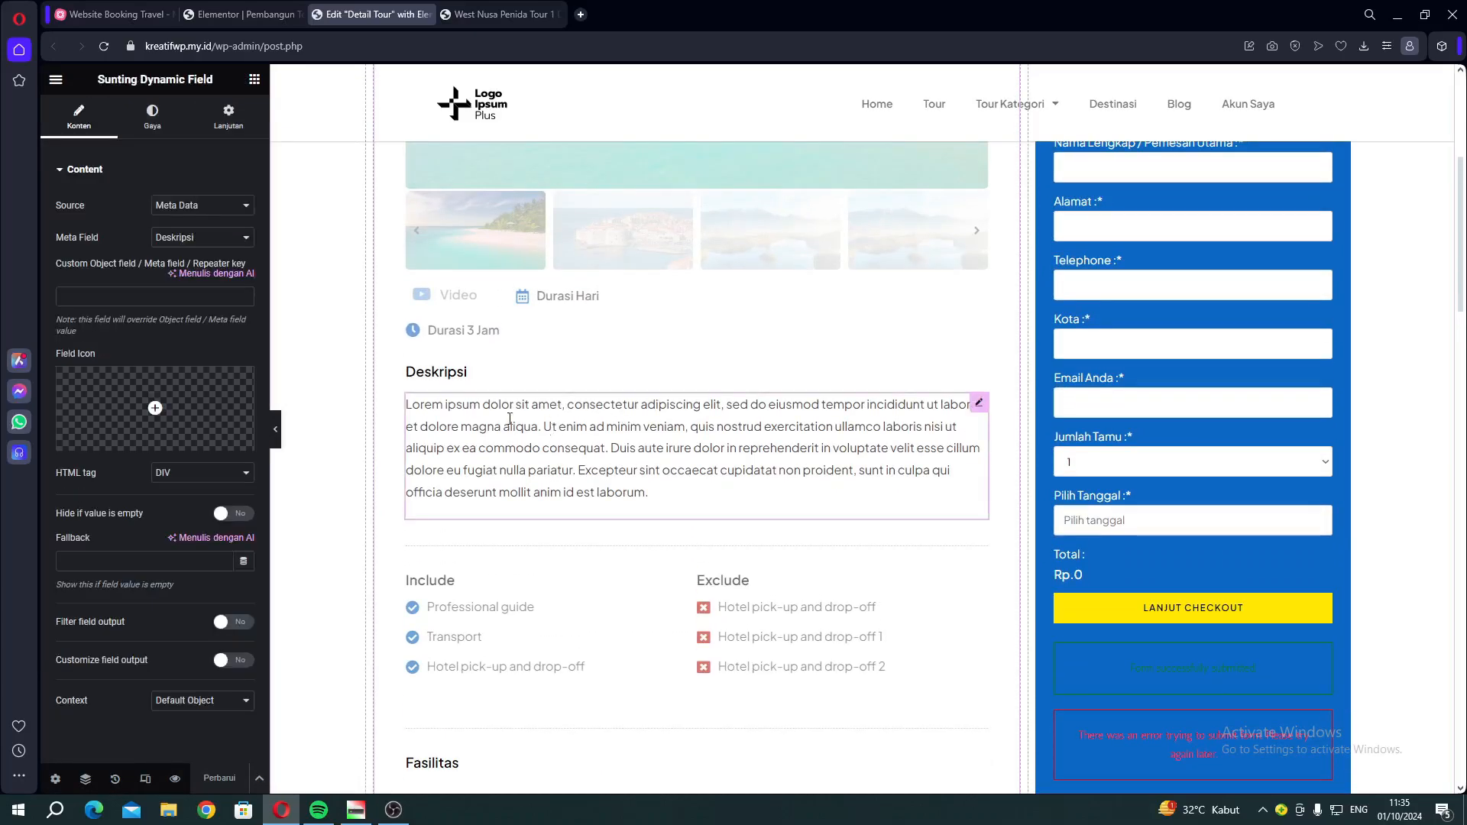
pyautogui.click(158, 127)
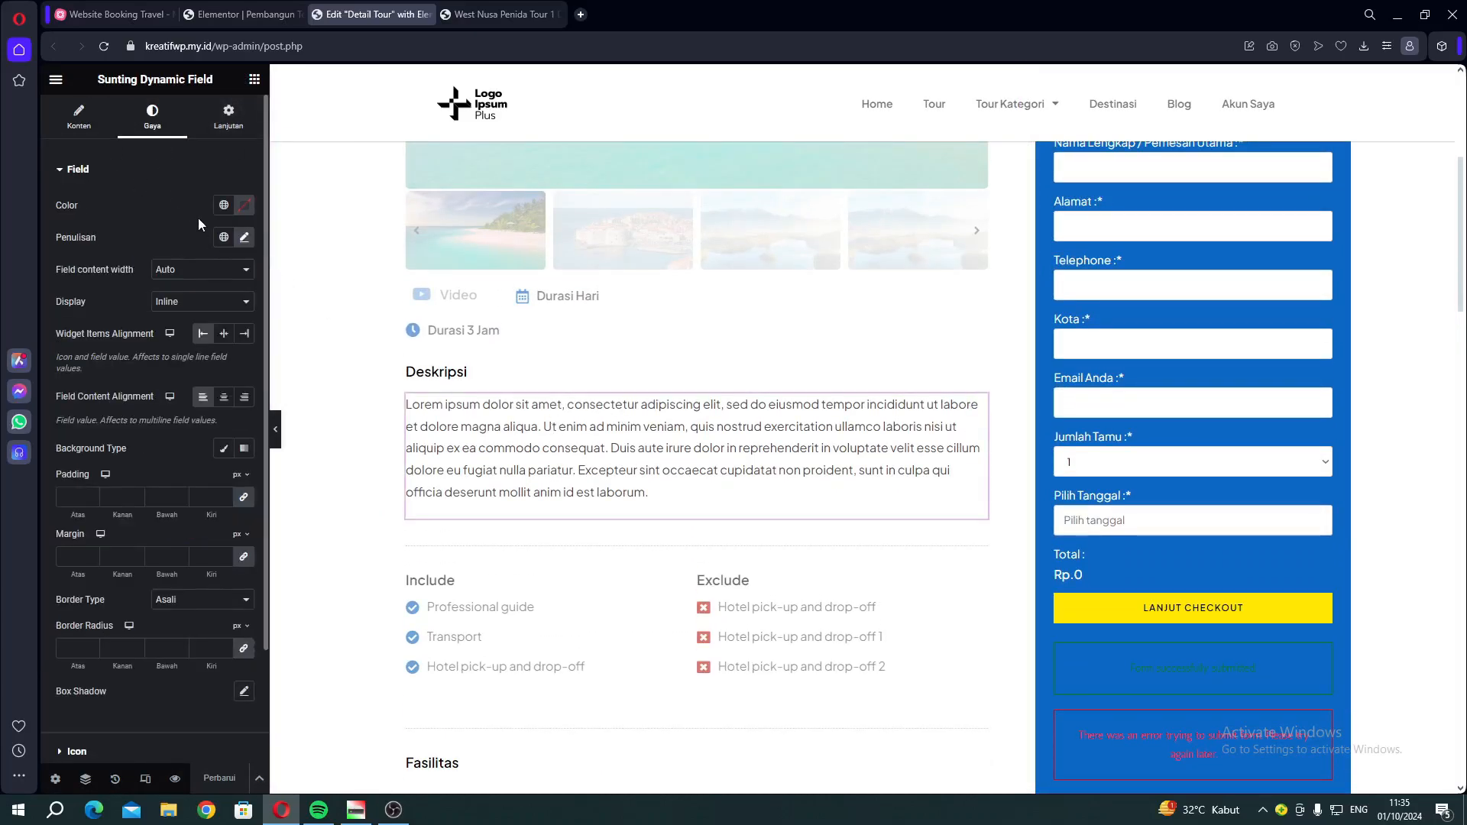
pyautogui.click(245, 205)
pyautogui.click(332, 267)
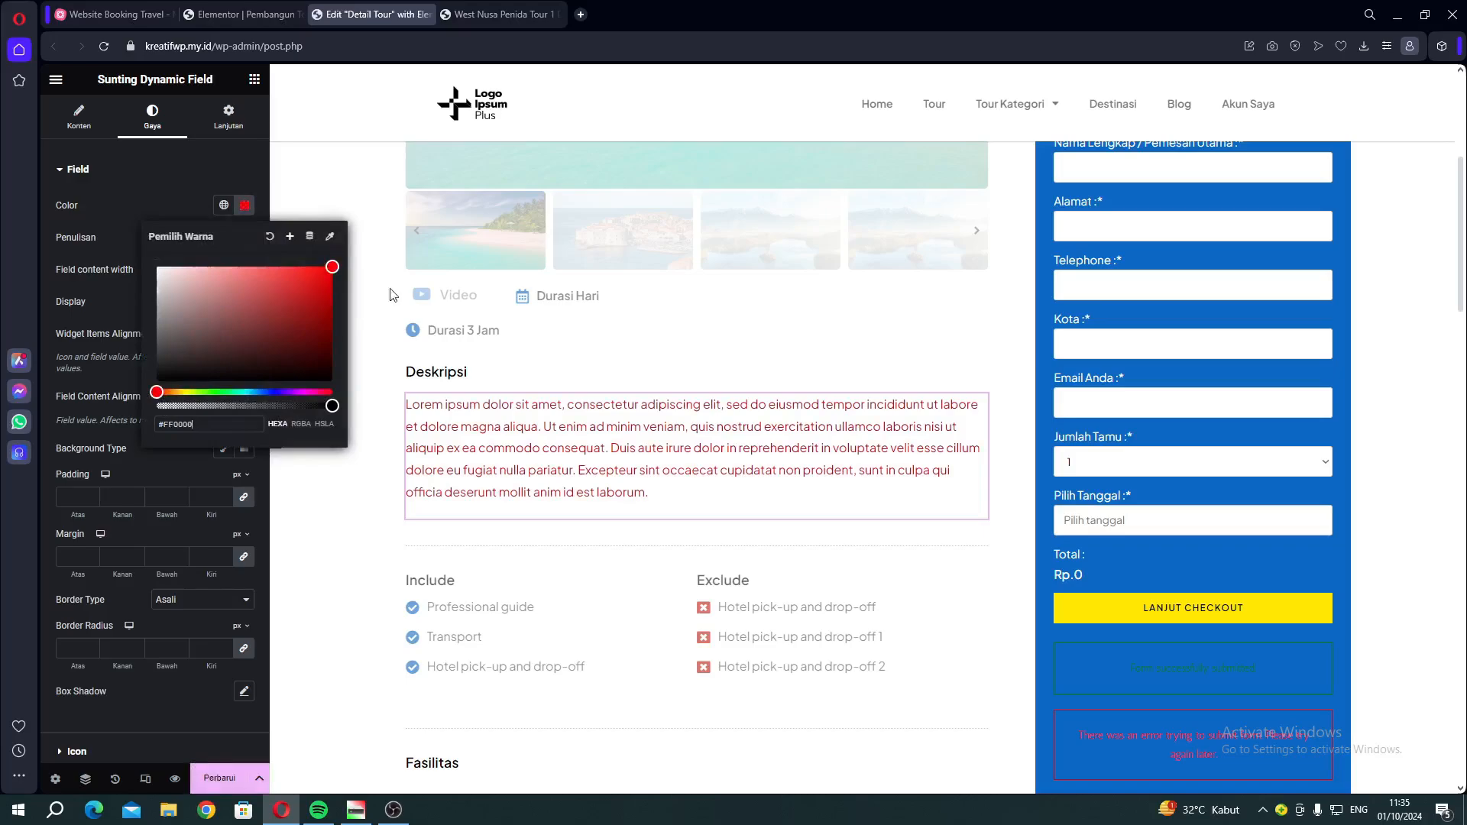
pyautogui.click(154, 211)
# Change the background color of the column holding the tour title and price to #FF061D
pyautogui.scroll(5, 970, 619)
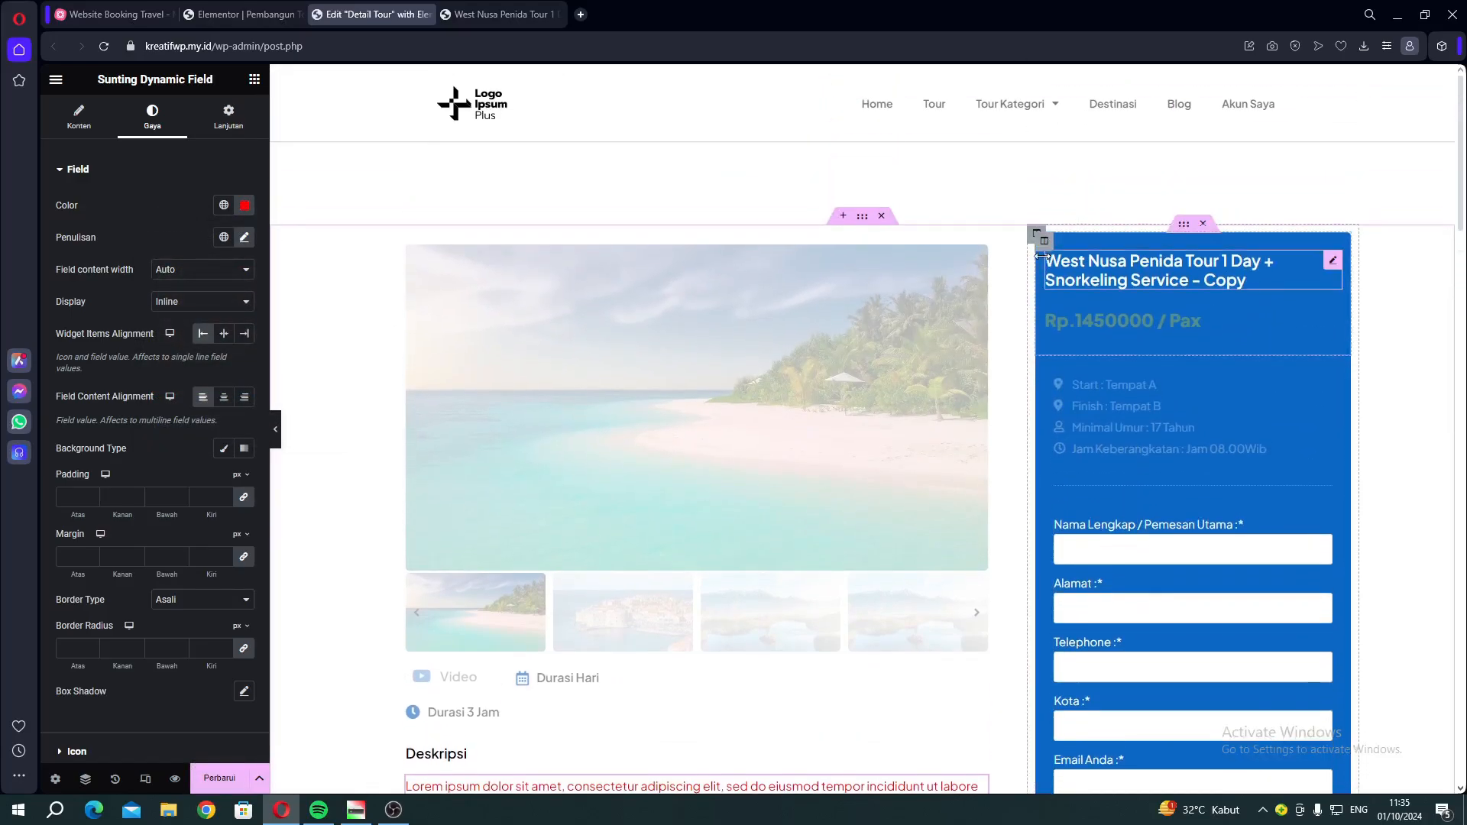
pyautogui.click(1041, 239)
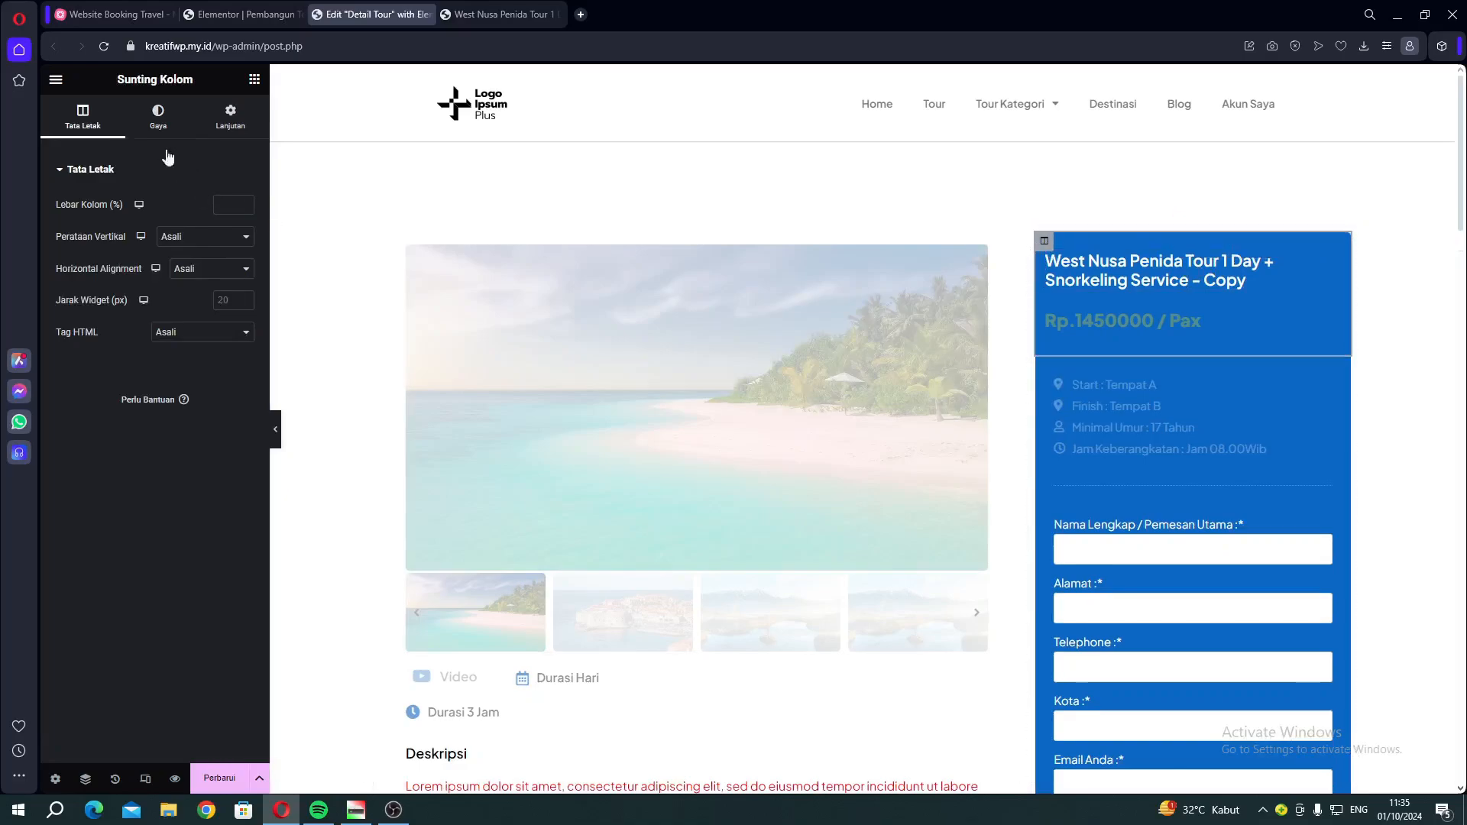
pyautogui.click(157, 131)
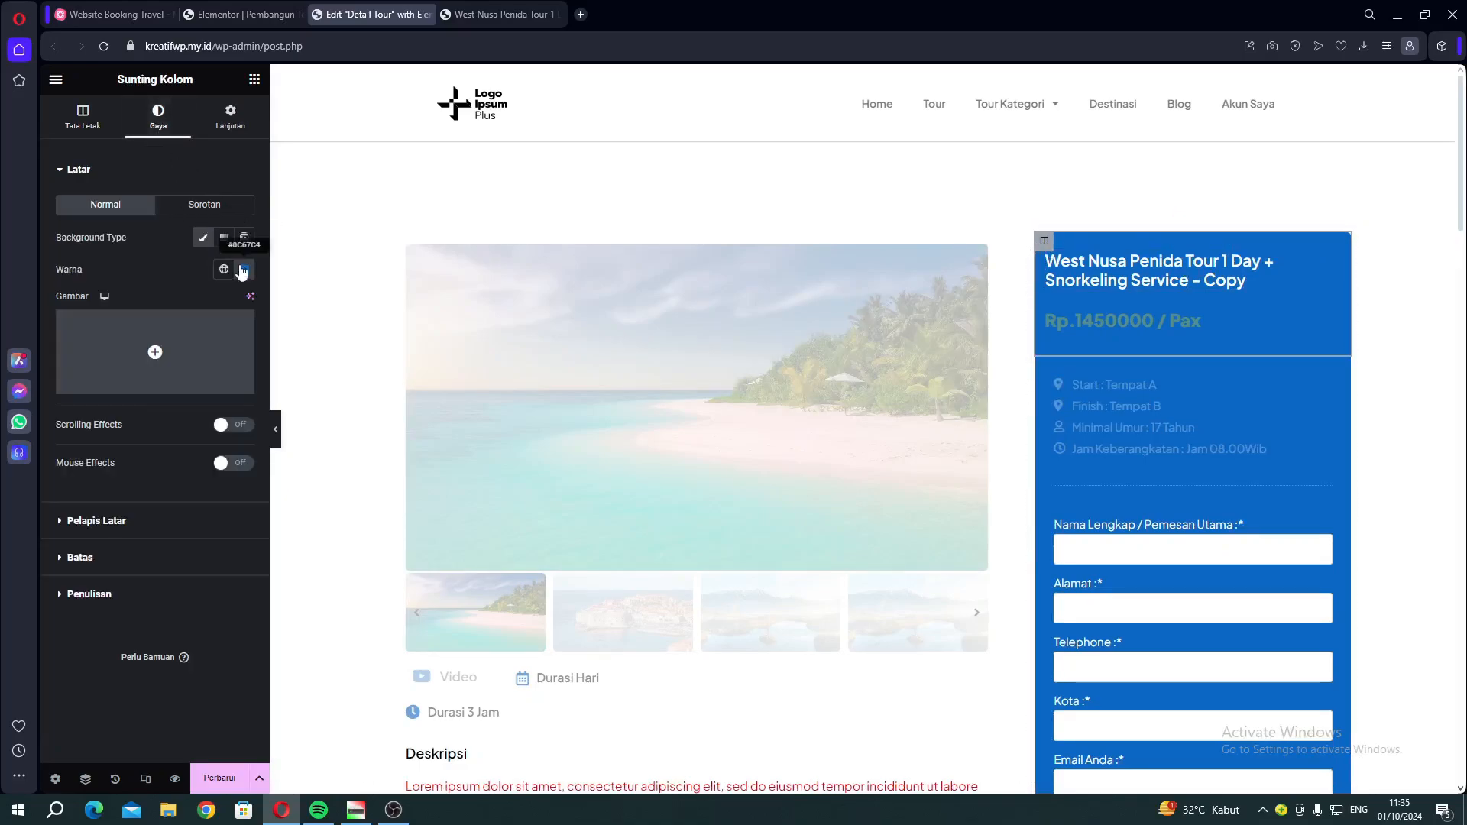
pyautogui.click(244, 269)
pyautogui.click(170, 340)
pyautogui.moveTo(169, 340)
pyautogui.mouseDown()
pyautogui.moveTo(158, 329)
pyautogui.moveTo(243, 445)
pyautogui.mouseUp()
pyautogui.click(329, 456)
pyautogui.click(327, 331)
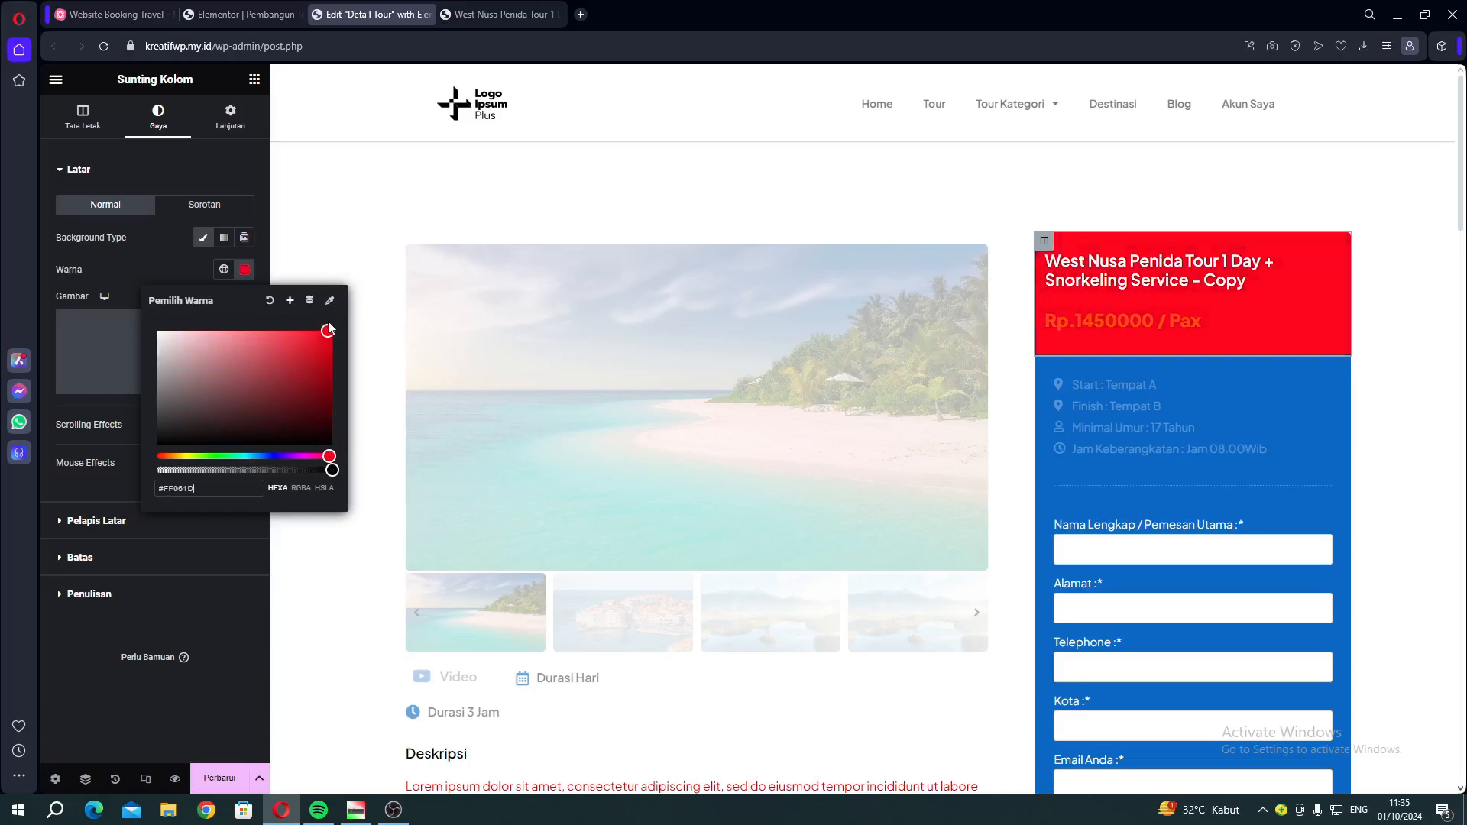
# Set the background color of the inner section holding the departure details and booking form to #FF0032
pyautogui.click(1183, 347)
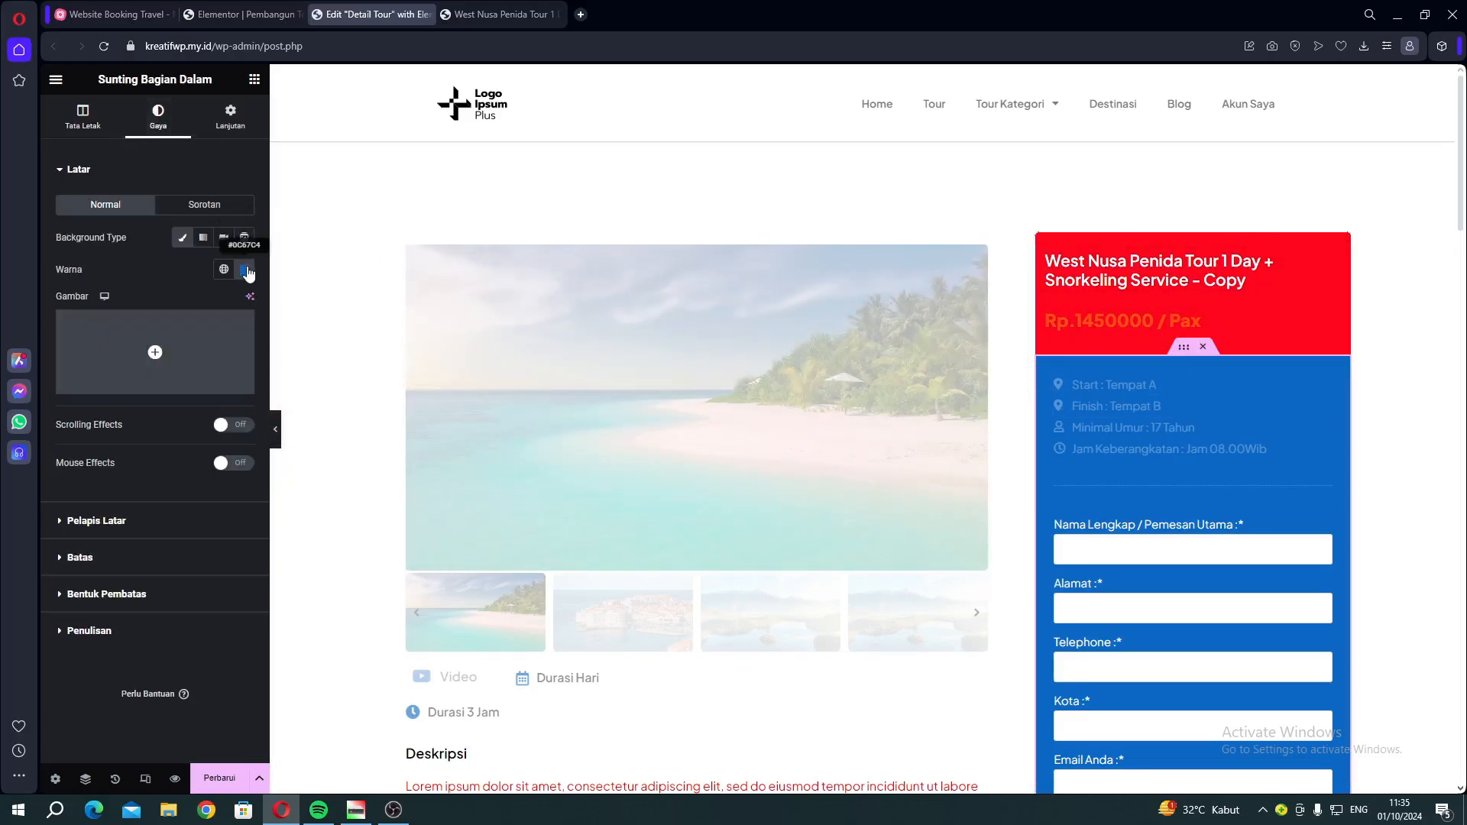
pyautogui.click(245, 269)
pyautogui.click(283, 395)
pyautogui.moveTo(266, 455); pyautogui.dragTo(327, 456)
pyautogui.click(332, 332)
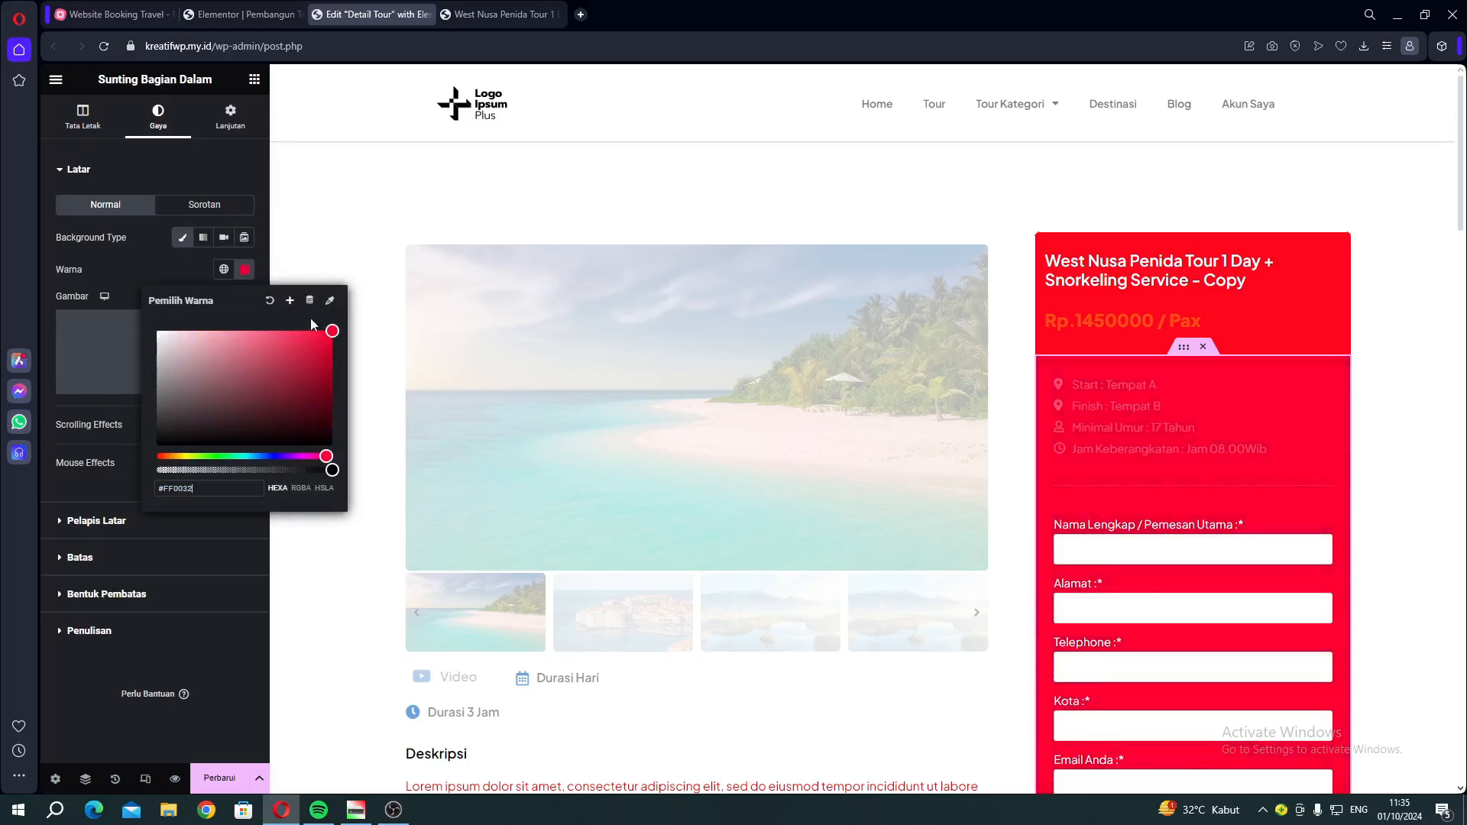
pyautogui.click(196, 282)
# Look through the recolored Detail Tour template down to the Plan Tour section and update it
pyautogui.scroll(-7, 1070, 535)
pyautogui.scroll(6, 1108, 489)
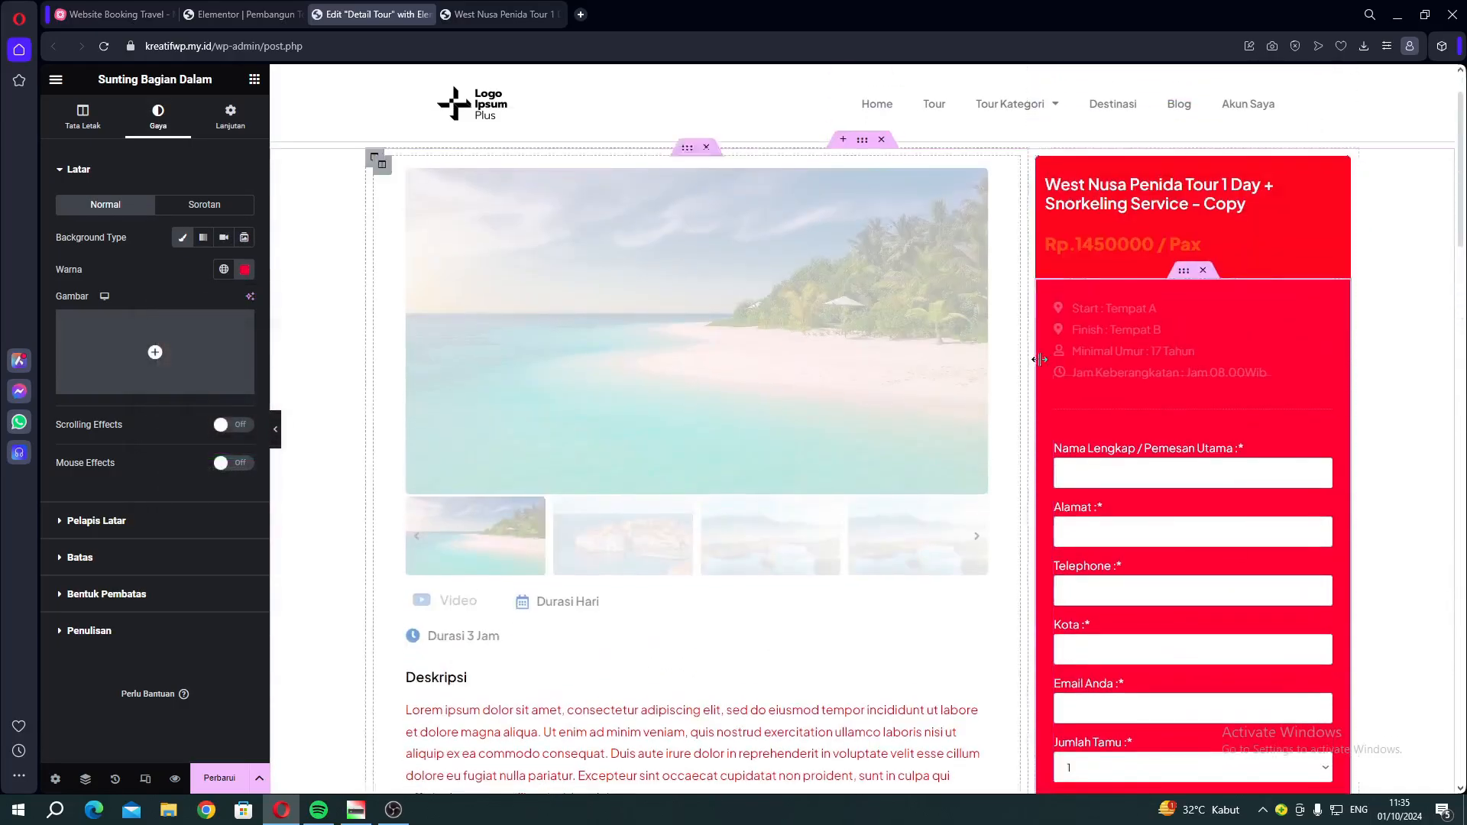
pyautogui.click(1103, 341)
pyautogui.scroll(-3, 590, 541)
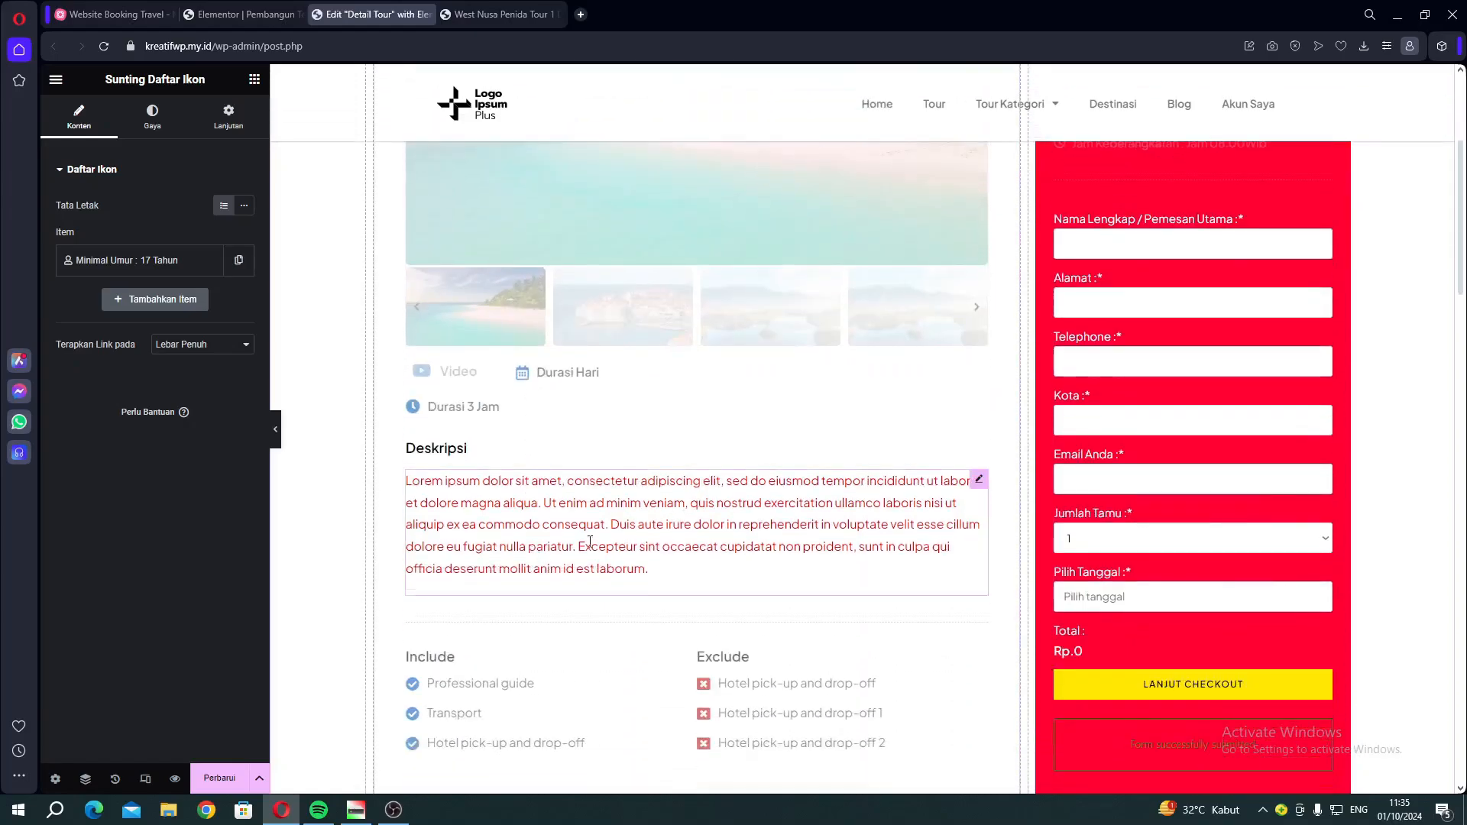
pyautogui.scroll(-3, 596, 534)
pyautogui.scroll(-2, 603, 688)
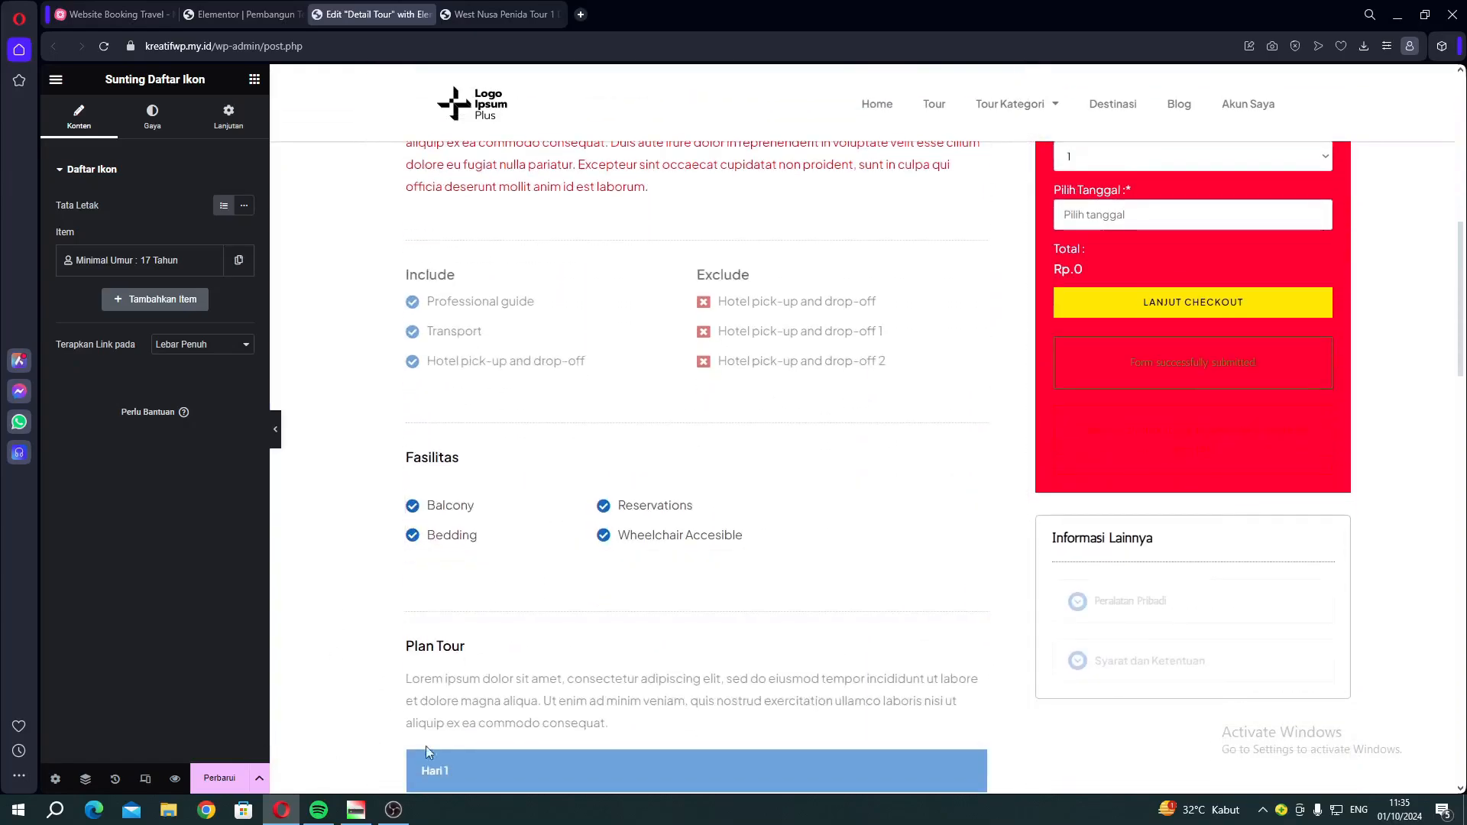
pyautogui.scroll(-3, 425, 746)
pyautogui.click(222, 778)
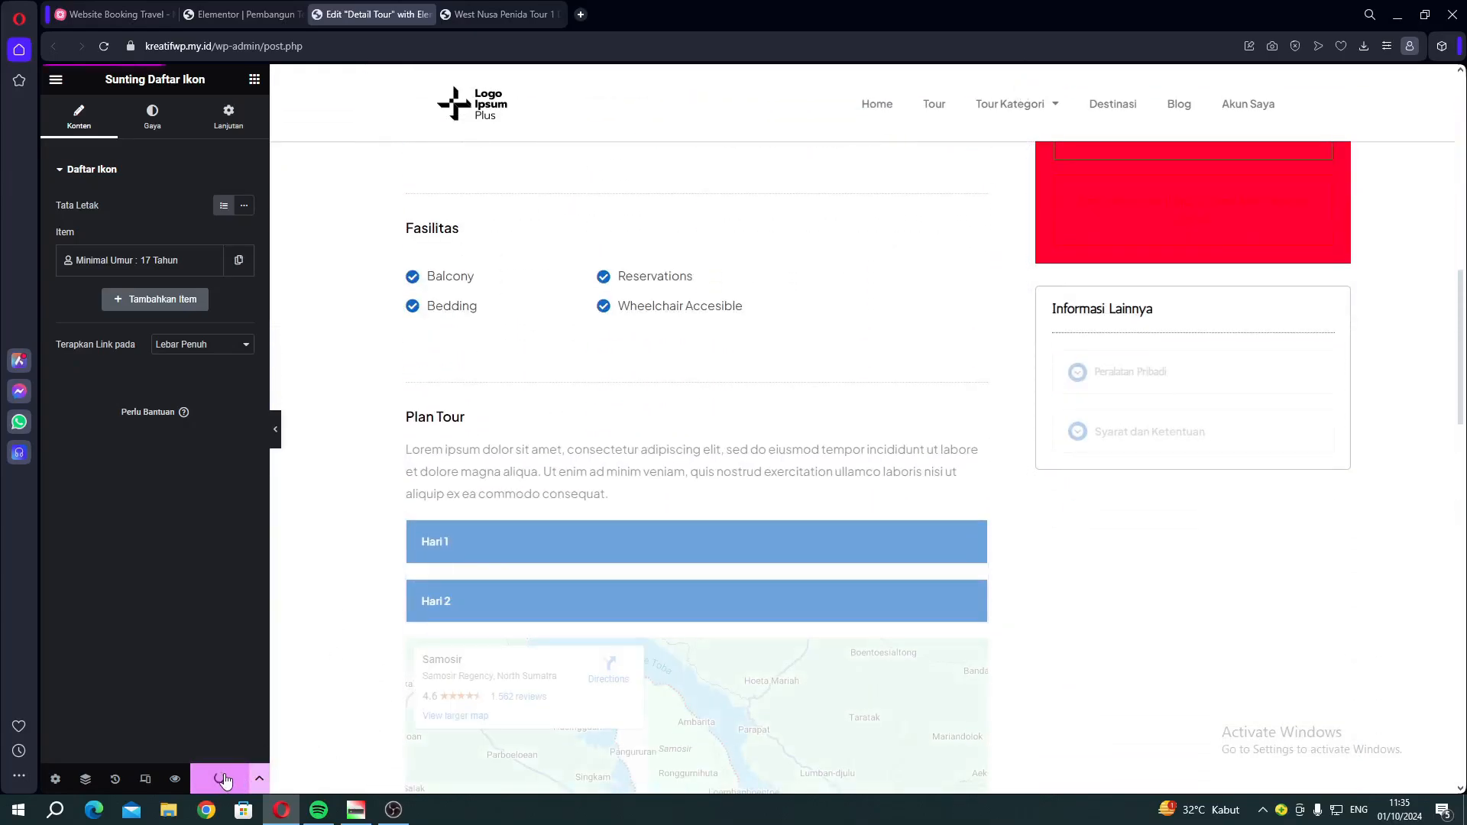
# Reload the live West Nusa Penida tour page and look over its booking form, facilities, tour plan and map
pyautogui.click(469, 17)
pyautogui.click(103, 46)
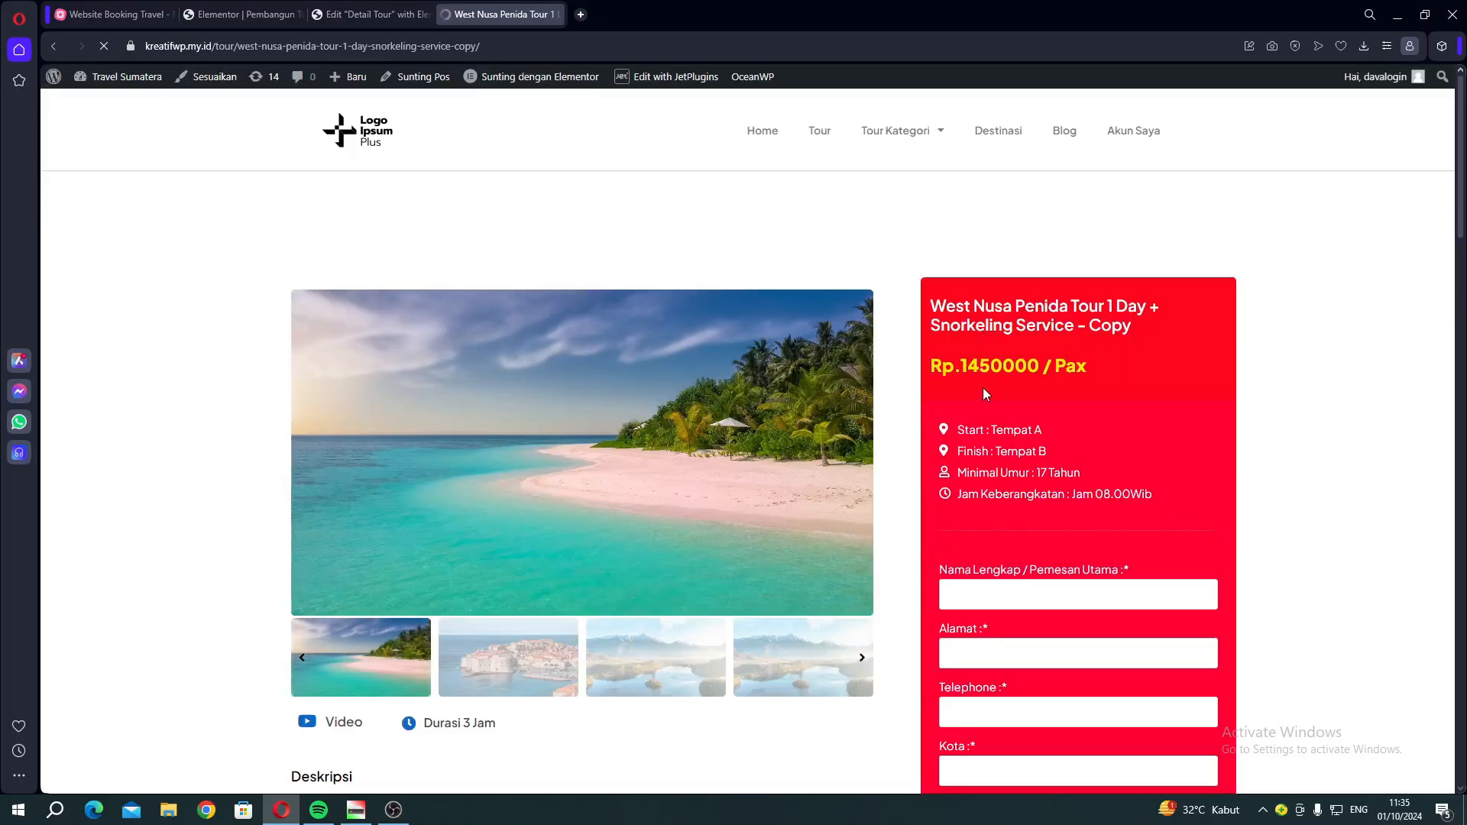
pyautogui.moveTo(991, 428); pyautogui.dragTo(1029, 473)
pyautogui.scroll(-10, 1137, 459)
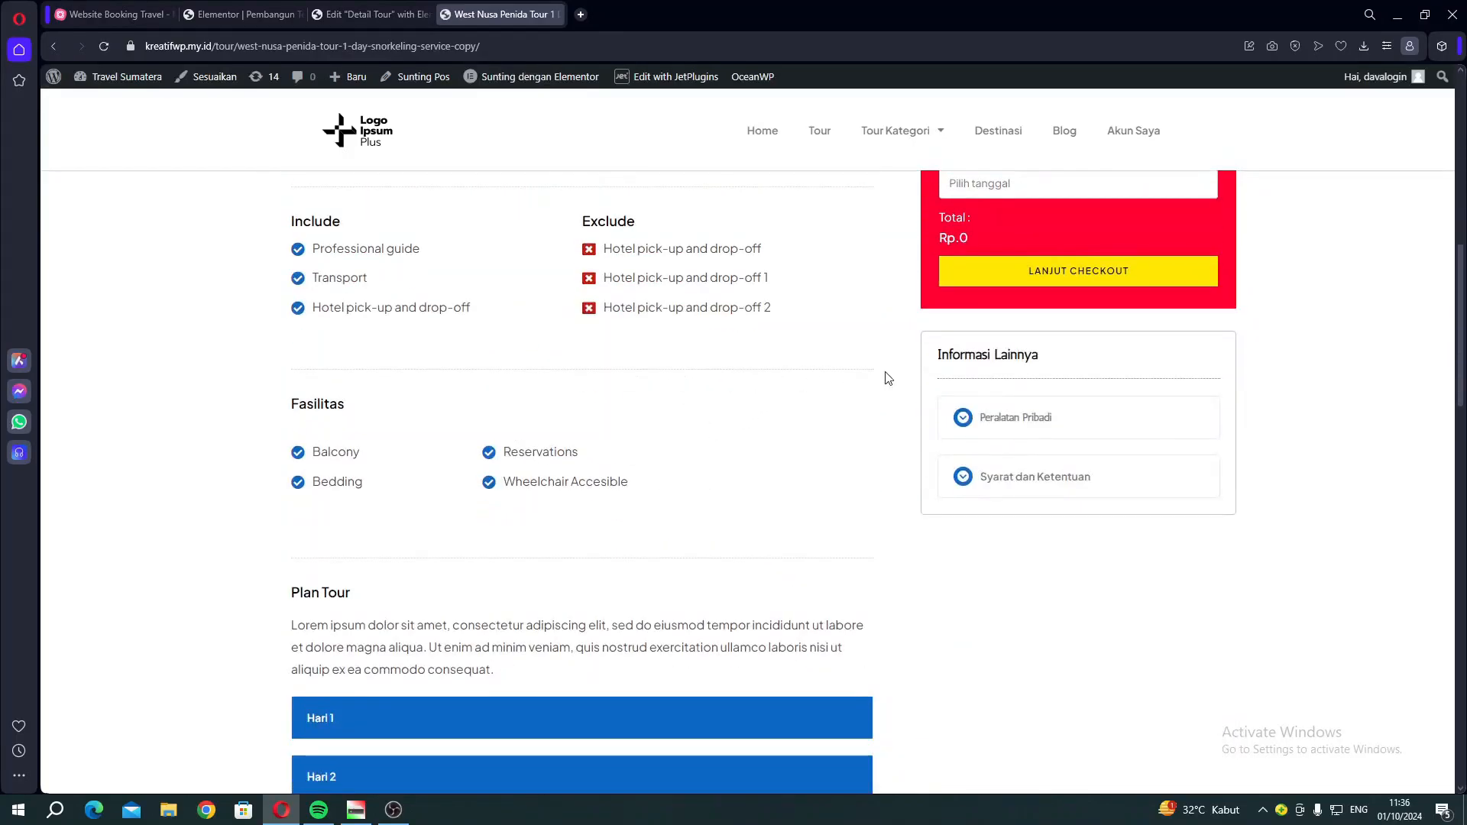
pyautogui.scroll(-6, 884, 377)
pyautogui.scroll(1, 812, 534)
pyautogui.scroll(-5, 812, 534)
pyautogui.scroll(7, 812, 534)
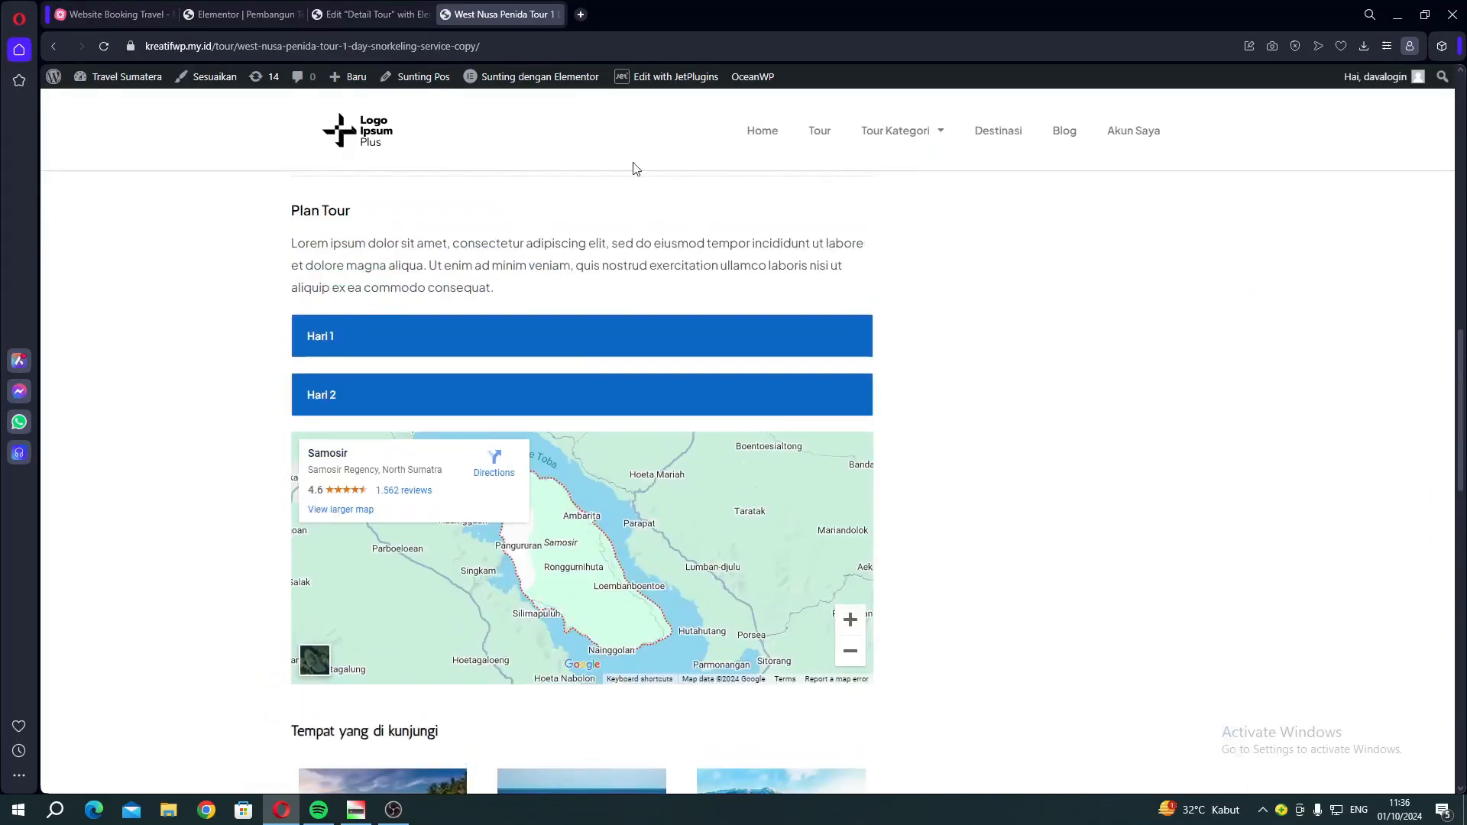
# Consult the Website Booking Travel mind map, then open the Makanan Khas Palembang article from the site's Blog page
pyautogui.click(99, 14)
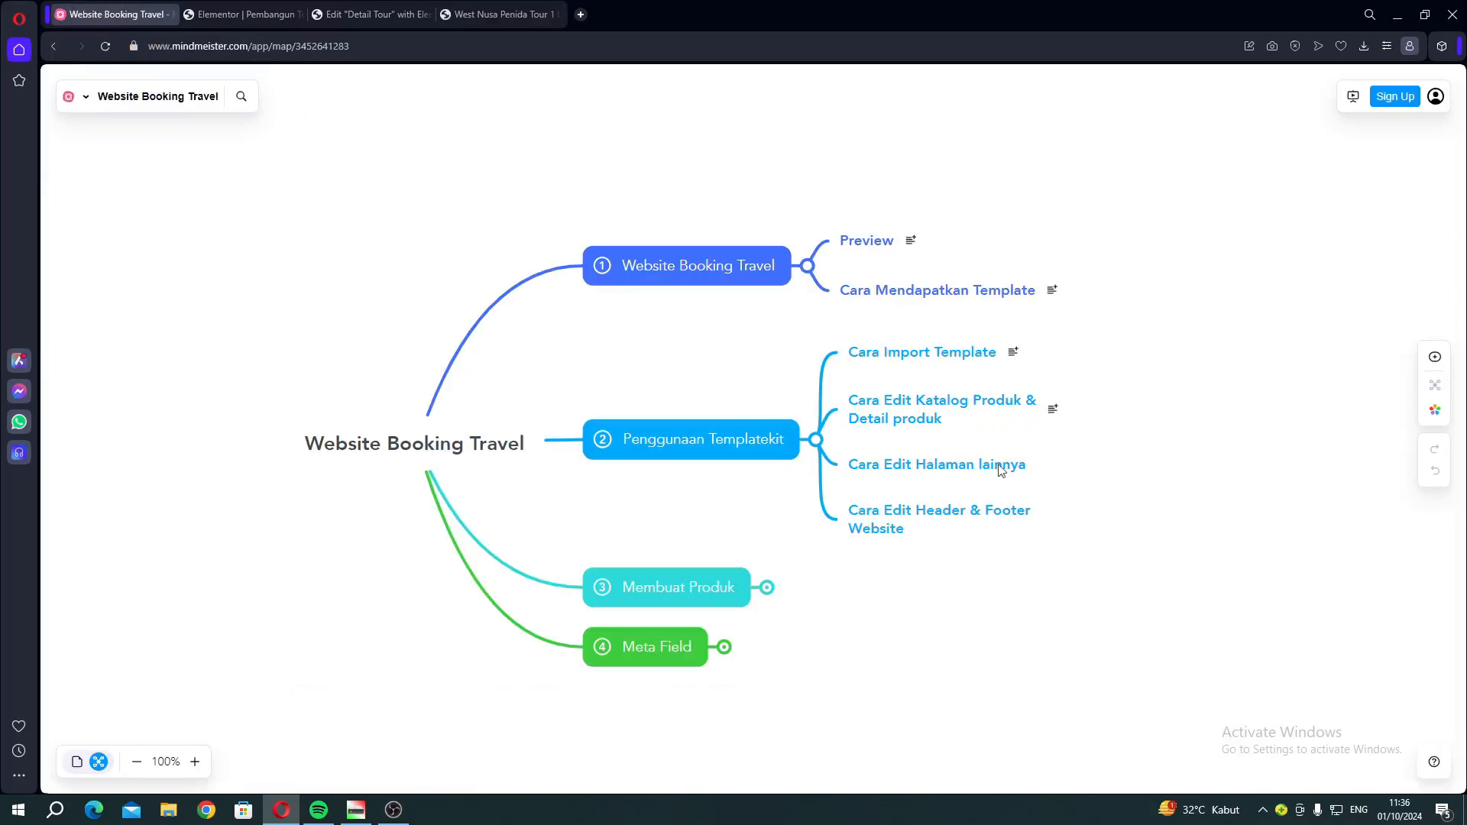
pyautogui.click(463, 16)
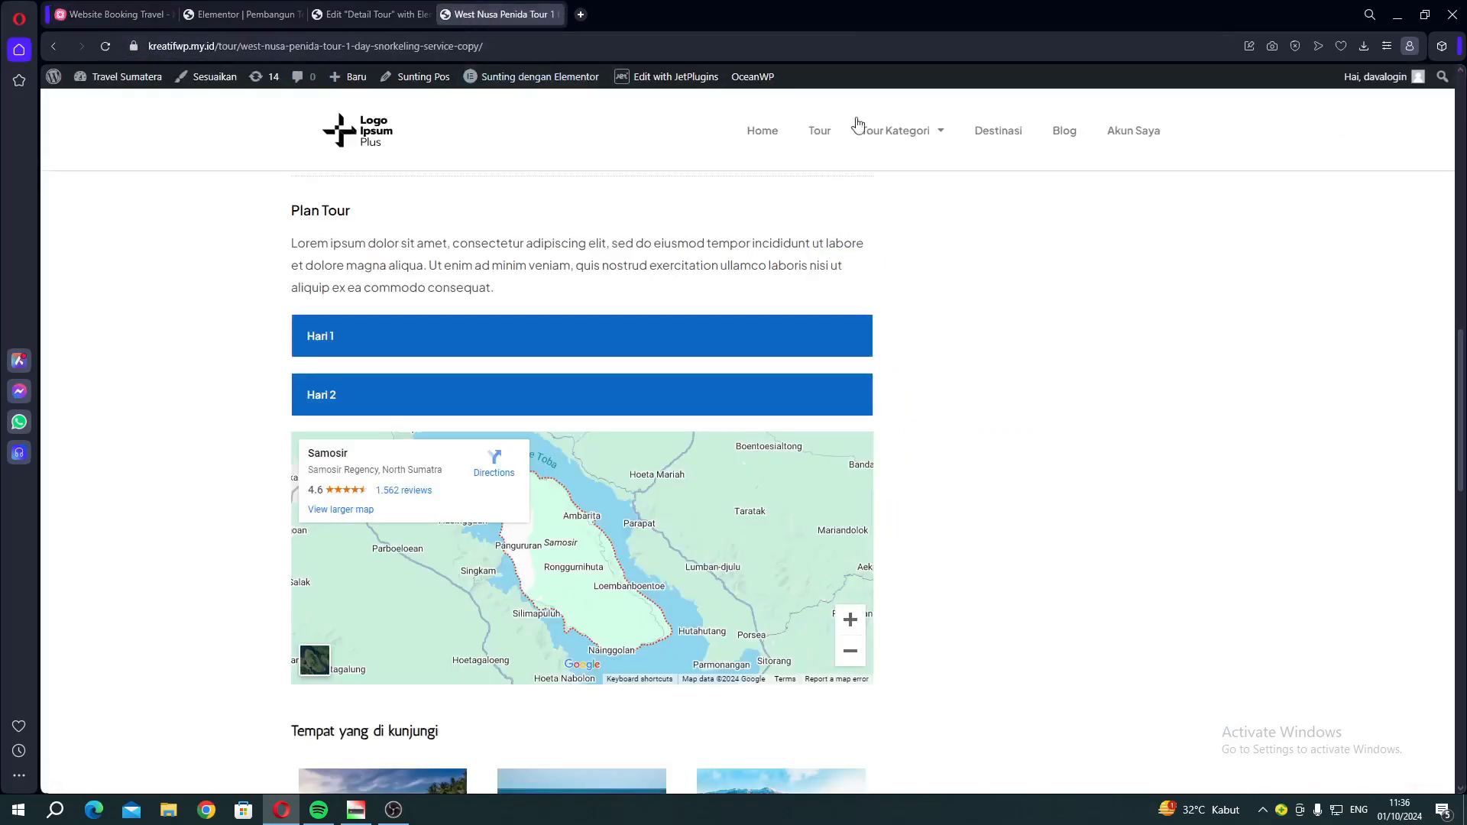
pyautogui.click(1070, 134)
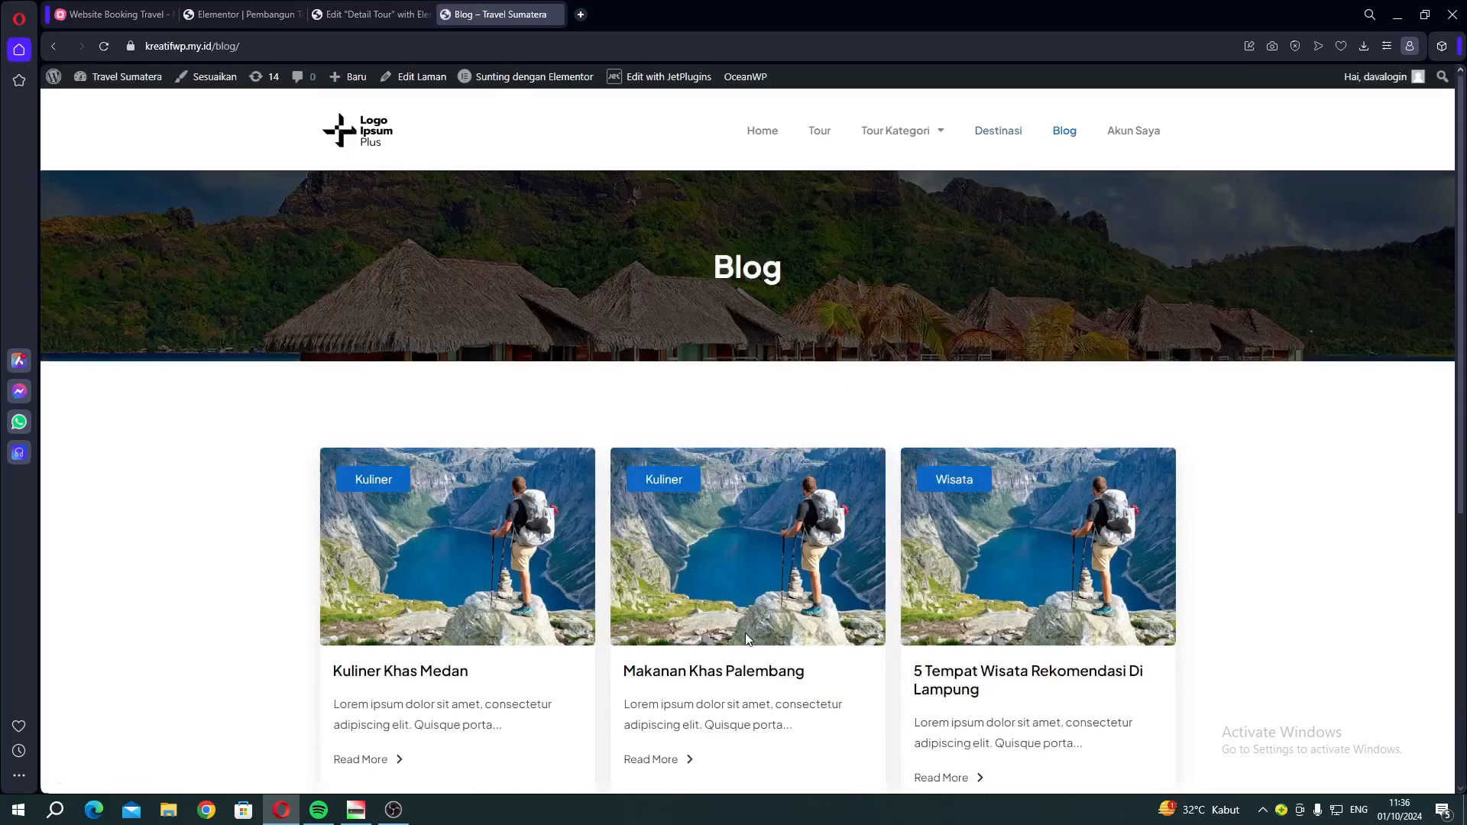
pyautogui.scroll(-1, 746, 639)
pyautogui.click(672, 681)
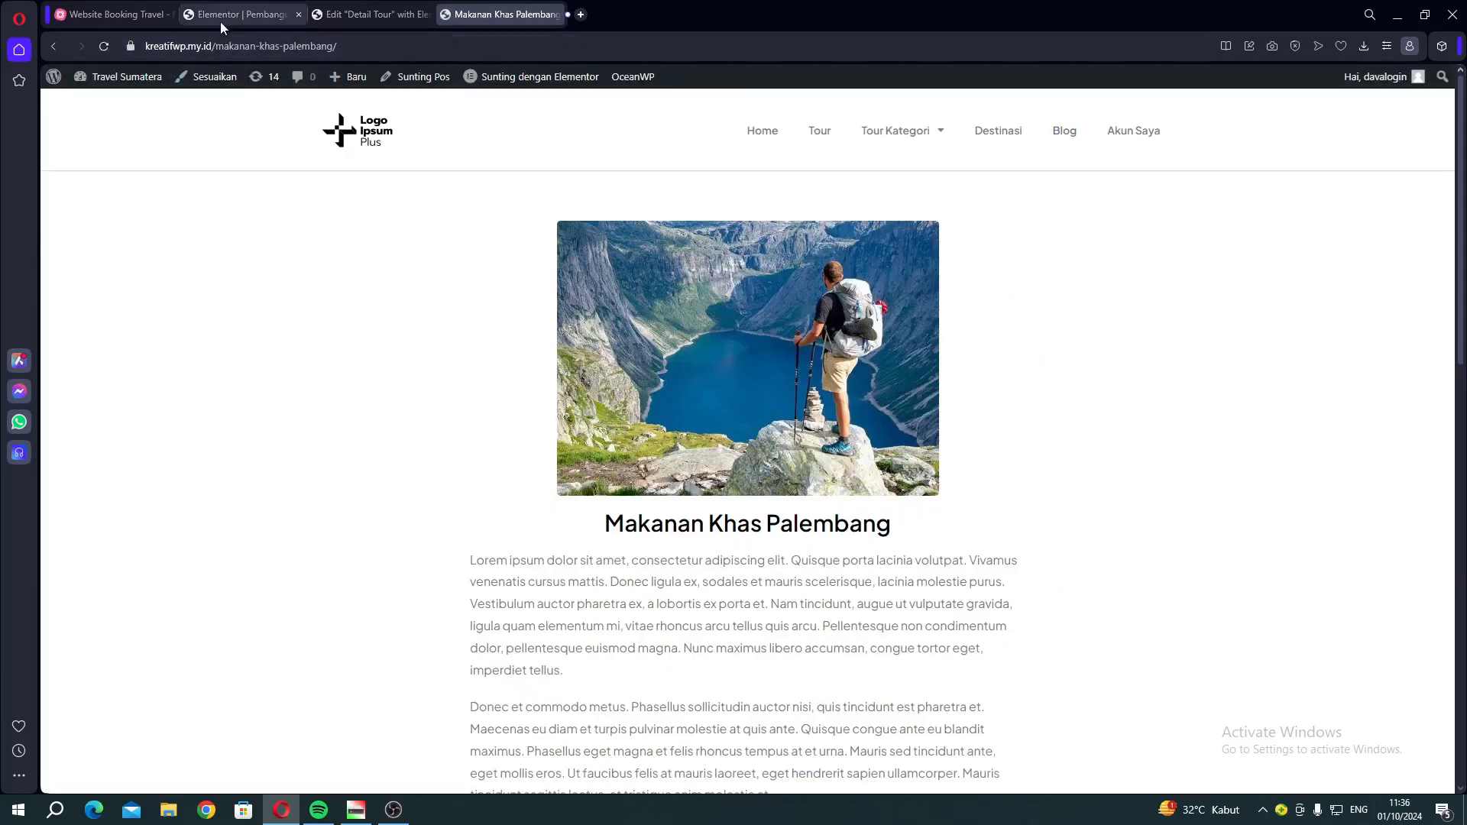
# Locate the Single Post template in the Theme Builder, then check the Blog page's article cards and its Elementor-editable templates
pyautogui.click(220, 20)
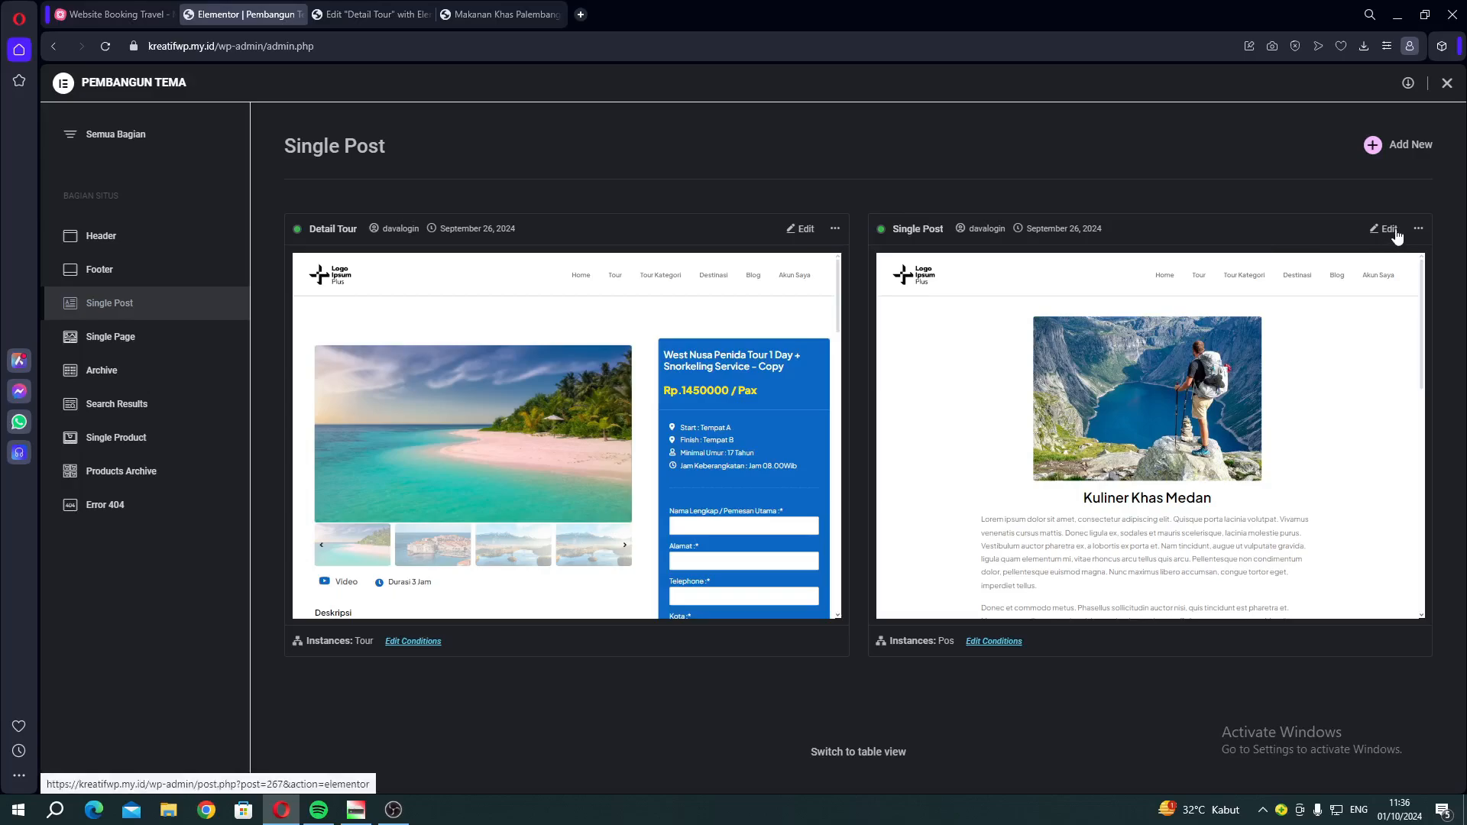
pyautogui.click(493, 16)
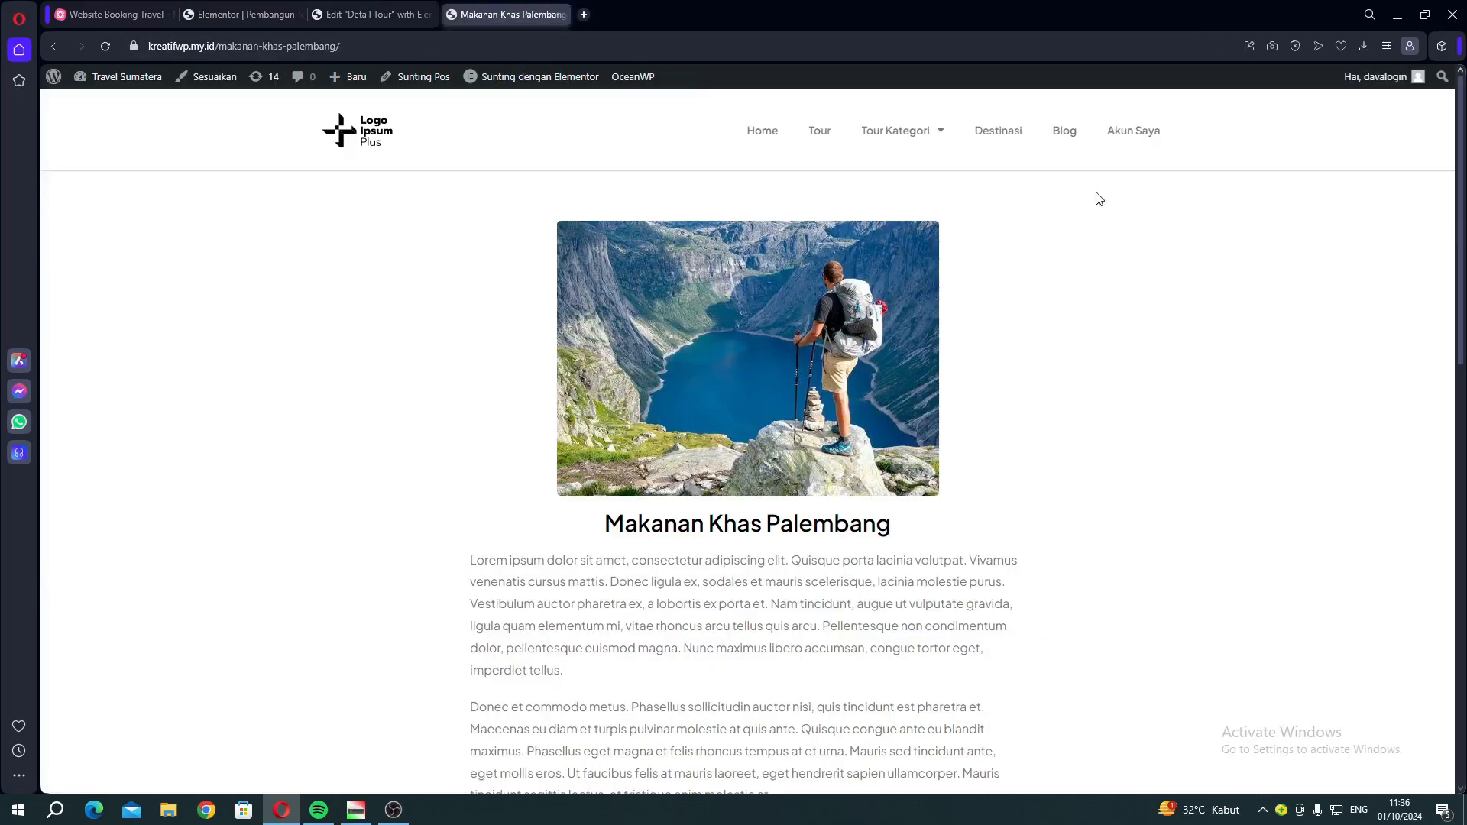
pyautogui.click(1067, 136)
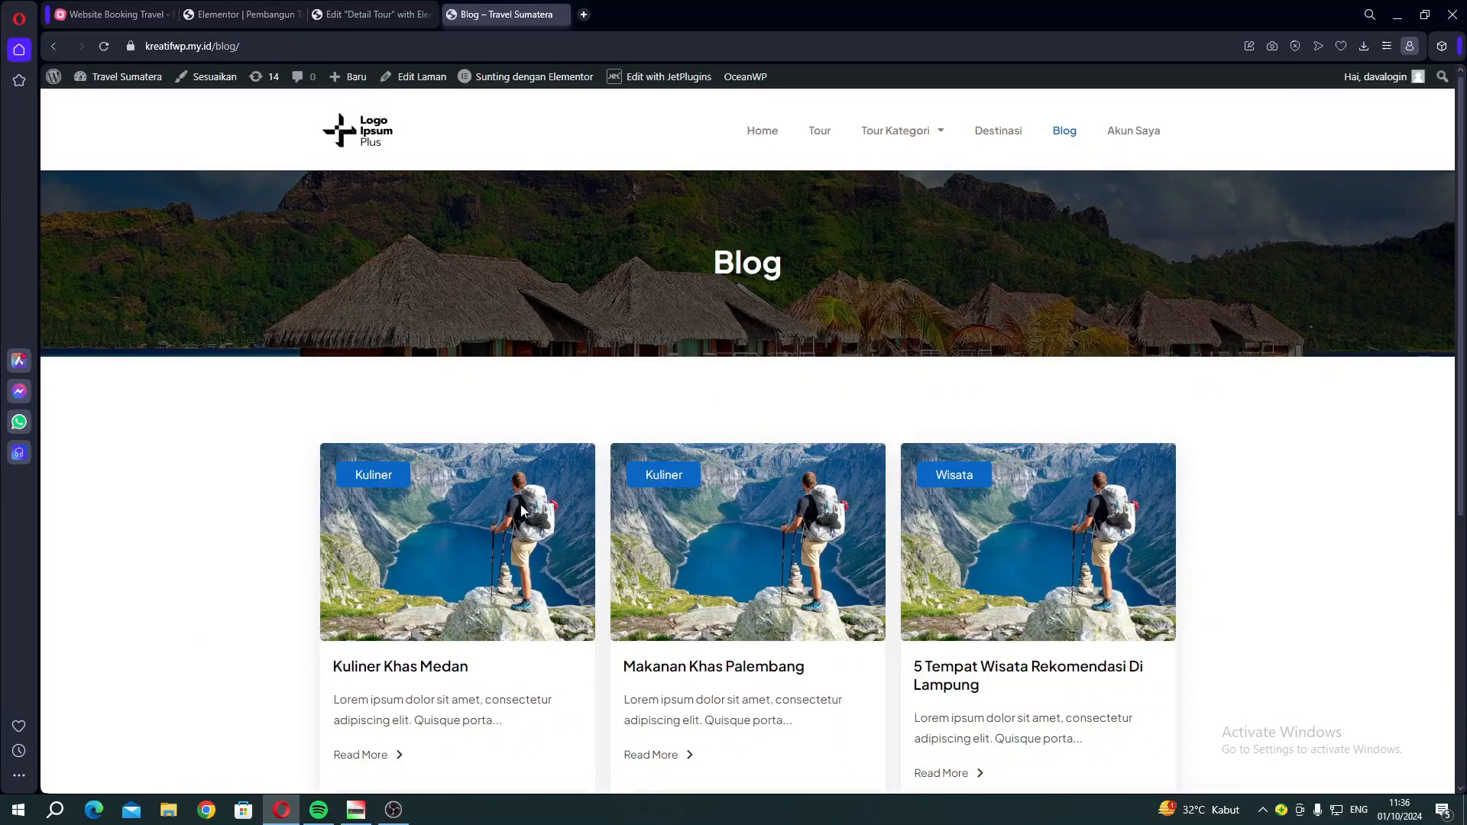
pyautogui.scroll(-3, 596, 434)
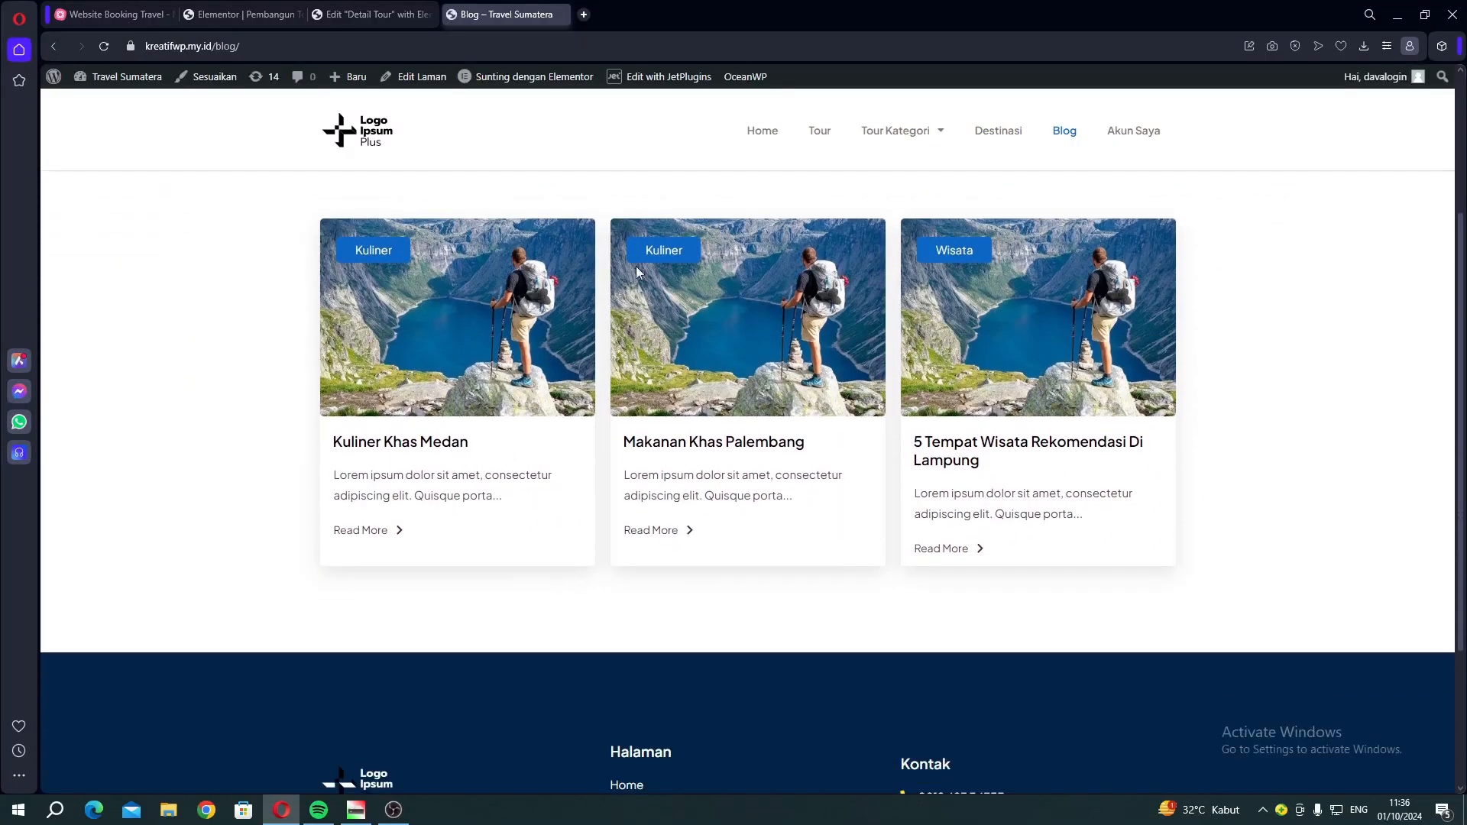
pyautogui.moveTo(523, 76)
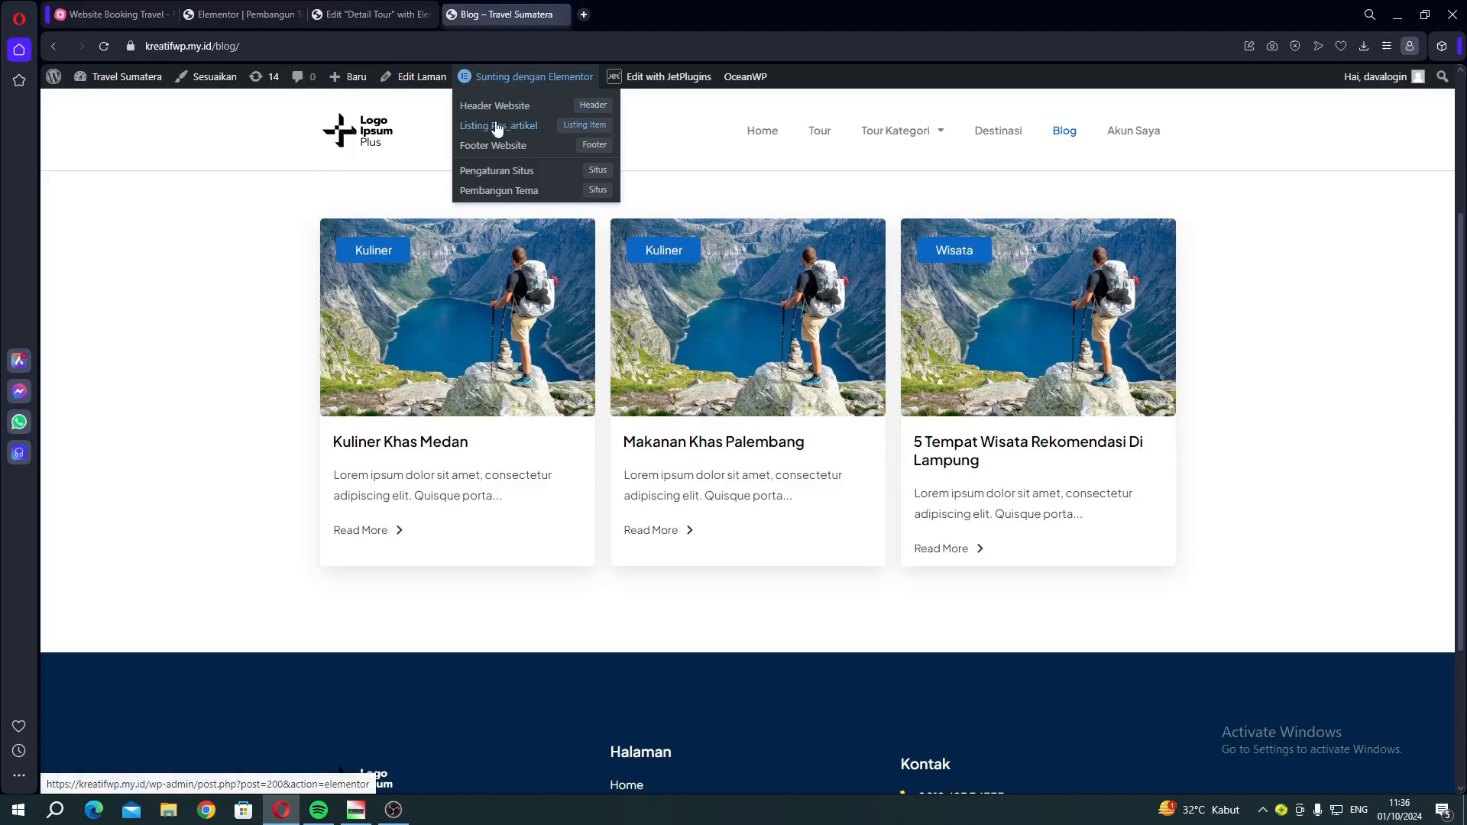
# Leave the Theme Builder and return to the JetEngine Listing Items list in the WordPress dashboard
pyautogui.click(261, 17)
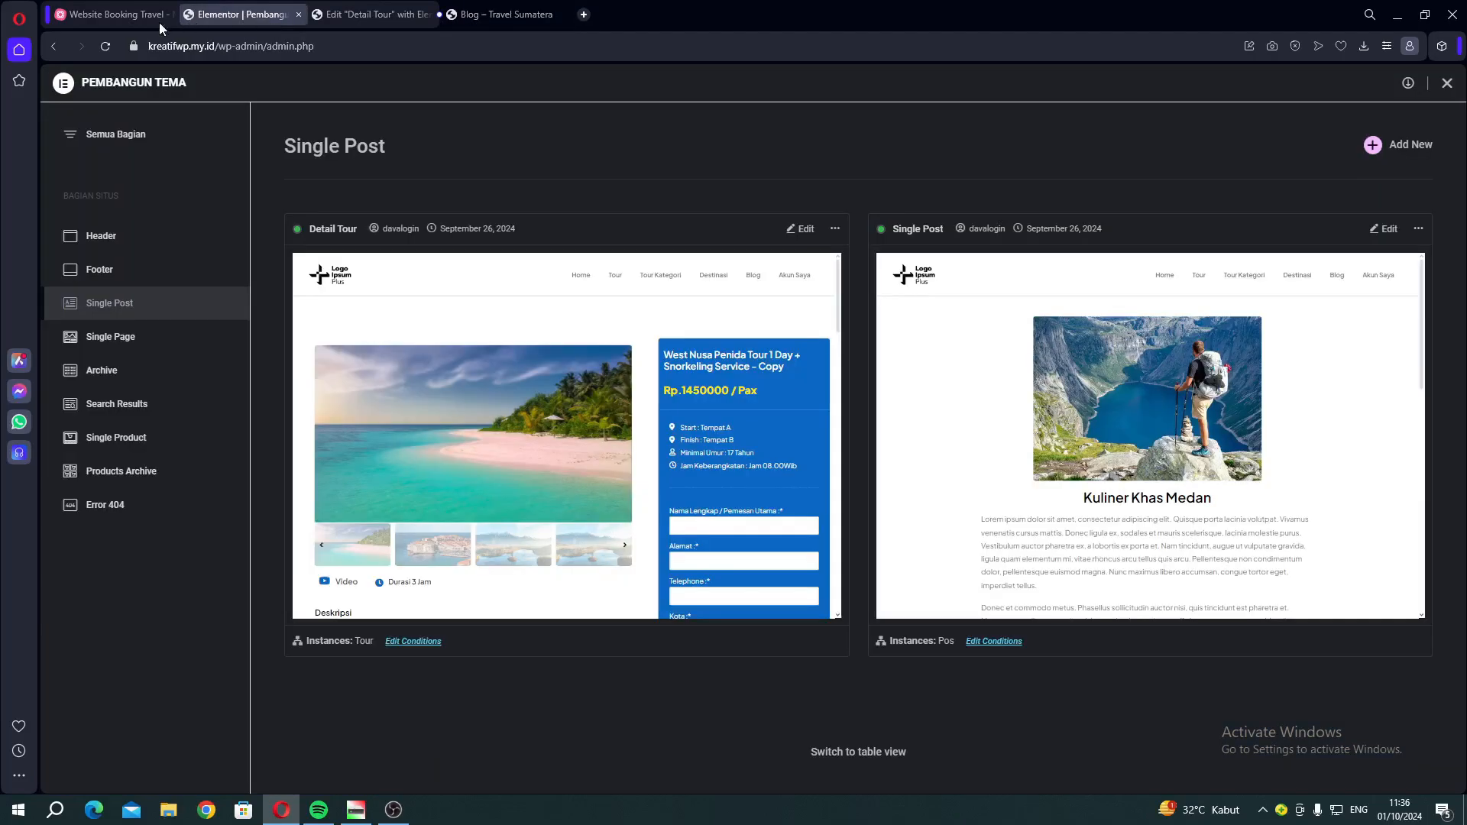
pyautogui.click(58, 46)
pyautogui.click(59, 46)
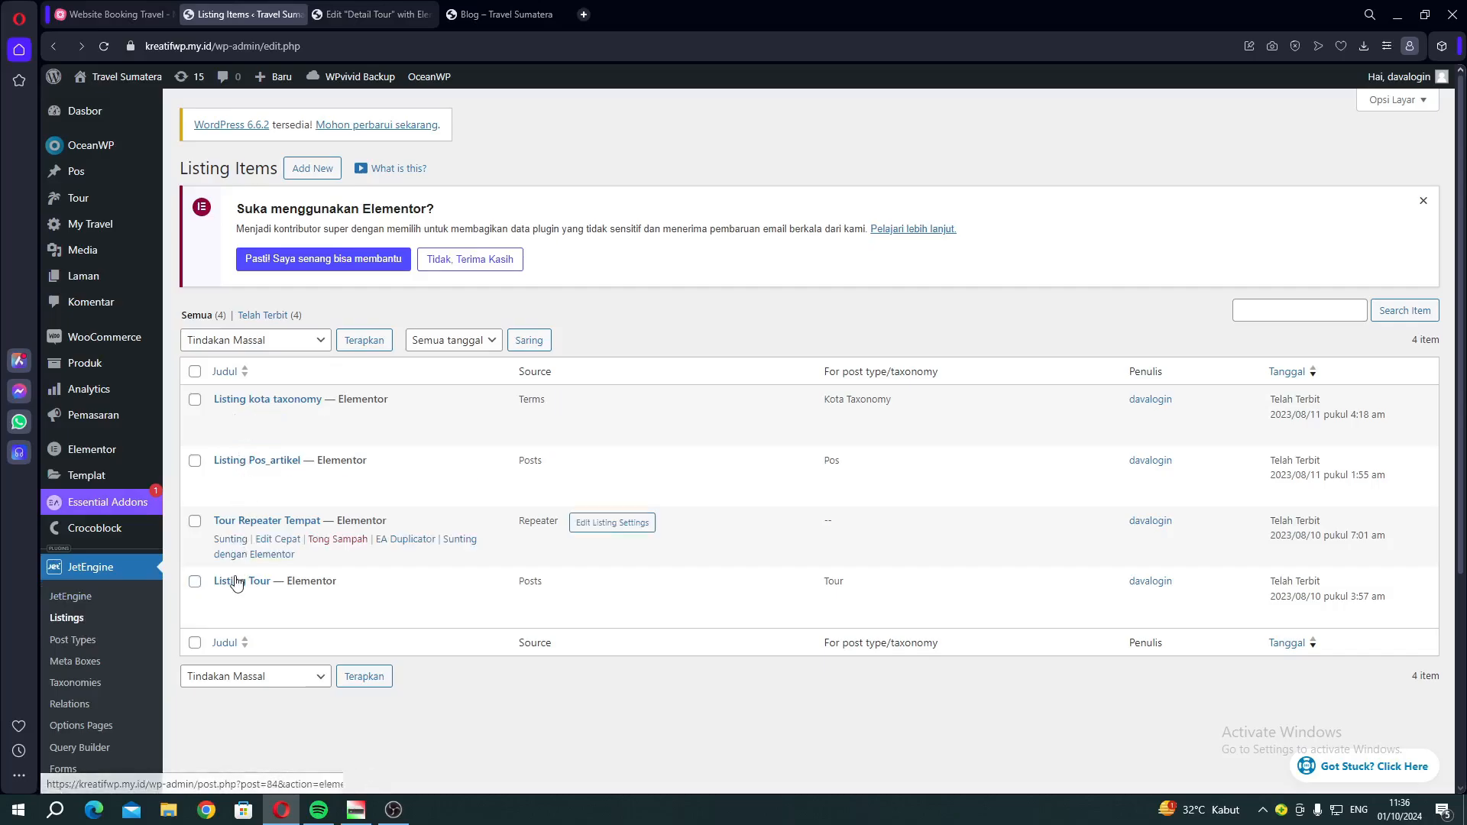
# Open the website's Tour page and look through its filter form, tour cards and the Elementor templates it uses
pyautogui.rightClick(263, 495)
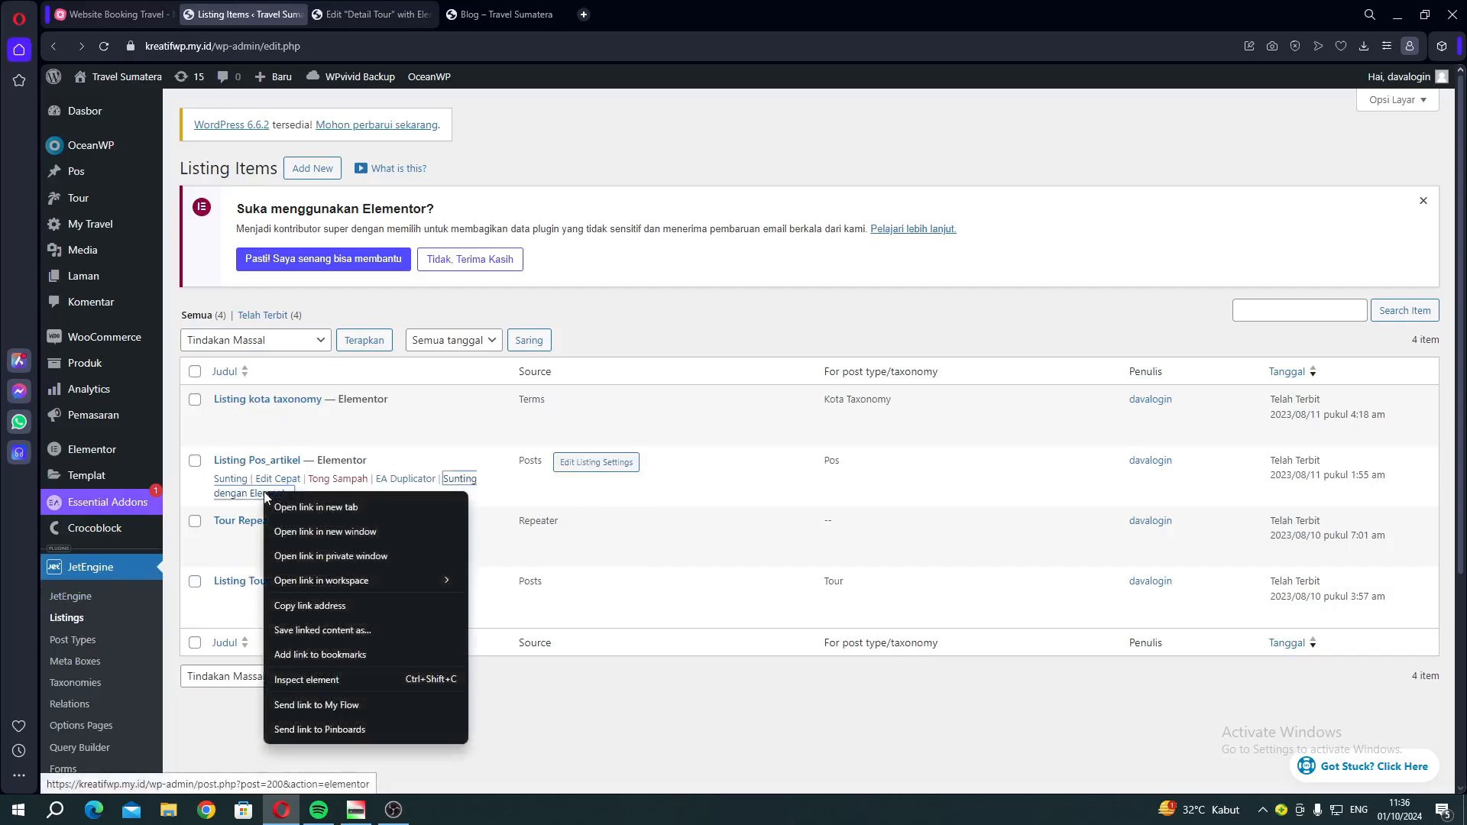
pyautogui.click(592, 700)
pyautogui.click(479, 16)
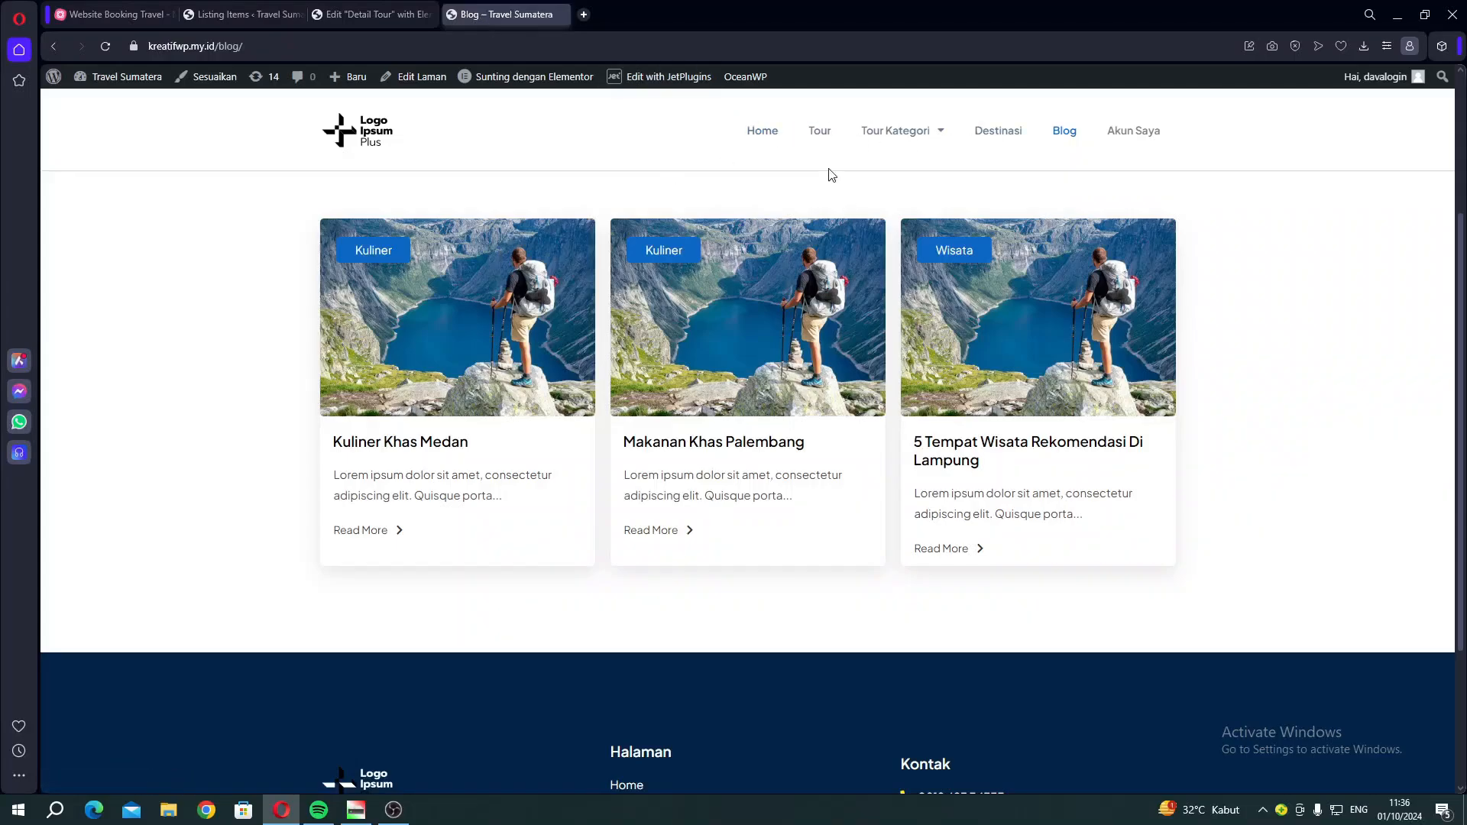
pyautogui.click(817, 133)
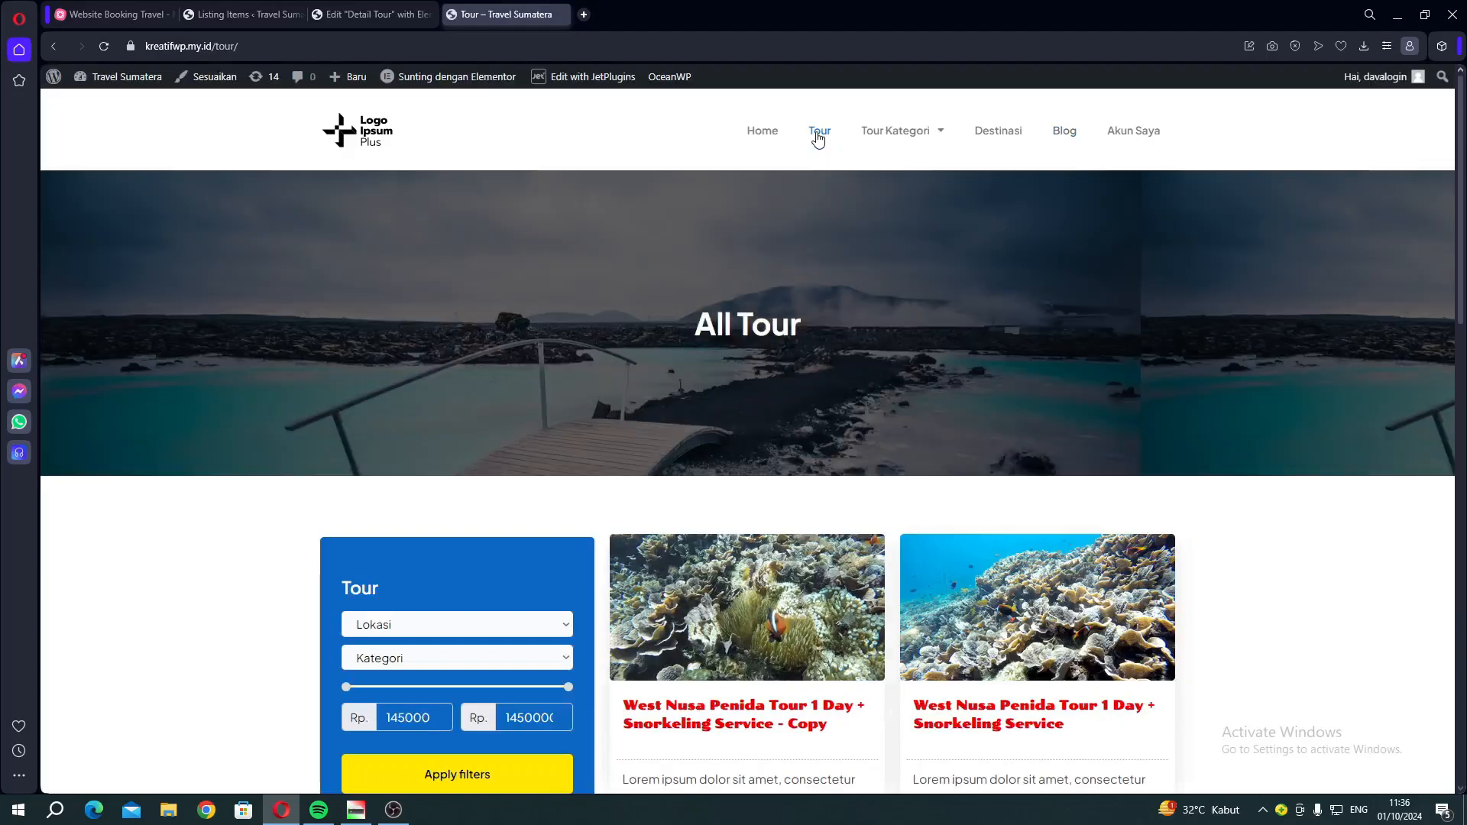
pyautogui.scroll(-6, 828, 265)
pyautogui.scroll(4, 828, 262)
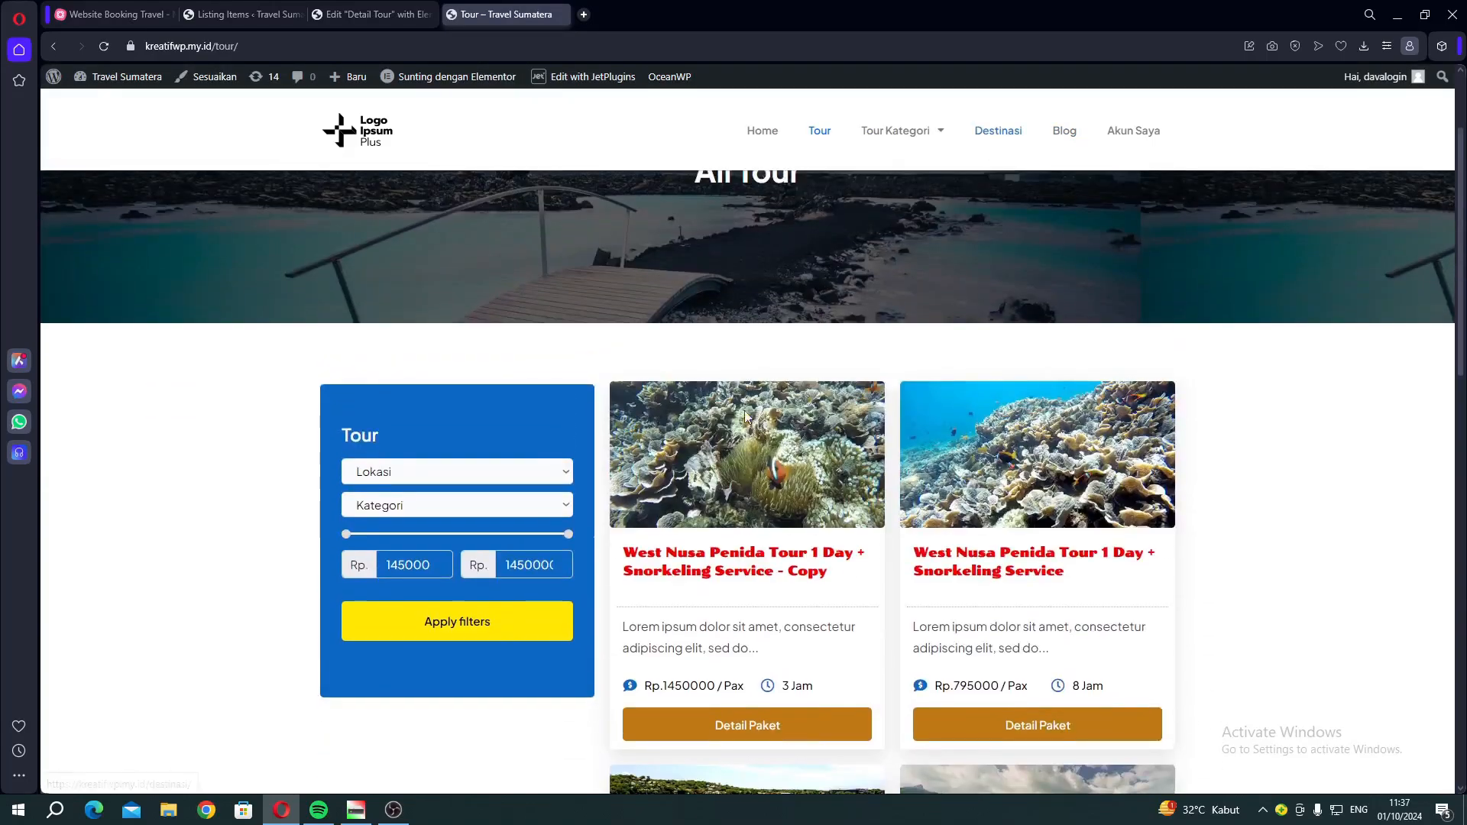
pyautogui.scroll(-8, 762, 327)
pyautogui.scroll(5, 762, 327)
pyautogui.scroll(5, 763, 327)
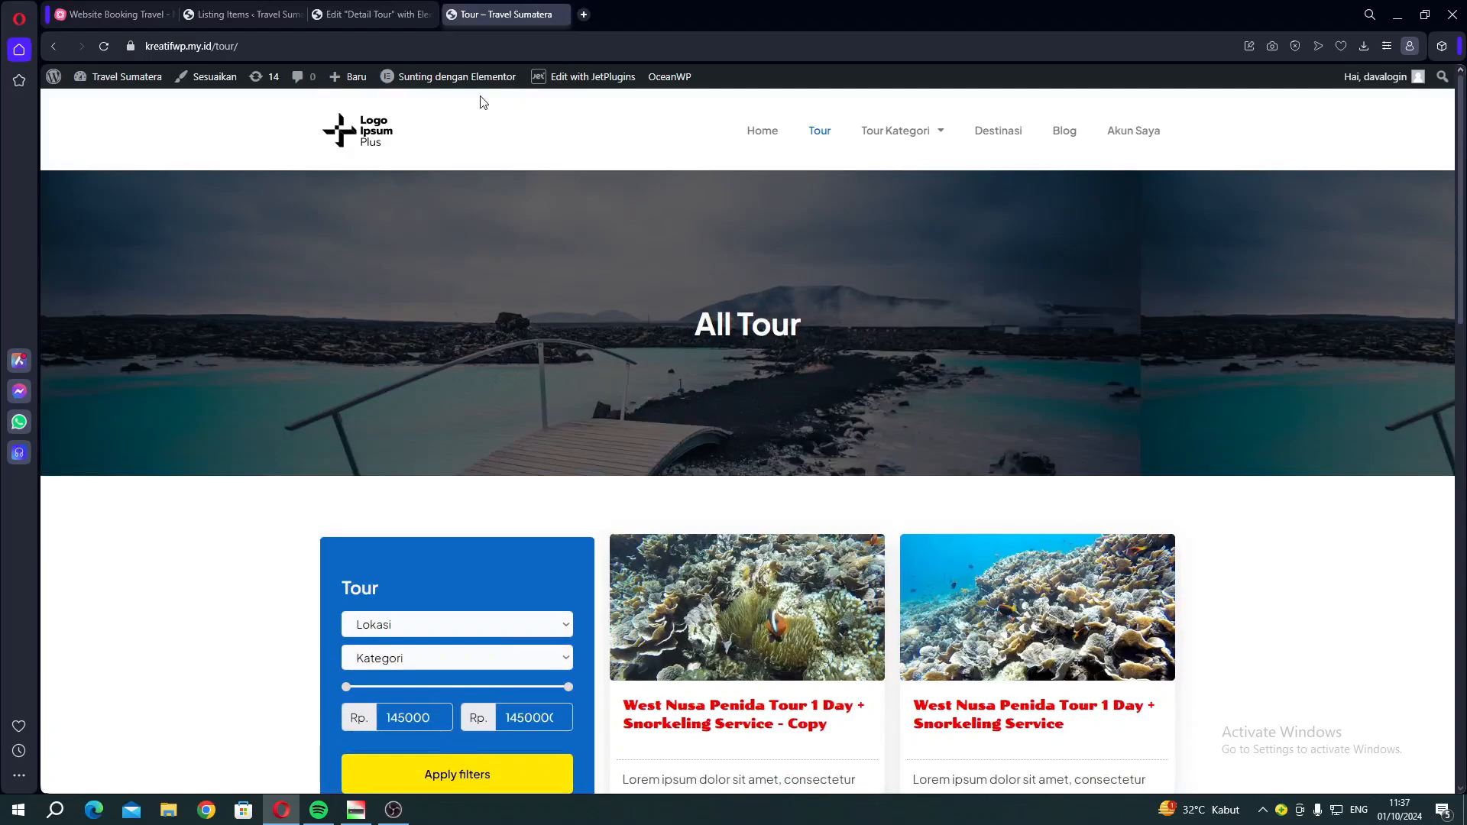
pyautogui.moveTo(442, 81)
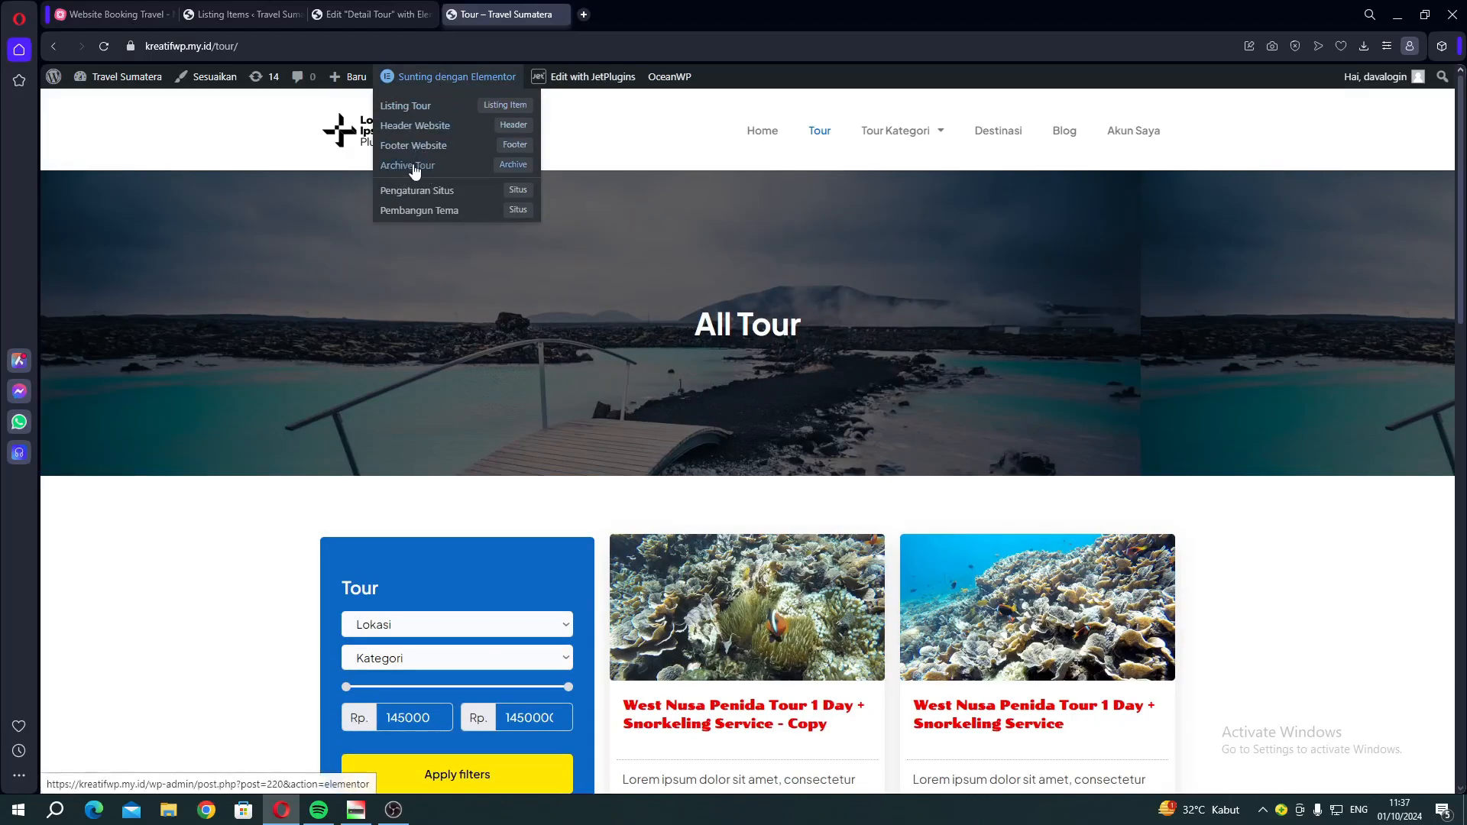
# Open the Museums tour category page and load its Archive Tour Kategori template in Elementor in a separate browser tab
pyautogui.moveTo(876, 144)
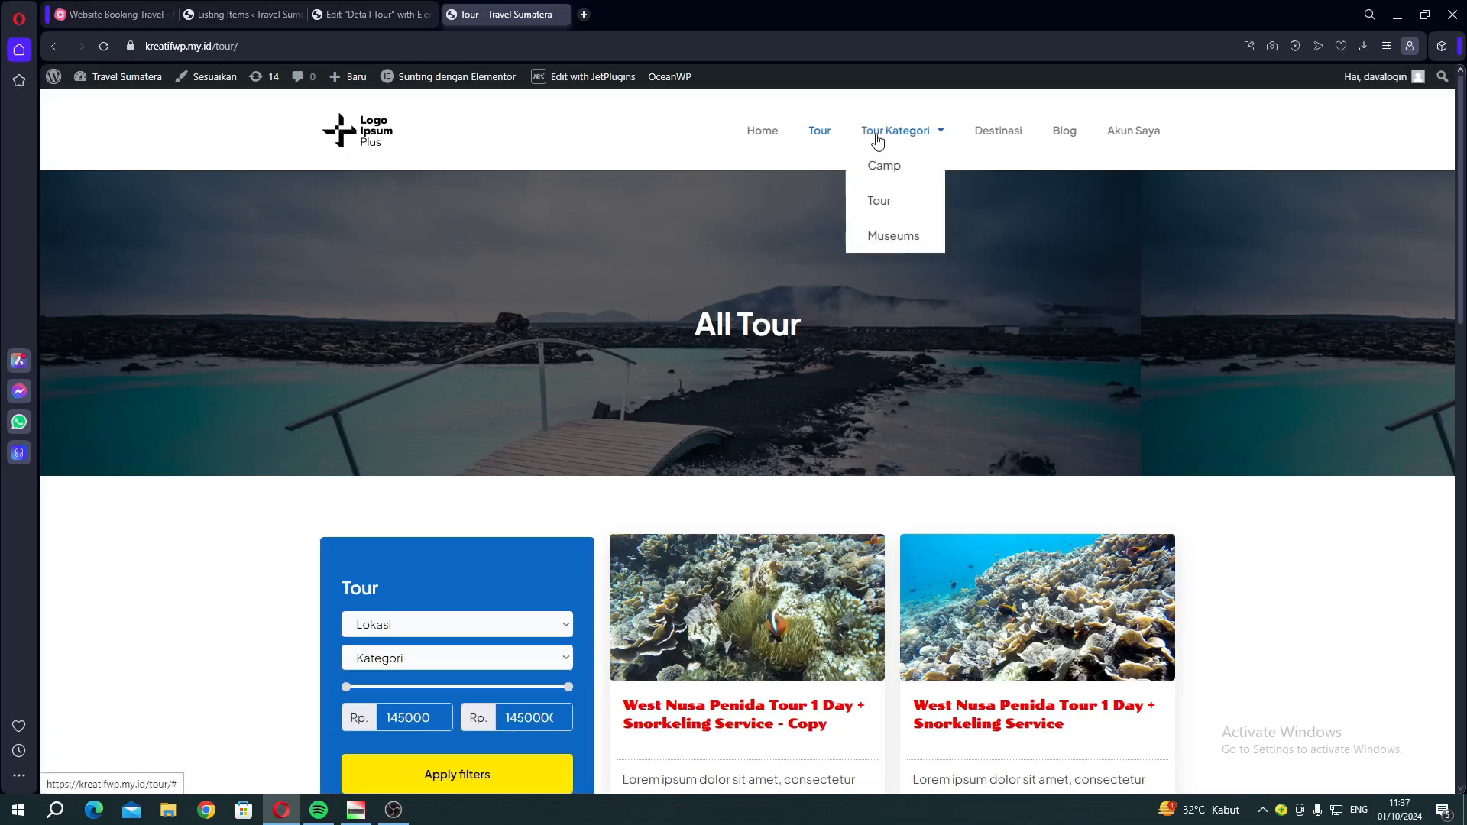
pyautogui.click(886, 236)
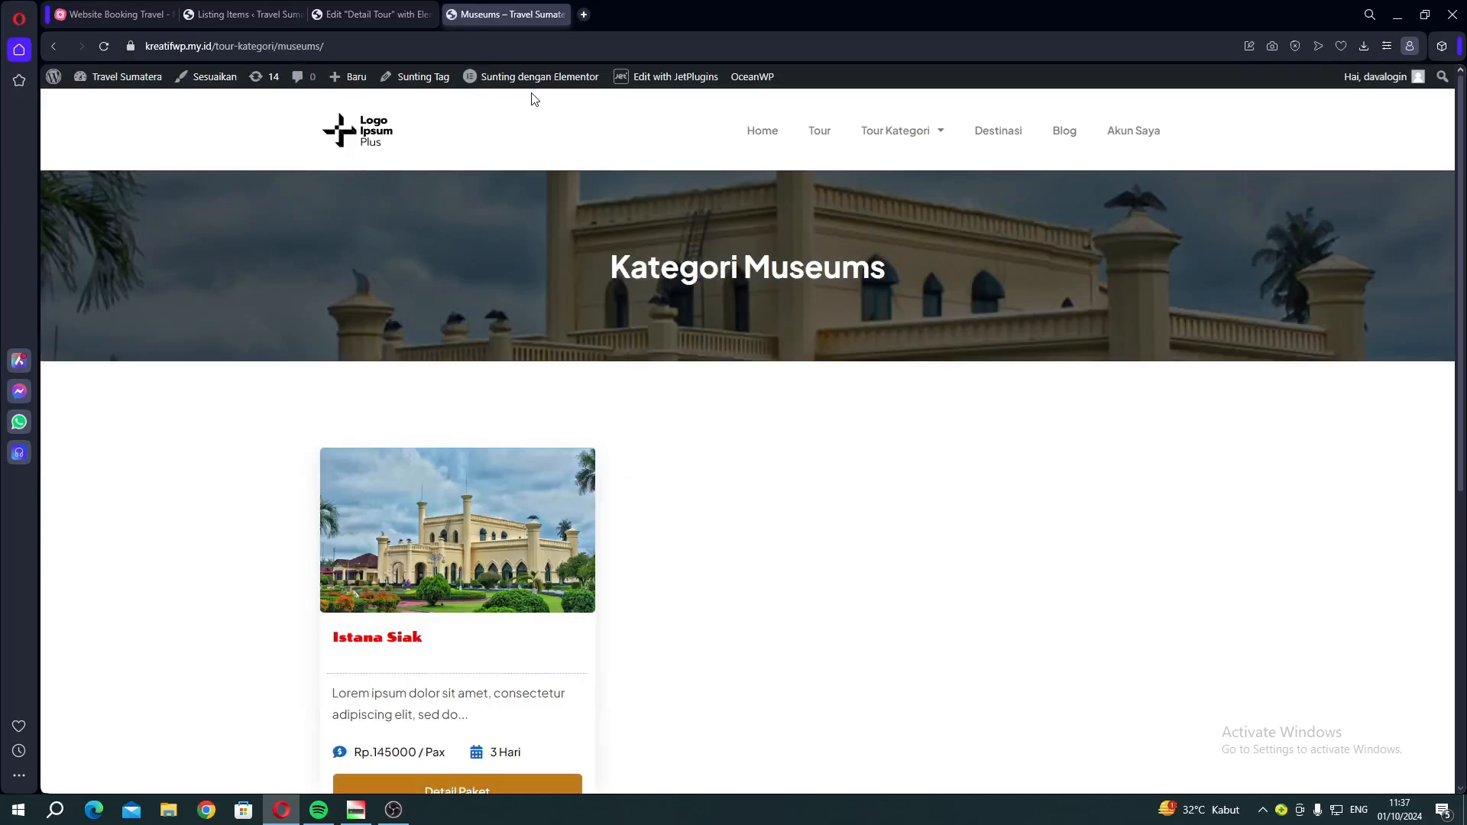
pyautogui.moveTo(529, 80)
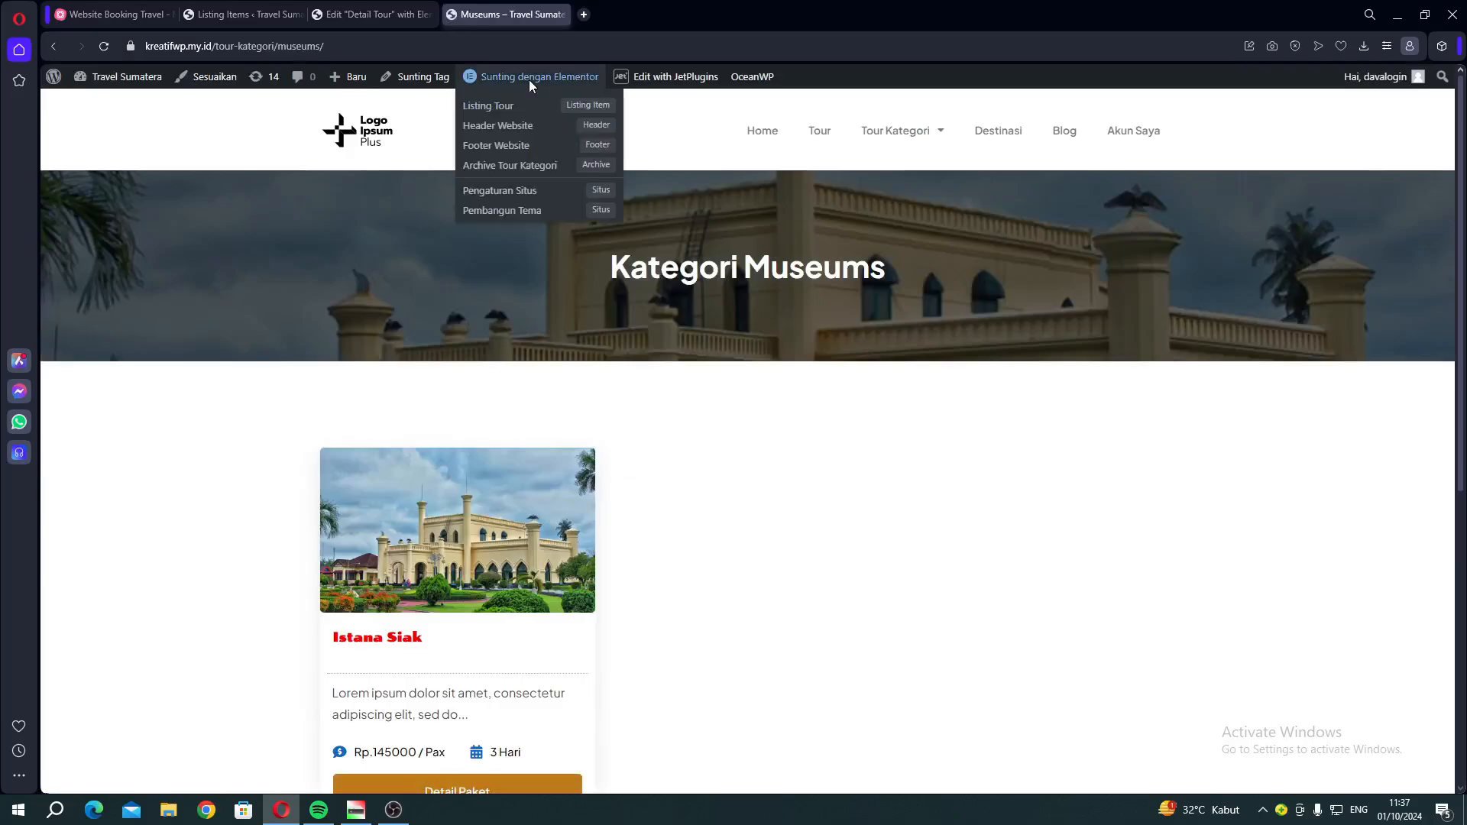
pyautogui.rightClick(503, 169)
pyautogui.click(585, 180)
pyautogui.click(606, 14)
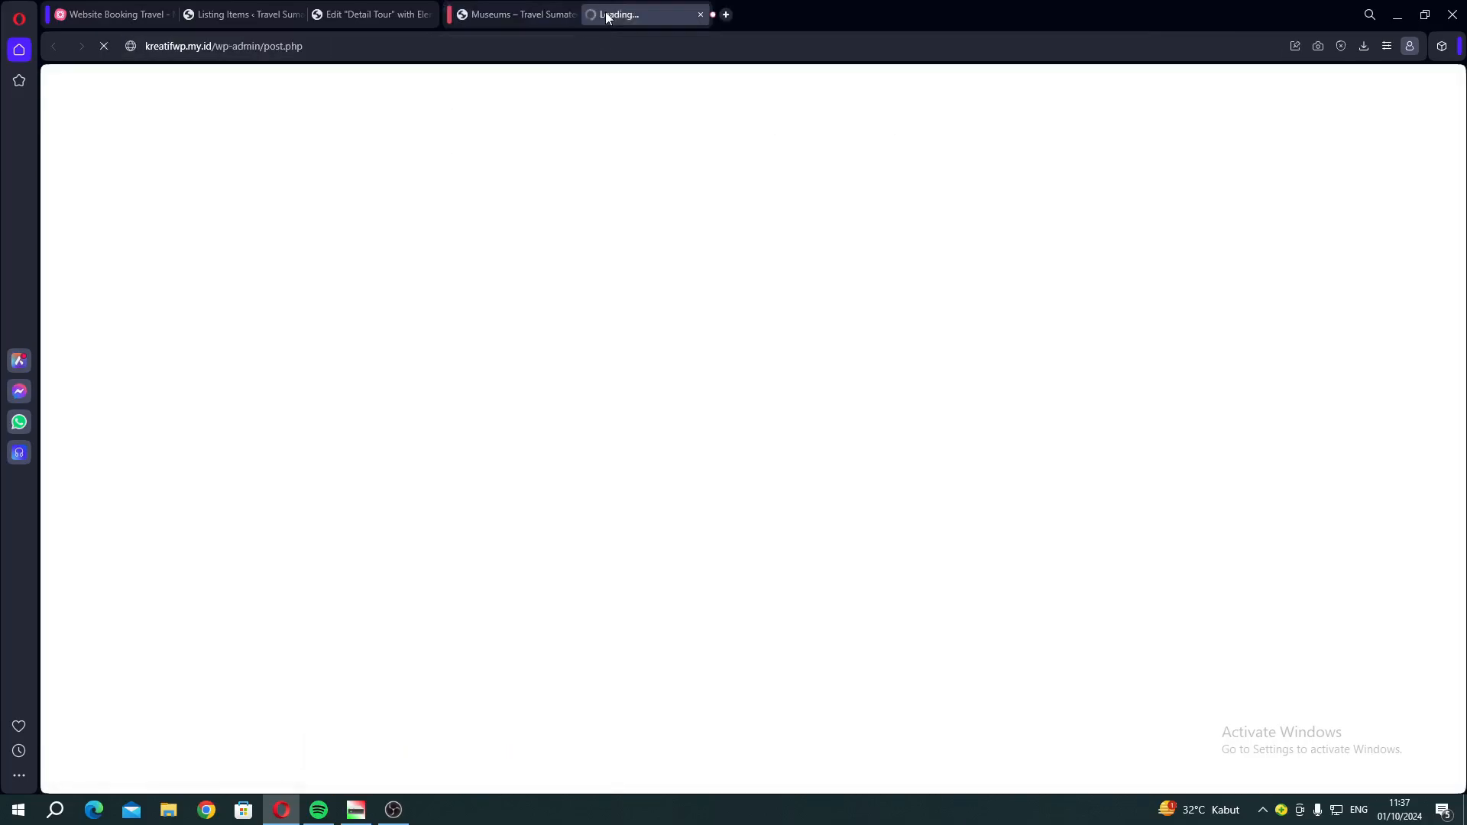
# Place the Archive Tour Kategori editor tab before the Museums tab and close the Detail Tour editor tab
pyautogui.moveTo(606, 13); pyautogui.dragTo(501, 13)
pyautogui.click(379, 14)
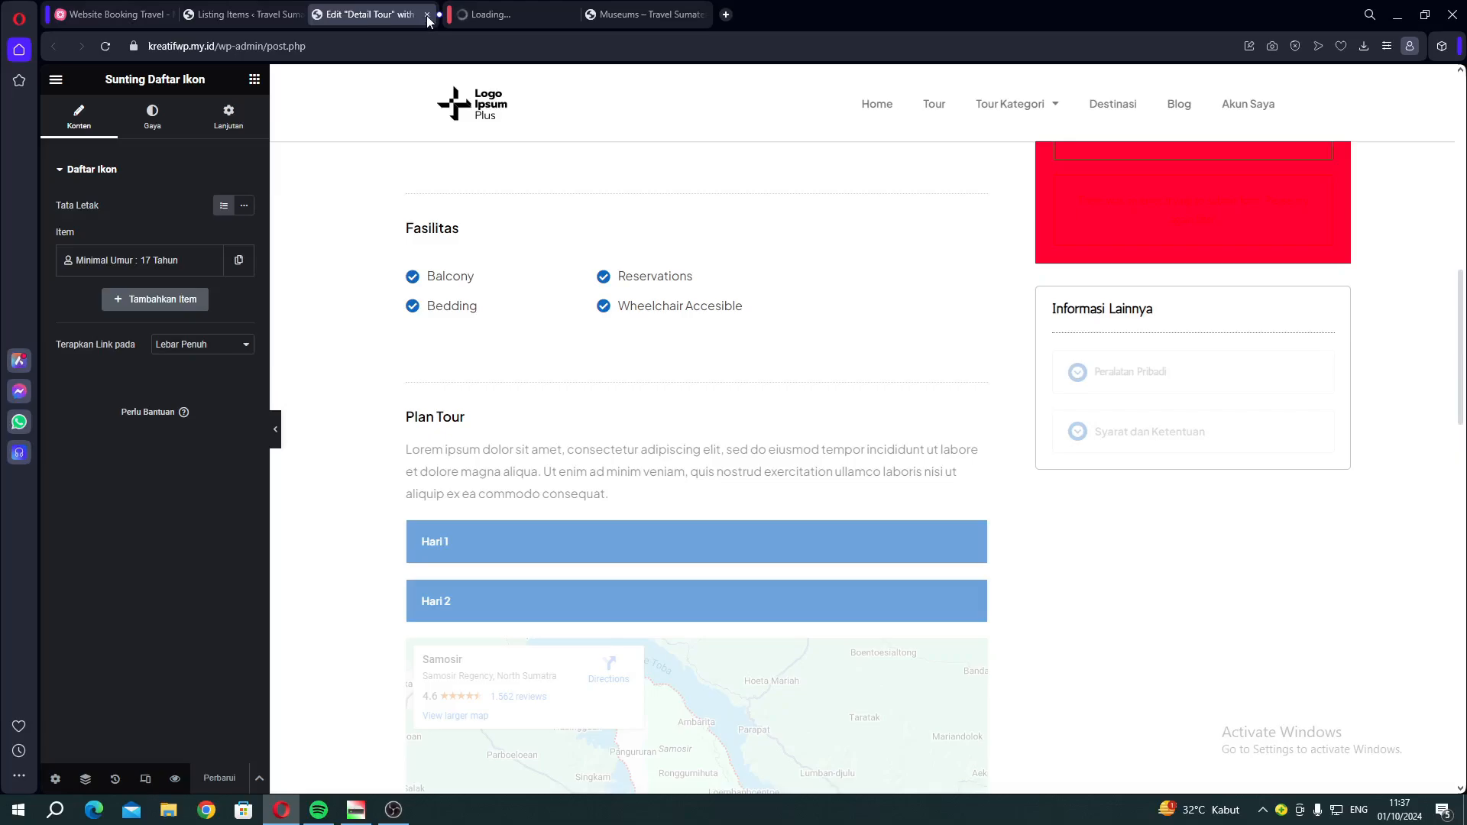
pyautogui.click(427, 15)
pyautogui.click(469, 14)
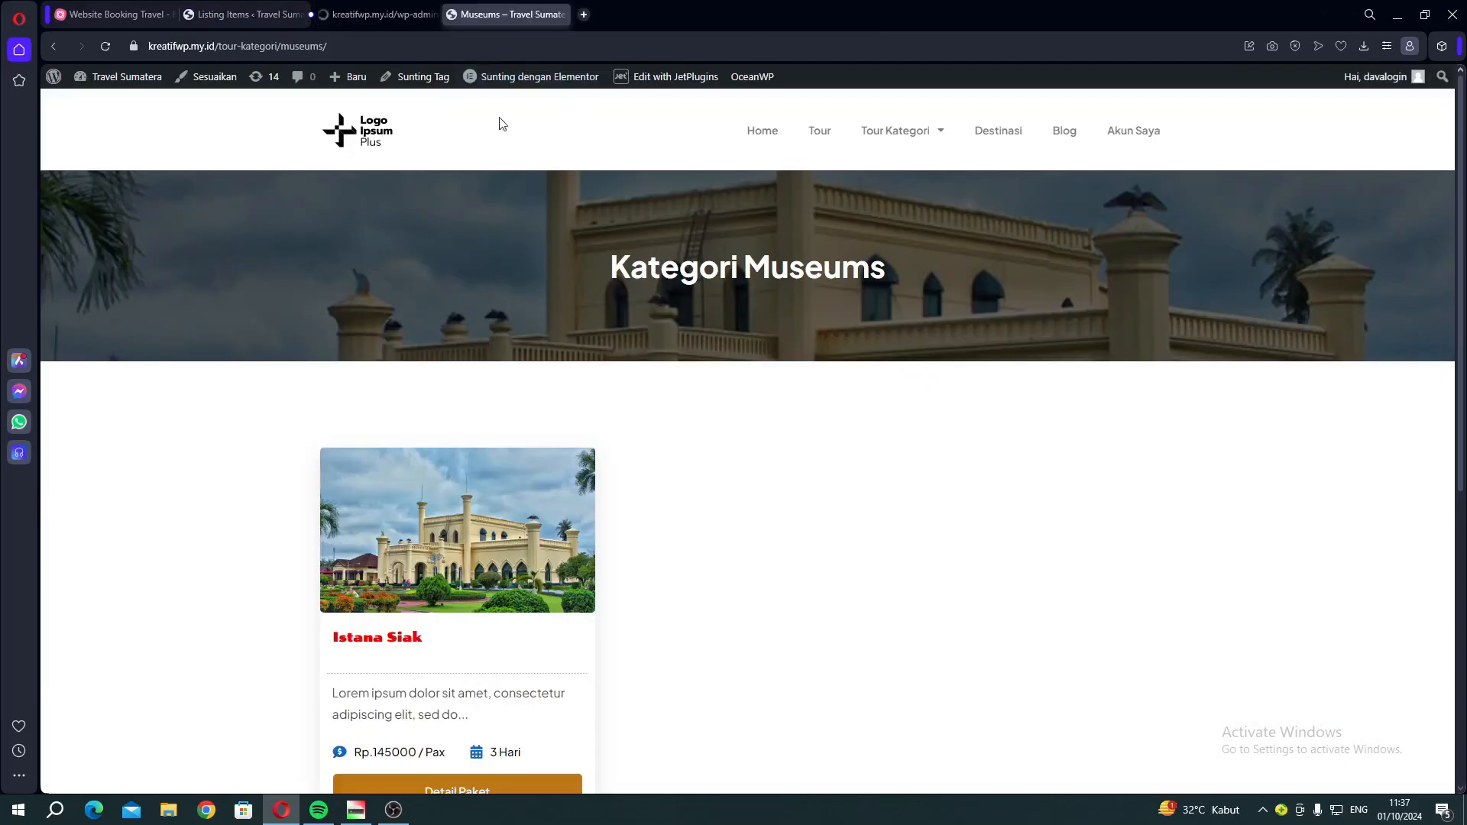
pyautogui.click(366, 22)
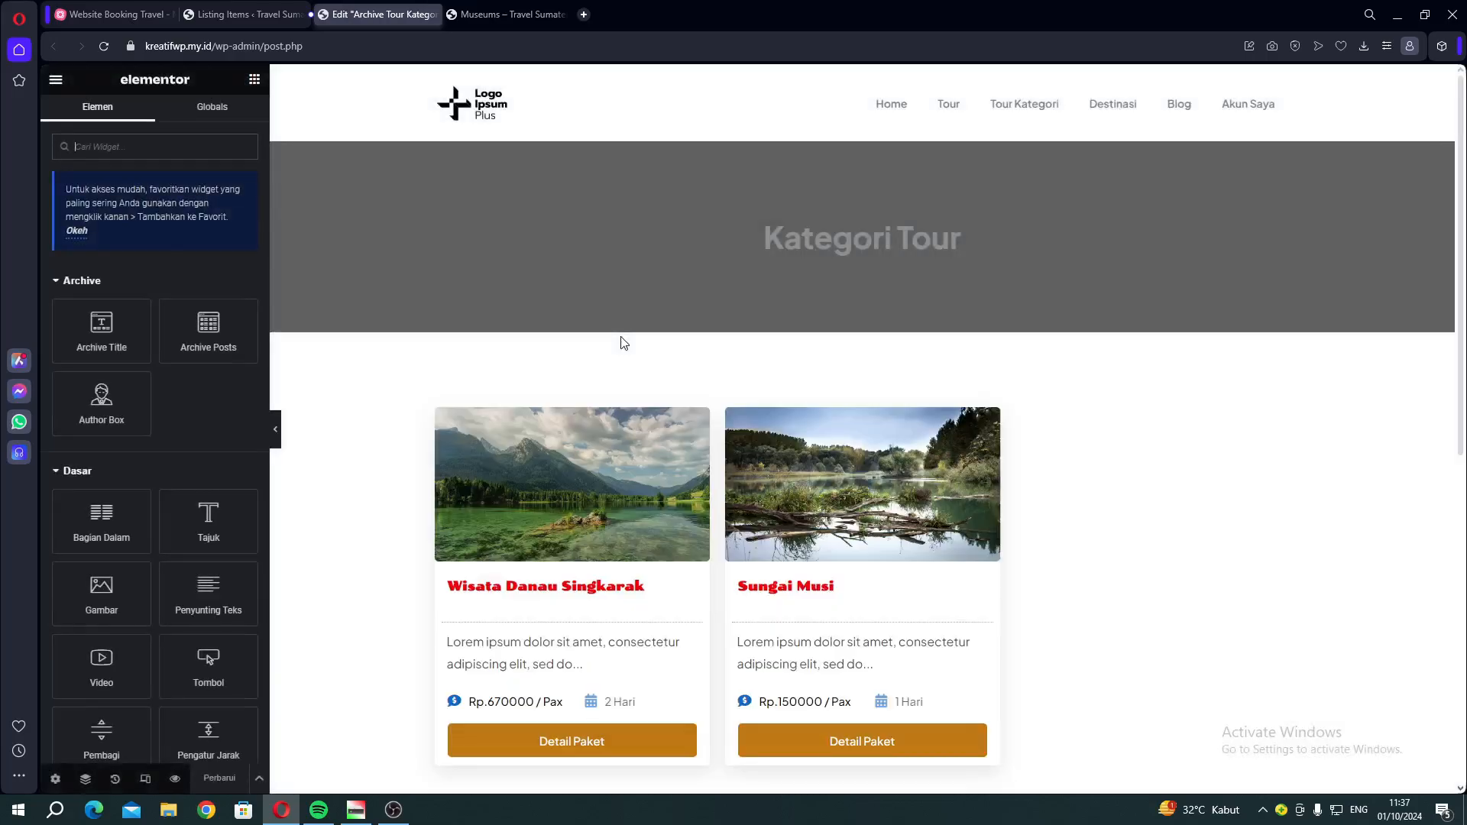
# Set the text colour of the Kategori Tour heading in the banner to red (#FF0000)
pyautogui.click(811, 239)
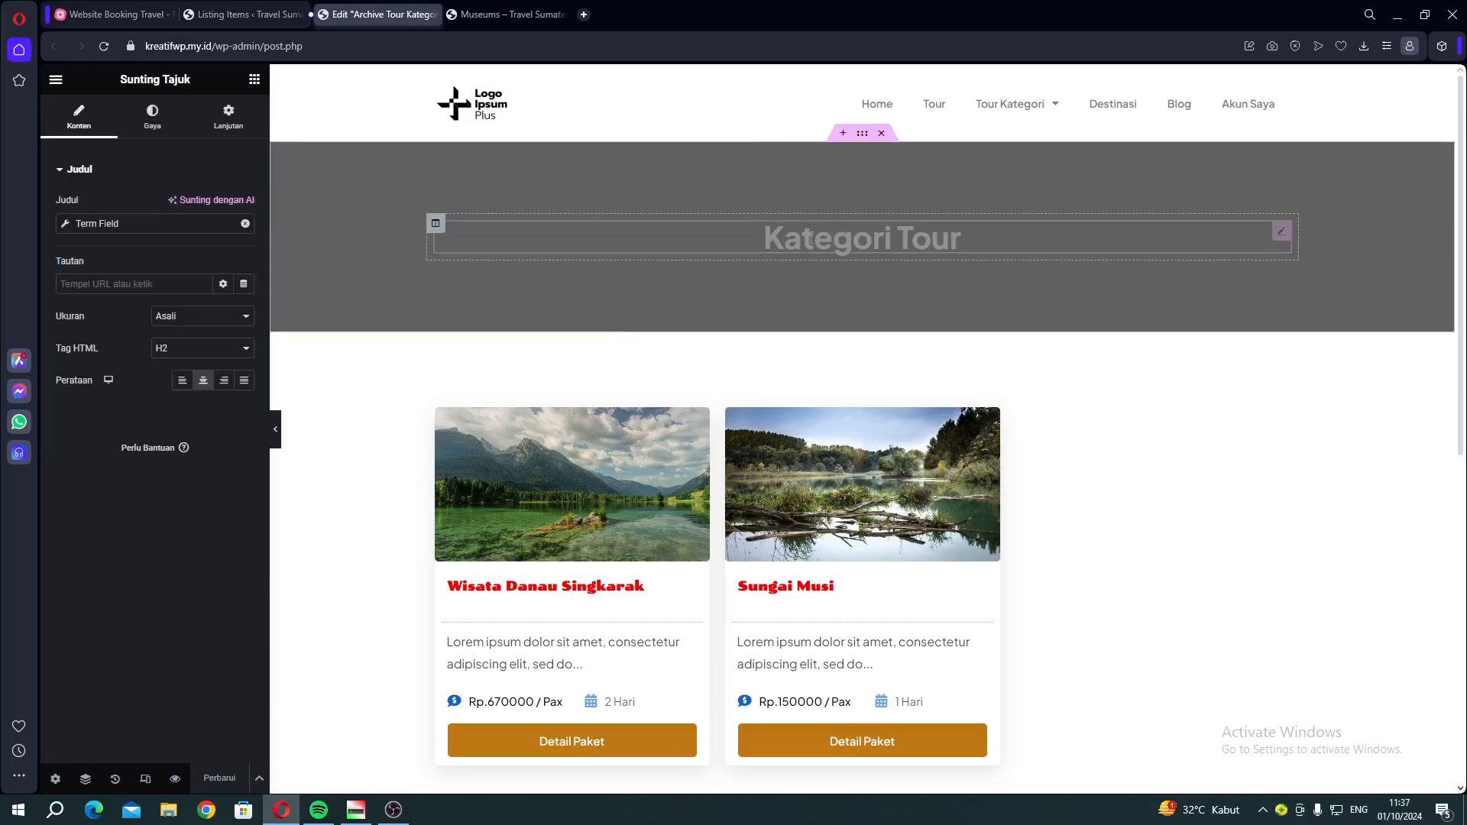
pyautogui.click(163, 127)
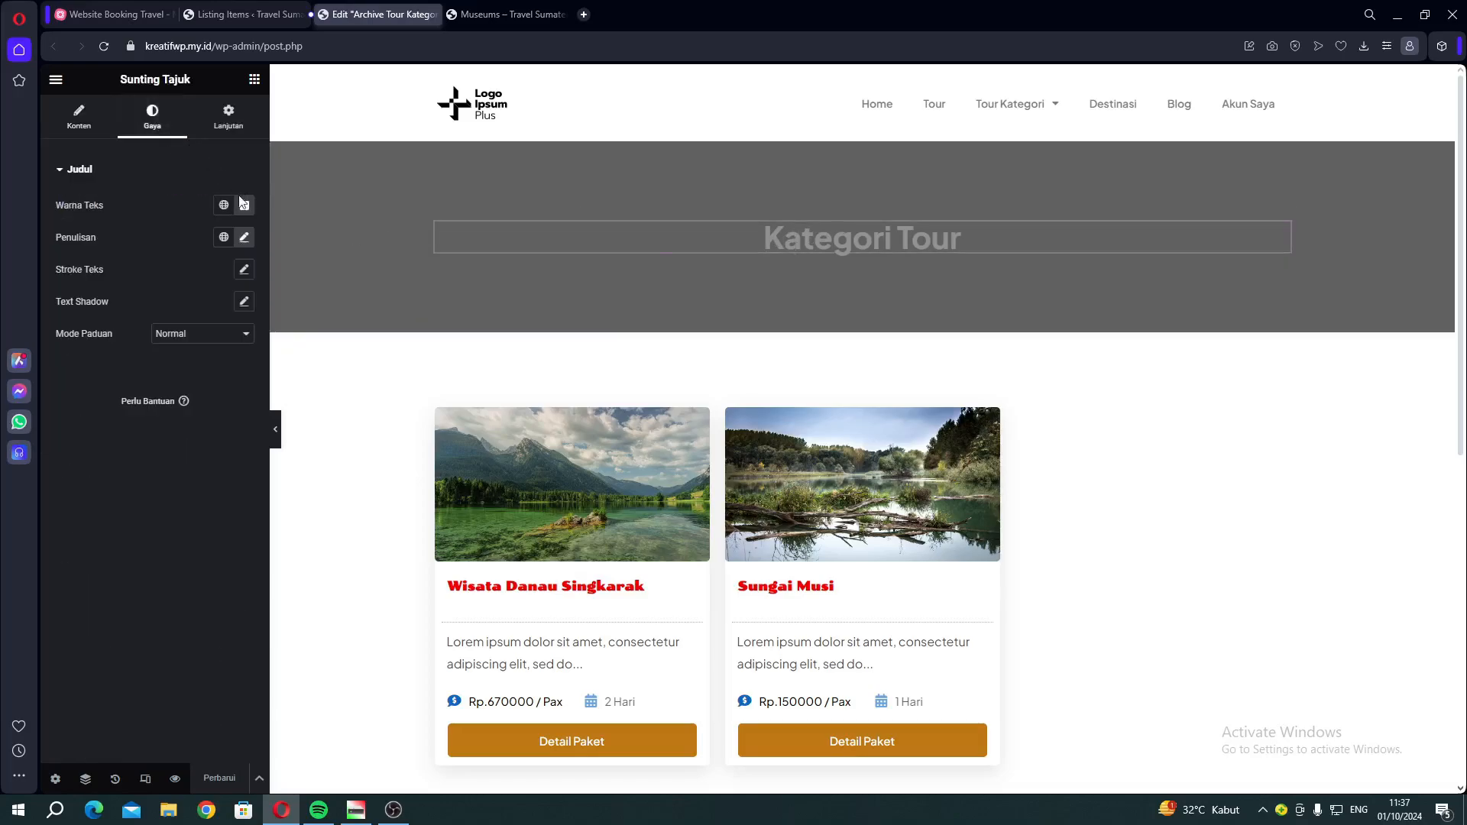
pyautogui.click(244, 205)
pyautogui.click(333, 267)
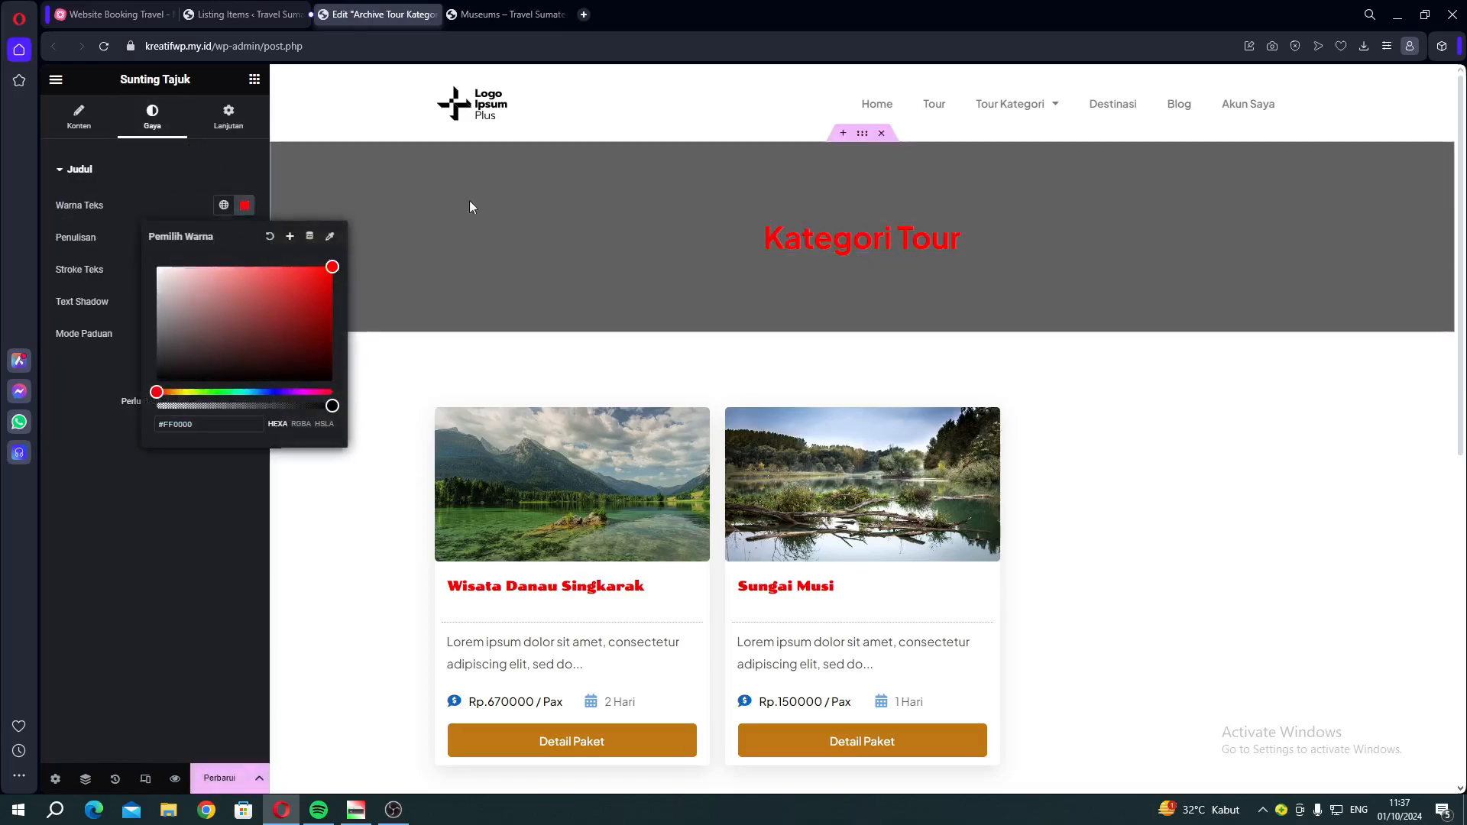
pyautogui.click(188, 199)
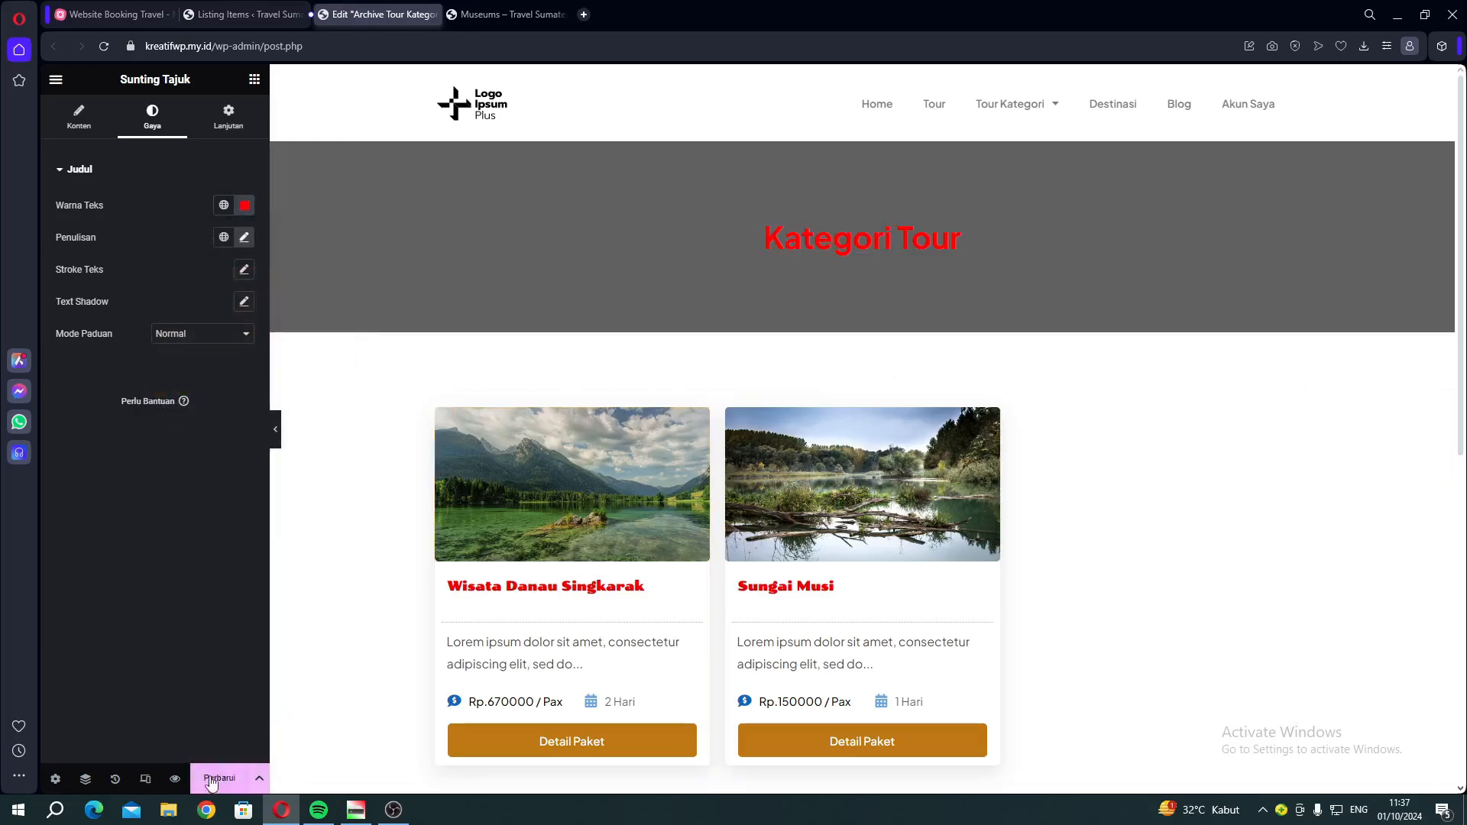
# Examine the banner section's background image settings and compare them with the banner on the live Museums page
pyautogui.click(511, 15)
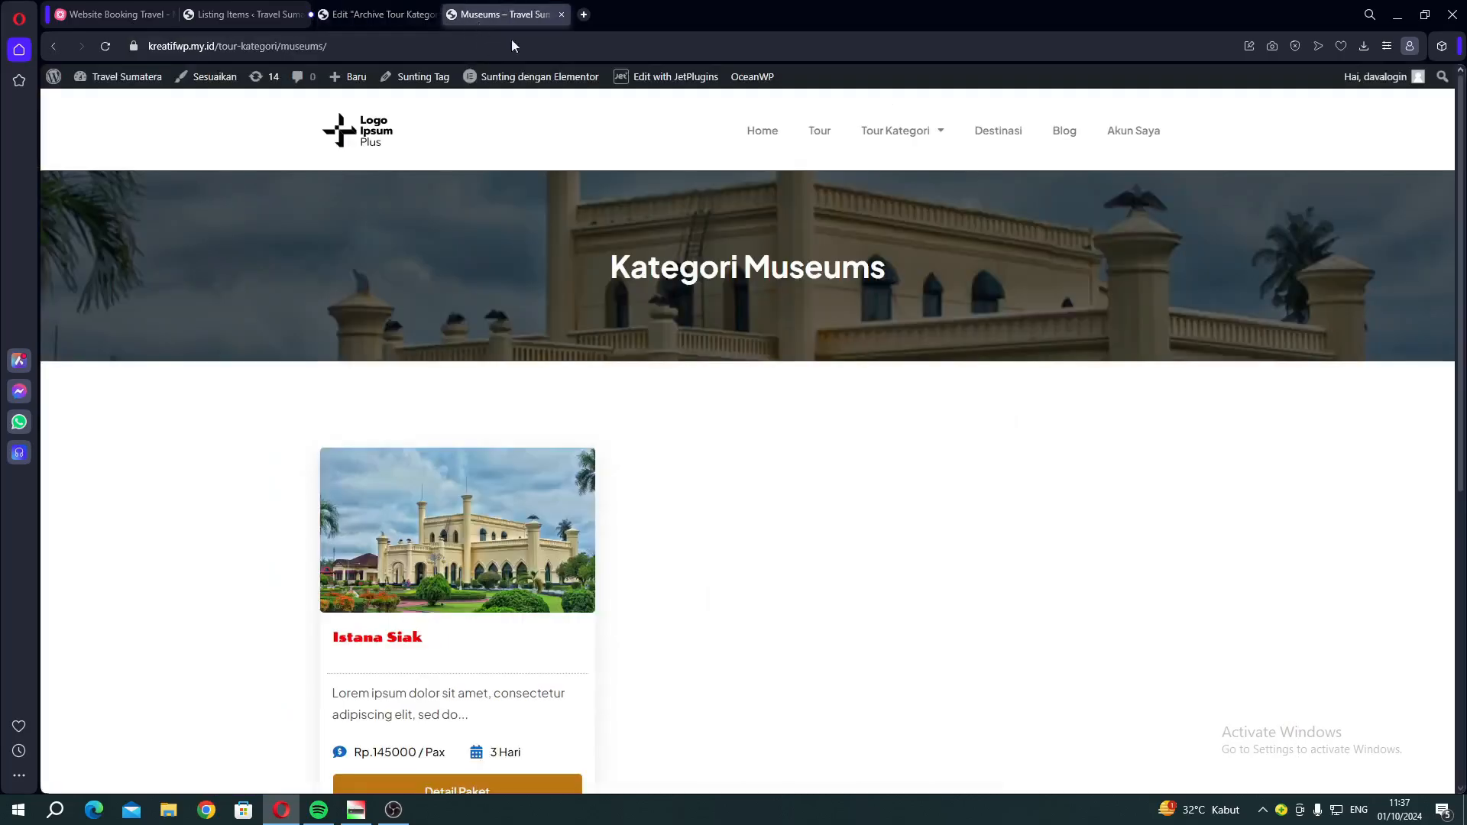
pyautogui.click(385, 15)
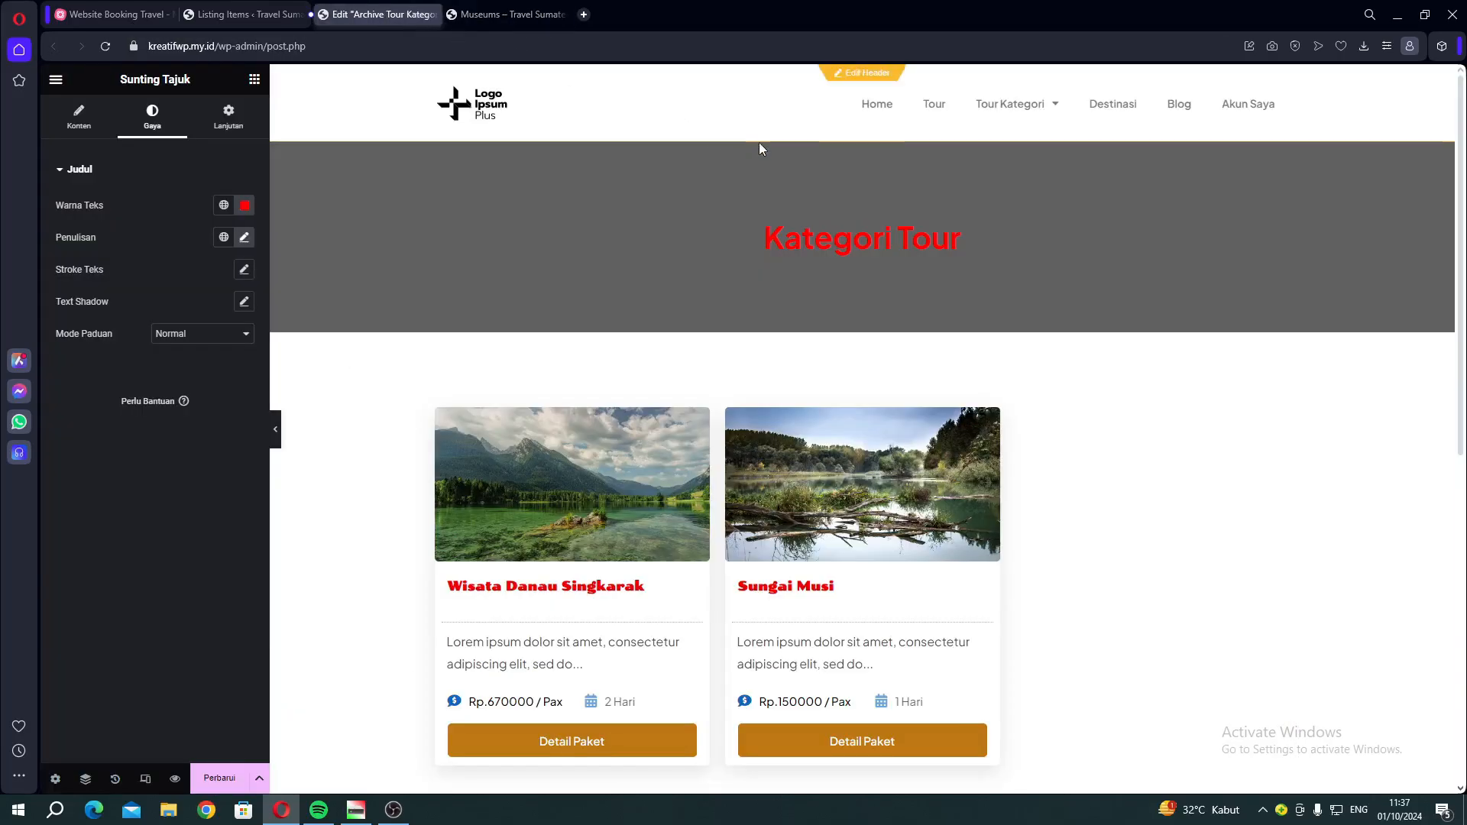
pyautogui.click(862, 138)
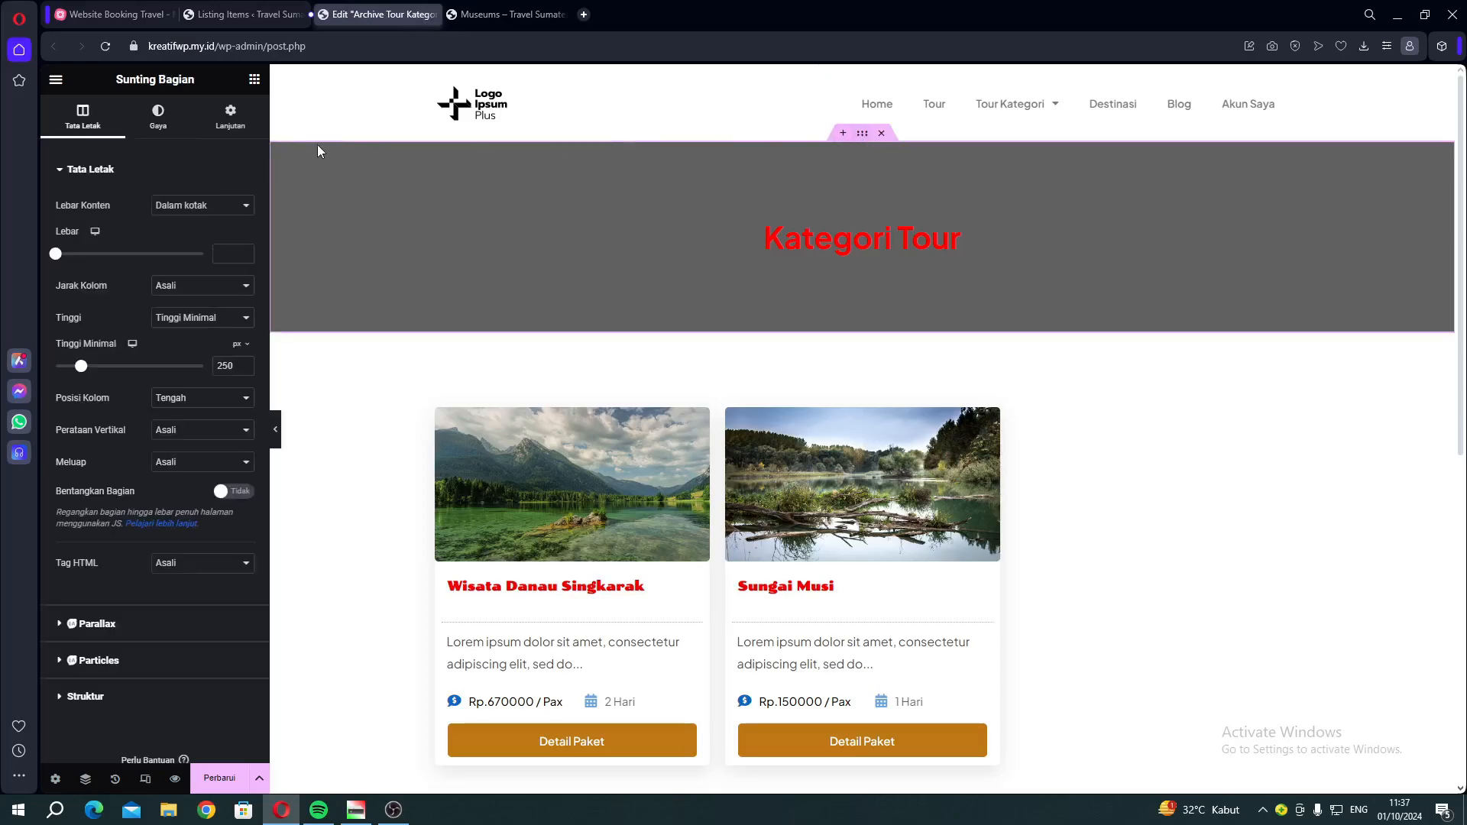
pyautogui.click(188, 130)
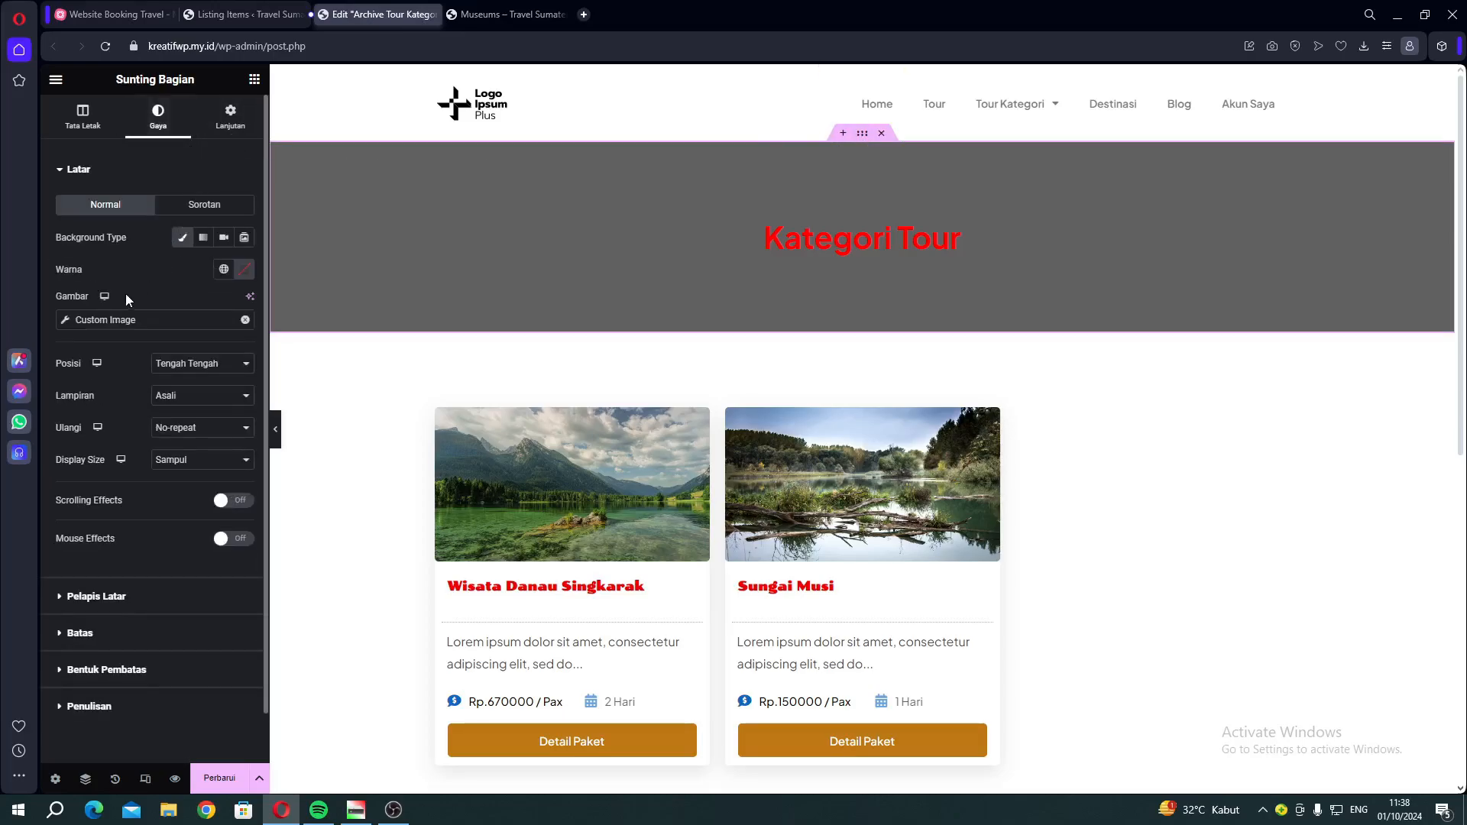
pyautogui.click(466, 17)
pyautogui.click(387, 16)
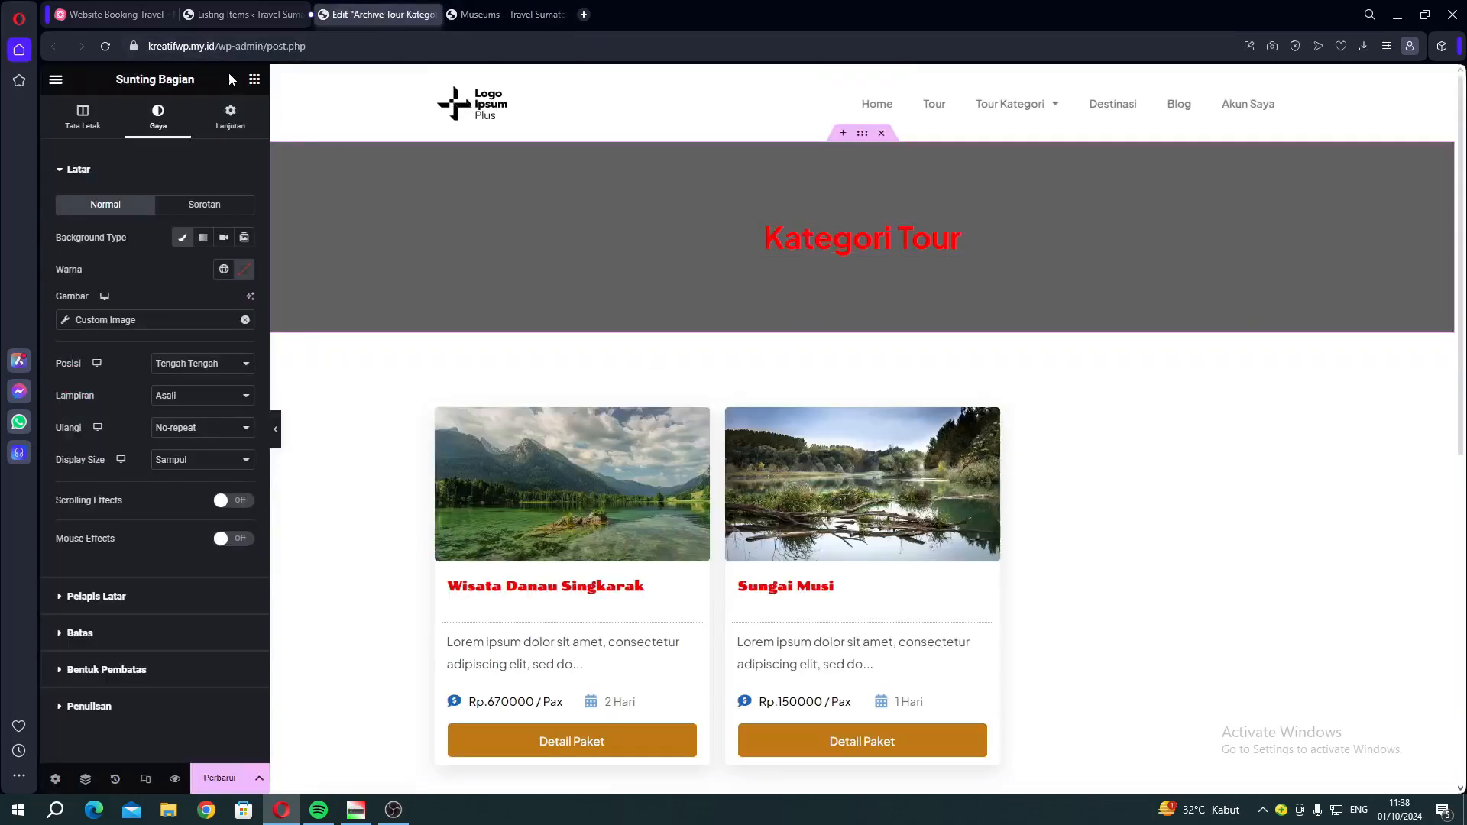
# Look in the WordPress admin for where the Tour content's categories and city taxonomy are managed
pyautogui.click(231, 17)
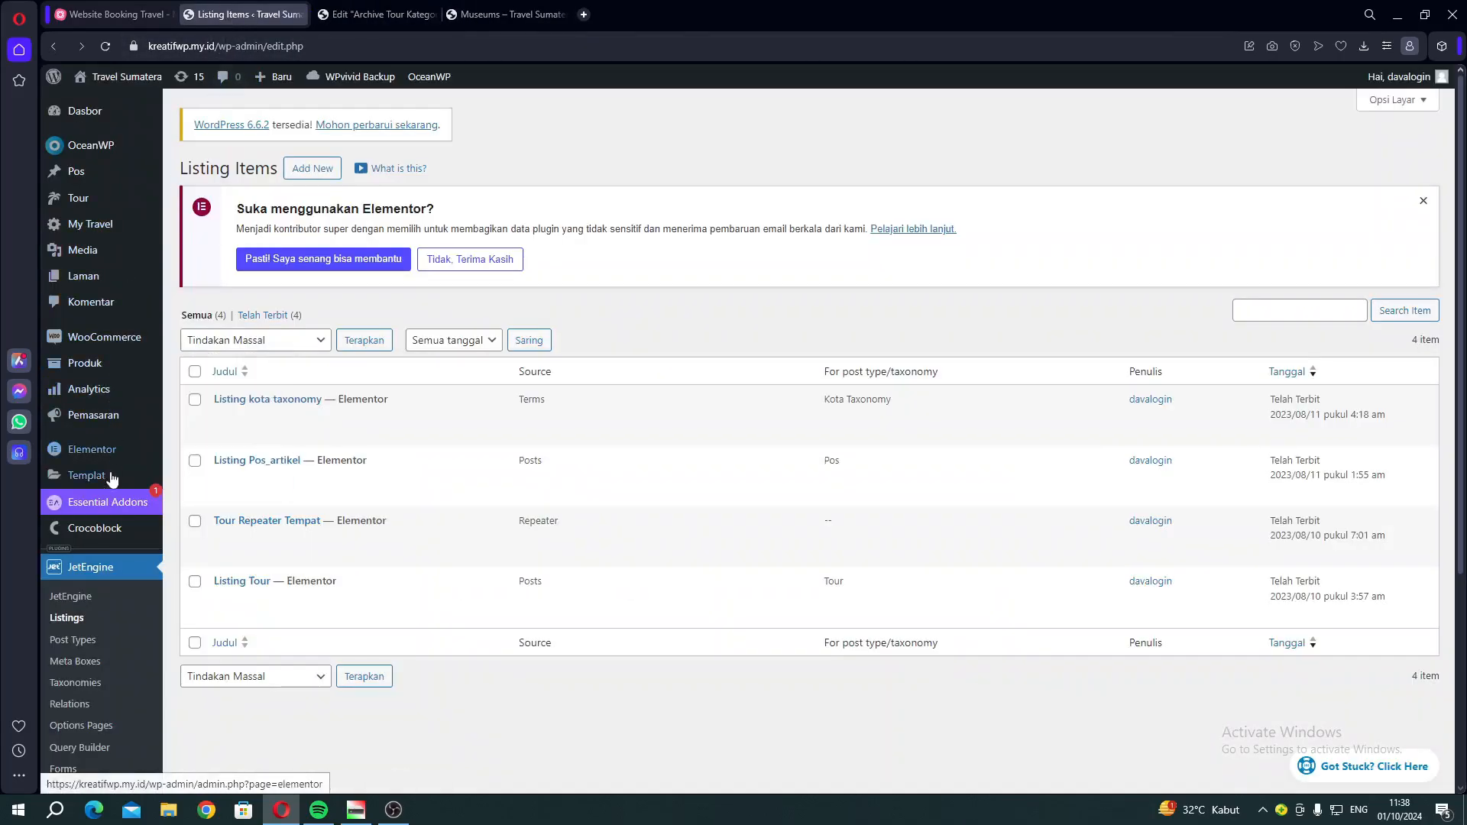
pyautogui.moveTo(111, 528)
pyautogui.scroll(-2, 112, 458)
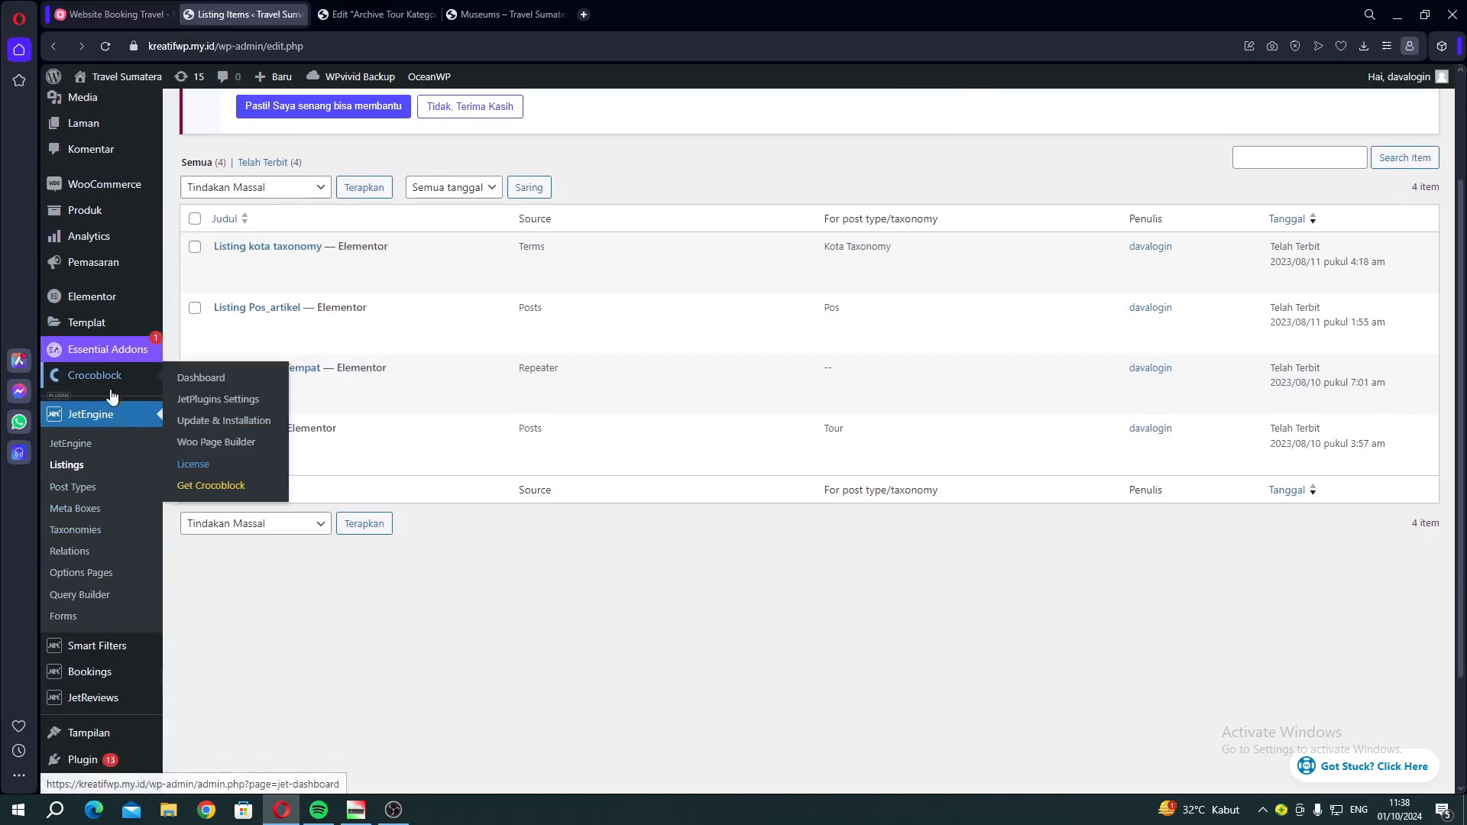
pyautogui.moveTo(109, 233)
pyautogui.scroll(2, 110, 232)
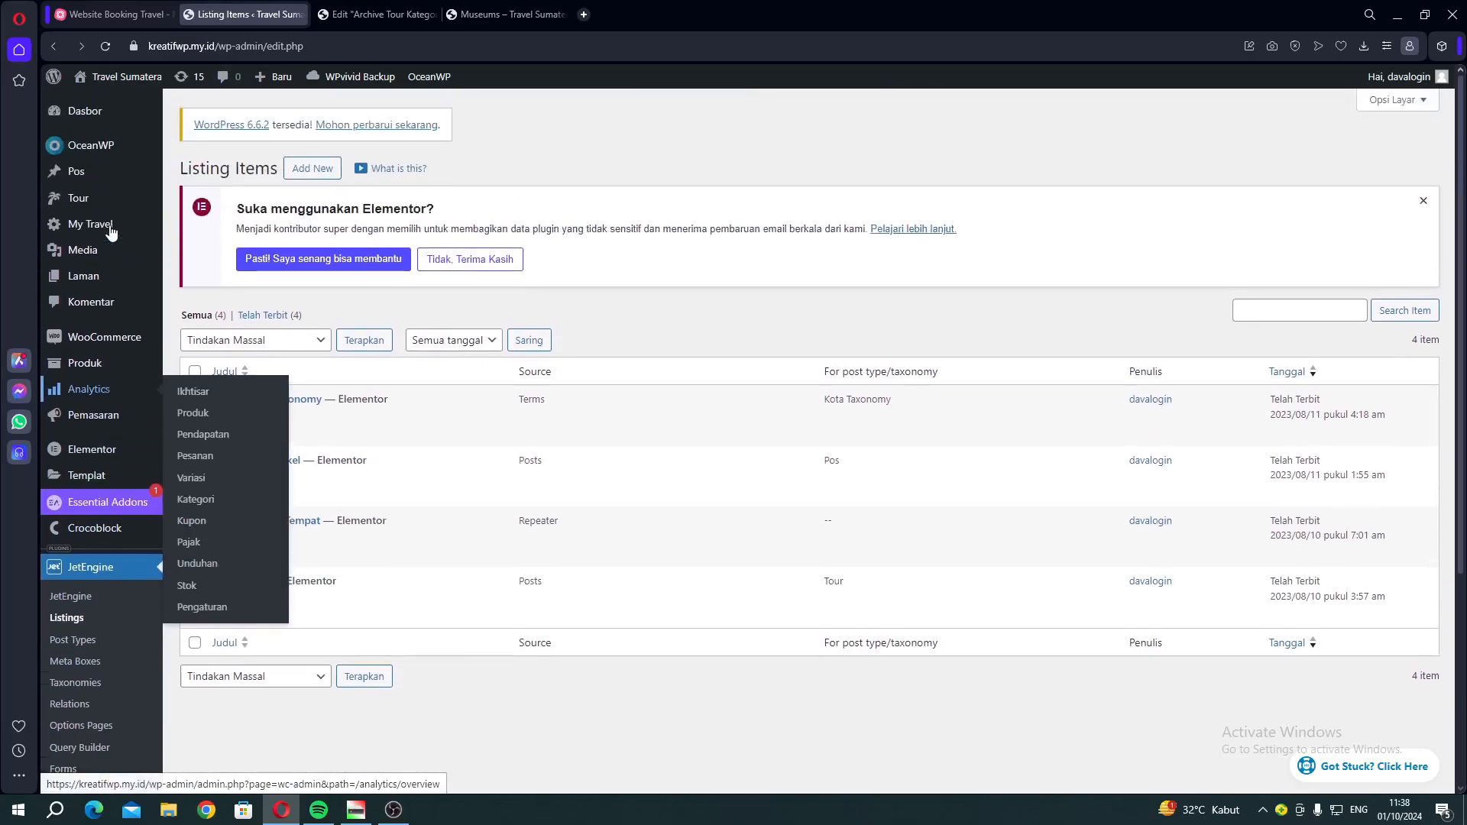
pyautogui.moveTo(79, 199)
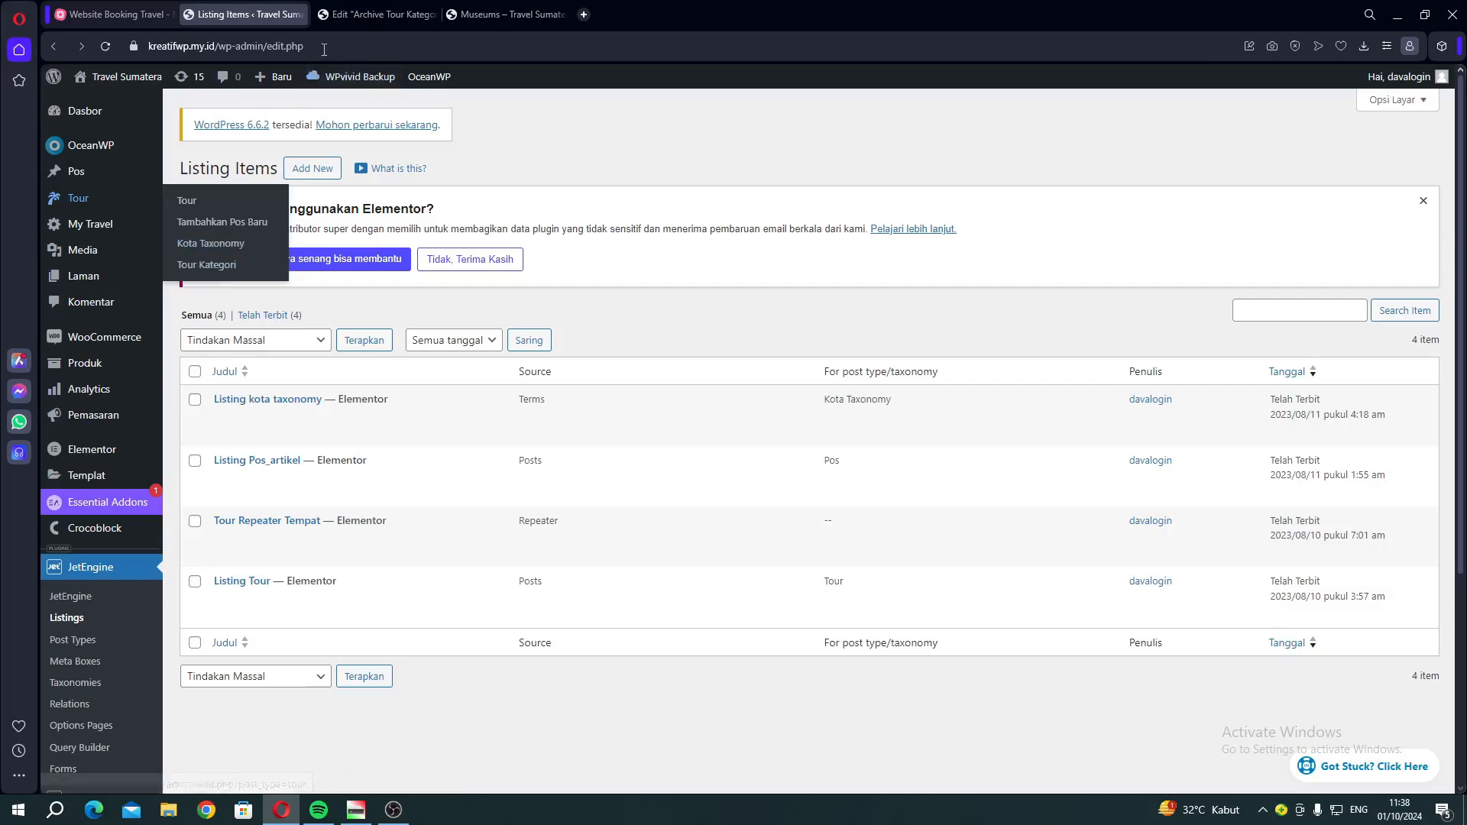
# Update the Archive Tour Kategori template and reload the live Museums page to check its heading
pyautogui.click(359, 14)
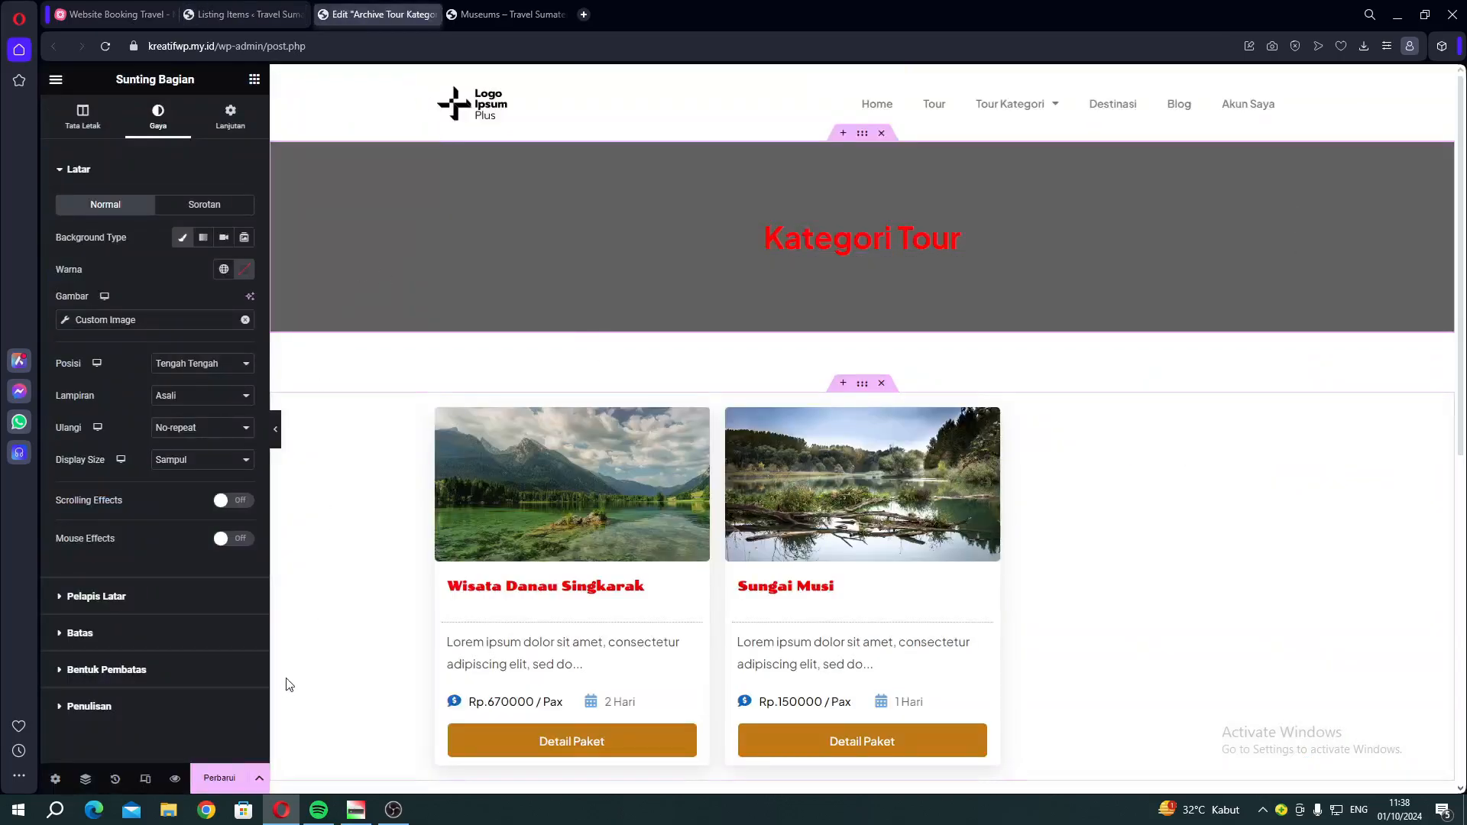
pyautogui.click(215, 778)
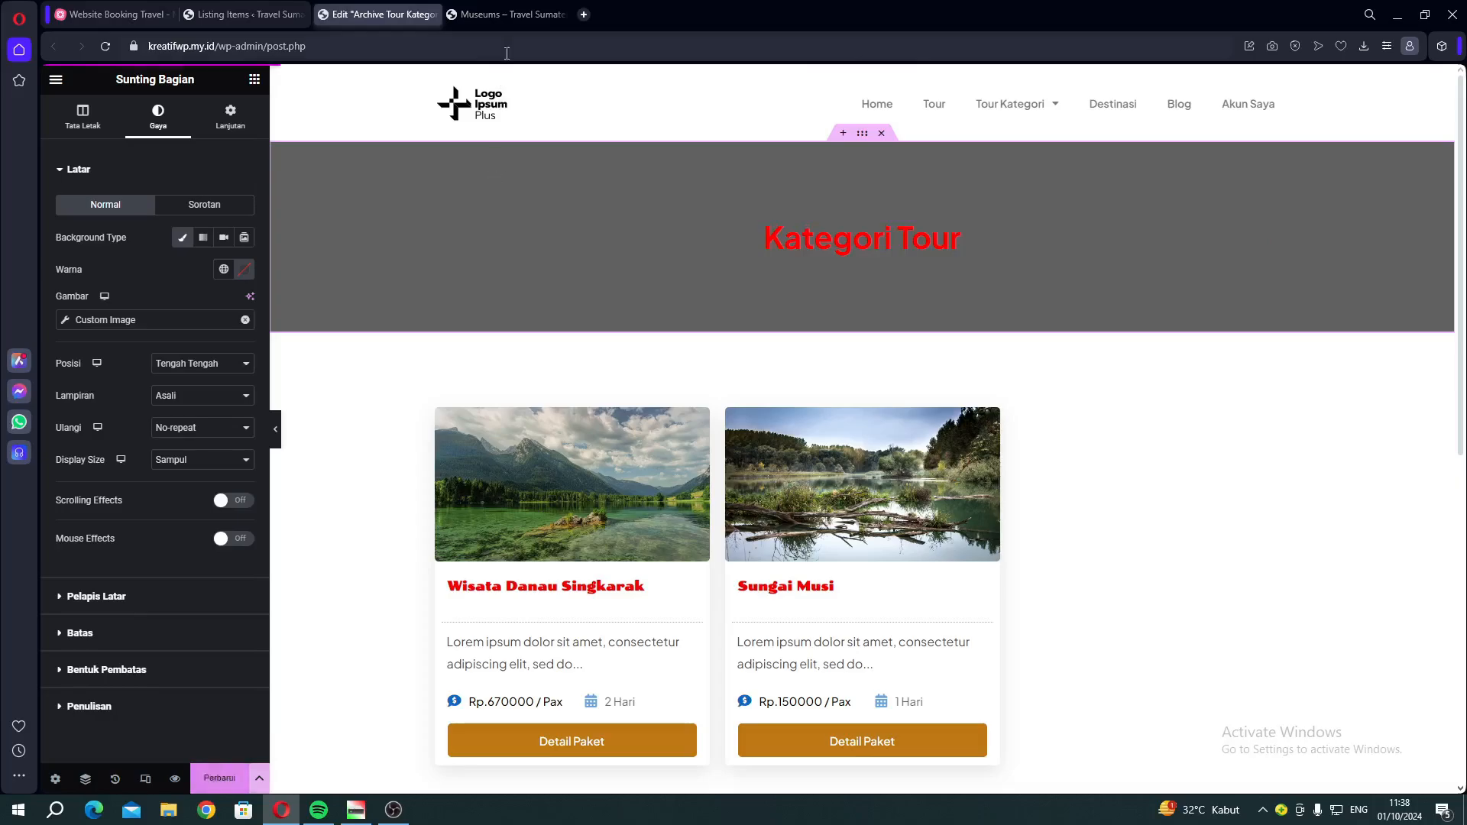
pyautogui.click(492, 14)
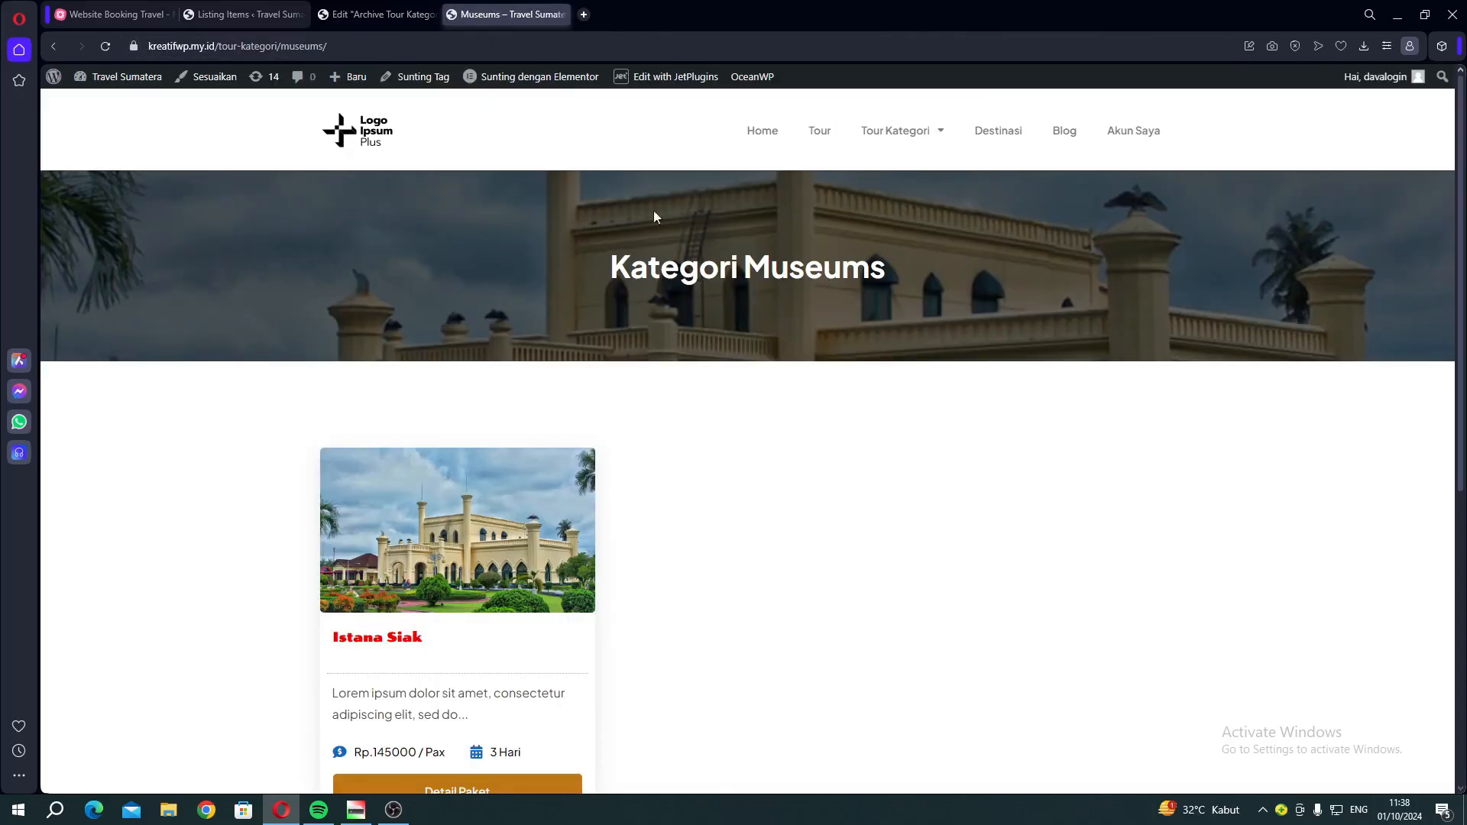
pyautogui.doubleClick(654, 265)
pyautogui.click(107, 48)
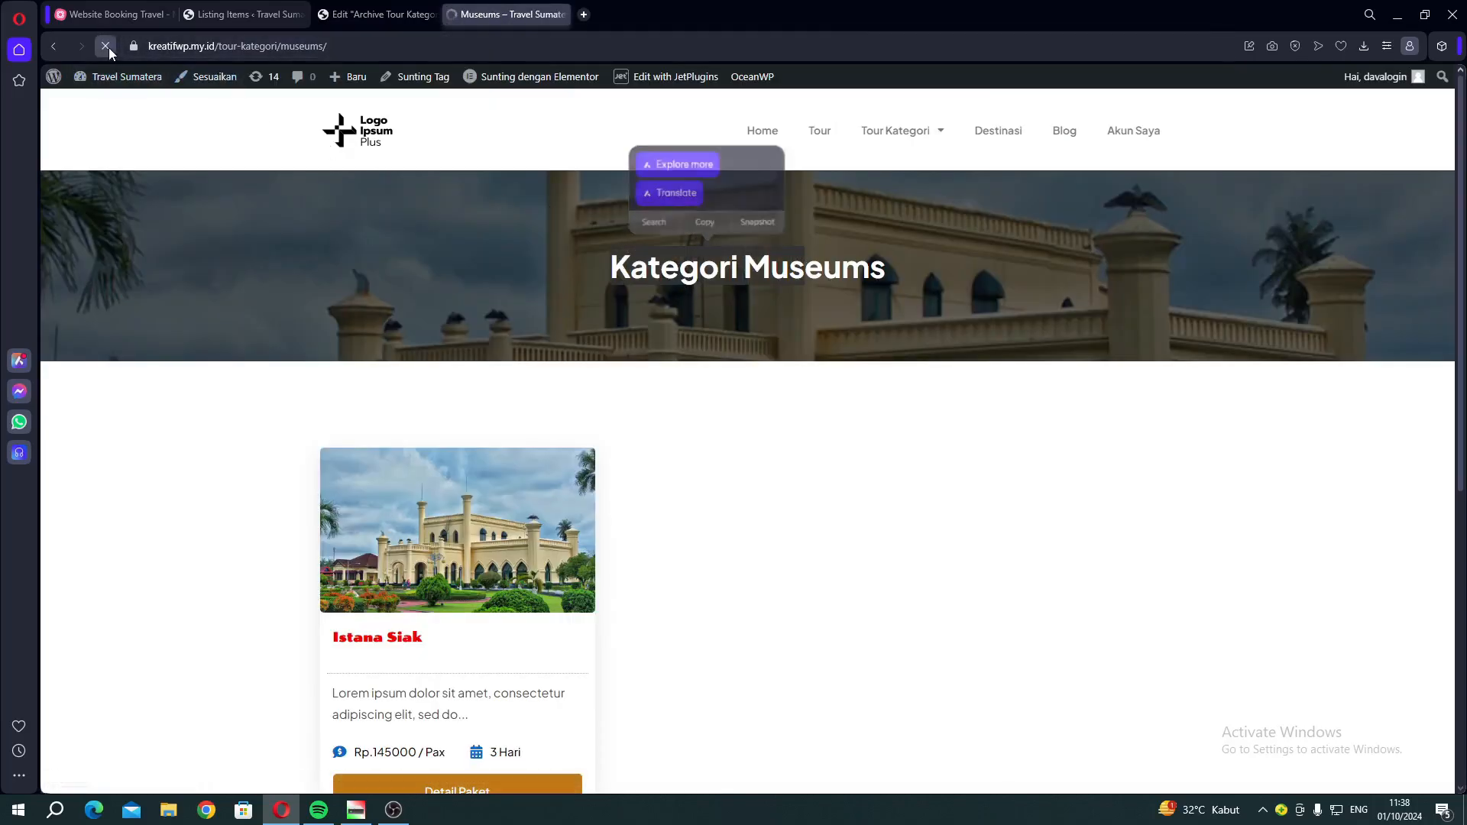
pyautogui.moveTo(894, 141)
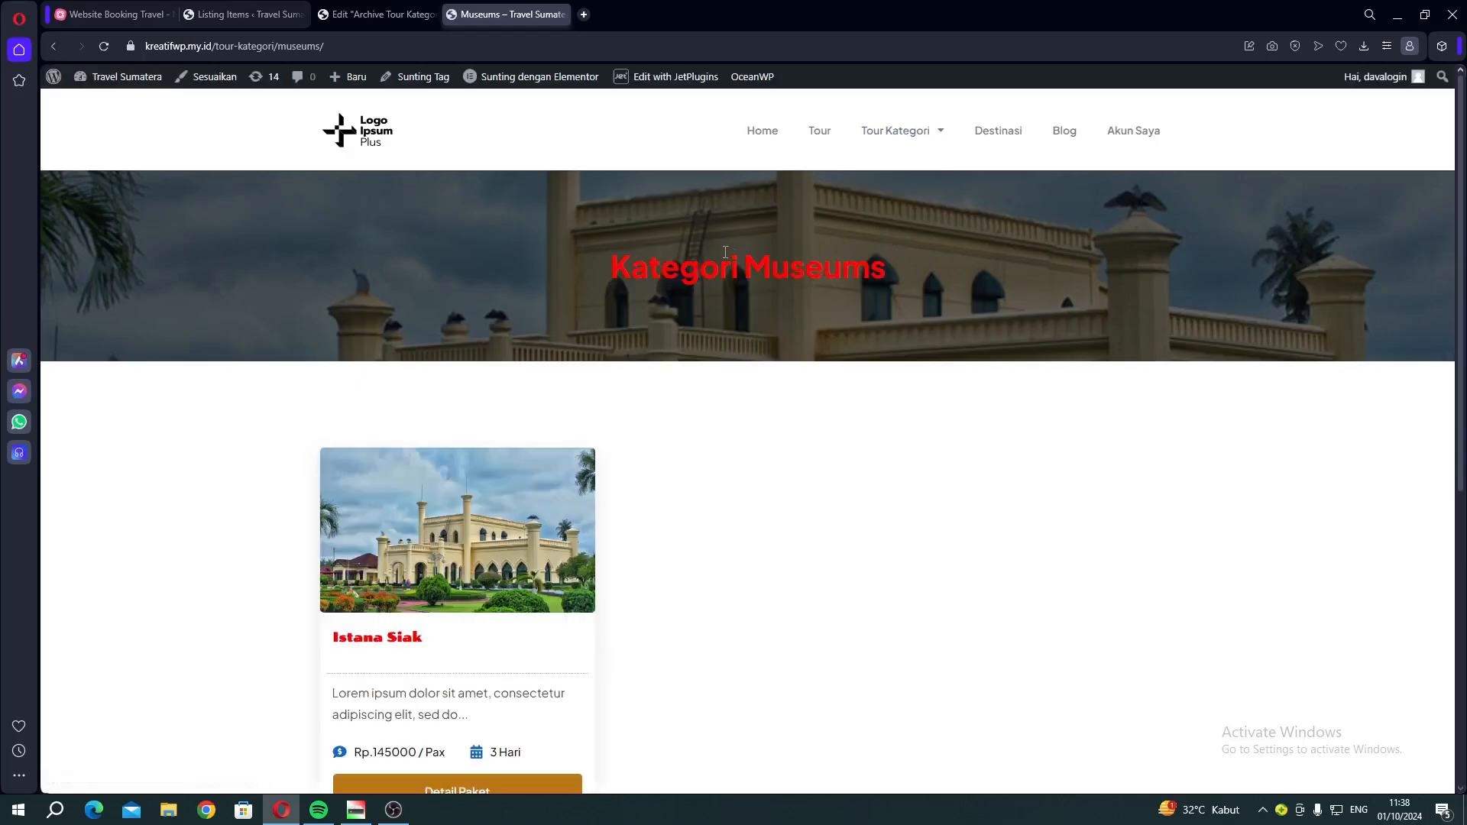
pyautogui.moveTo(731, 269); pyautogui.dragTo(721, 269)
# Check the heading on the Camp tour category page, and open the Destinasi page to view its destination cards
pyautogui.moveTo(878, 132)
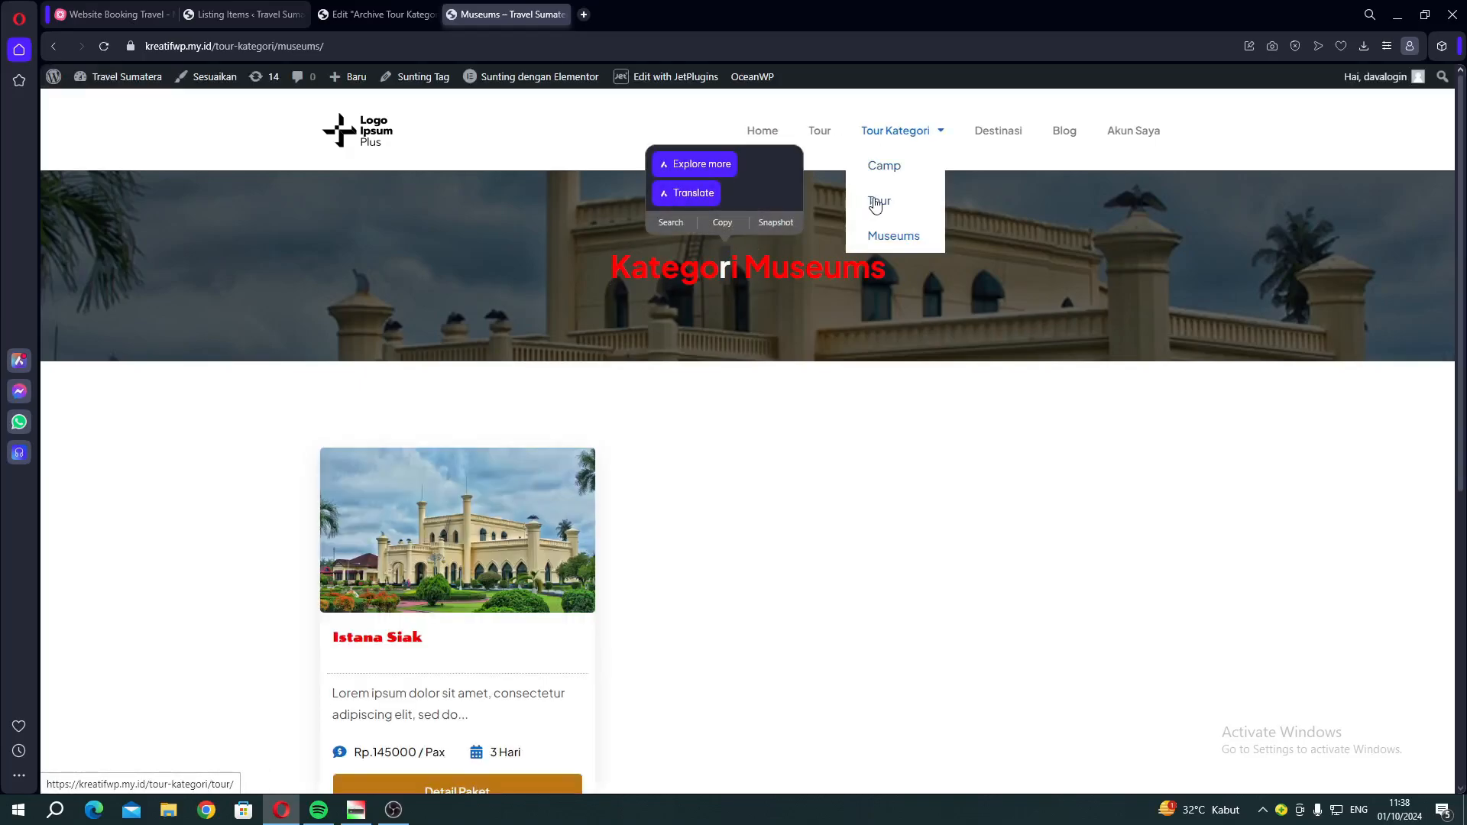
pyautogui.click(881, 162)
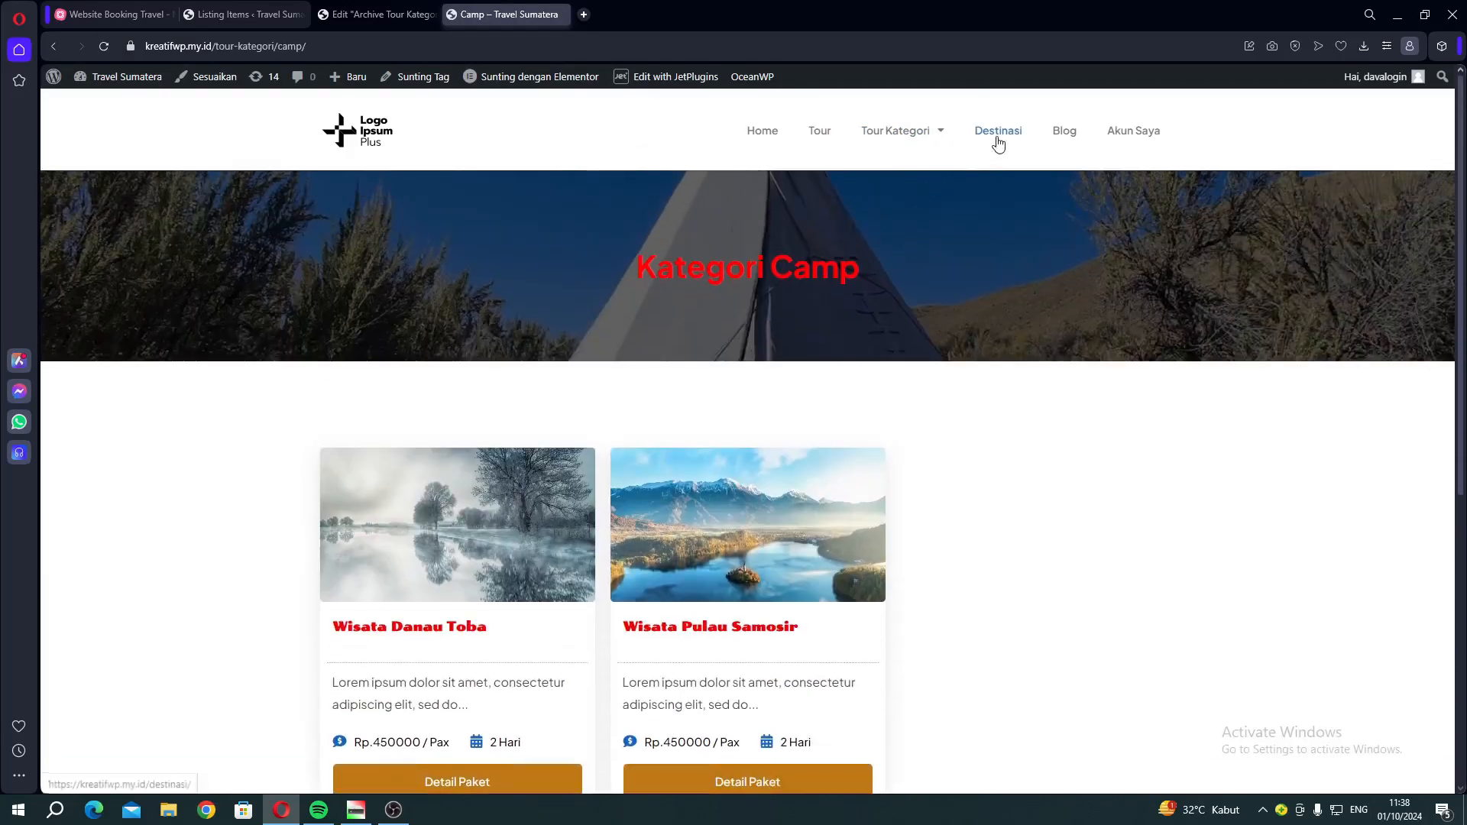
pyautogui.click(999, 141)
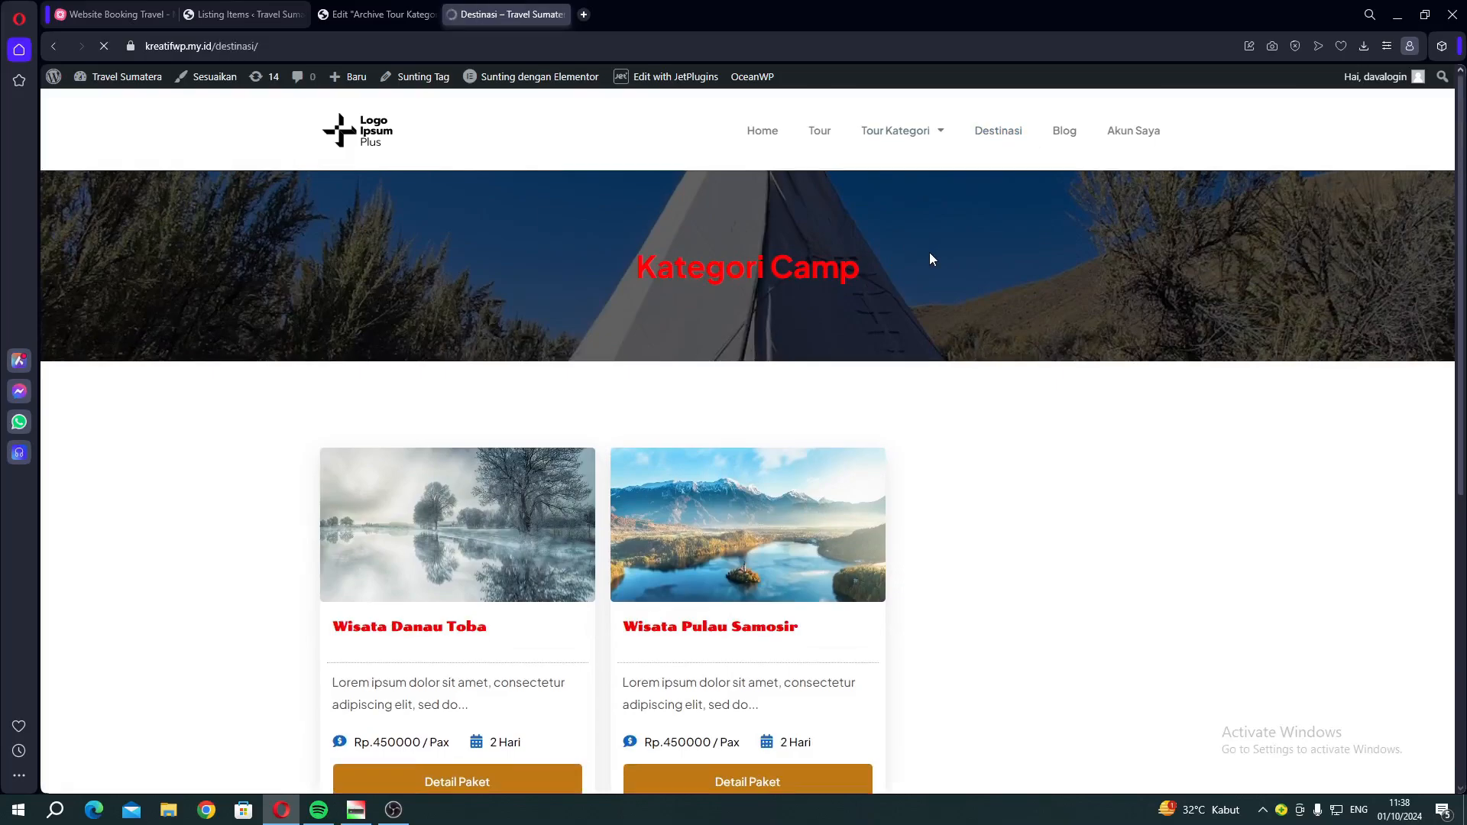
pyautogui.scroll(-3, 859, 258)
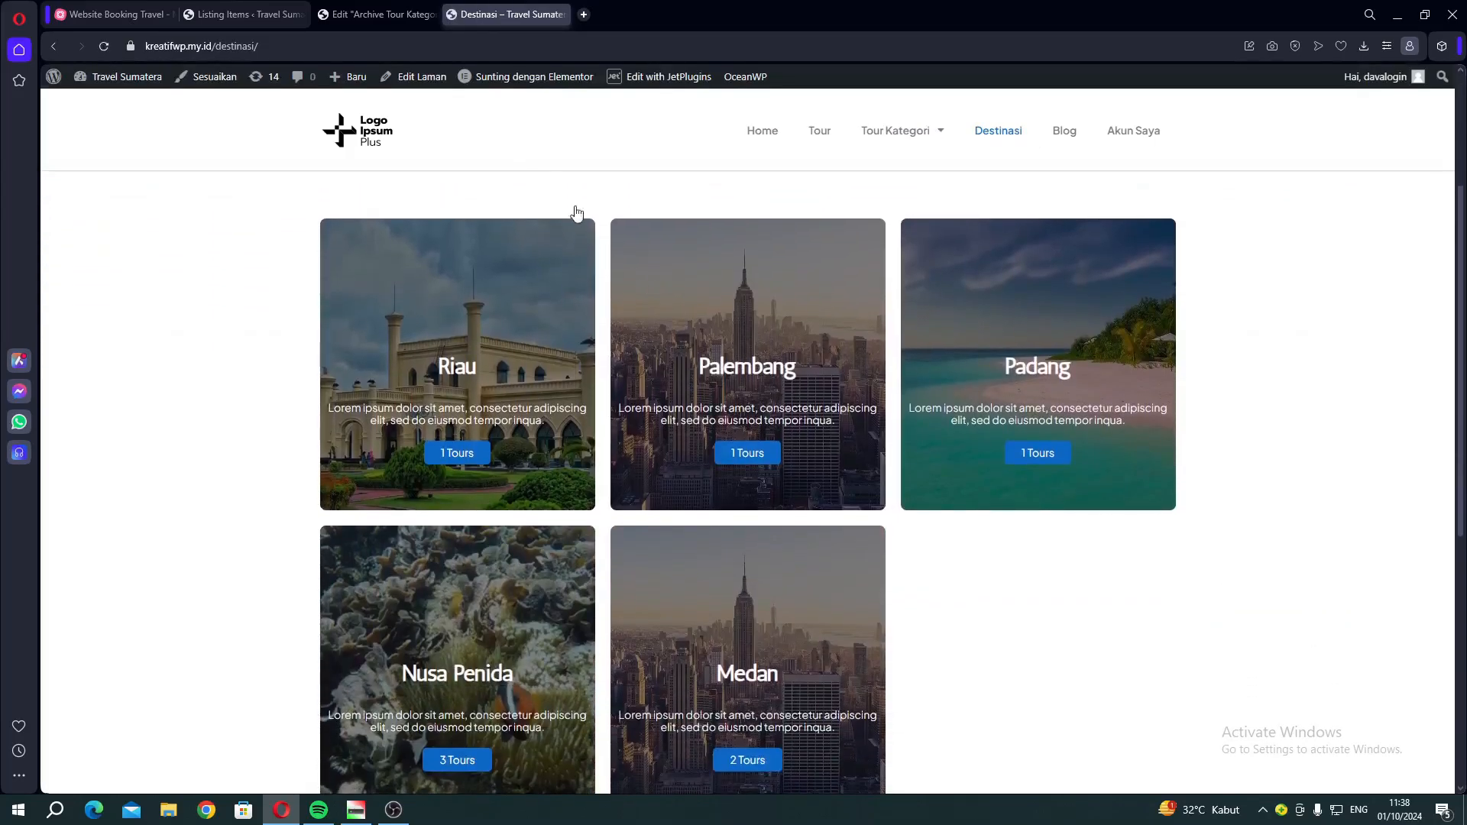
# Look up the Listing kota taxonomy template among the listing items and the Destinasi page's Elementor templates, and view the Palembang city page
pyautogui.click(244, 16)
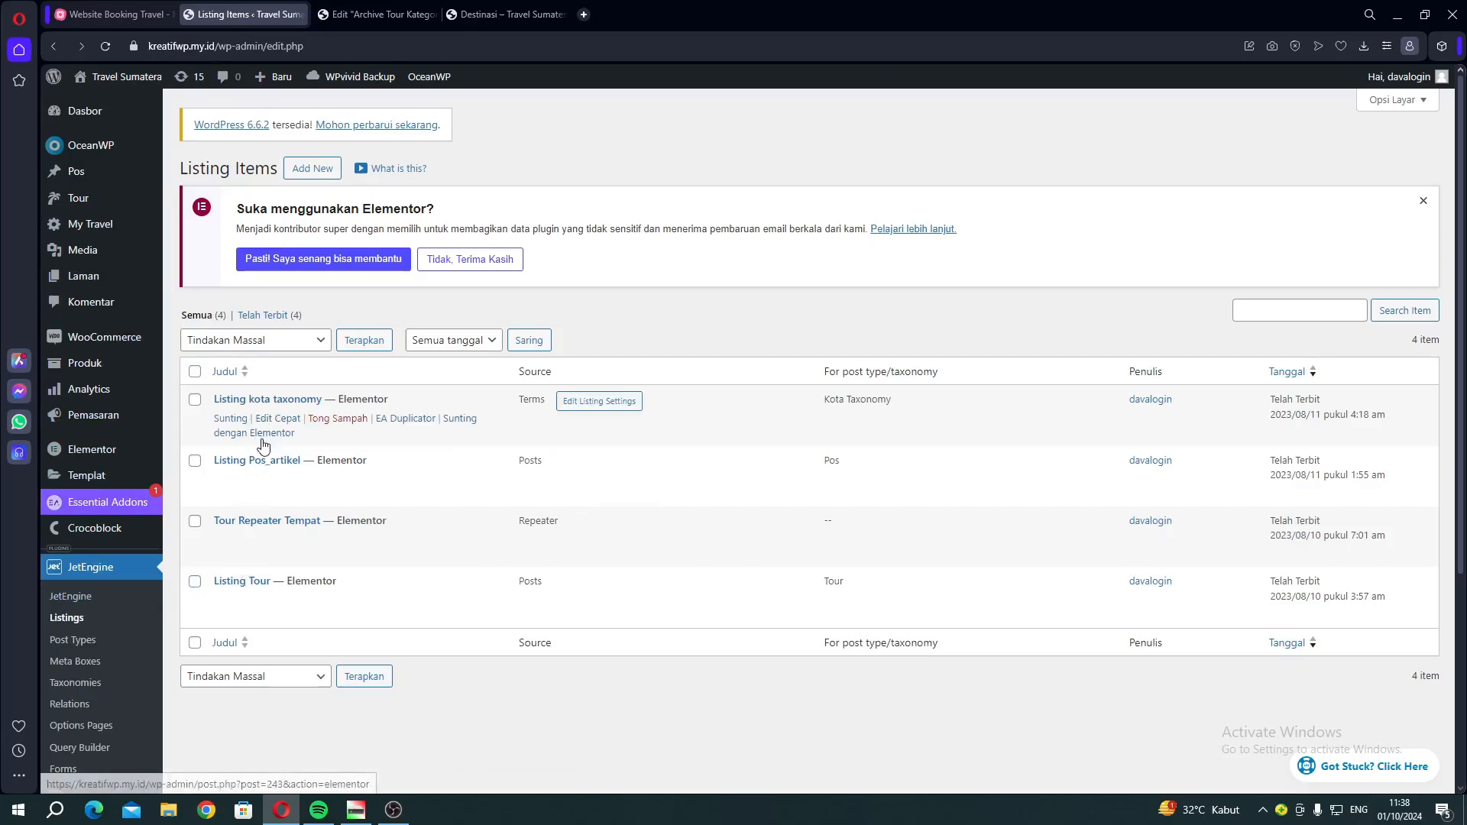
pyautogui.click(475, 15)
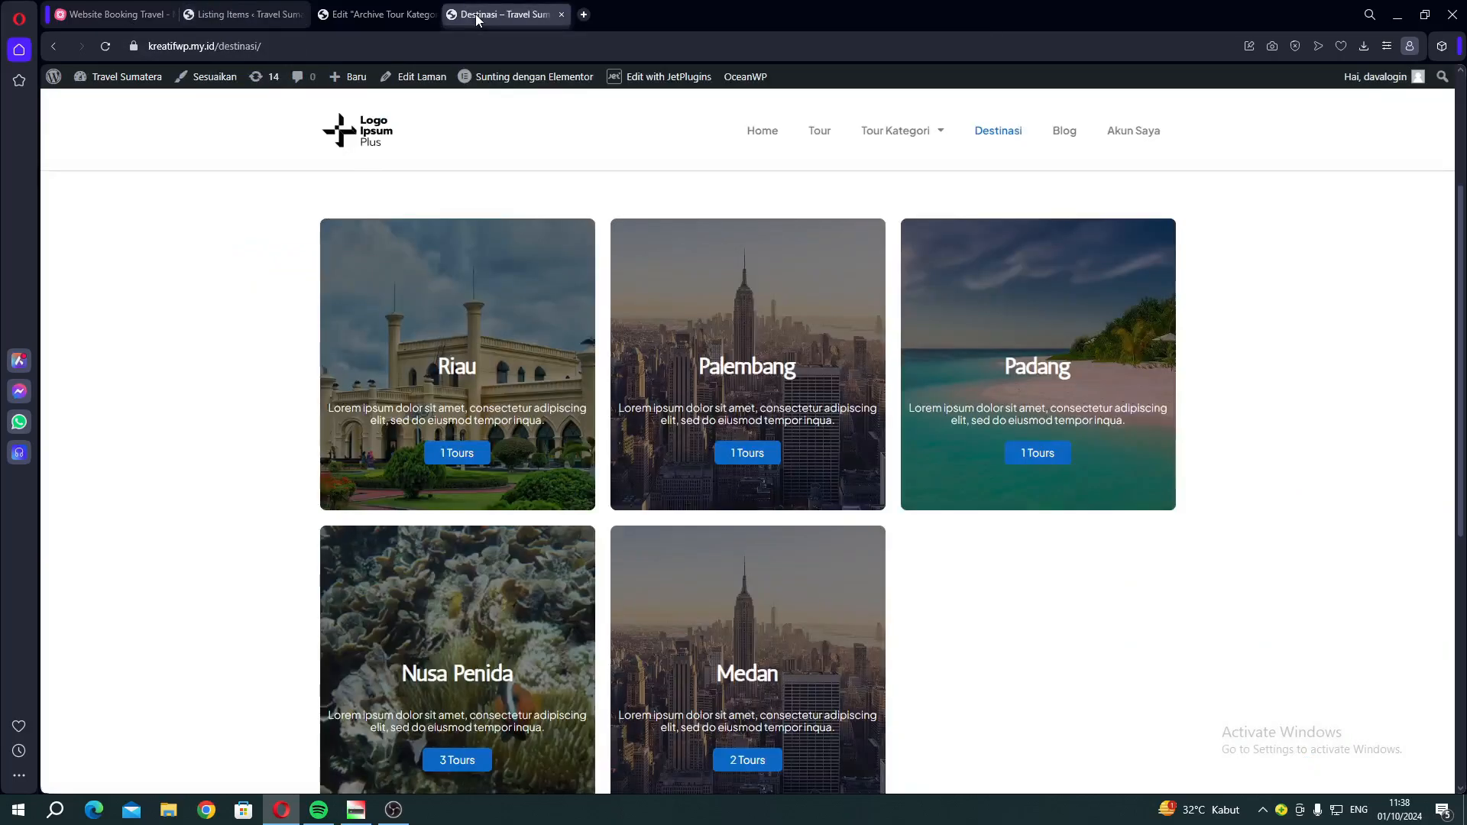
pyautogui.moveTo(548, 78)
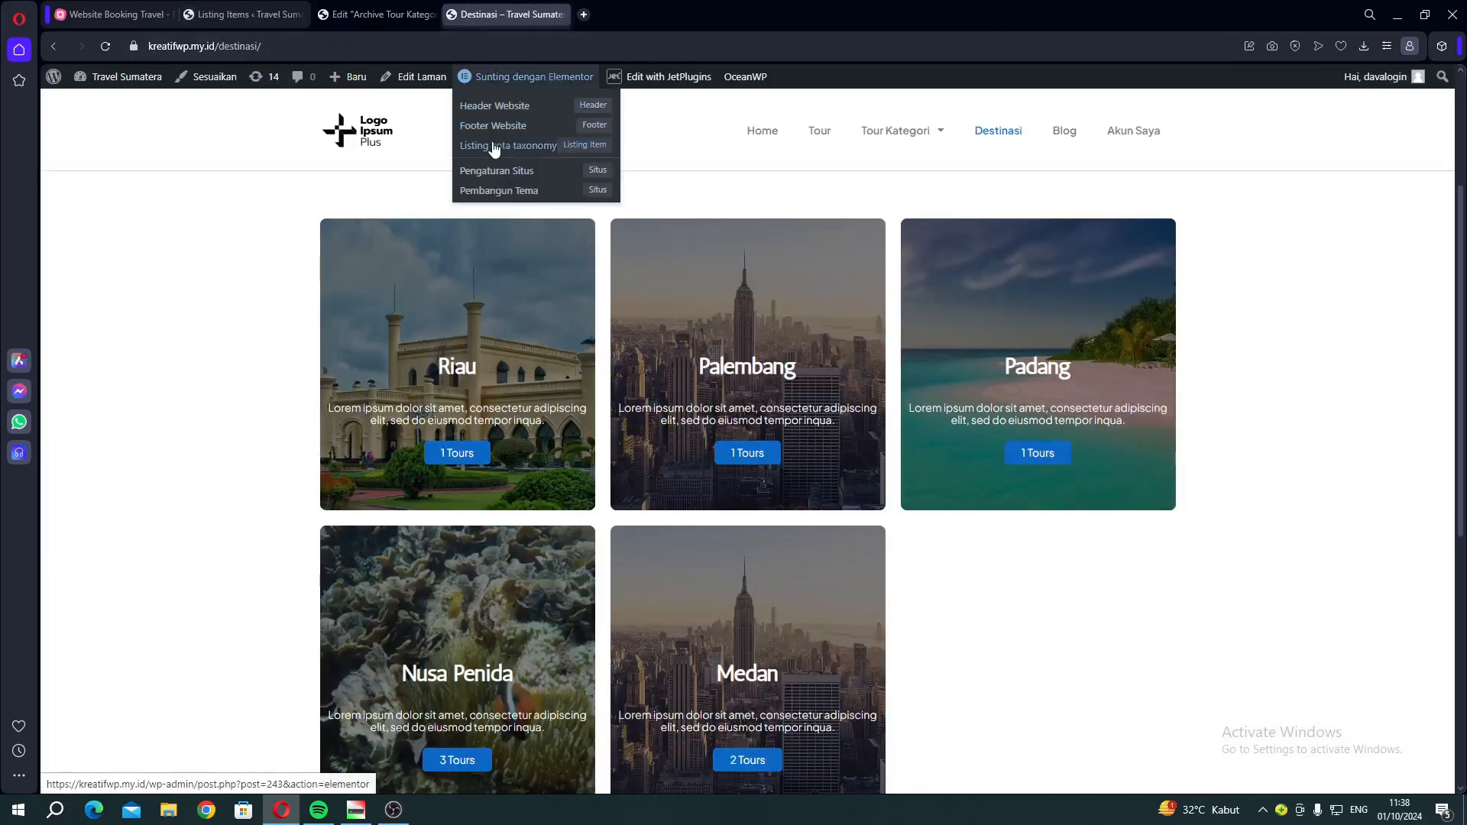
pyautogui.rightClick(523, 146)
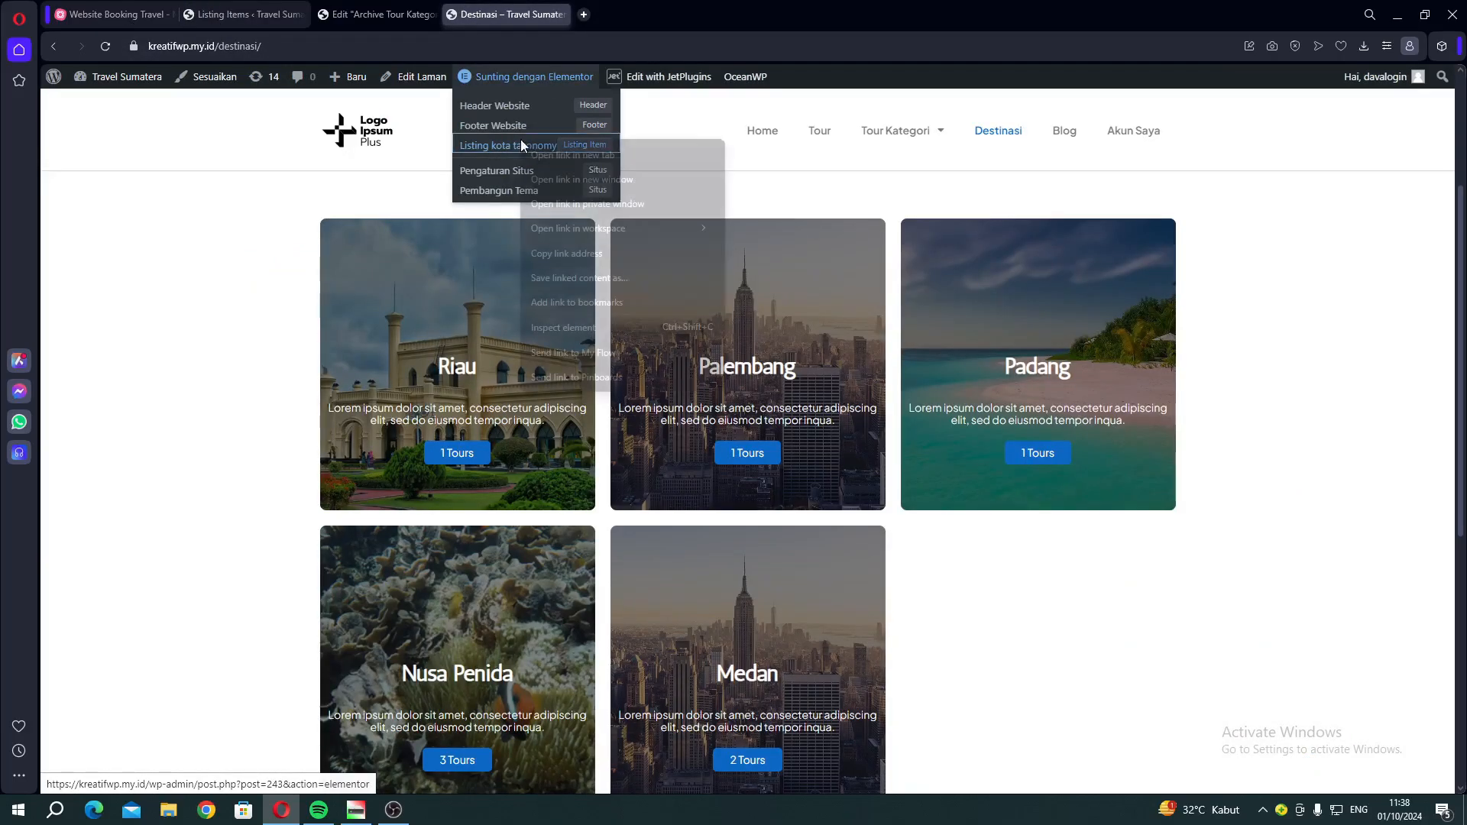
pyautogui.click(392, 179)
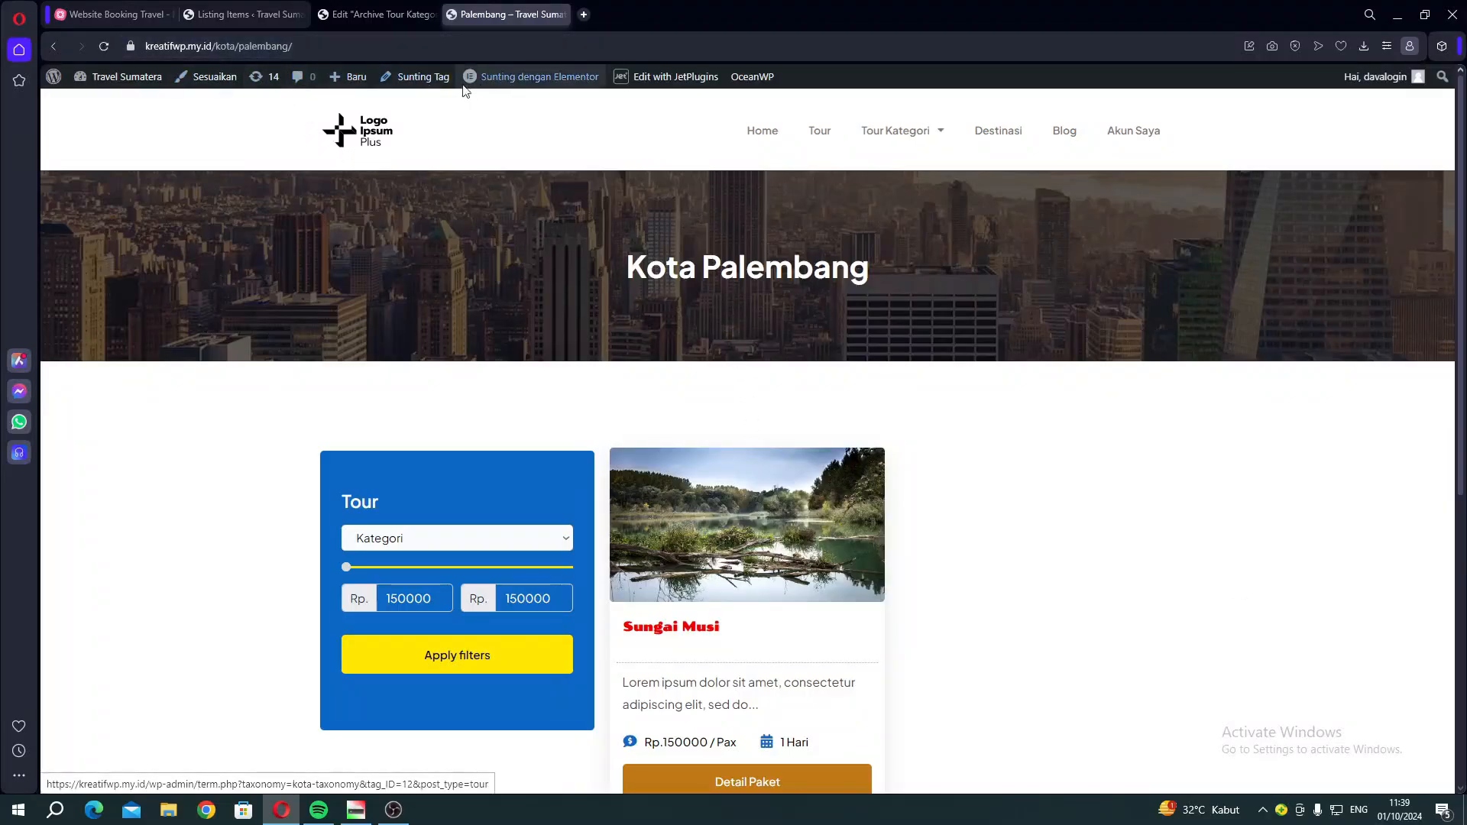
# Open the Palembang page's Kota New archive template in Elementor and inspect the content settings of its banner heading
pyautogui.moveTo(513, 83)
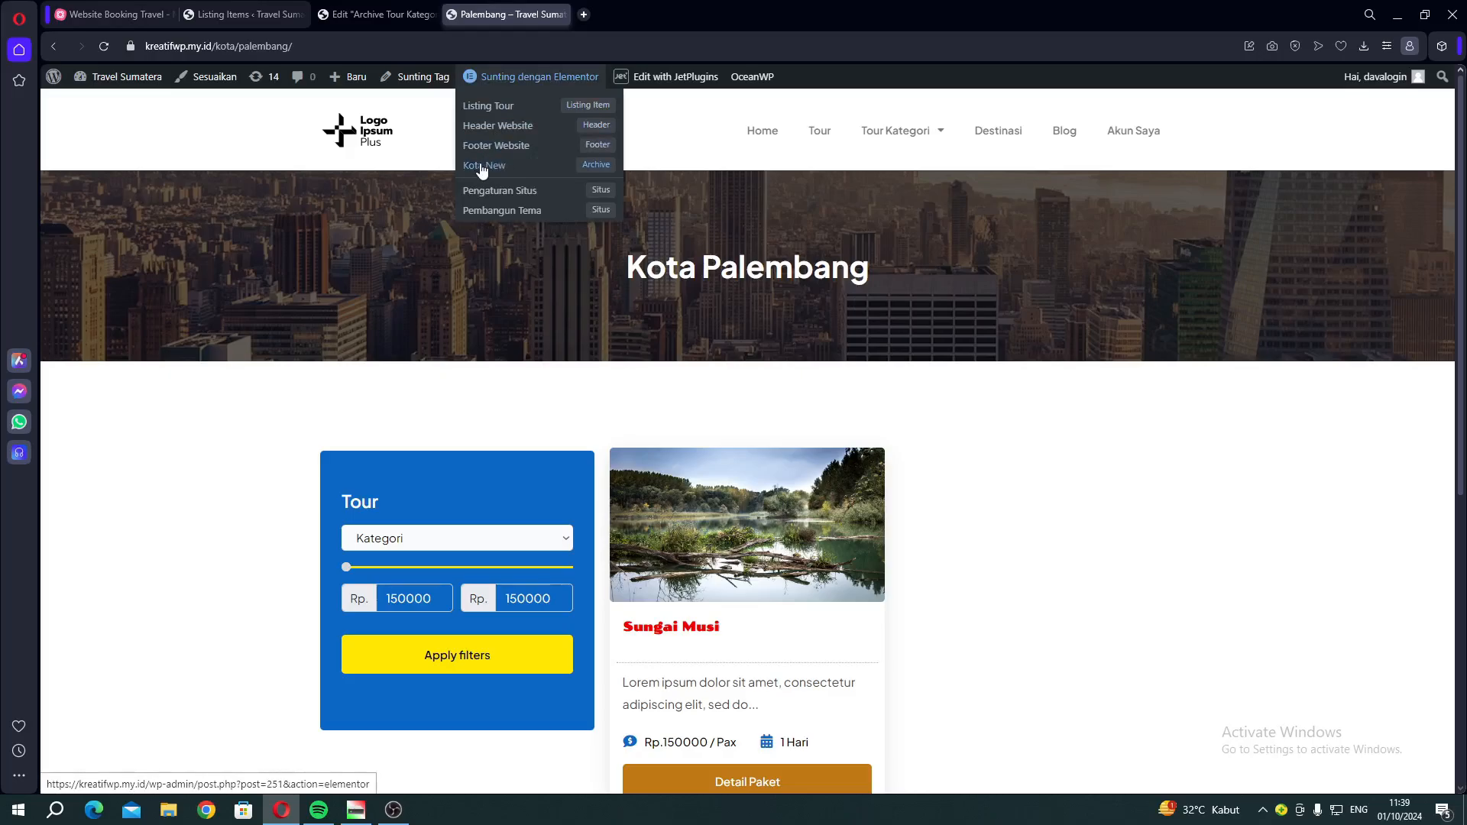
pyautogui.rightClick(483, 171)
pyautogui.click(518, 180)
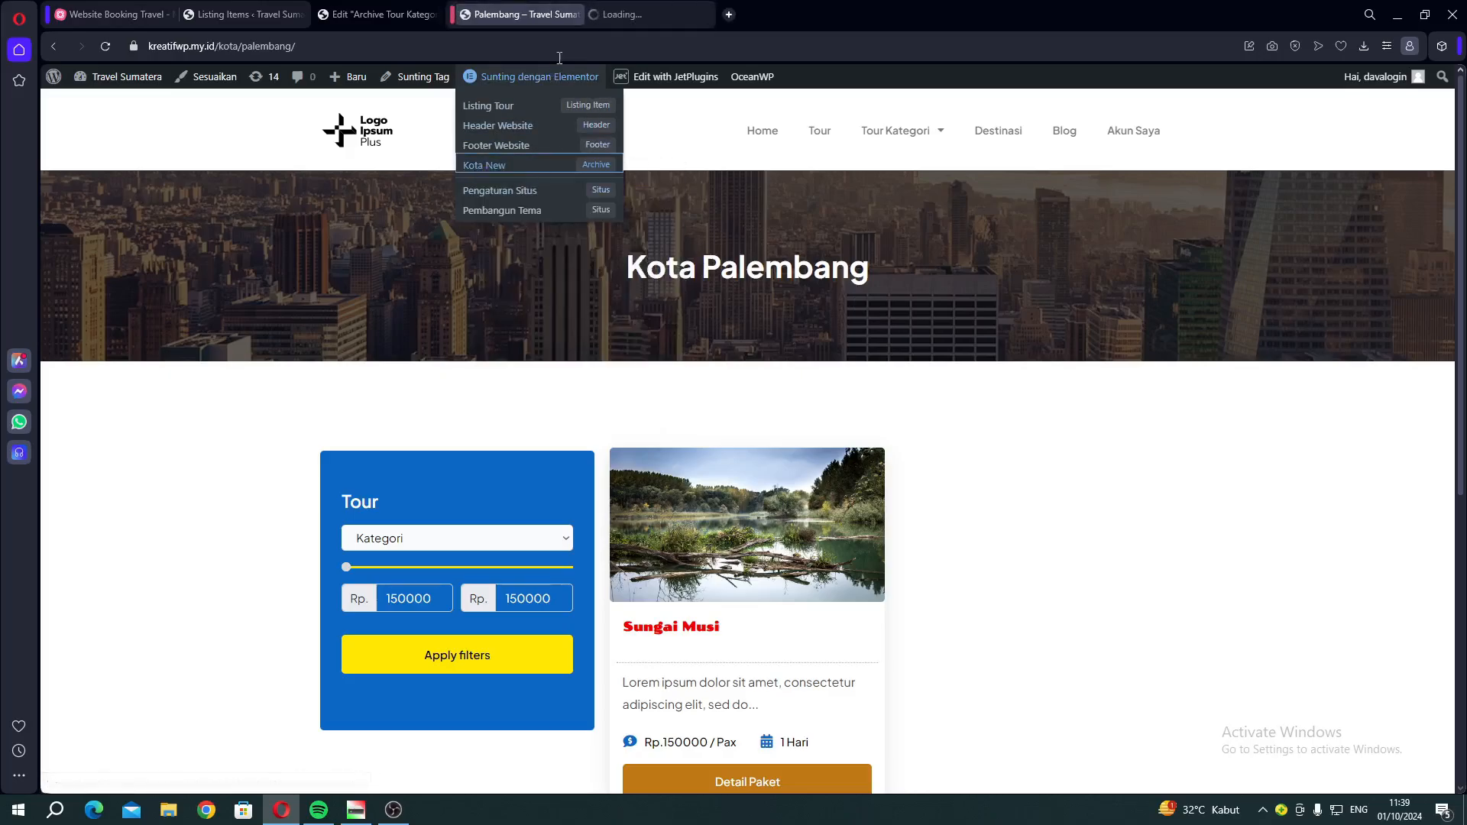
pyautogui.click(635, 21)
pyautogui.moveTo(634, 20); pyautogui.dragTo(506, 10)
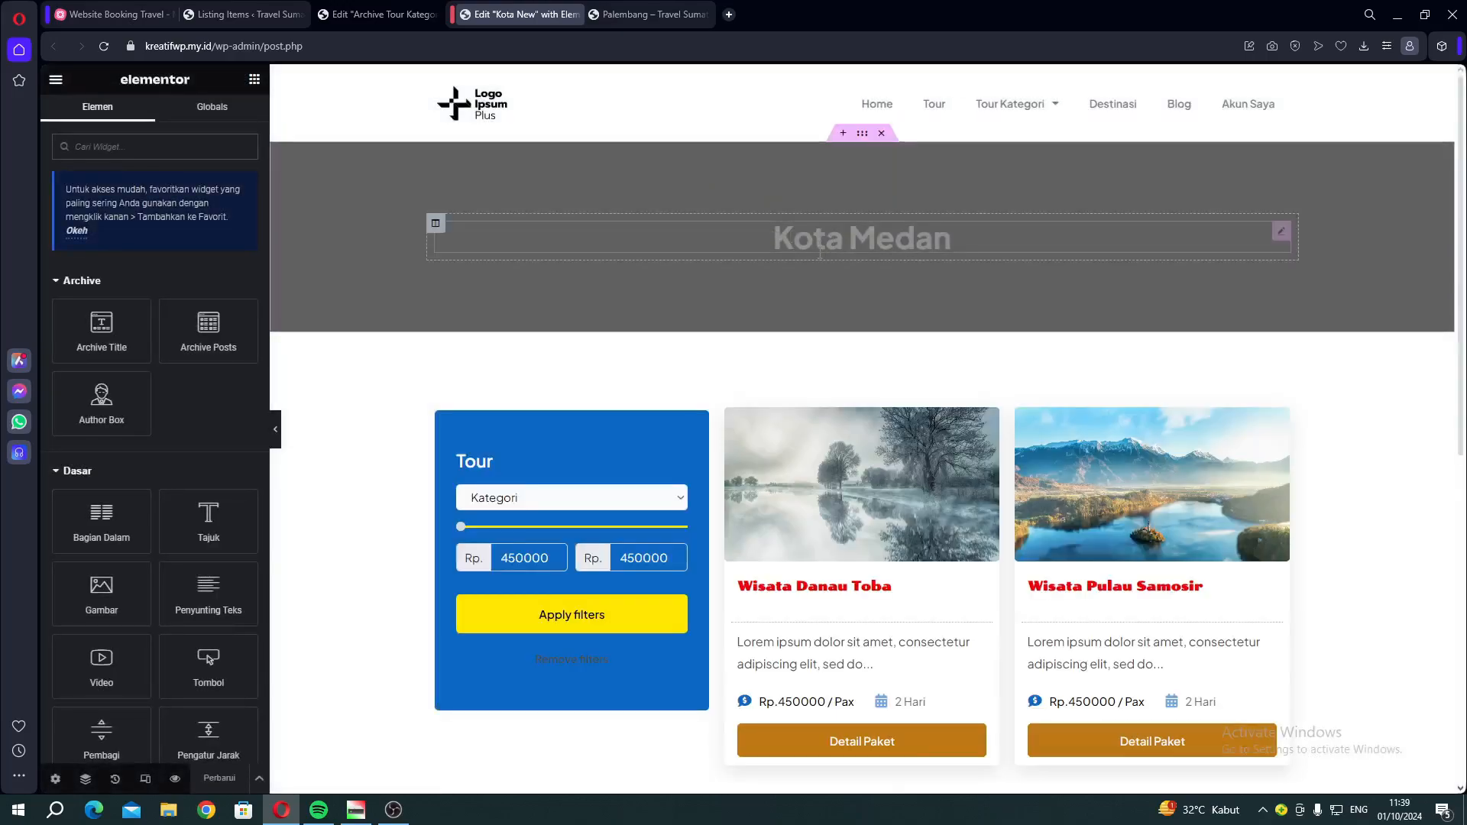
pyautogui.click(764, 218)
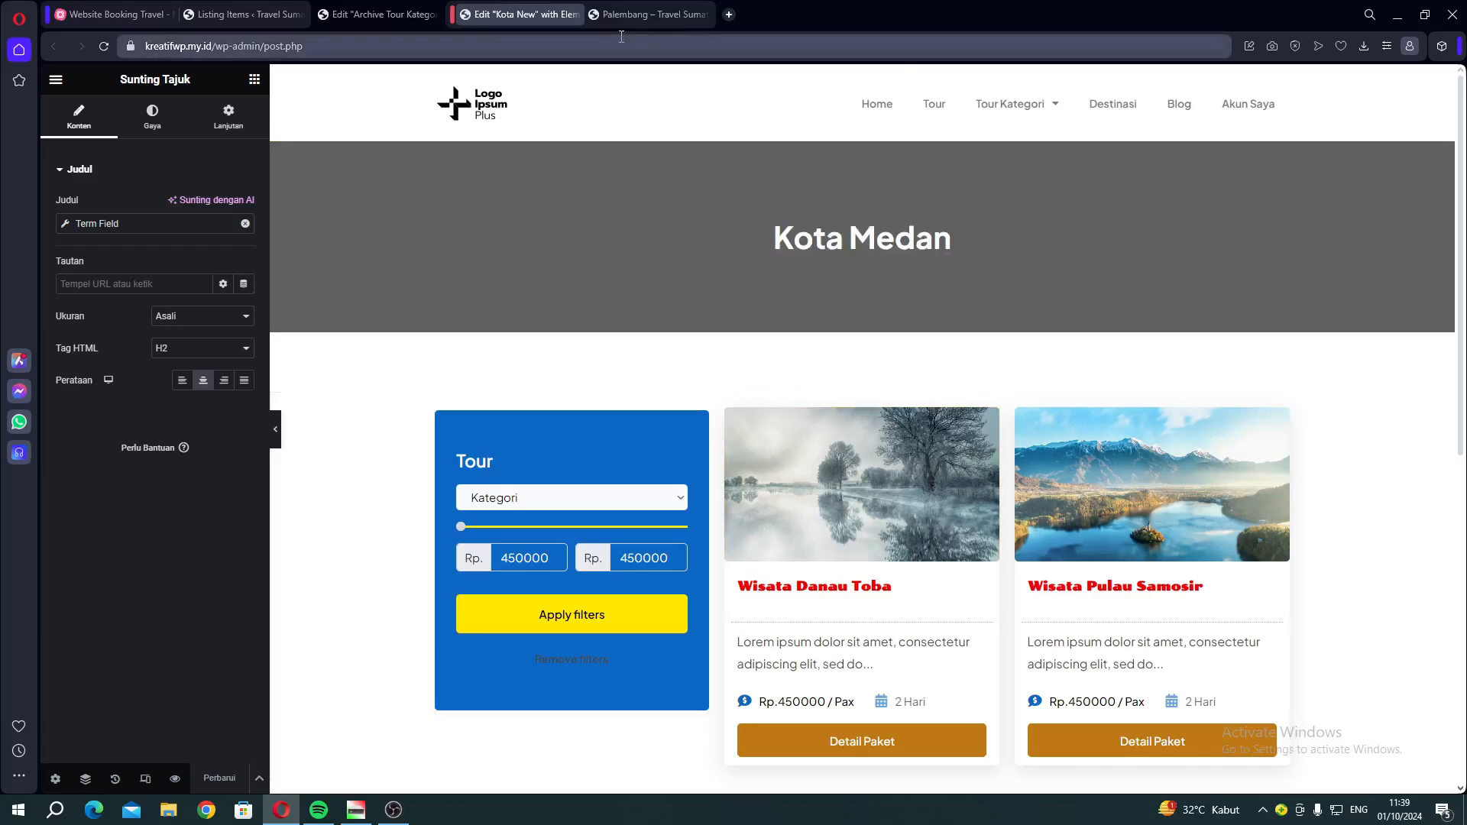
pyautogui.click(571, 15)
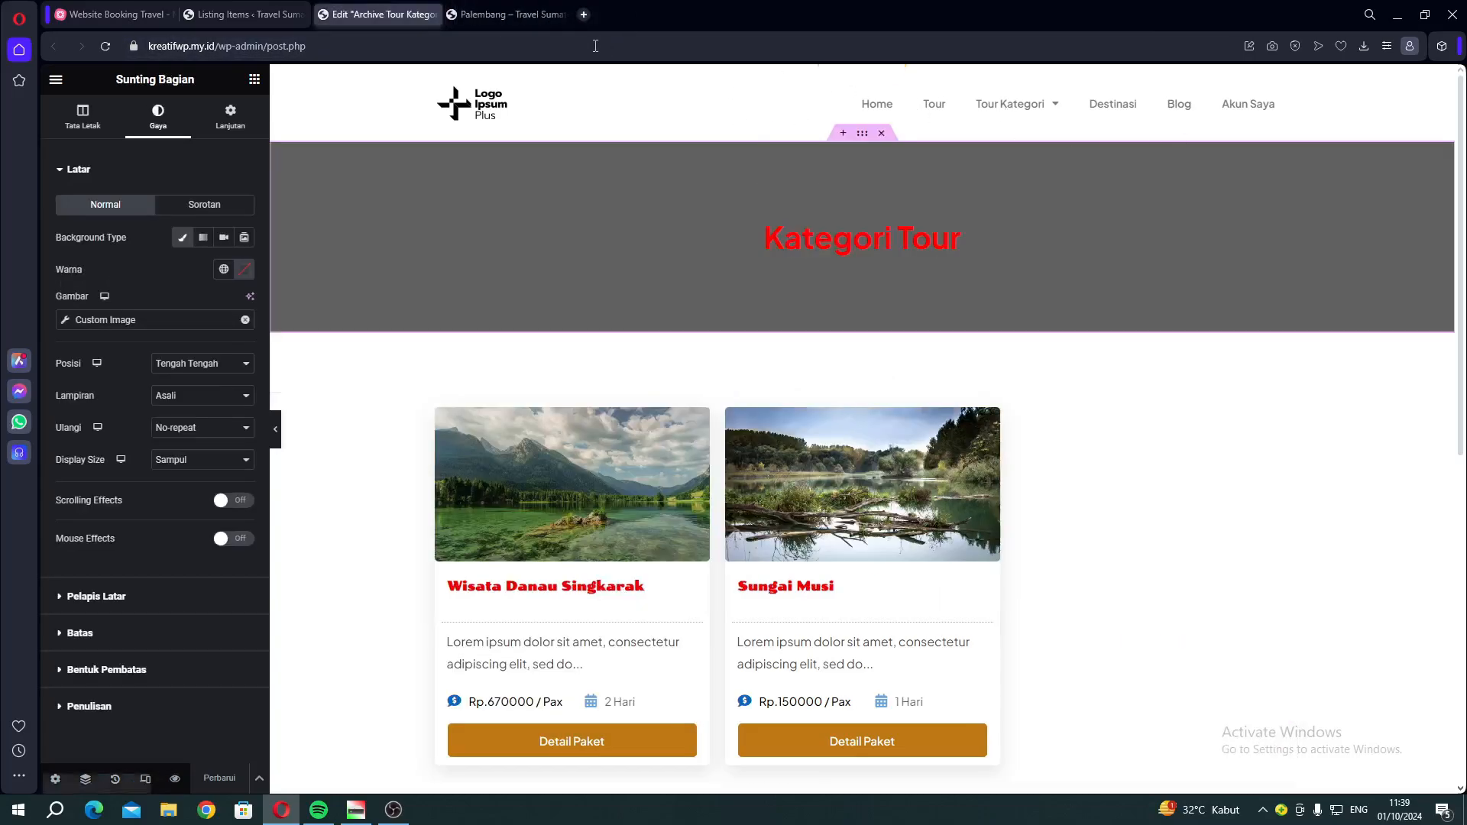
# View the live Akun Saya and Home pages, and check the Website Booking Travel mind map for the remaining topics
pyautogui.click(512, 15)
pyautogui.click(1143, 134)
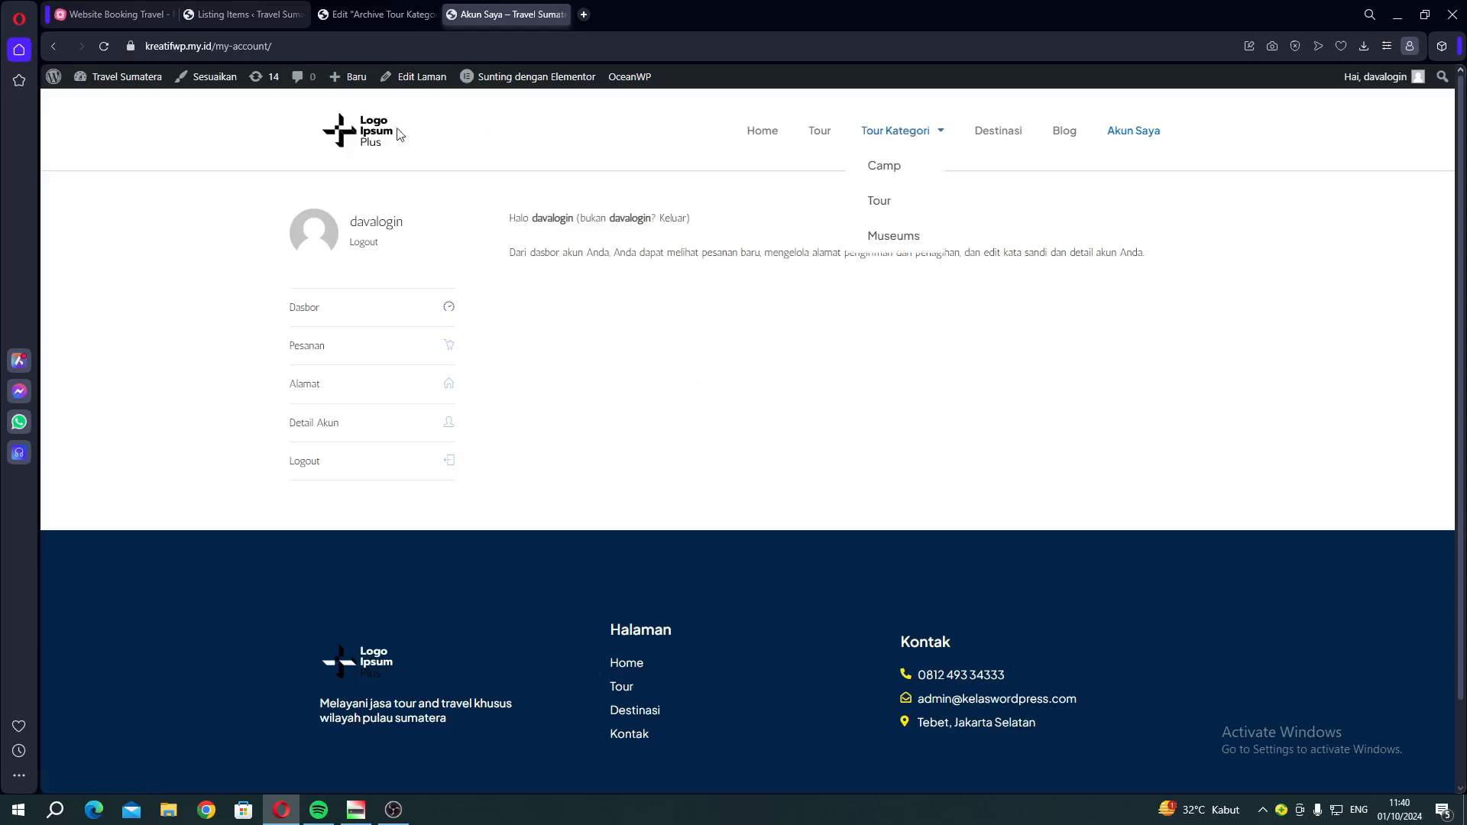
pyautogui.click(748, 131)
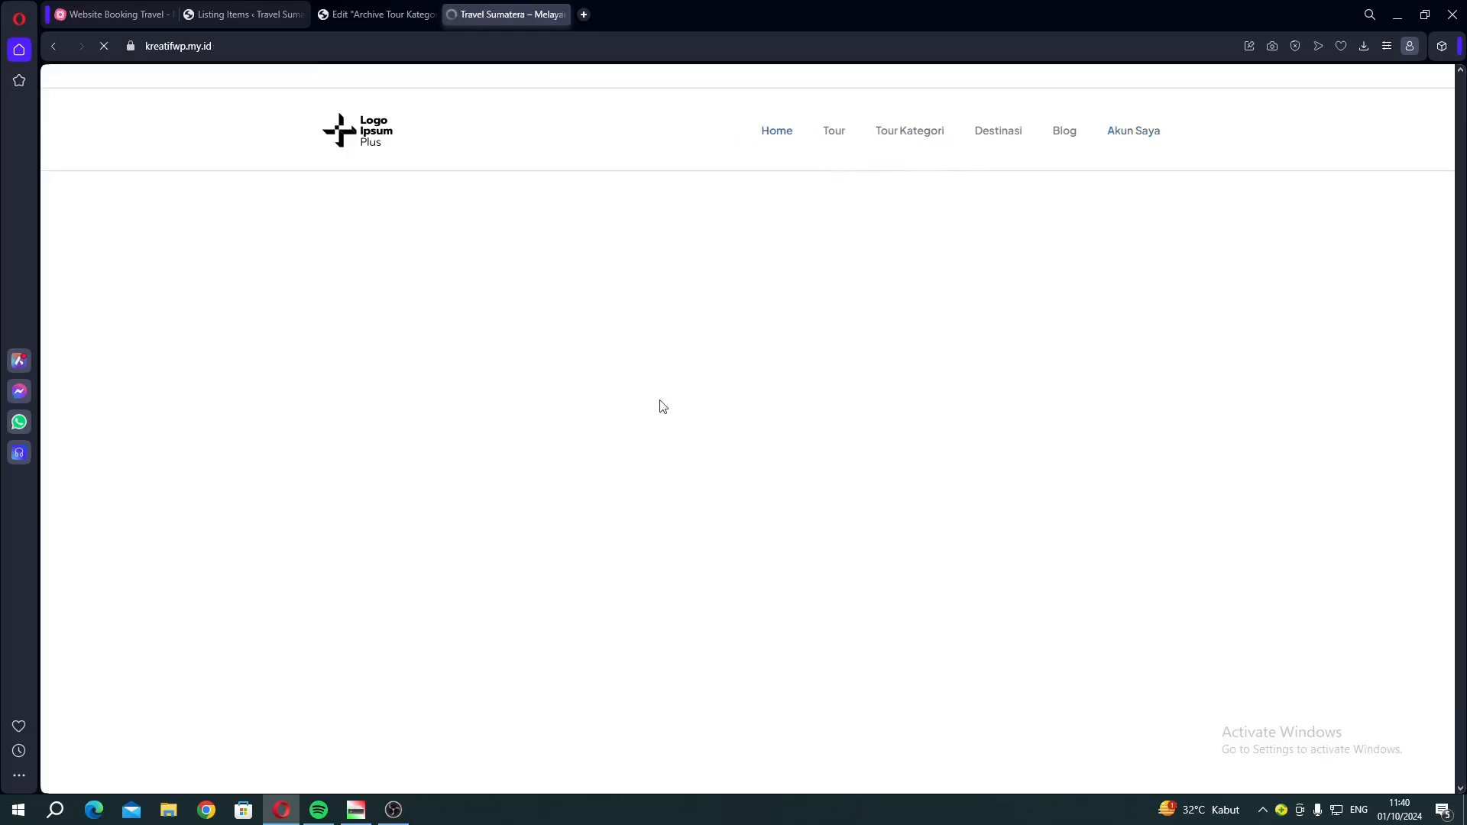
pyautogui.scroll(-5, 754, 292)
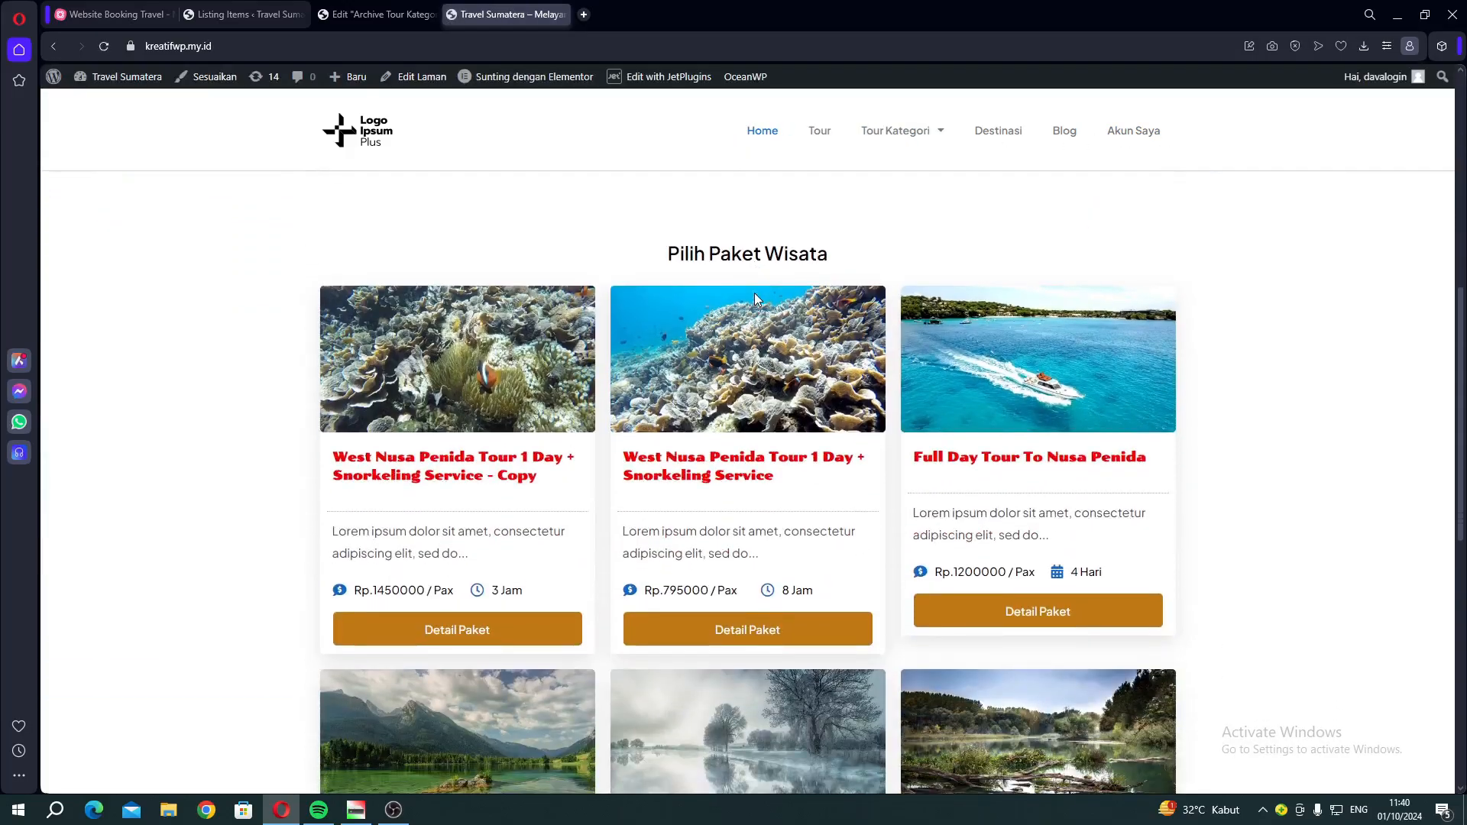
pyautogui.scroll(5, 755, 292)
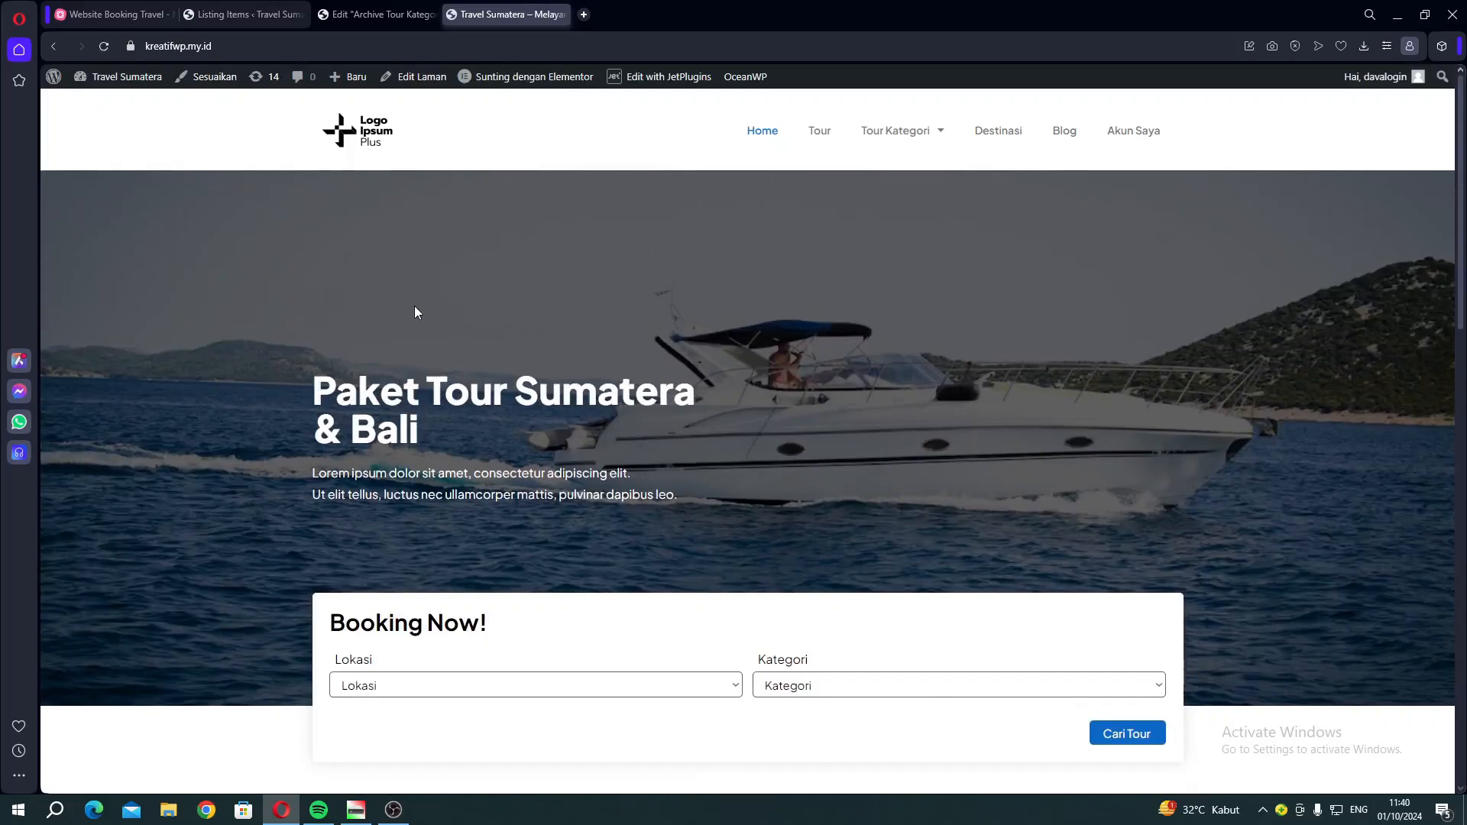
pyautogui.click(116, 16)
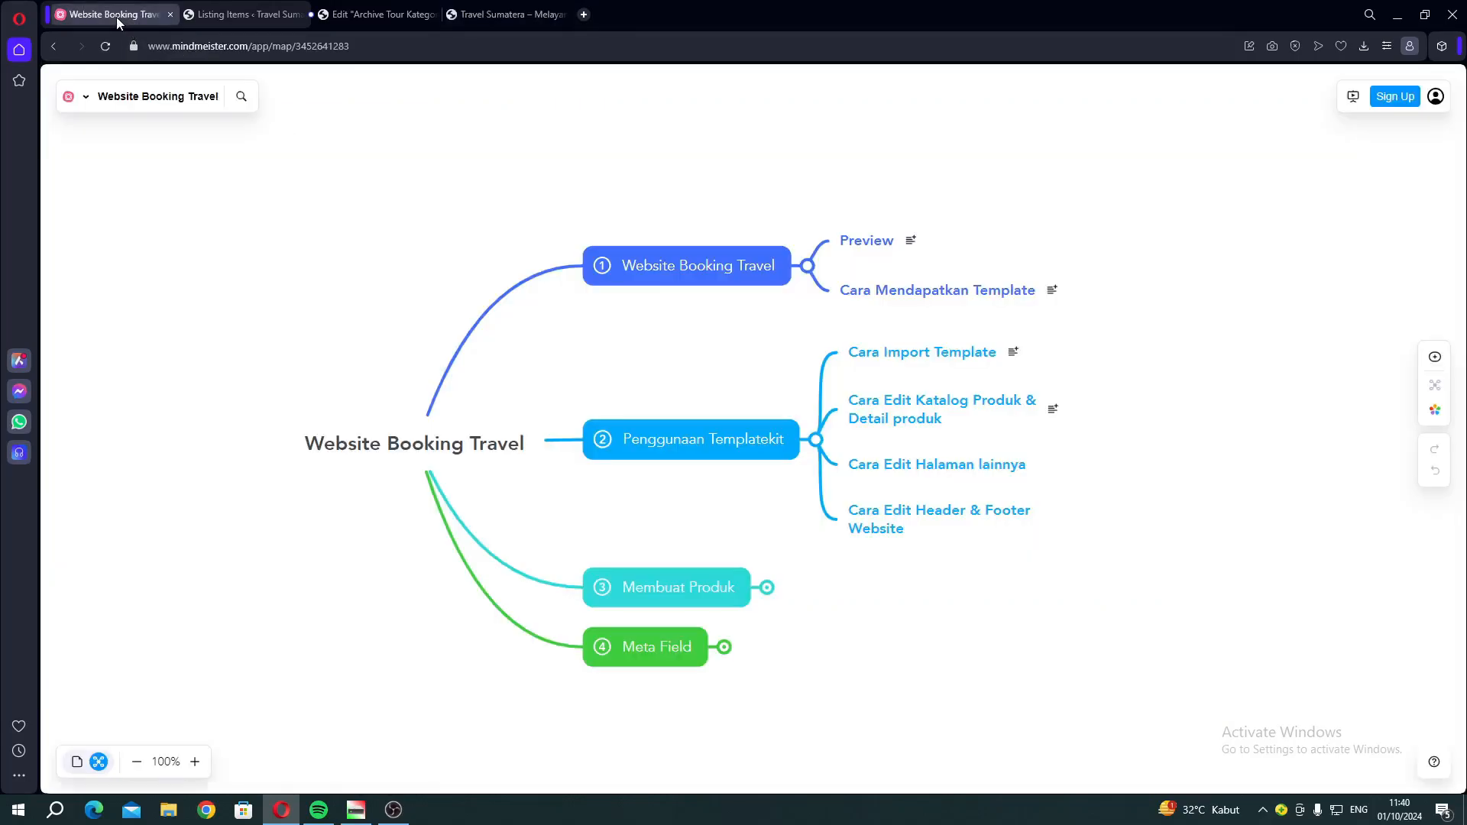
pyautogui.click(518, 17)
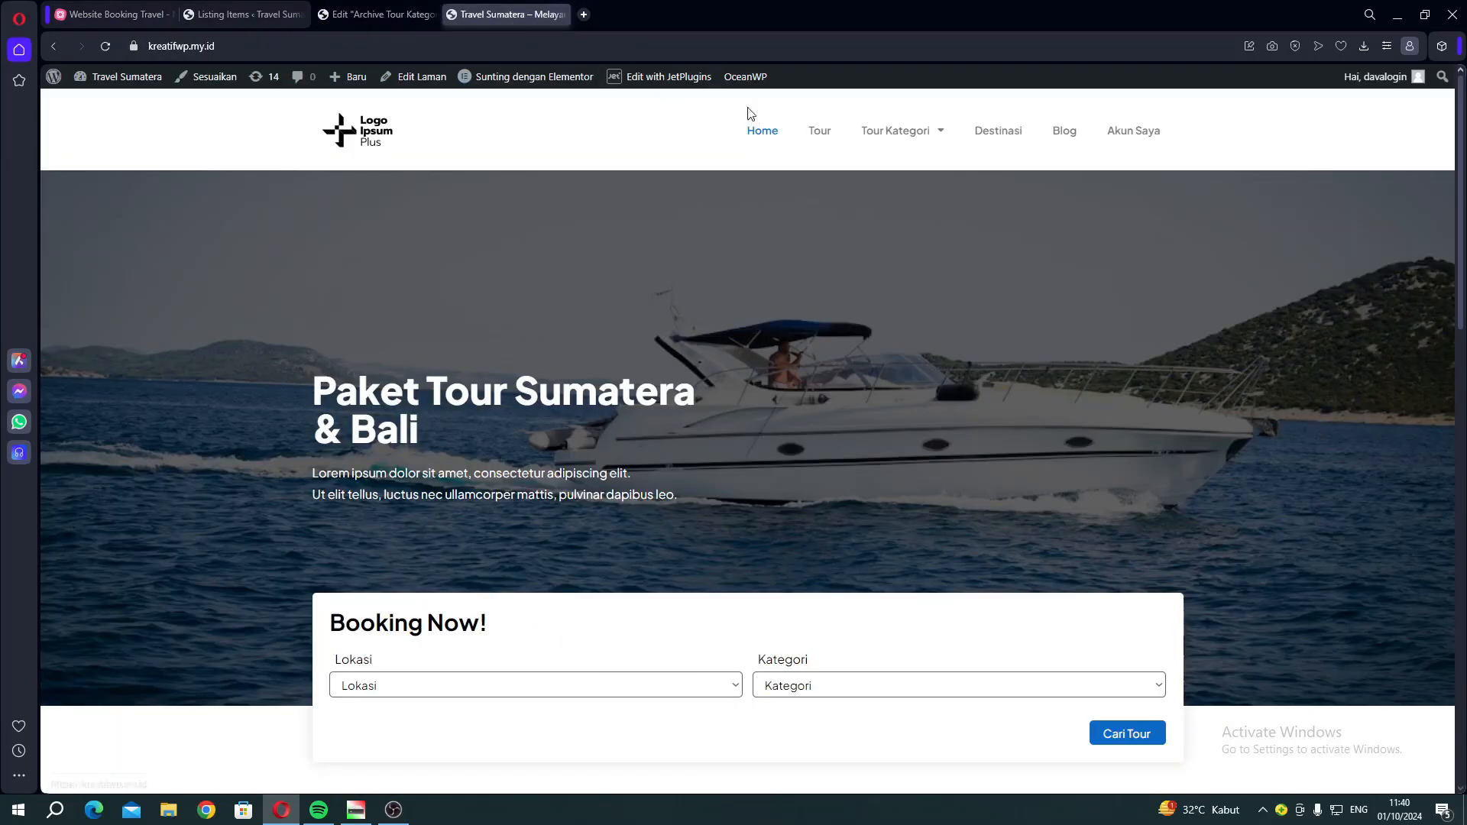
# Open the Home page for editing in Elementor in a separate tab and close the Archive Tour Kategori editor
pyautogui.rightClick(517, 77)
pyautogui.click(554, 88)
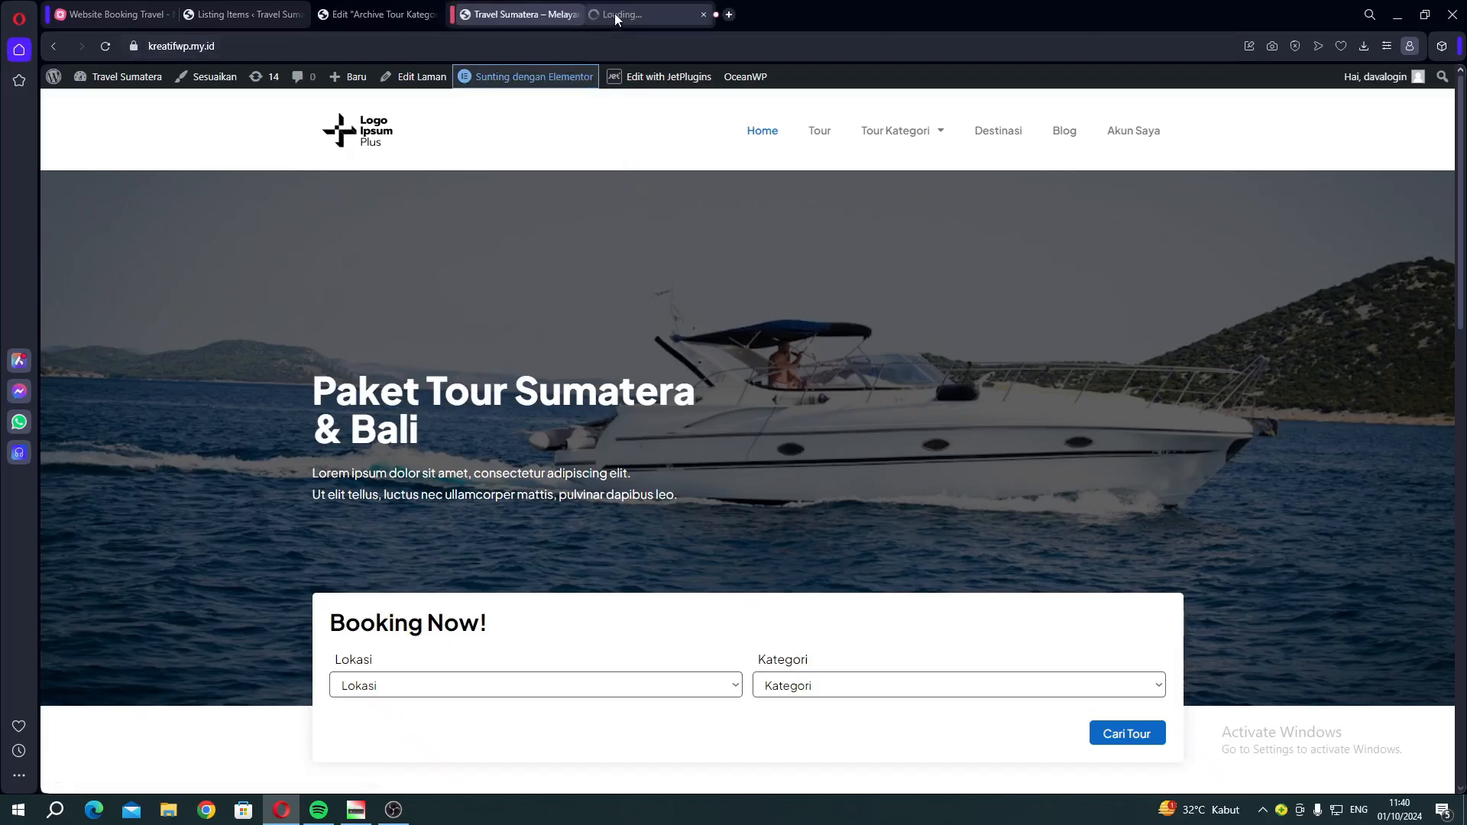
pyautogui.moveTo(615, 12); pyautogui.dragTo(410, 10)
pyautogui.click(428, 15)
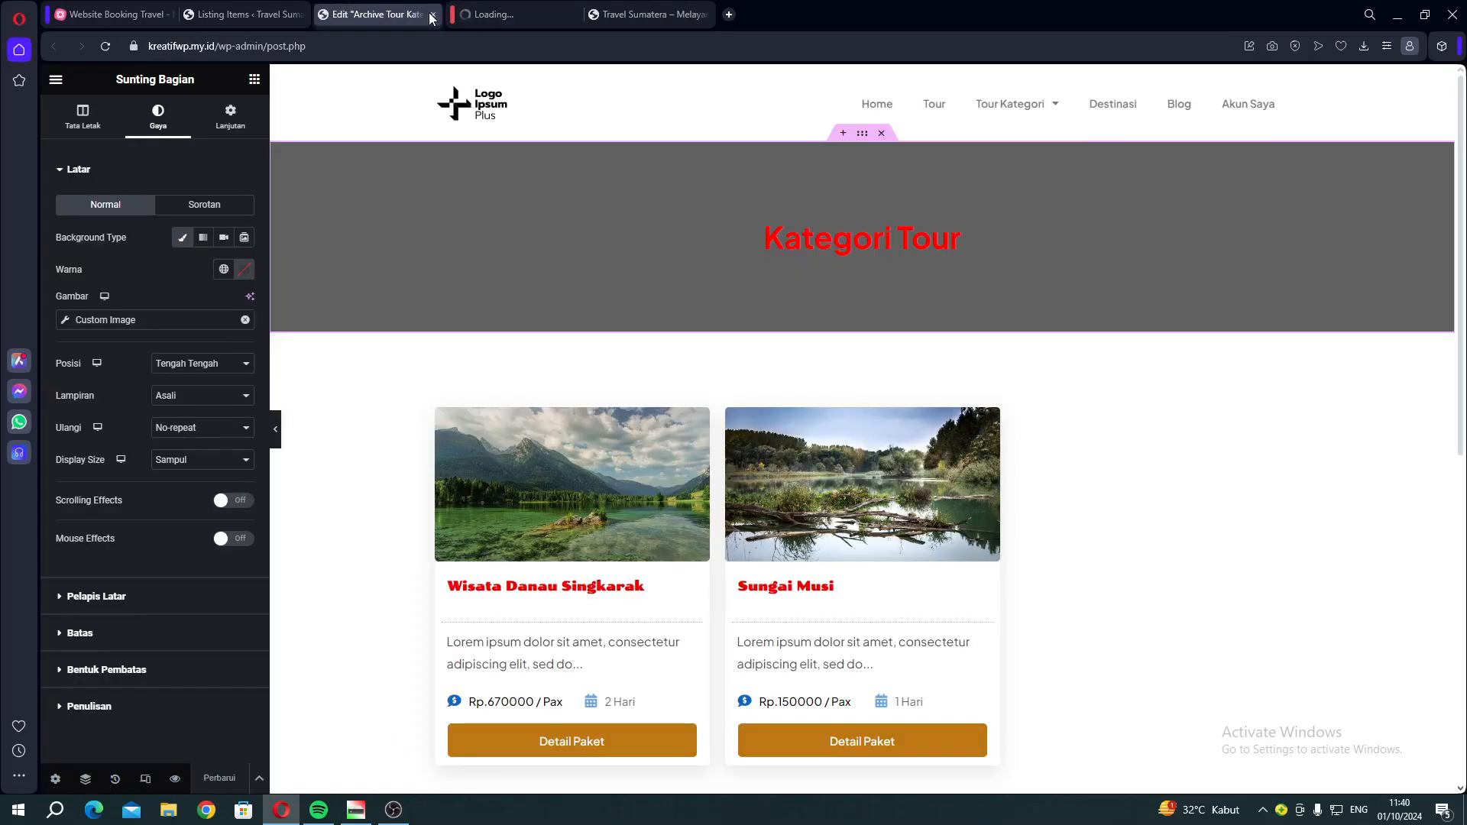
pyautogui.click(431, 14)
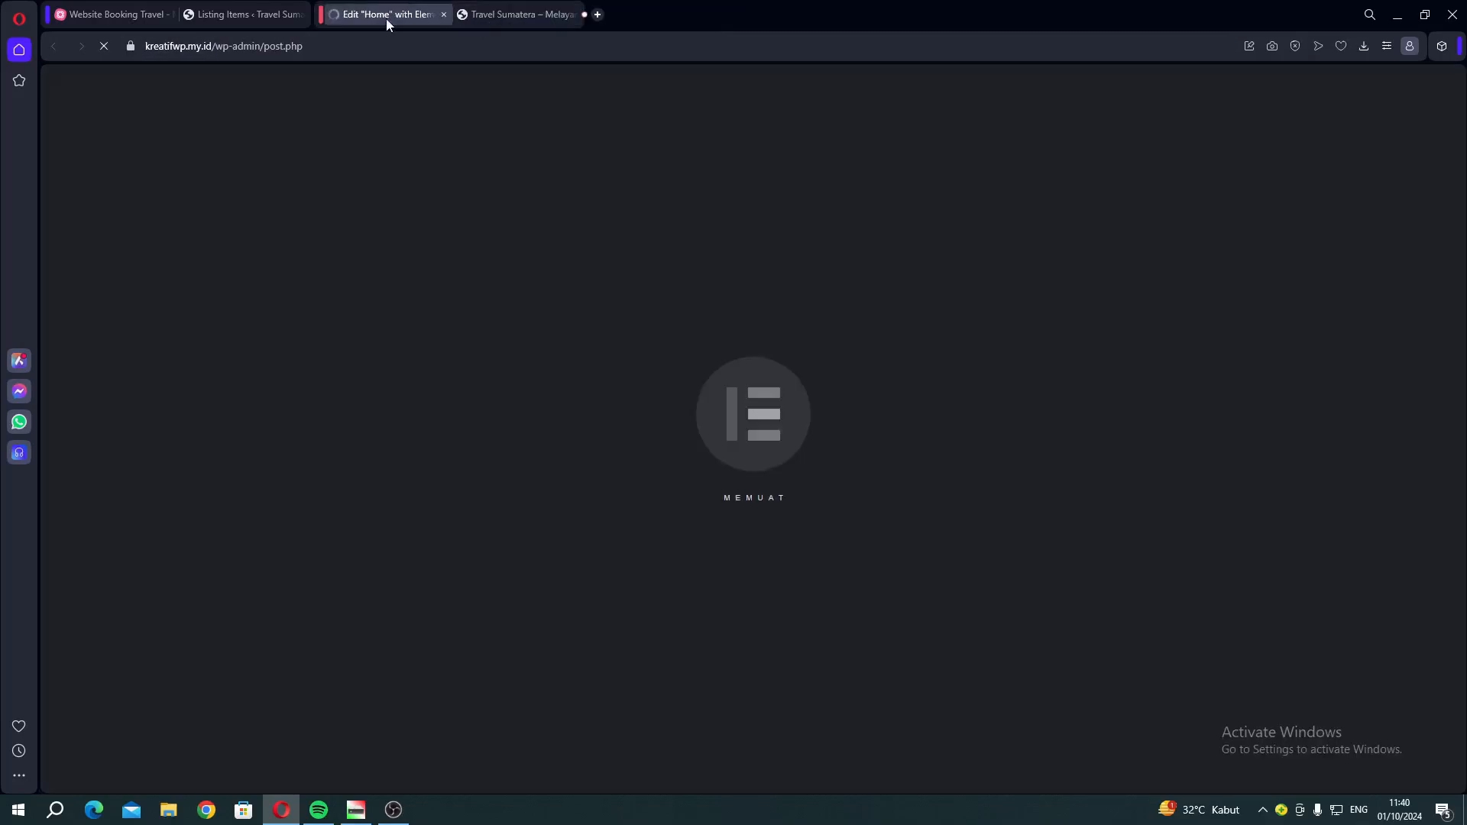
# Open the list of all site pages (Laman) in the WordPress admin
pyautogui.click(243, 14)
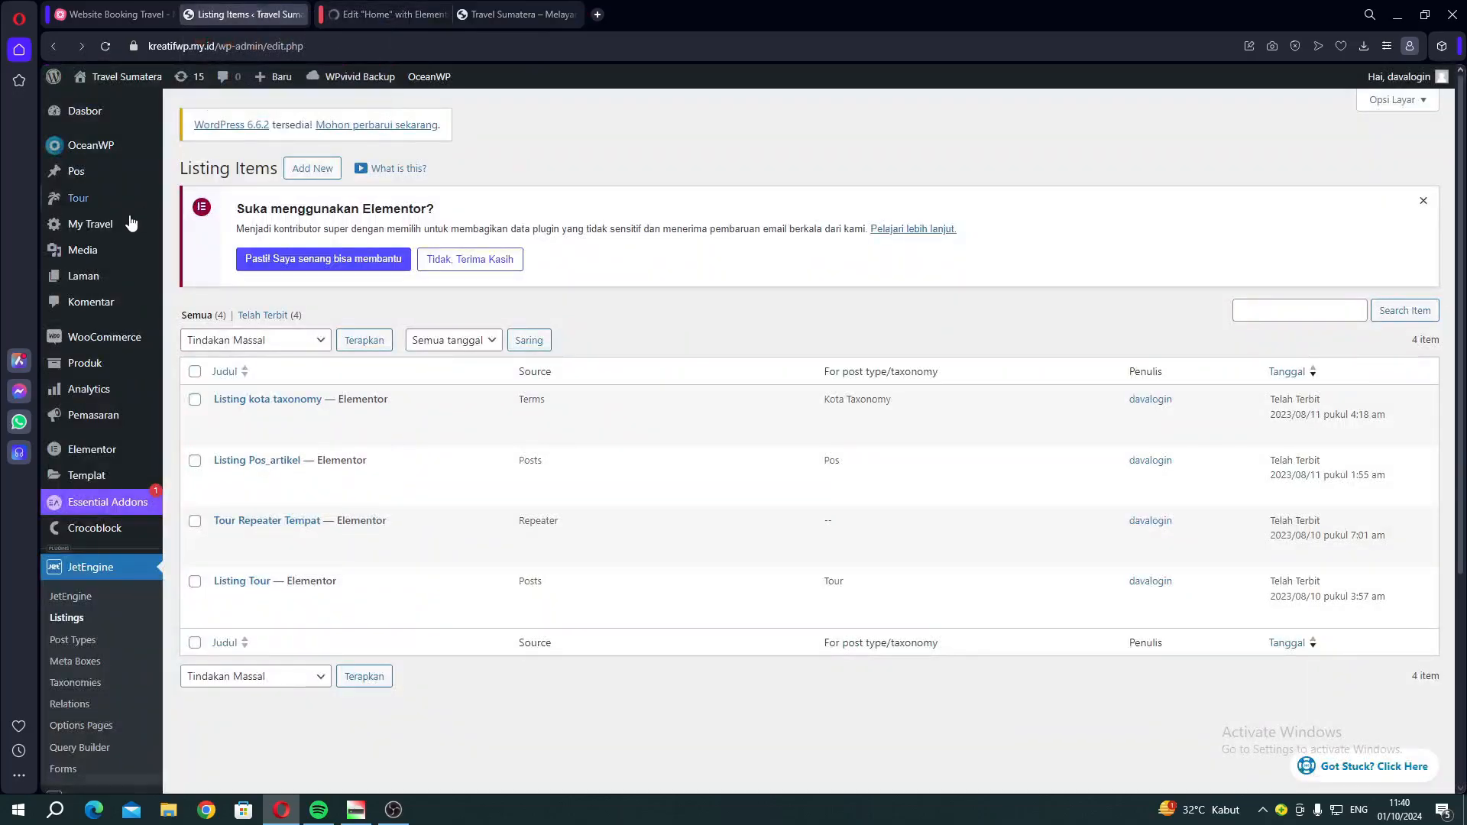
pyautogui.moveTo(81, 276)
pyautogui.click(246, 284)
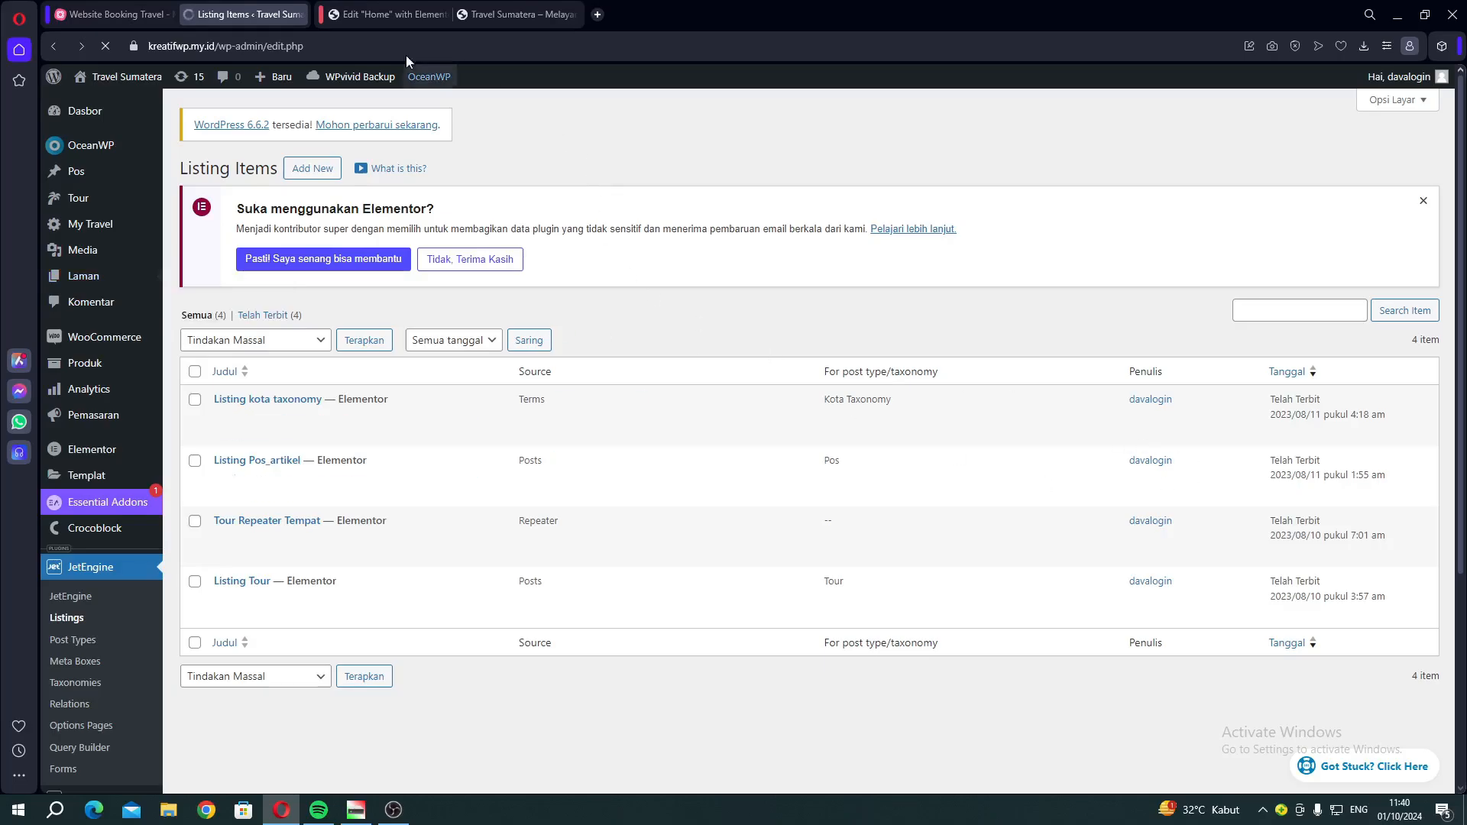
# Replace the Home page hero section's background image with the Eiffel Tower picture from the media library
pyautogui.click(384, 19)
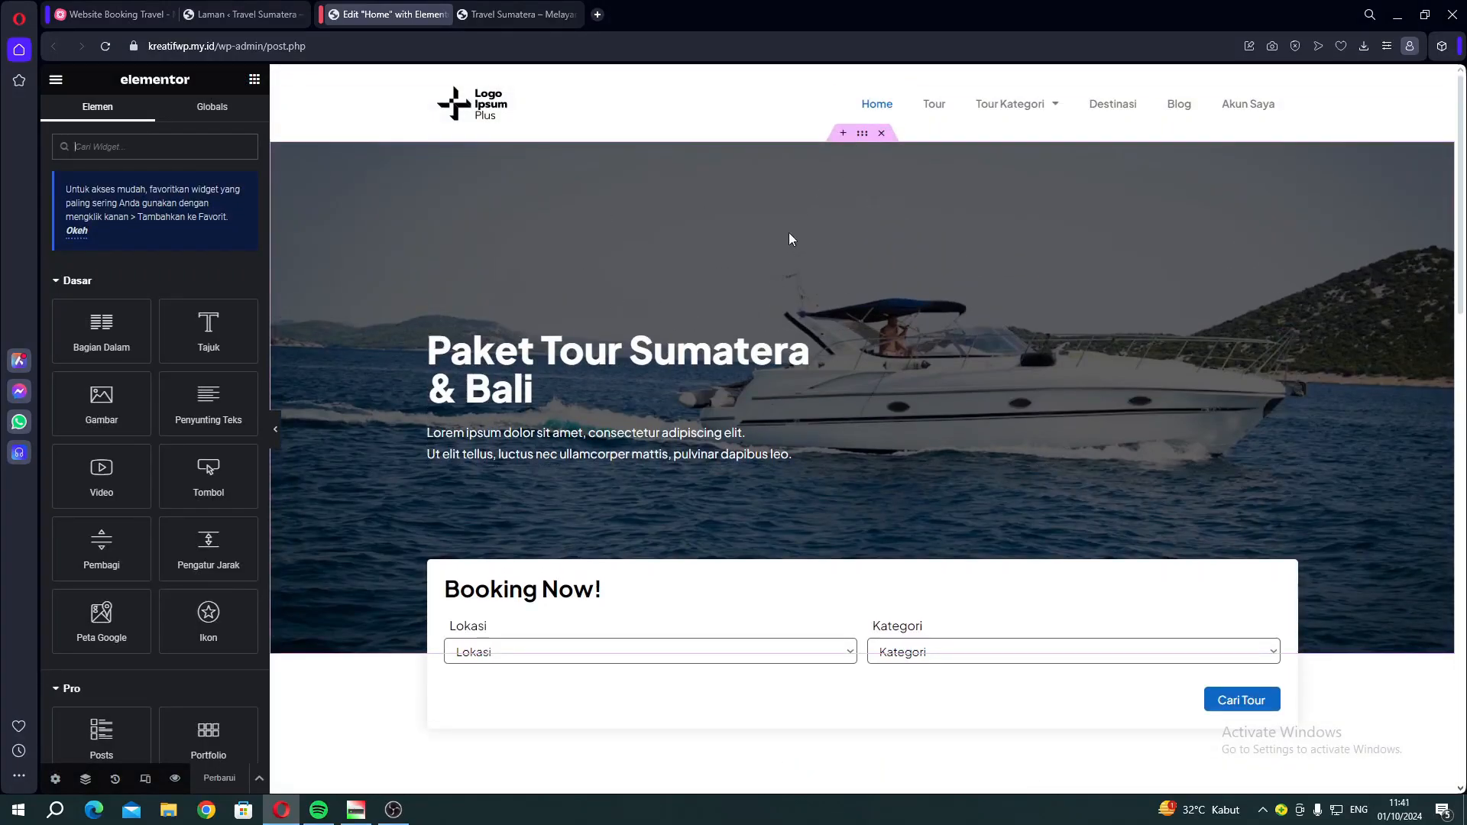
pyautogui.click(863, 135)
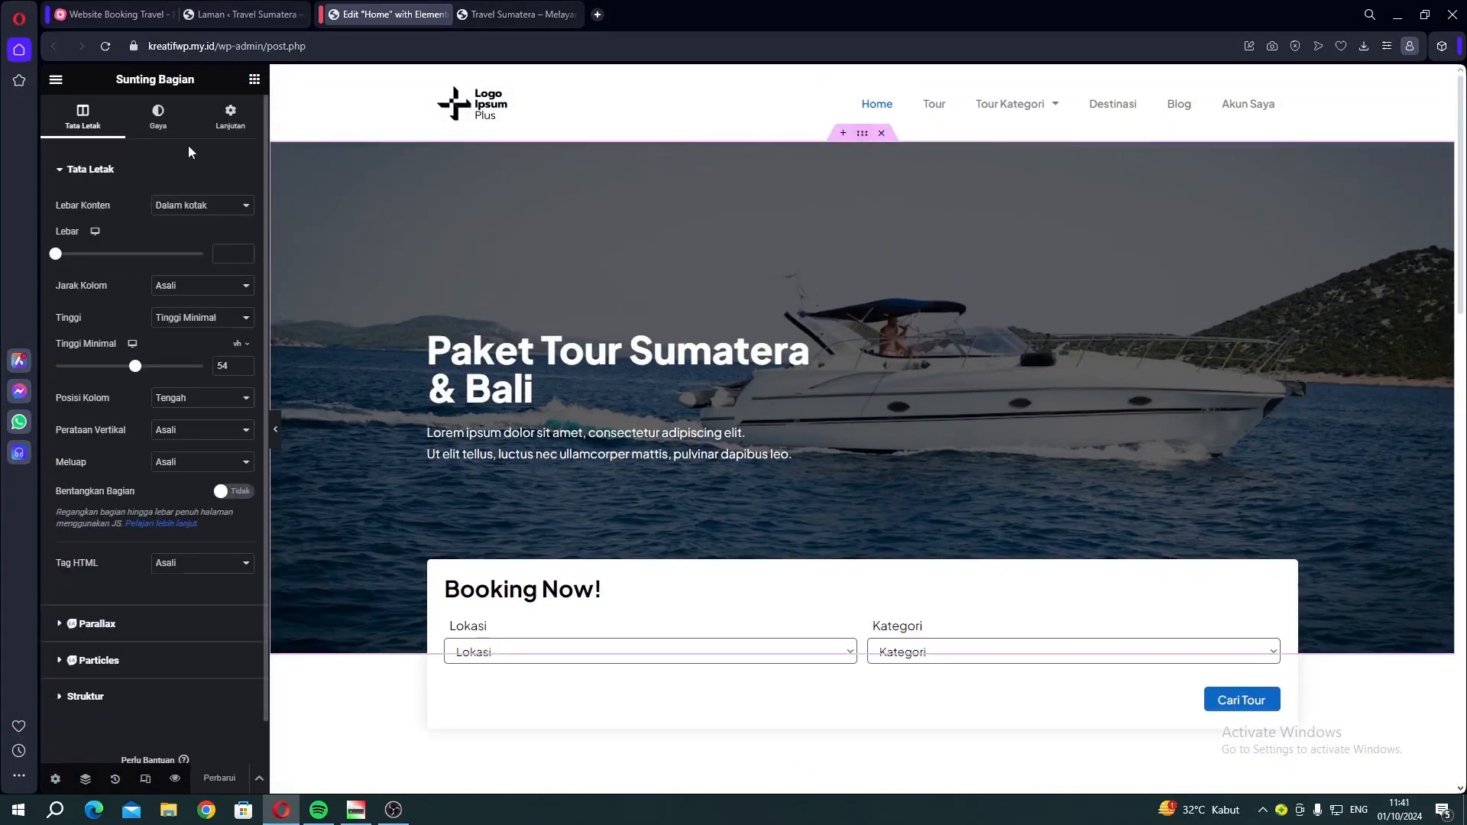
pyautogui.click(157, 122)
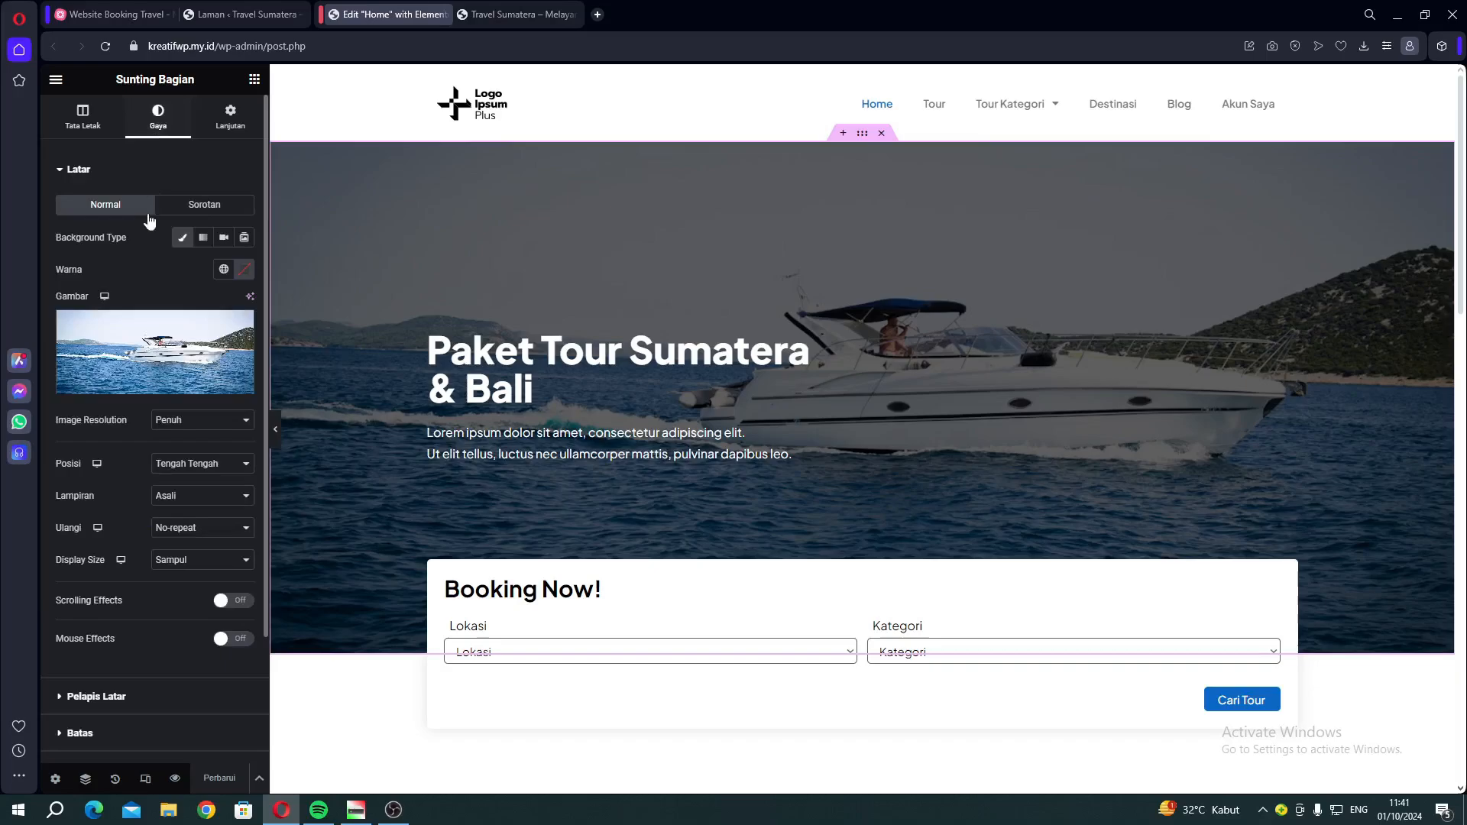
pyautogui.click(139, 353)
pyautogui.click(256, 142)
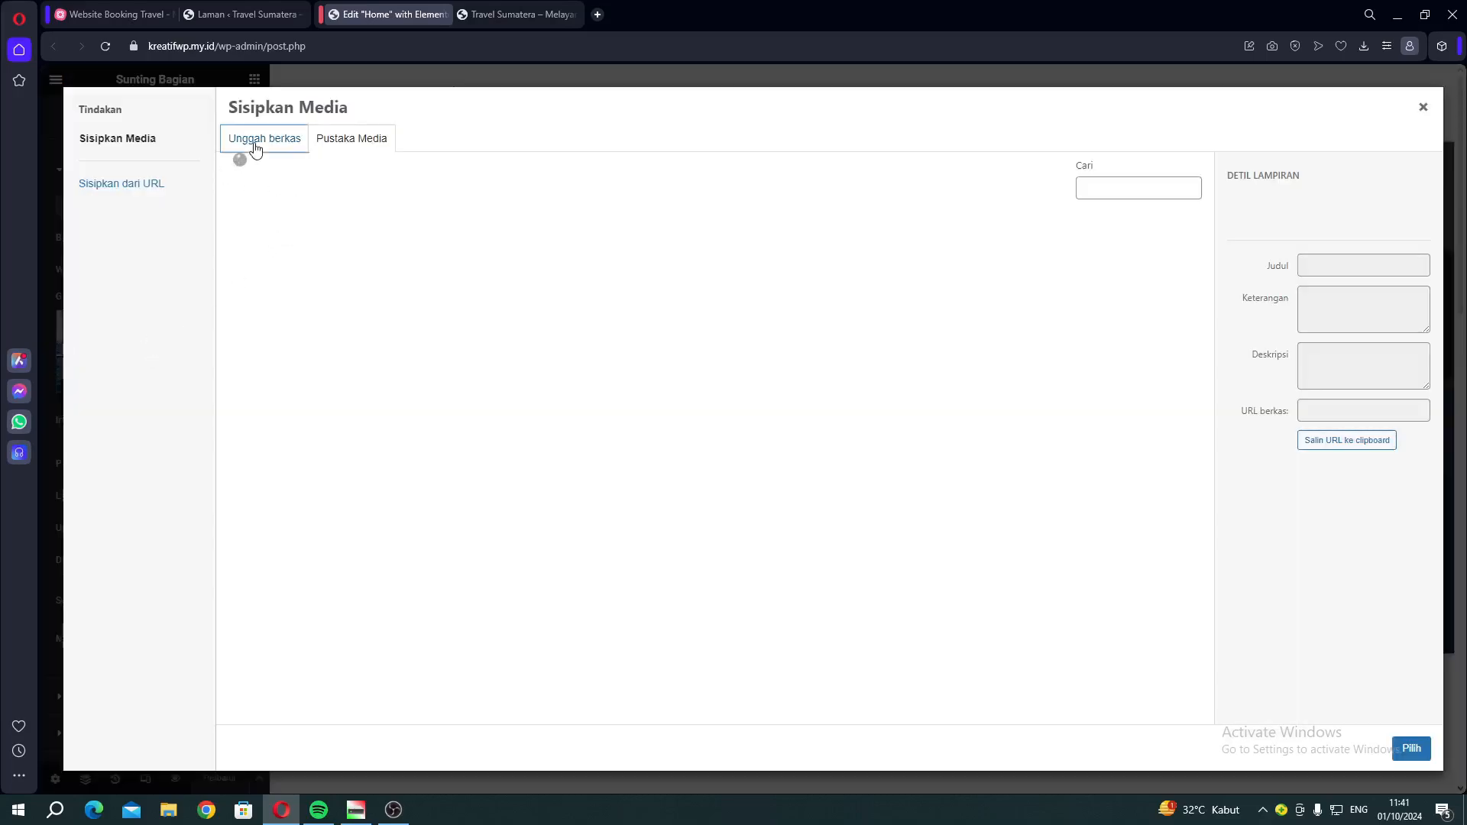
pyautogui.click(351, 140)
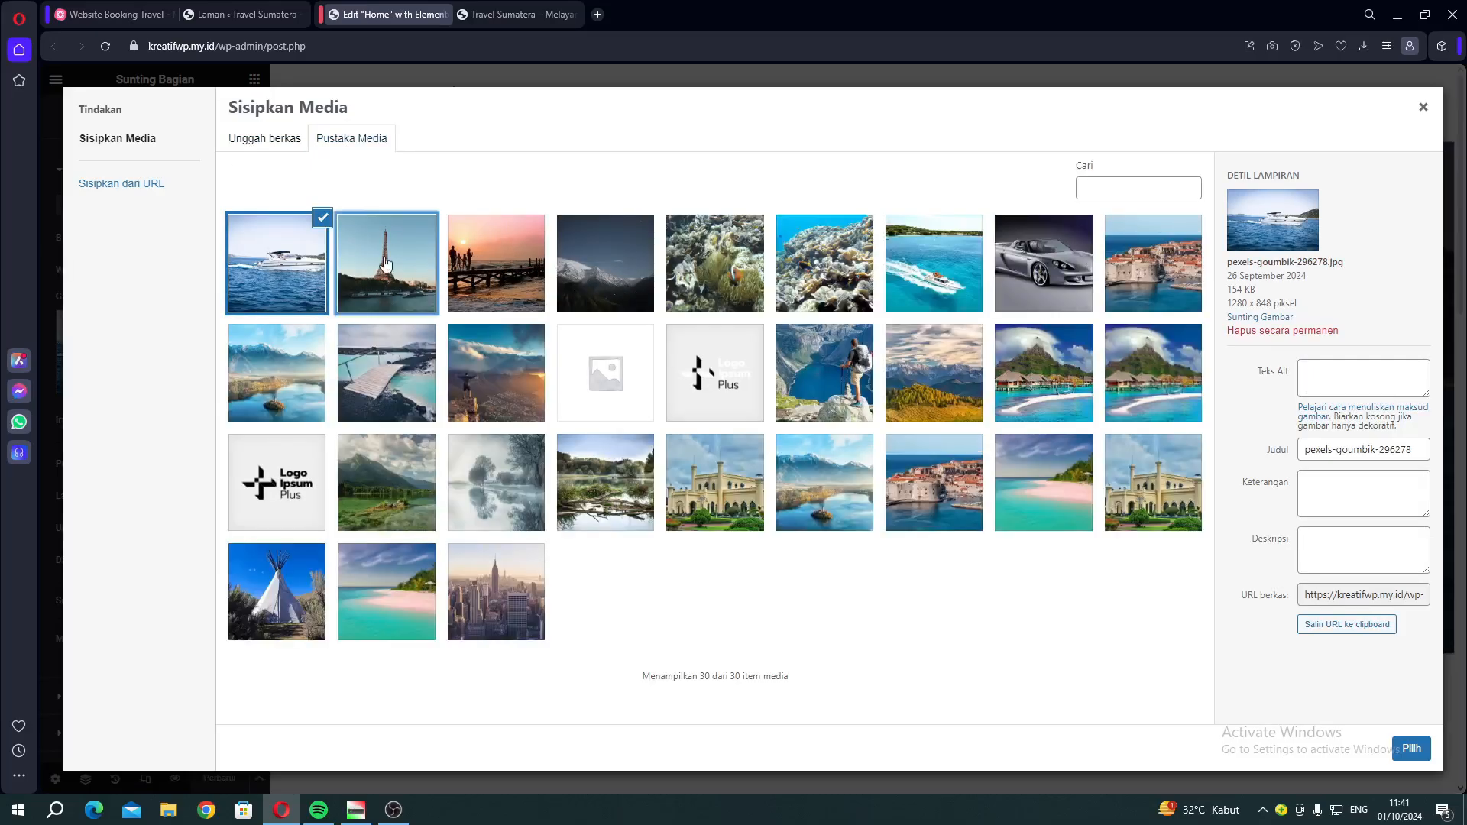
pyautogui.click(386, 263)
pyautogui.click(1412, 749)
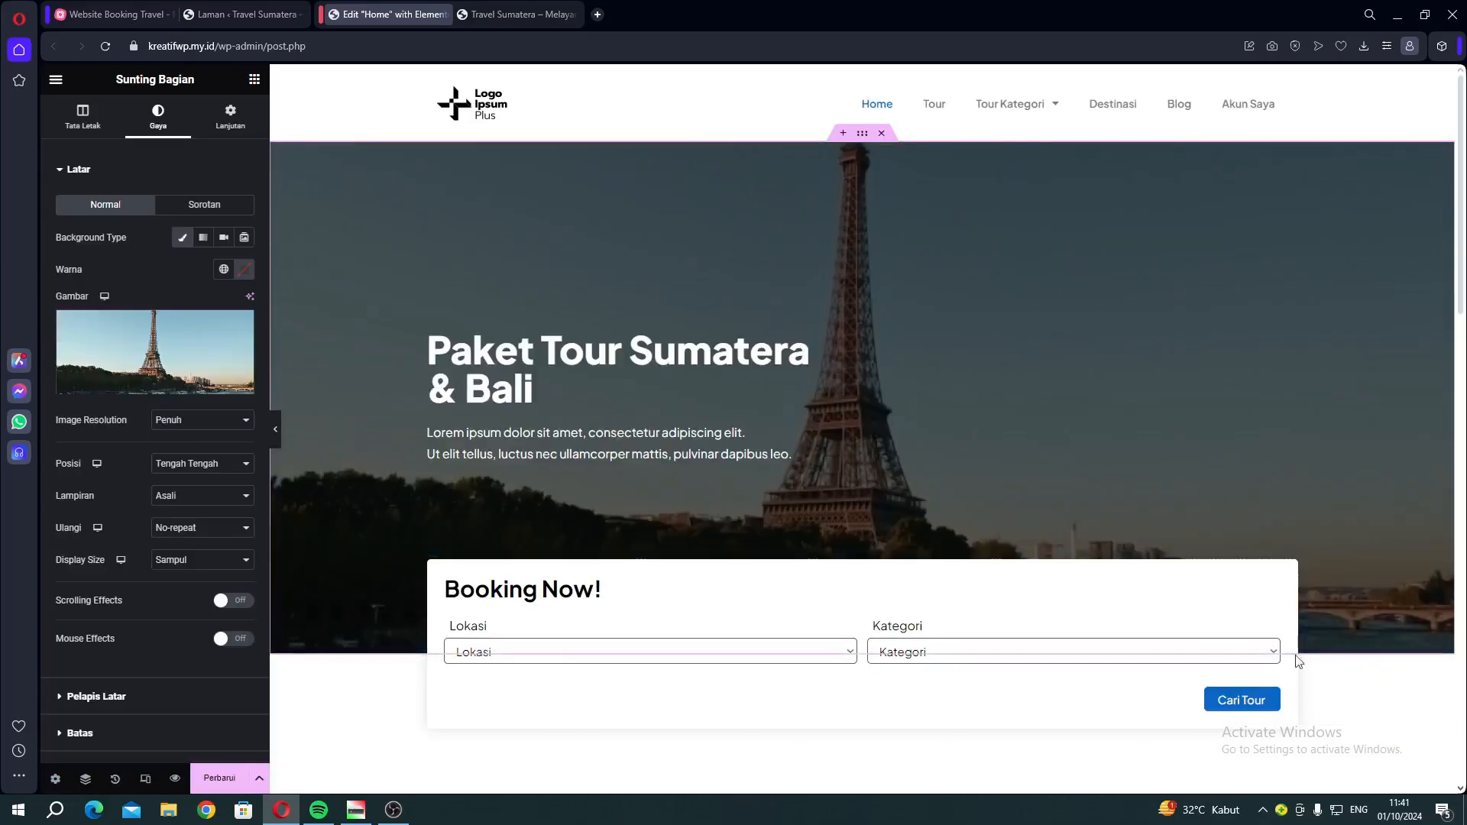
# Change the text colour of the hero heading "Paket Tour Sumatera & Bali" to red
pyautogui.click(488, 343)
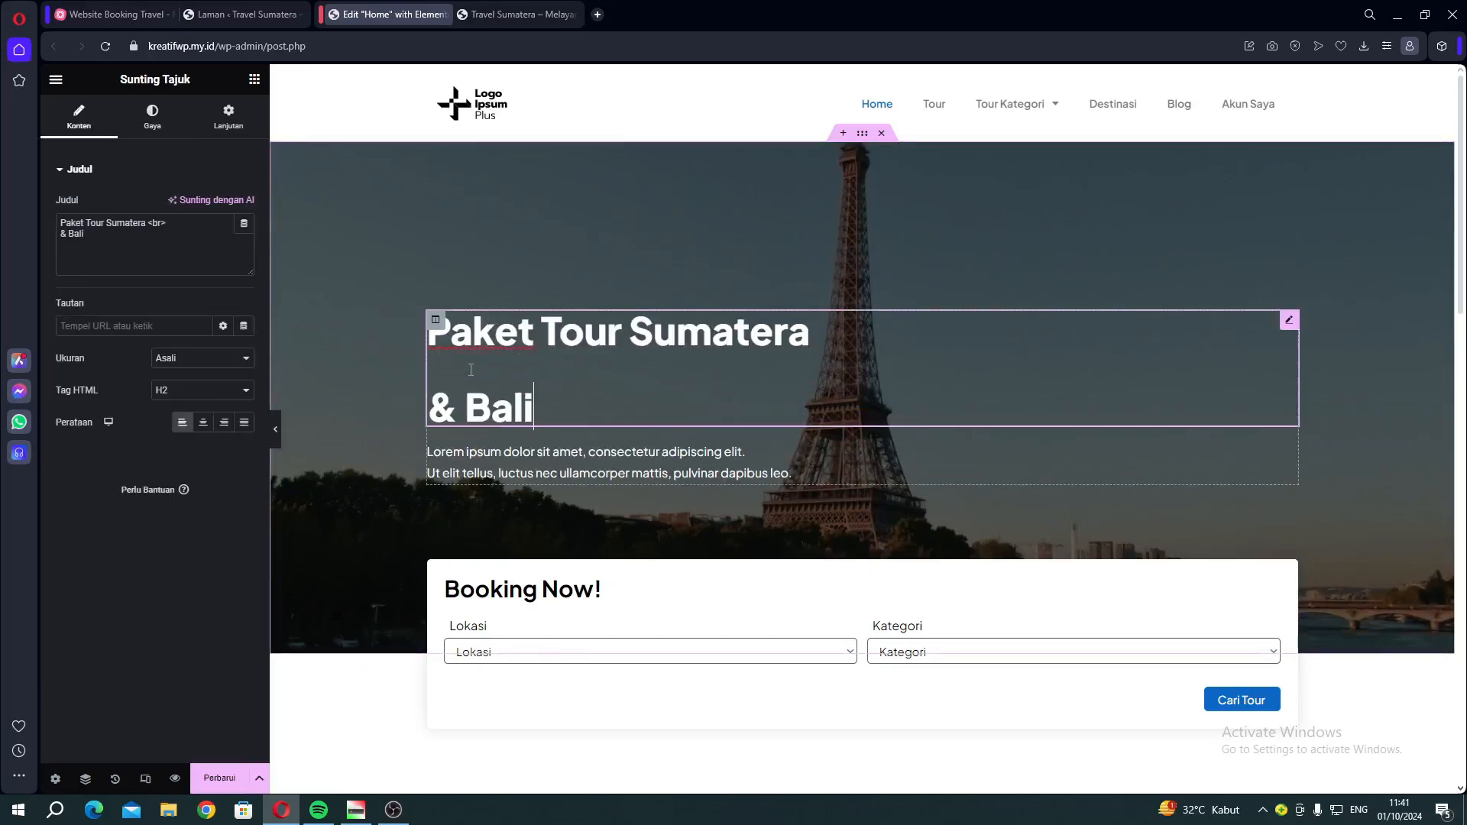
pyautogui.moveTo(134, 252); pyautogui.dragTo(55, 224)
pyautogui.click(153, 119)
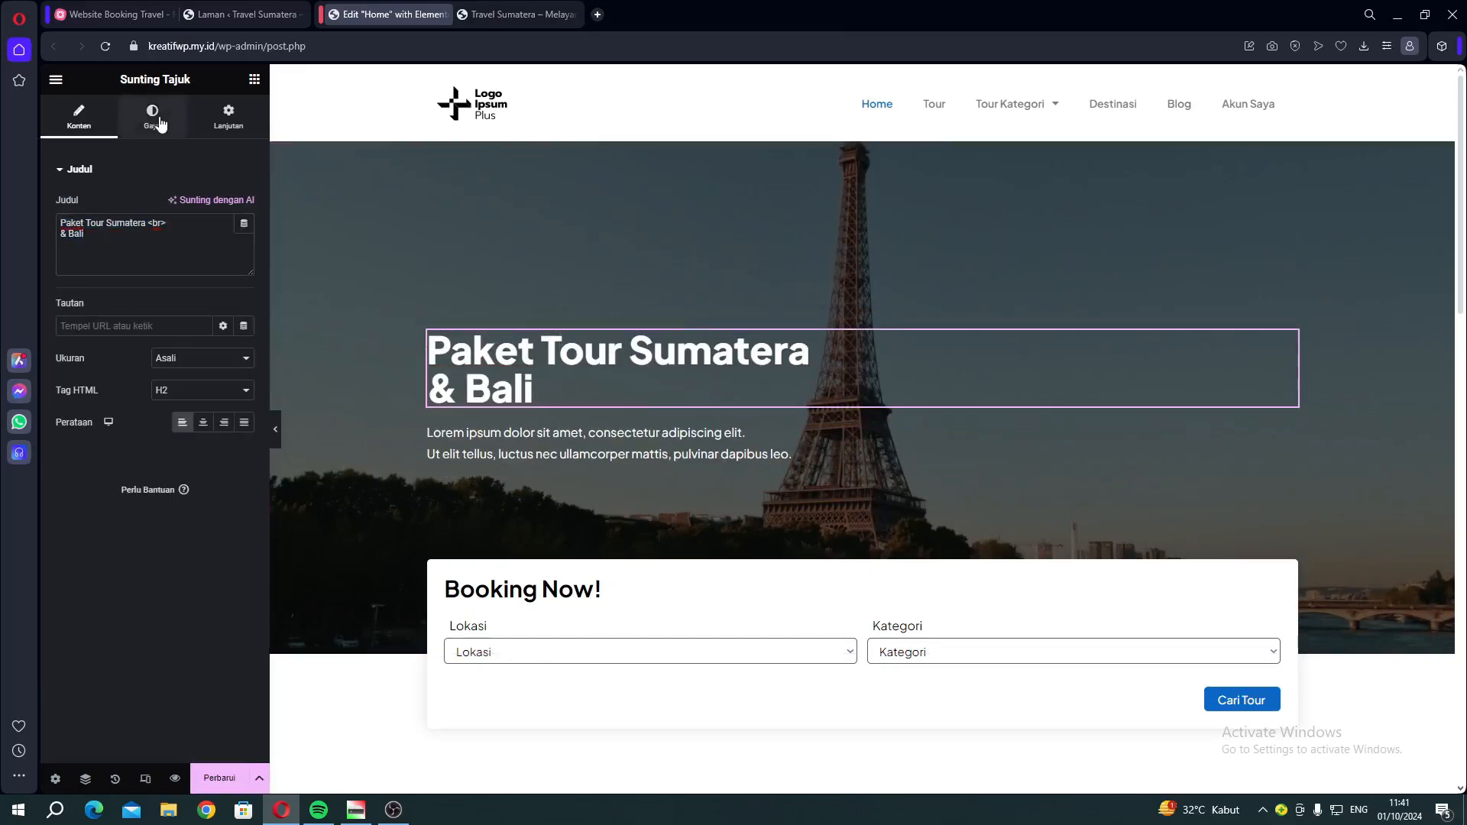
pyautogui.click(244, 205)
pyautogui.click(319, 267)
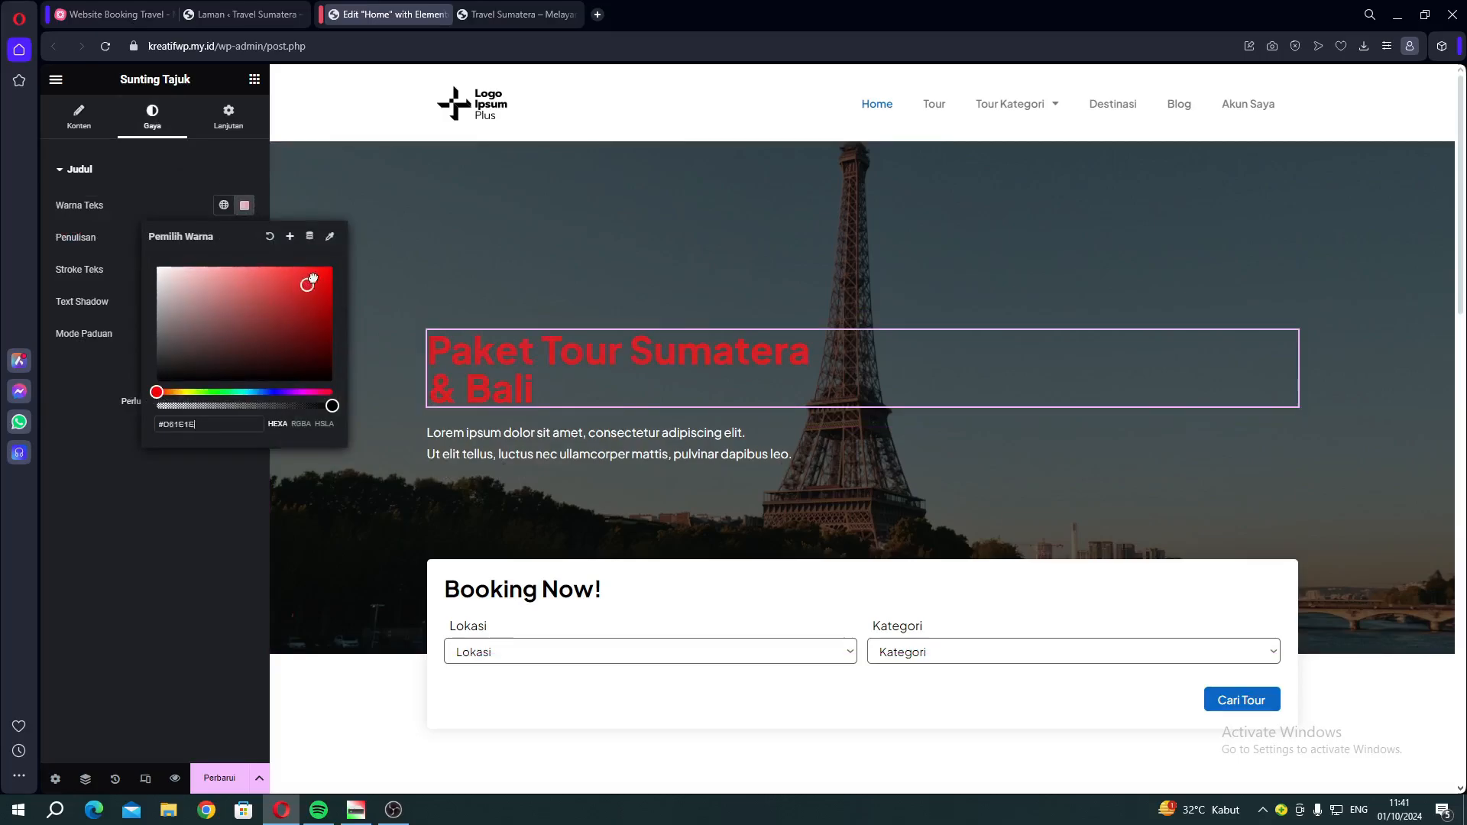
pyautogui.click(256, 488)
# Inspect the Booking Now form's Lokasi and Kategori select filter settings, and look at the Smart Filters list in the WordPress admin
pyautogui.scroll(-3, 378, 497)
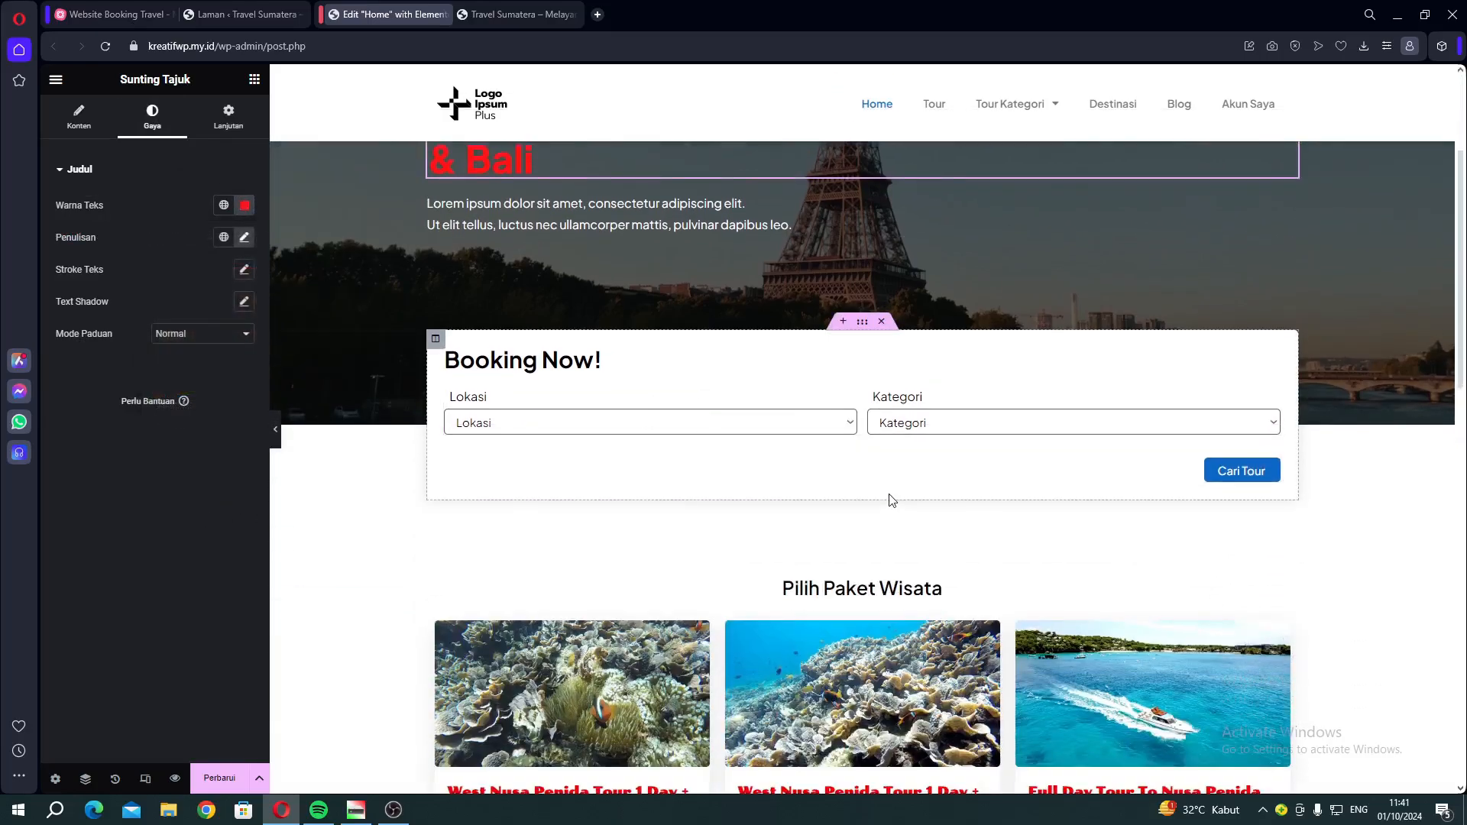
pyautogui.click(741, 420)
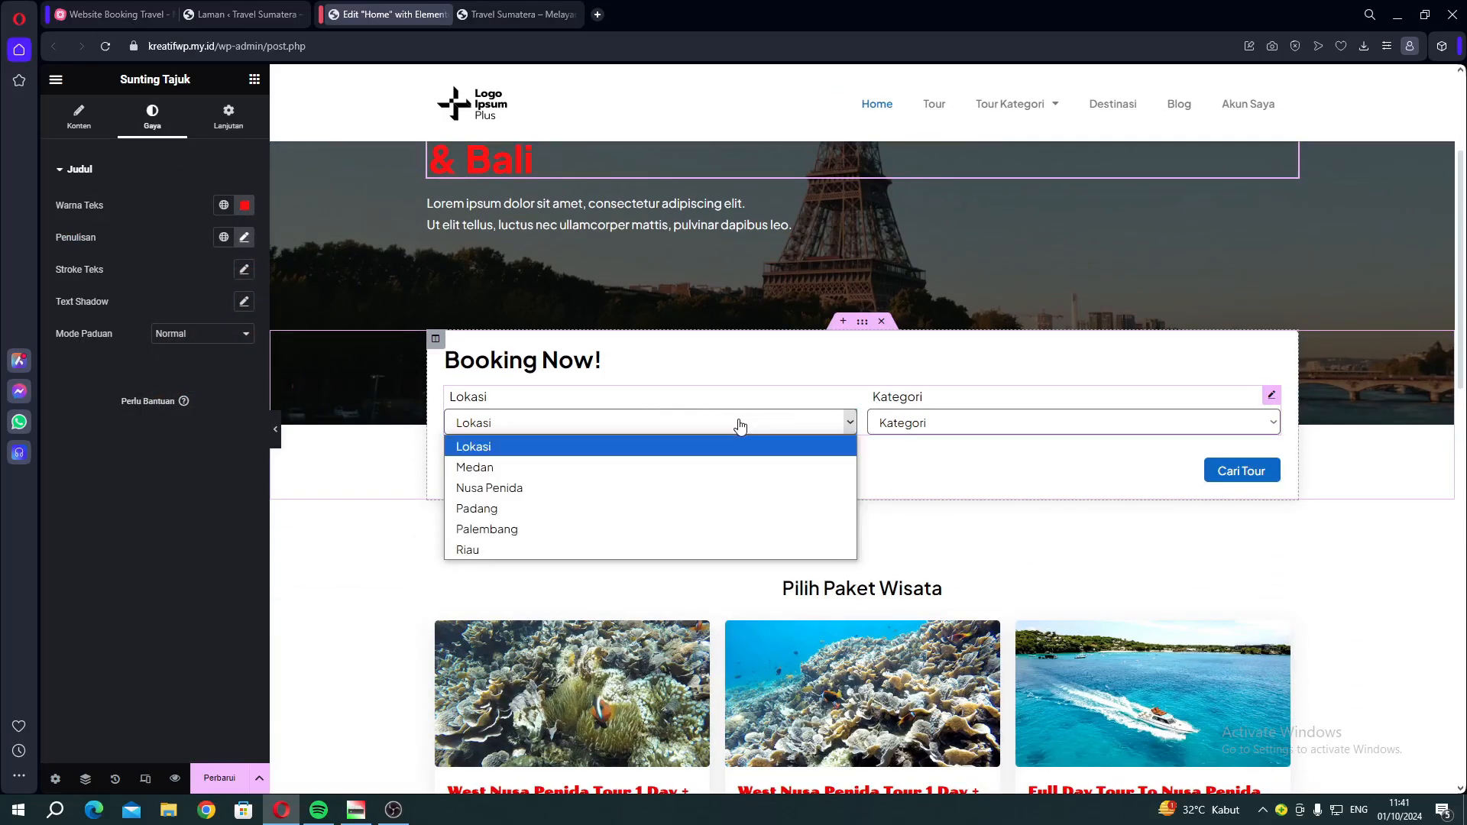
pyautogui.click(245, 14)
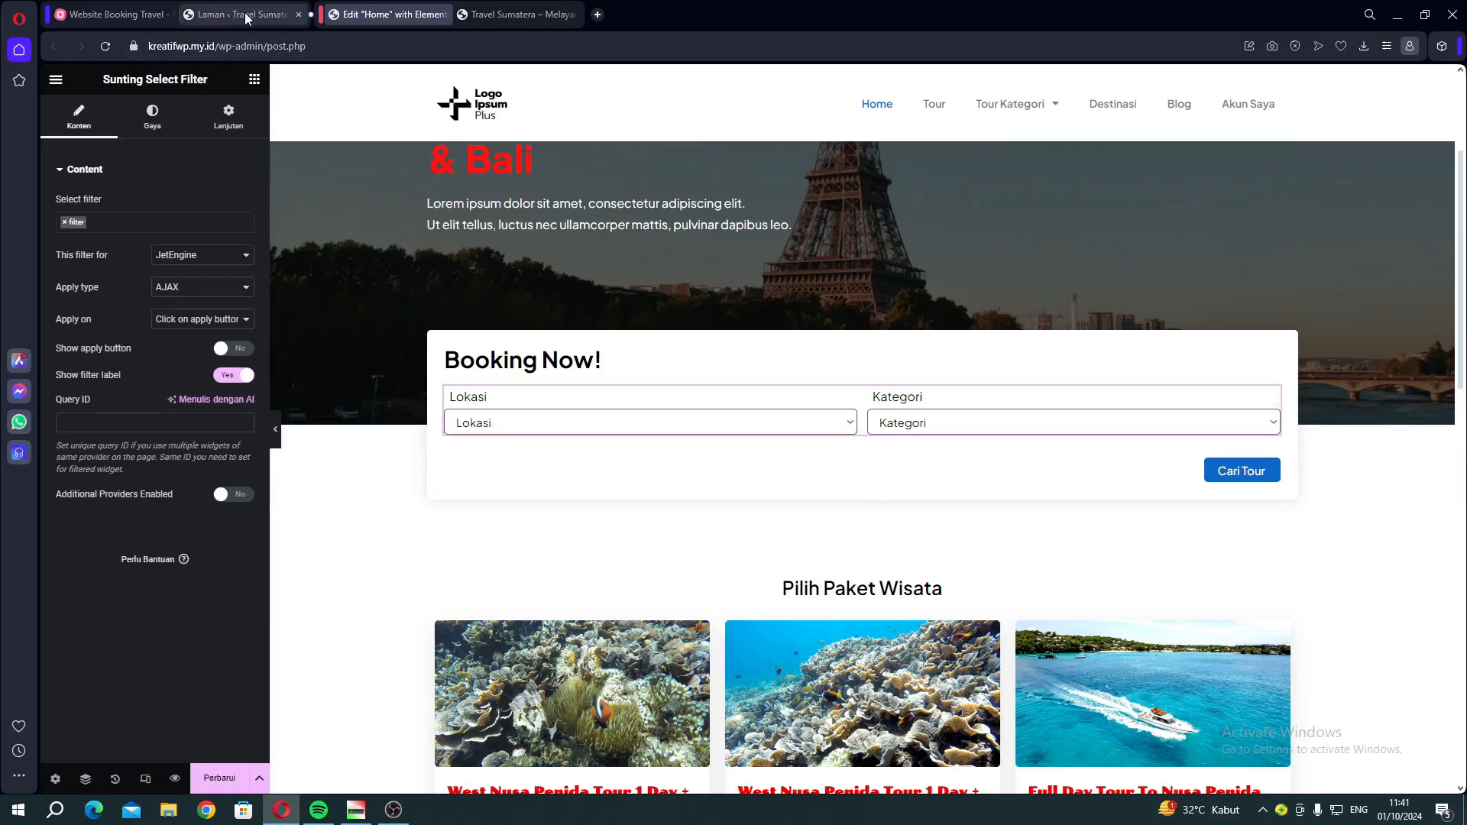
pyautogui.click(126, 653)
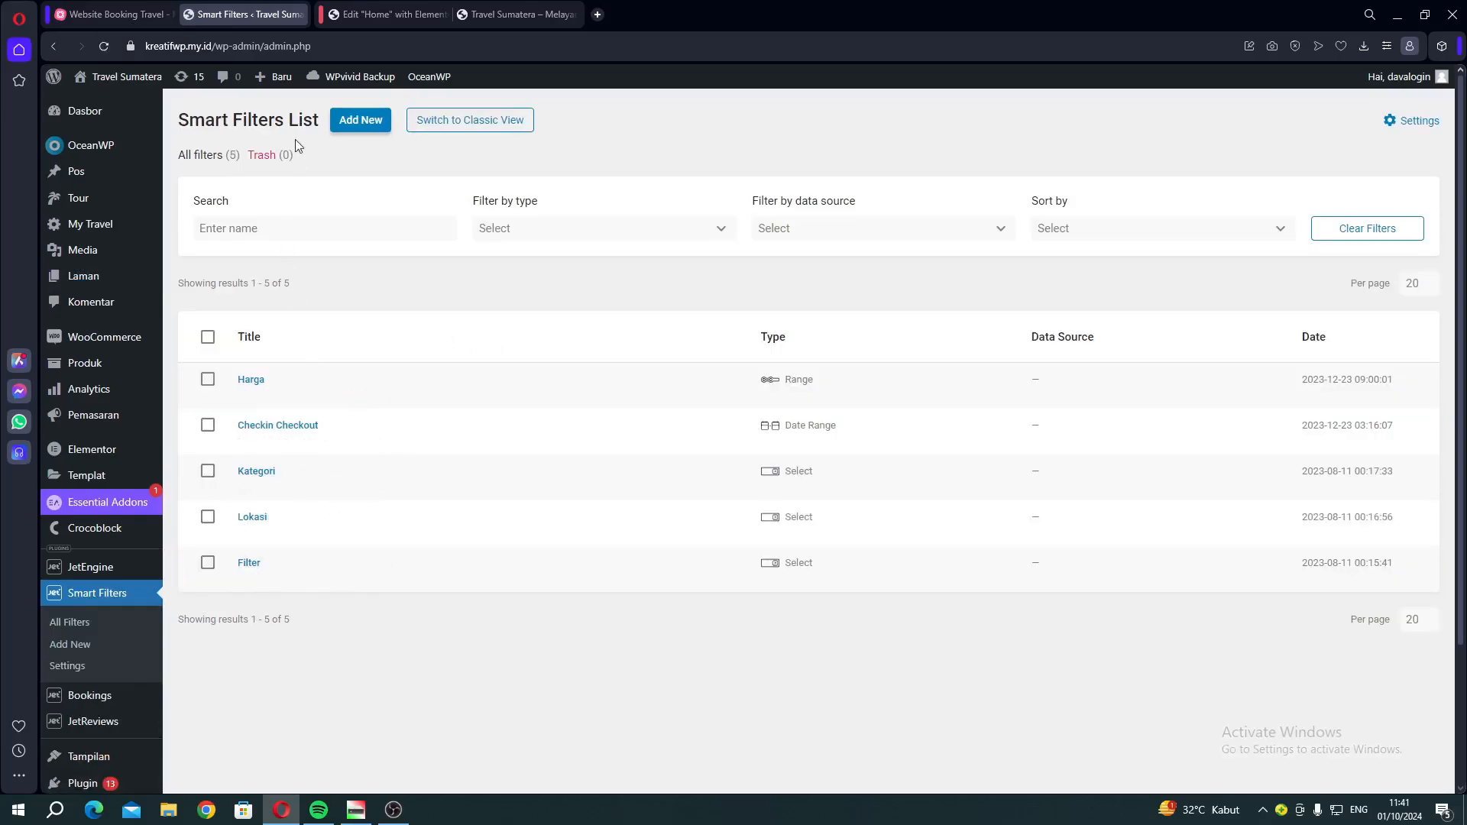
pyautogui.click(355, 18)
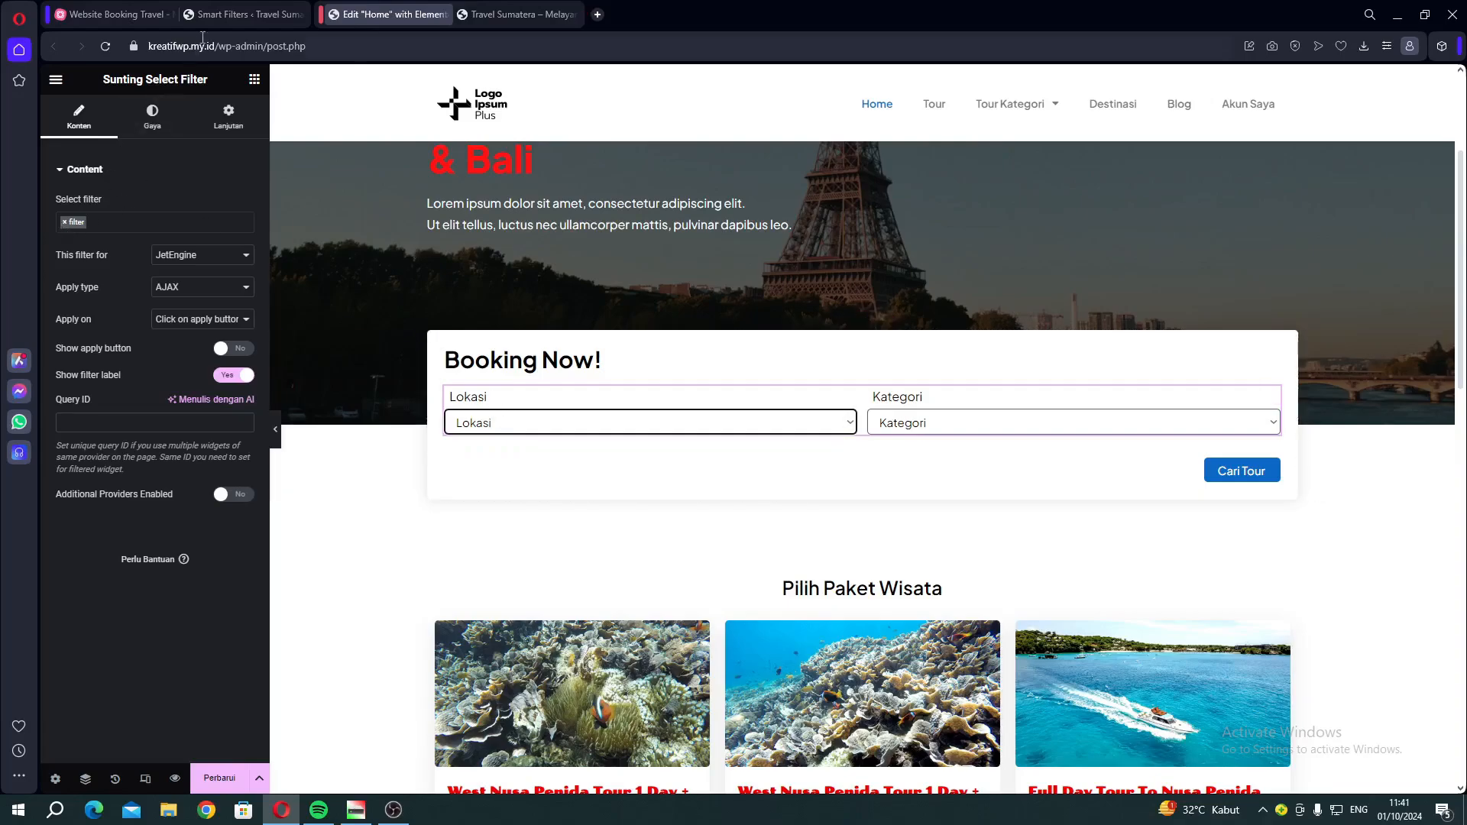
# Check the Smart Filters list in the WordPress admin and view the style settings of the Home page's select filter
pyautogui.click(226, 15)
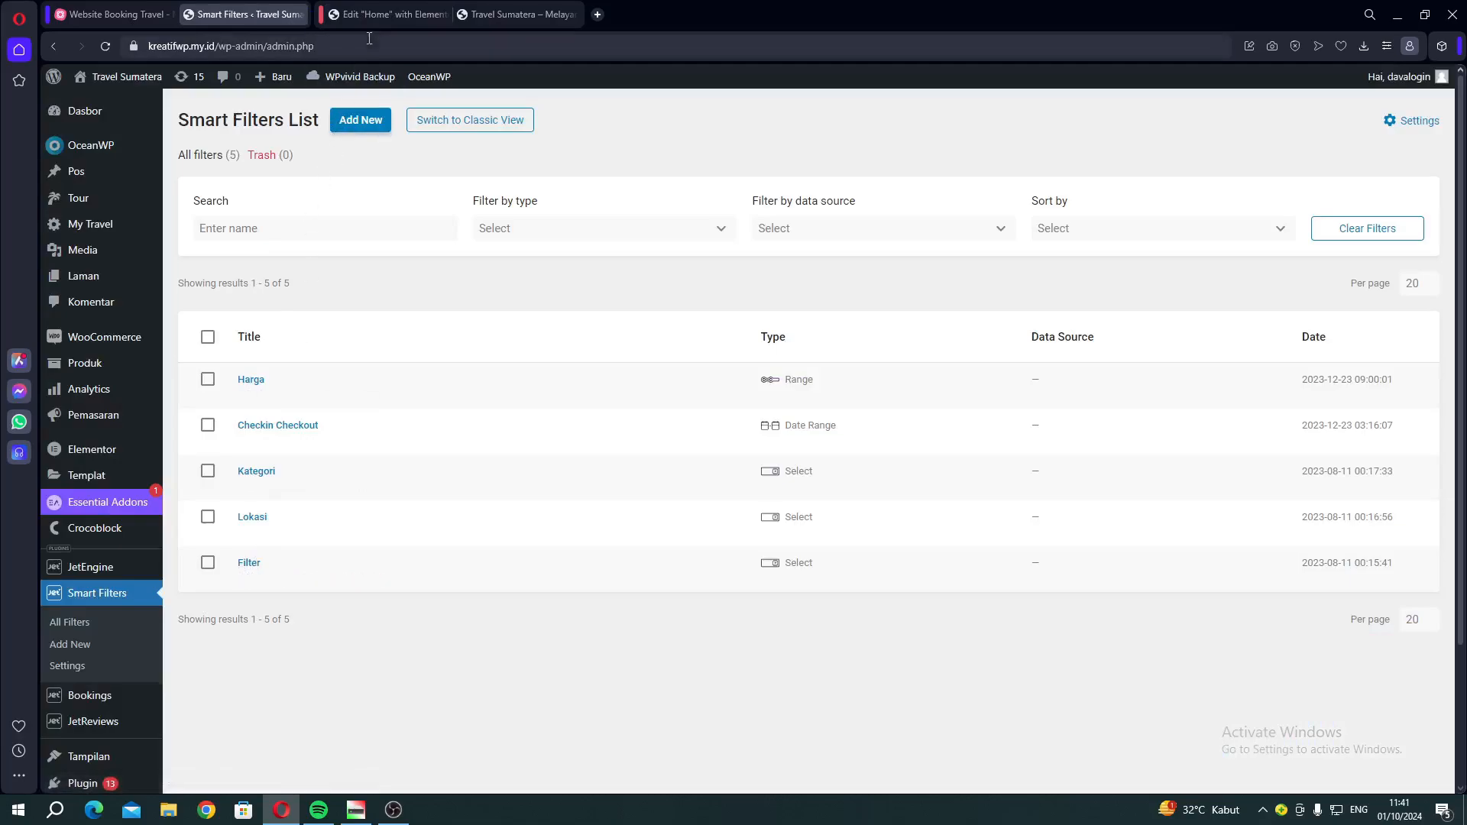
pyautogui.click(393, 14)
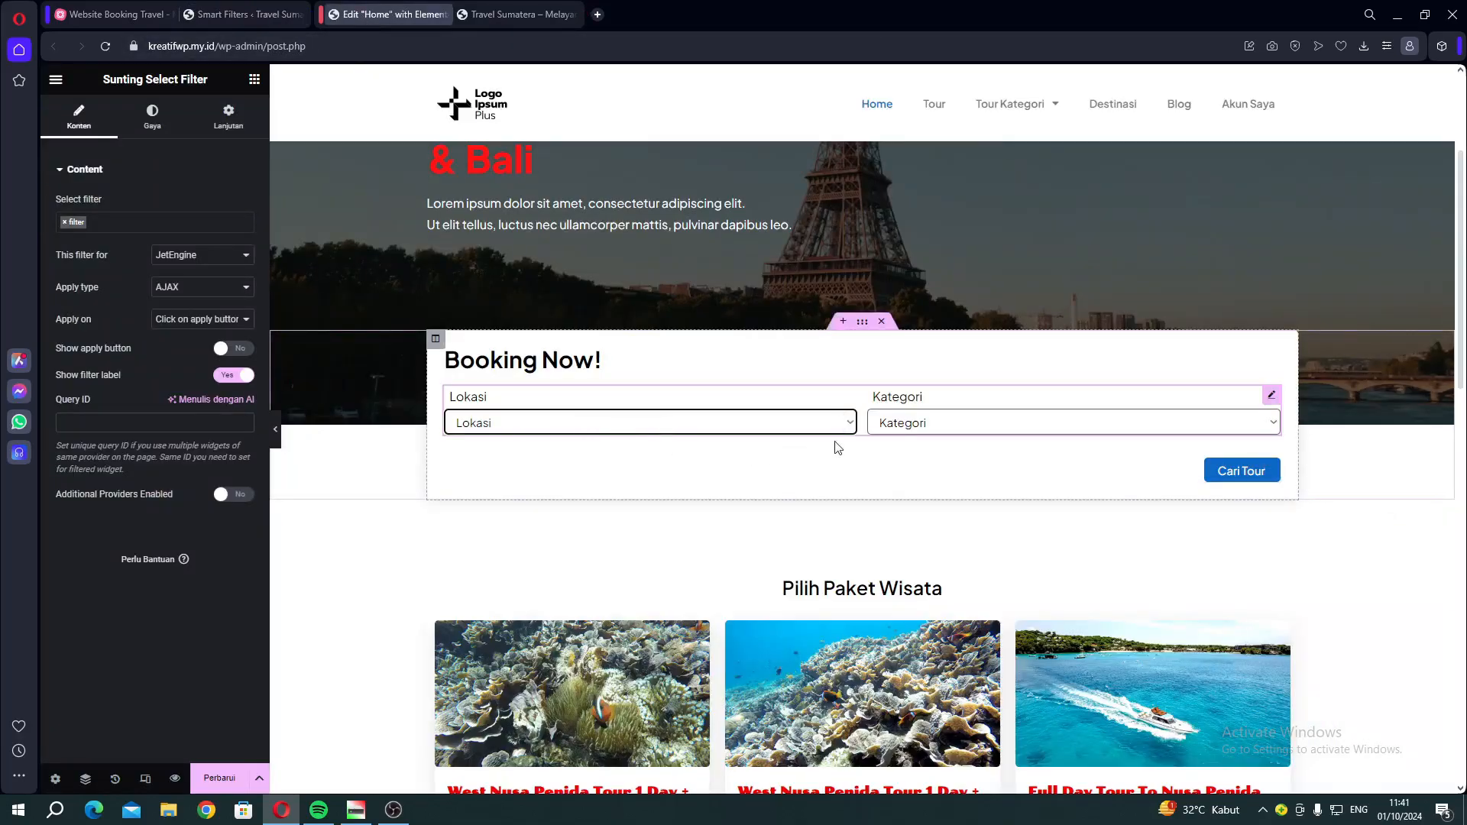
pyautogui.click(152, 124)
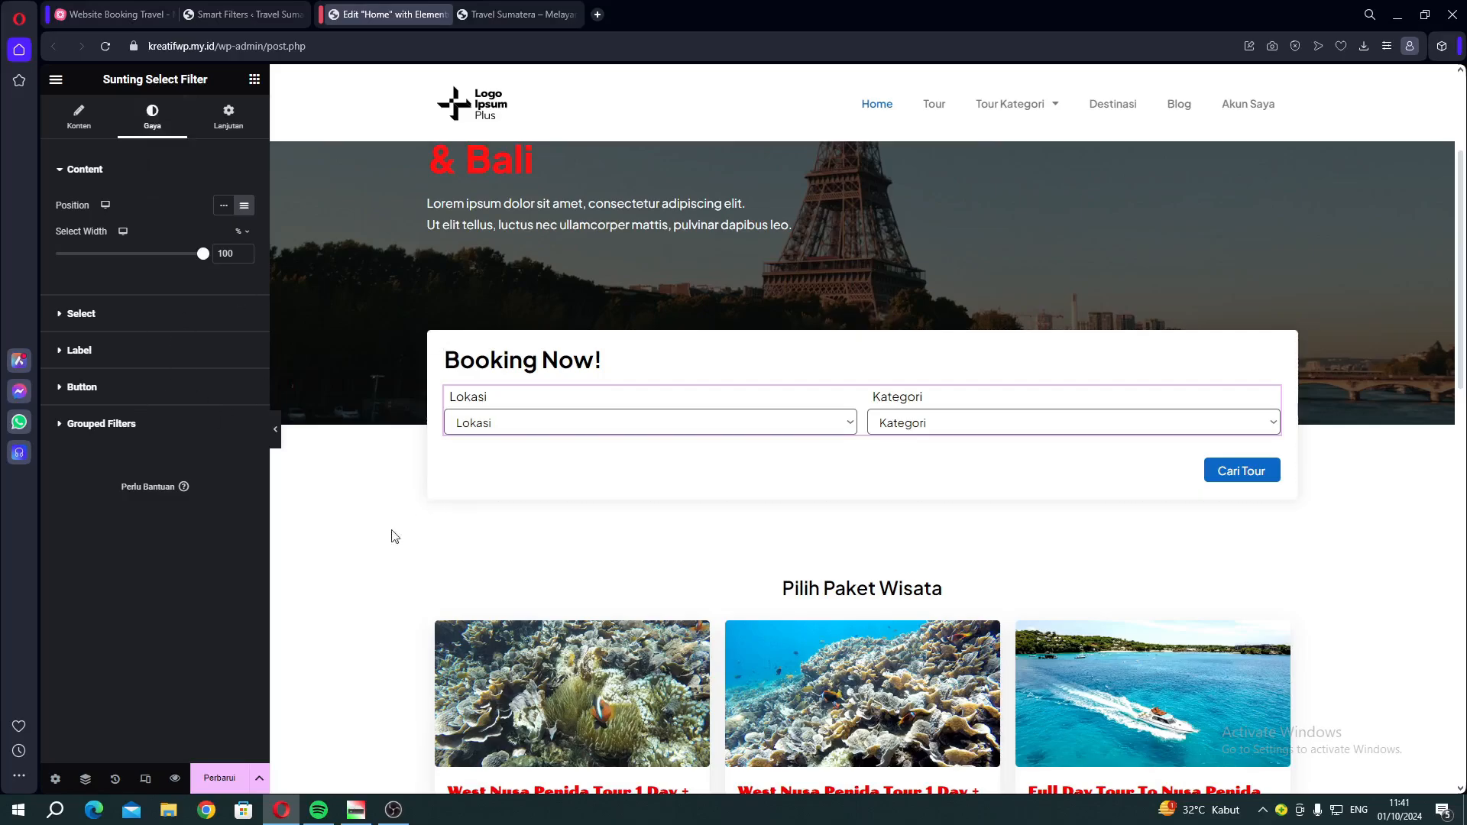
# Set the background colour of the Booking Now form's Cari Tour button to dark purple and save the Home page
pyautogui.click(1255, 474)
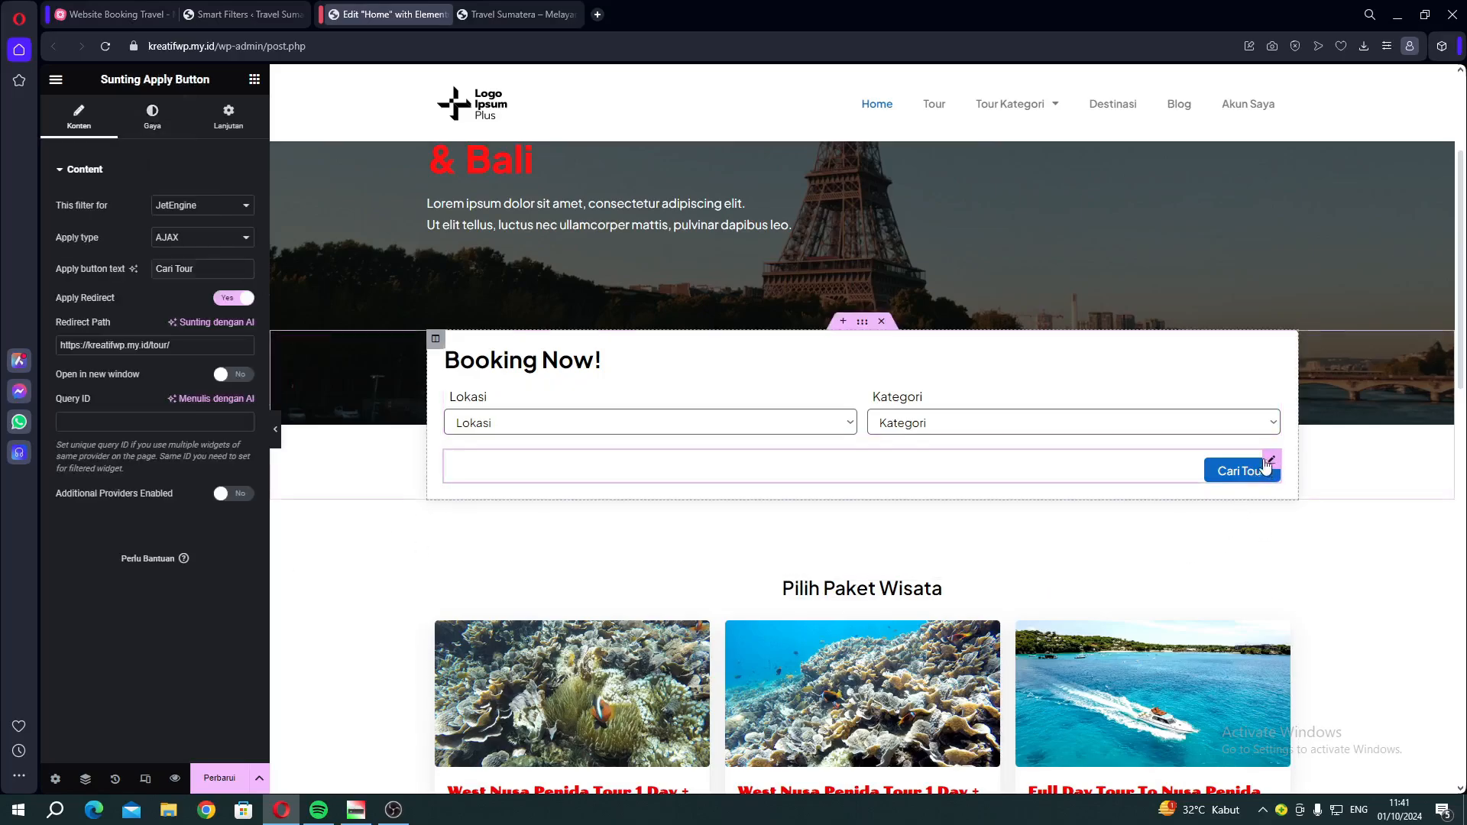
pyautogui.click(152, 114)
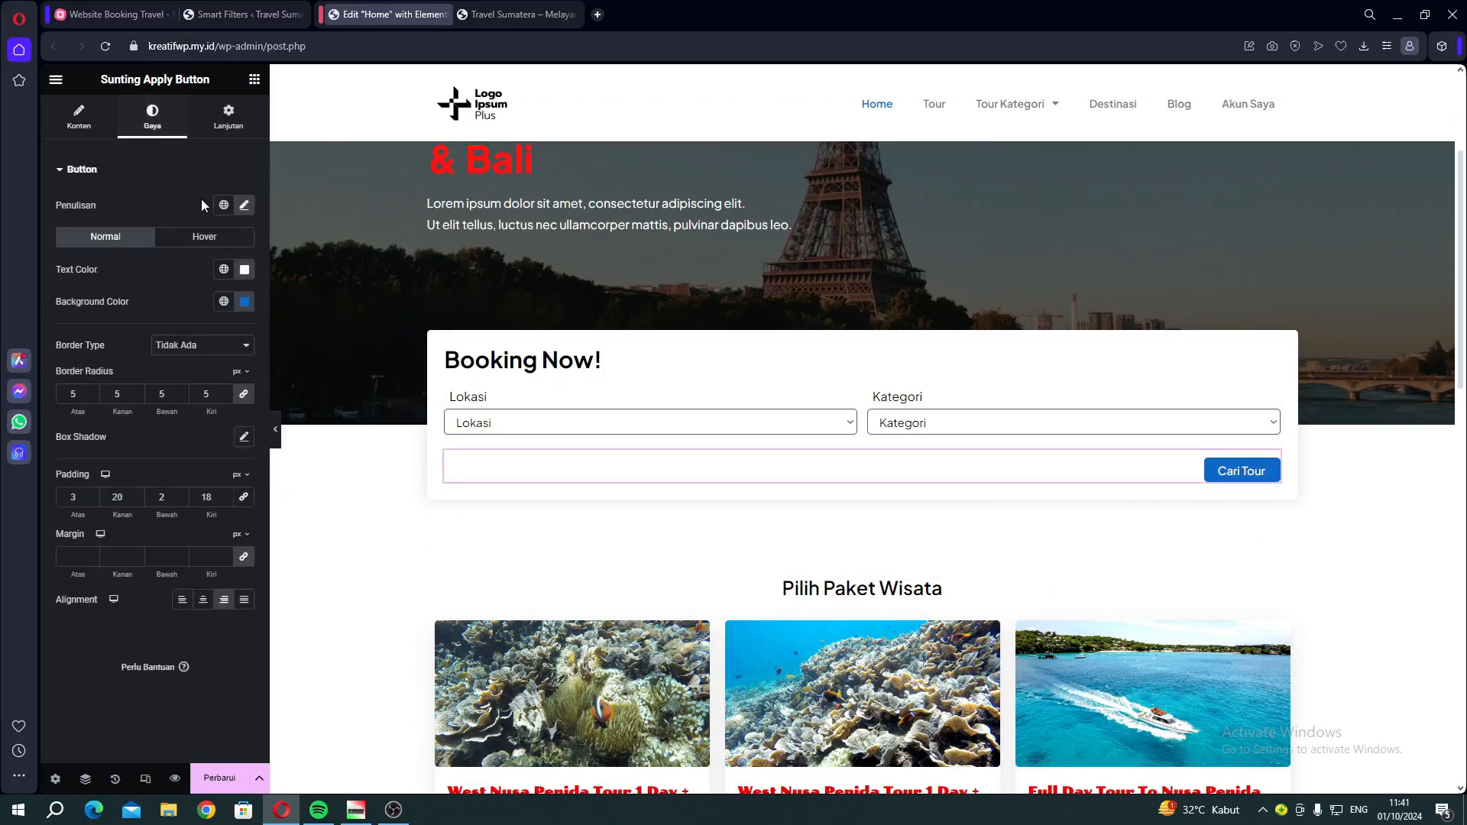
pyautogui.click(245, 302)
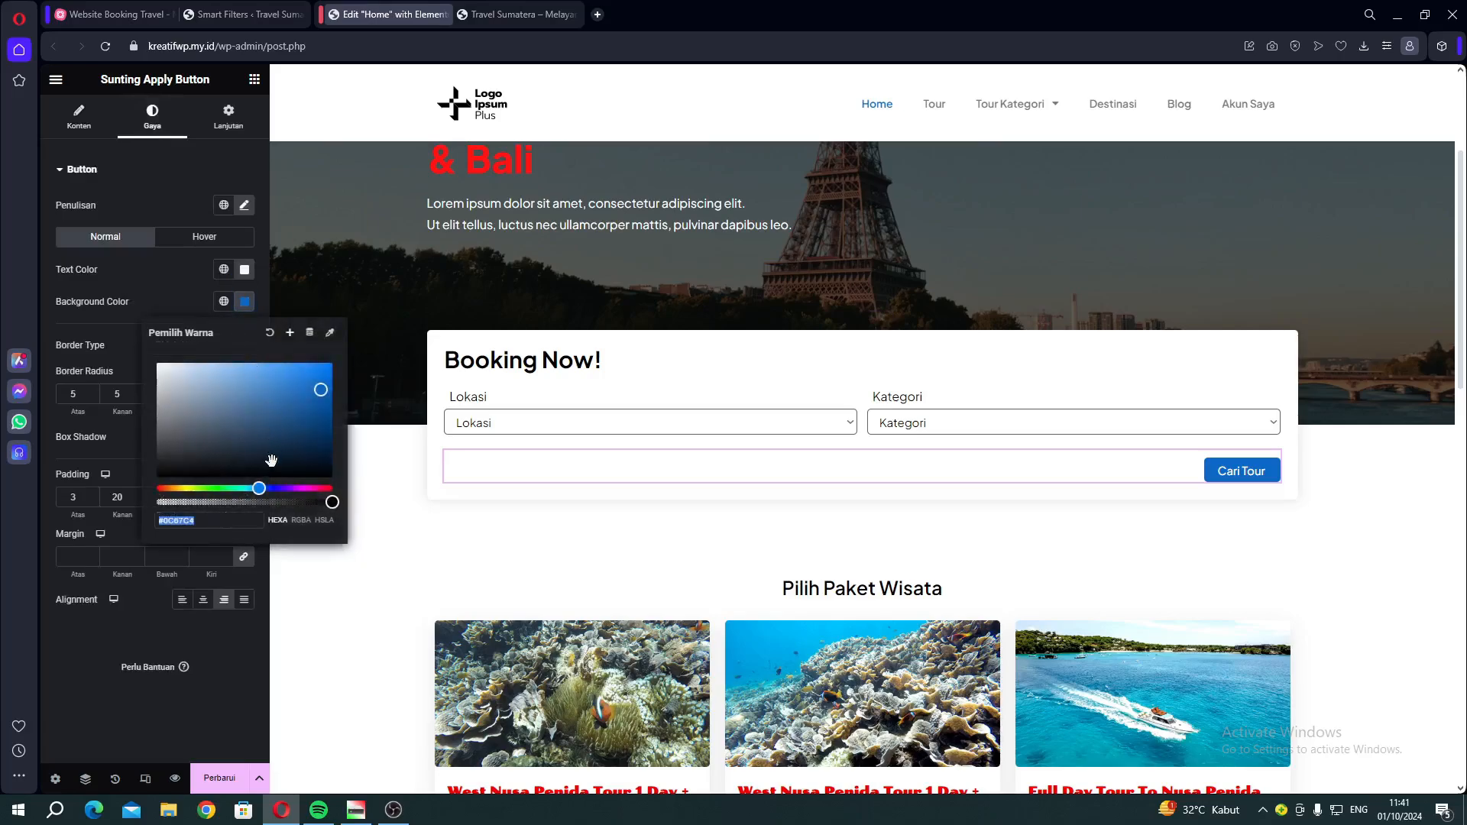
pyautogui.moveTo(274, 488); pyautogui.dragTo(320, 487)
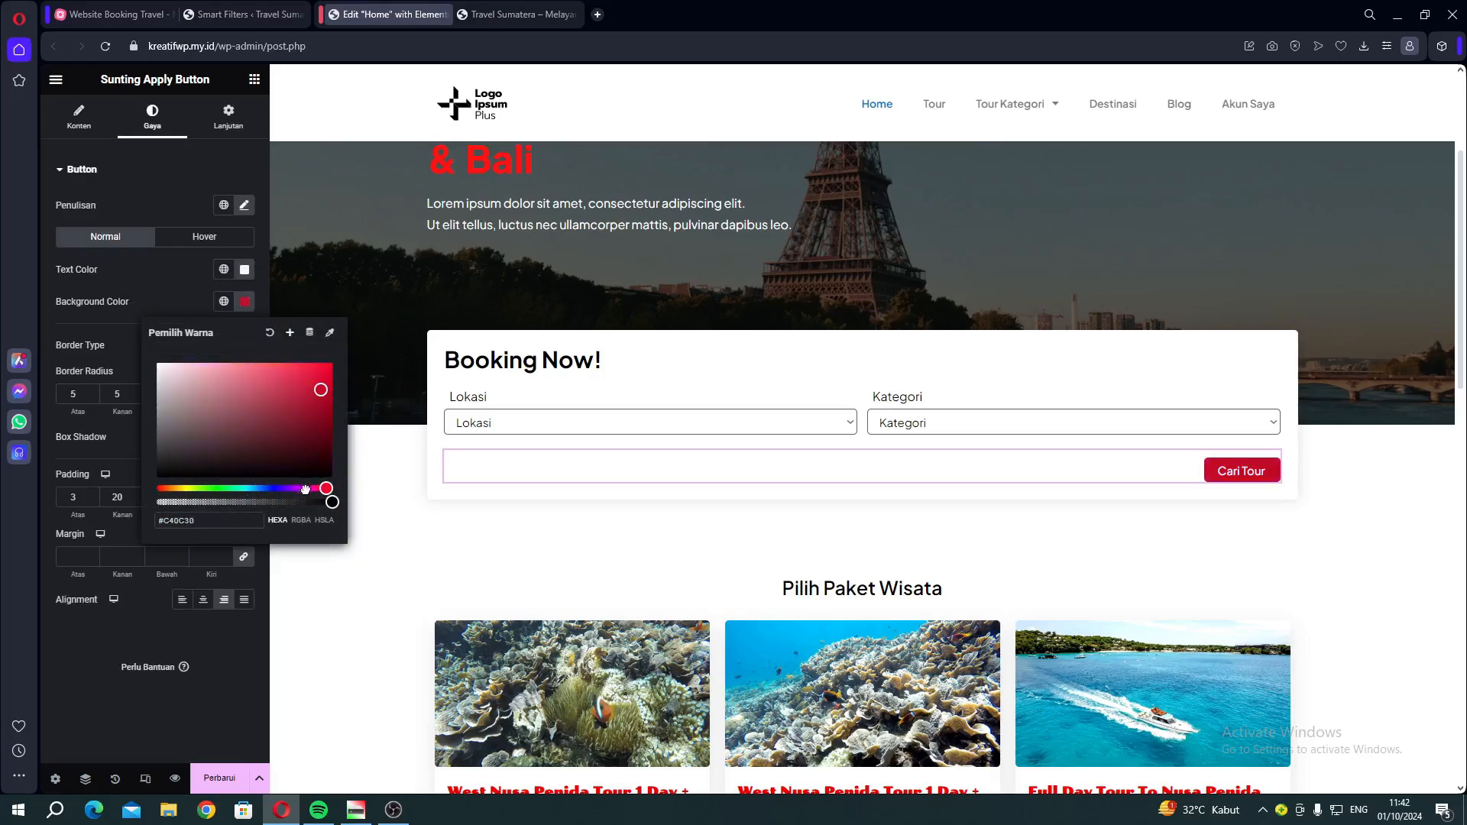
pyautogui.click(306, 488)
pyautogui.click(306, 460)
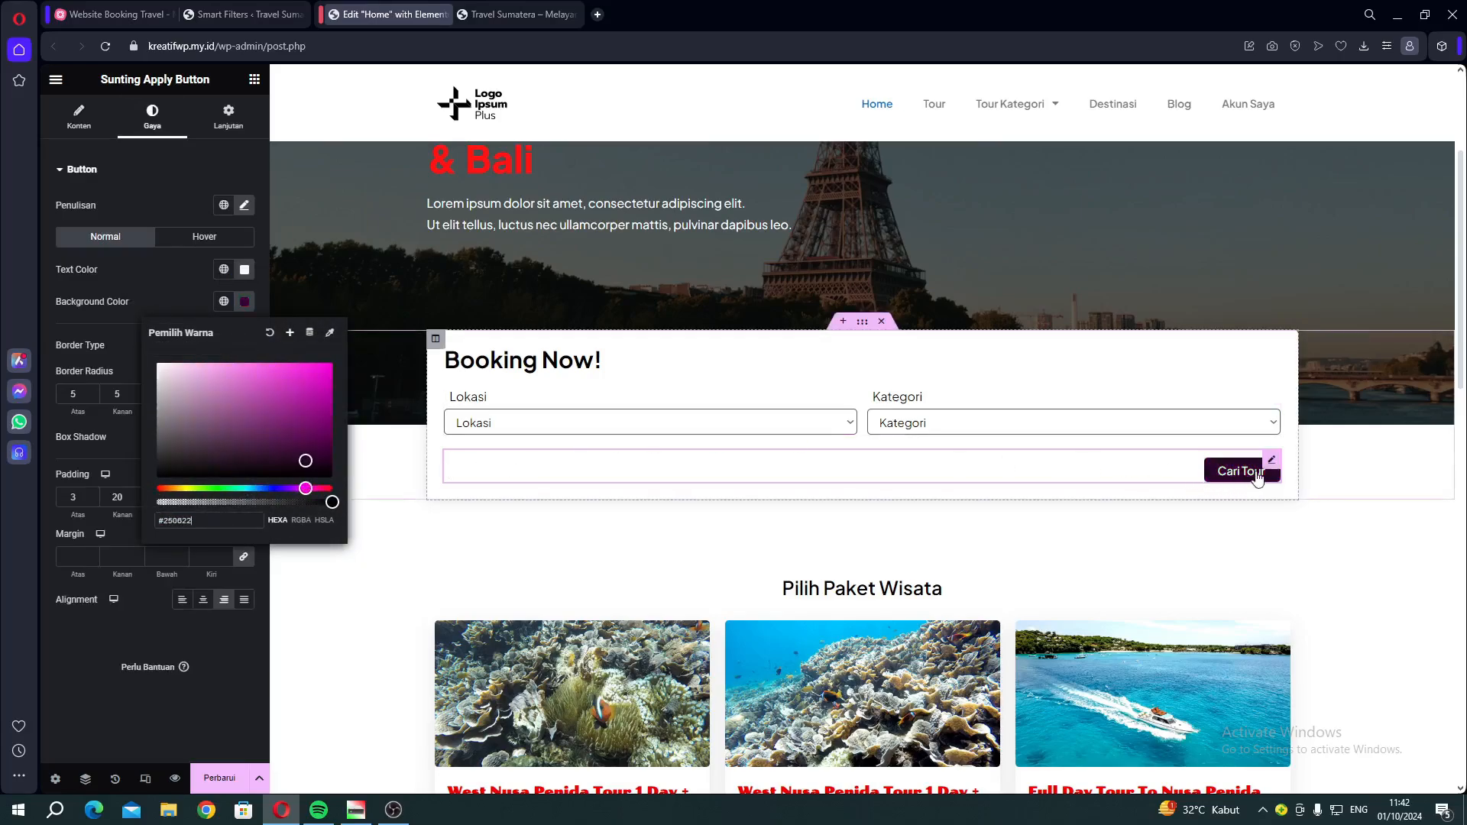
pyautogui.click(180, 306)
pyautogui.scroll(-6, 723, 494)
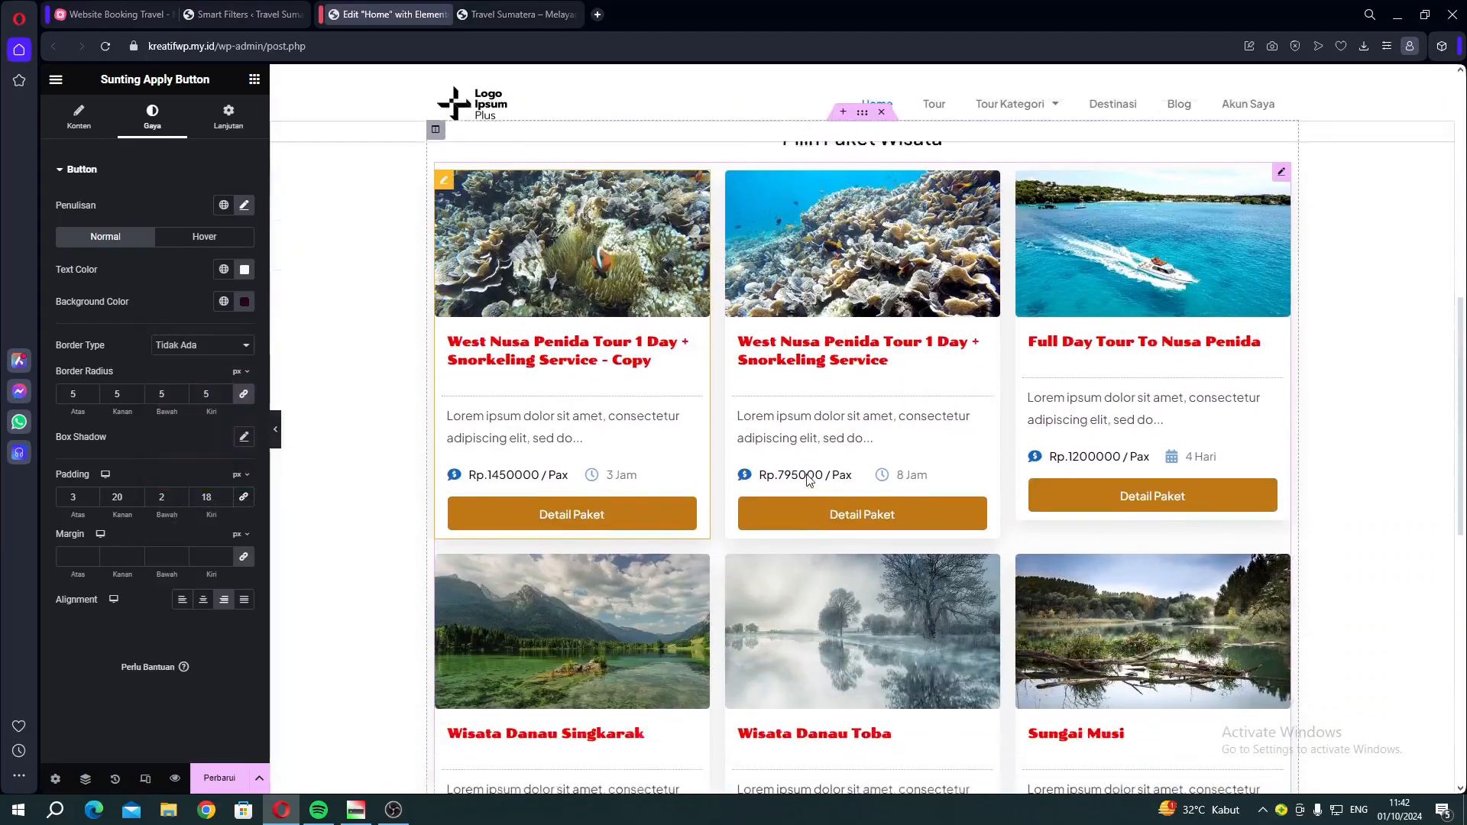
pyautogui.scroll(-7, 808, 479)
pyautogui.scroll(4, 858, 435)
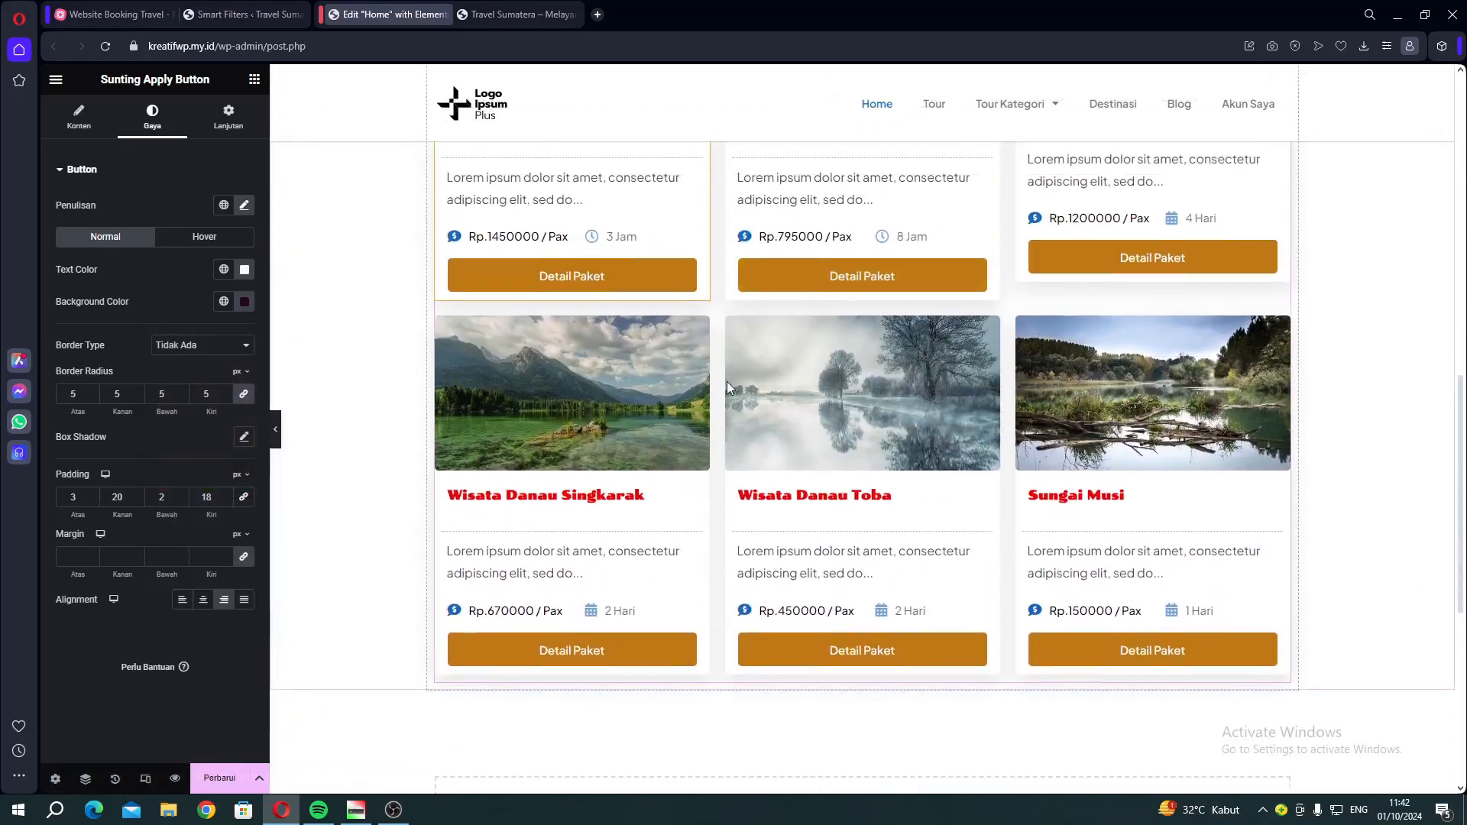
pyautogui.scroll(3, 727, 382)
pyautogui.hotkey('ctrl', 's')
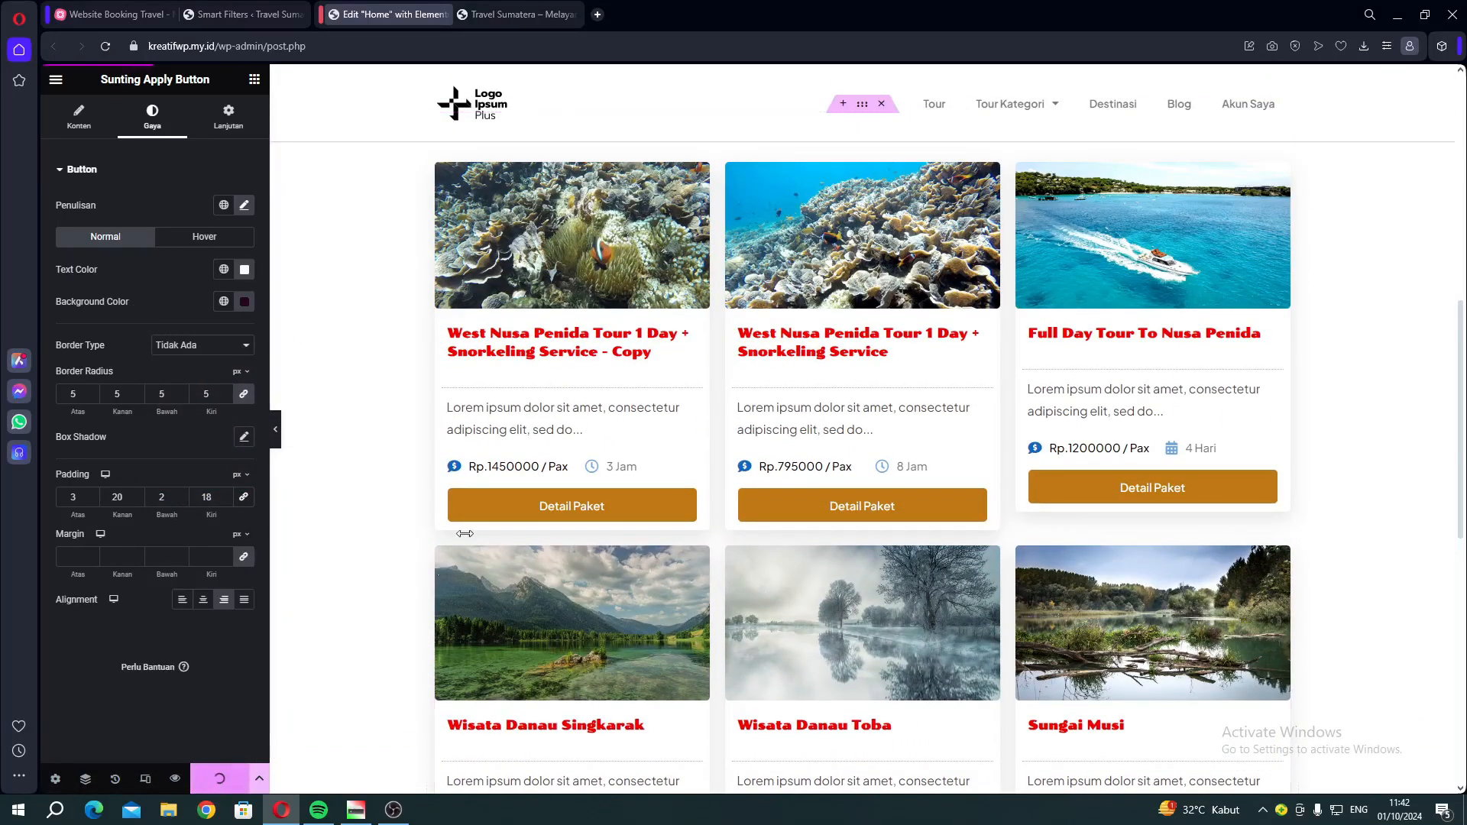
# Reload the live Home page and review the hero, the booking form and the tour package cards
pyautogui.scroll(9, 464, 533)
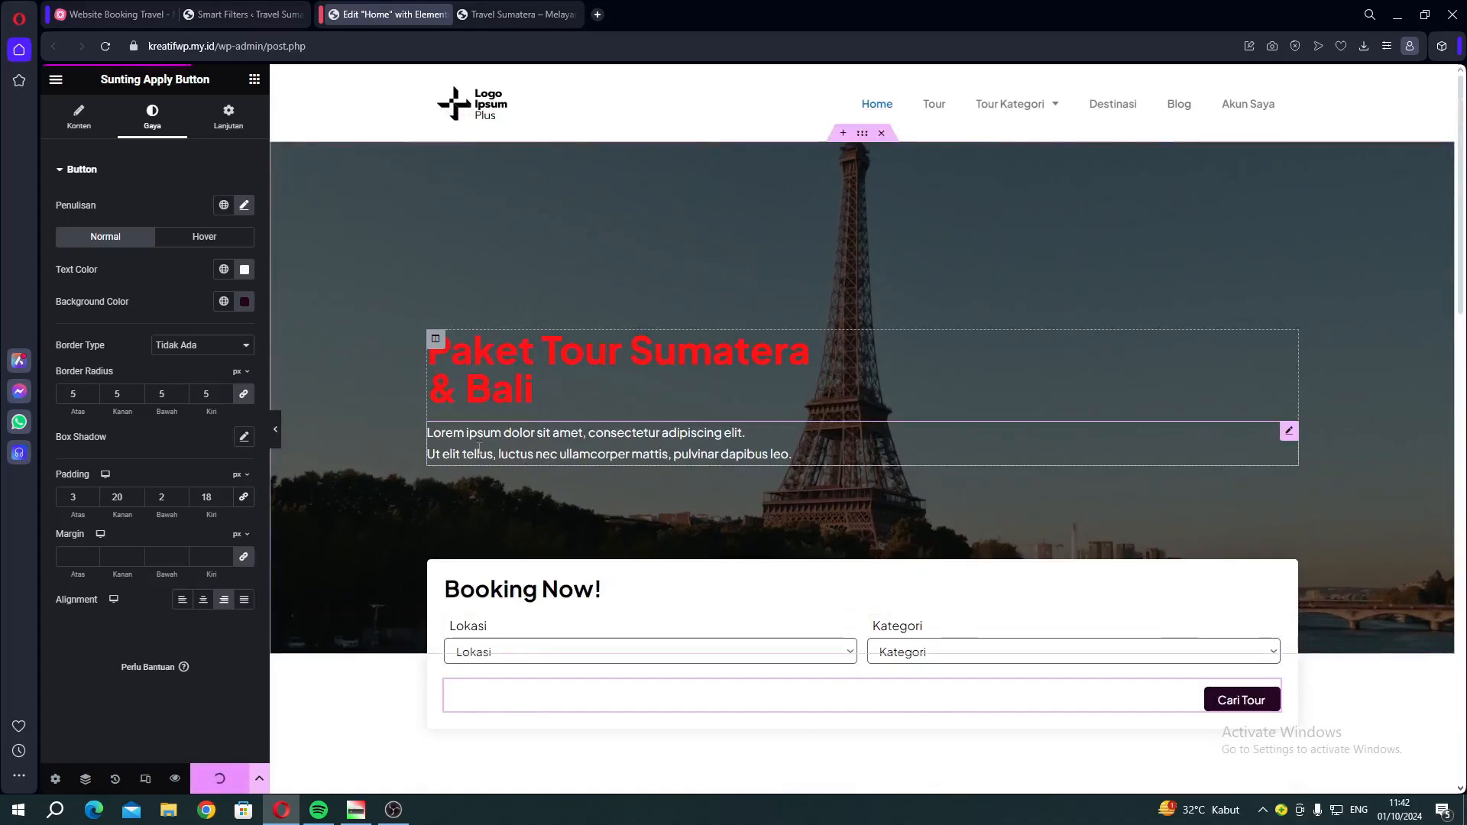
pyautogui.click(487, 15)
pyautogui.click(762, 131)
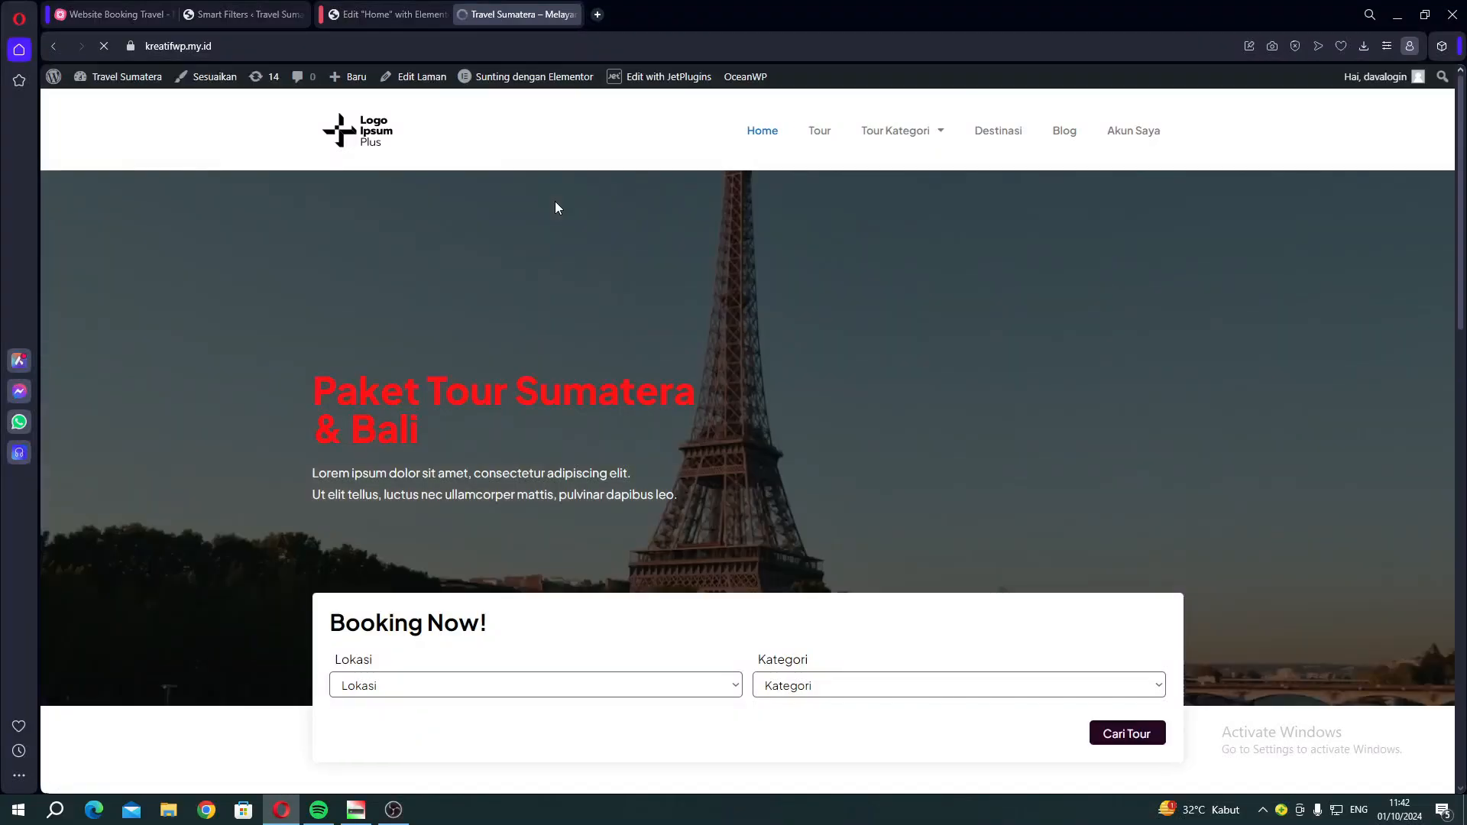
pyautogui.scroll(-10, 557, 233)
pyautogui.scroll(7, 560, 239)
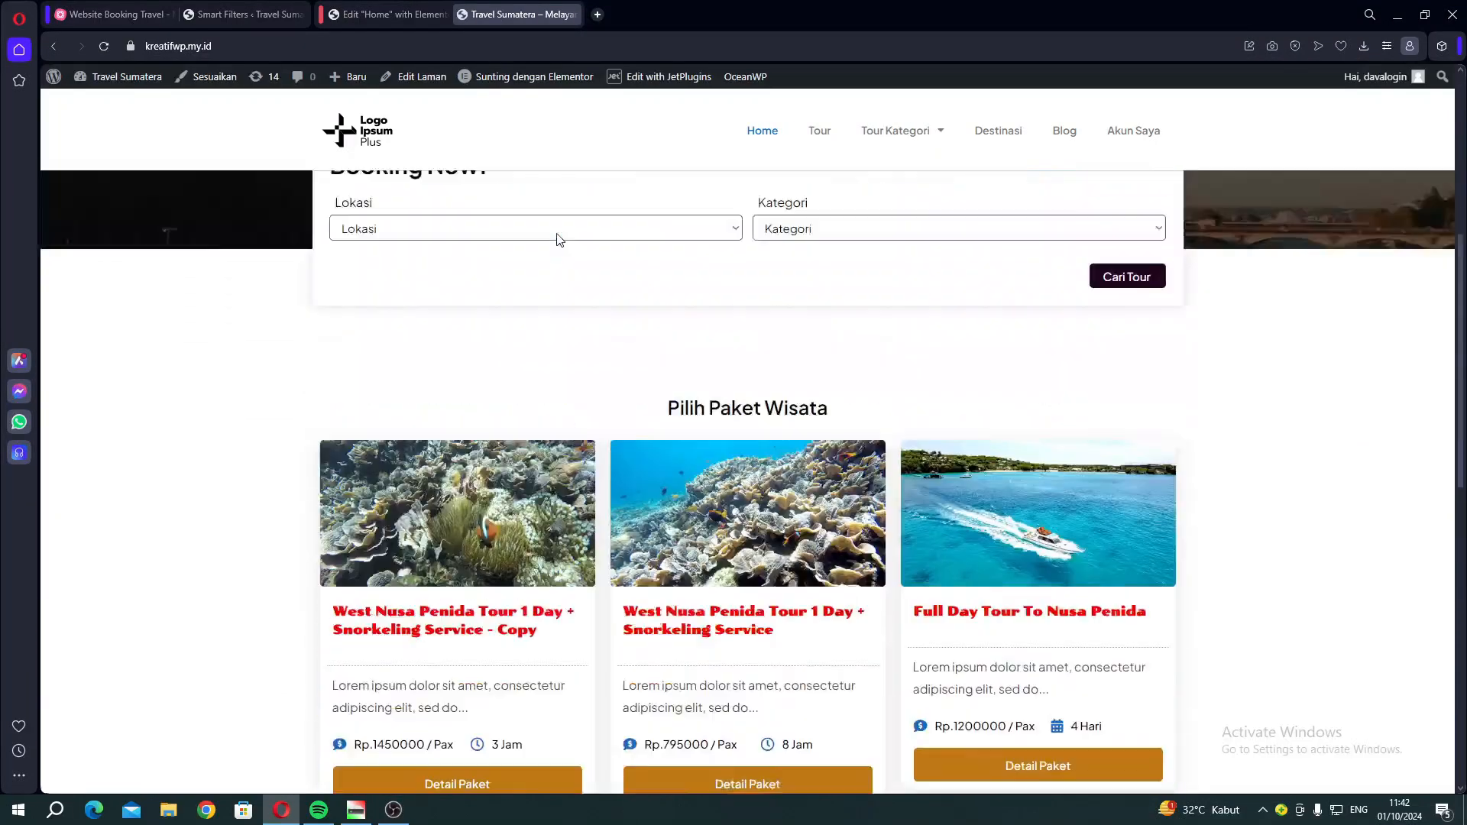
pyautogui.scroll(5, 558, 239)
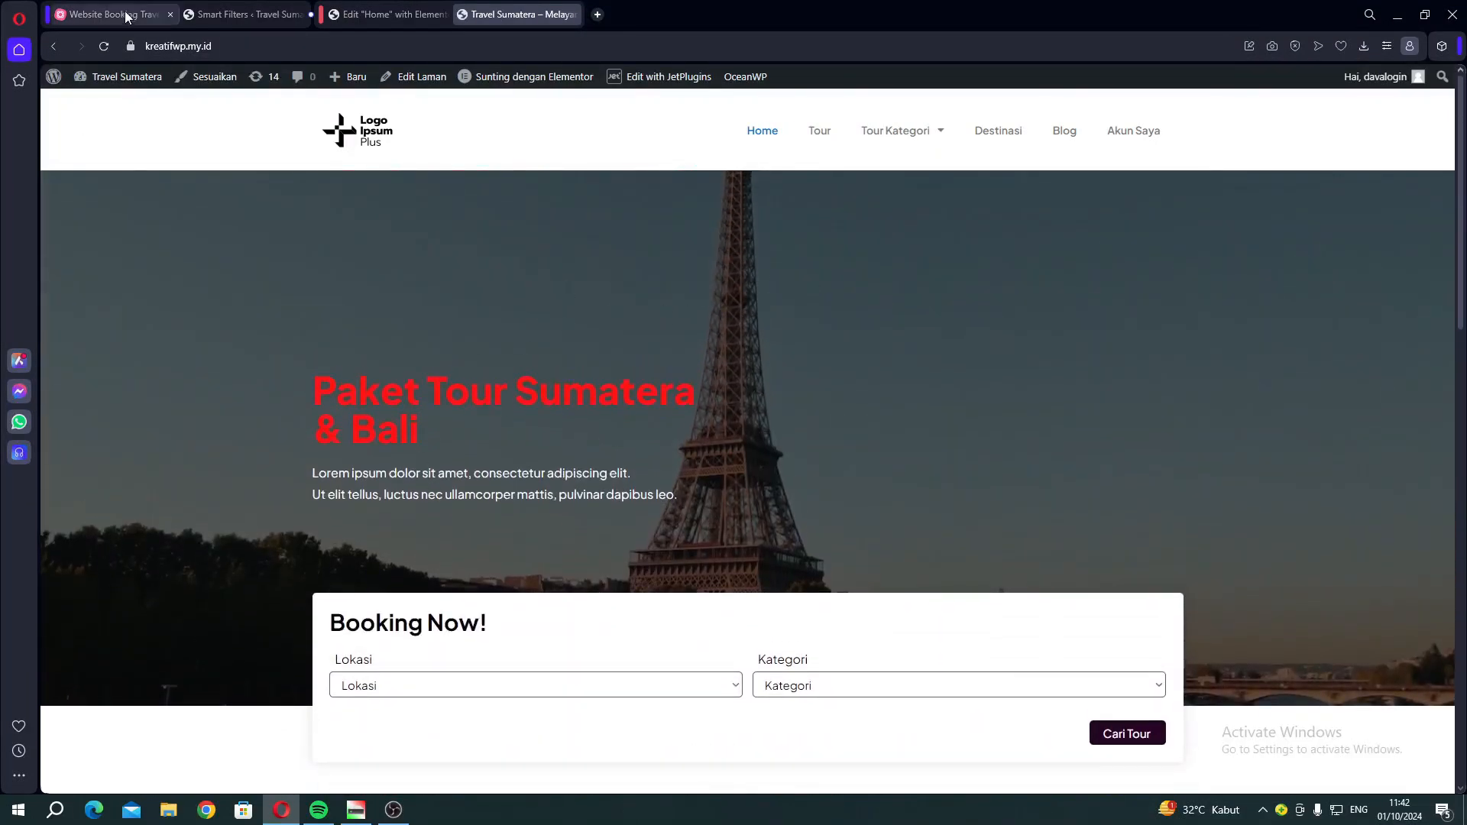
# Switch to the MindMeister outline and select the topic "Cara Edit Header & Footer Website"
pyautogui.click(115, 13)
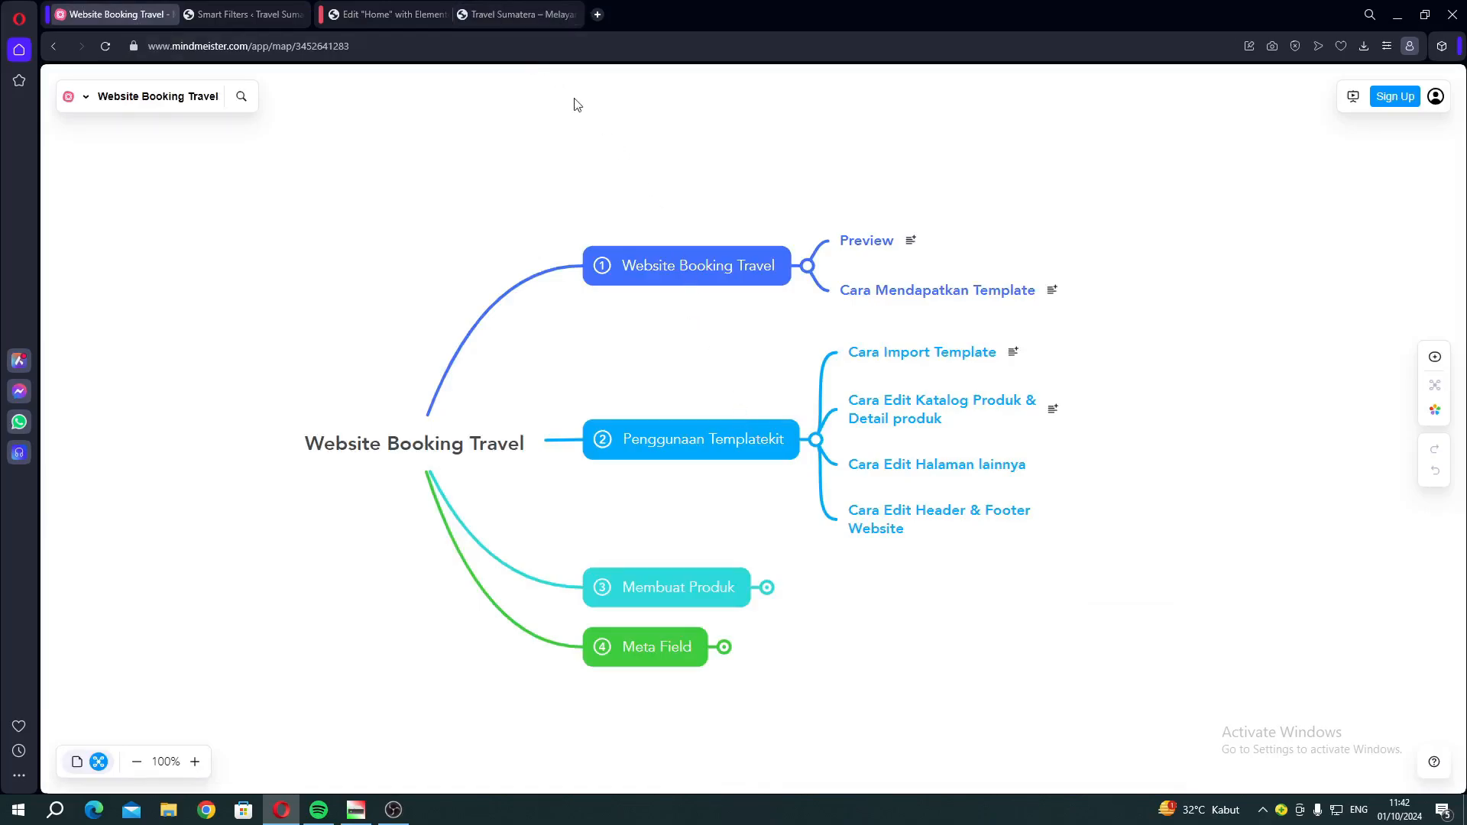
pyautogui.click(851, 512)
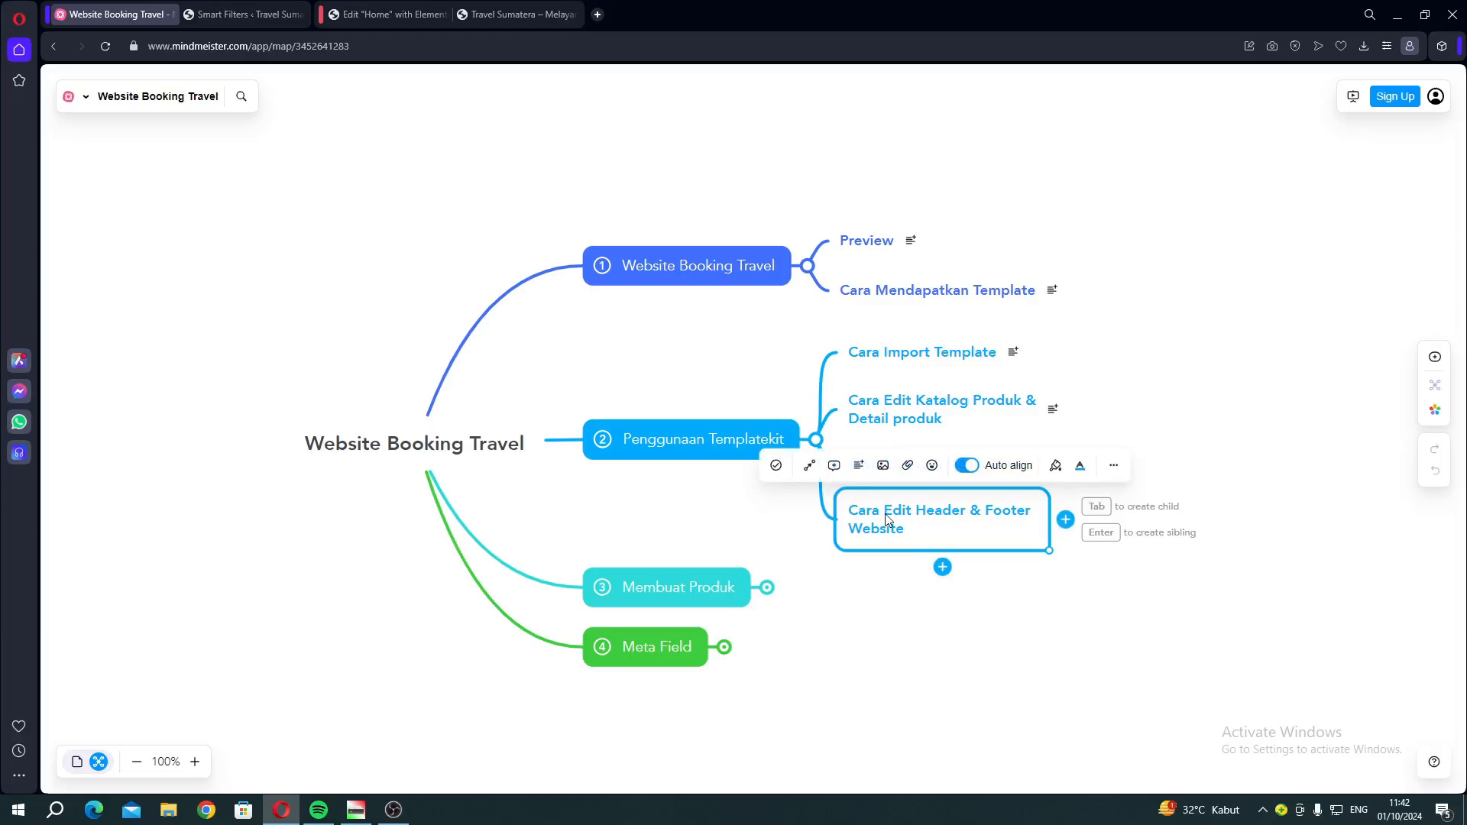
# Review the live site's footer and open the Footer Website template in Elementor in a new tab beside the Home editor
pyautogui.click(511, 20)
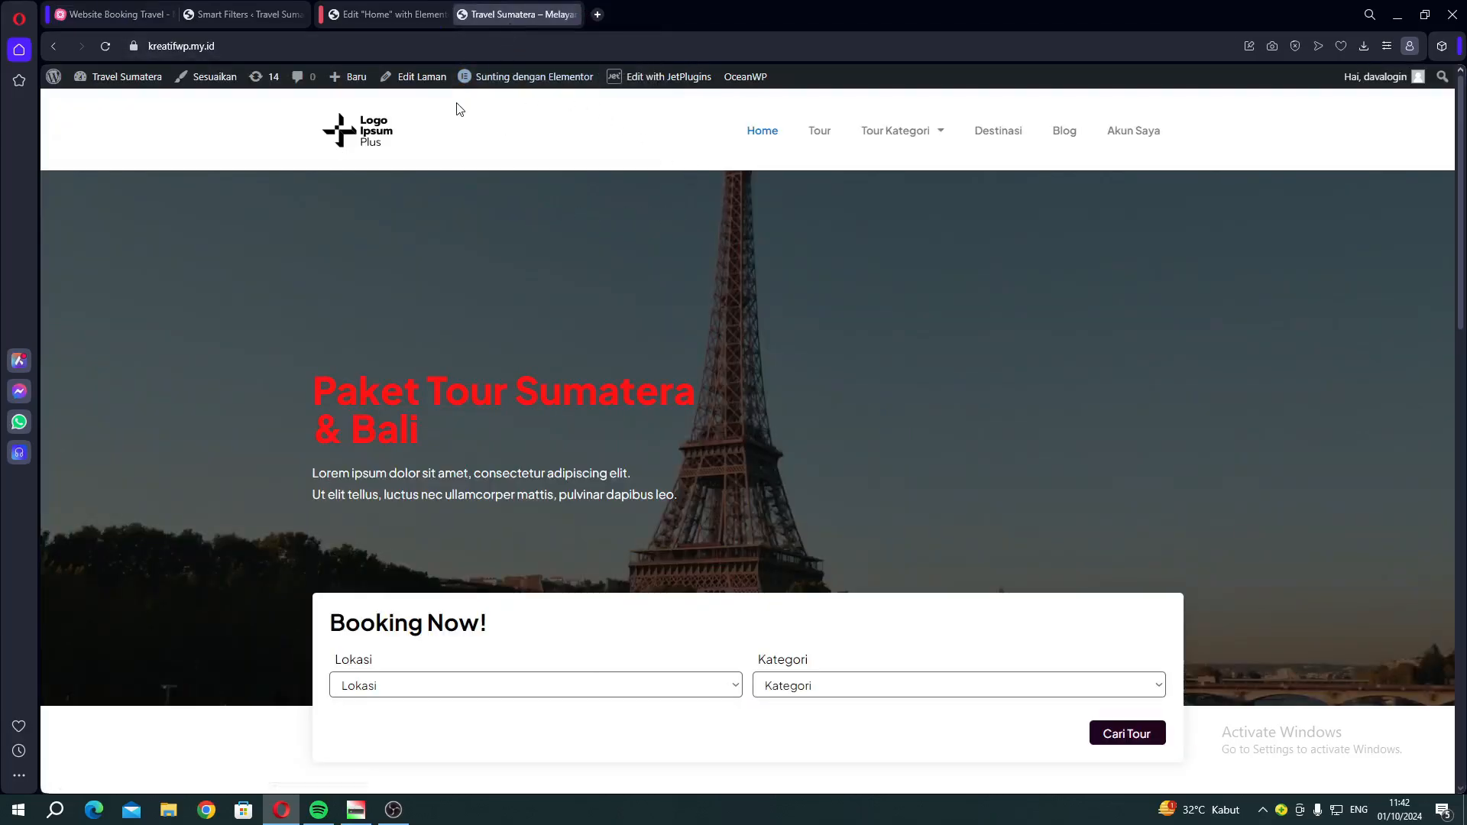
pyautogui.moveTo(475, 90)
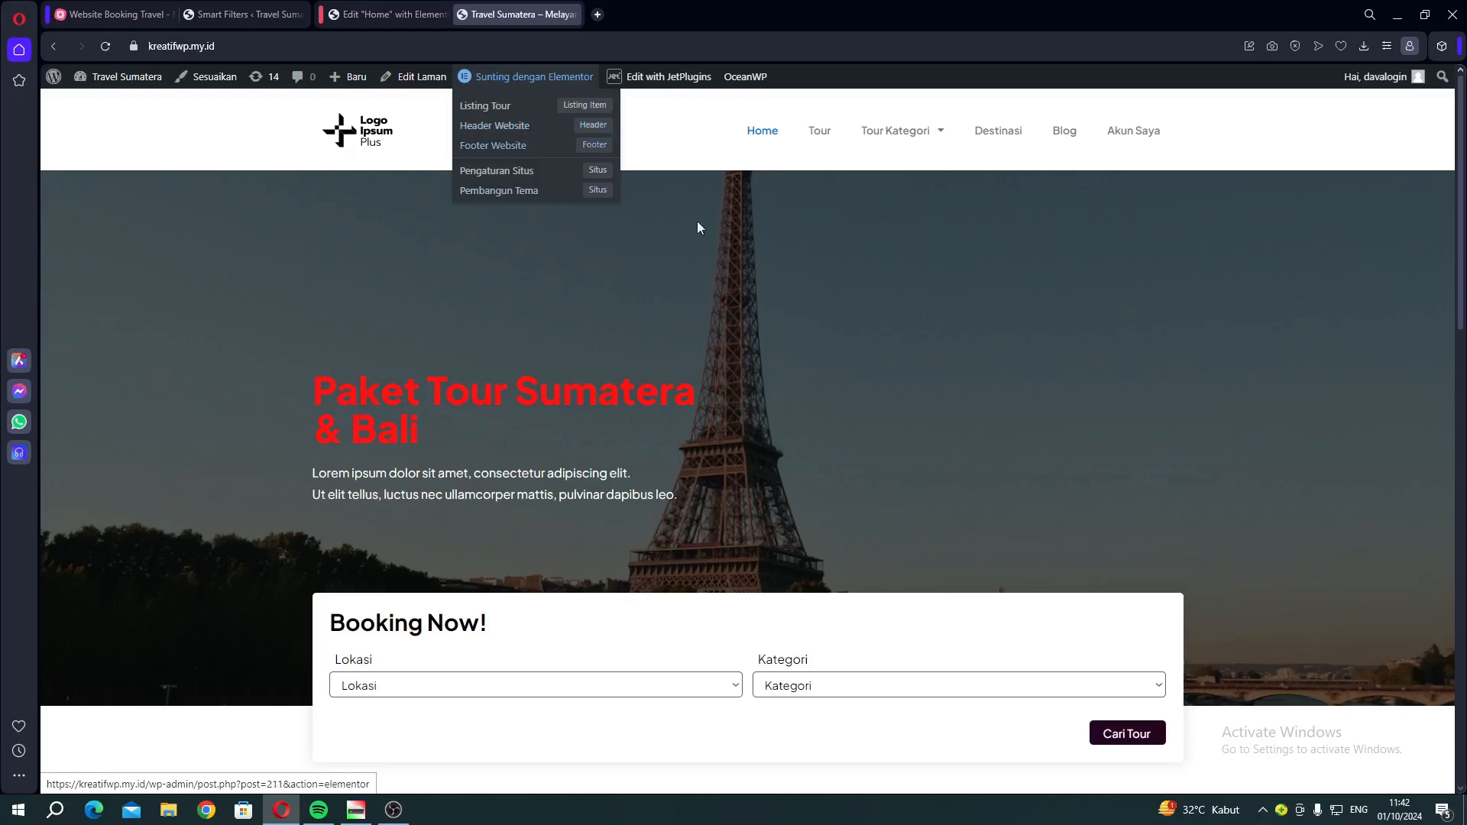
pyautogui.scroll(-15, 787, 288)
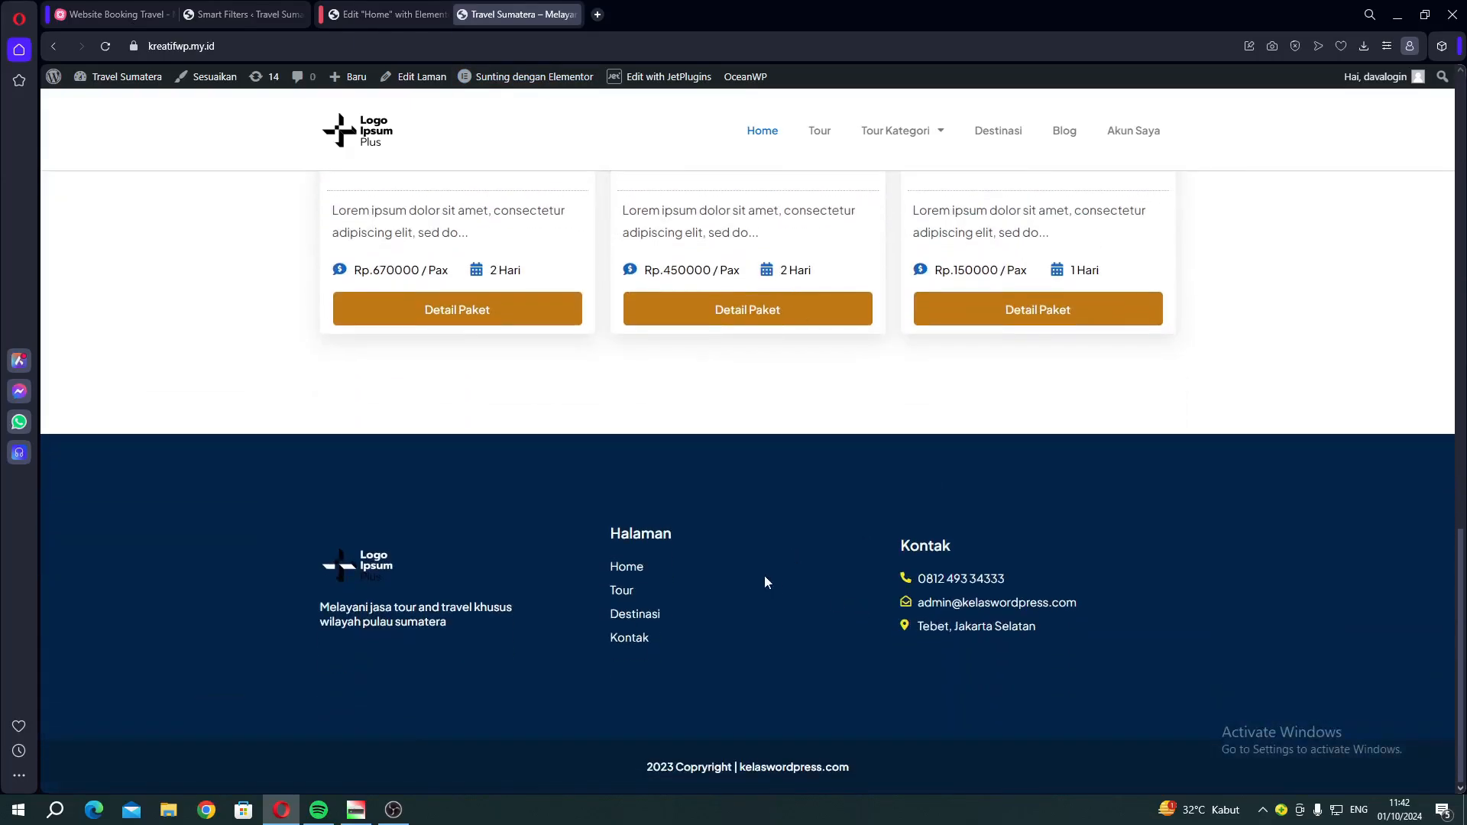
pyautogui.scroll(15, 766, 583)
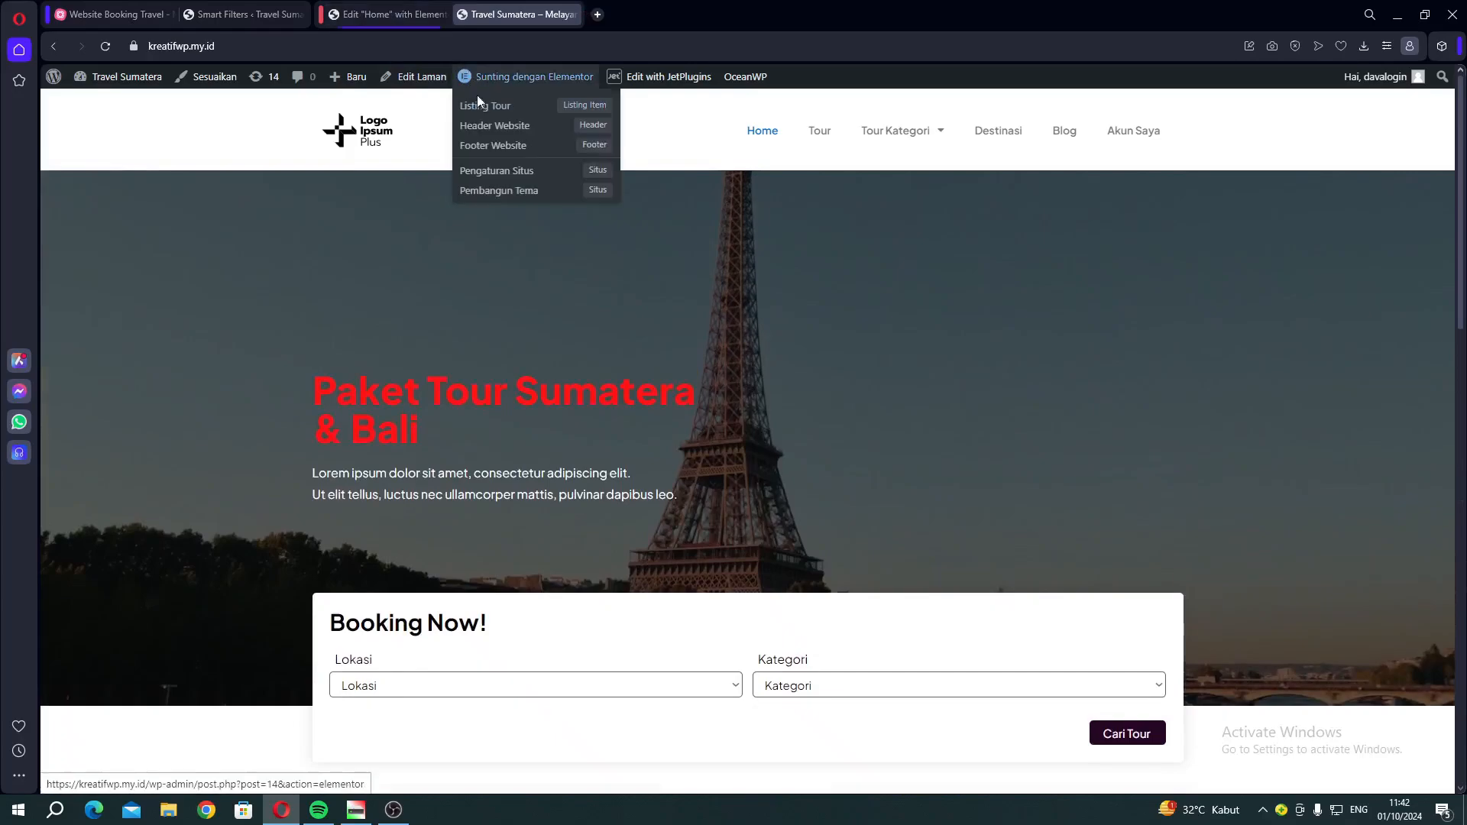
pyautogui.rightClick(508, 147)
pyautogui.click(510, 152)
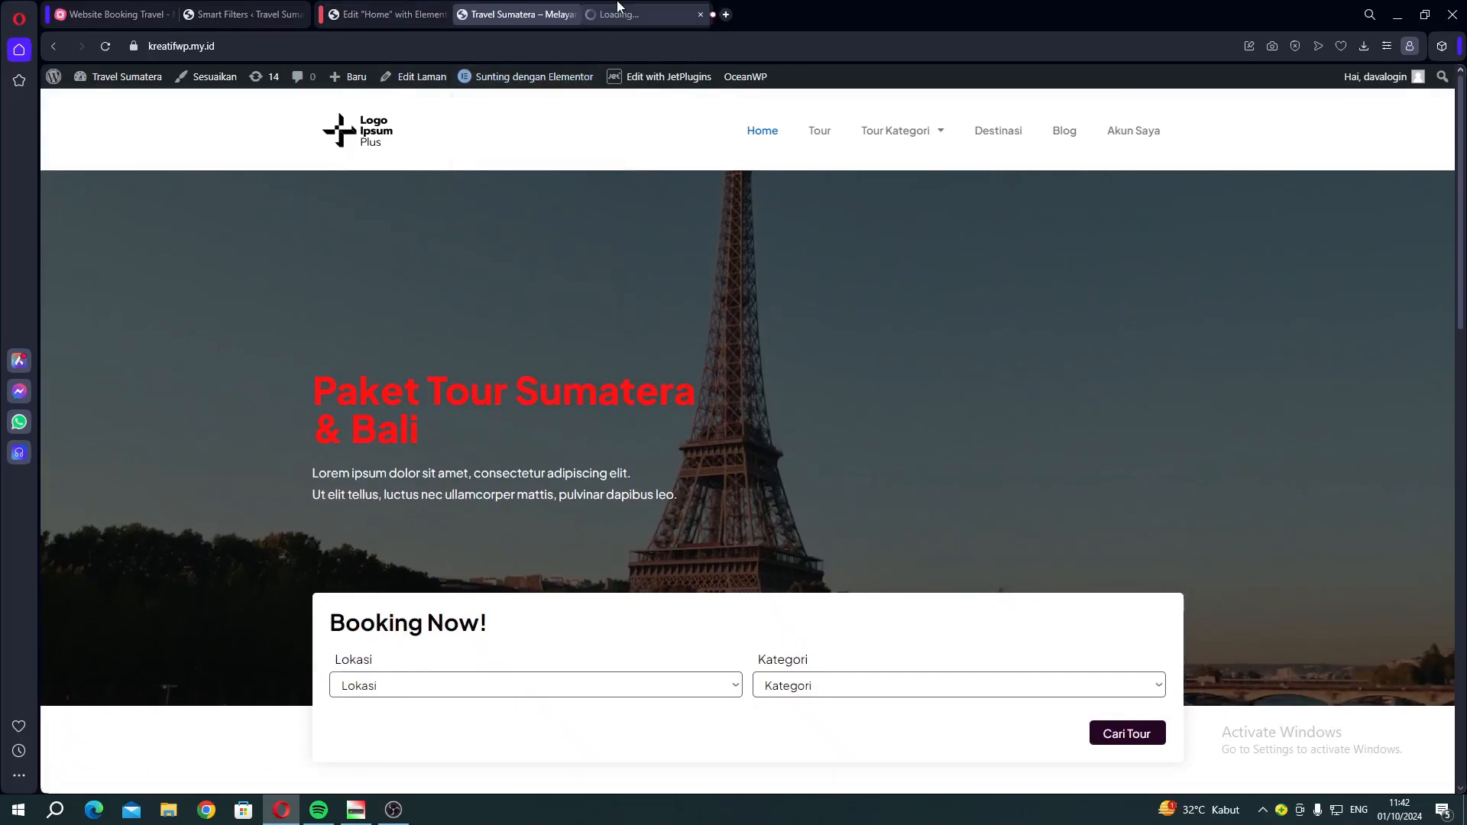
pyautogui.moveTo(619, 6); pyautogui.dragTo(498, 11)
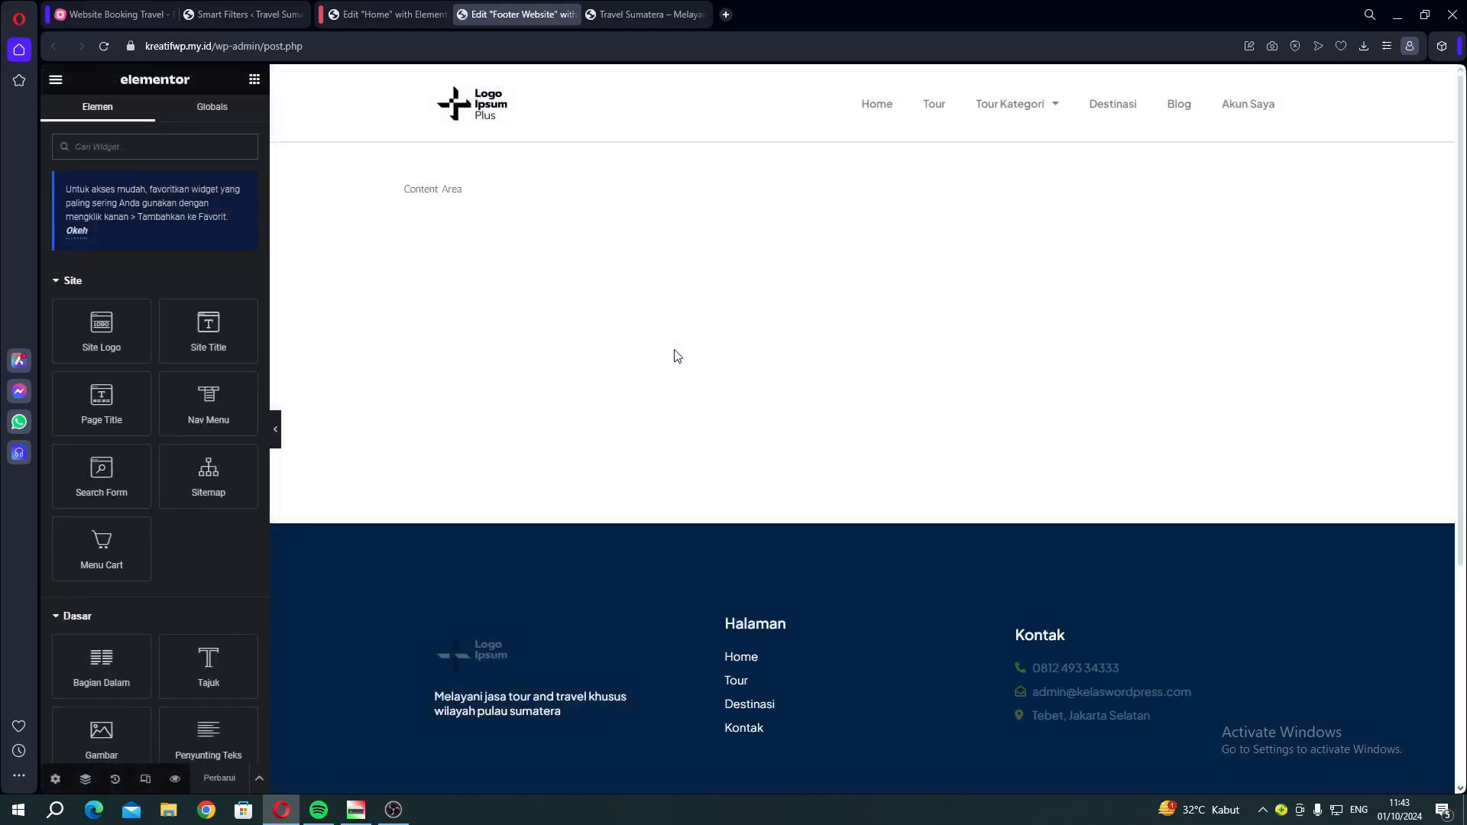
# Set the background colour of the footer's main section to purple (#9461B9) and update the Footer Website template
pyautogui.moveTo(873, 531)
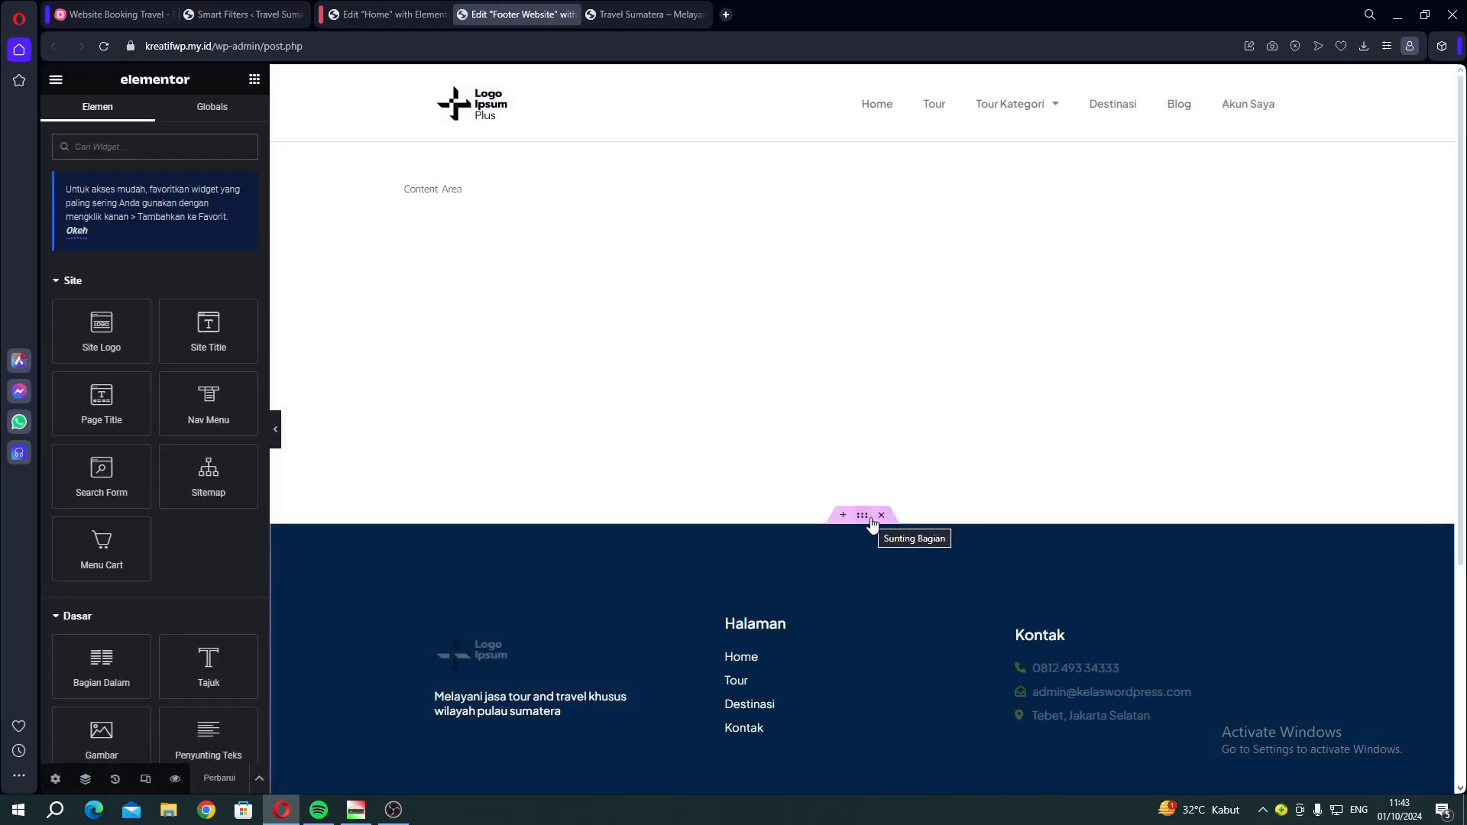
pyautogui.click(864, 517)
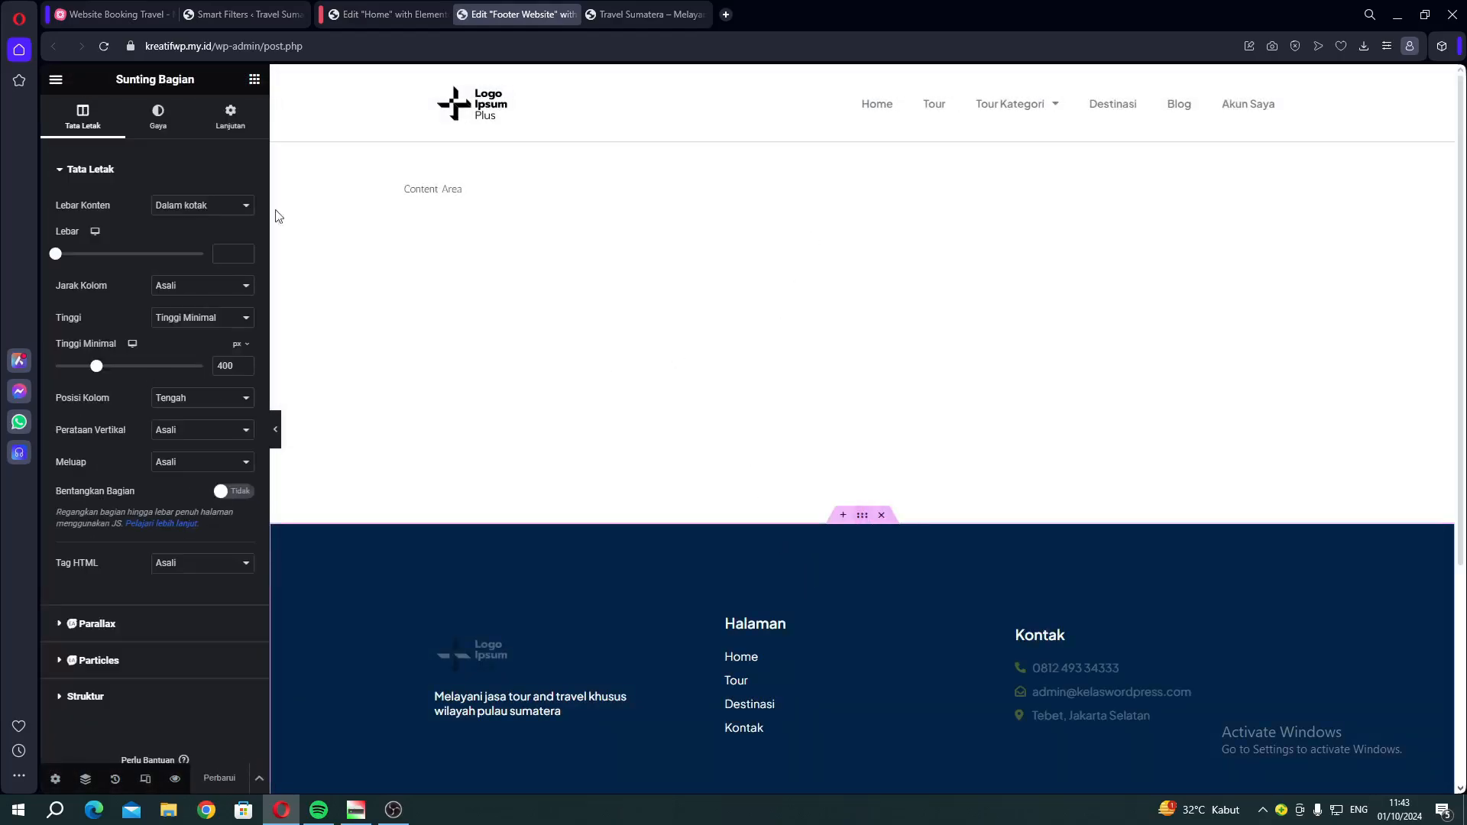
pyautogui.click(158, 116)
pyautogui.click(245, 269)
pyautogui.click(258, 382)
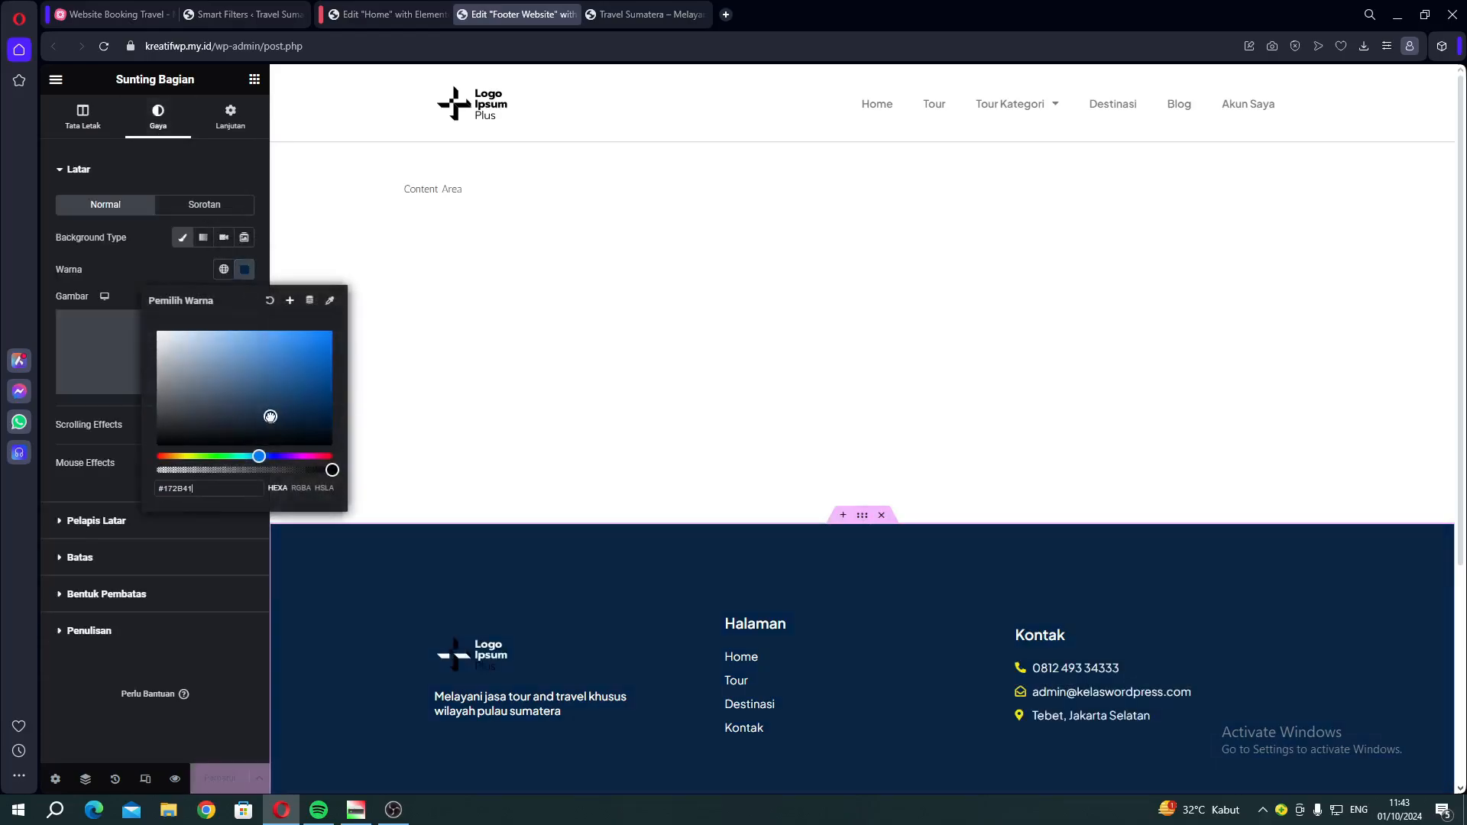
pyautogui.click(241, 363)
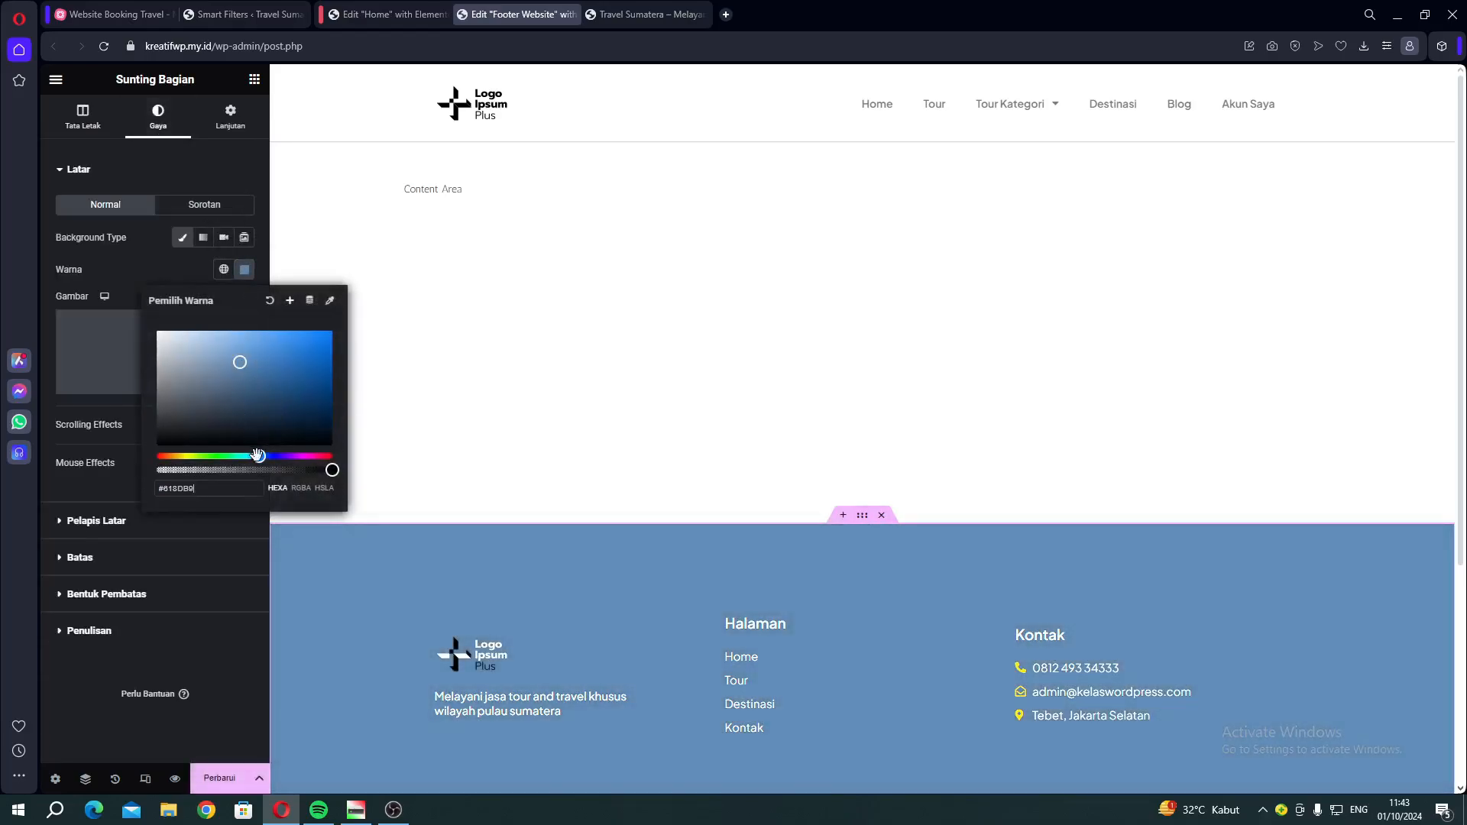
pyautogui.moveTo(259, 456); pyautogui.dragTo(290, 457)
pyautogui.scroll(-3, 897, 480)
pyautogui.scroll(-1, 897, 481)
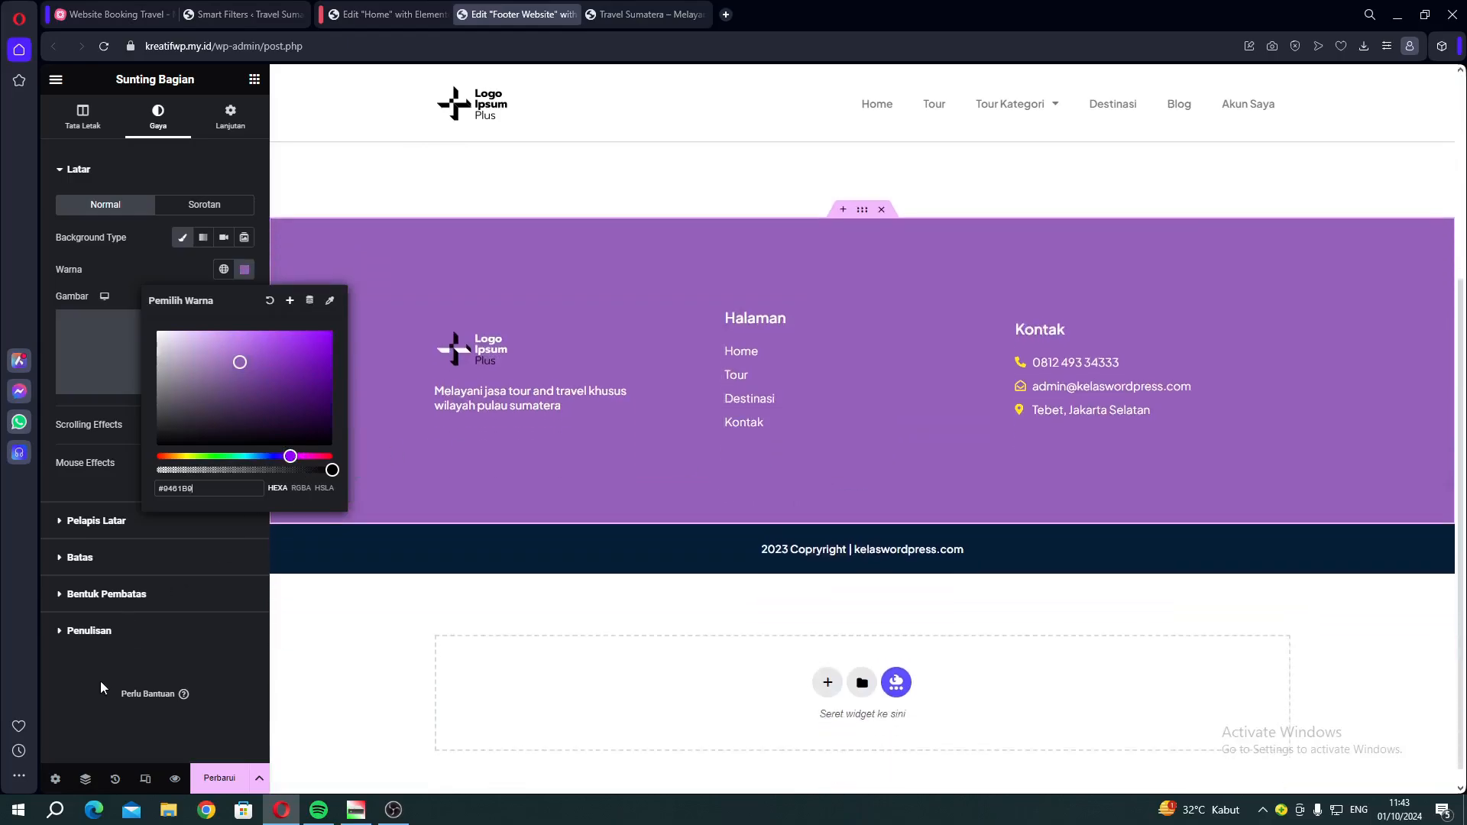
pyautogui.click(219, 778)
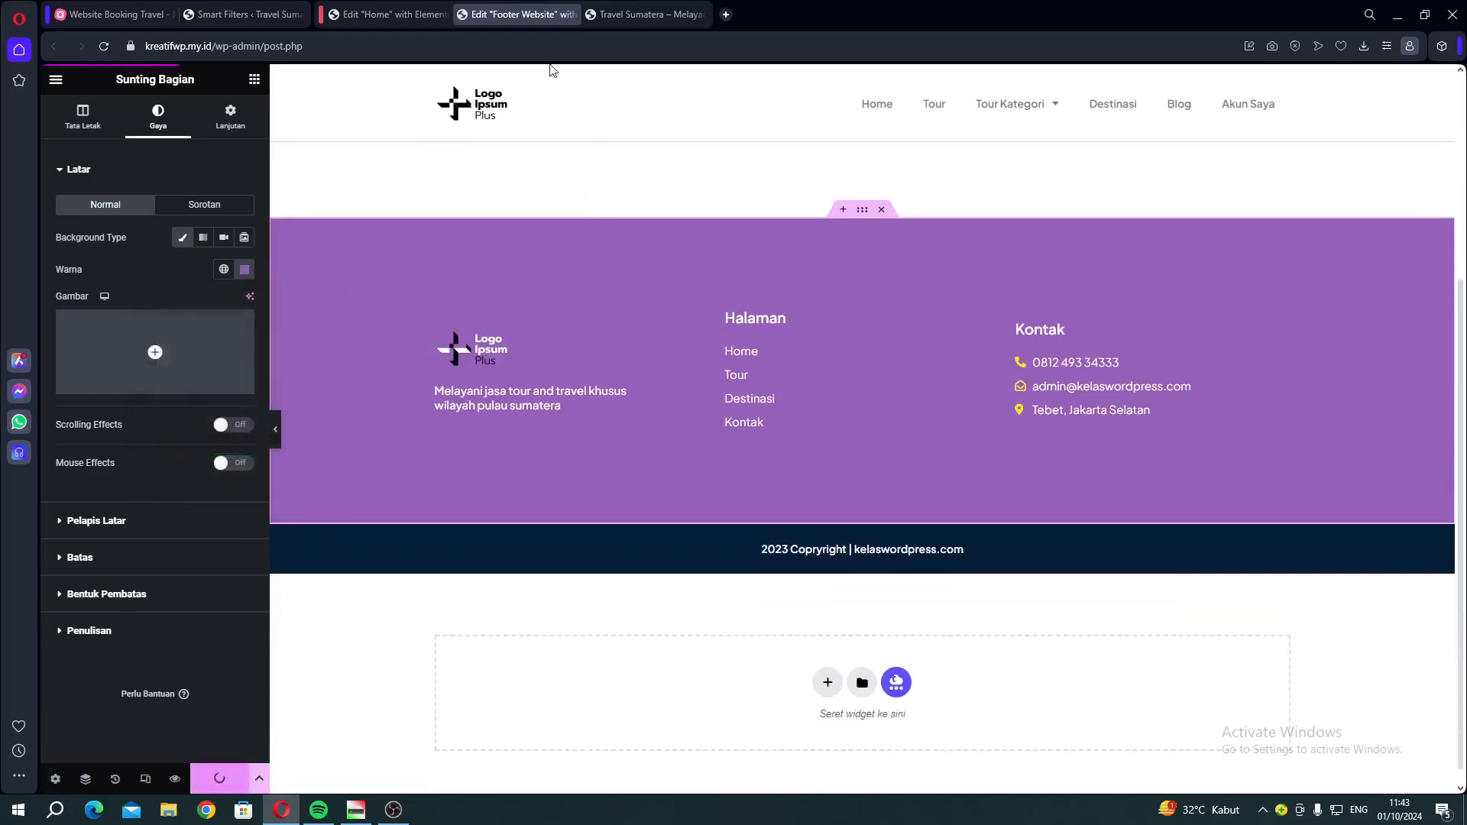
# Close the Home page editor tab and expand the "Membuat Produk" topic in the MindMeister outline
pyautogui.click(390, 18)
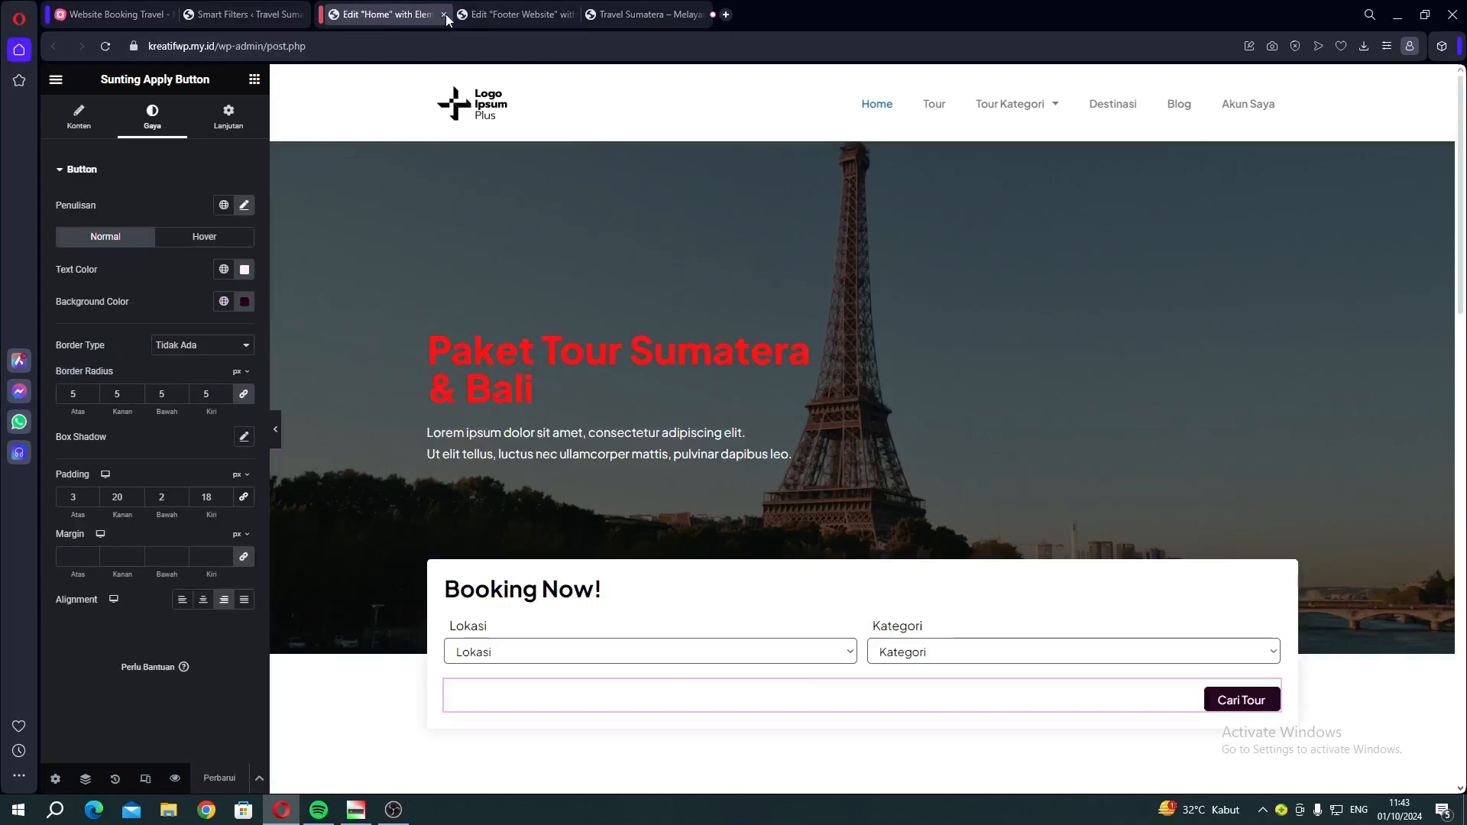
pyautogui.click(445, 15)
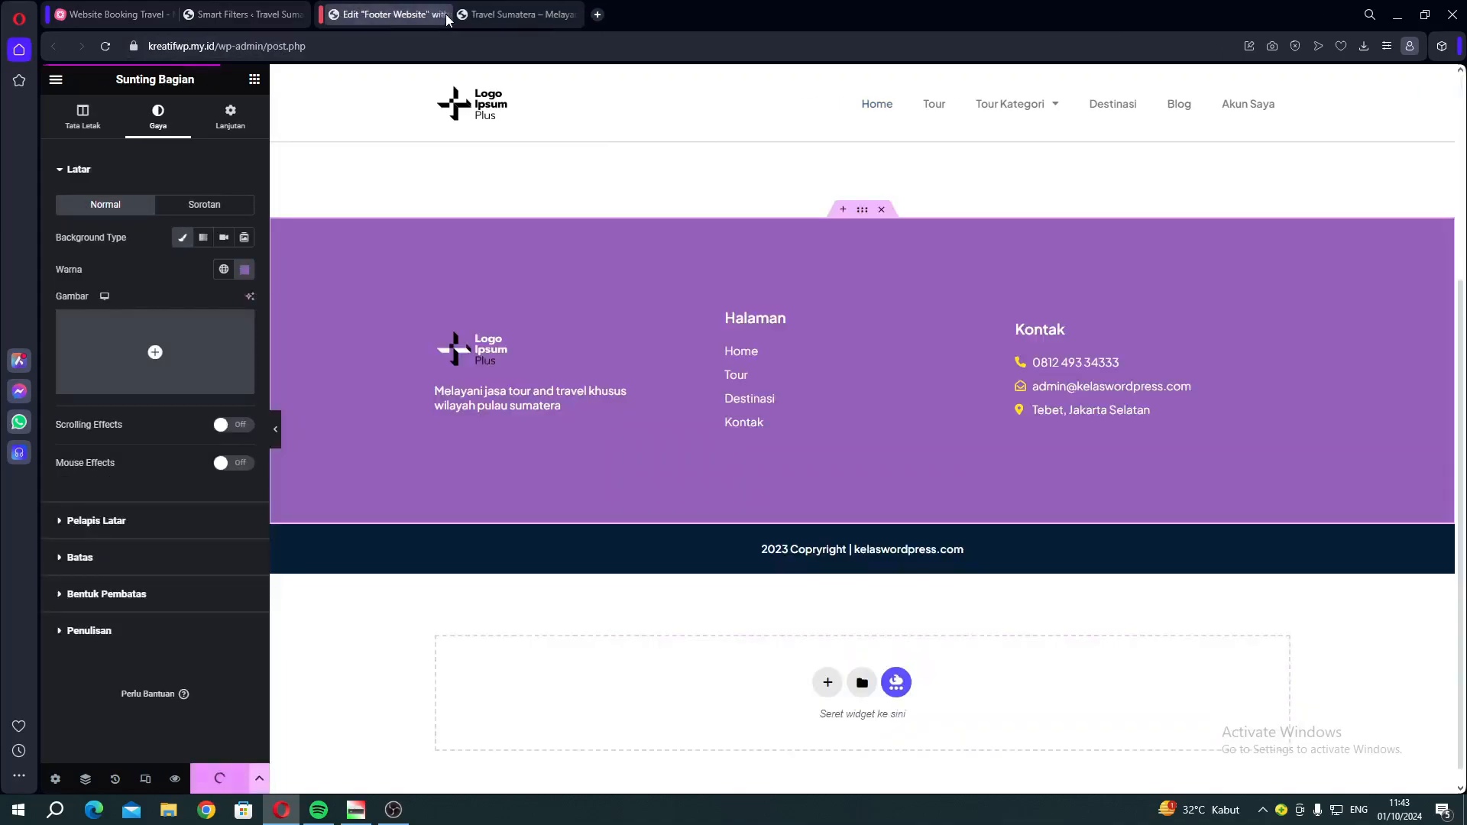
pyautogui.click(118, 23)
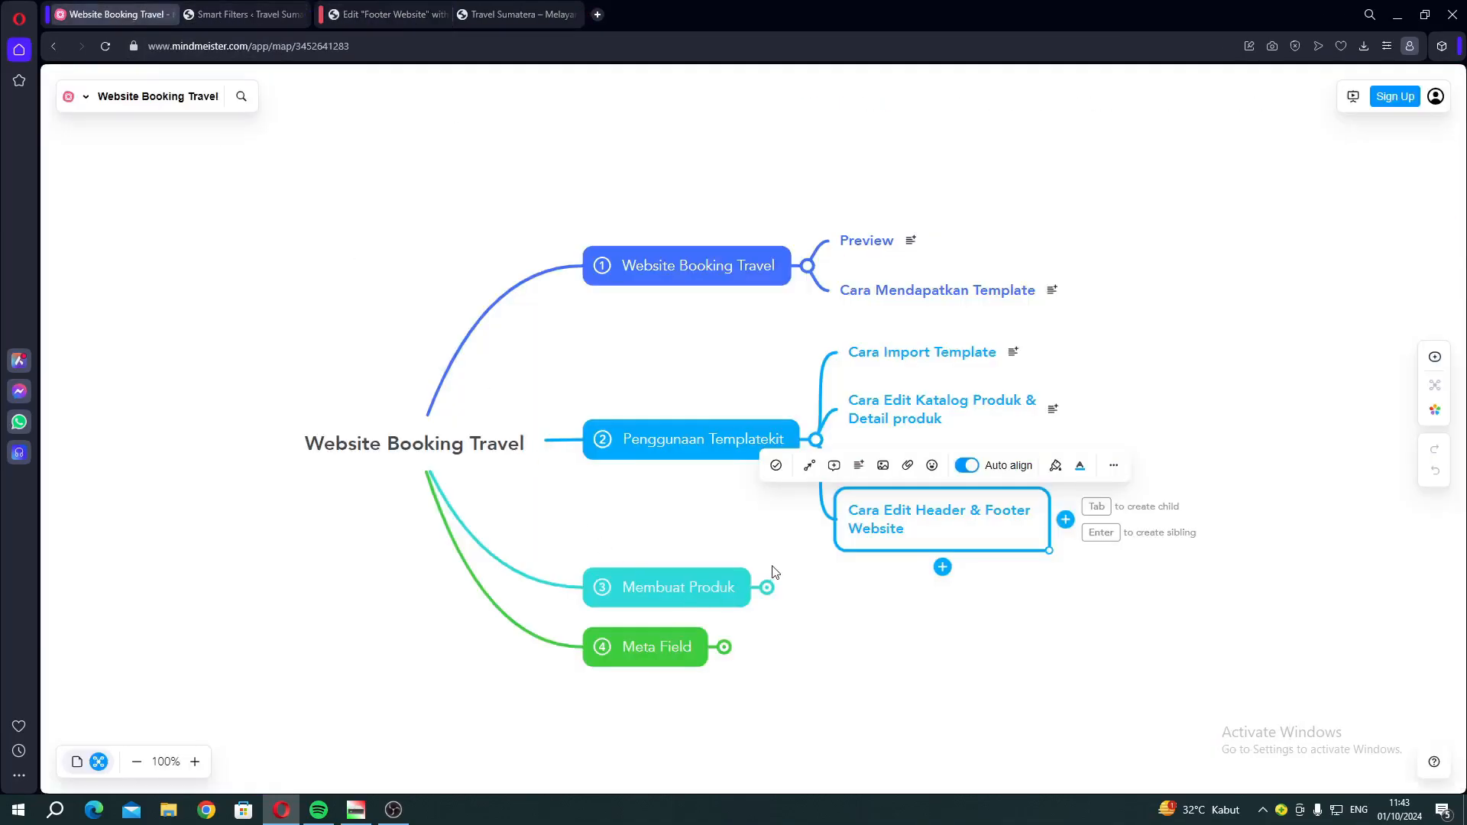
pyautogui.click(766, 588)
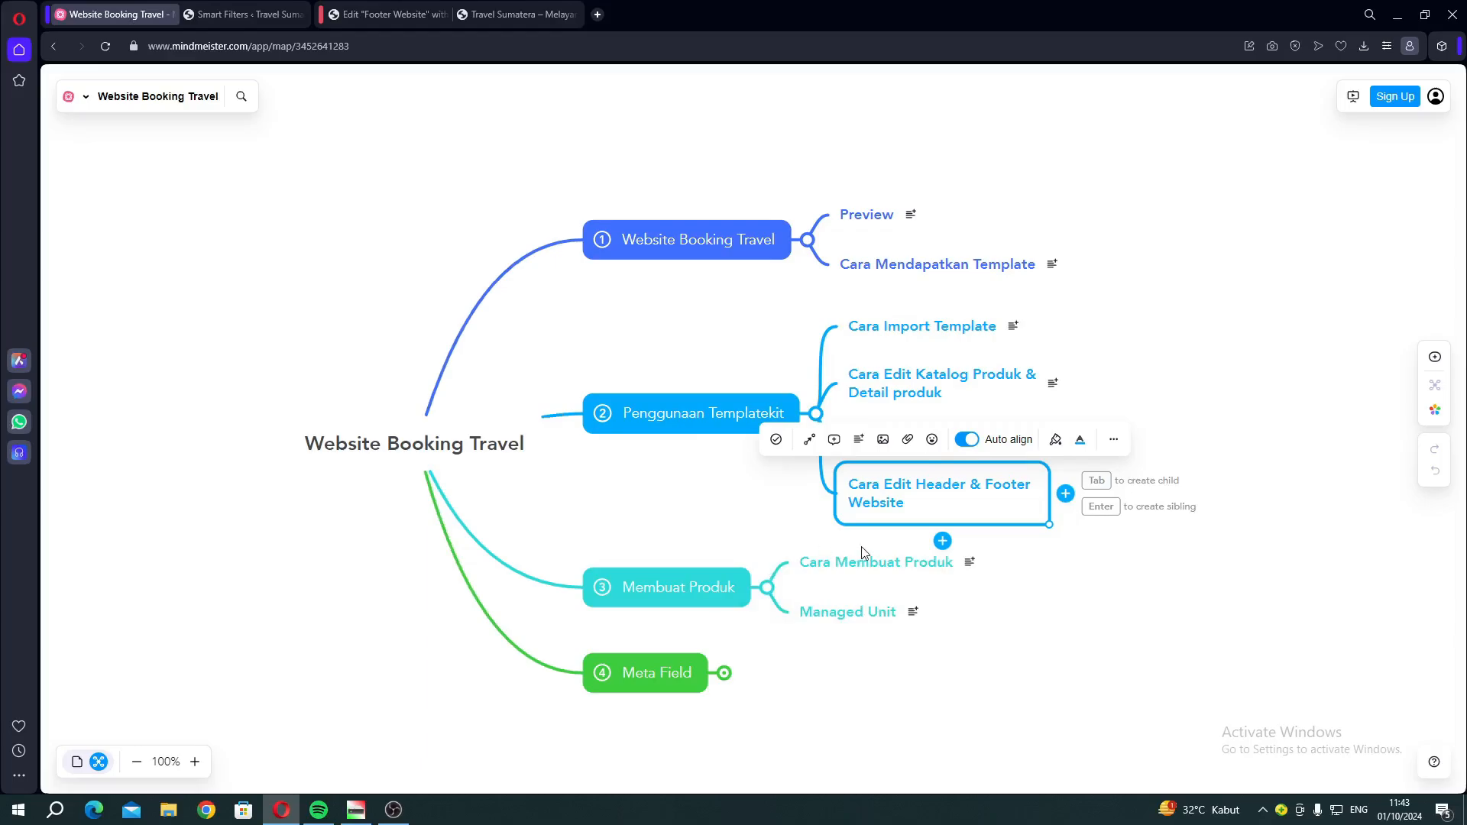
pyautogui.click(758, 527)
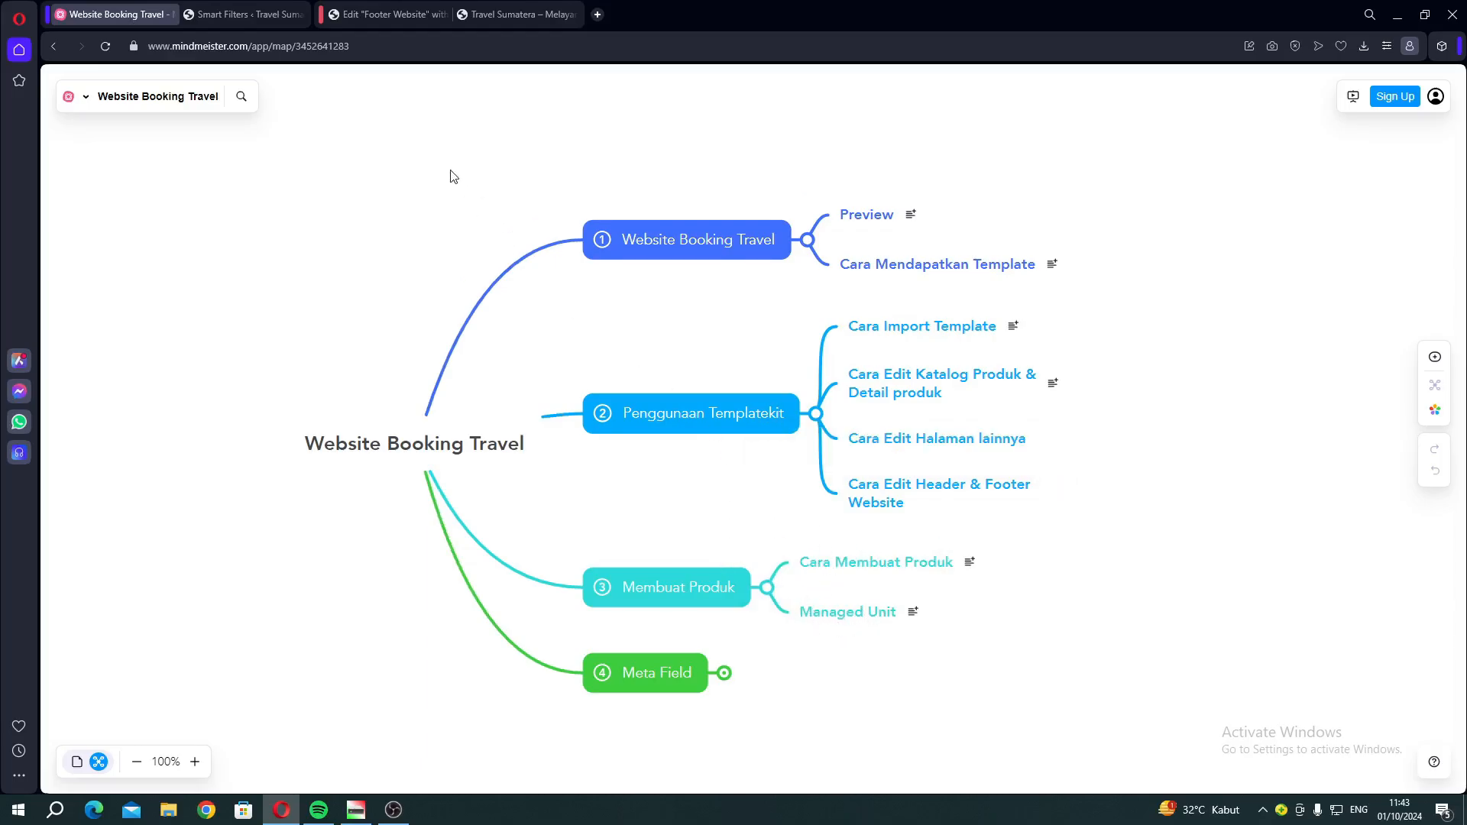
# Close the Footer Website editor tab and return to the MindMeister outline
pyautogui.click(432, 22)
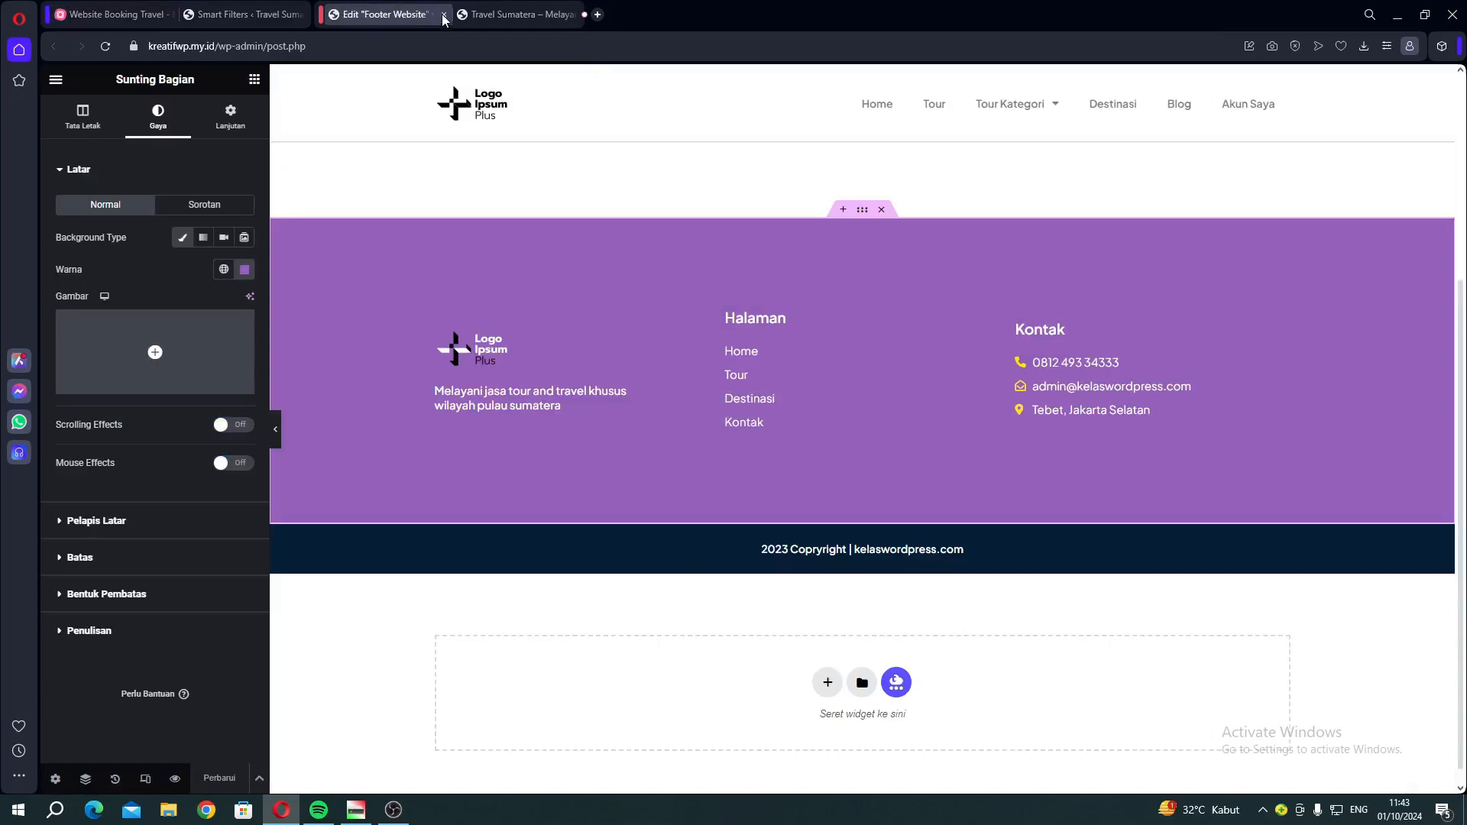
pyautogui.click(444, 15)
pyautogui.click(234, 14)
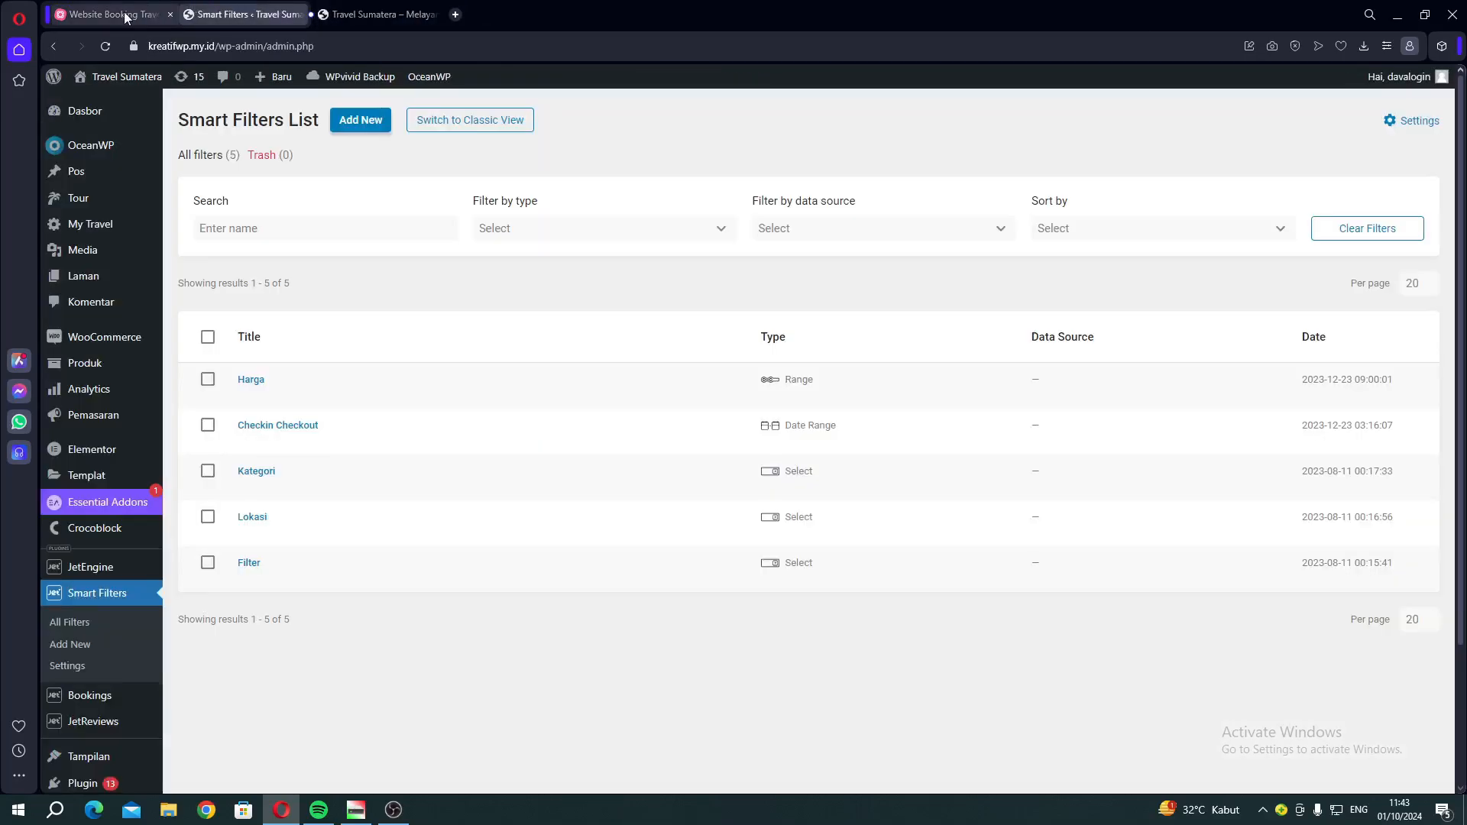
pyautogui.click(115, 13)
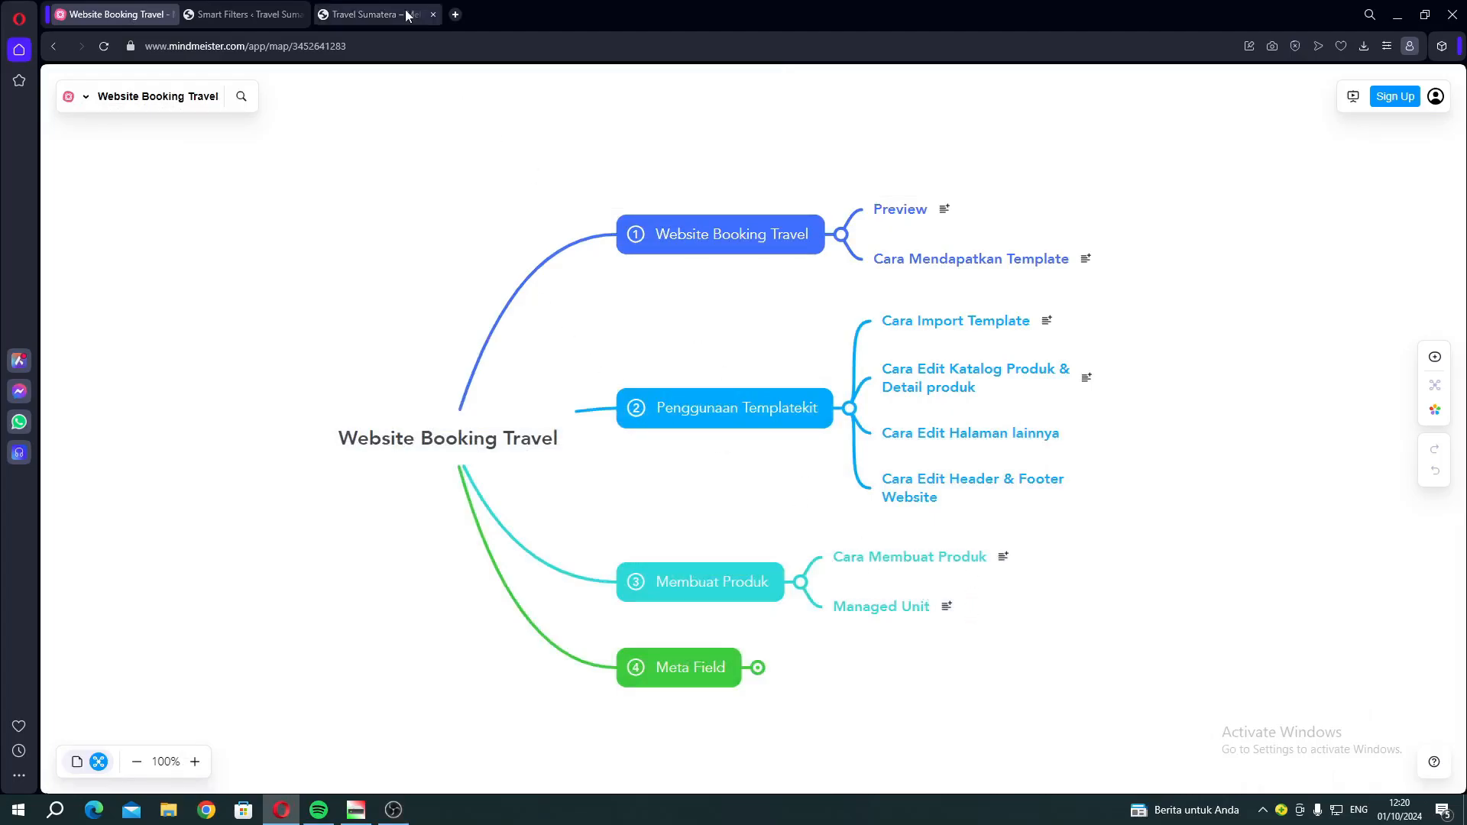
# Open the Museums category from Tour Kategori in the WordPress dashboard and review its name, slug, description and header image fields
pyautogui.click(237, 13)
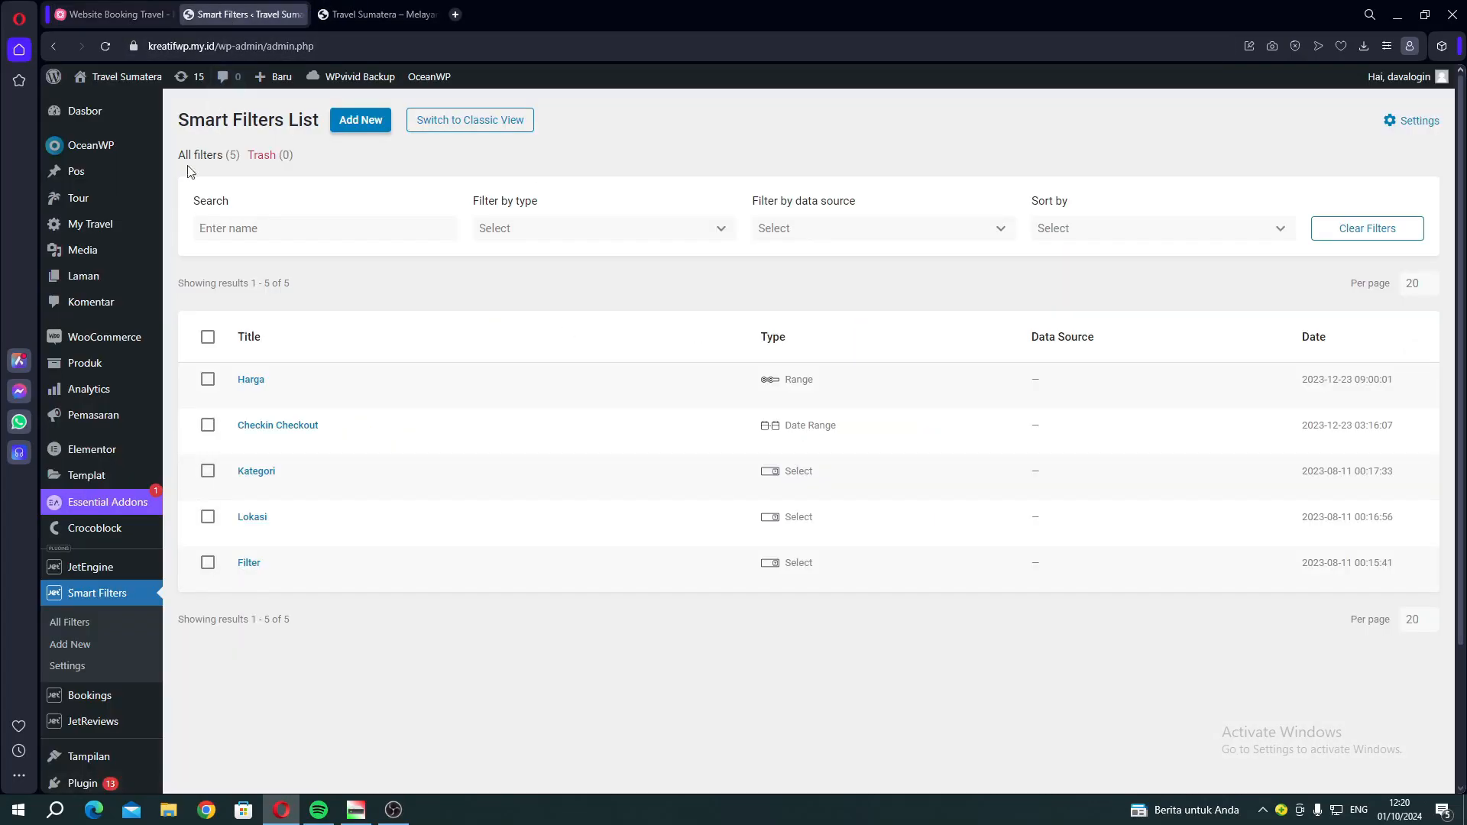
pyautogui.moveTo(85, 201)
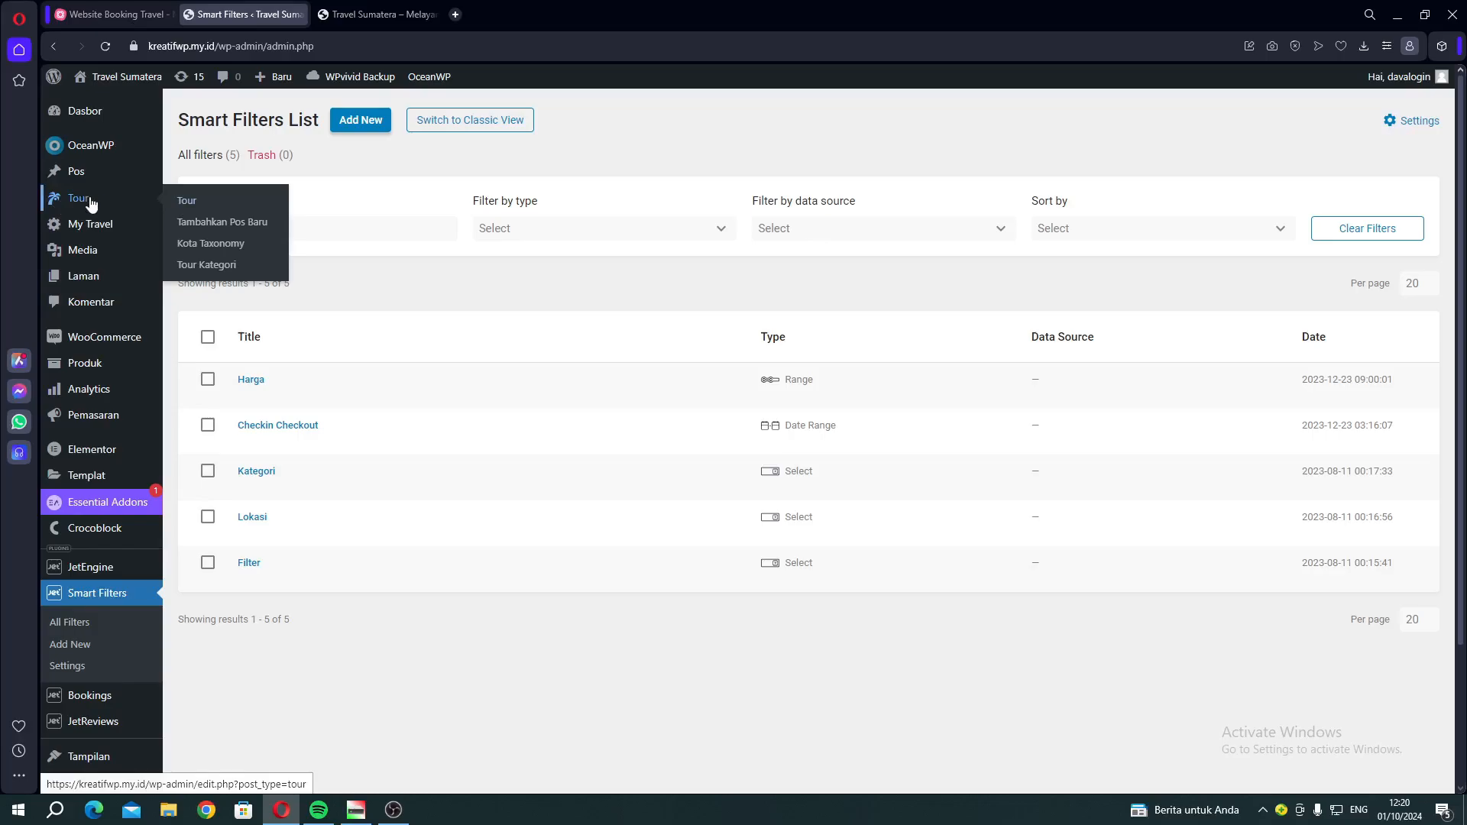
pyautogui.click(203, 266)
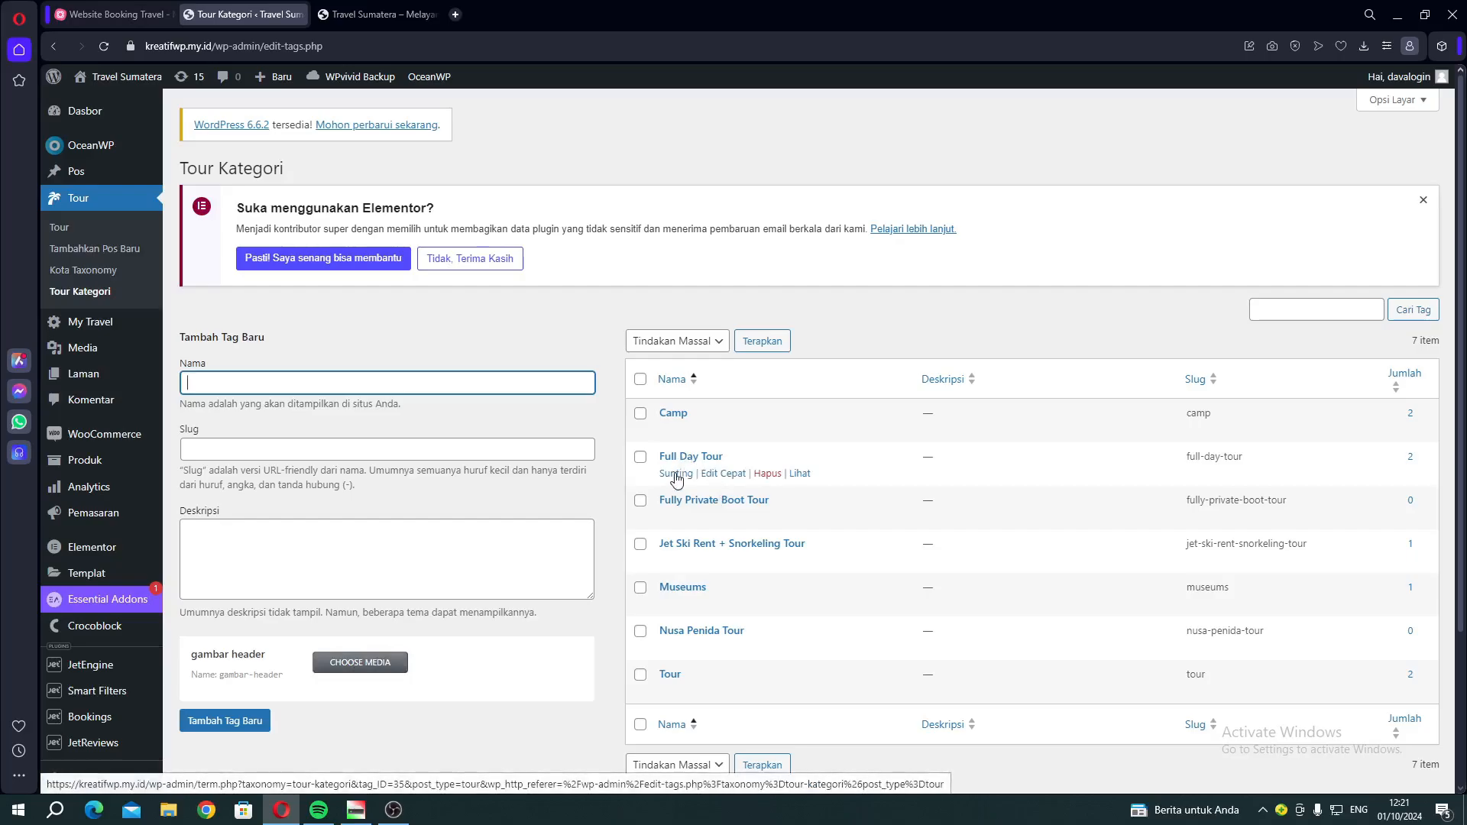
pyautogui.click(672, 604)
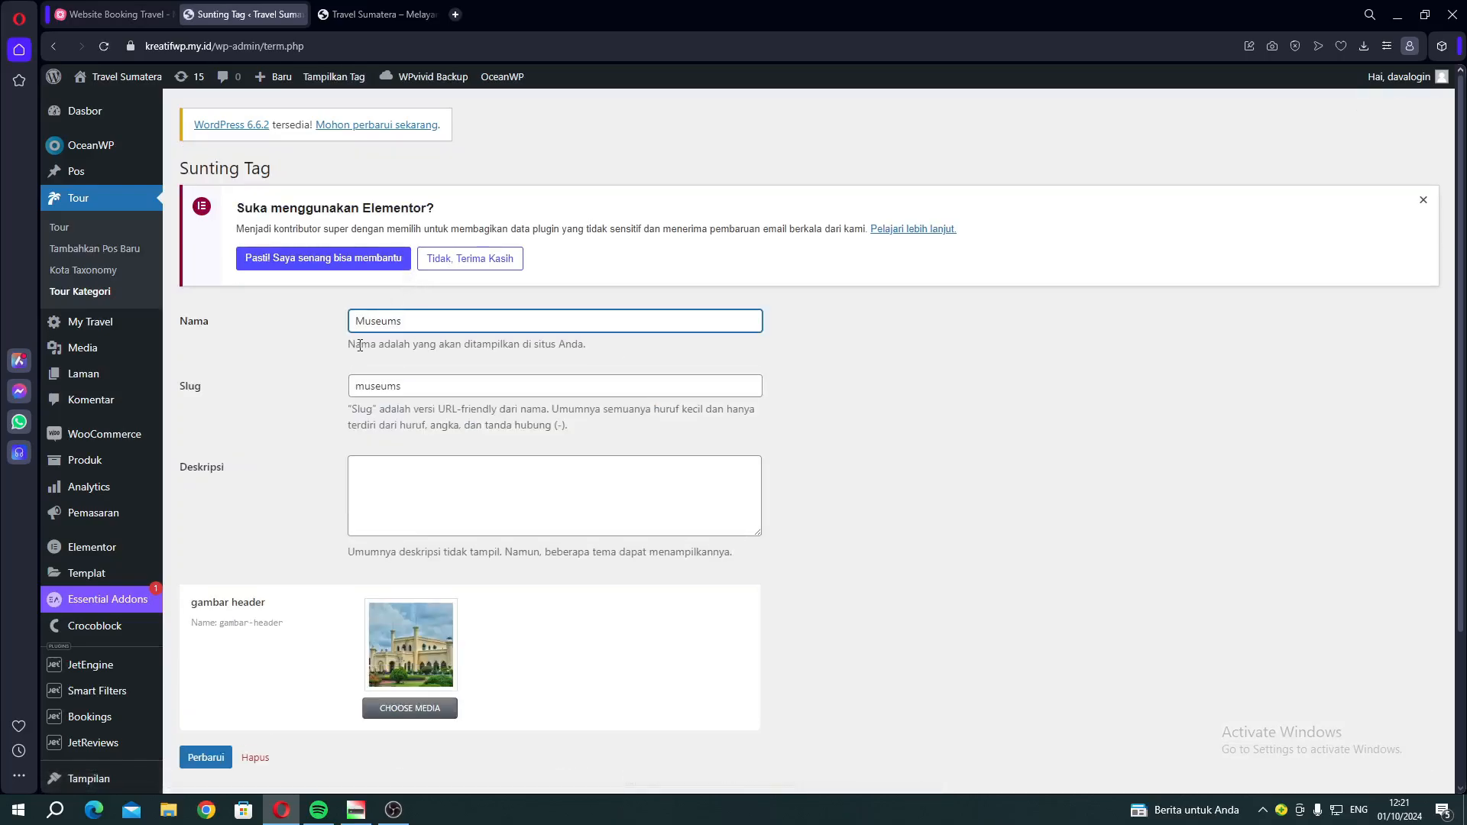
pyautogui.scroll(-2, 357, 317)
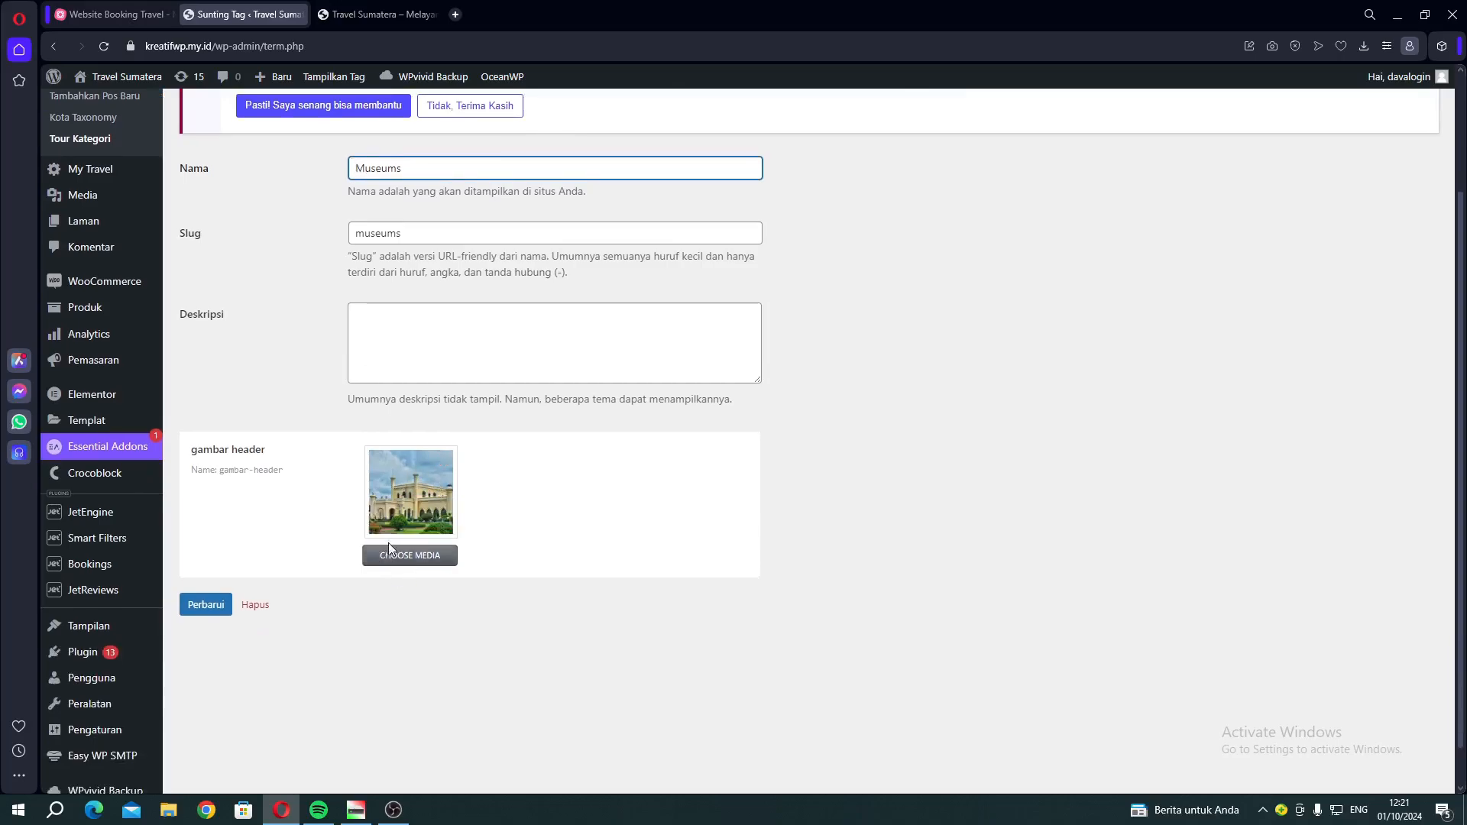
pyautogui.scroll(2, 314, 402)
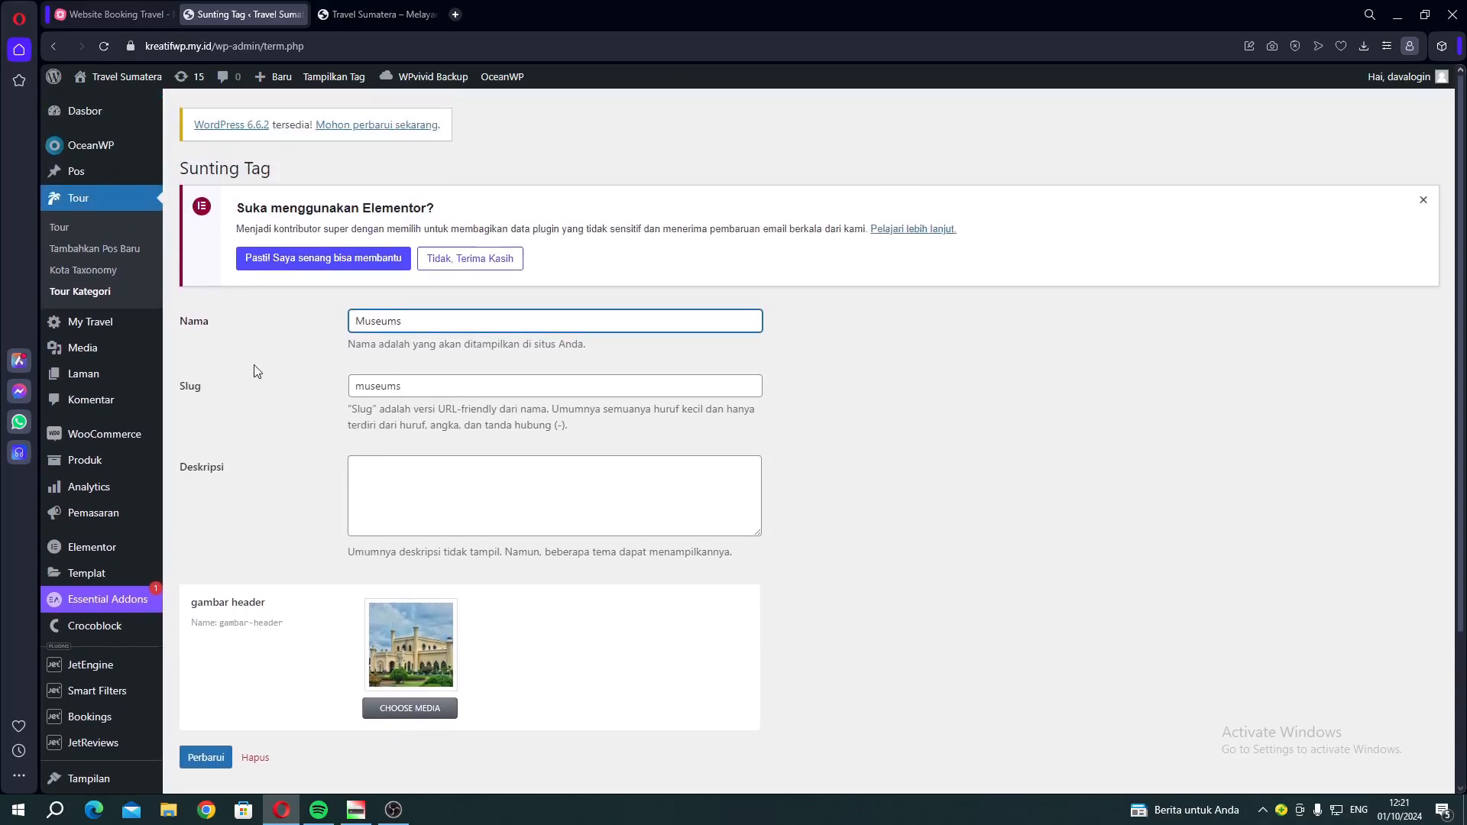
# Open the Medan entry from Kota Taxonomy for editing and review its description and city image fields
pyautogui.click(94, 270)
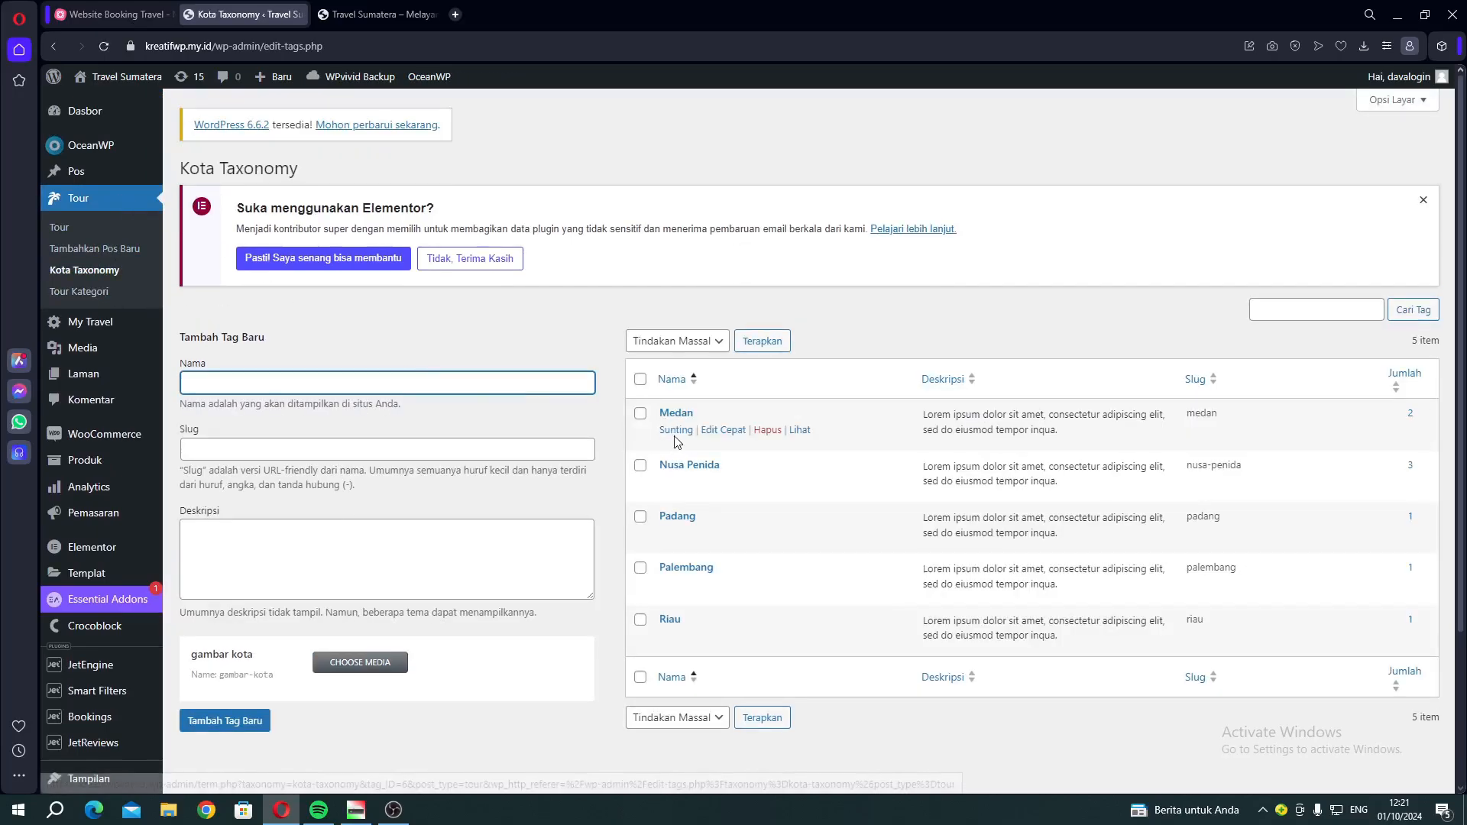
pyautogui.click(676, 430)
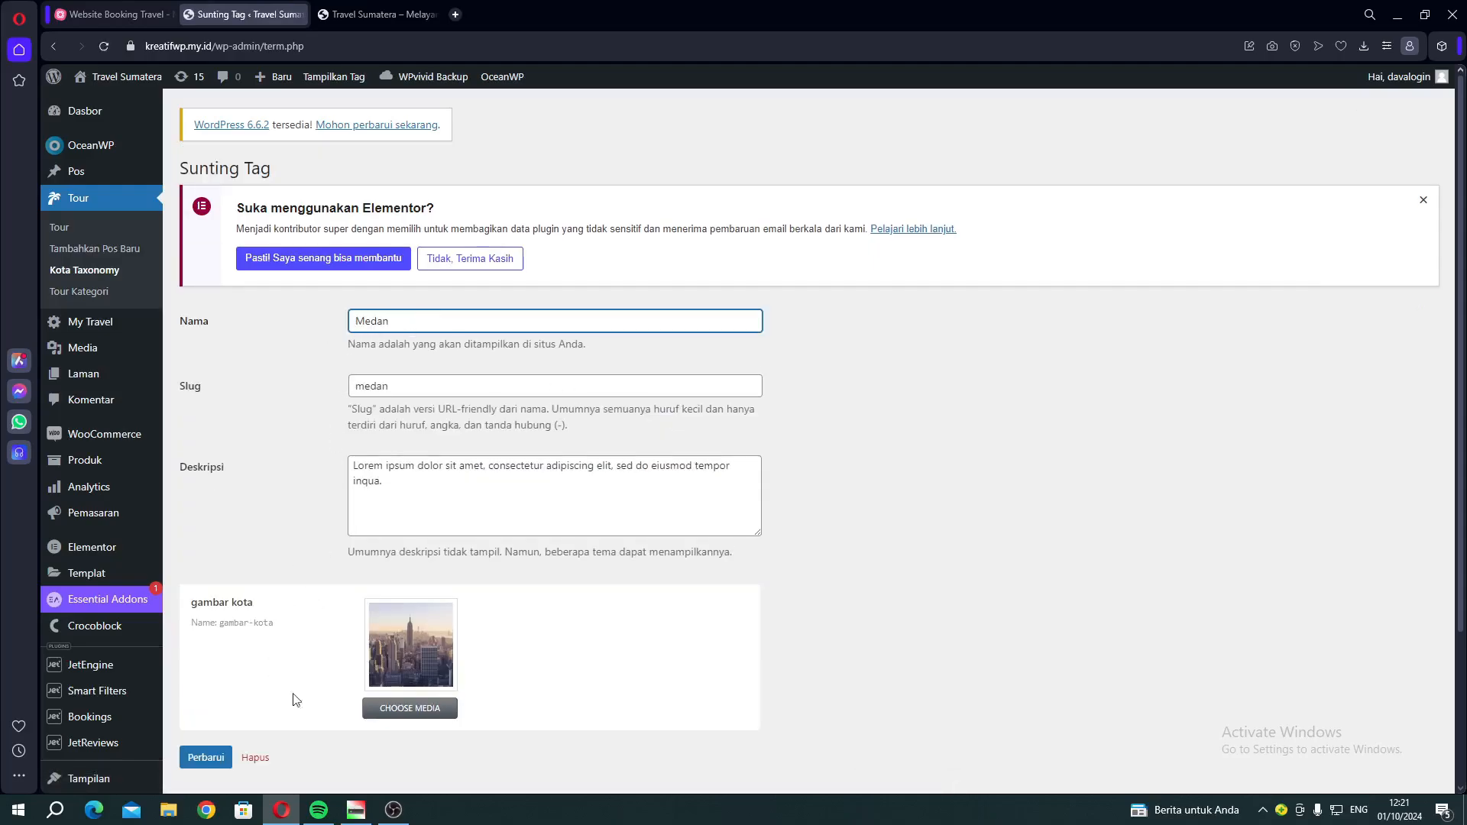
pyautogui.moveTo(418, 648)
pyautogui.click(109, 270)
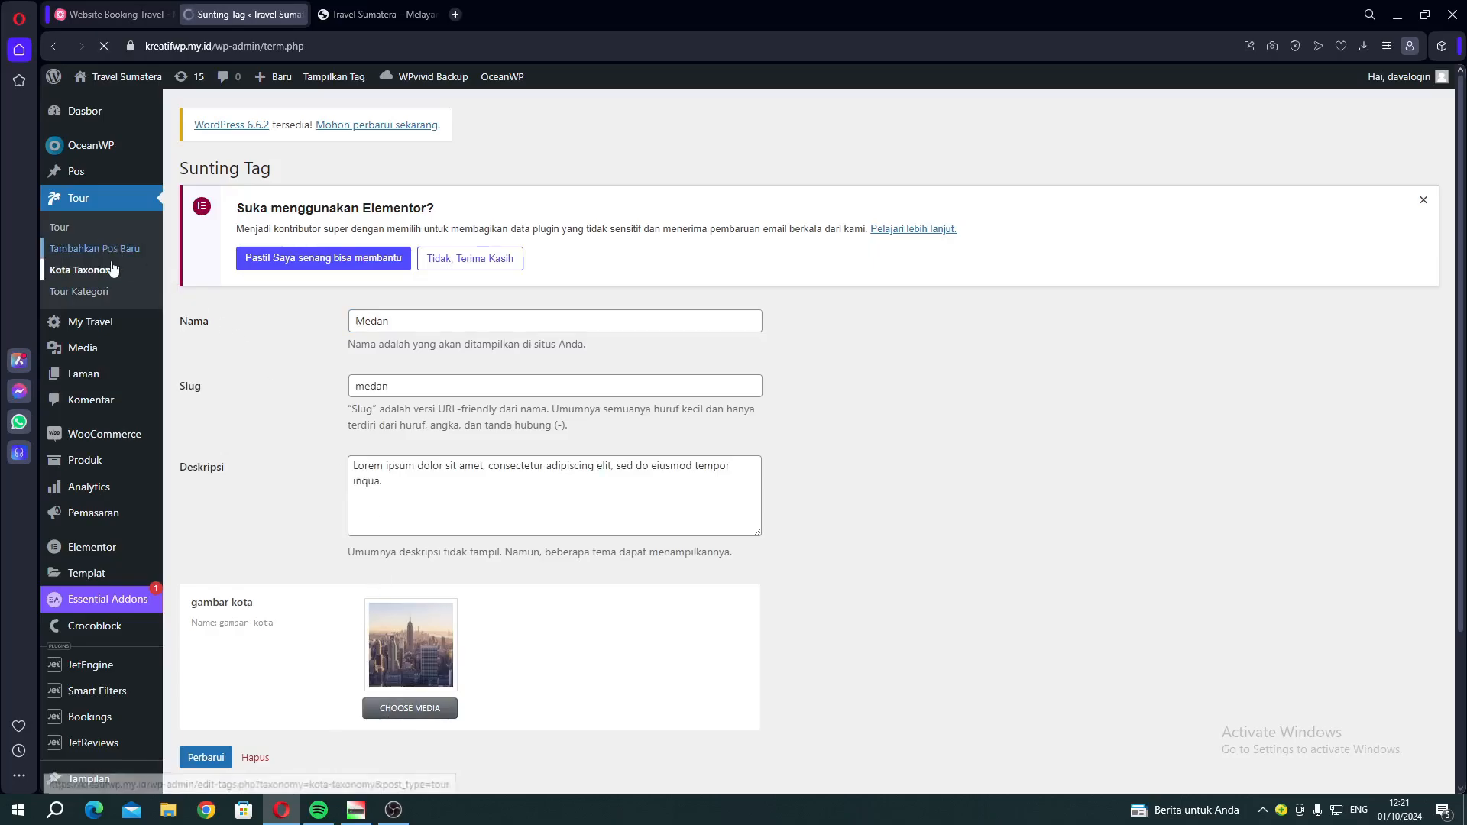
# Open a new Tour post form and look over its Detail Tour fields, gallery and description editor
pyautogui.click(90, 249)
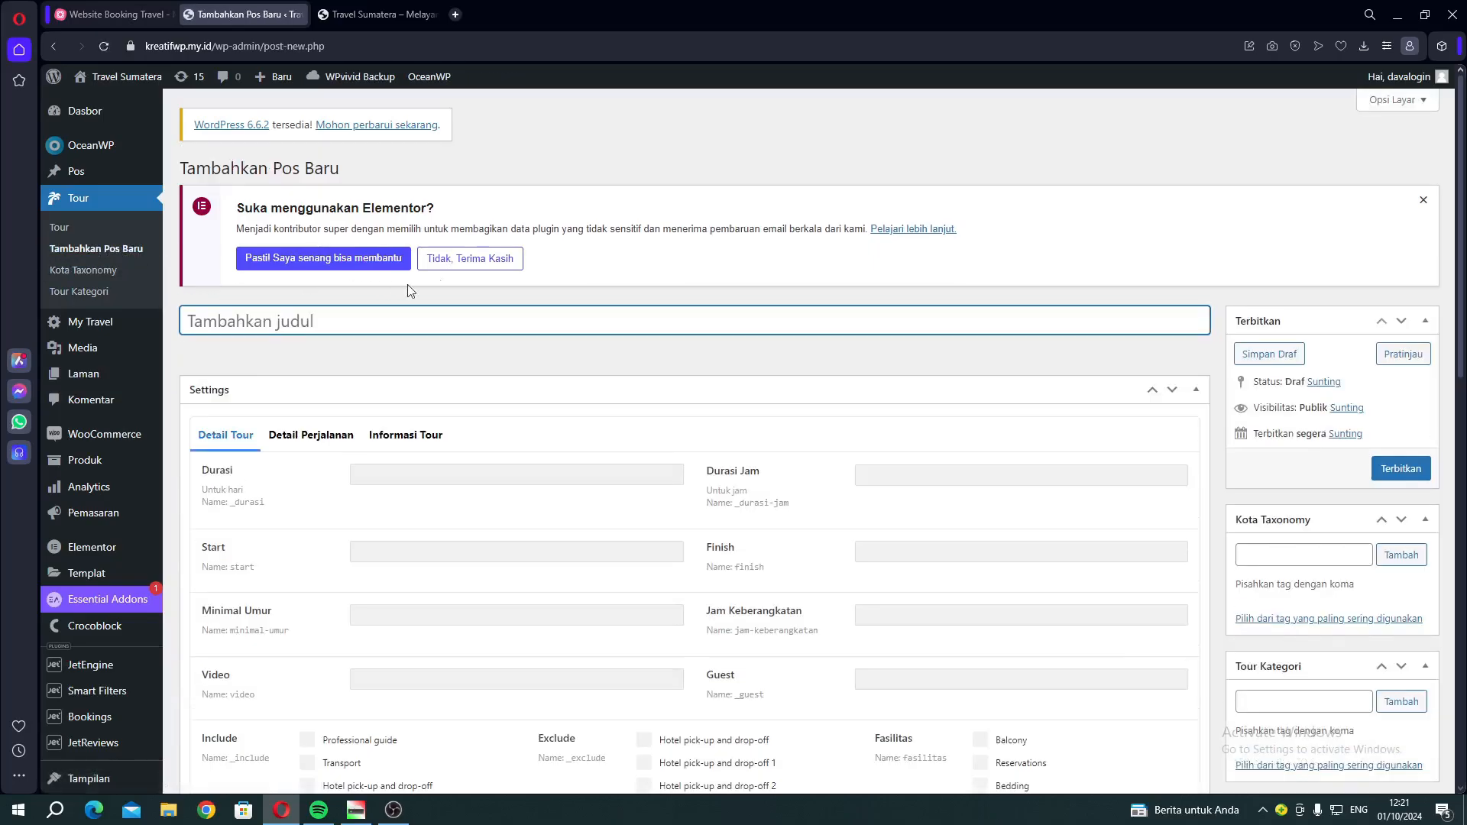
pyautogui.scroll(-7, 361, 365)
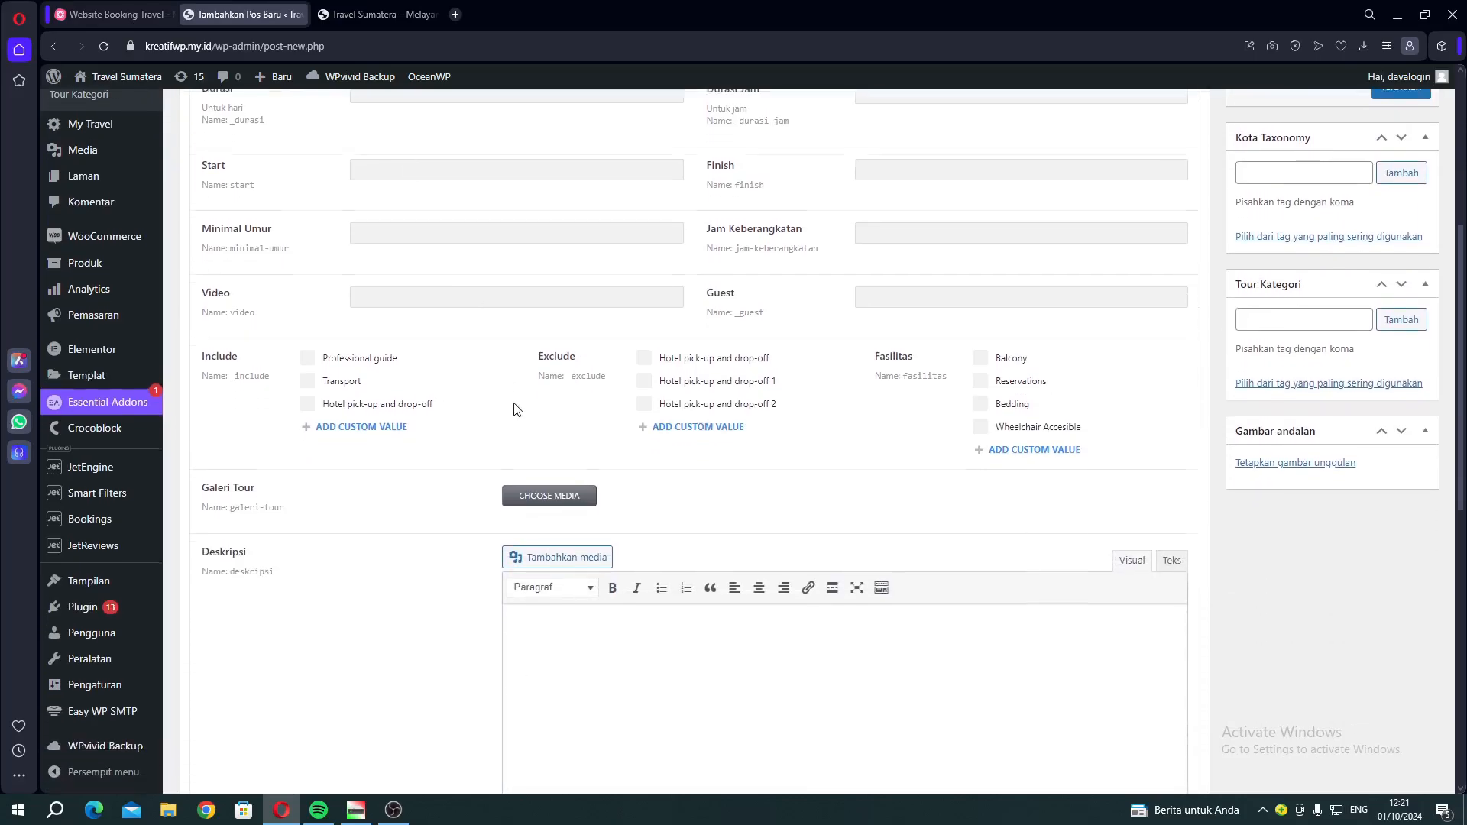
pyautogui.scroll(-2, 937, 564)
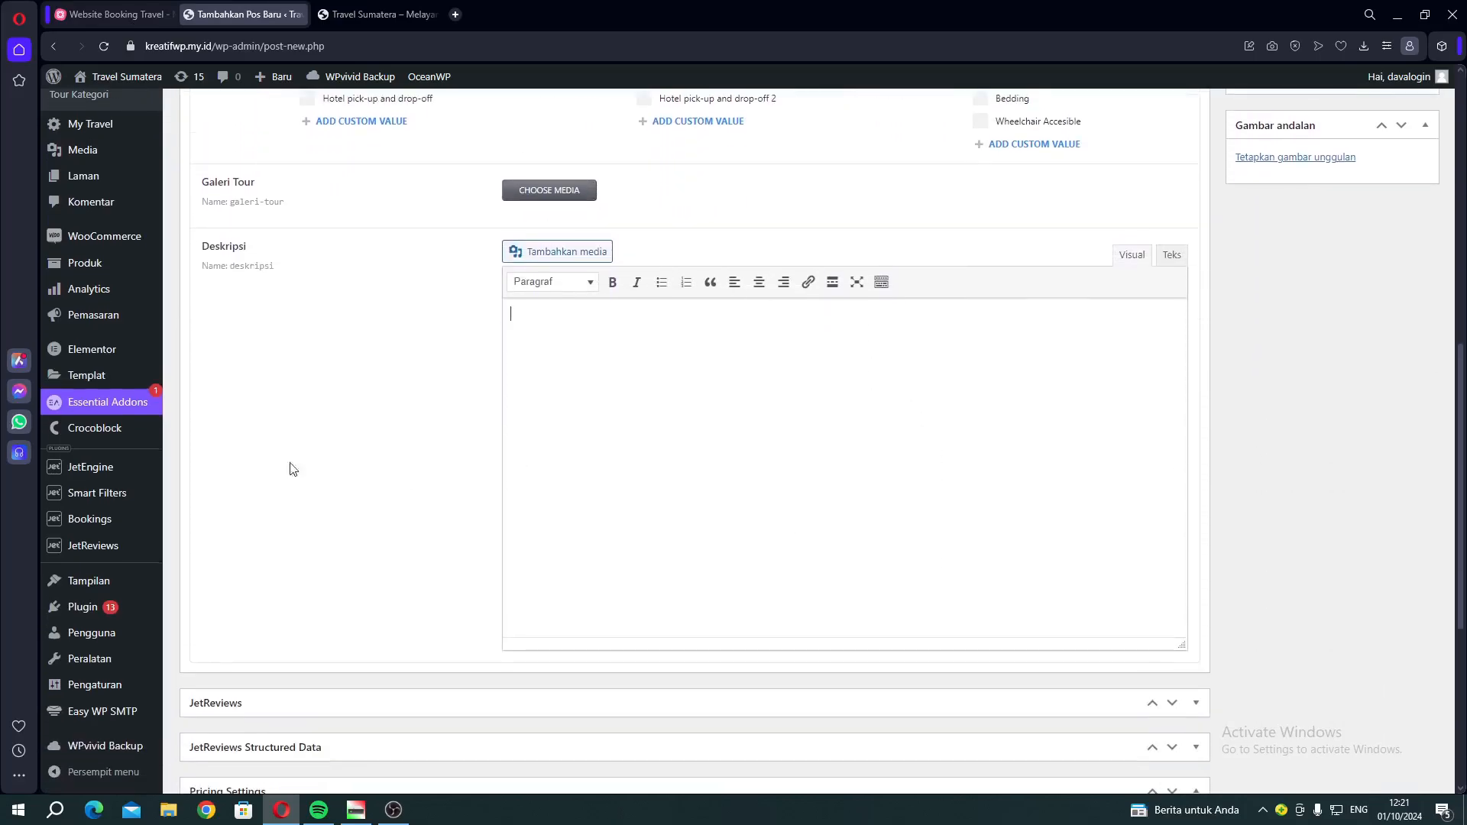
pyautogui.scroll(8, 340, 495)
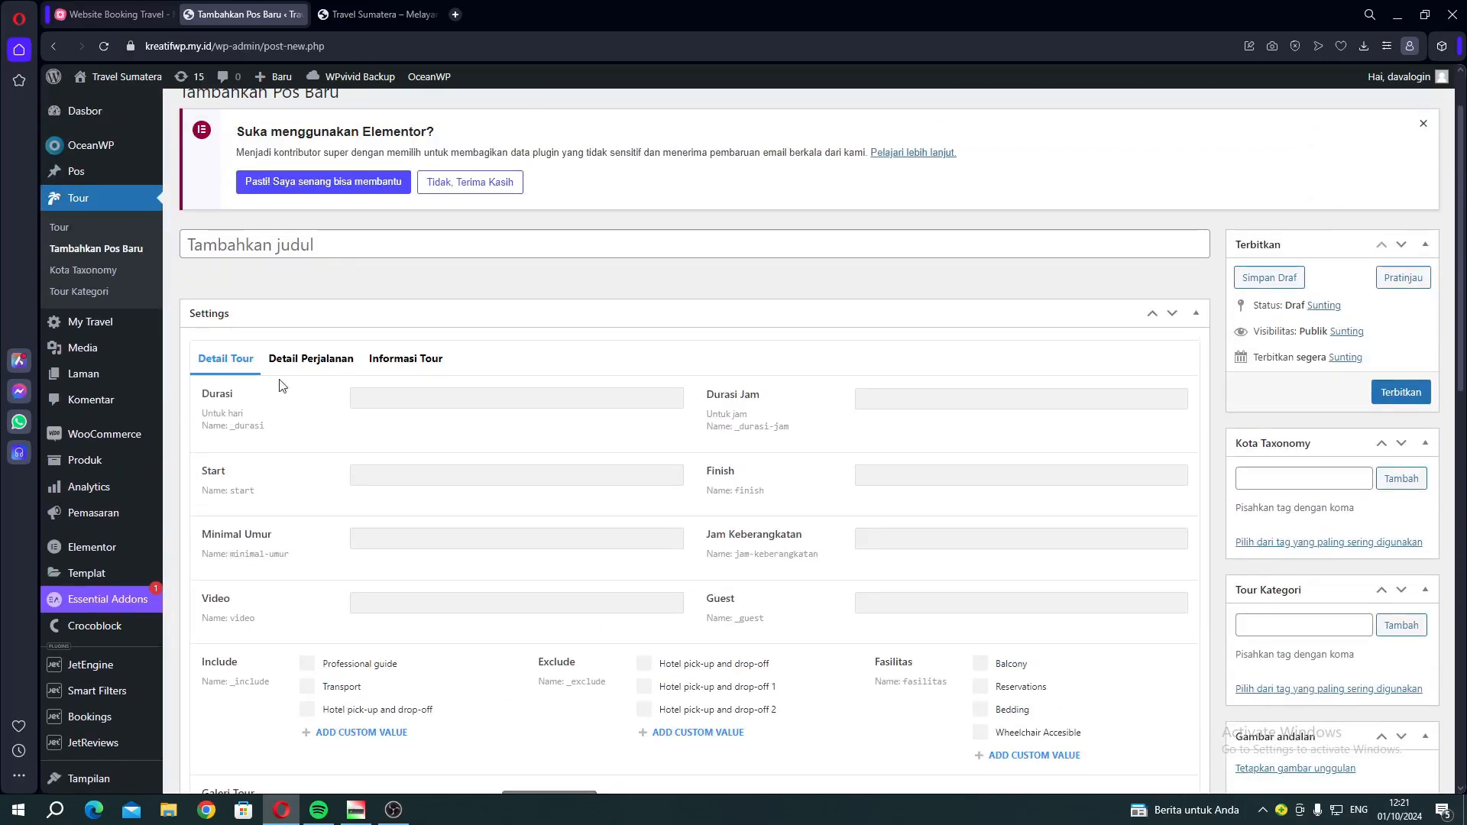
# Open the tour "West Nusa Penida Tour 1 Day + Snorkeling Service – Copy" for editing and review its Detail Tour fields
pyautogui.click(74, 229)
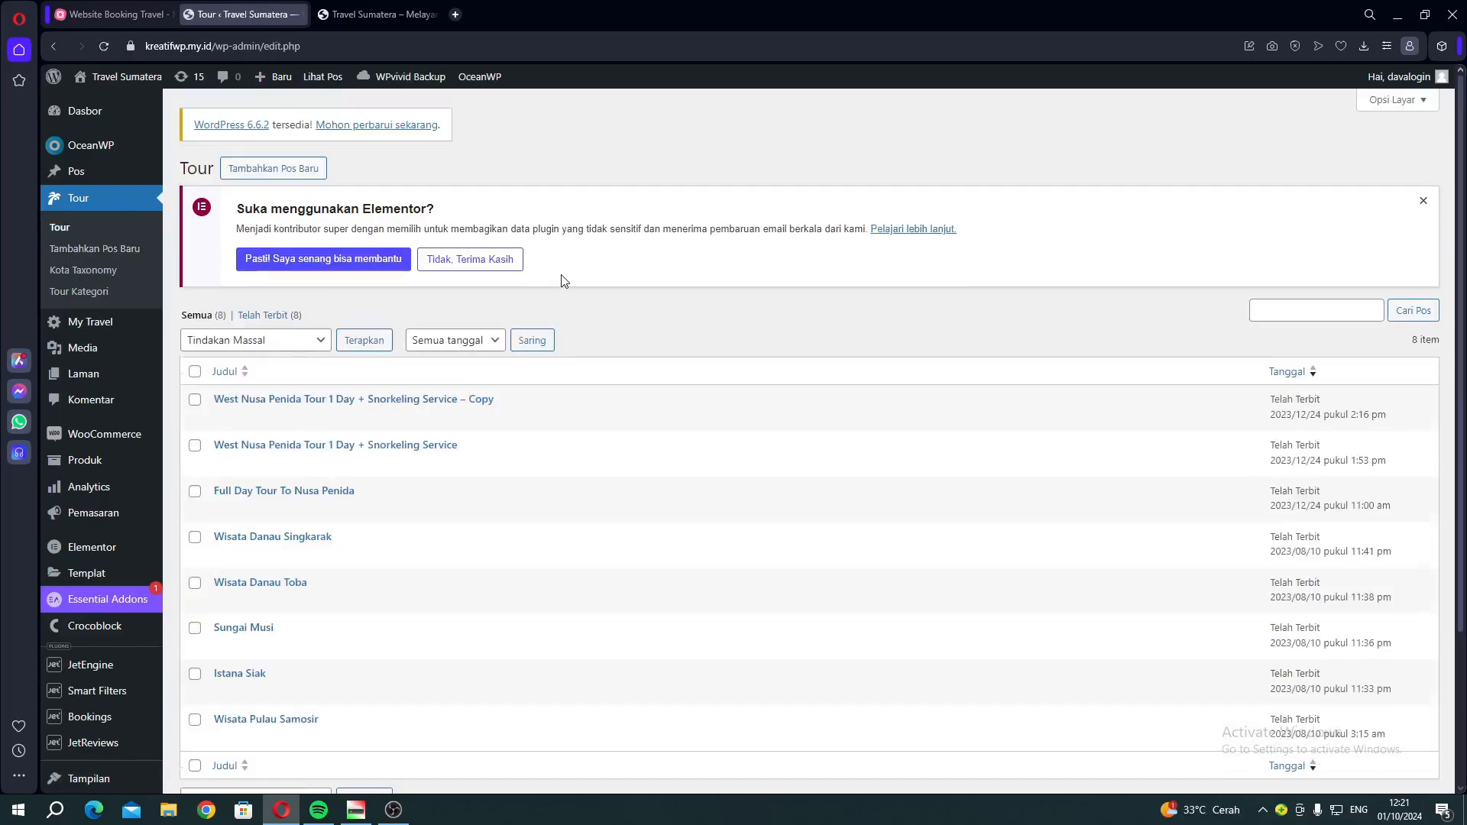
pyautogui.moveTo(336, 407)
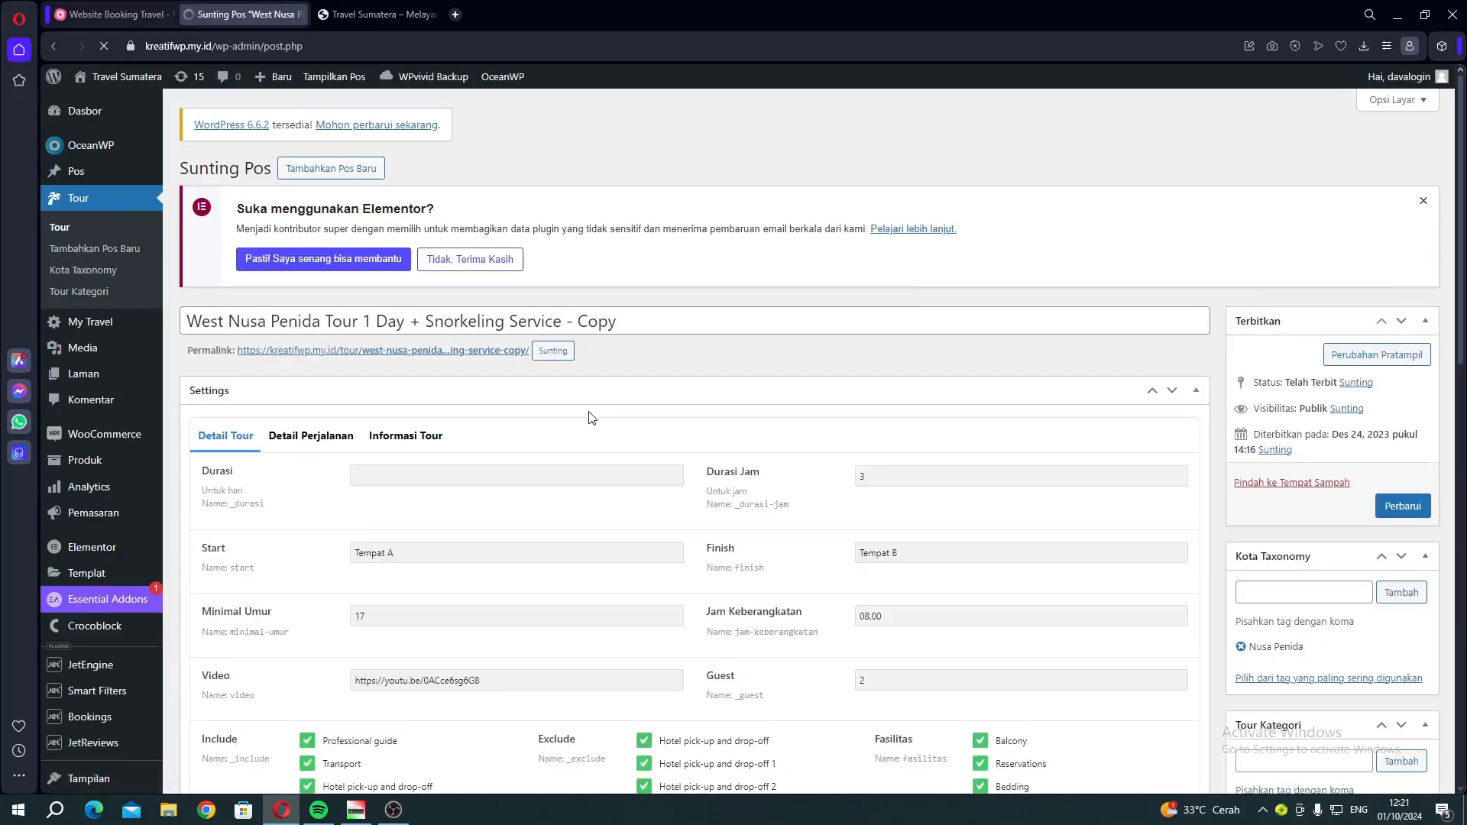
pyautogui.scroll(-2, 592, 418)
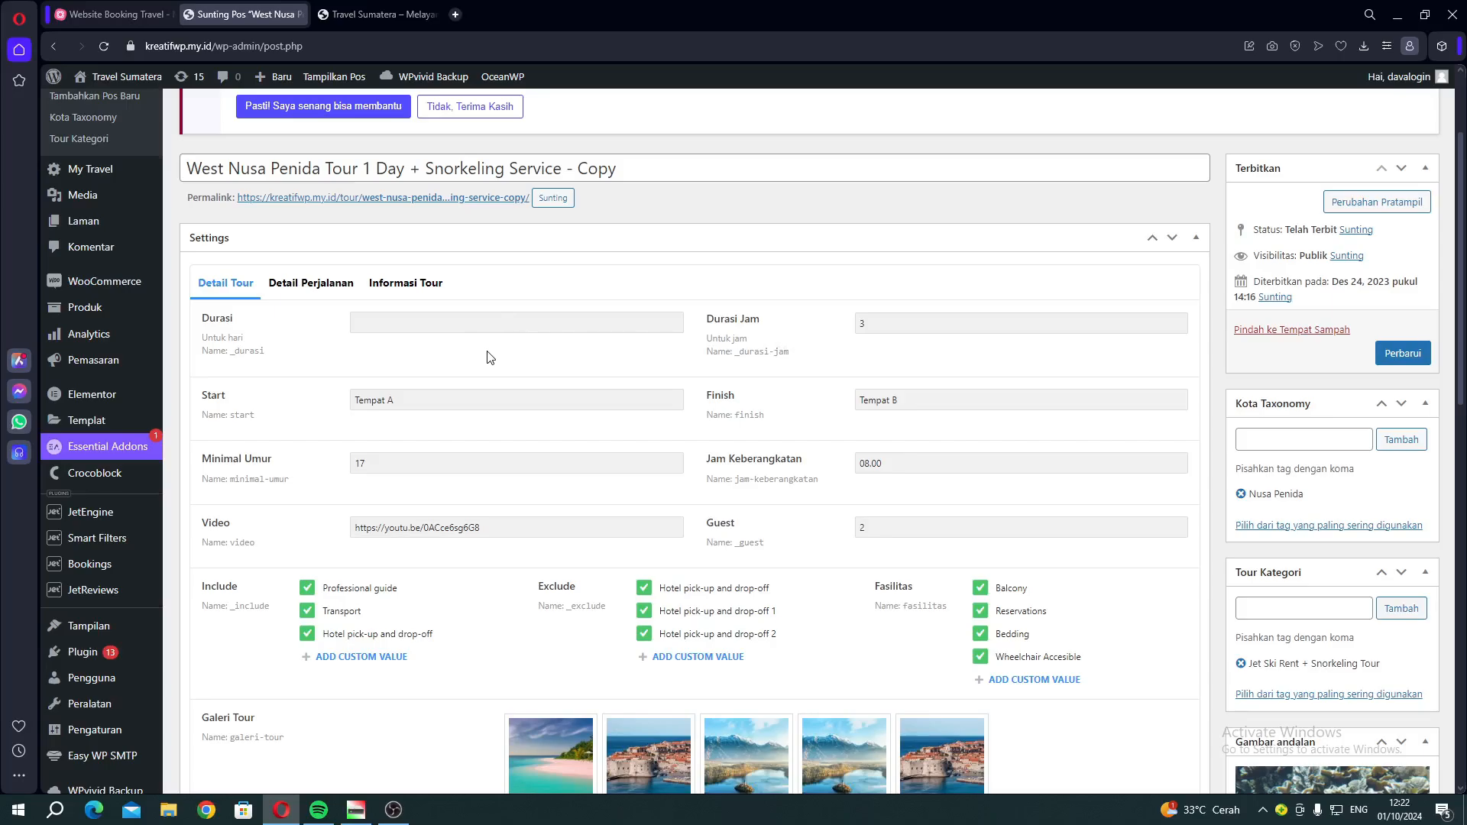
pyautogui.click(463, 325)
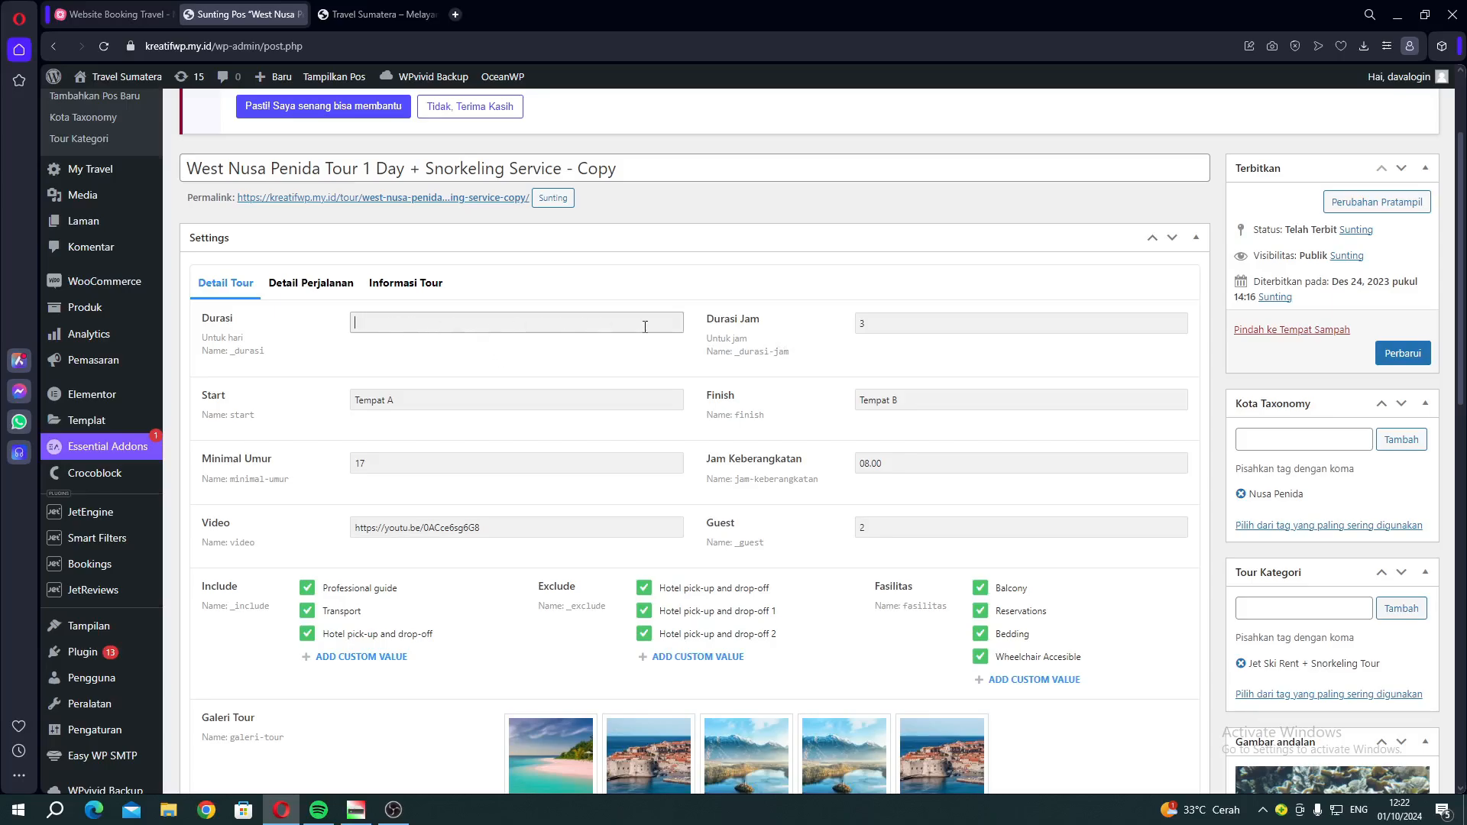
pyautogui.click(825, 329)
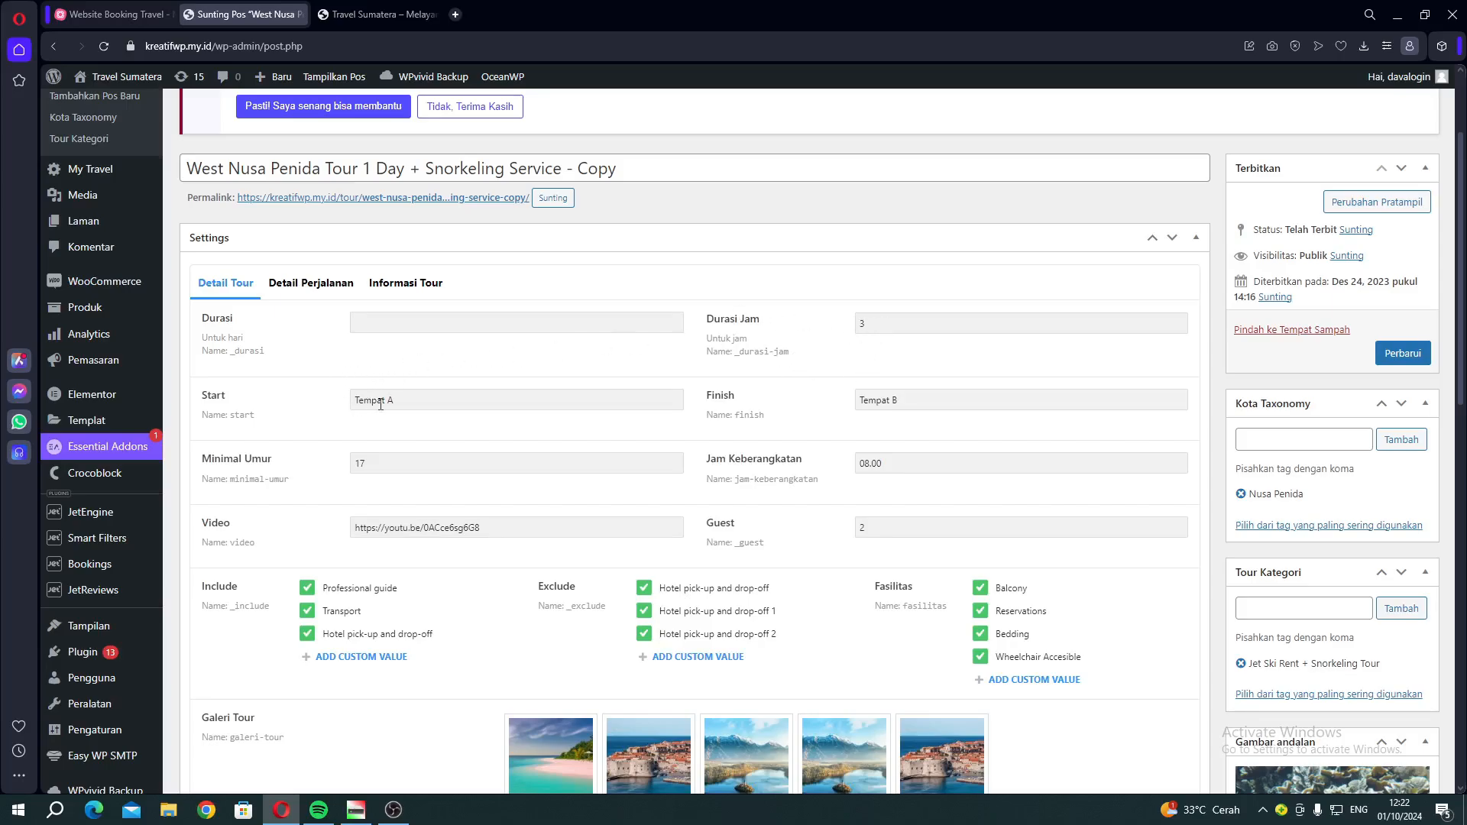
pyautogui.scroll(-2, 892, 417)
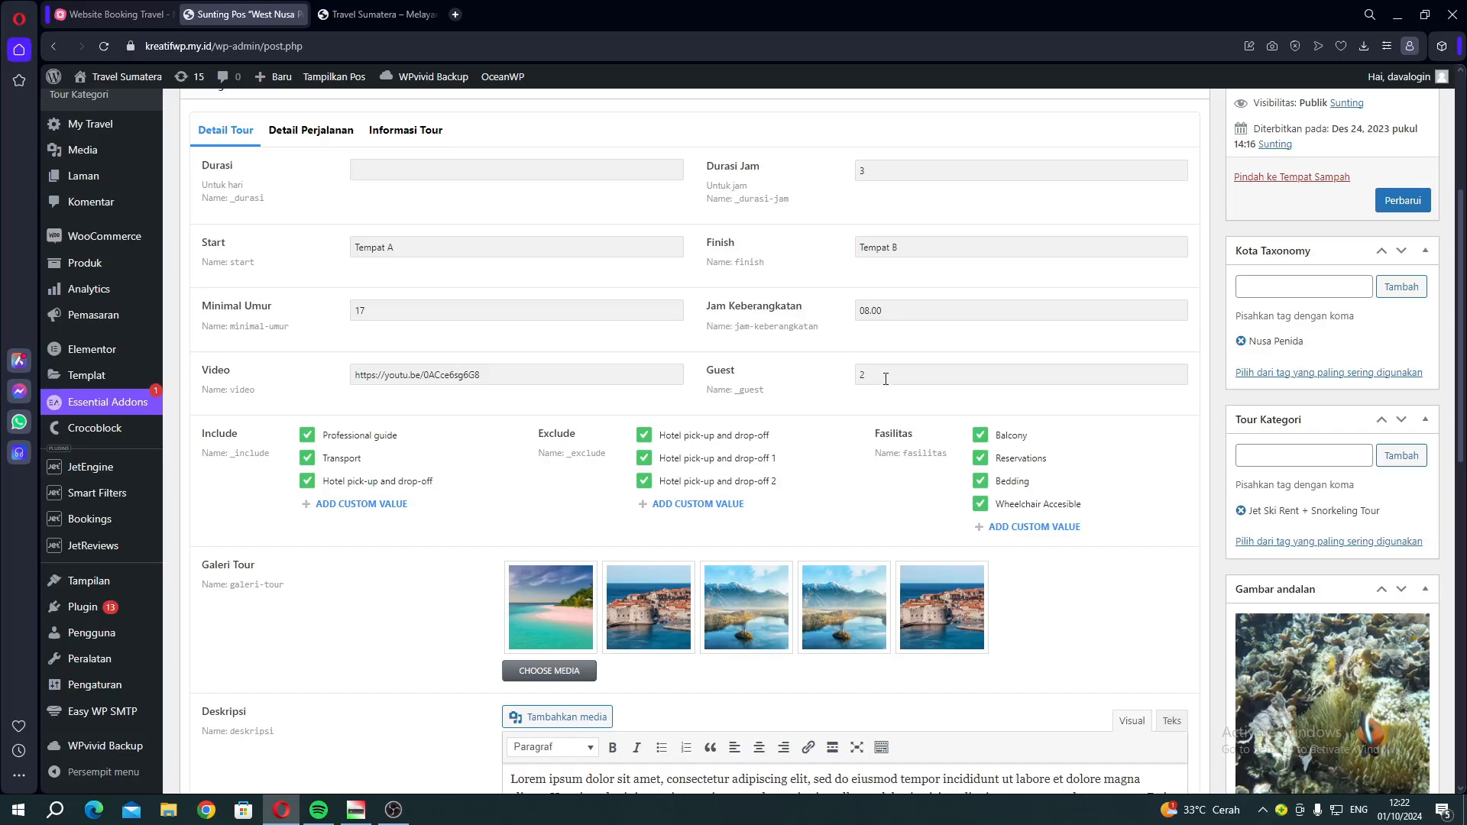
# Add two blank custom value rows each to the tour's Include, Exclude and Fasilitas lists
pyautogui.scroll(-2, 324, 413)
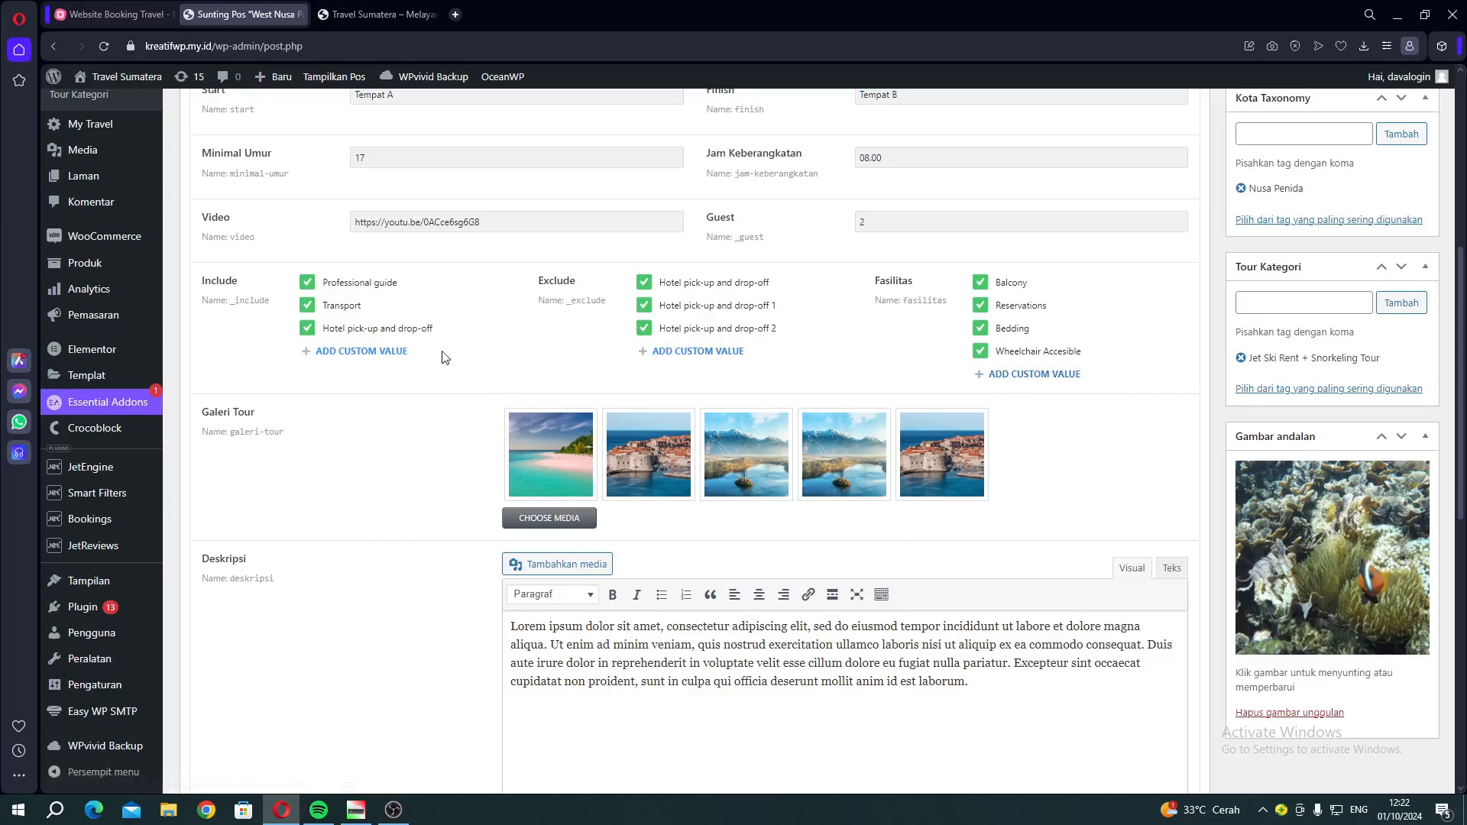
pyautogui.click(370, 351)
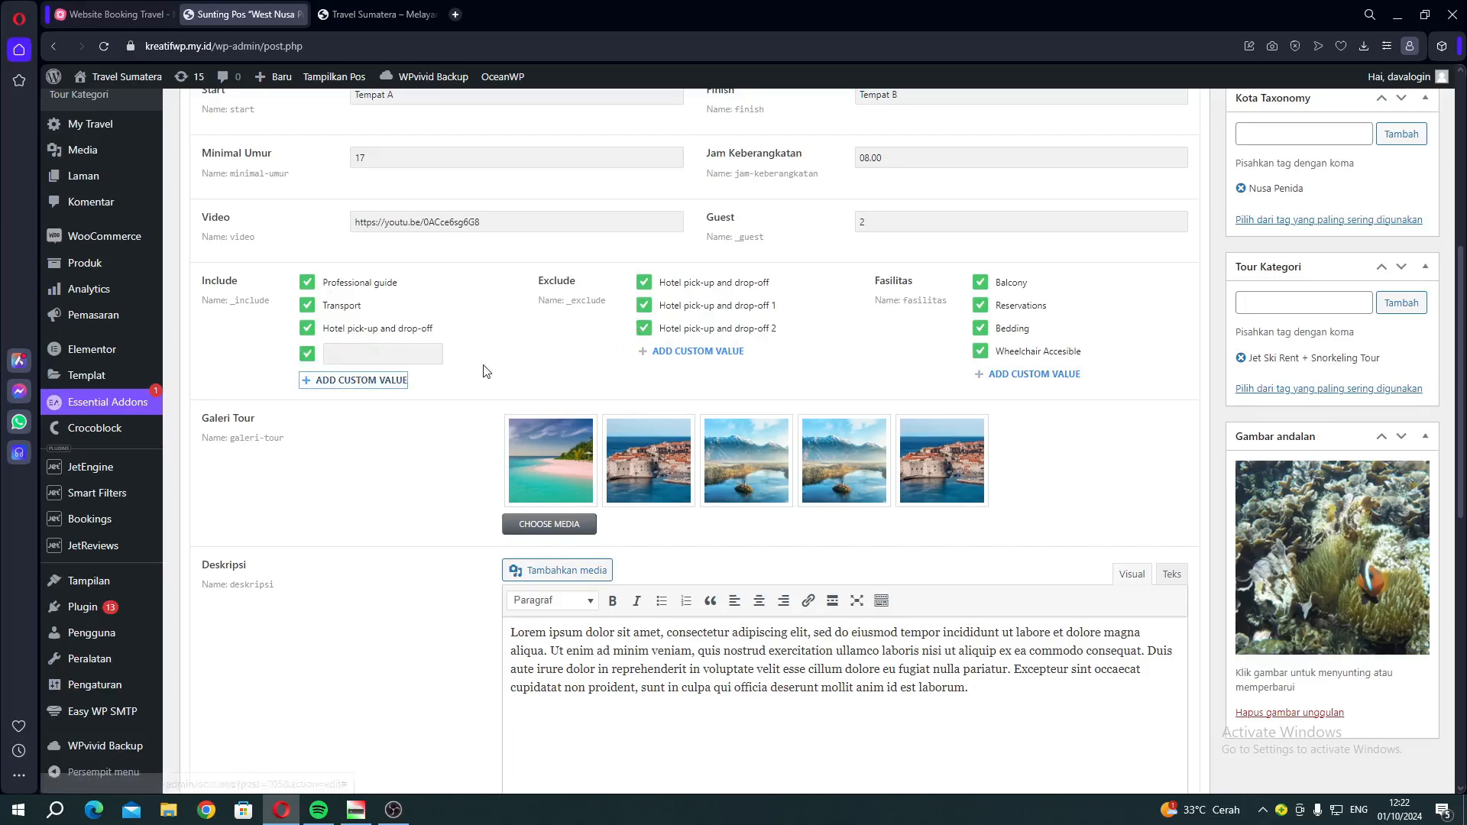
pyautogui.click(687, 351)
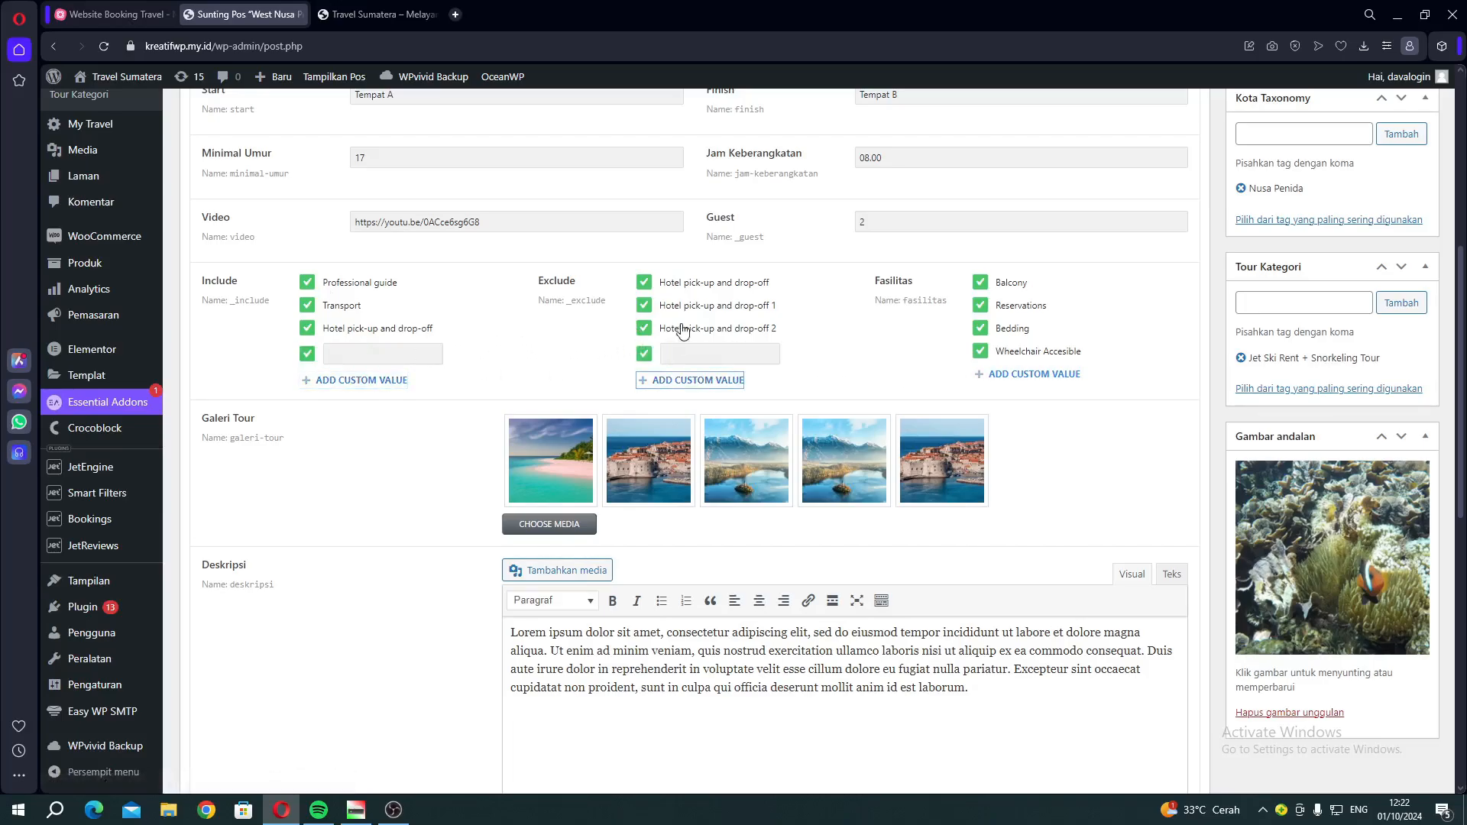
pyautogui.click(1009, 376)
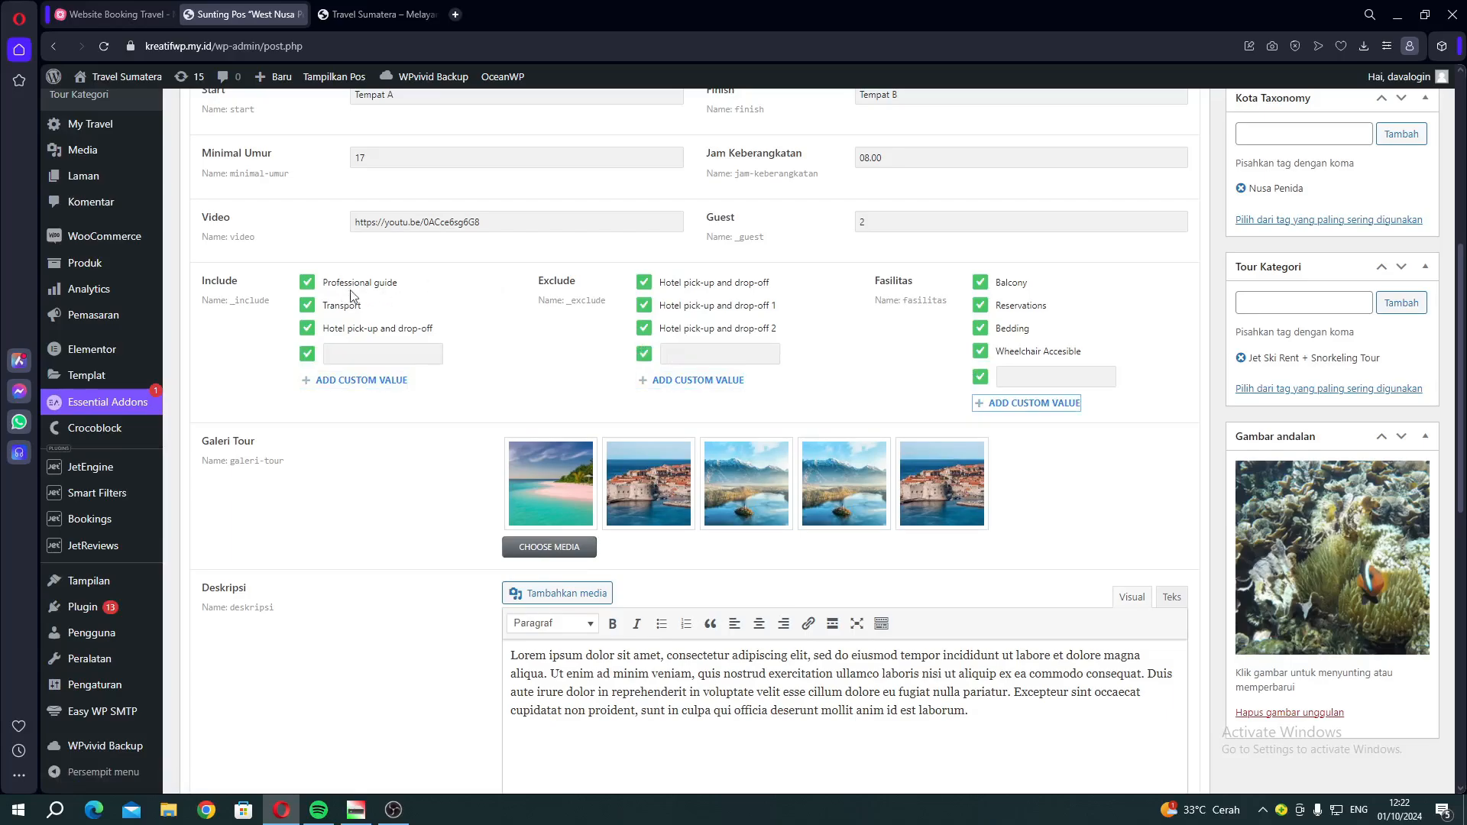
pyautogui.click(365, 352)
pyautogui.click(367, 381)
pyautogui.click(692, 381)
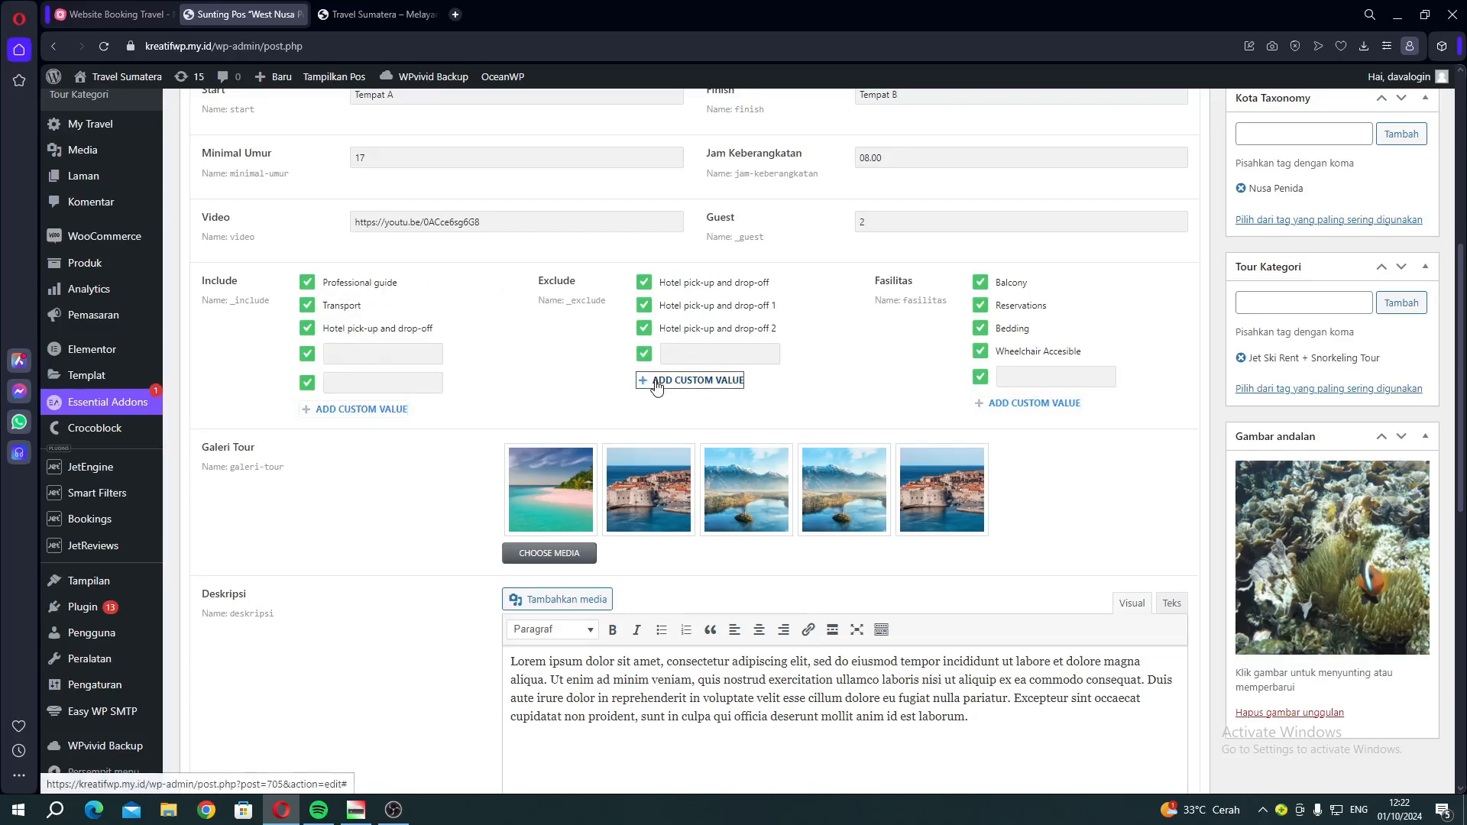
pyautogui.click(1040, 403)
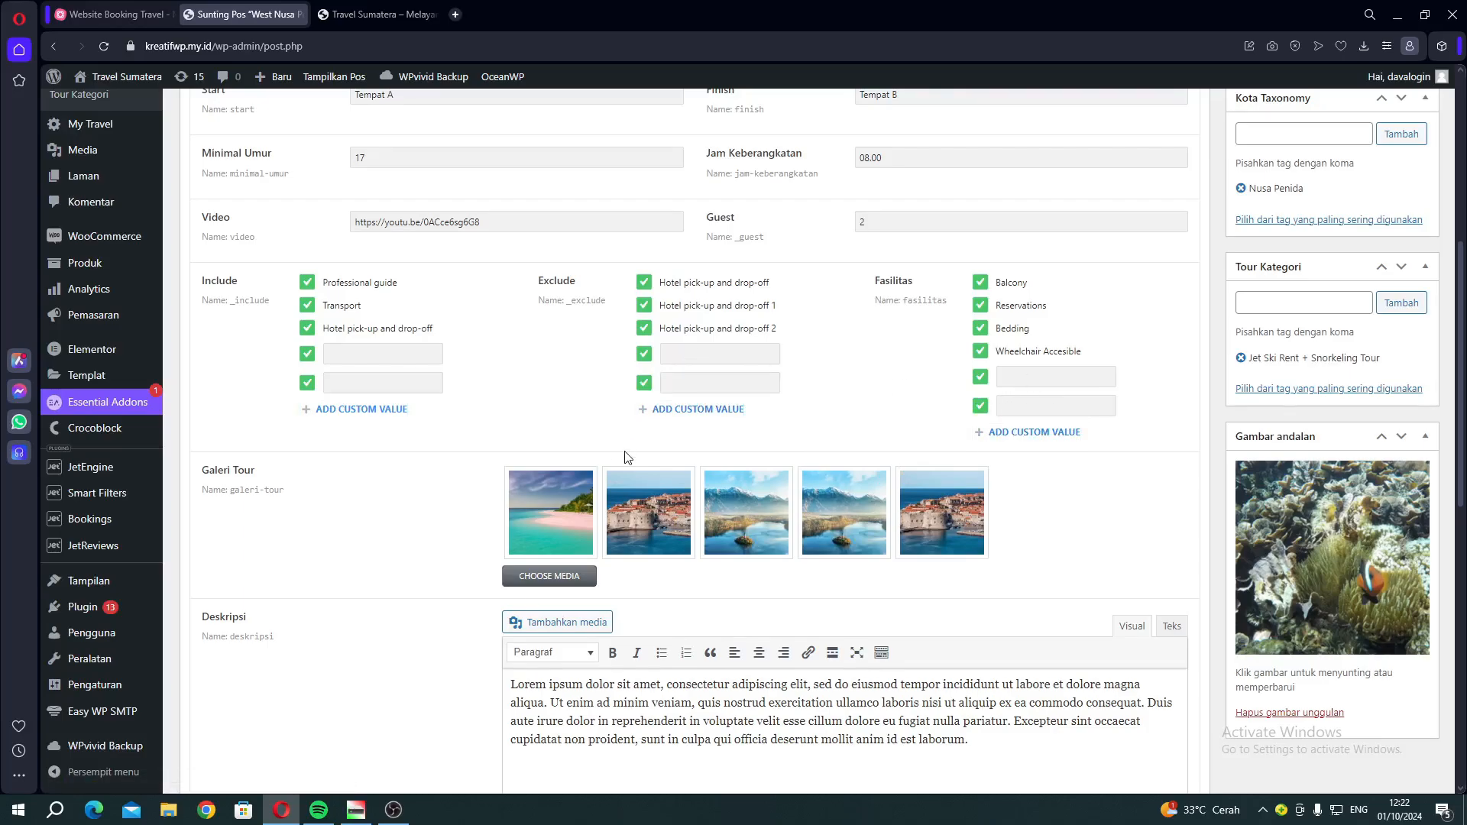
# Review the tour's gallery and description, and examine the Google Maps and Plan Tour fields under Detail Perjalanan
pyautogui.scroll(-2, 627, 458)
pyautogui.scroll(-2, 767, 366)
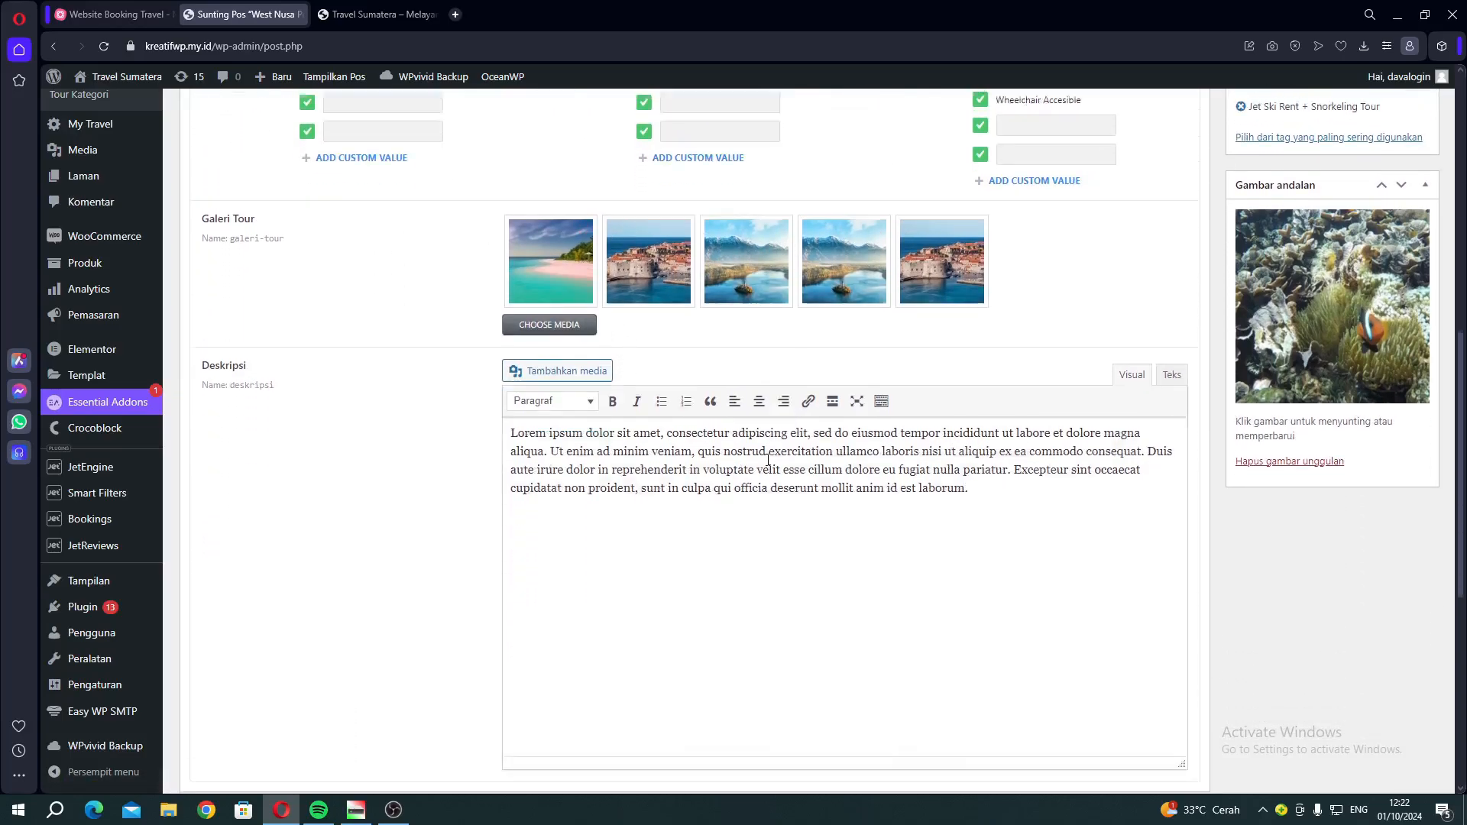
pyautogui.scroll(8, 778, 406)
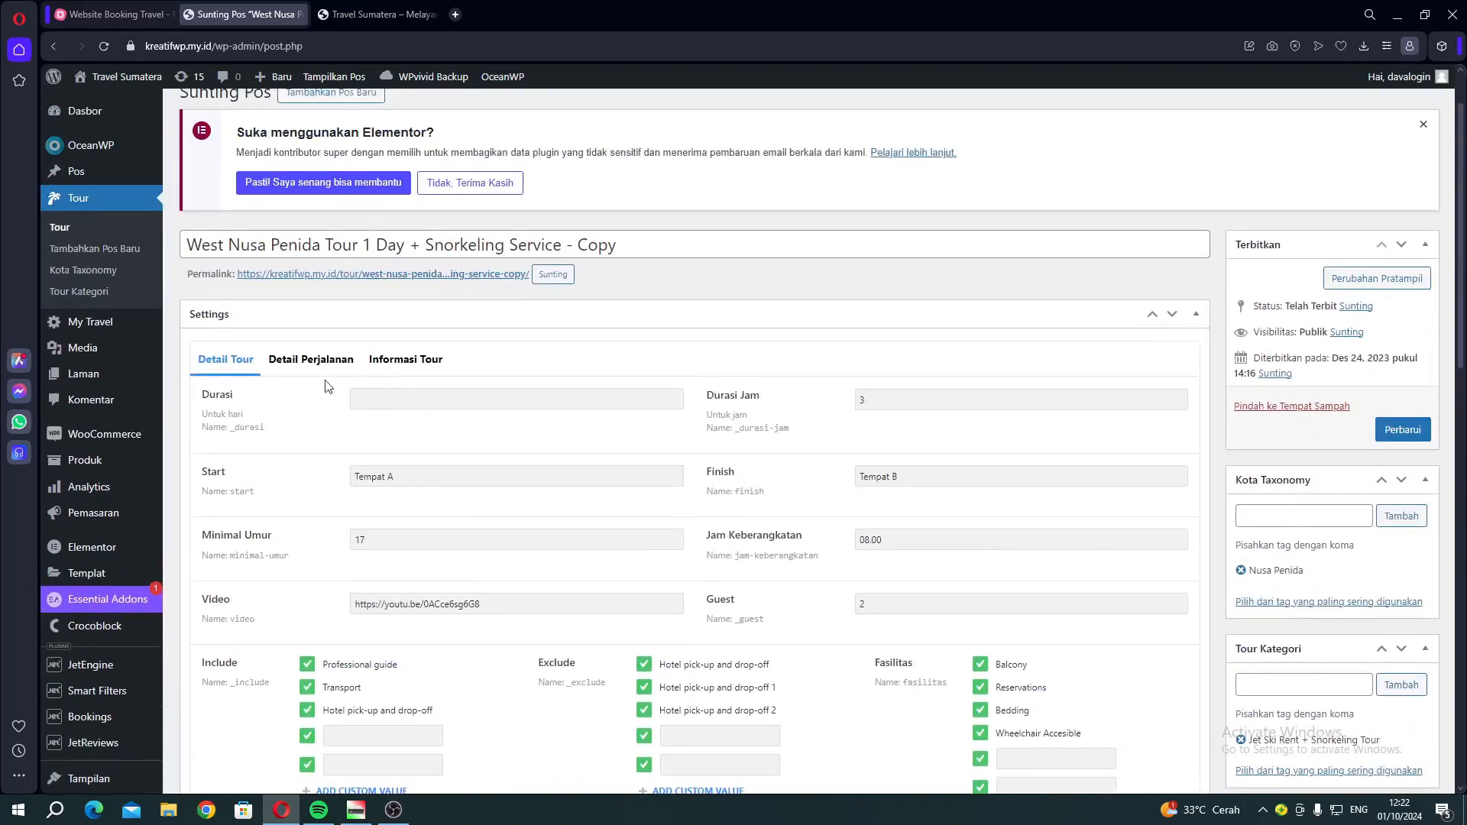
pyautogui.click(306, 368)
pyautogui.scroll(-3, 305, 375)
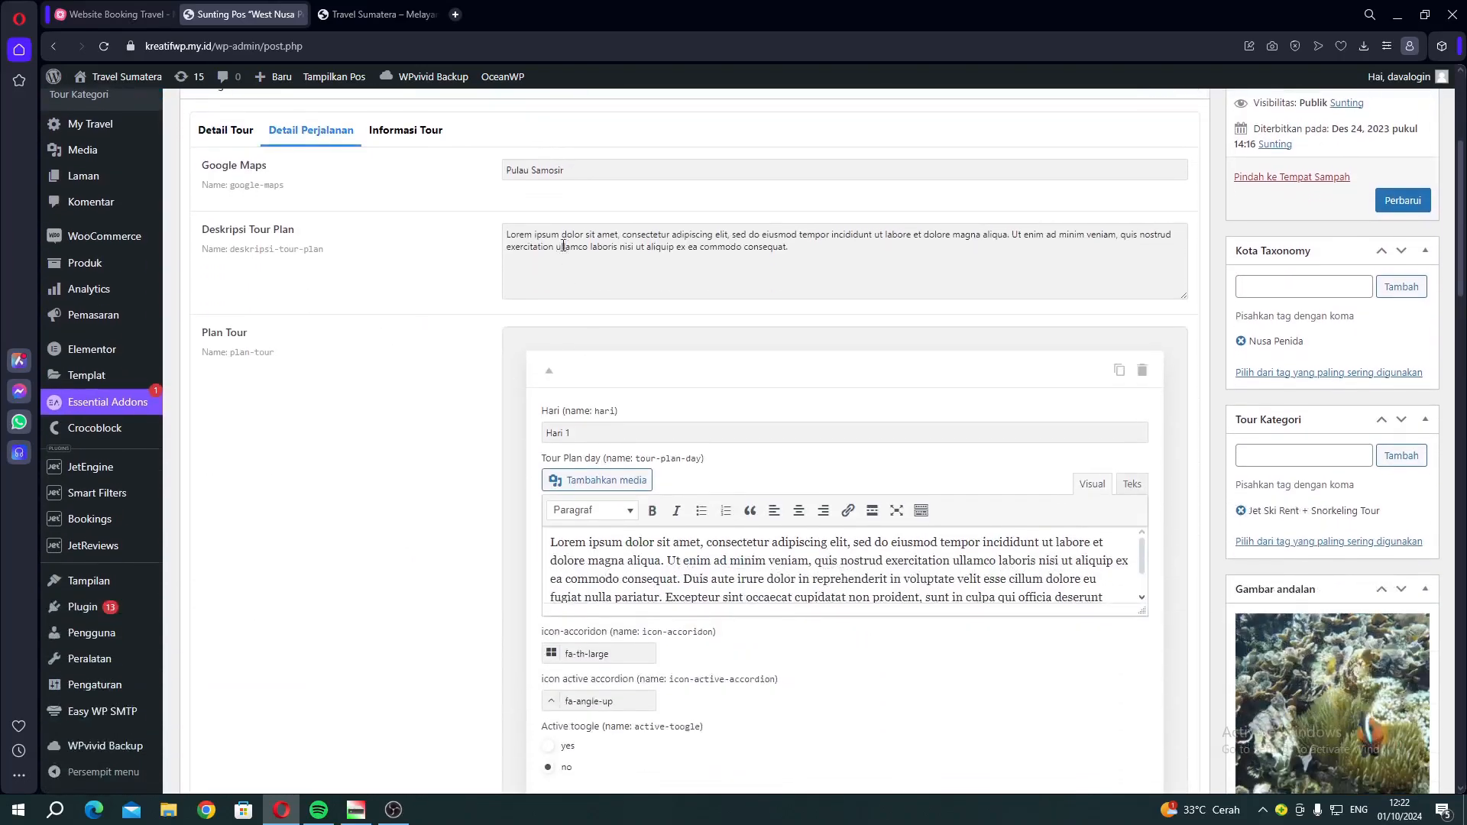
pyautogui.click(578, 170)
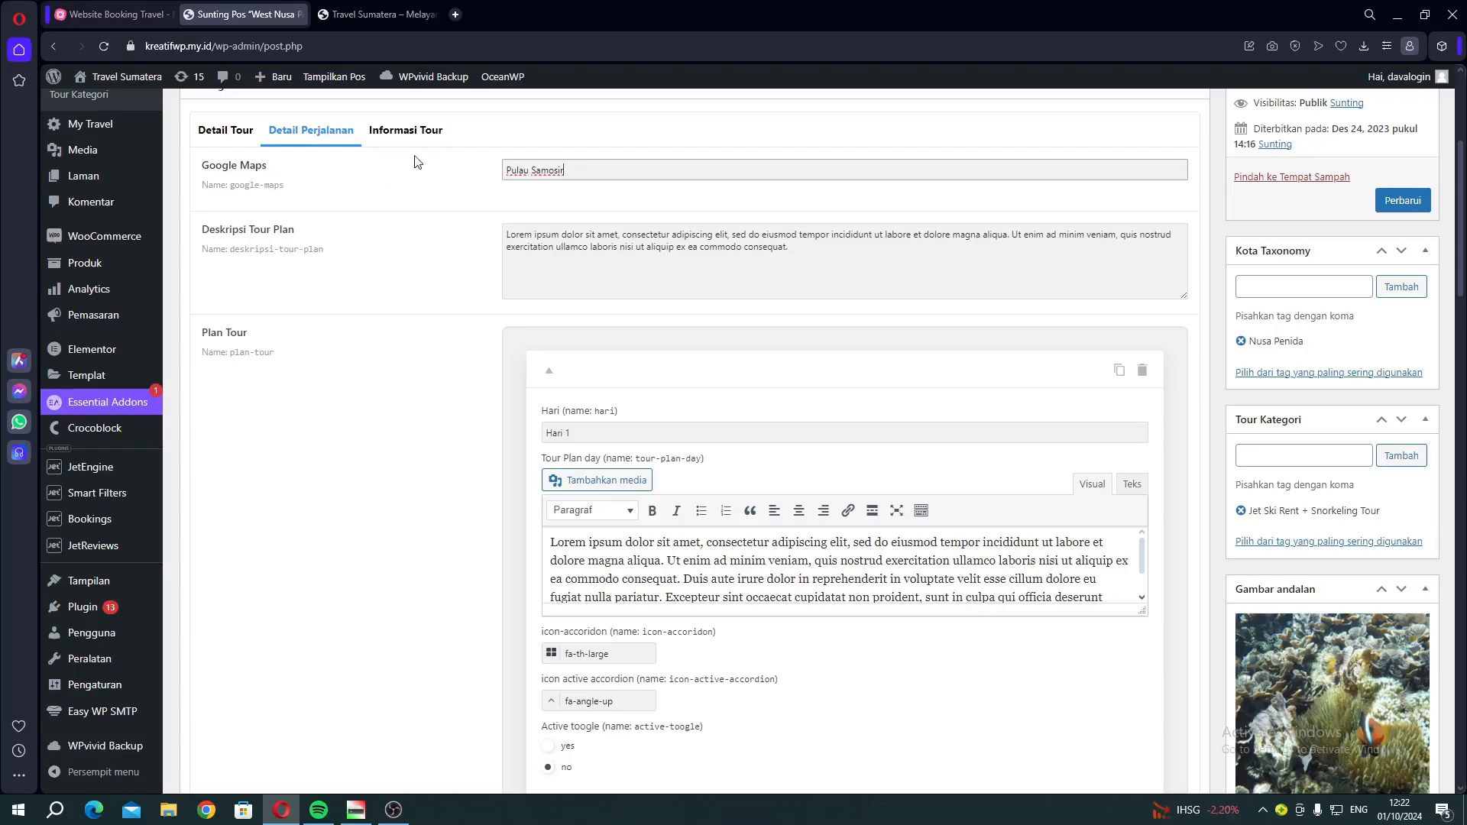
# Open the Wisata Danau Singkarak package on the live site and examine its day plan, map and places to visit
pyautogui.click(382, 14)
pyautogui.scroll(-5, 486, 360)
pyautogui.scroll(-8, 486, 361)
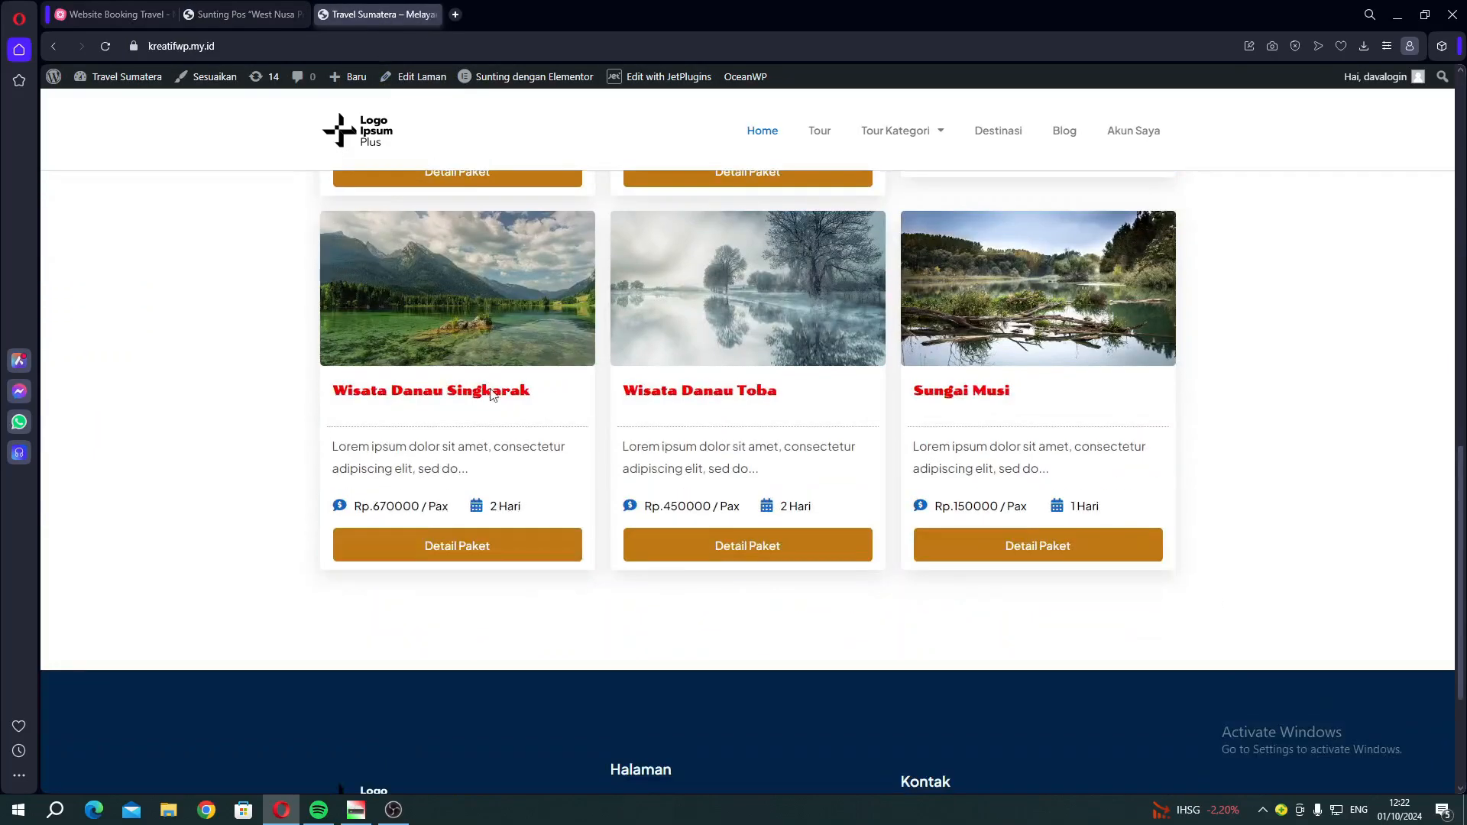
pyautogui.click(493, 545)
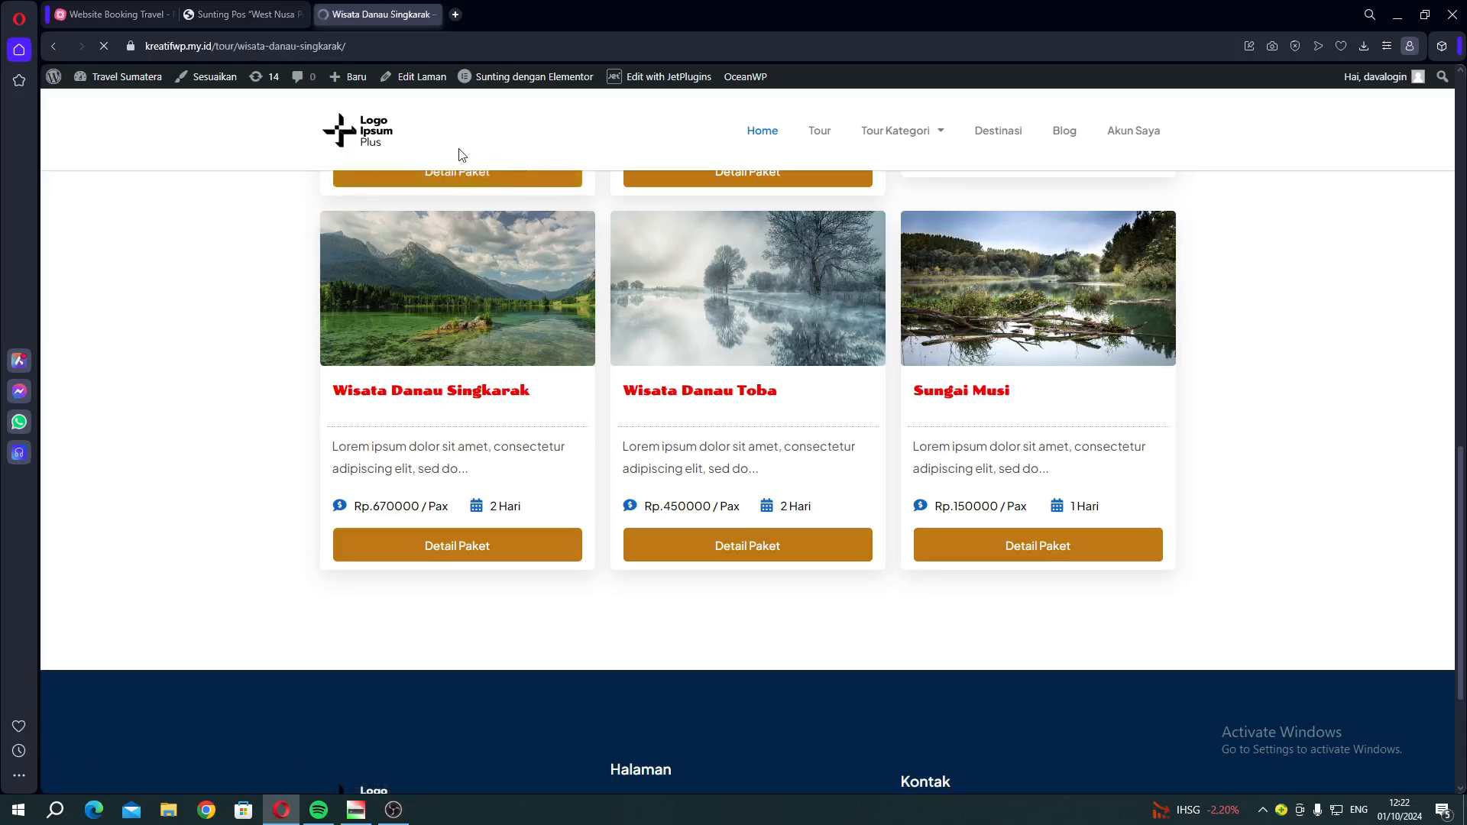
pyautogui.scroll(-10, 581, 424)
pyautogui.scroll(-5, 580, 424)
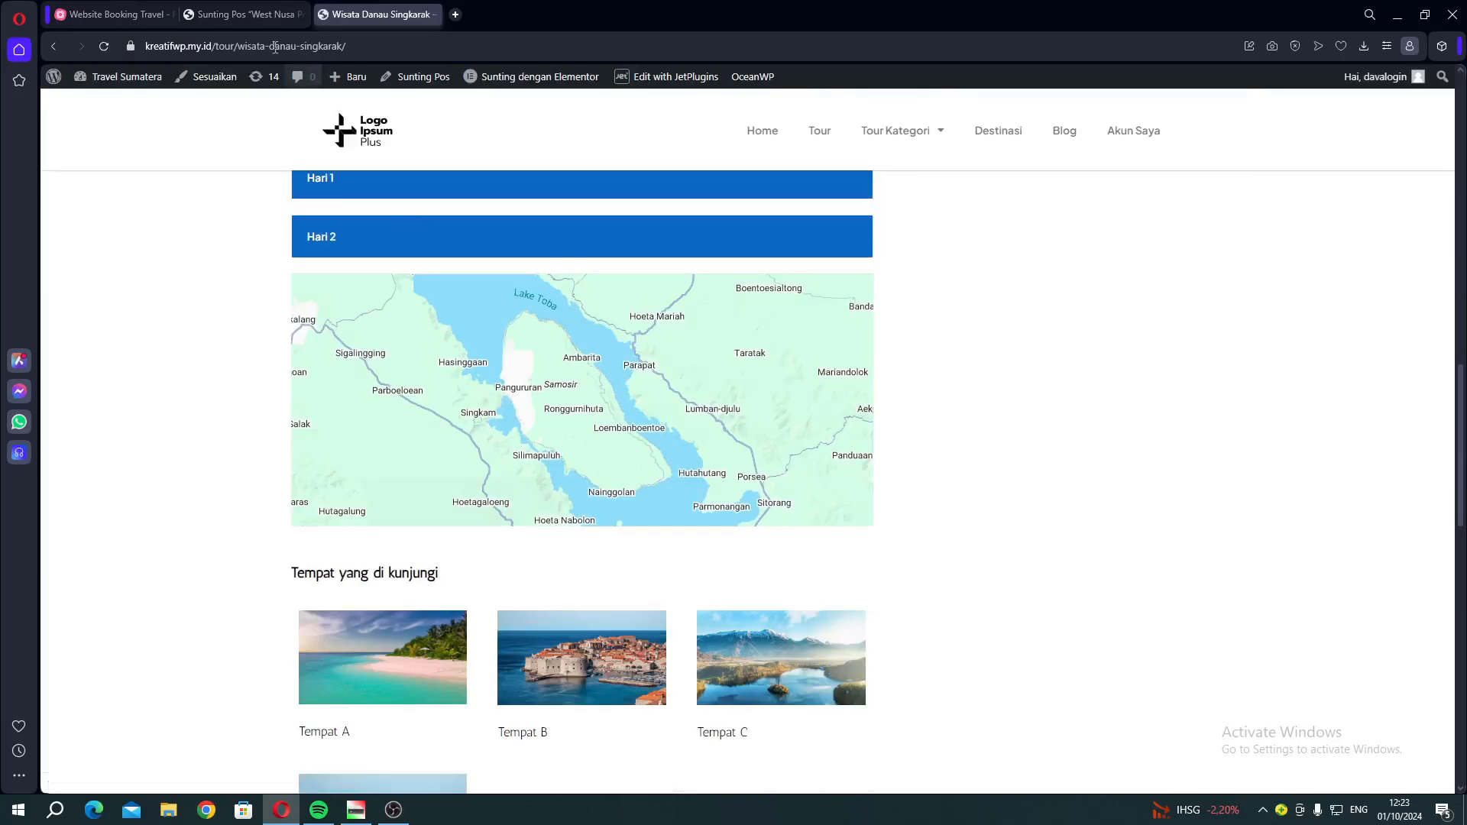
# Compare the tour's Google Maps and Deskripsi Tour Plan fields with the map and Plan Tour text on the live Wisata Danau Singkarak page
pyautogui.click(243, 13)
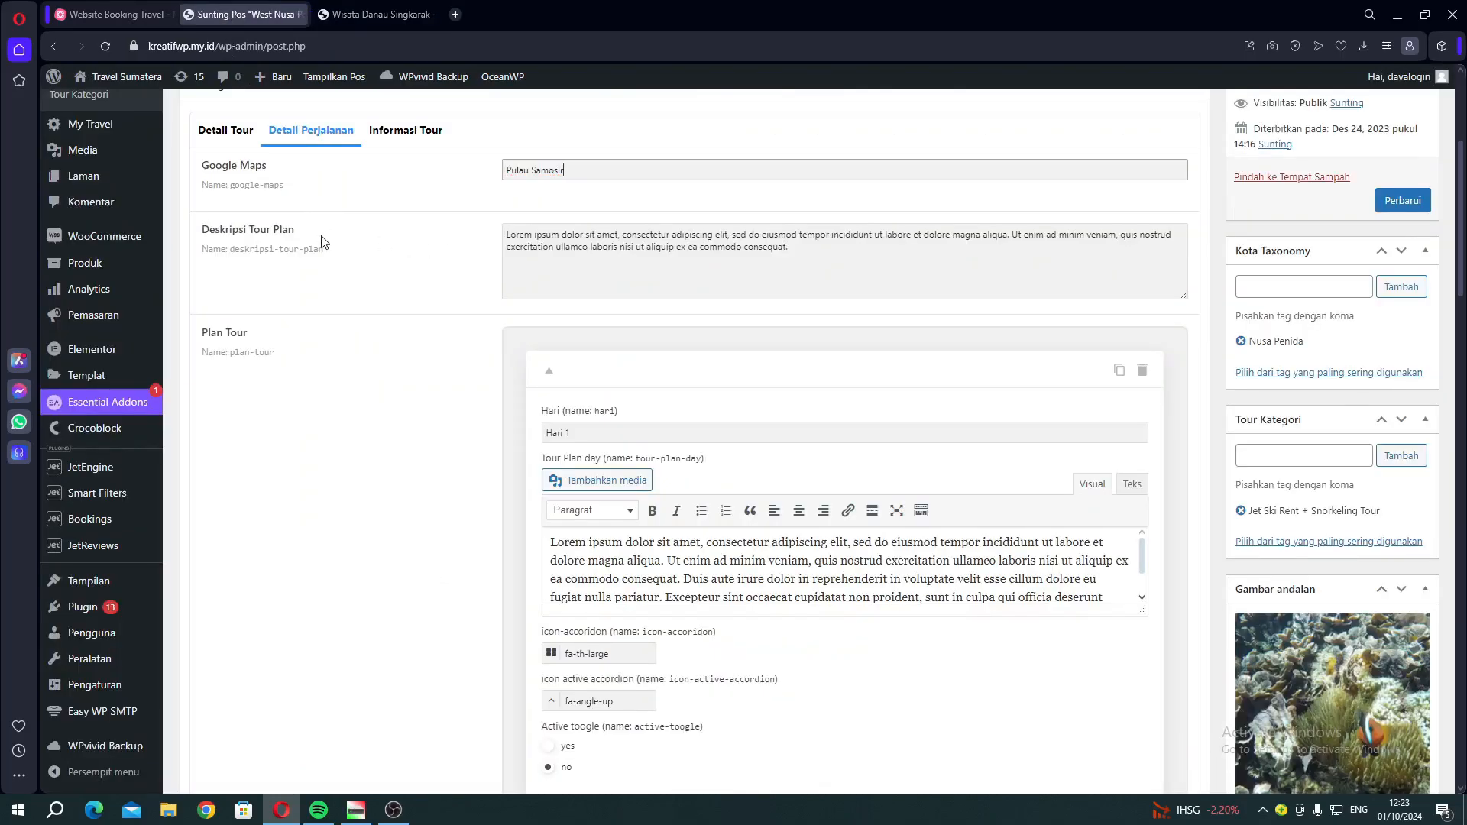
pyautogui.click(378, 14)
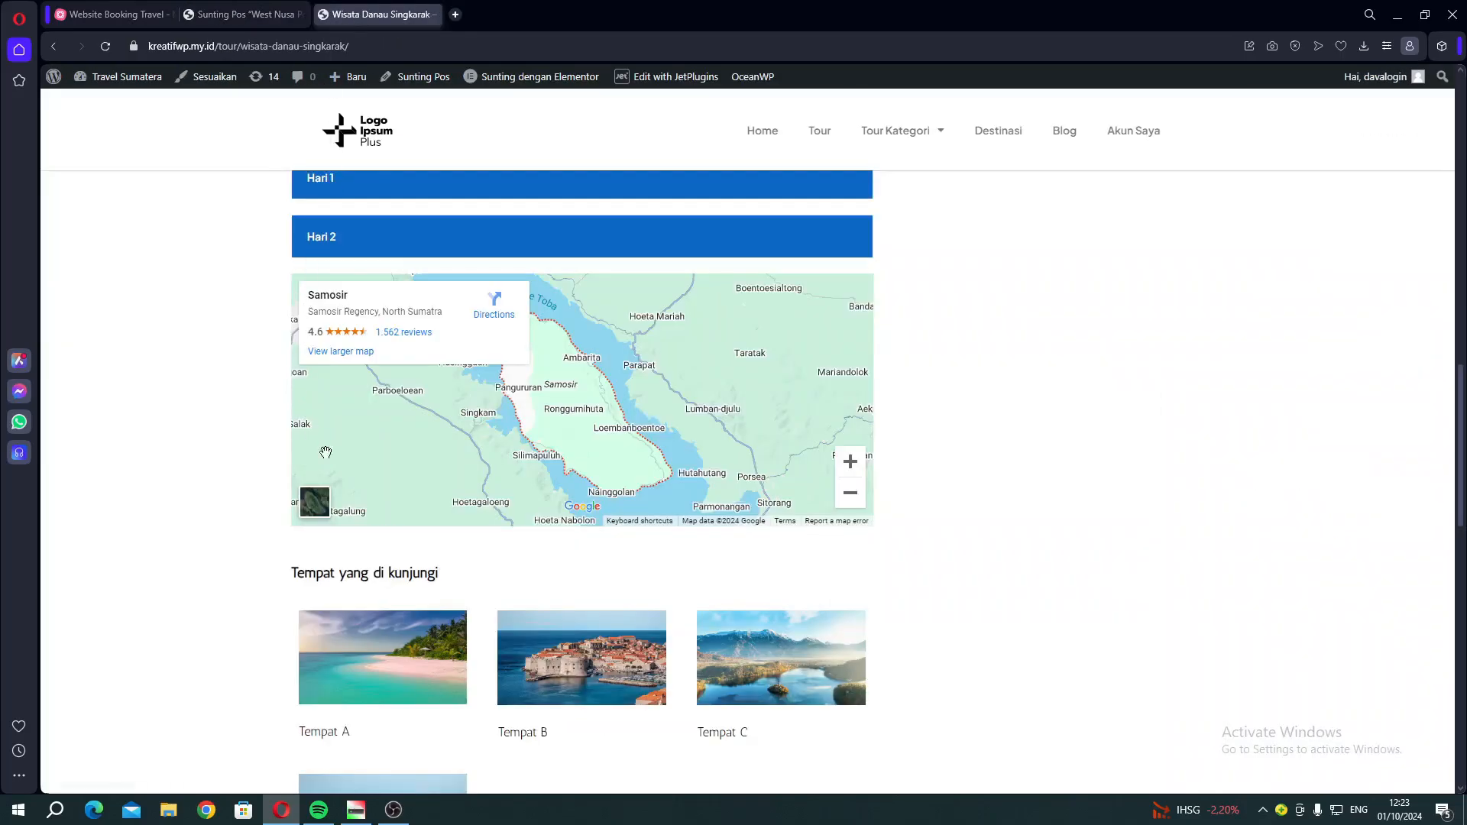
pyautogui.scroll(3, 392, 570)
pyautogui.moveTo(348, 336); pyautogui.dragTo(451, 338)
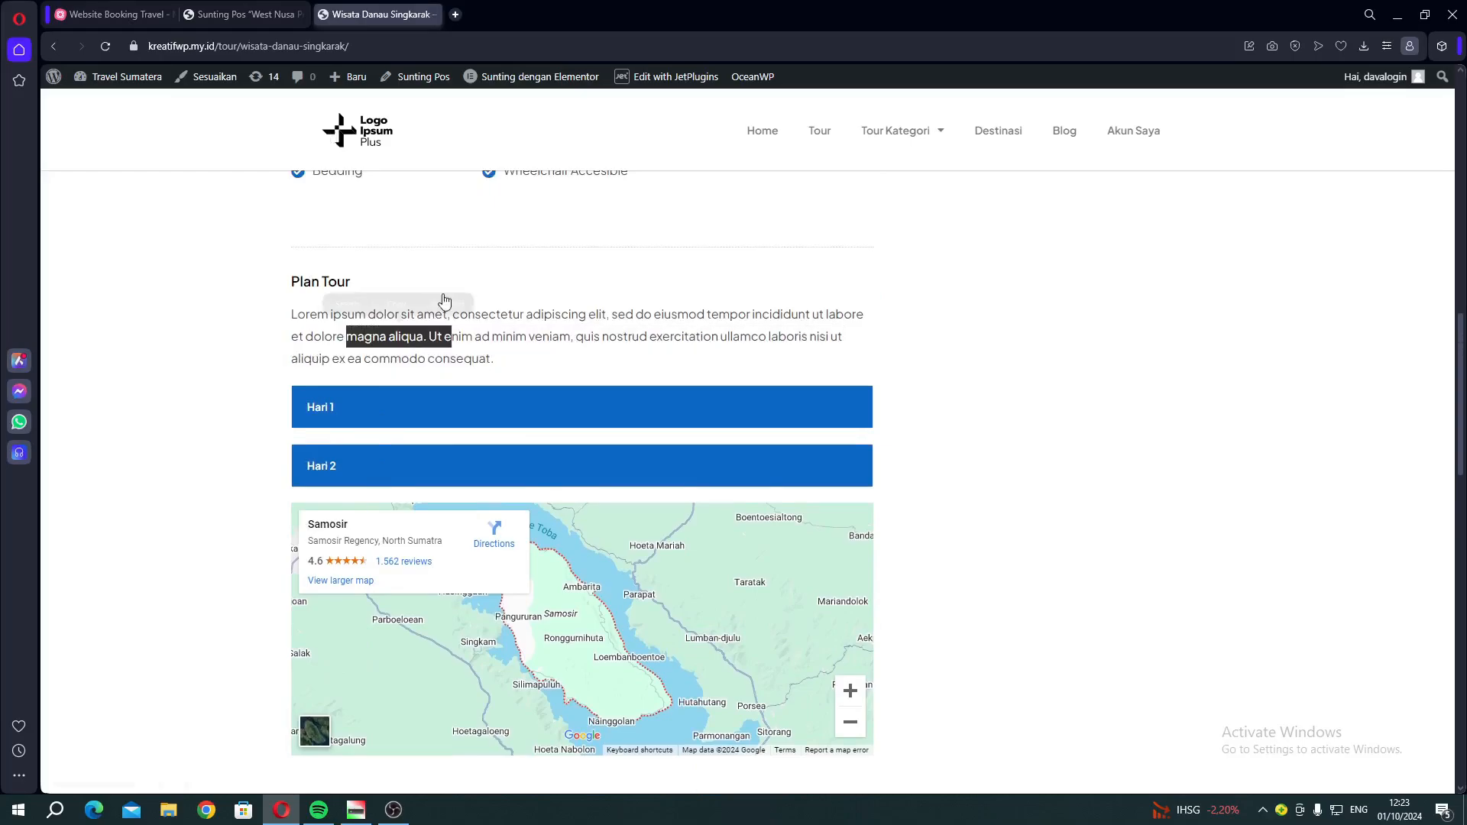
pyautogui.click(254, 21)
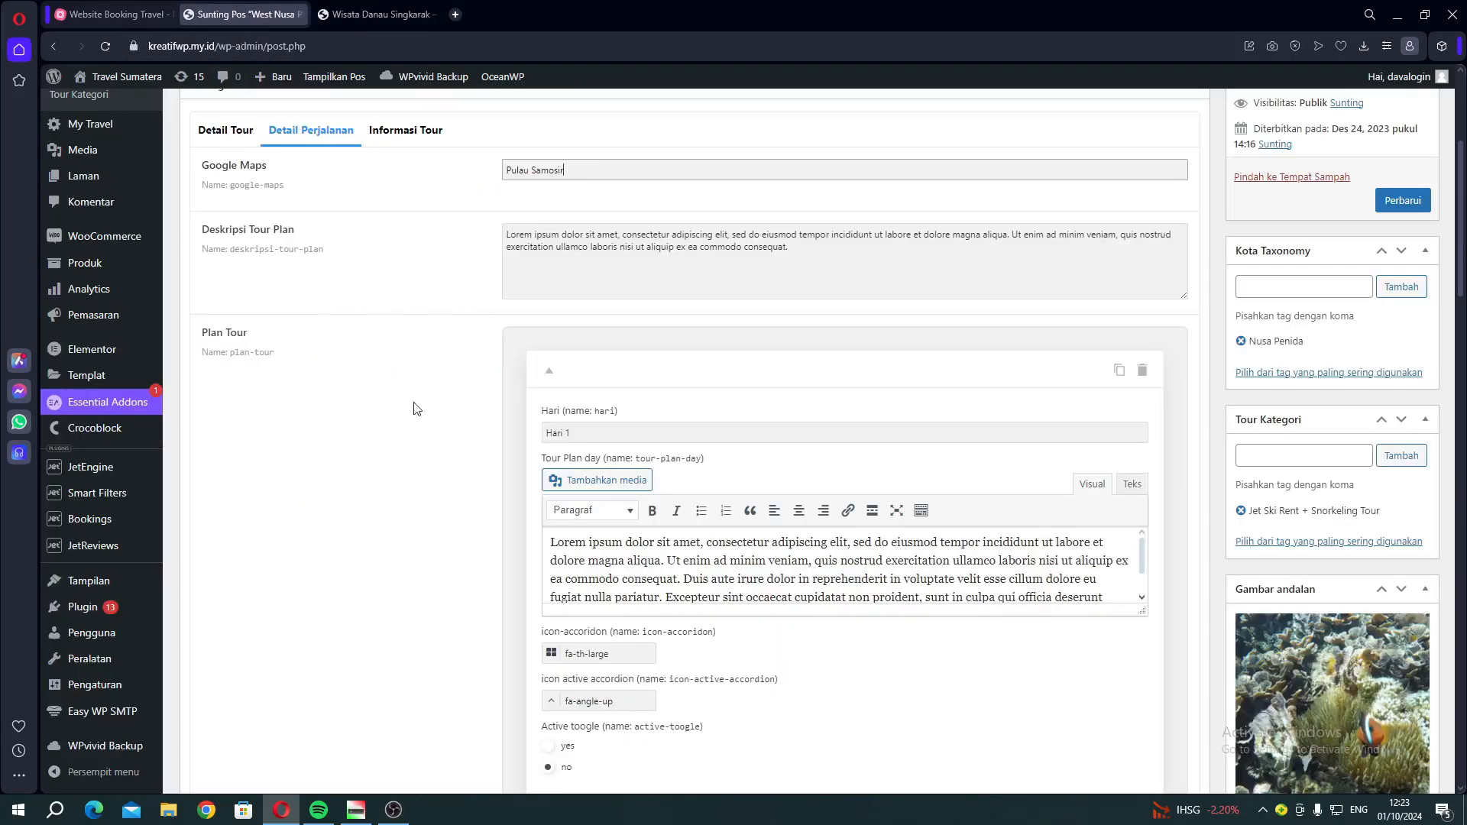
# Review the Hari 1 and Hari 2 entries under Plan Tour and expand both days on the live package page
pyautogui.scroll(-3, 305, 377)
pyautogui.scroll(2, 565, 352)
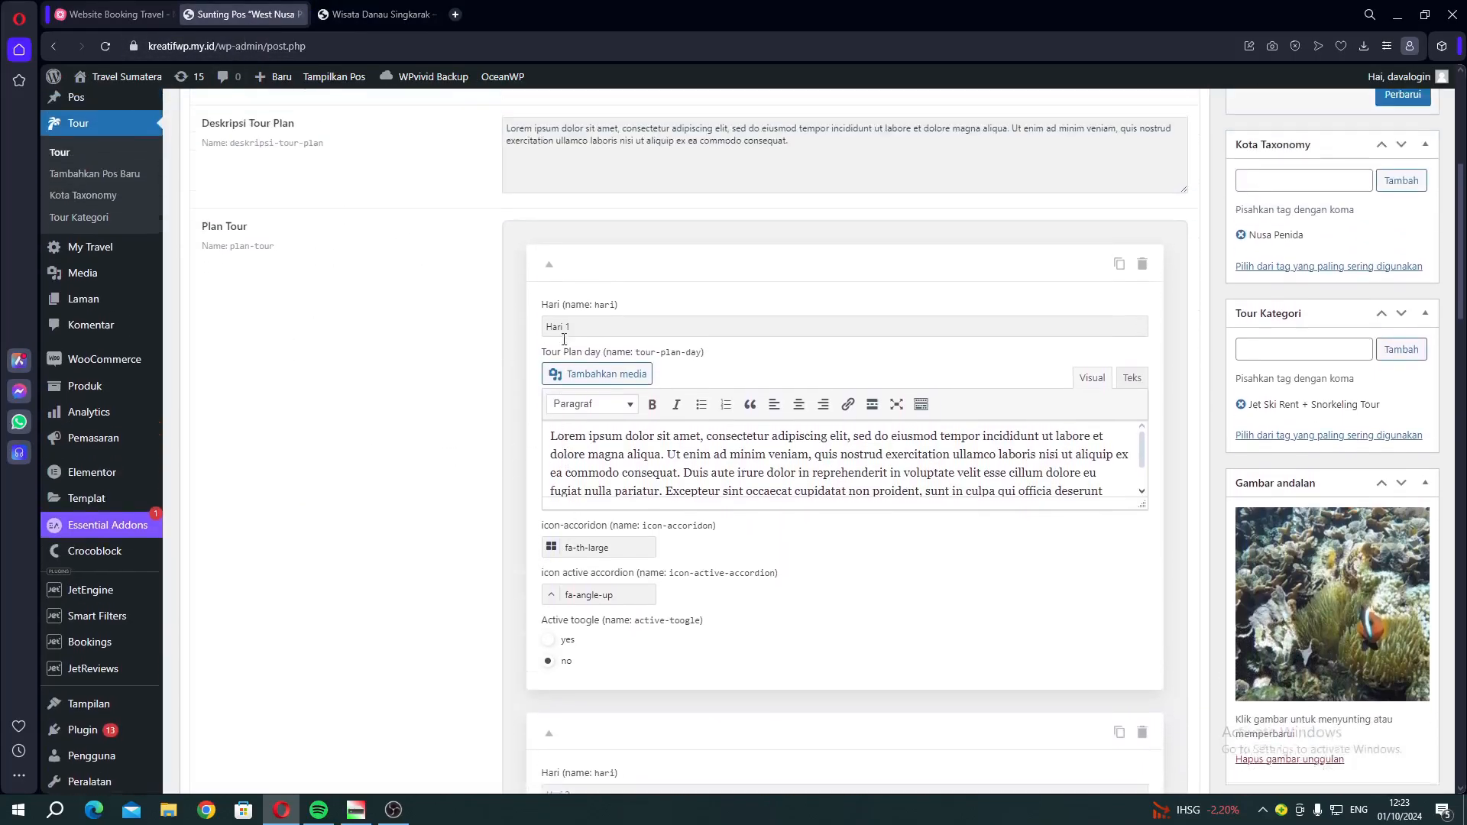
pyautogui.scroll(-5, 564, 344)
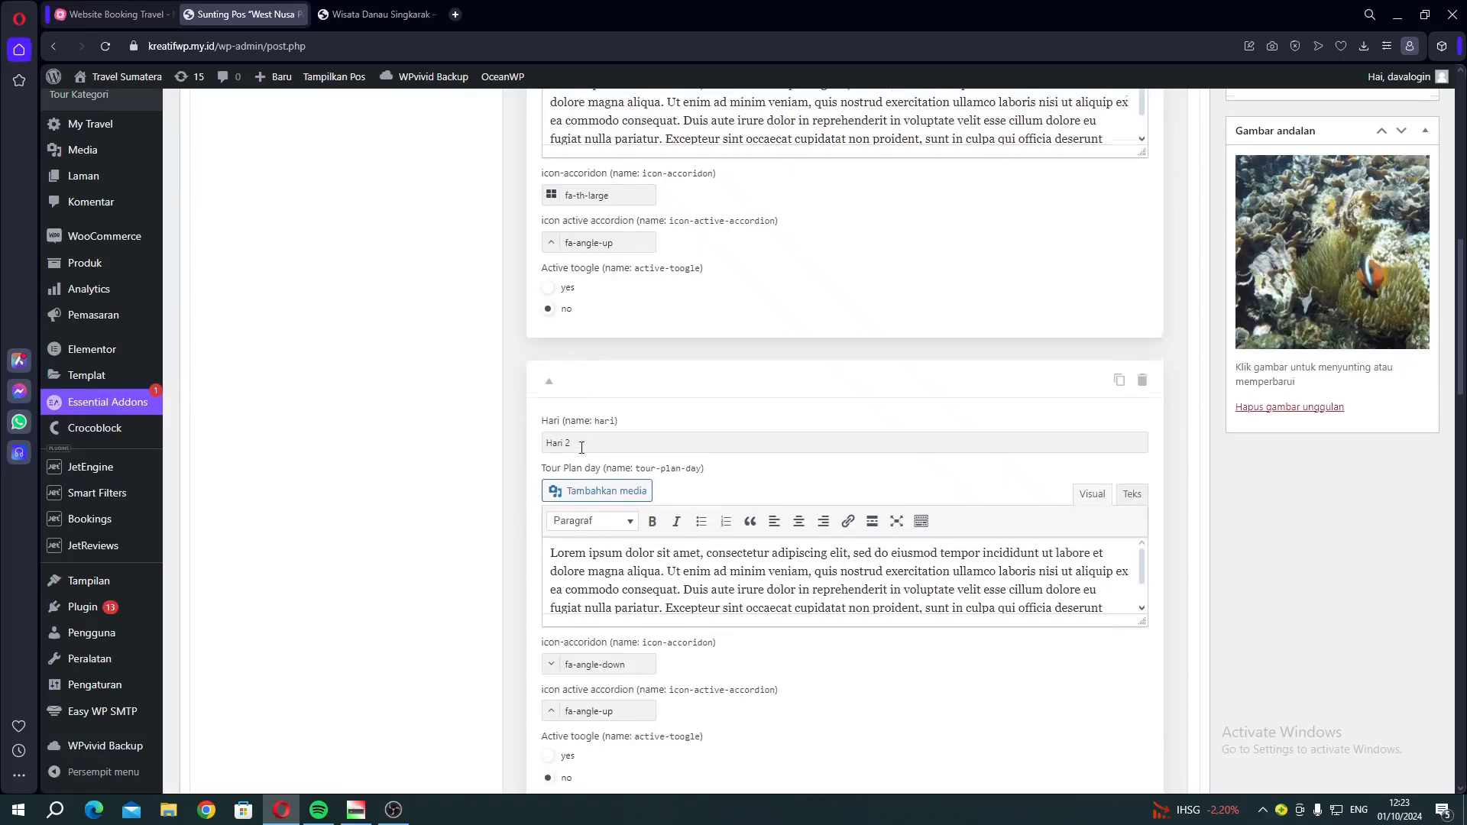
pyautogui.scroll(-4, 581, 448)
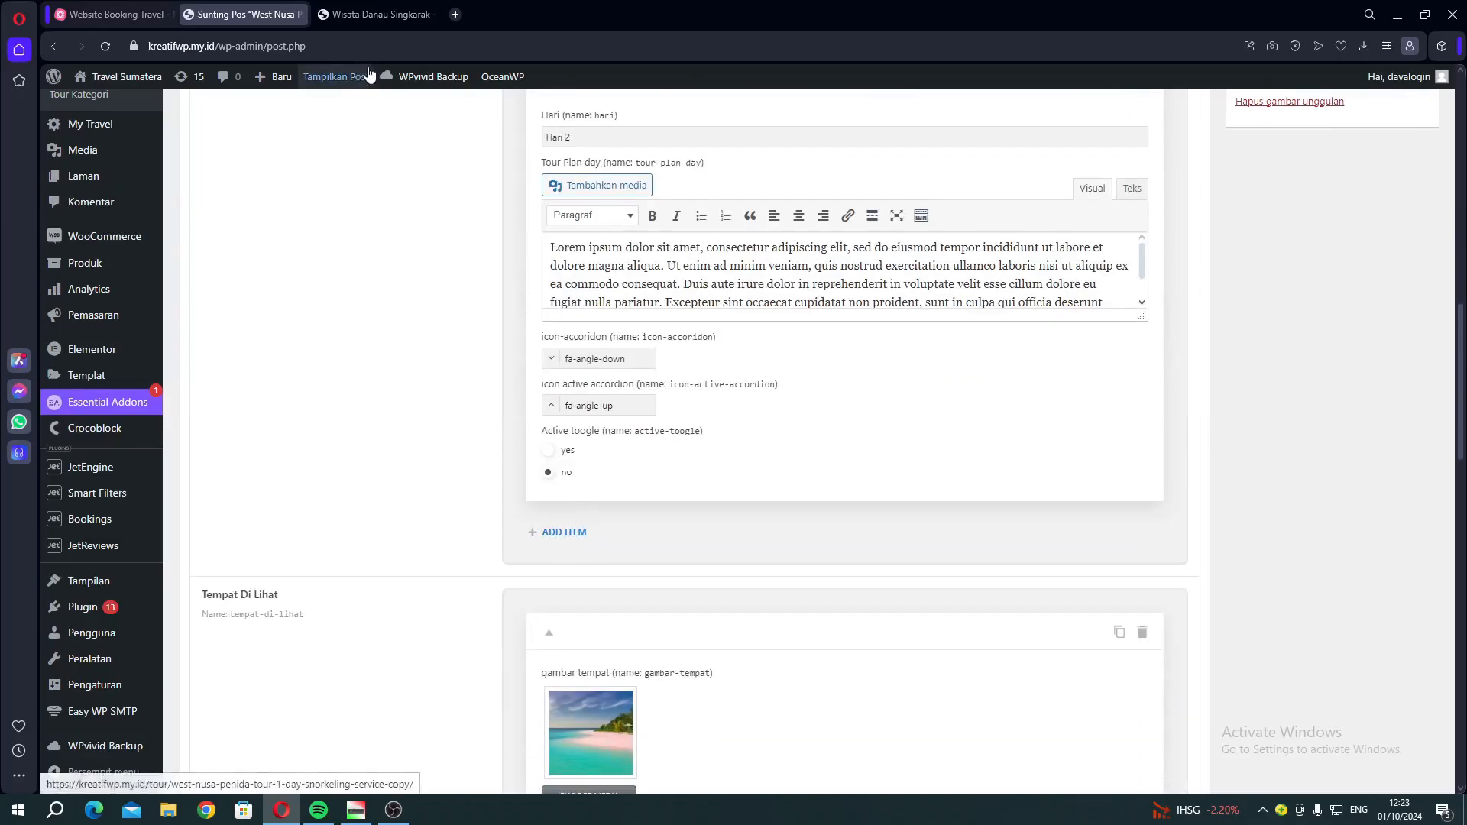
pyautogui.click(378, 13)
pyautogui.click(363, 409)
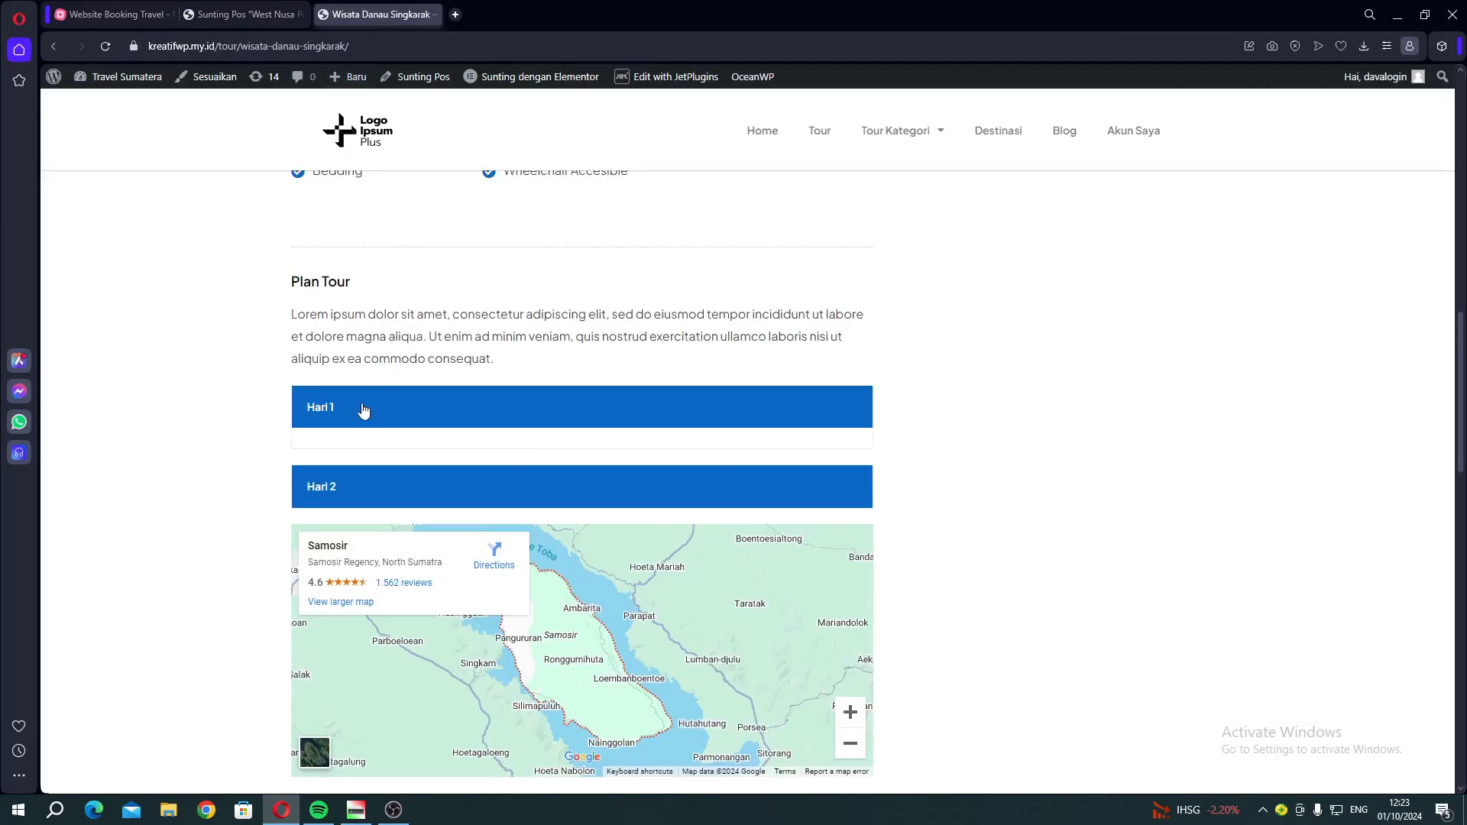
pyautogui.click(352, 596)
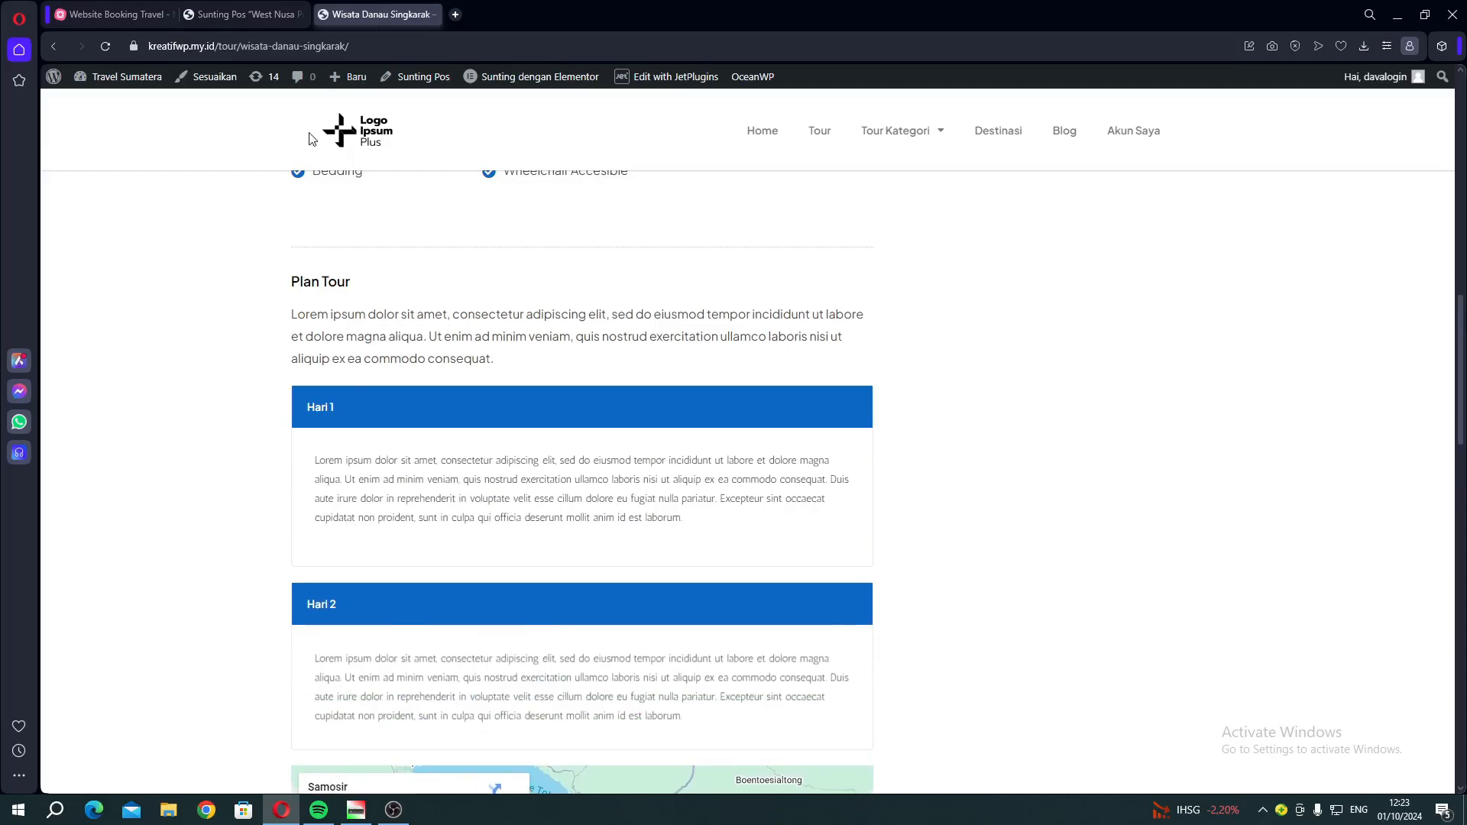
# Examine the Tempat Di Lihat images and place names, and compare them with the Tempat yang di kunjungi section on the live page
pyautogui.click(243, 14)
pyautogui.scroll(10, 609, 306)
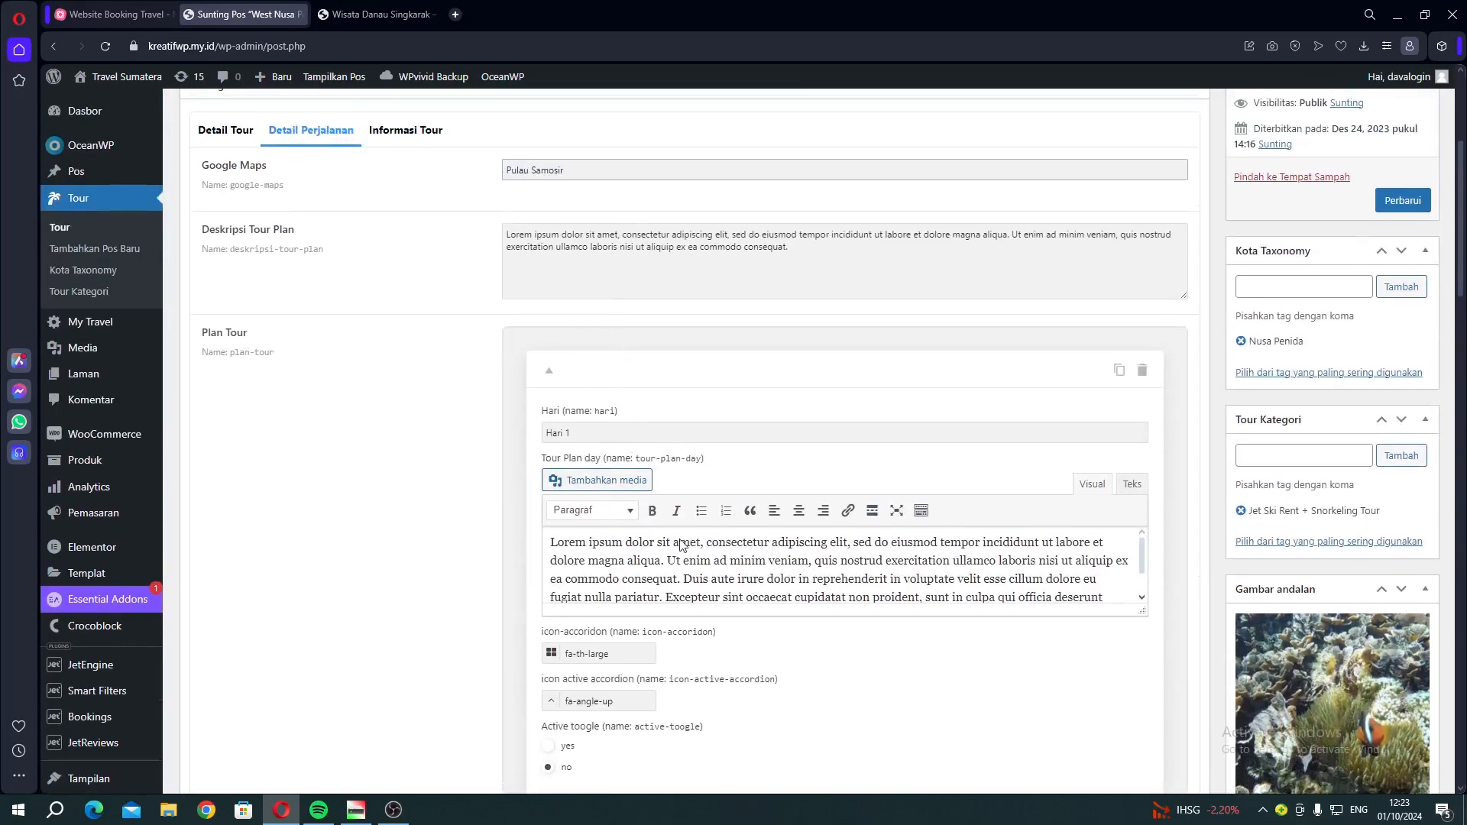
pyautogui.scroll(-10, 680, 539)
pyautogui.scroll(-5, 716, 488)
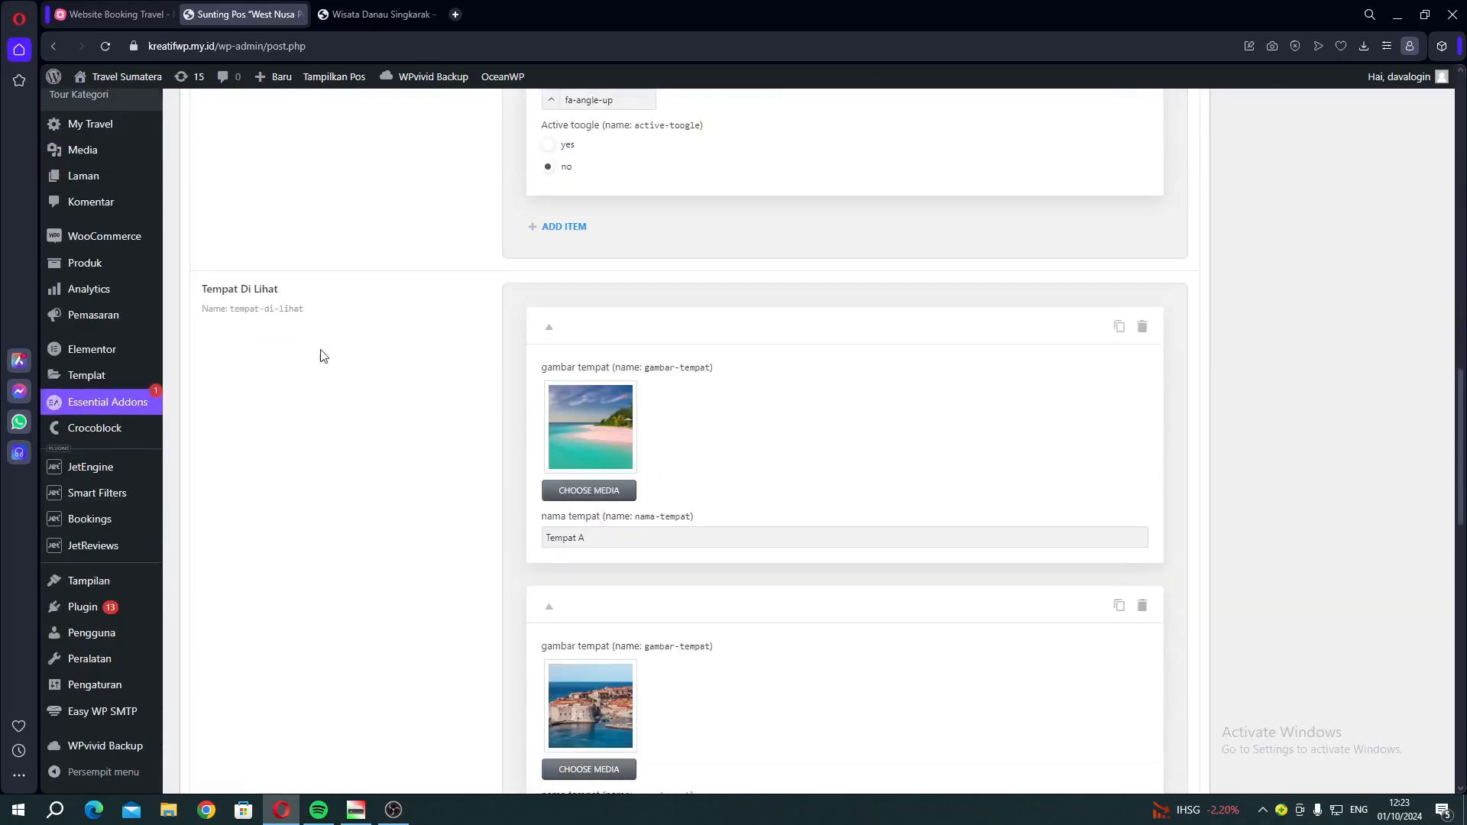
pyautogui.scroll(-2, 538, 419)
pyautogui.scroll(-1, 539, 419)
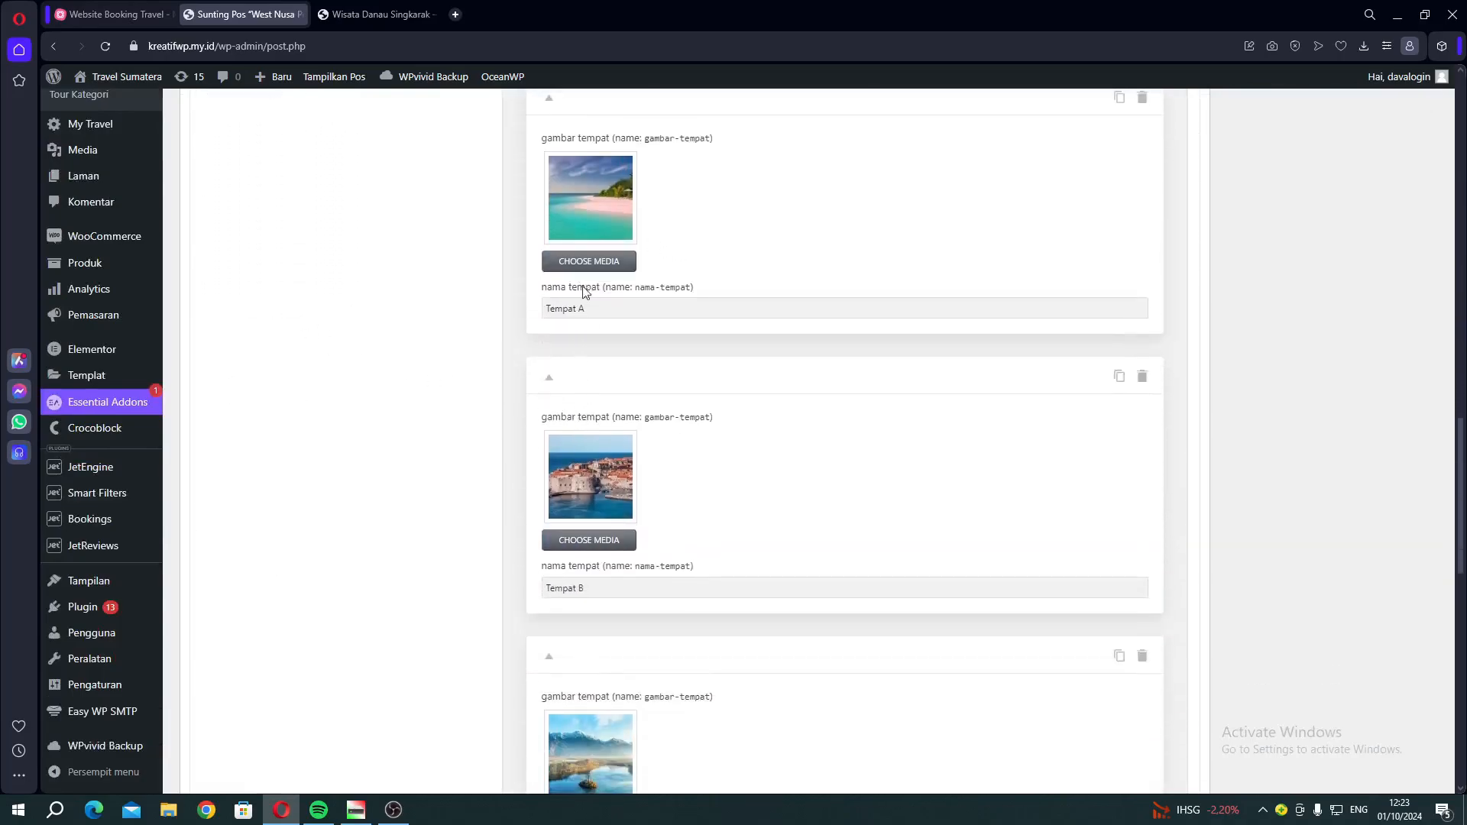
pyautogui.scroll(-6, 564, 460)
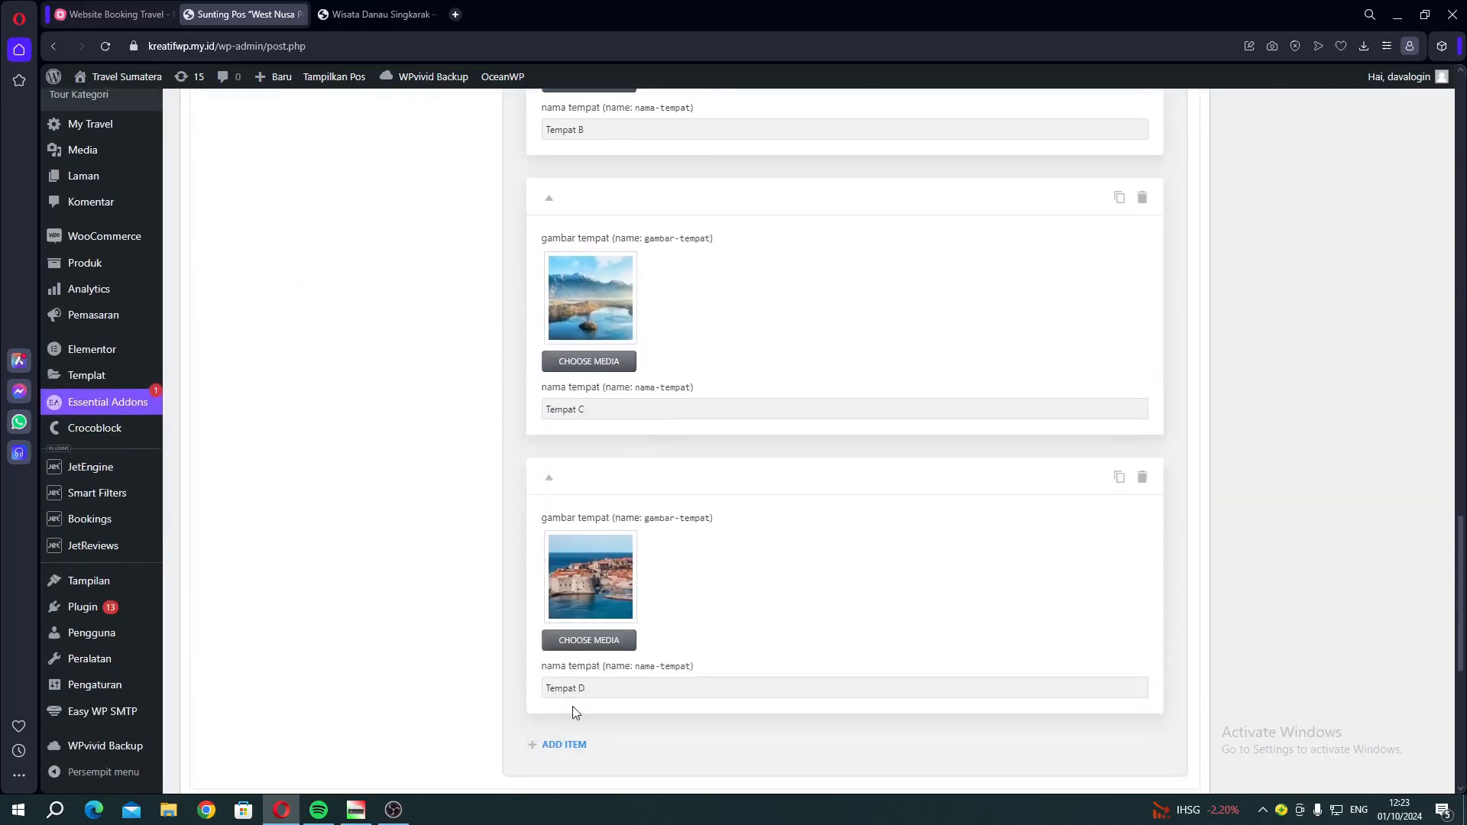
pyautogui.scroll(-2, 550, 748)
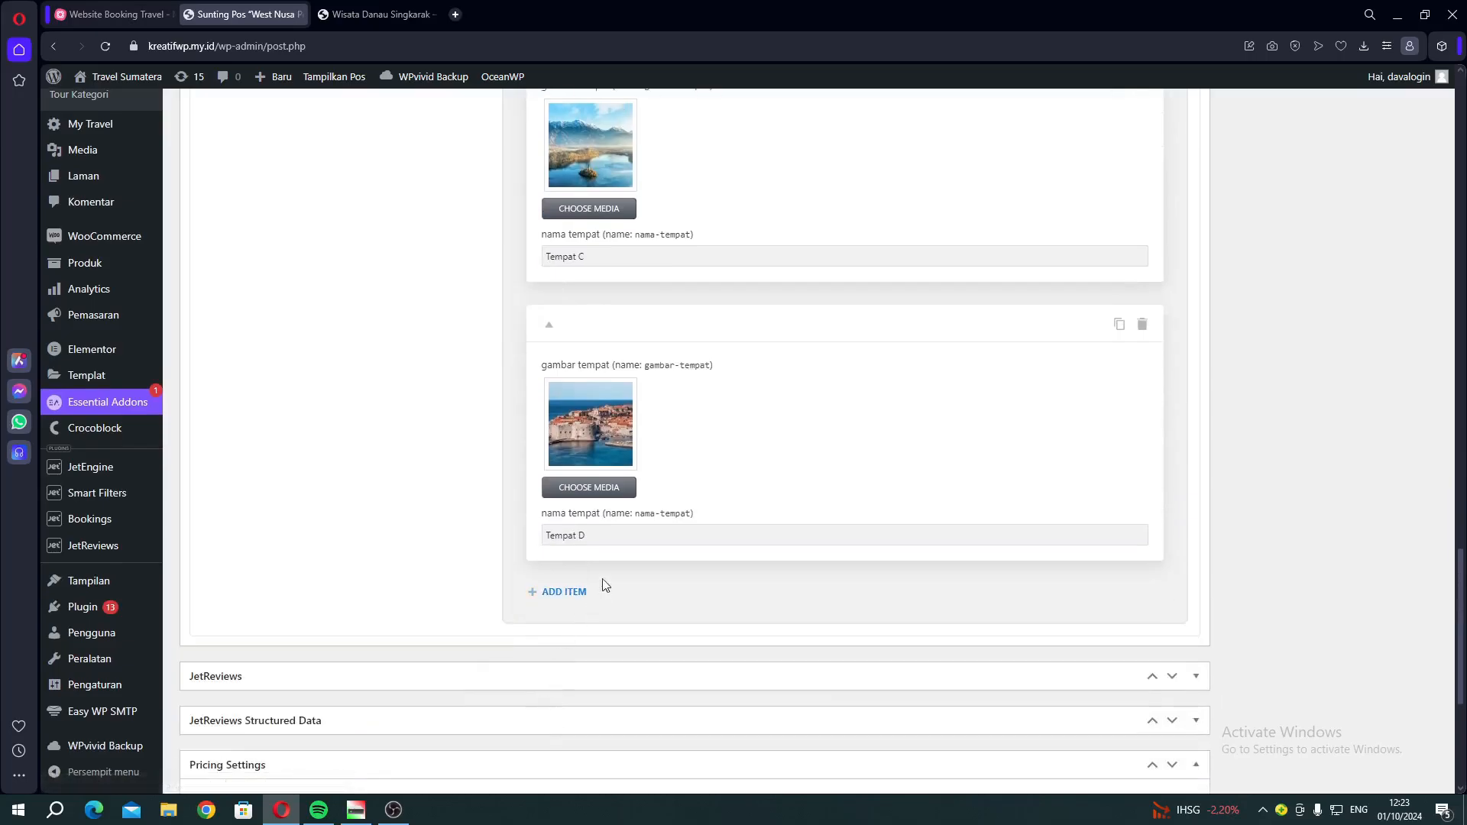
pyautogui.click(374, 15)
pyautogui.scroll(-10, 380, 483)
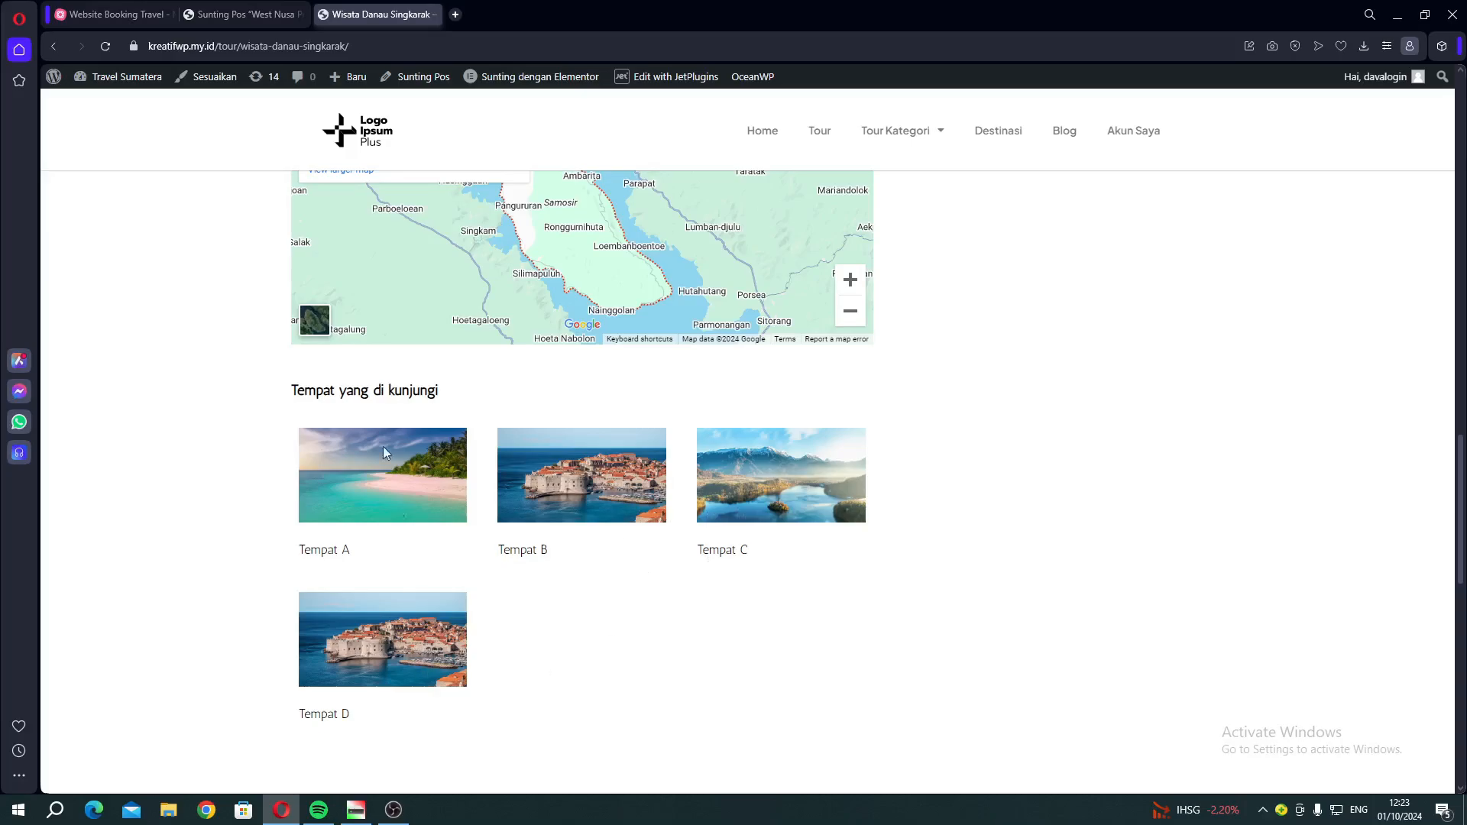
# Open the tour's Informasi Tour fields and compare them with the expanded Peralatan Pribadi and Syarat dan Ketentuan on the live page
pyautogui.click(247, 14)
pyautogui.scroll(10, 465, 196)
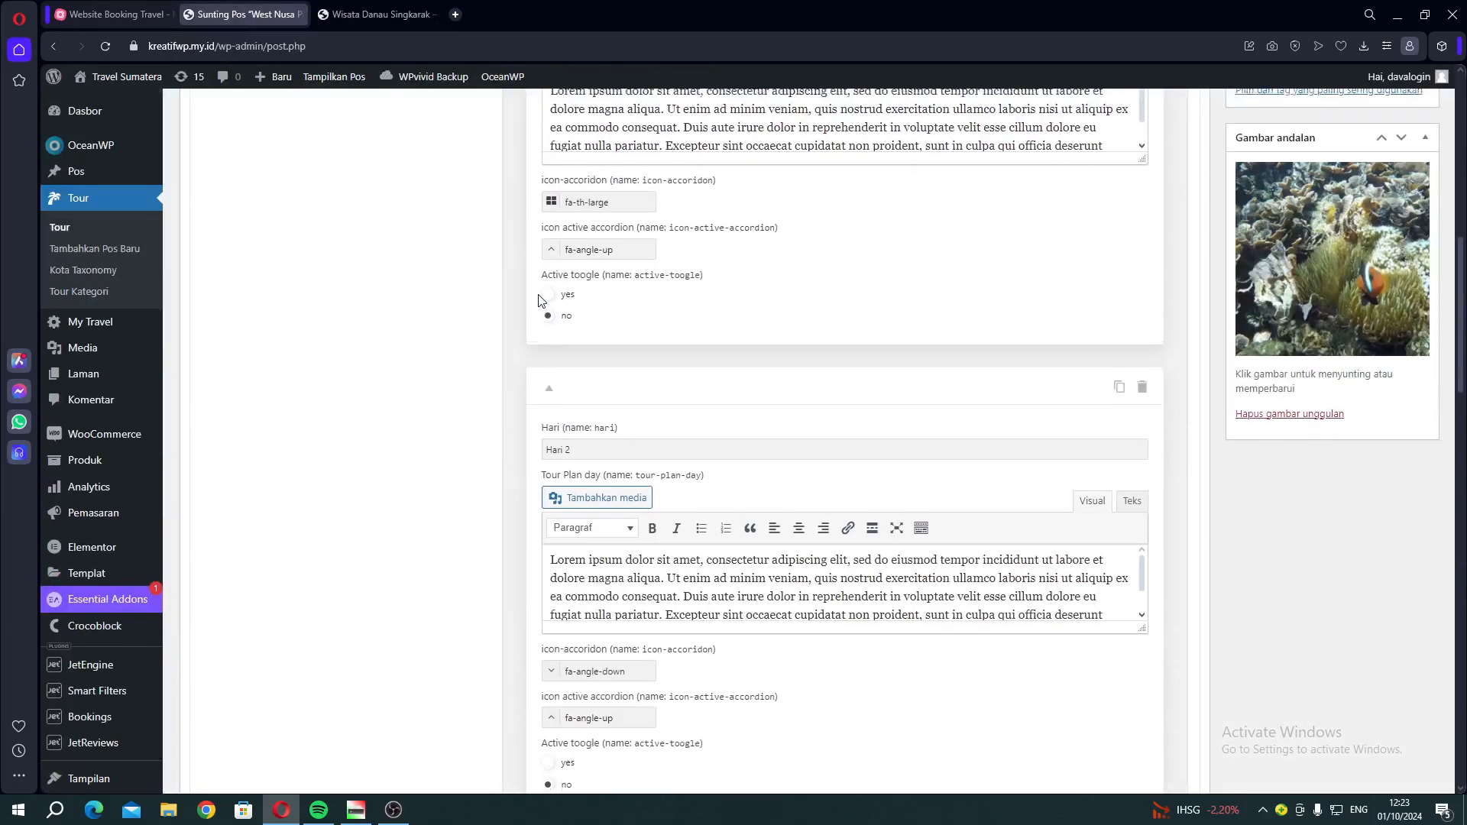
pyautogui.scroll(10, 539, 299)
pyautogui.click(390, 362)
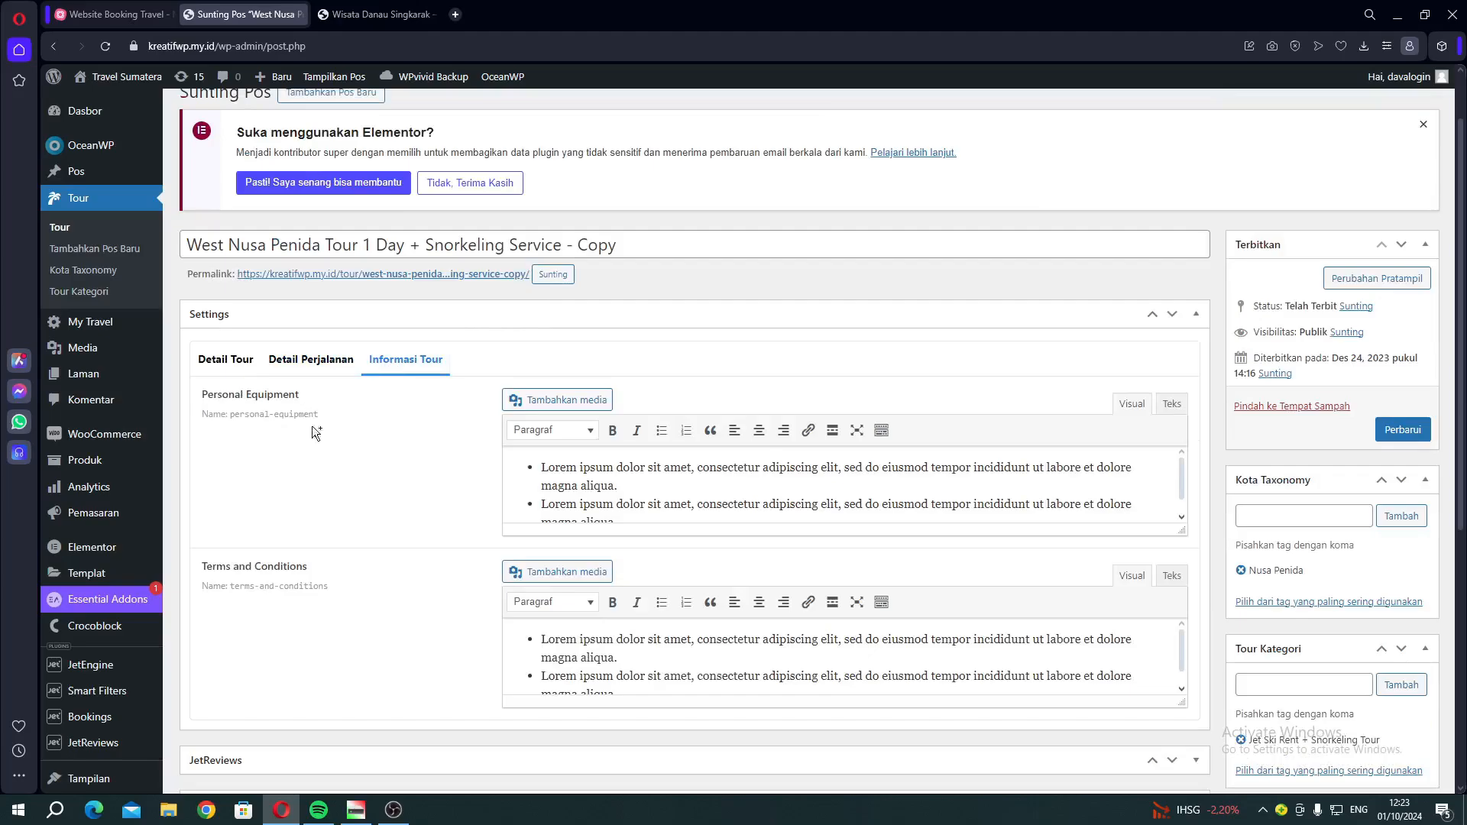
pyautogui.click(347, 15)
pyautogui.scroll(10, 784, 267)
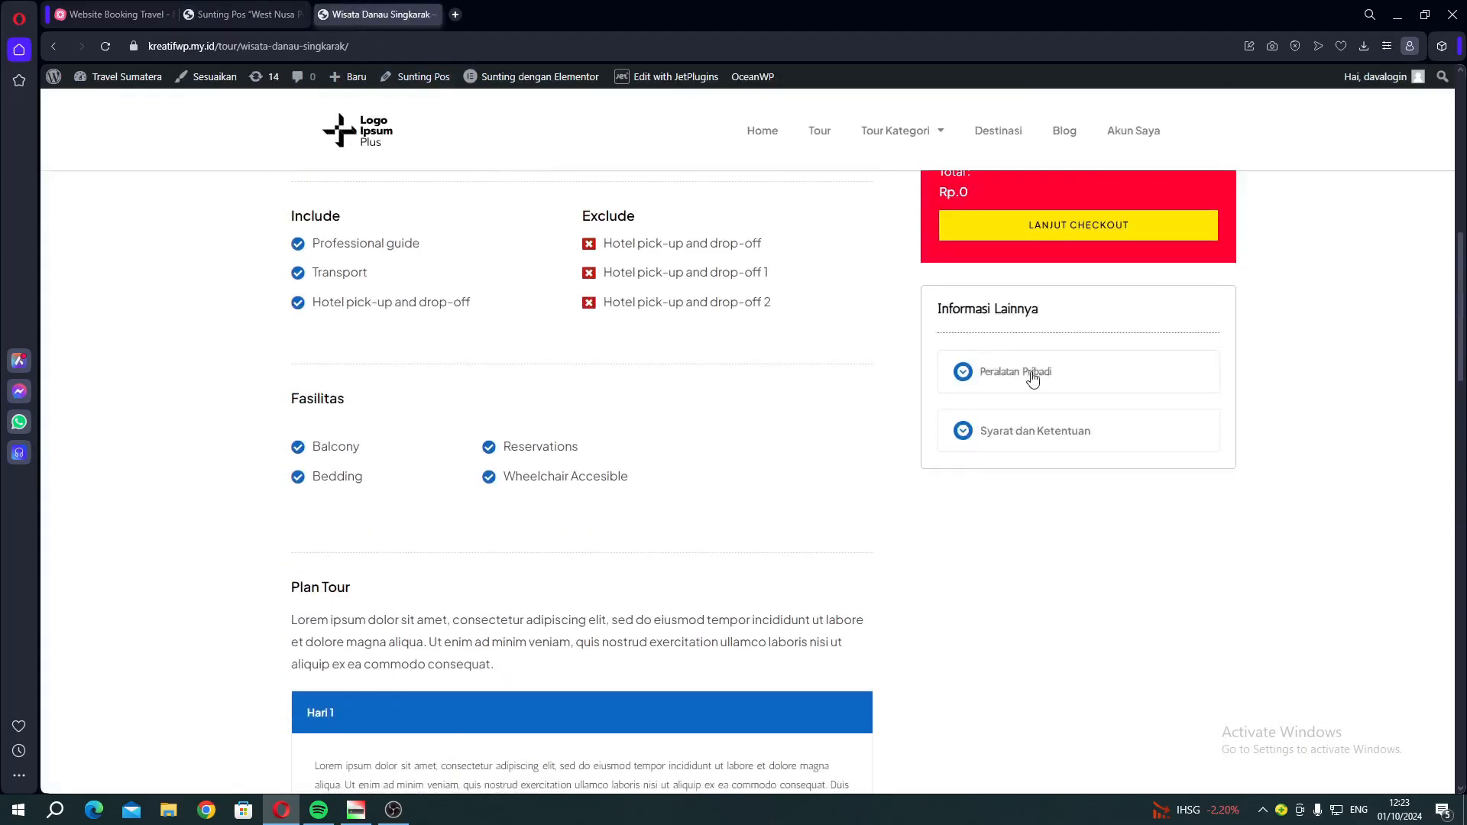
pyautogui.click(1027, 378)
pyautogui.click(1009, 609)
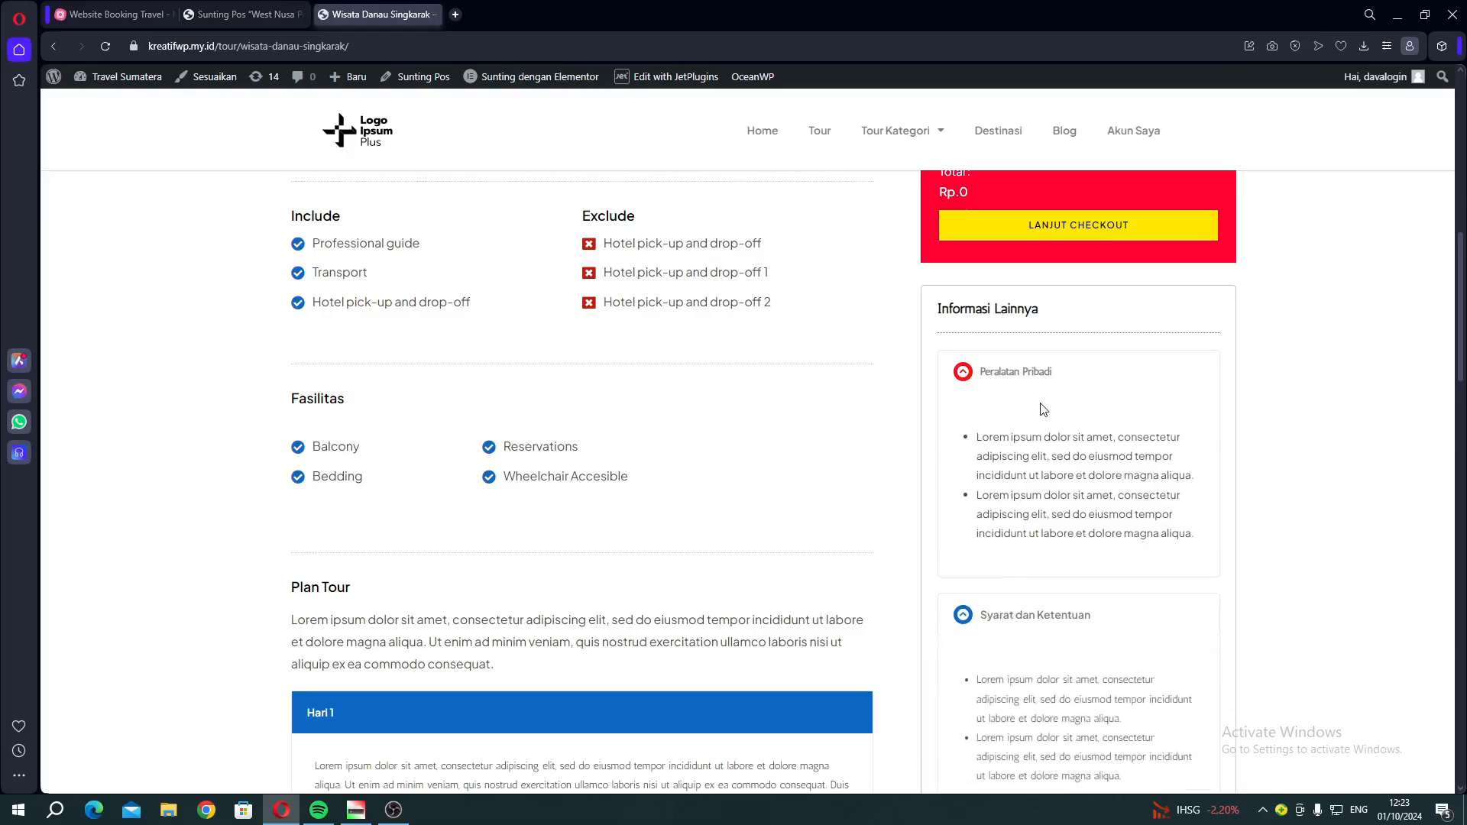
pyautogui.scroll(-1, 1027, 567)
pyautogui.scroll(-2, 1026, 566)
pyautogui.scroll(4, 1042, 468)
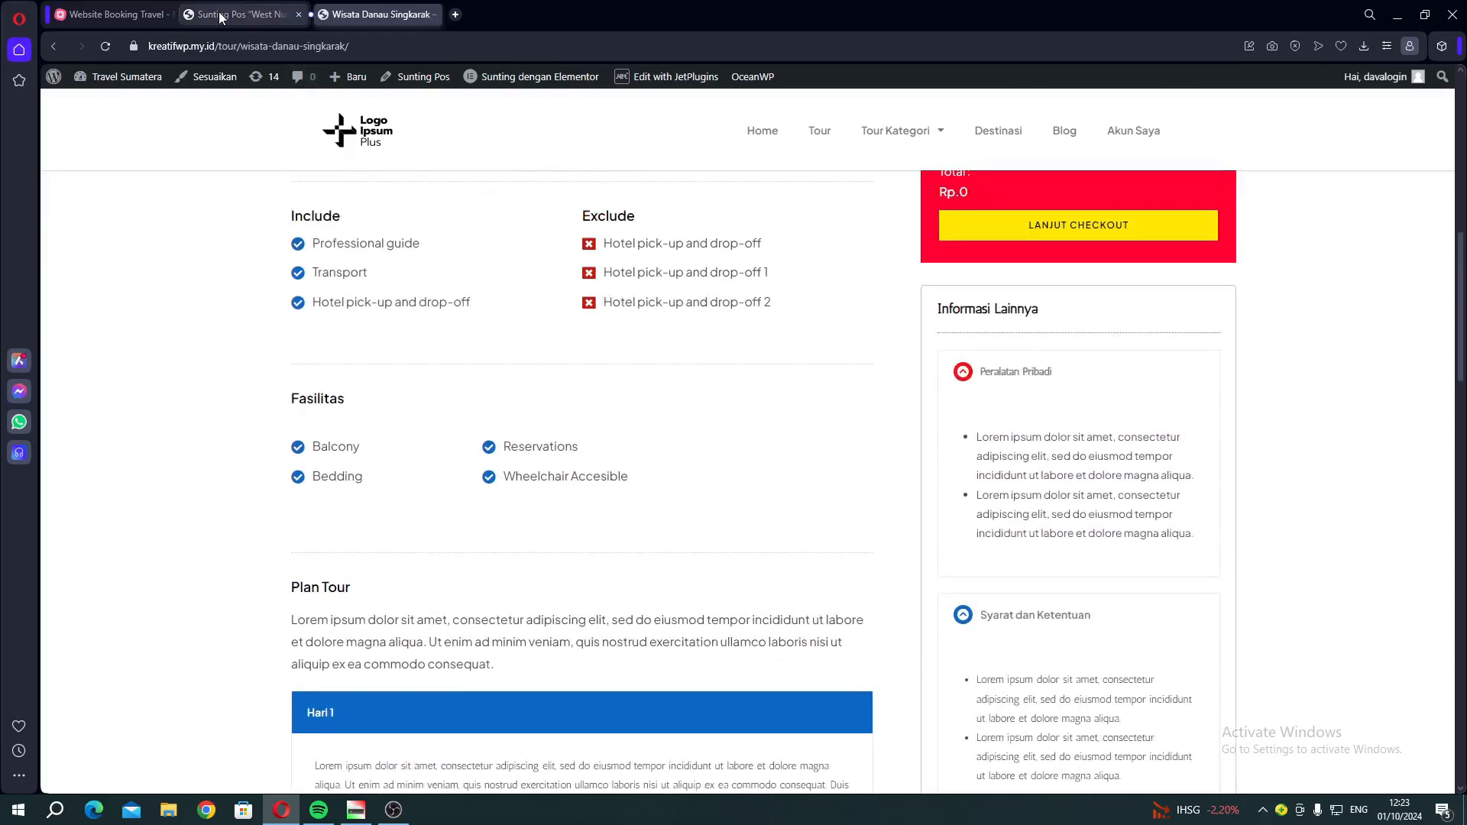
# Review the tour's price per day/night in Pricing Settings, along with its city, category and featured image
pyautogui.click(220, 15)
pyautogui.scroll(-5, 497, 507)
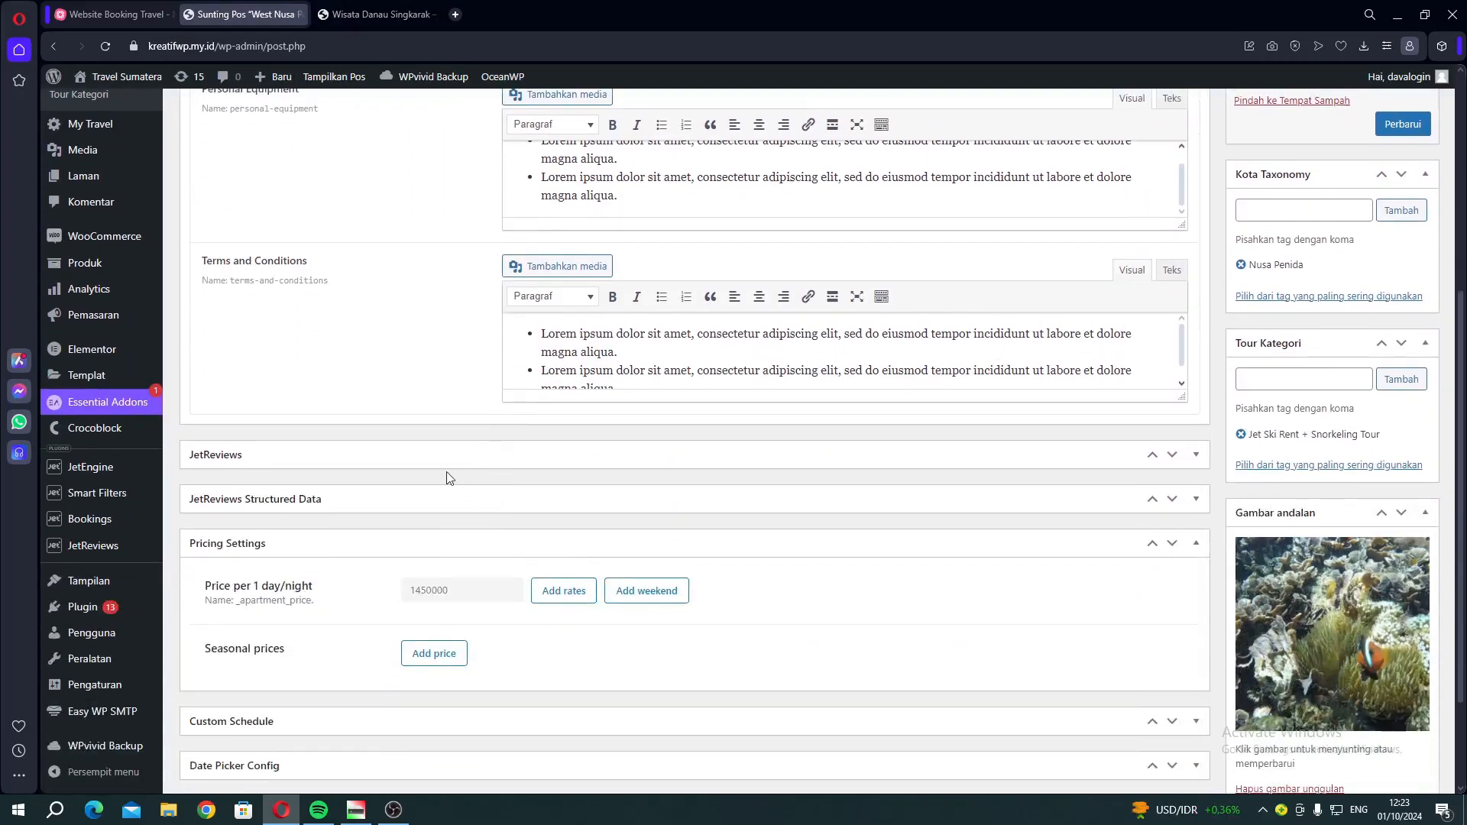
pyautogui.click(424, 594)
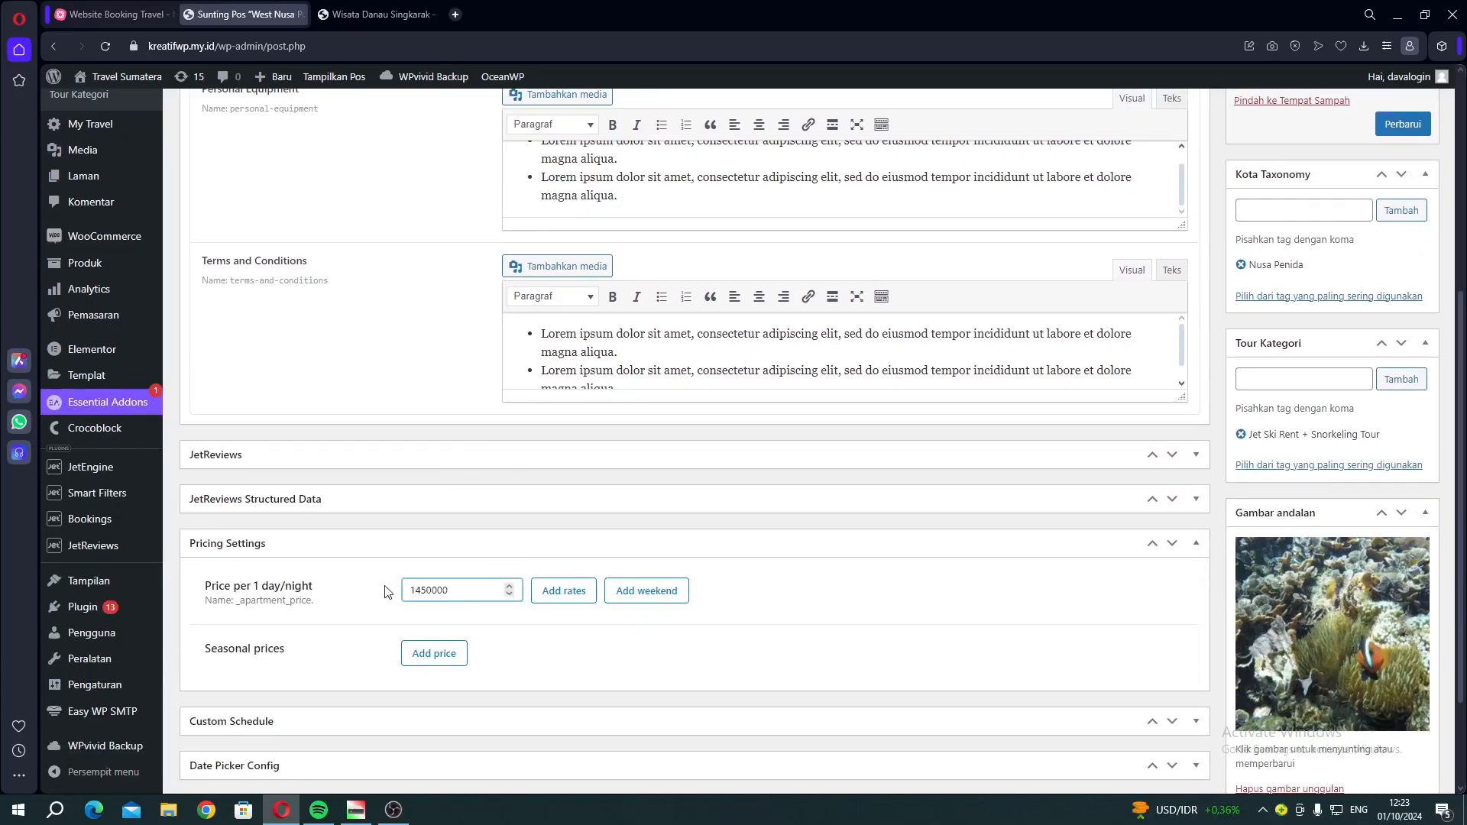
pyautogui.scroll(4, 831, 540)
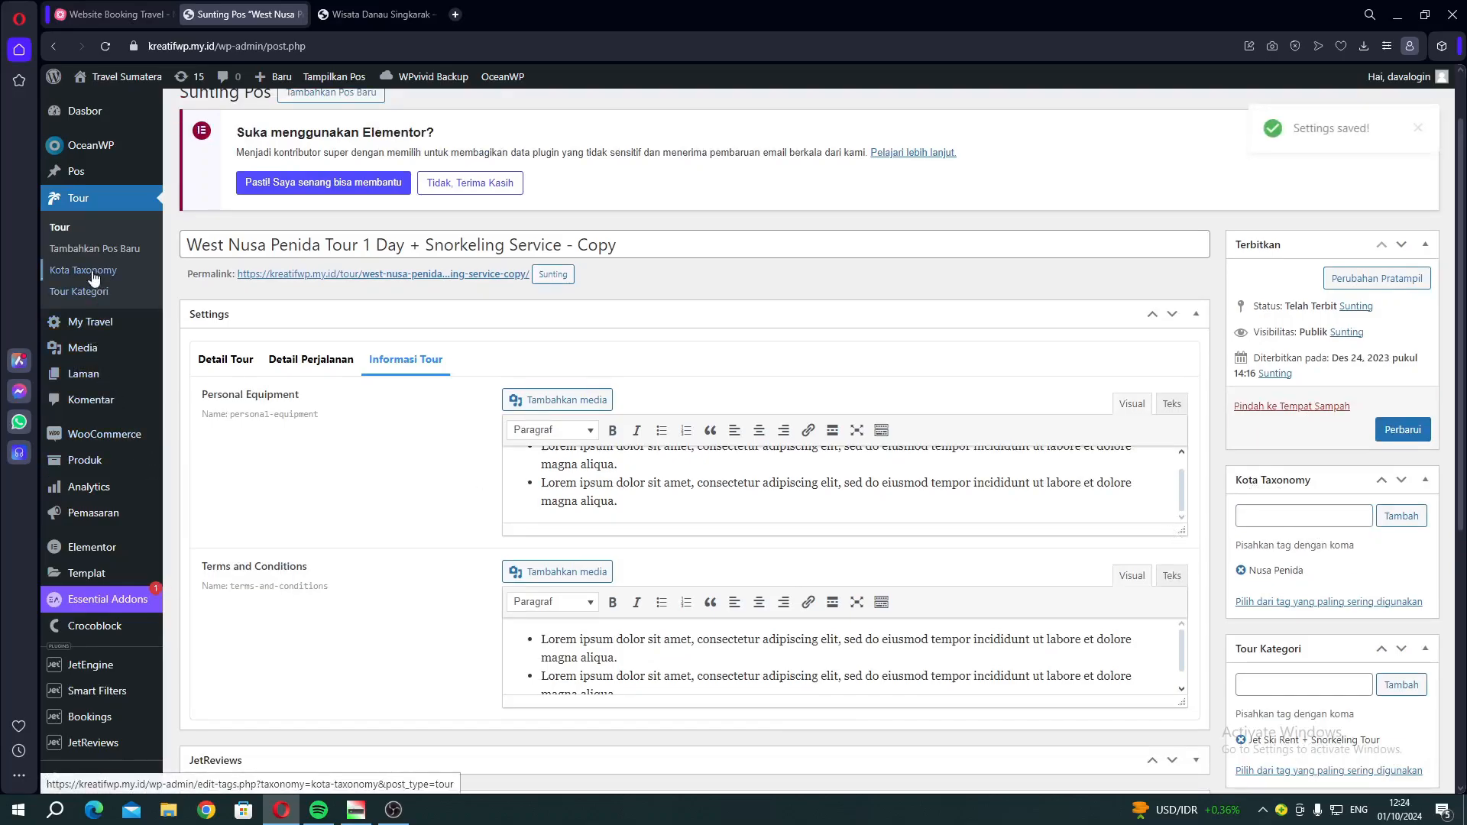
pyautogui.scroll(-2, 1283, 533)
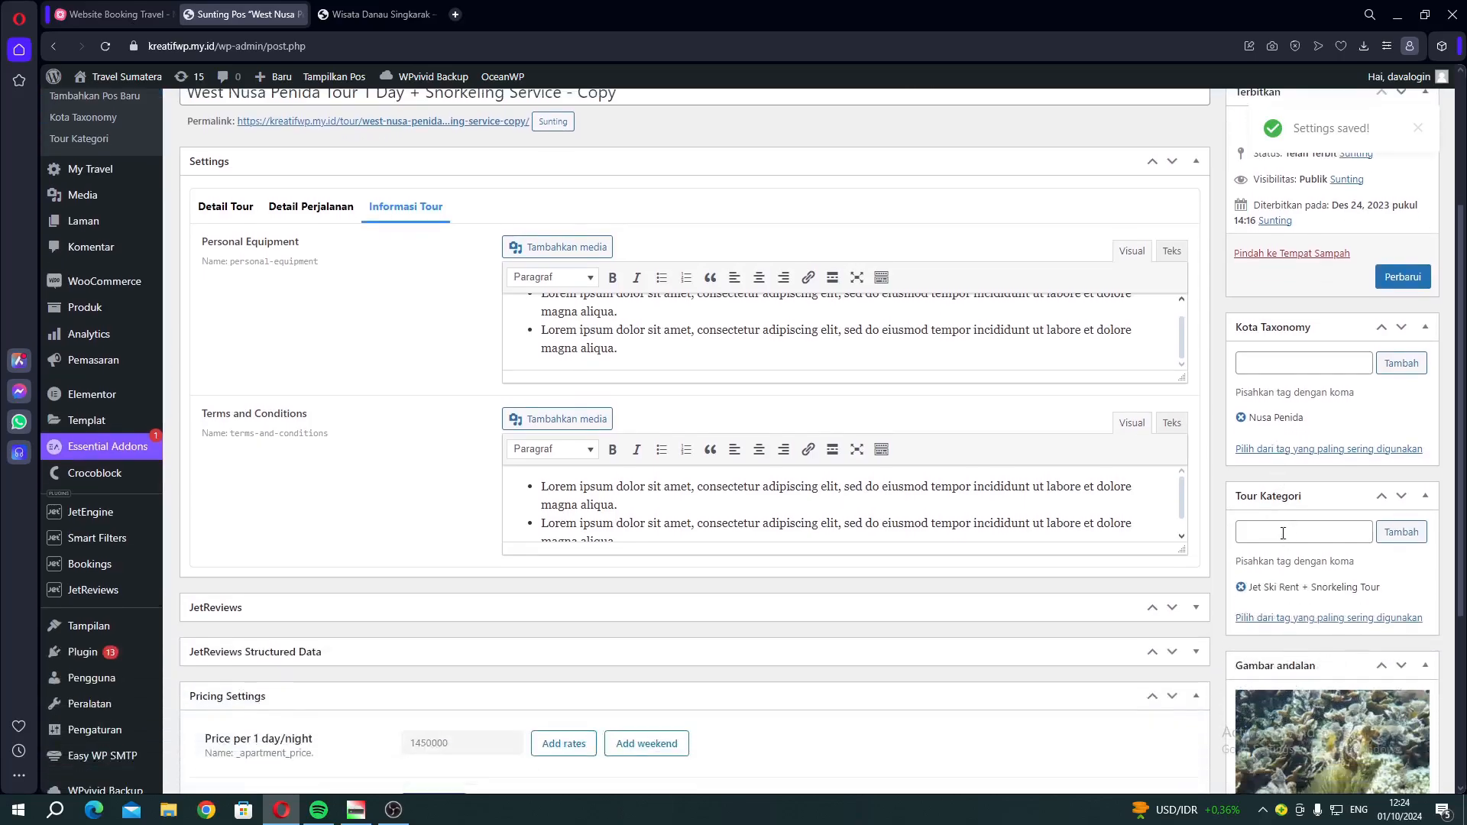
pyautogui.scroll(-4, 1305, 528)
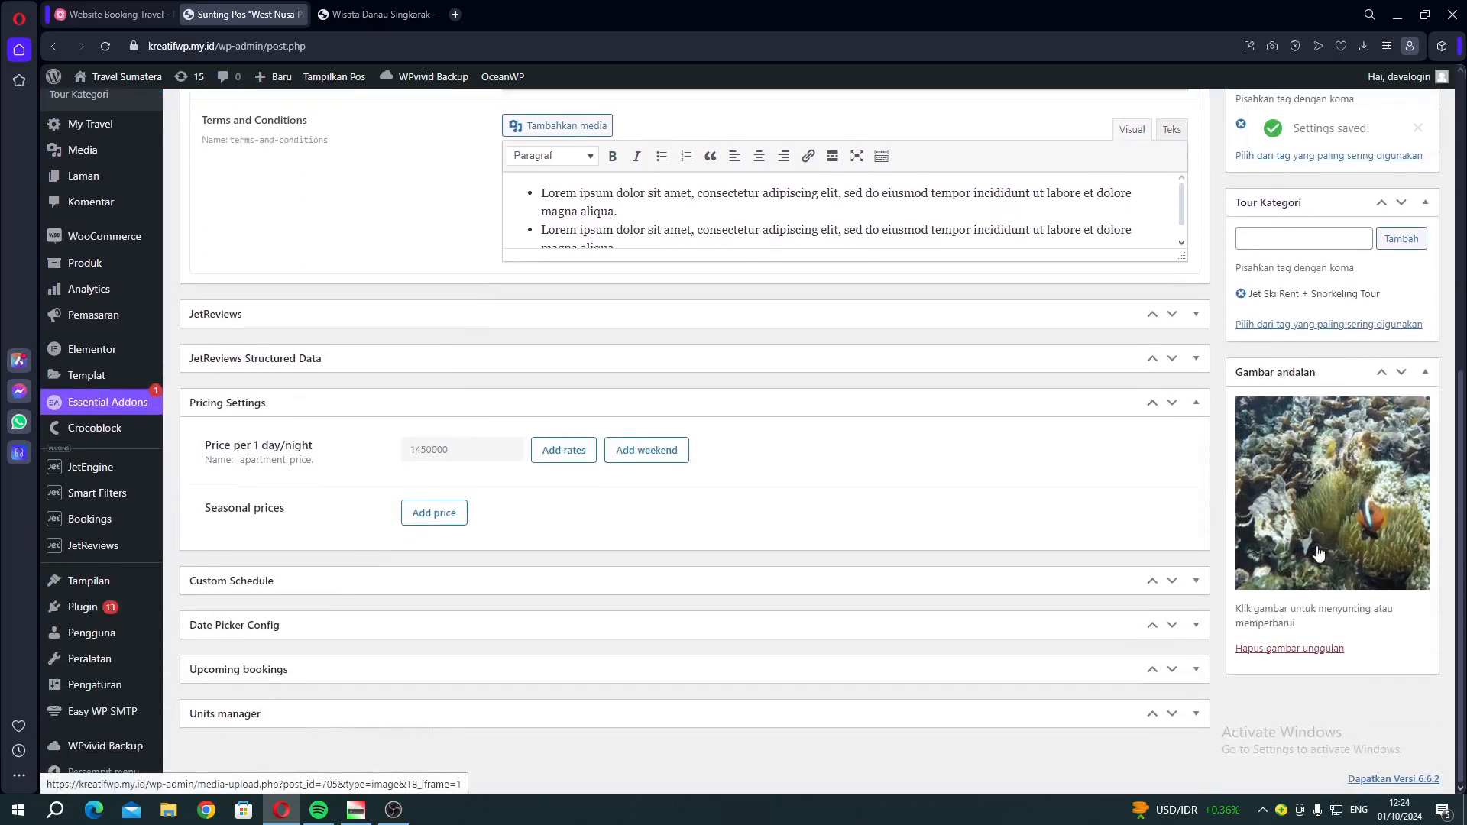
# Return to the live homepage to check the tour's featured image under Pilih Paket Wisata, and review the tour editor's publishing options
pyautogui.click(375, 14)
pyautogui.click(56, 48)
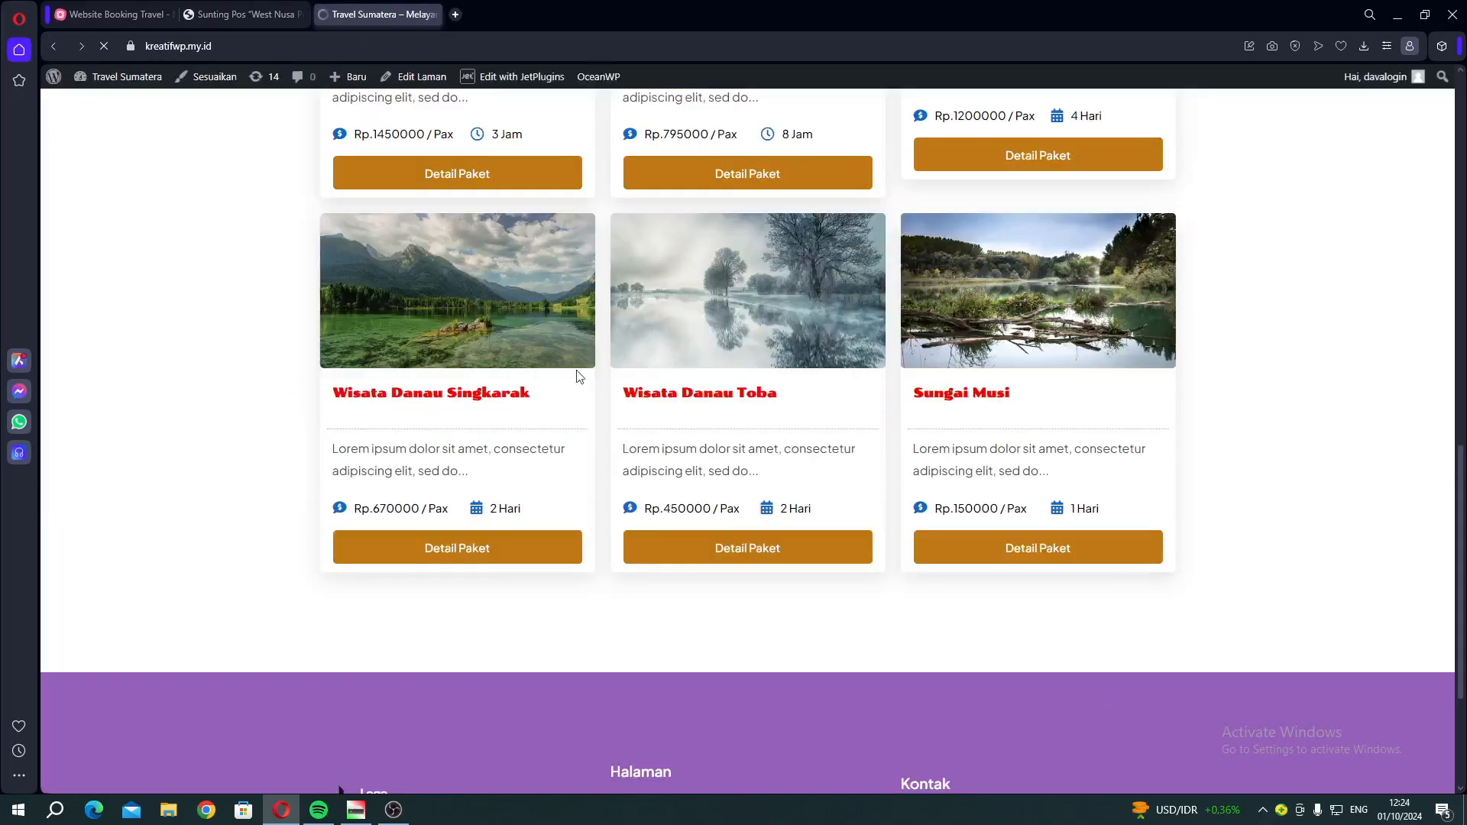
pyautogui.scroll(5, 700, 310)
pyautogui.scroll(1, 939, 357)
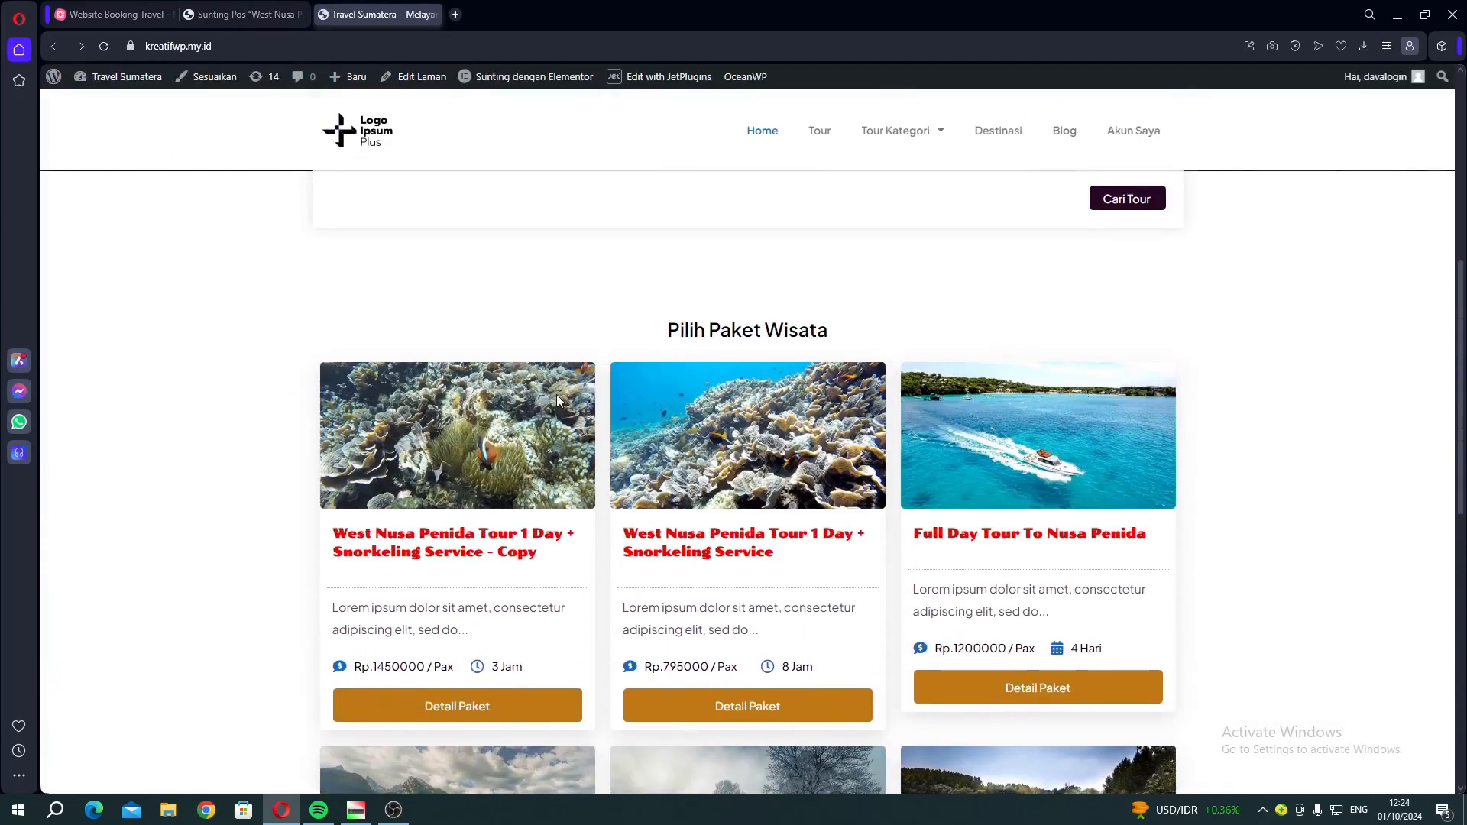
pyautogui.click(246, 15)
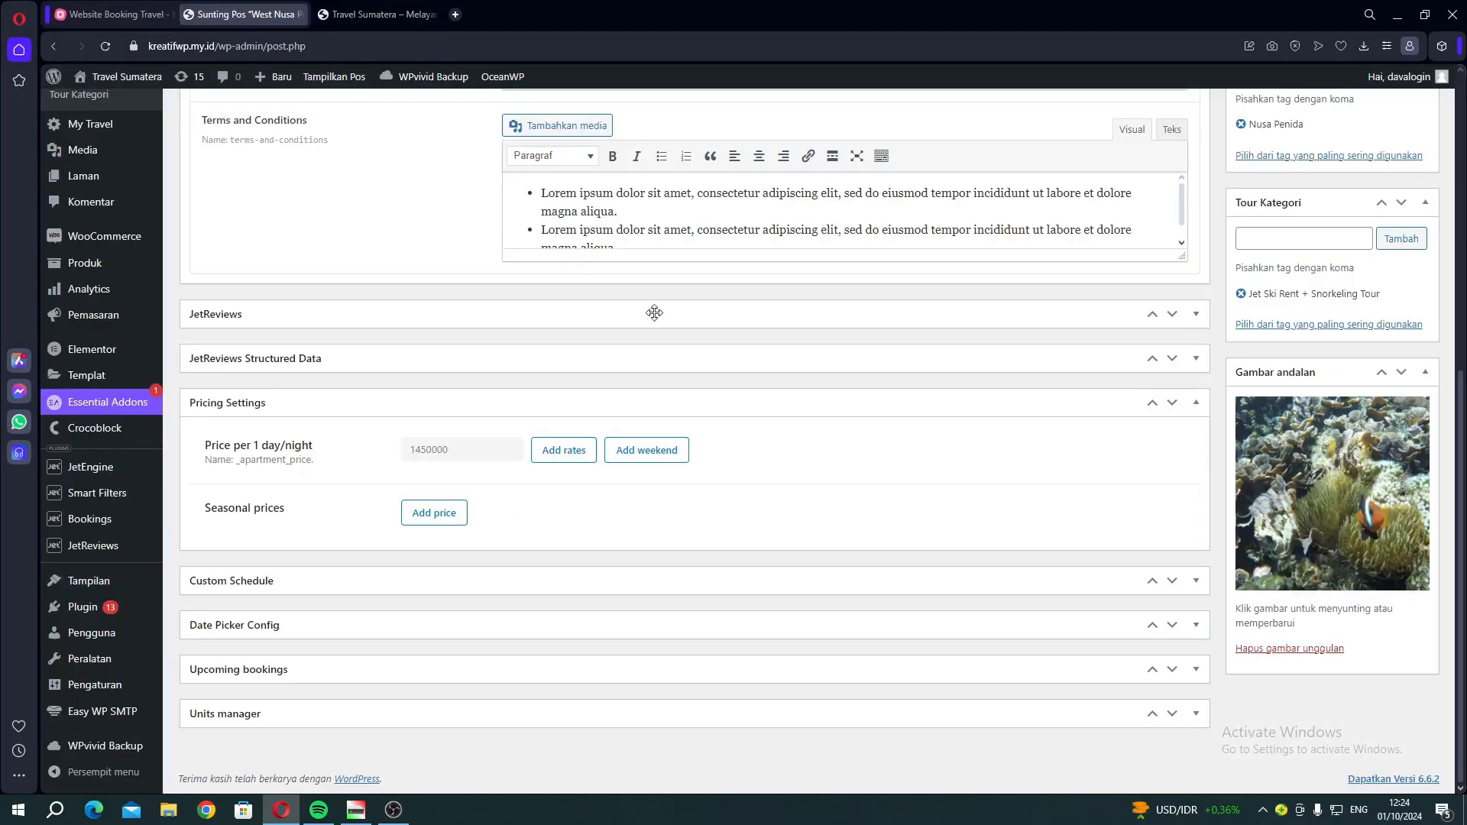
pyautogui.scroll(6, 656, 314)
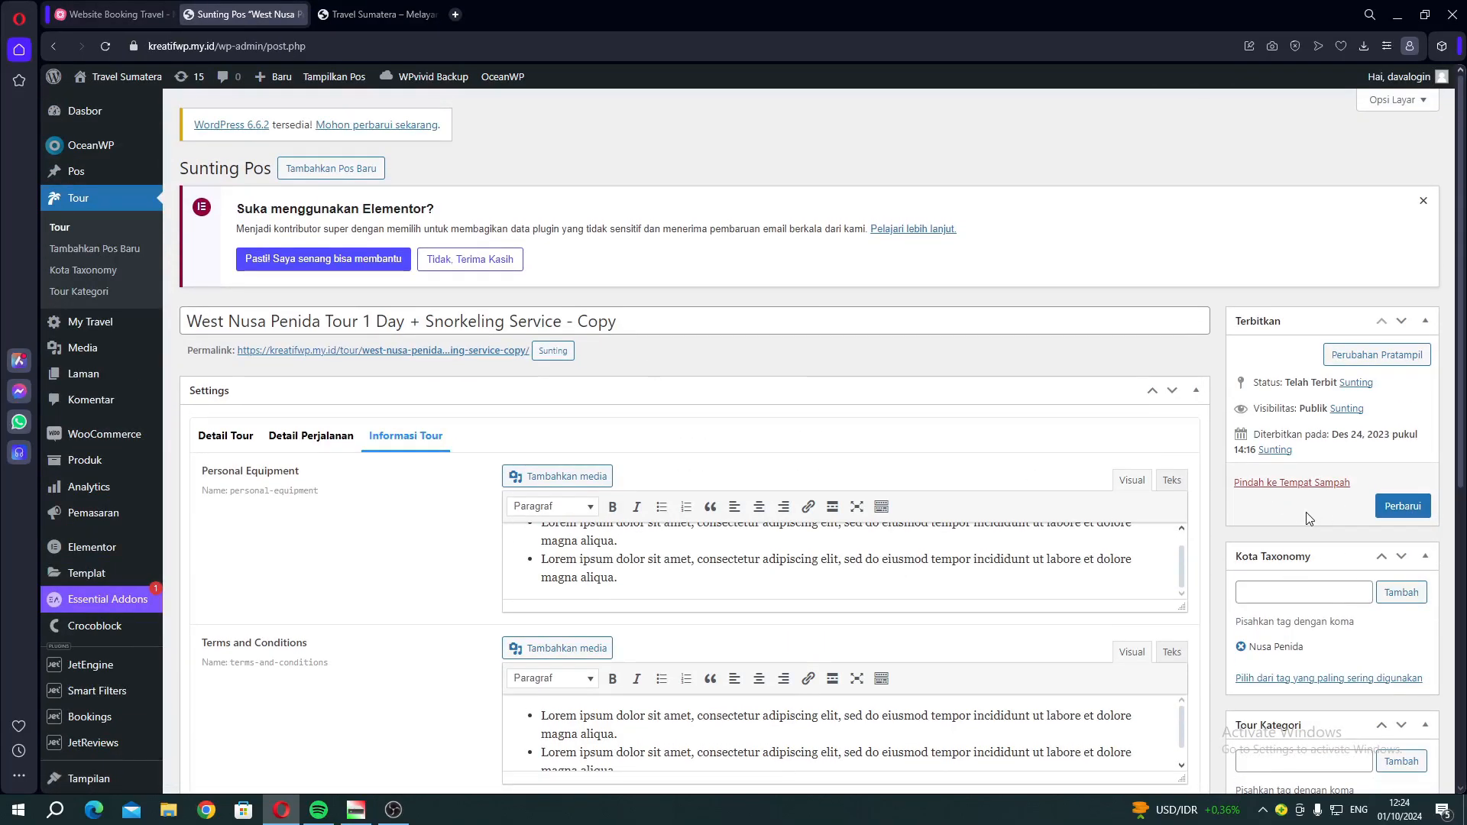
# Check the Website Booking Travel mind map, look over the package cards on the live homepage, and return to the tour editor
pyautogui.click(121, 15)
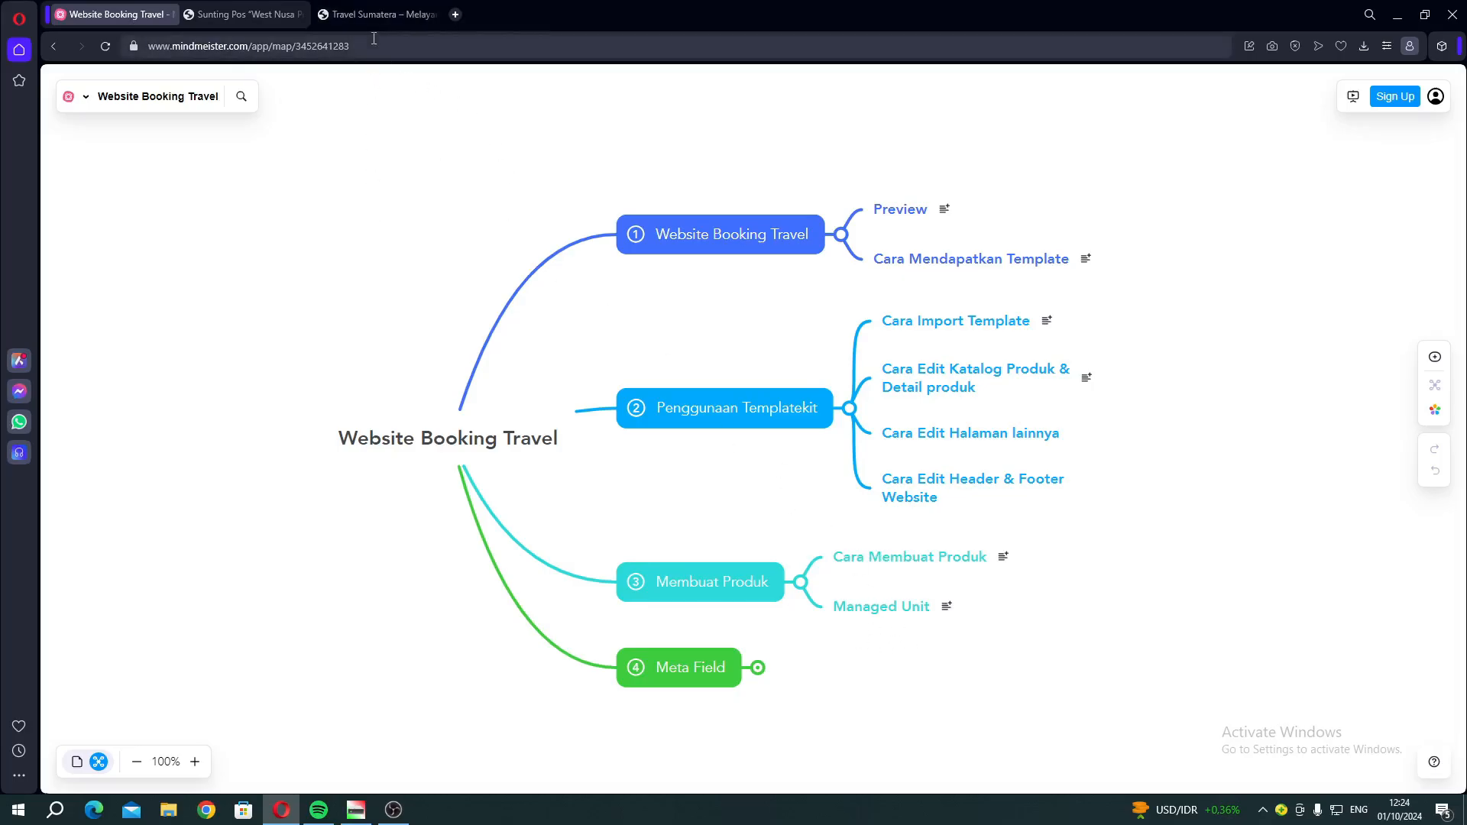
pyautogui.click(359, 16)
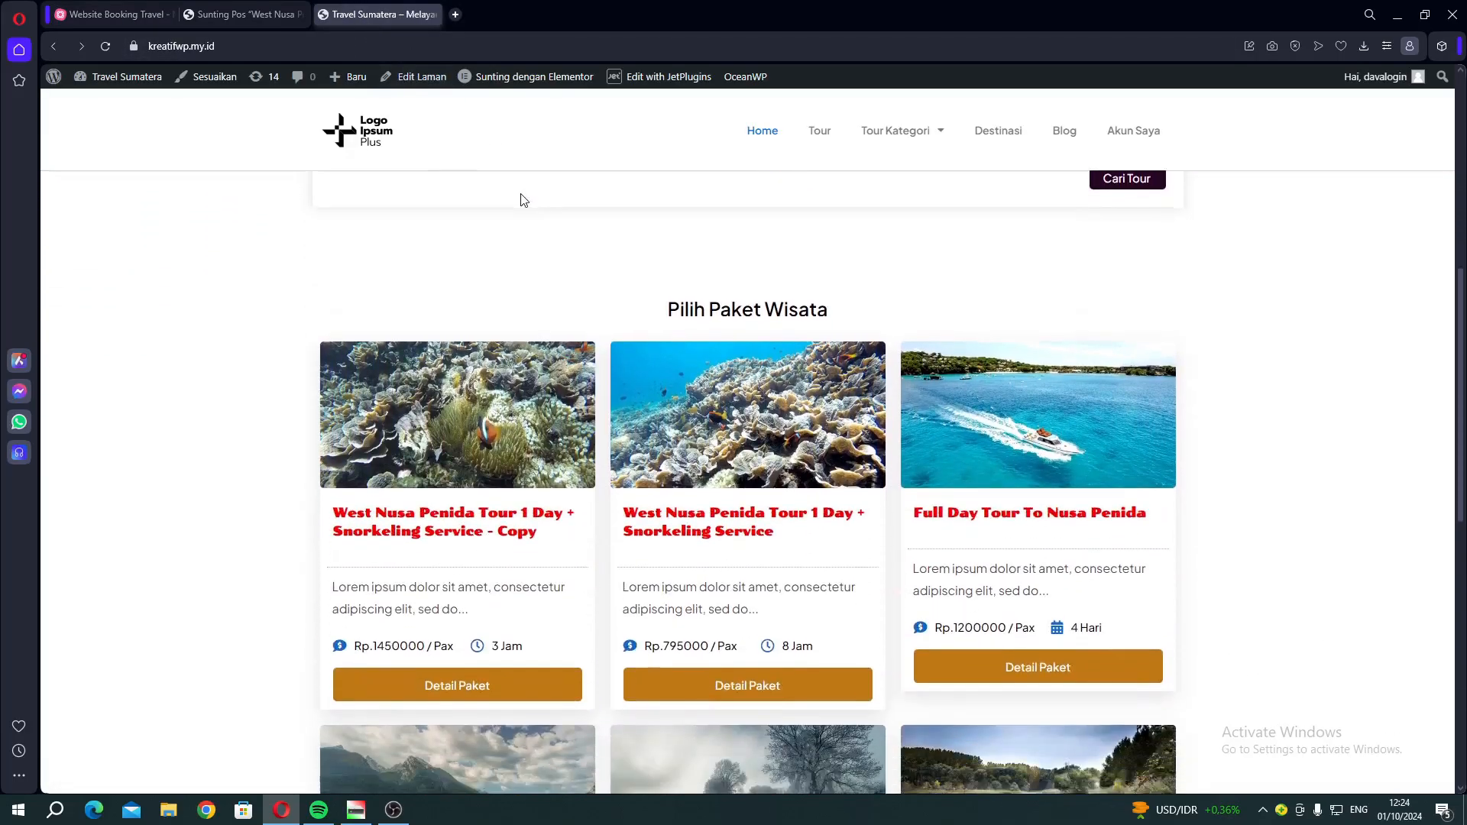
pyautogui.scroll(-1, 524, 201)
pyautogui.scroll(-1, 523, 200)
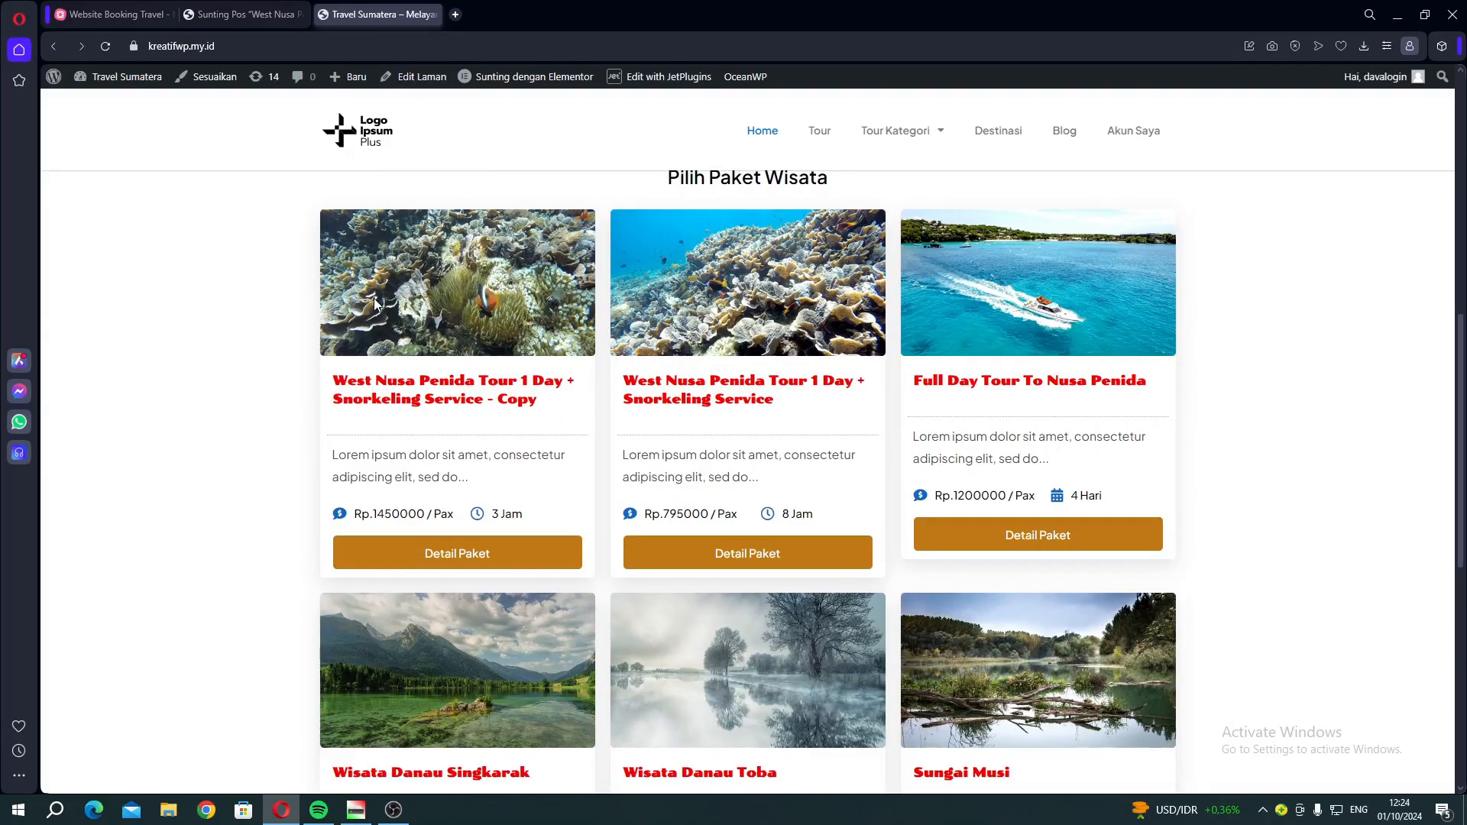
pyautogui.scroll(-4, 447, 379)
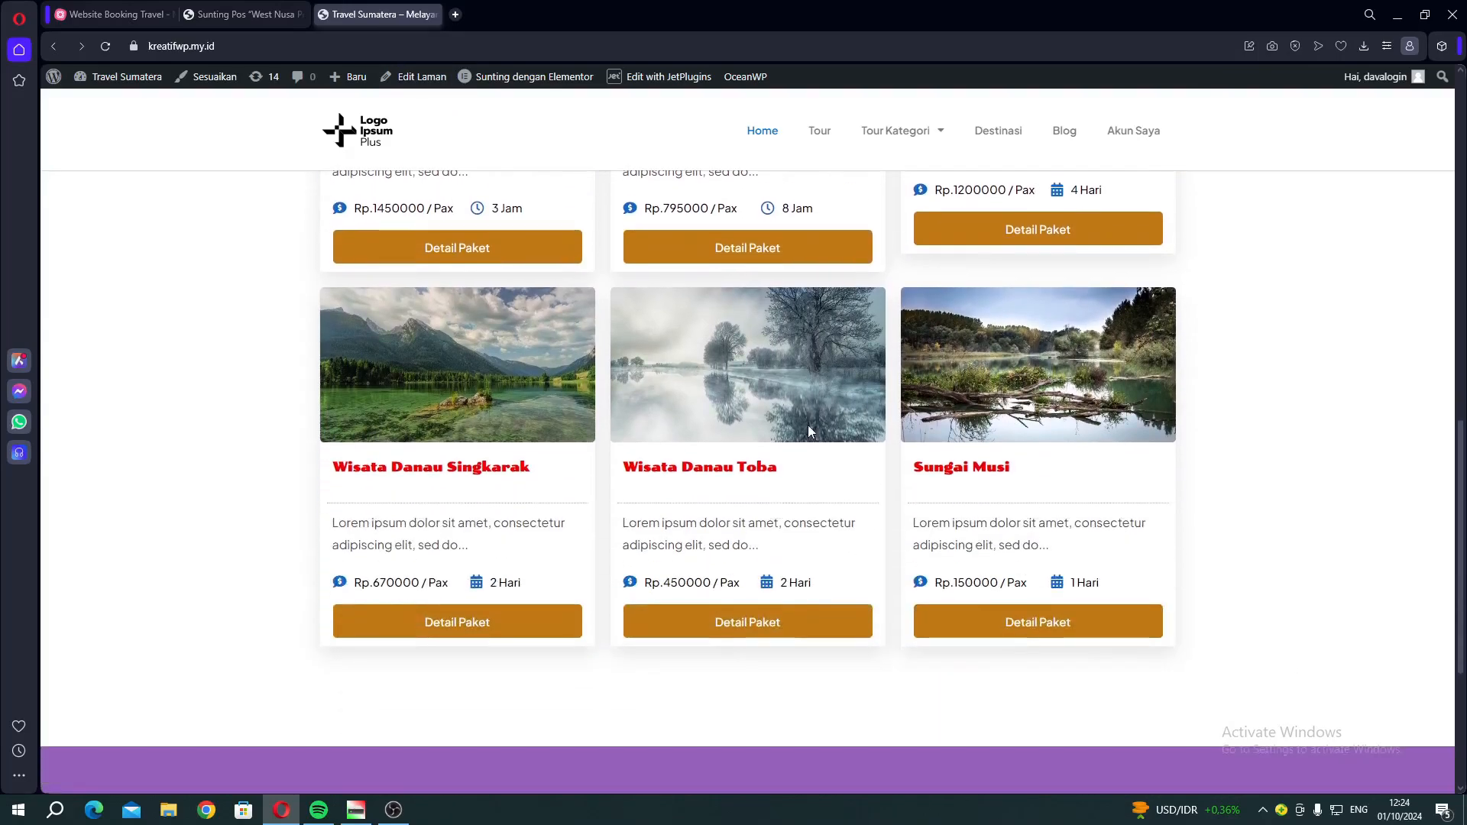
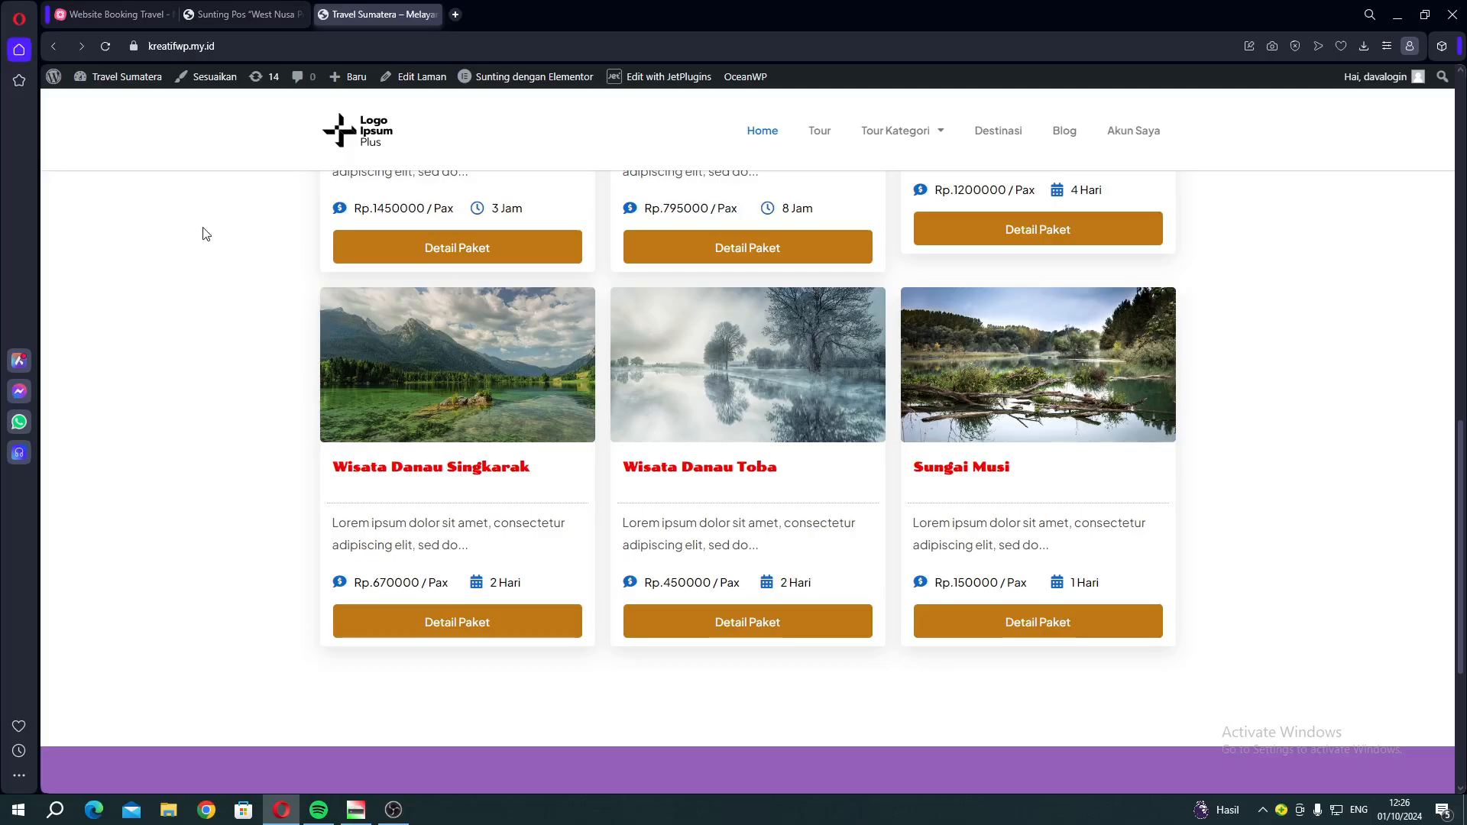
pyautogui.click(220, 19)
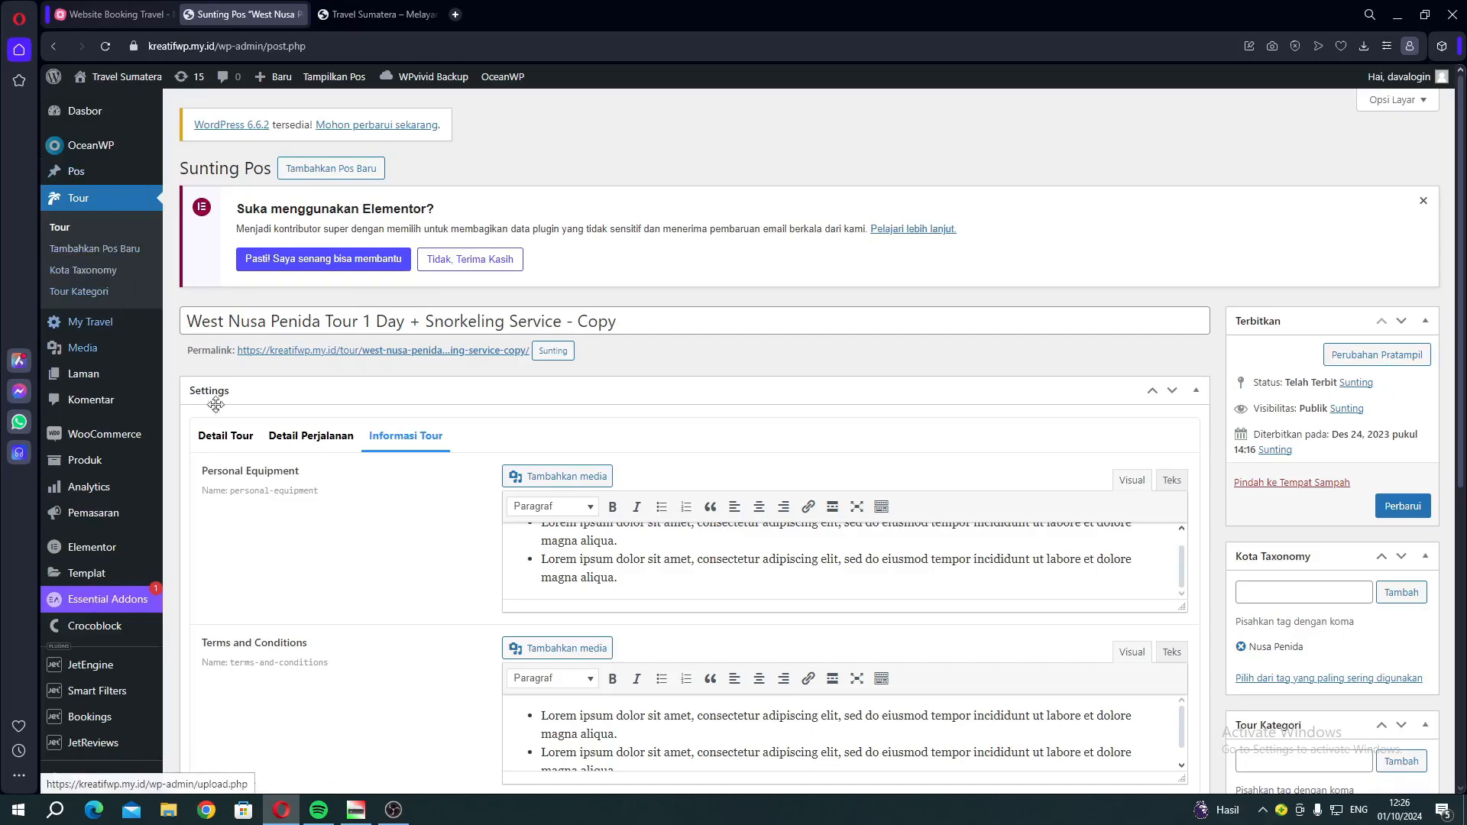
# Expand the tour's Units manager section and load its list of available units
pyautogui.scroll(-1, 220, 397)
pyautogui.scroll(-2, 220, 396)
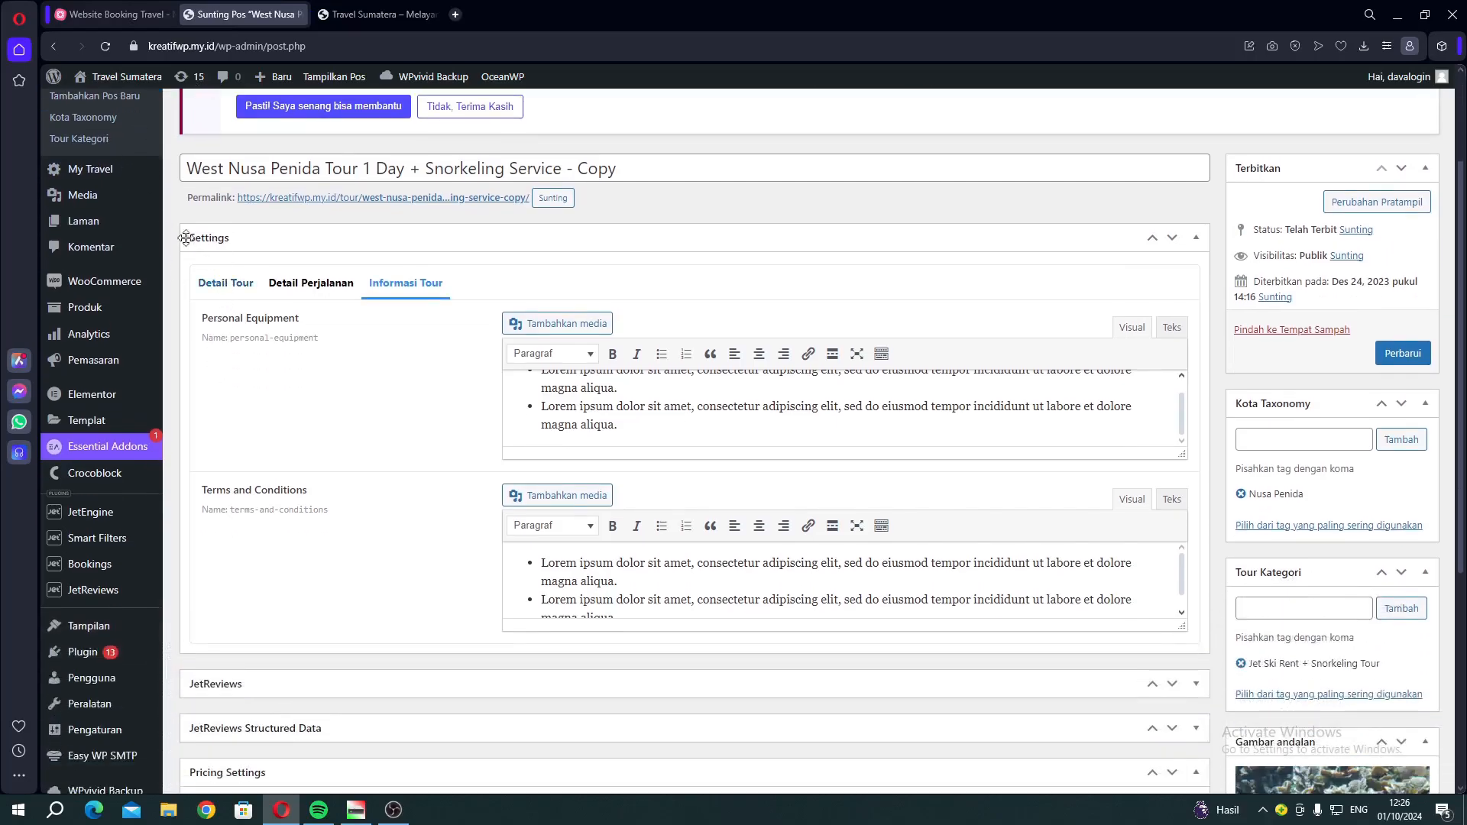
pyautogui.scroll(3, 217, 382)
pyautogui.scroll(-6, 217, 336)
pyautogui.scroll(-2, 320, 392)
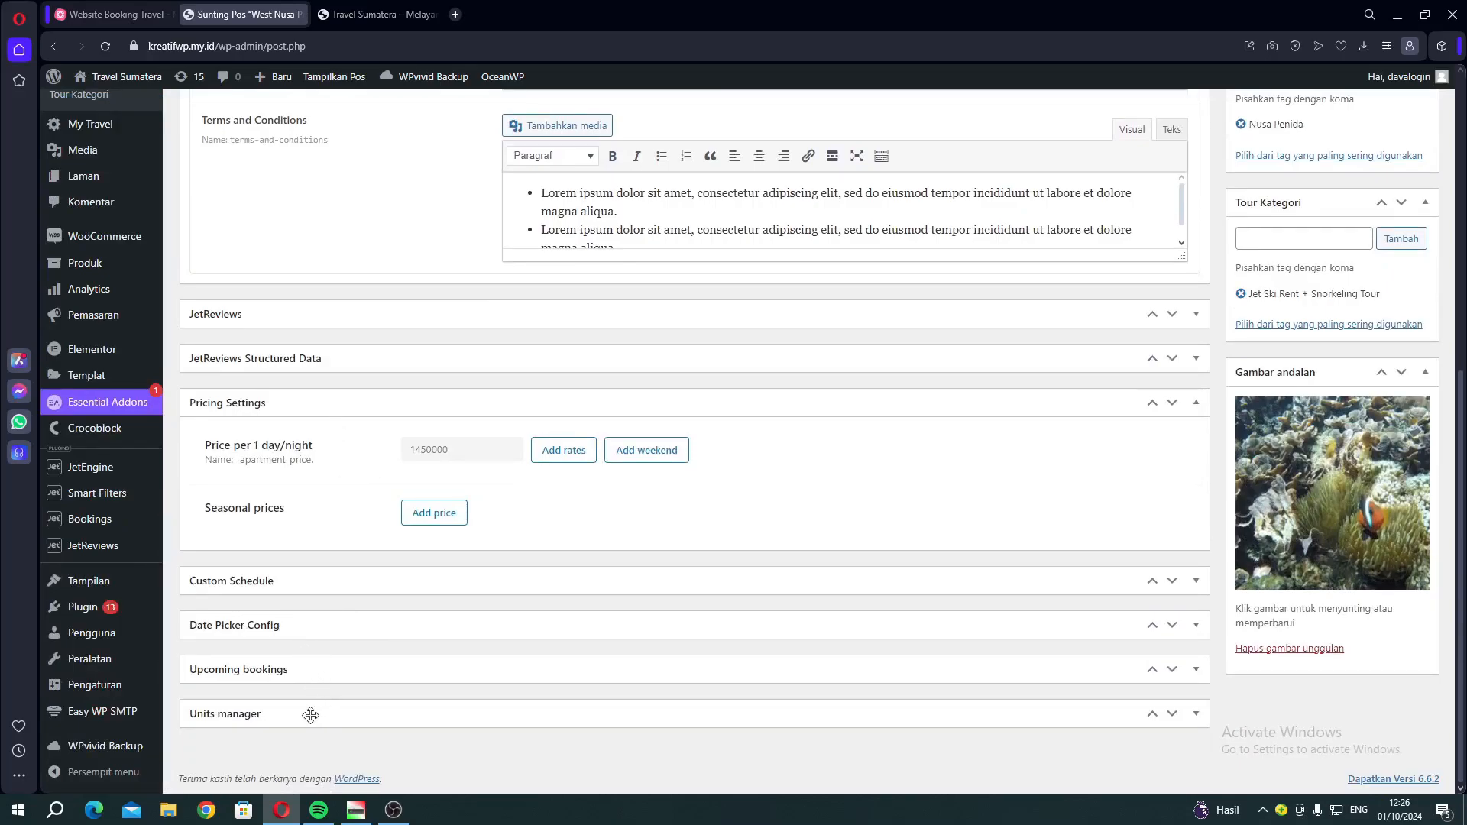
pyautogui.click(1196, 714)
pyautogui.scroll(-1, 737, 589)
pyautogui.click(295, 692)
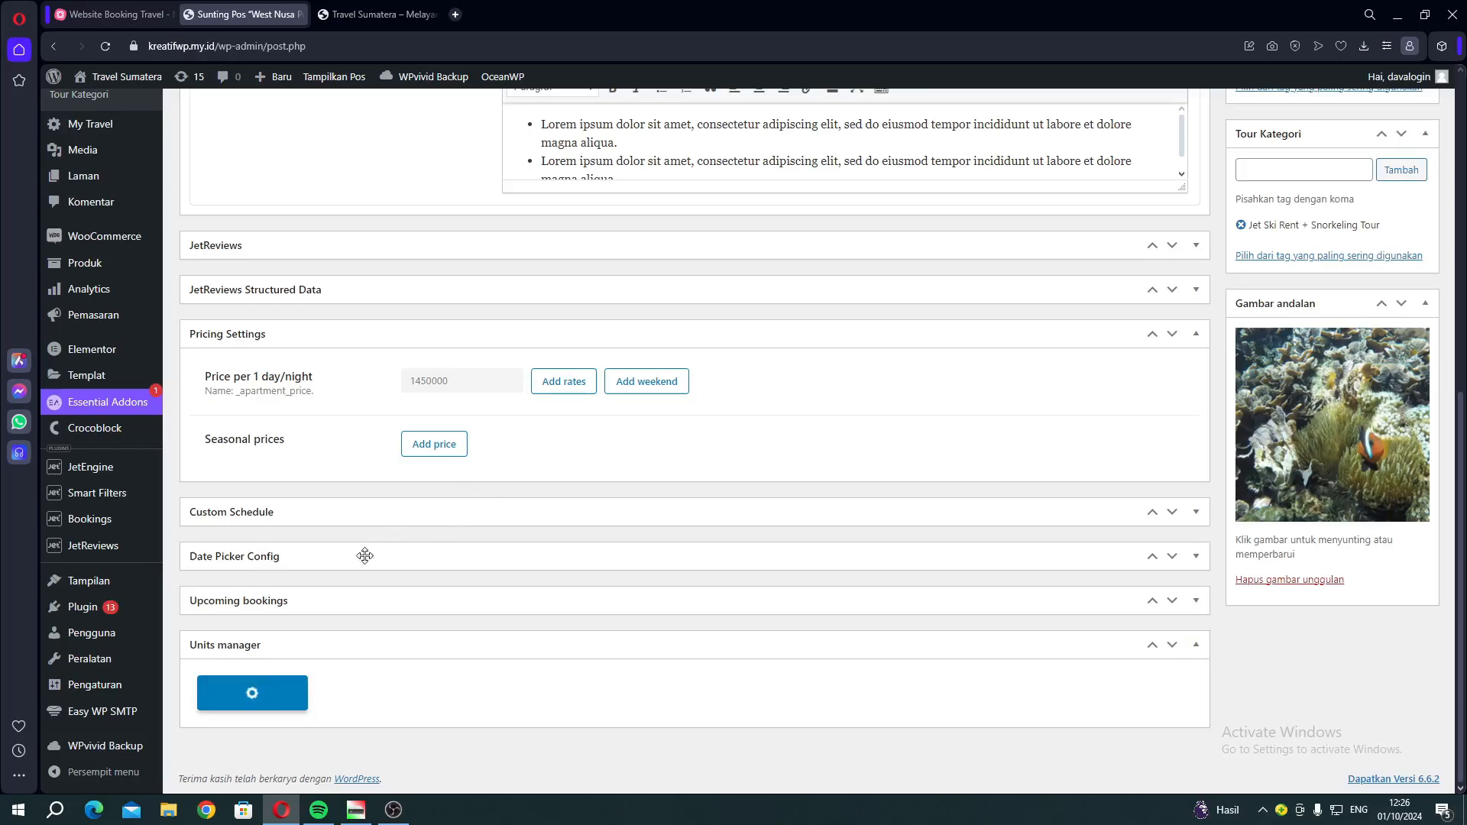
pyautogui.scroll(-4, 511, 589)
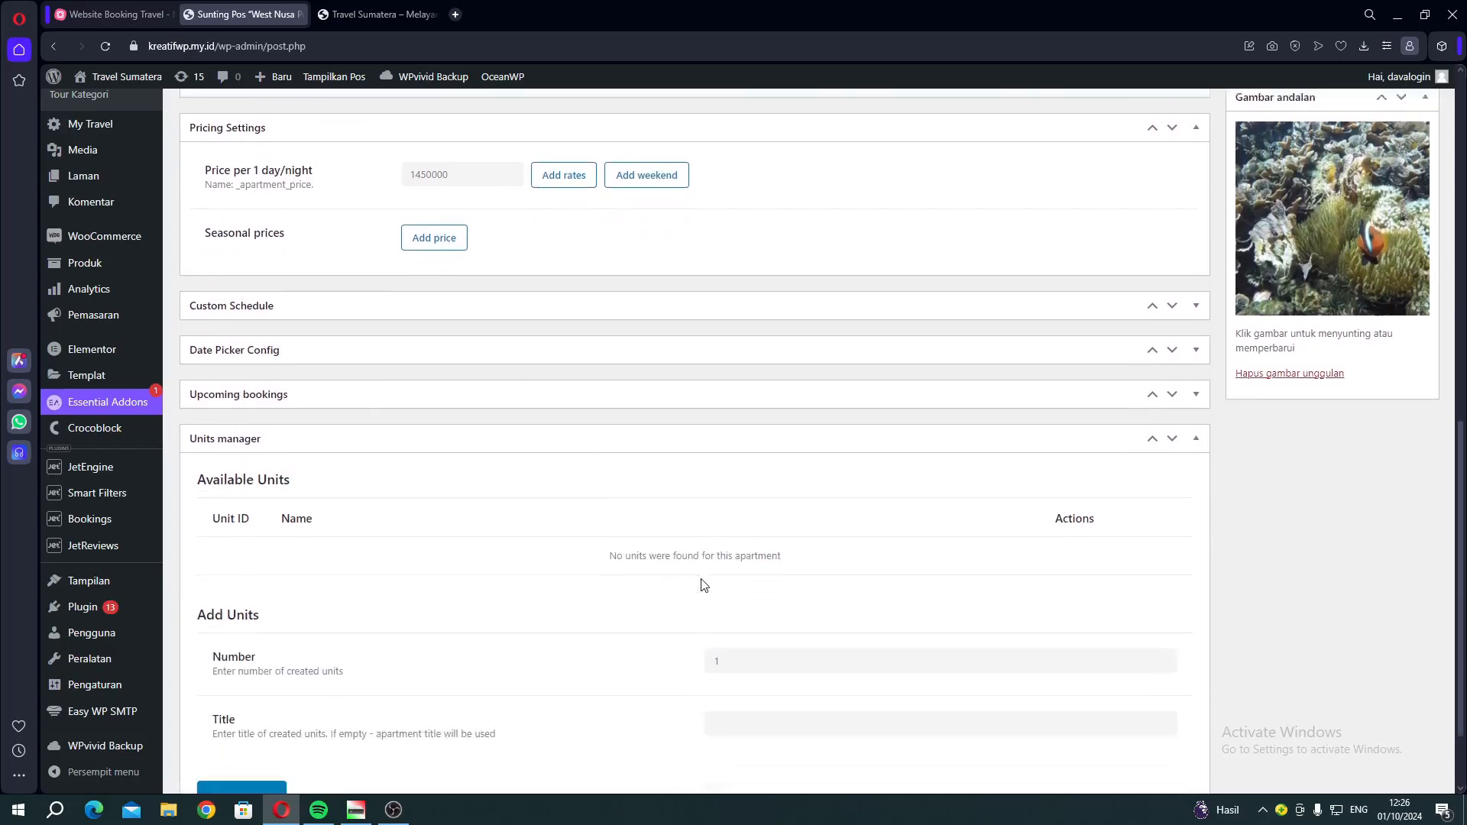
# Add 5 units to the tour, leaving the unit title empty so the tour title is used
pyautogui.click(739, 564)
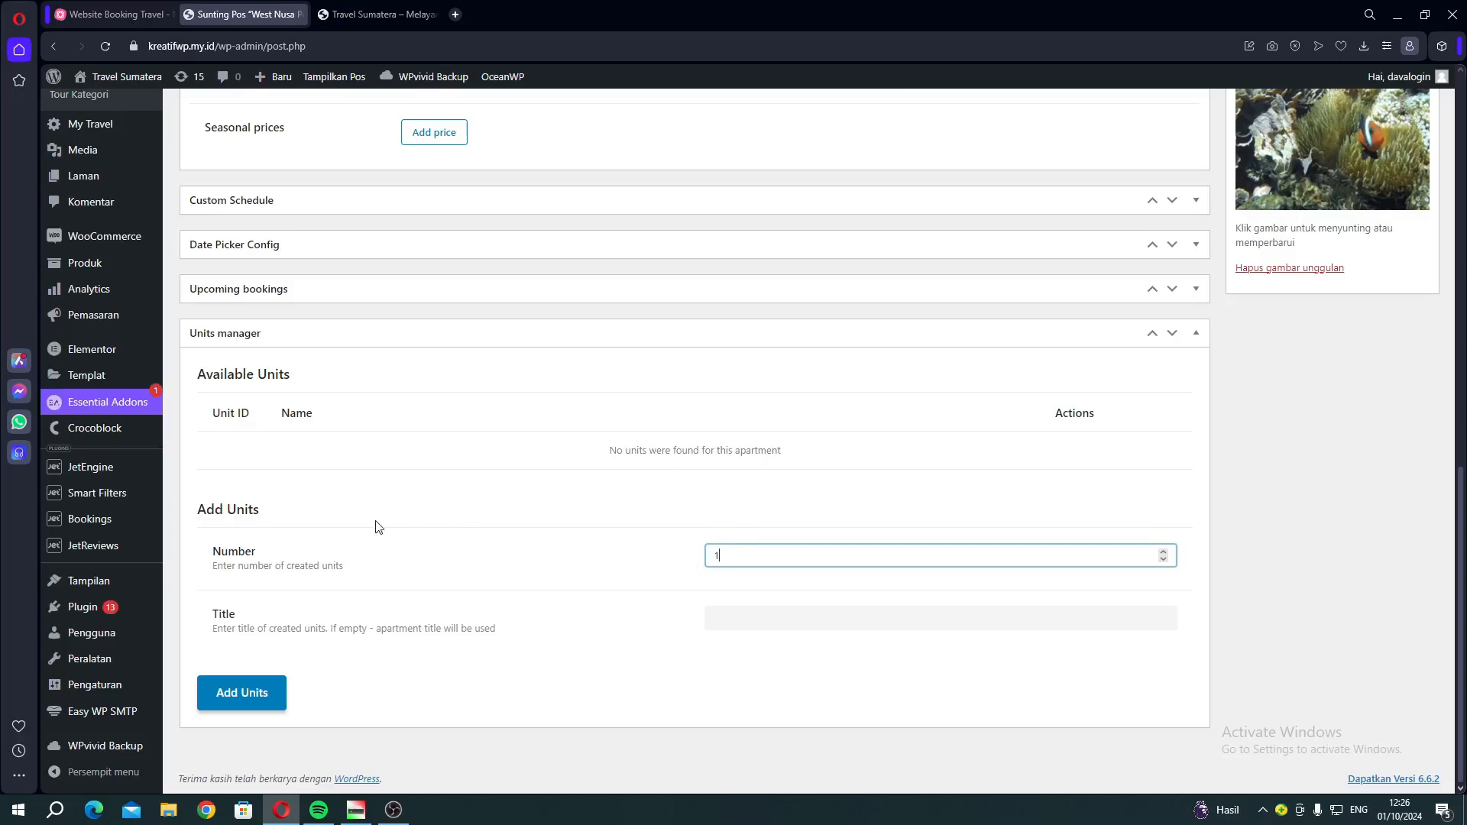
pyautogui.scroll(10, 547, 563)
pyautogui.scroll(2, 547, 560)
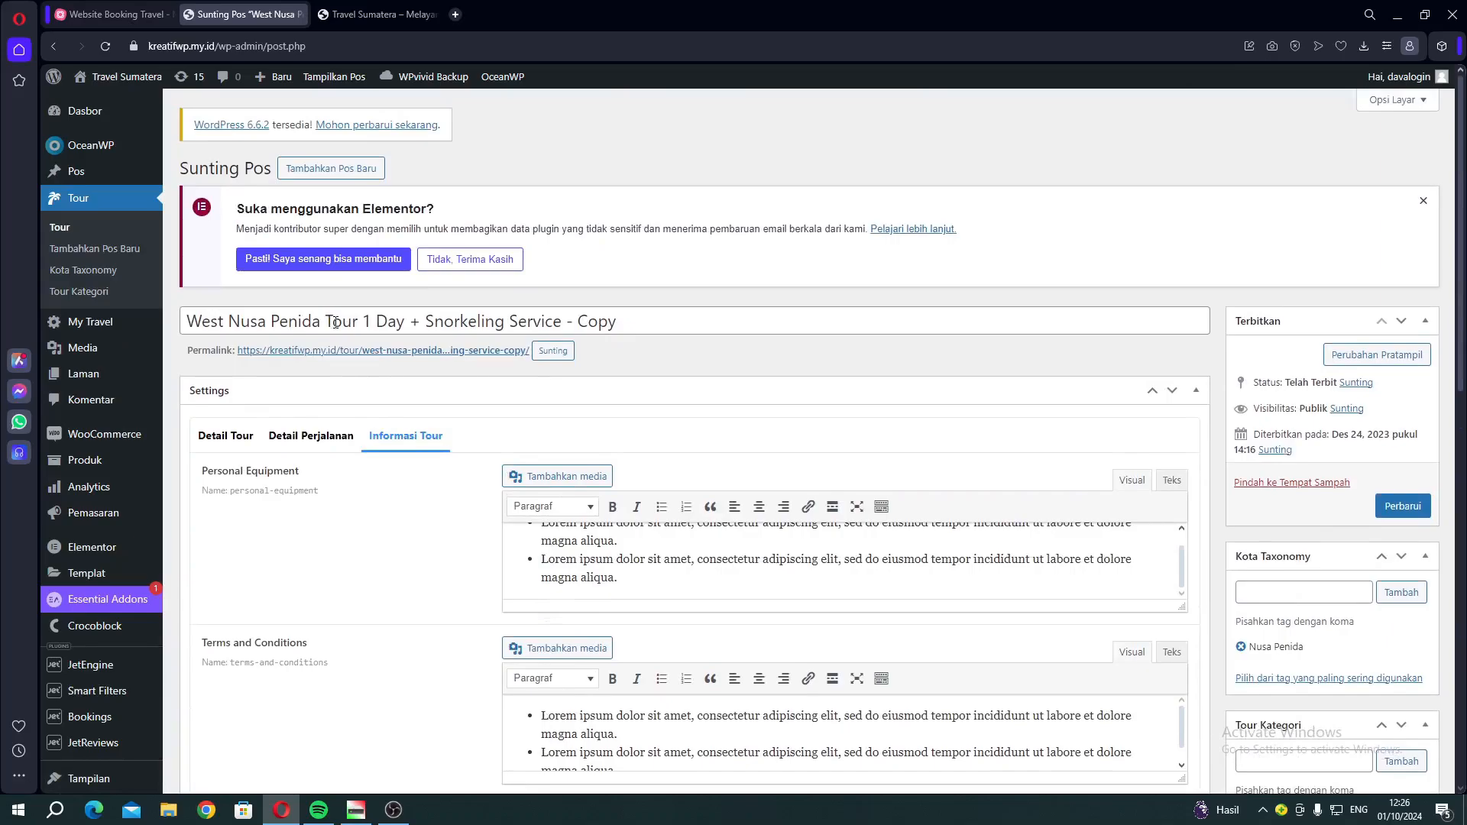
pyautogui.scroll(-12, 727, 492)
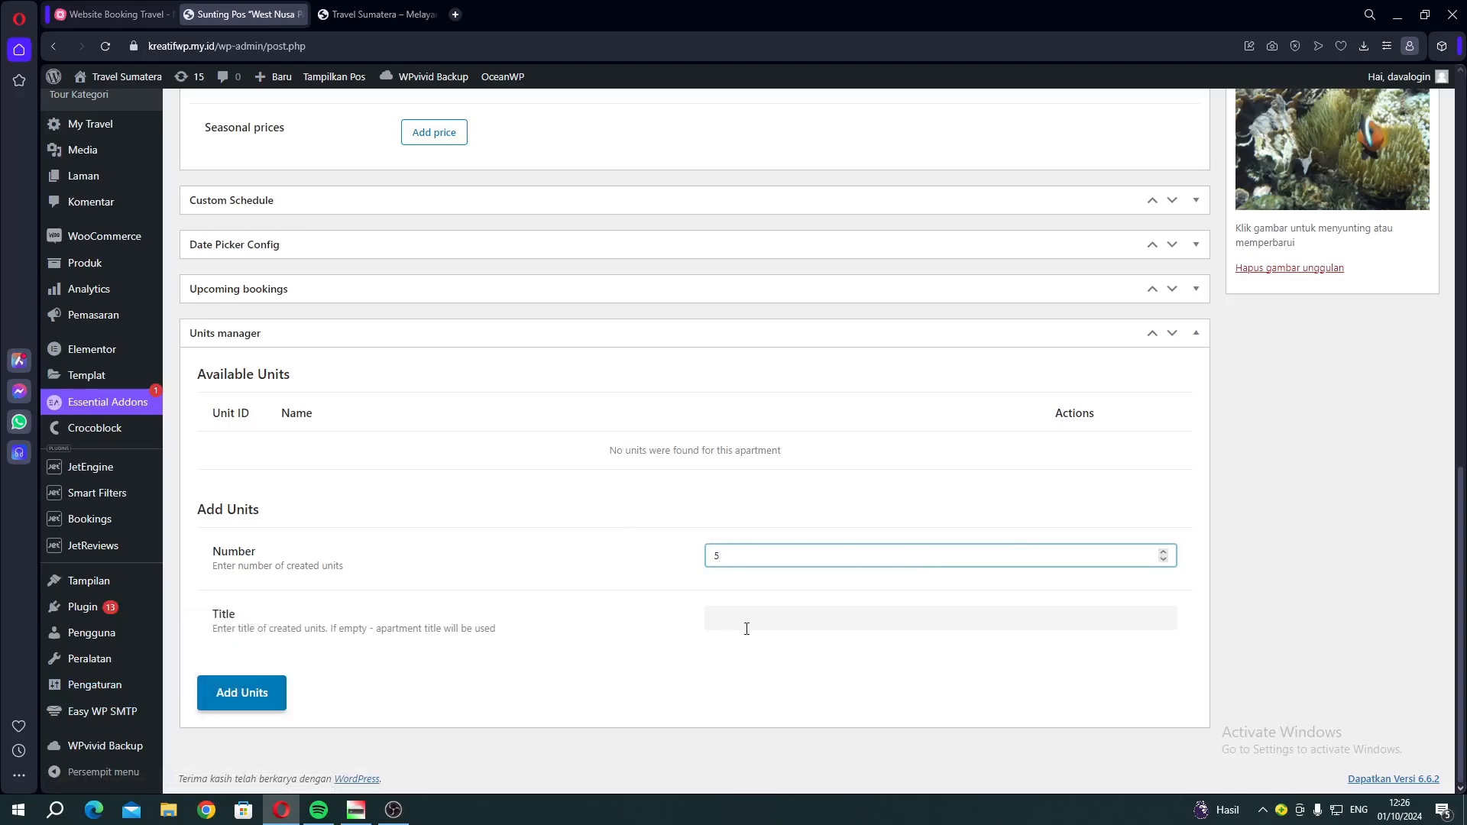
pyautogui.click(251, 690)
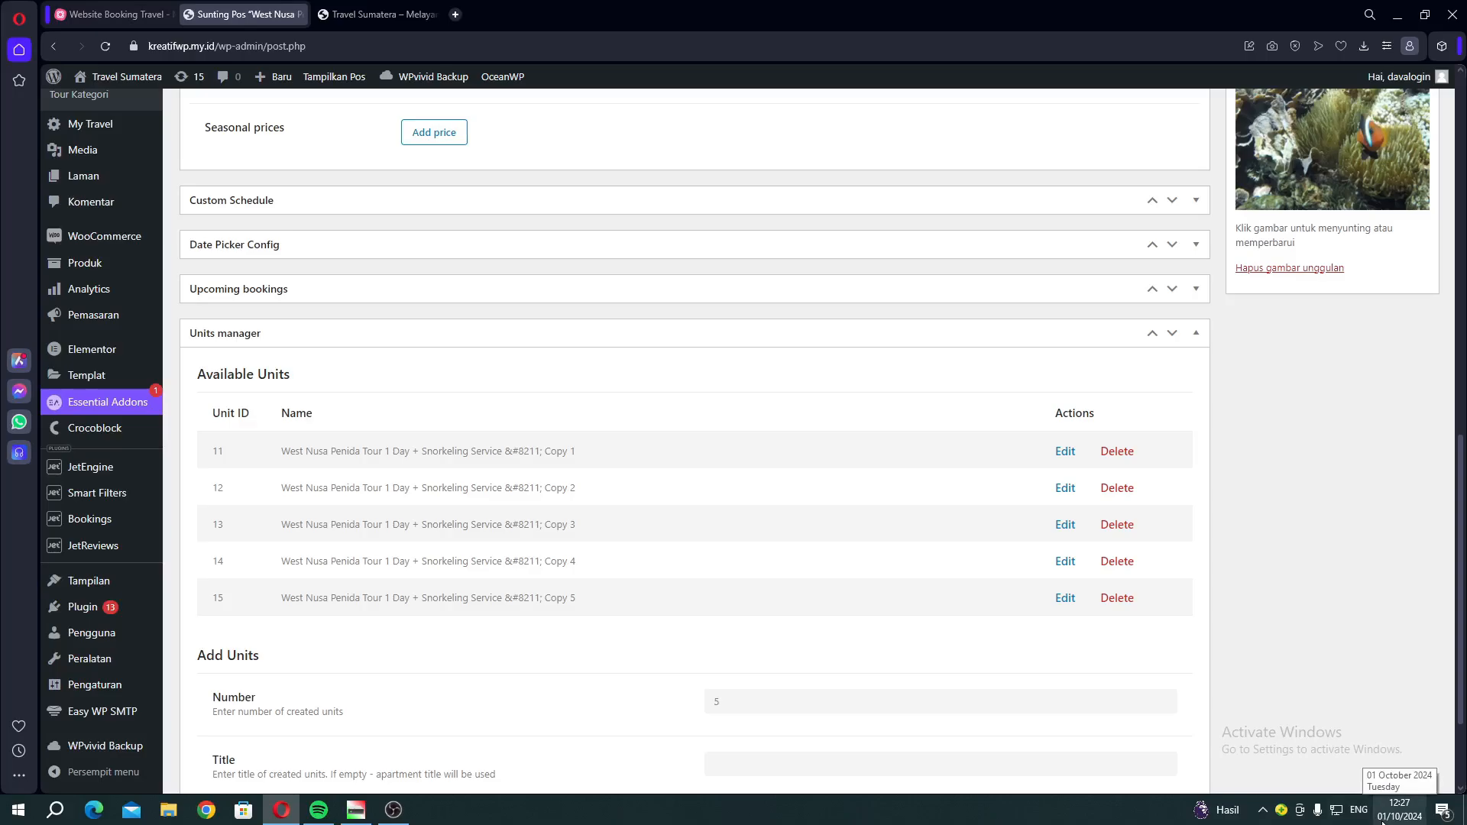
# Review the names of the tour's available units and go back to the start of the tour editor
pyautogui.moveTo(313, 451); pyautogui.dragTo(544, 612)
pyautogui.click(546, 603)
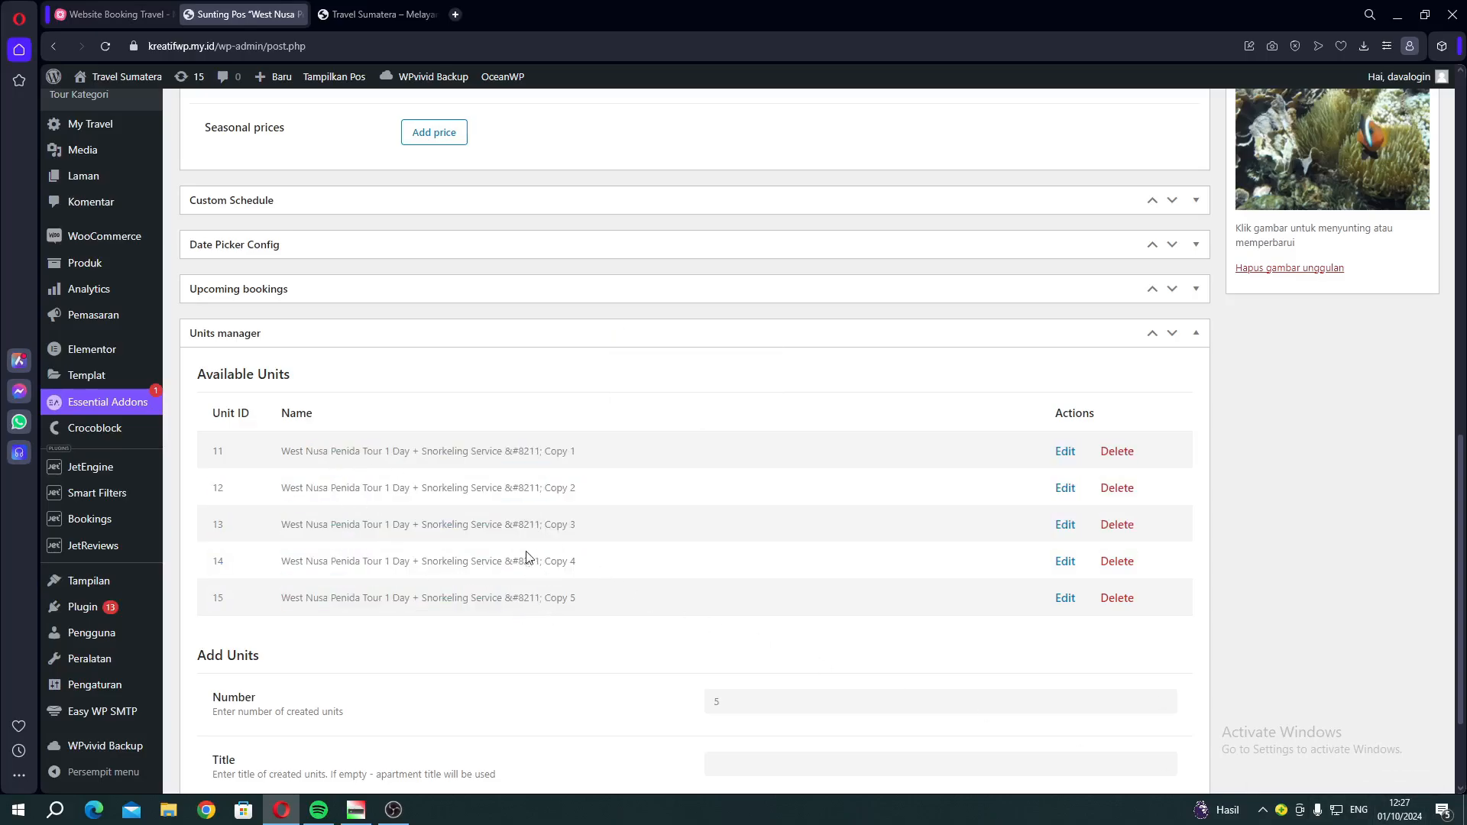
pyautogui.moveTo(293, 457); pyautogui.dragTo(489, 588)
pyautogui.click(499, 530)
pyautogui.scroll(15, 1361, 600)
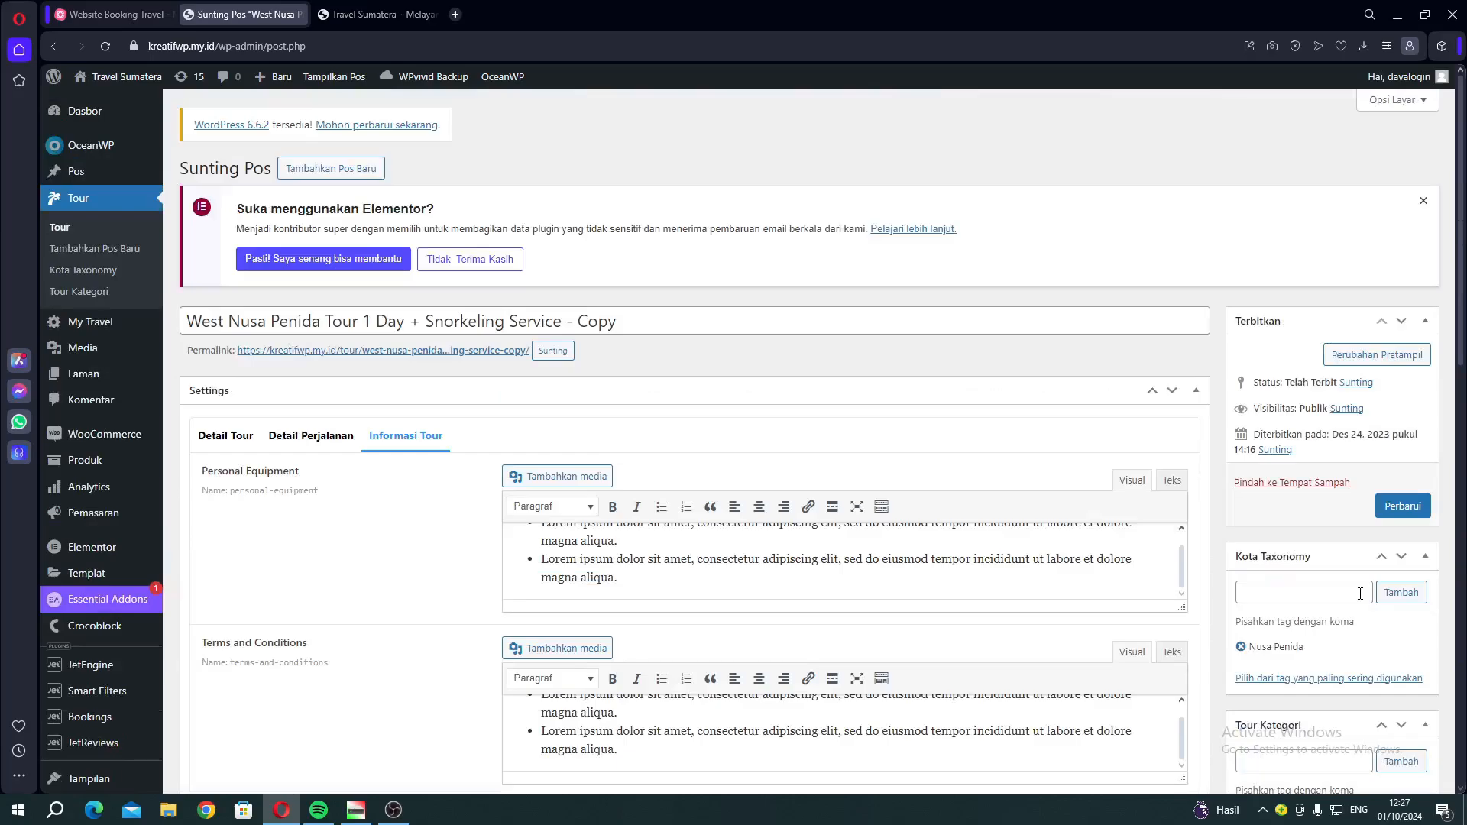
# Switch to the Website Booking Travel mind map and expand its Meta Field branch
pyautogui.click(118, 15)
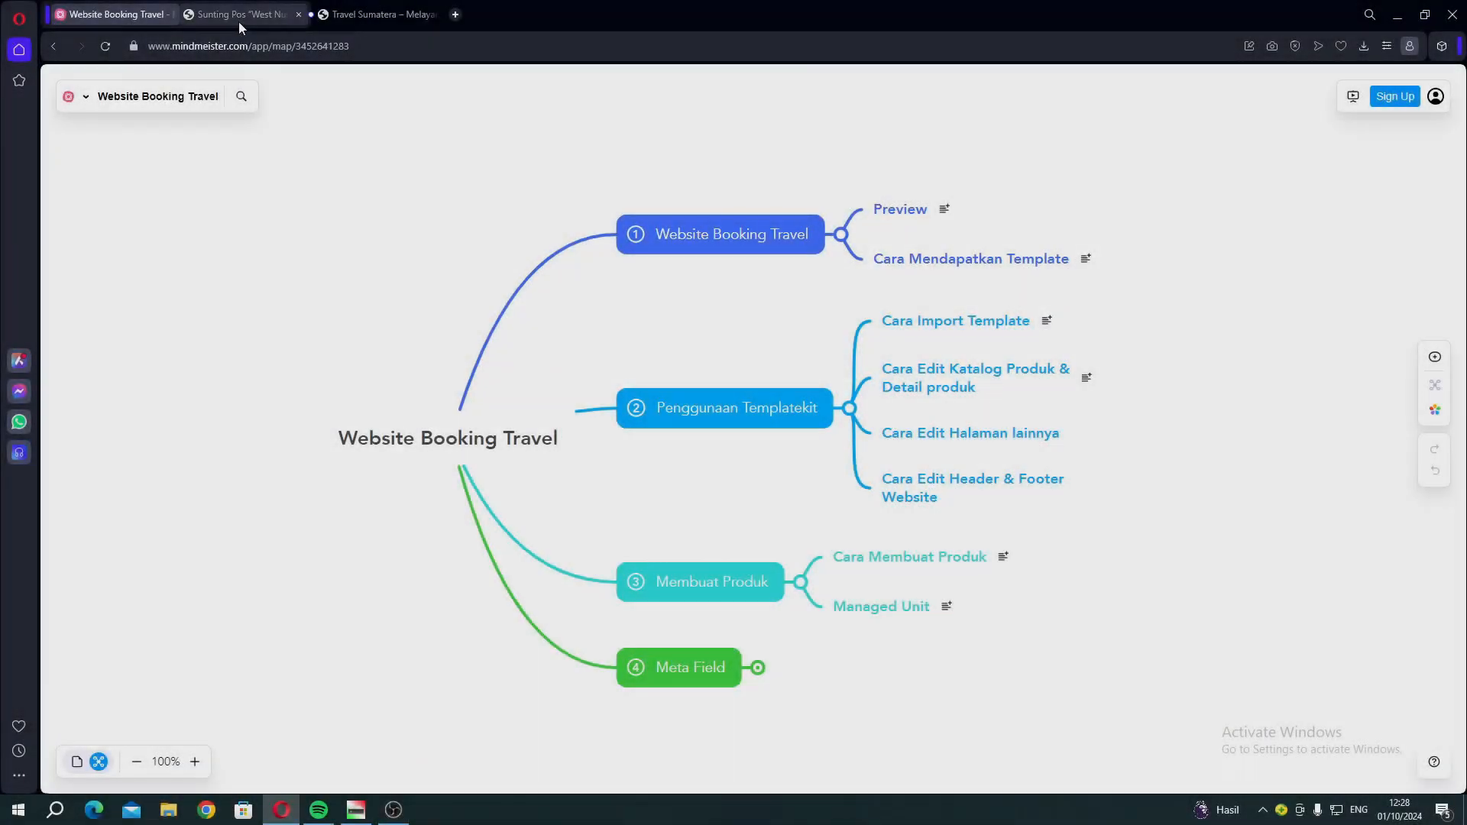
pyautogui.click(238, 22)
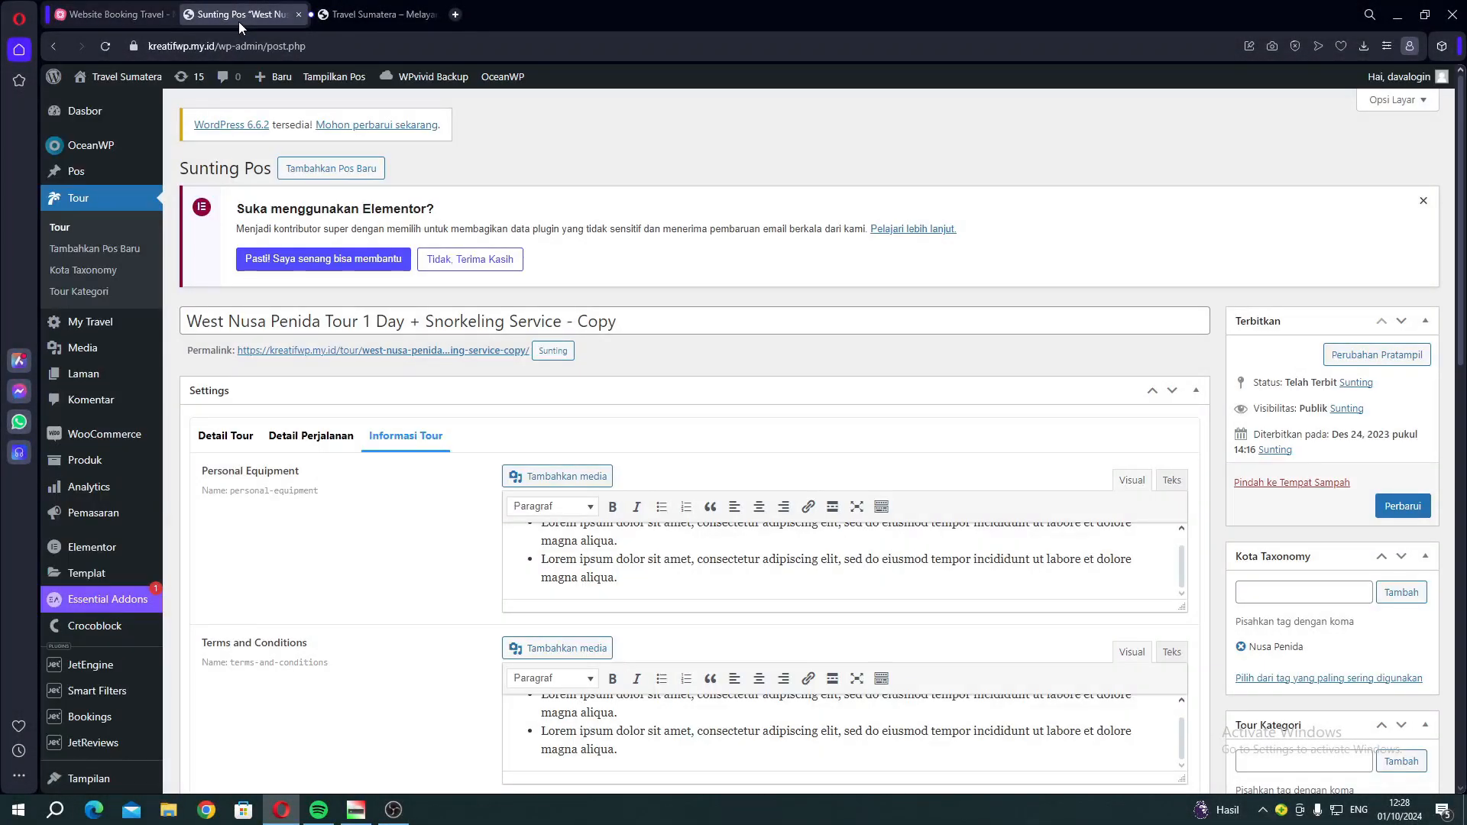
pyautogui.click(132, 15)
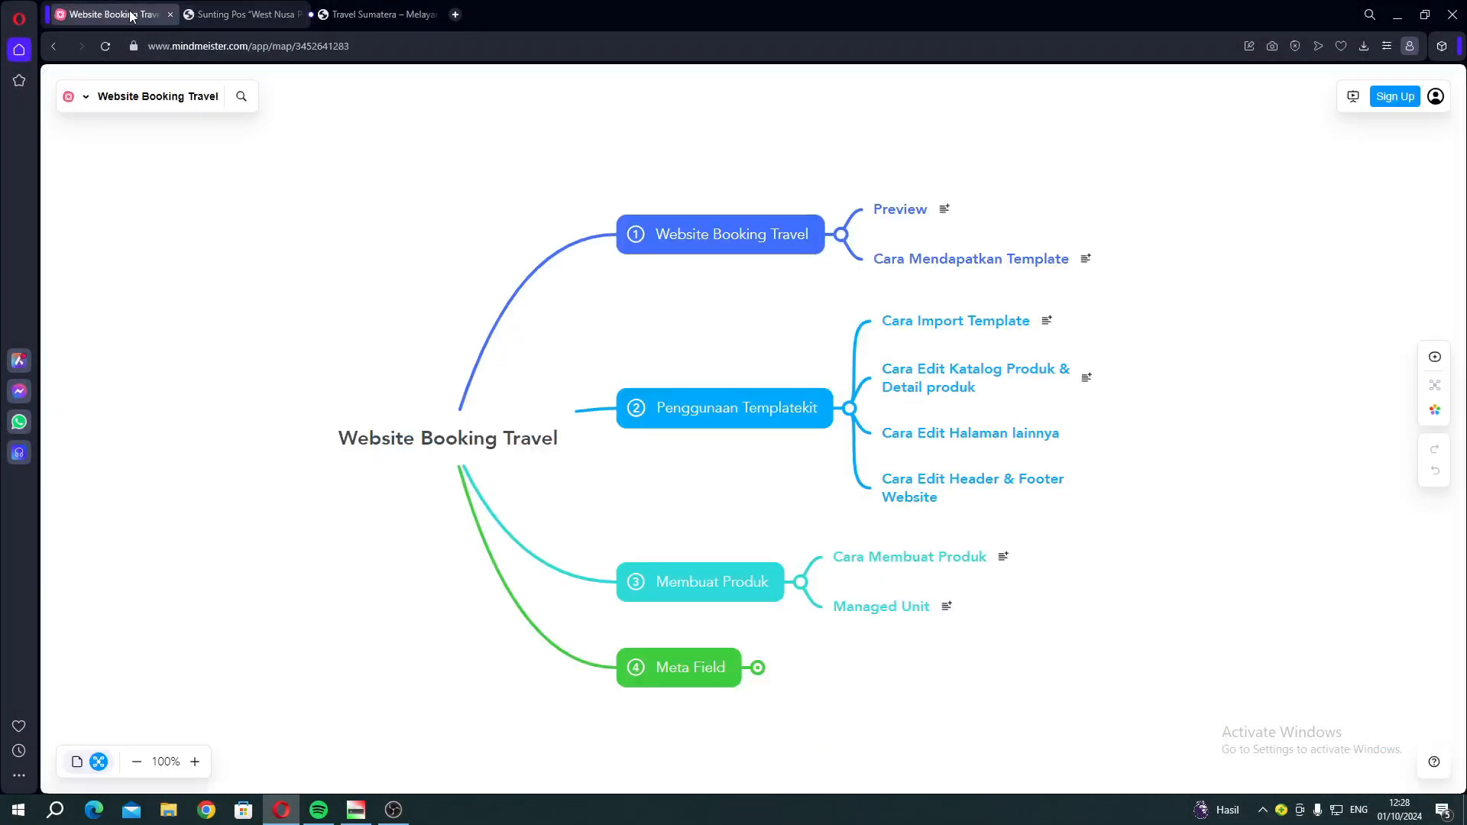
pyautogui.click(758, 669)
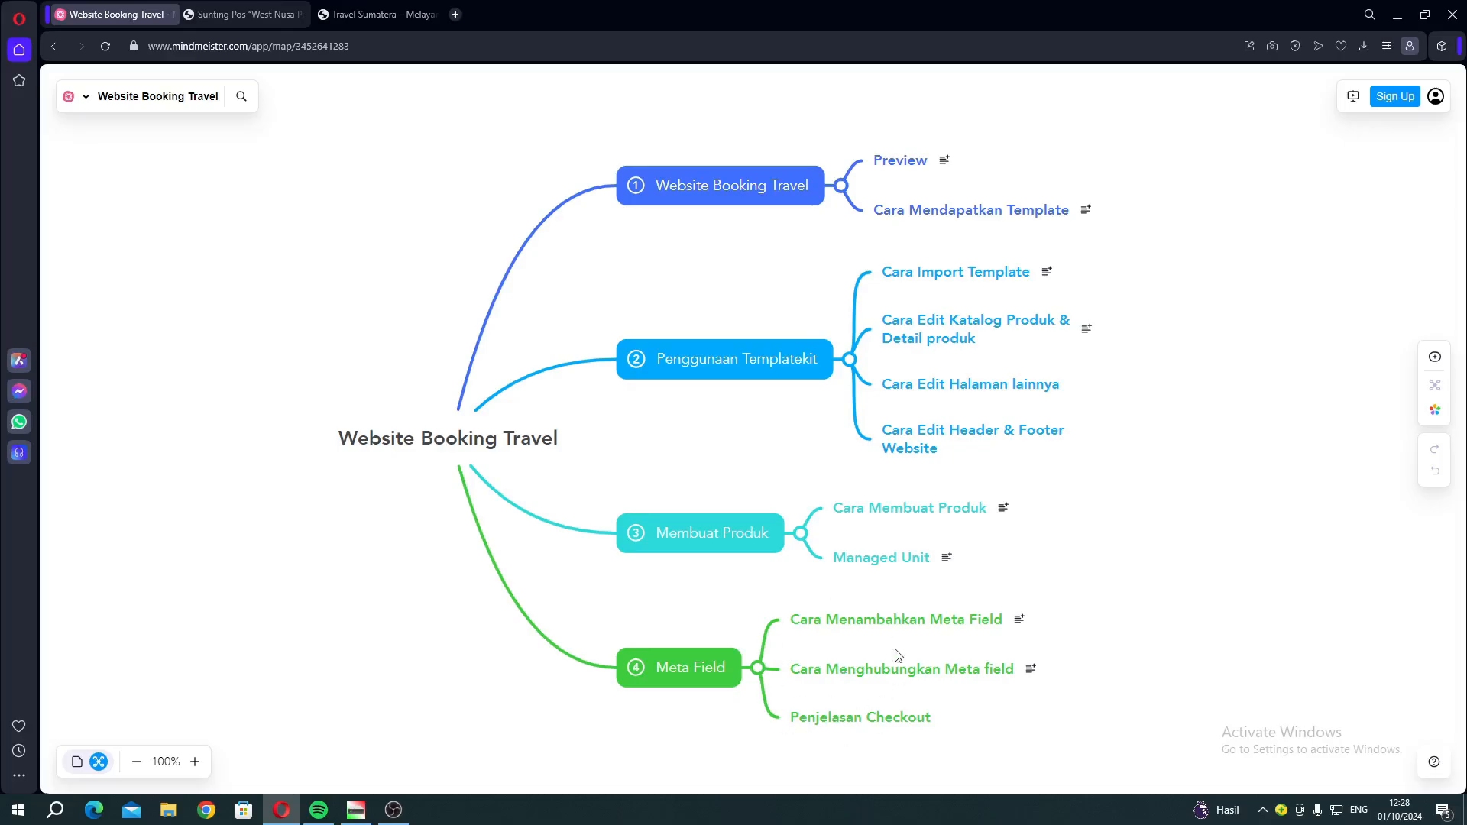
# Return to the tour editor, dismiss the Elementor notice, and review the fields under Detail Tour, Detail Perjalanan and Informasi Tour
pyautogui.click(231, 17)
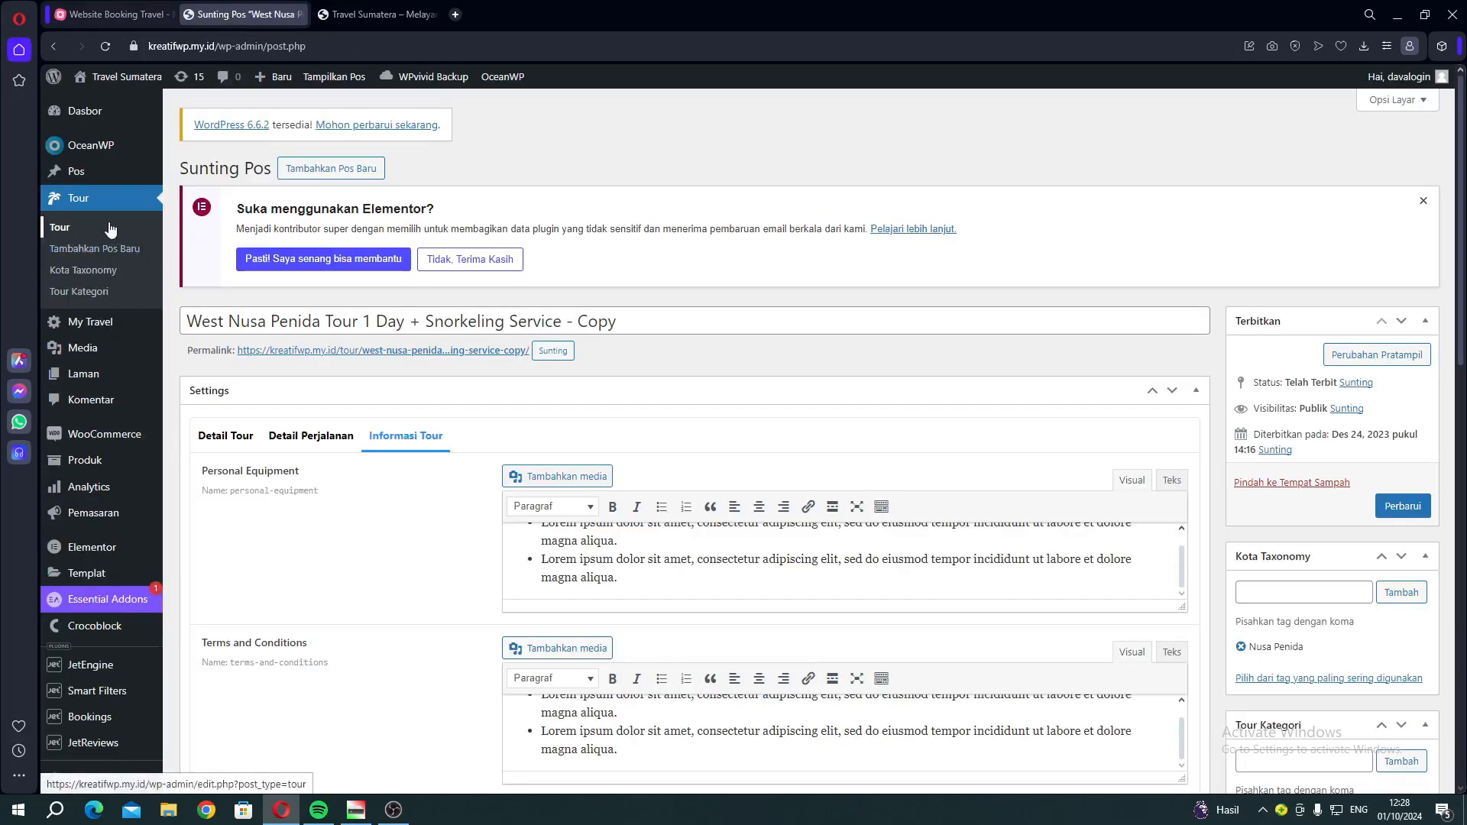
pyautogui.click(1423, 200)
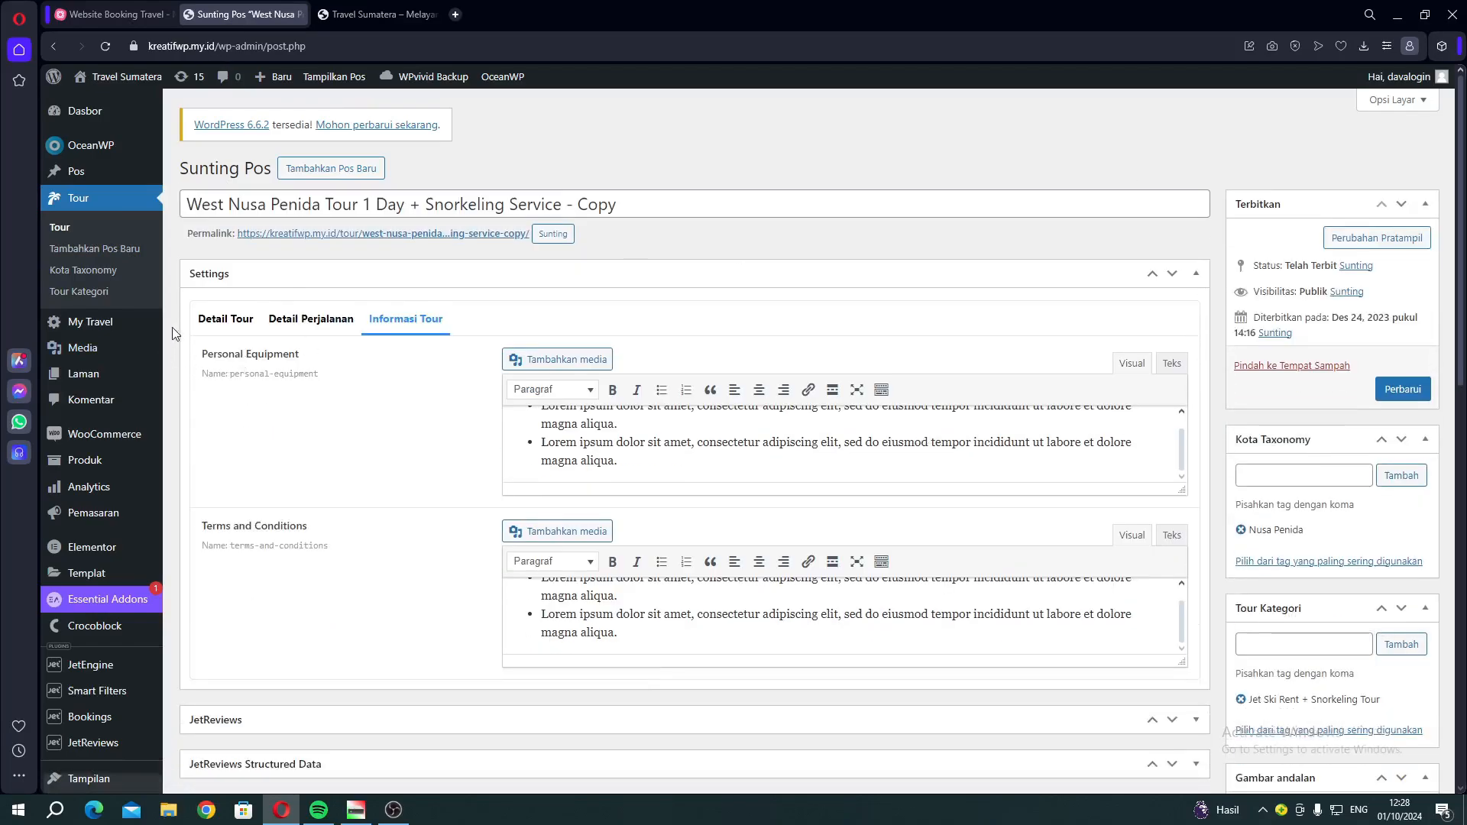
pyautogui.click(224, 319)
pyautogui.click(311, 319)
pyautogui.click(413, 319)
pyautogui.click(226, 321)
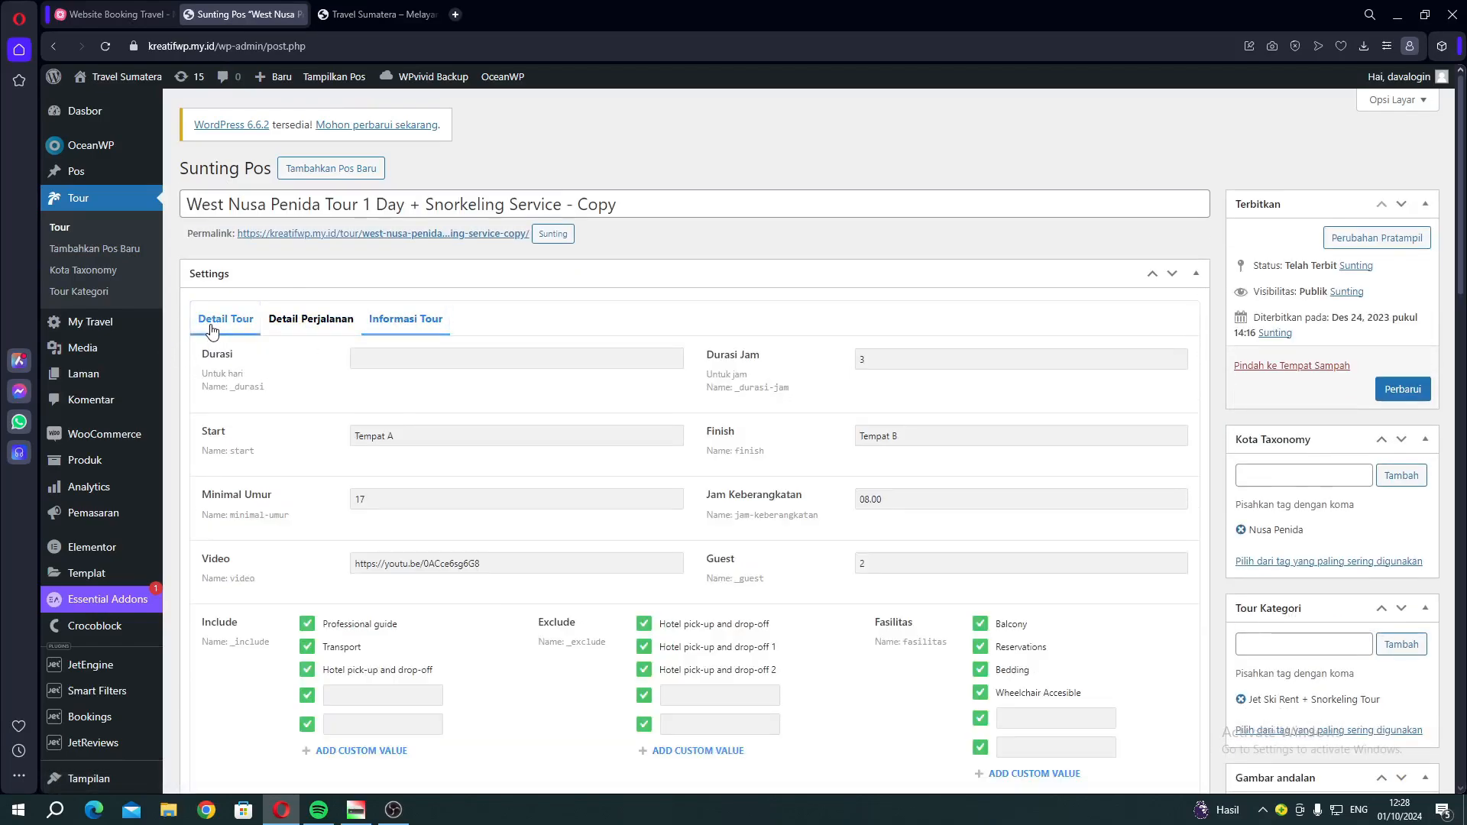
pyautogui.scroll(-9, 359, 321)
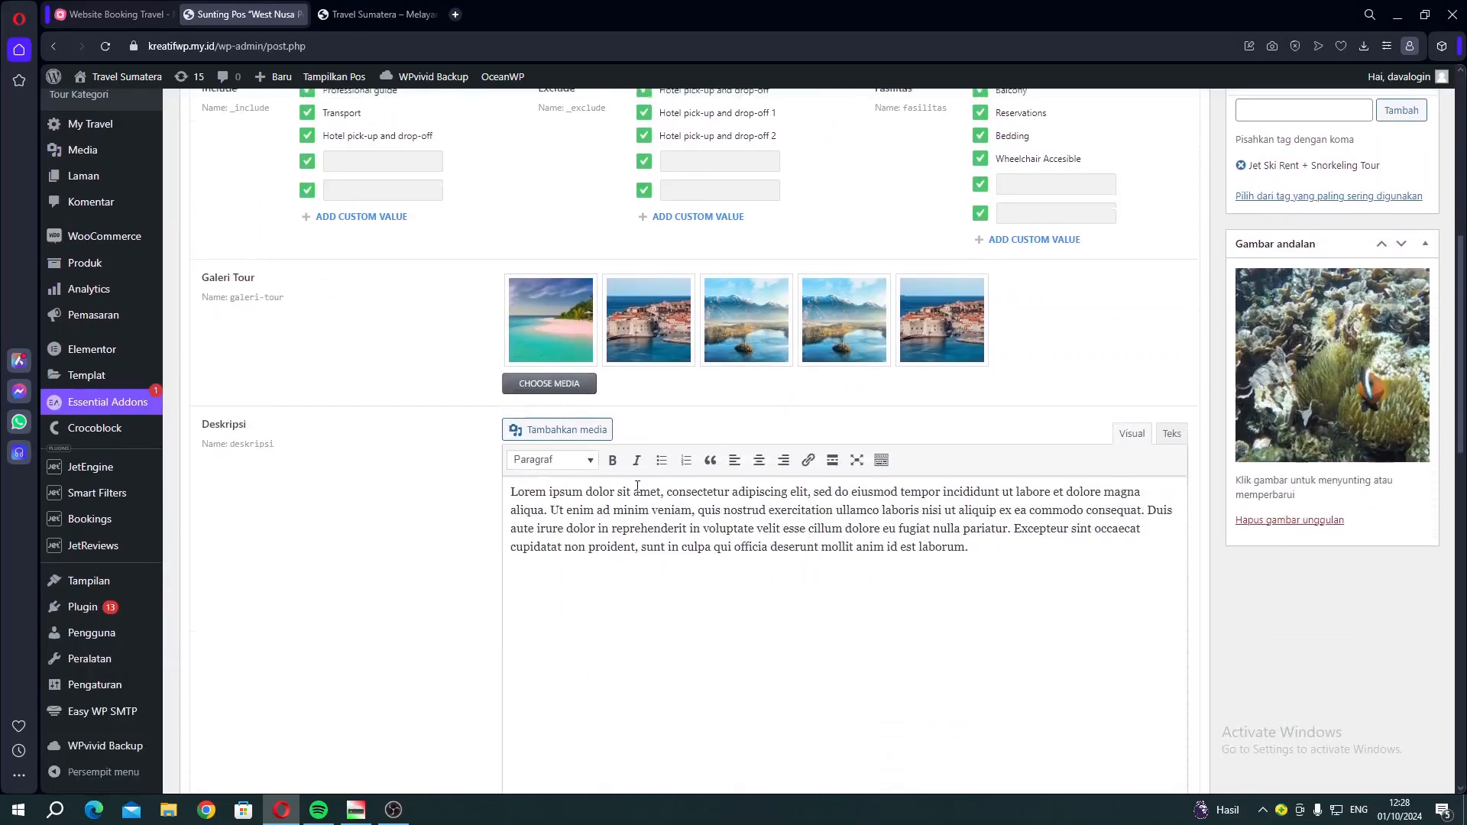
pyautogui.scroll(10, 512, 420)
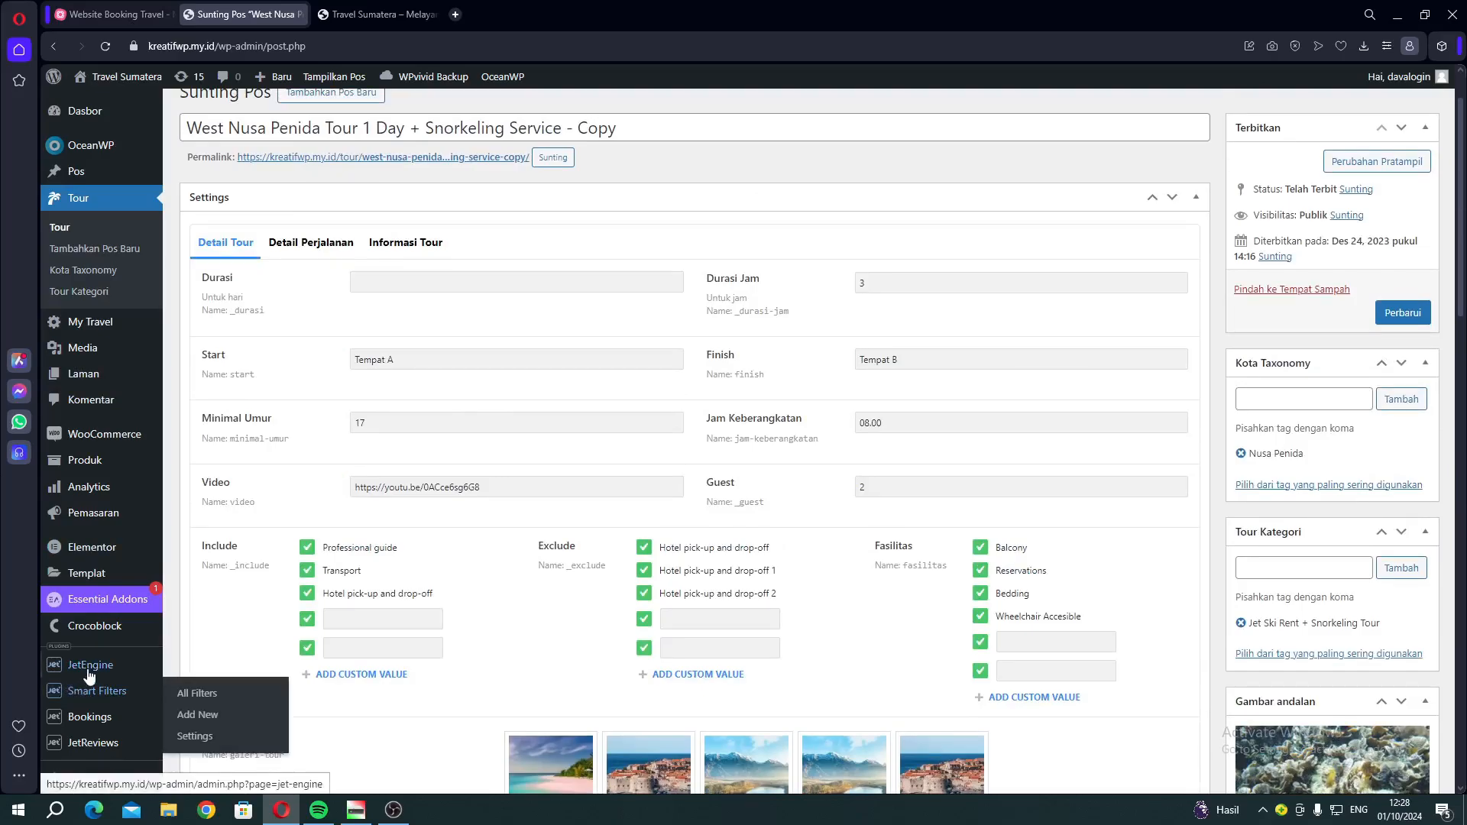
# Open the JetEngine Post Types list in a new browser tab placed right after the mind map
pyautogui.moveTo(90, 667)
pyautogui.rightClick(204, 620)
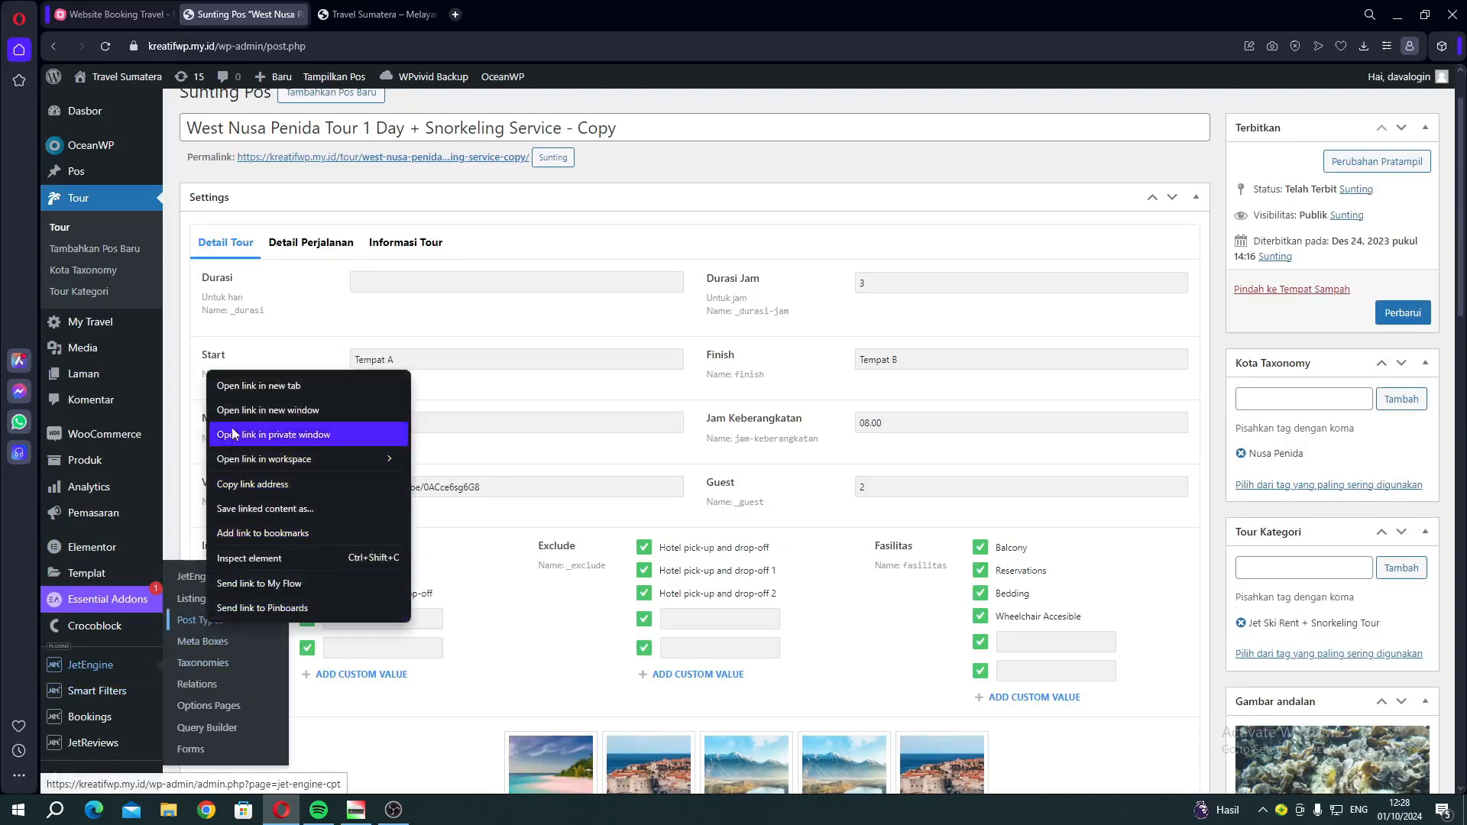
pyautogui.click(237, 385)
pyautogui.click(334, 13)
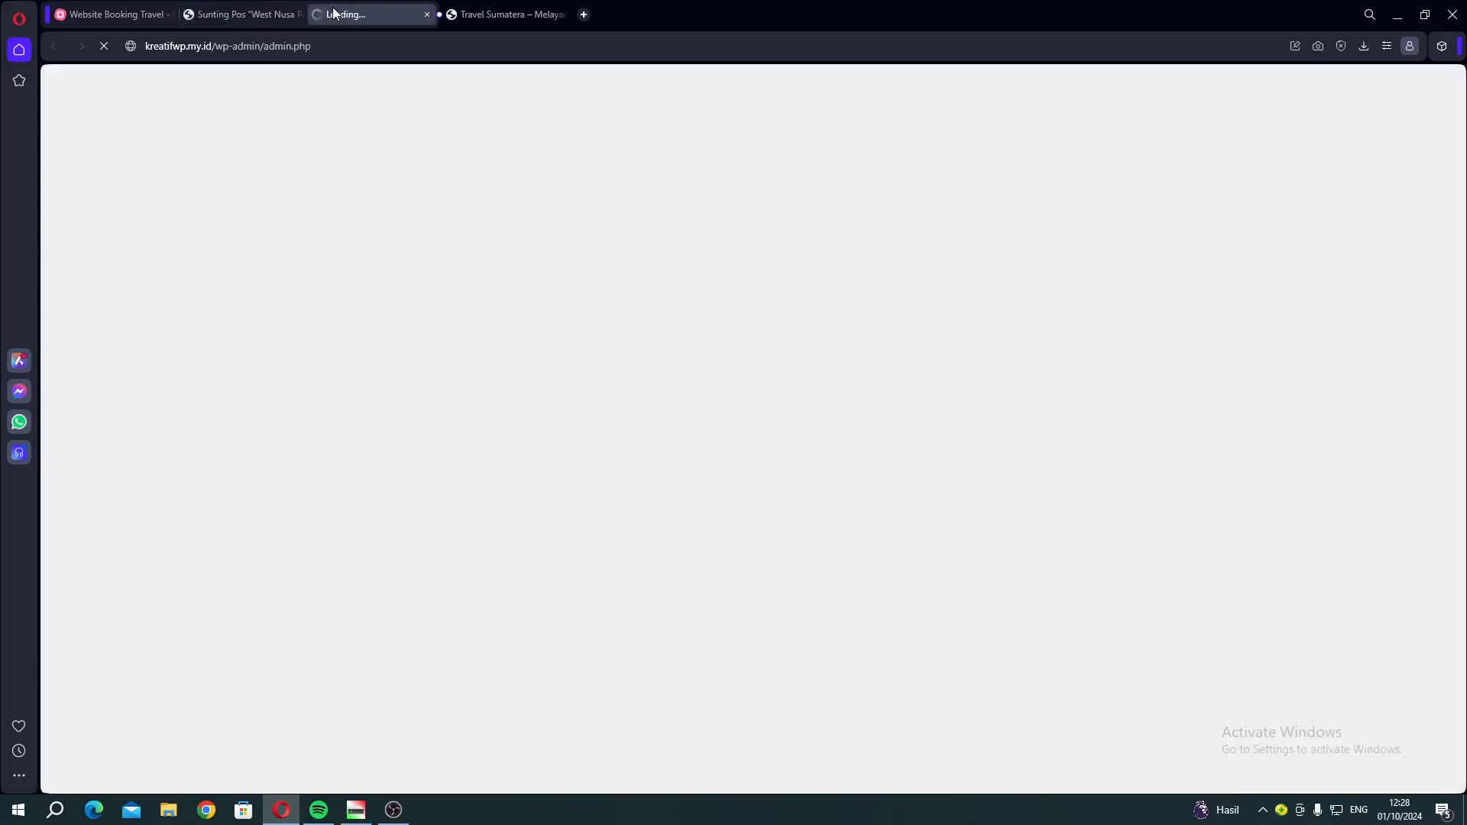
pyautogui.moveTo(334, 13); pyautogui.dragTo(222, 13)
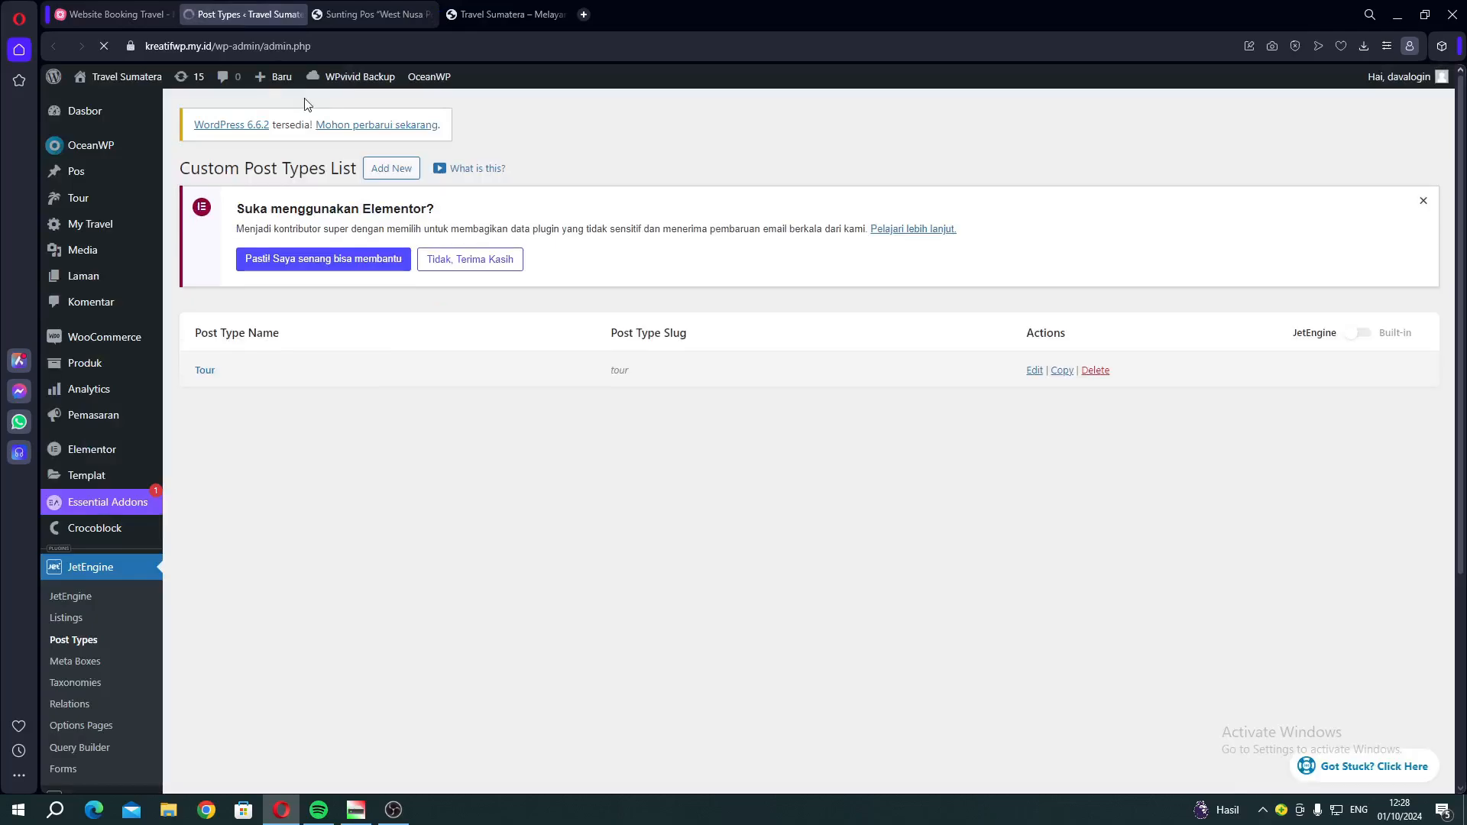
# Open the Tour post type for editing and go to the end of its meta fields list
pyautogui.click(203, 373)
pyautogui.scroll(-4, 282, 344)
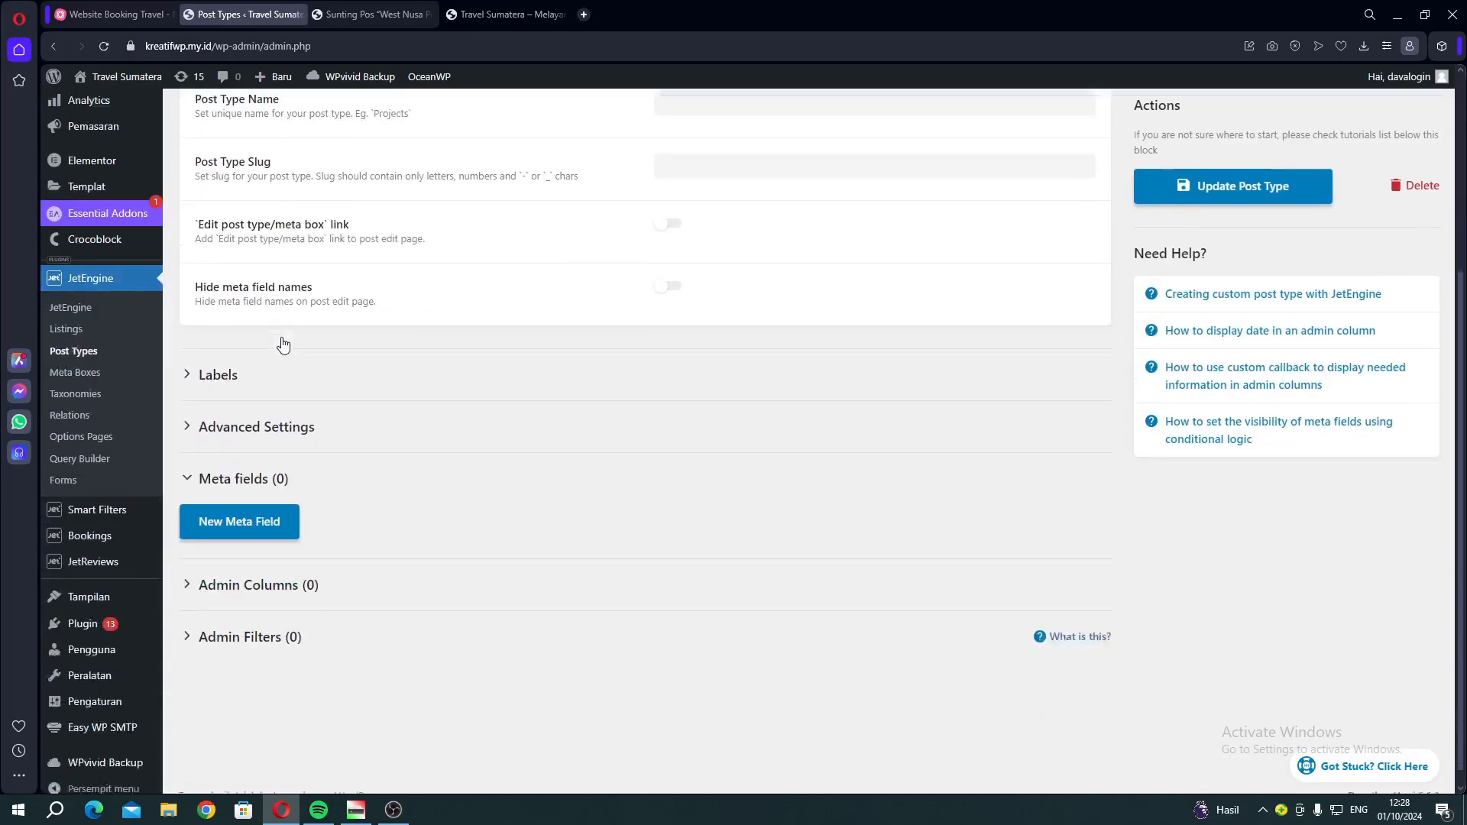
pyautogui.scroll(-1, 283, 344)
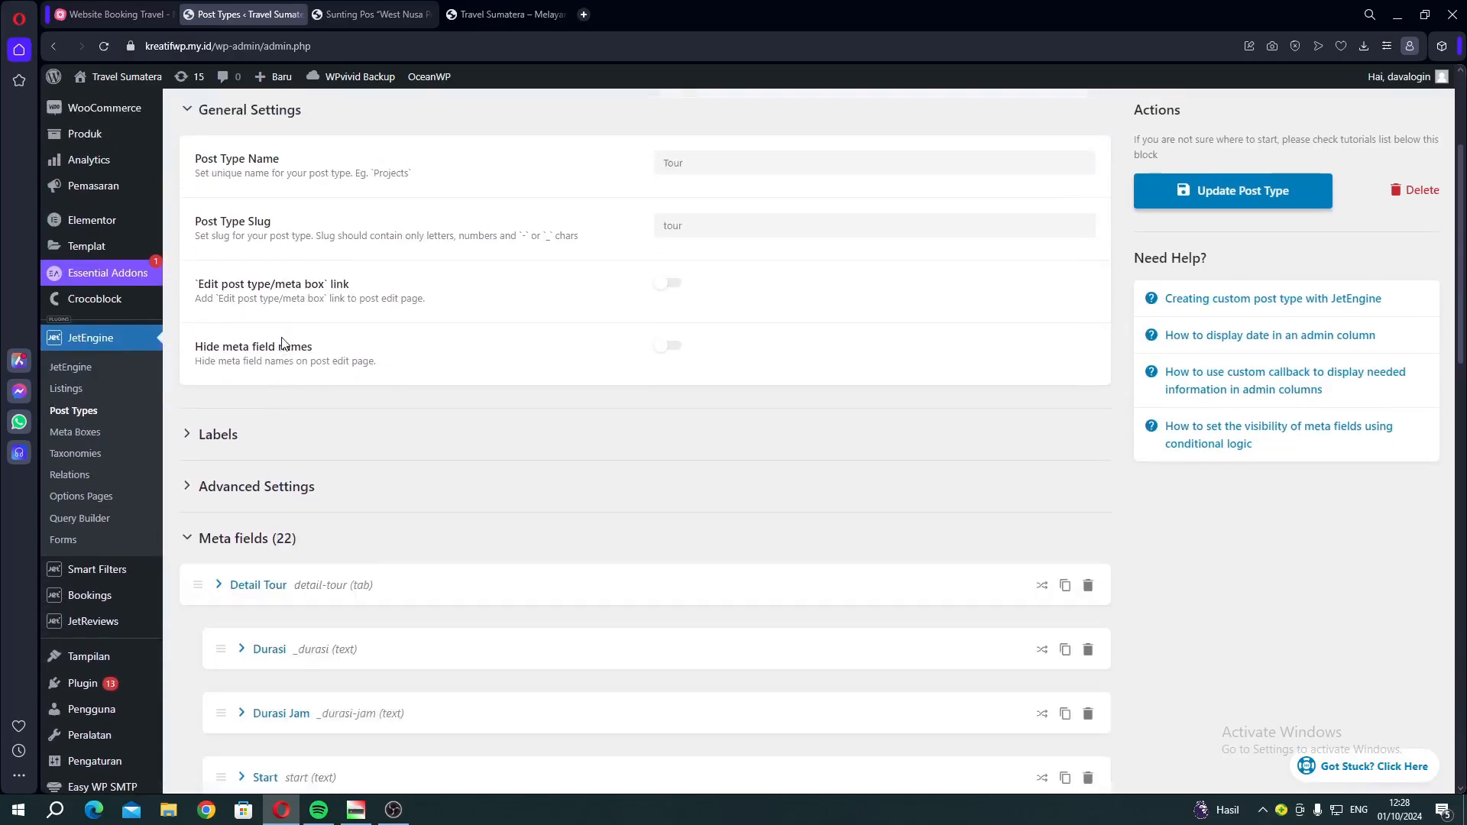
pyautogui.scroll(-6, 283, 344)
pyautogui.scroll(-11, 283, 344)
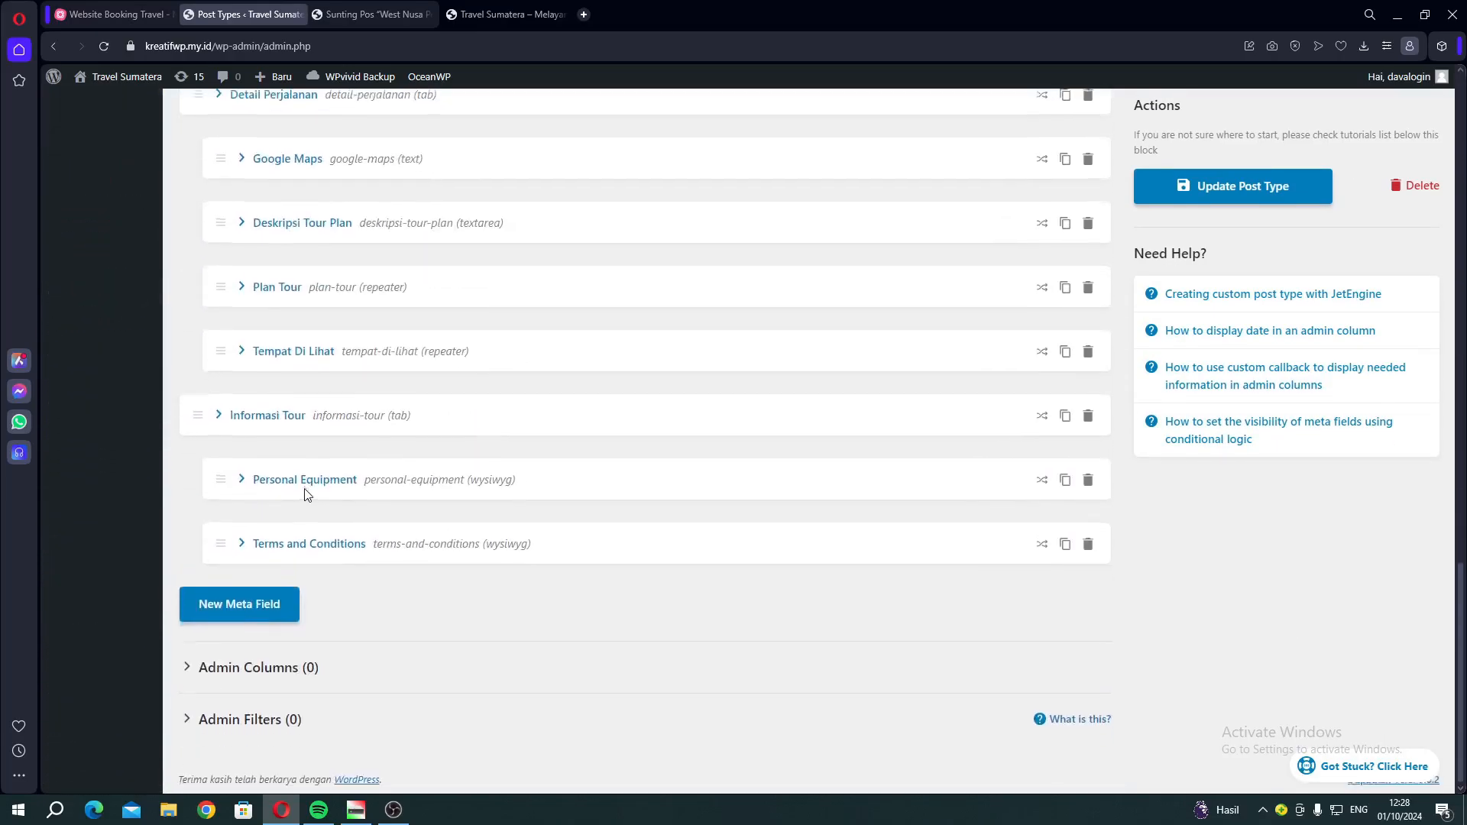
# Add a text meta field labelled "tes" with the ID "tes" after Terms and Conditions, and update the post type
pyautogui.click(243, 611)
pyautogui.click(669, 662)
pyautogui.write('tes')
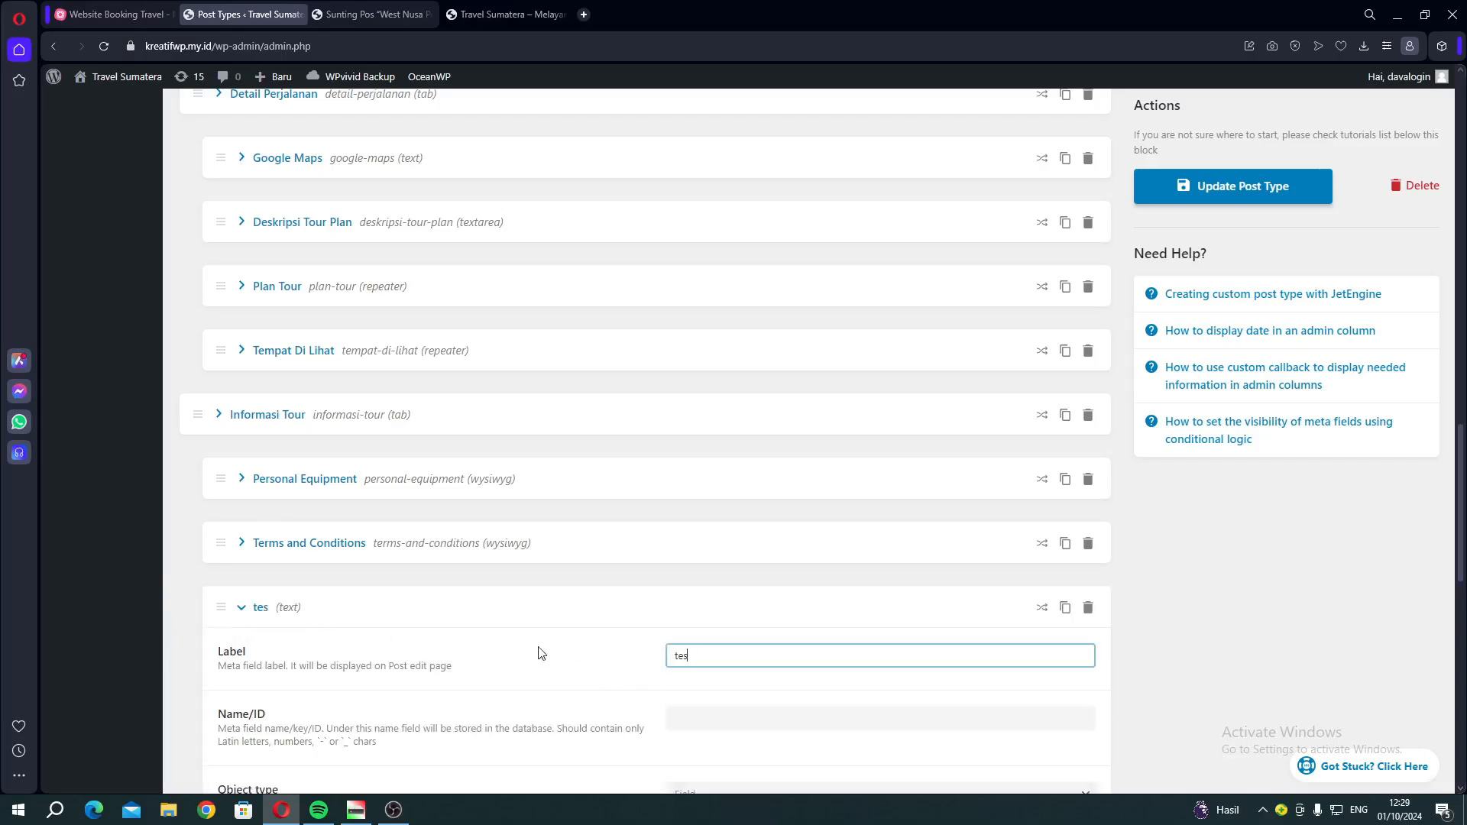
pyautogui.scroll(-2, 659, 679)
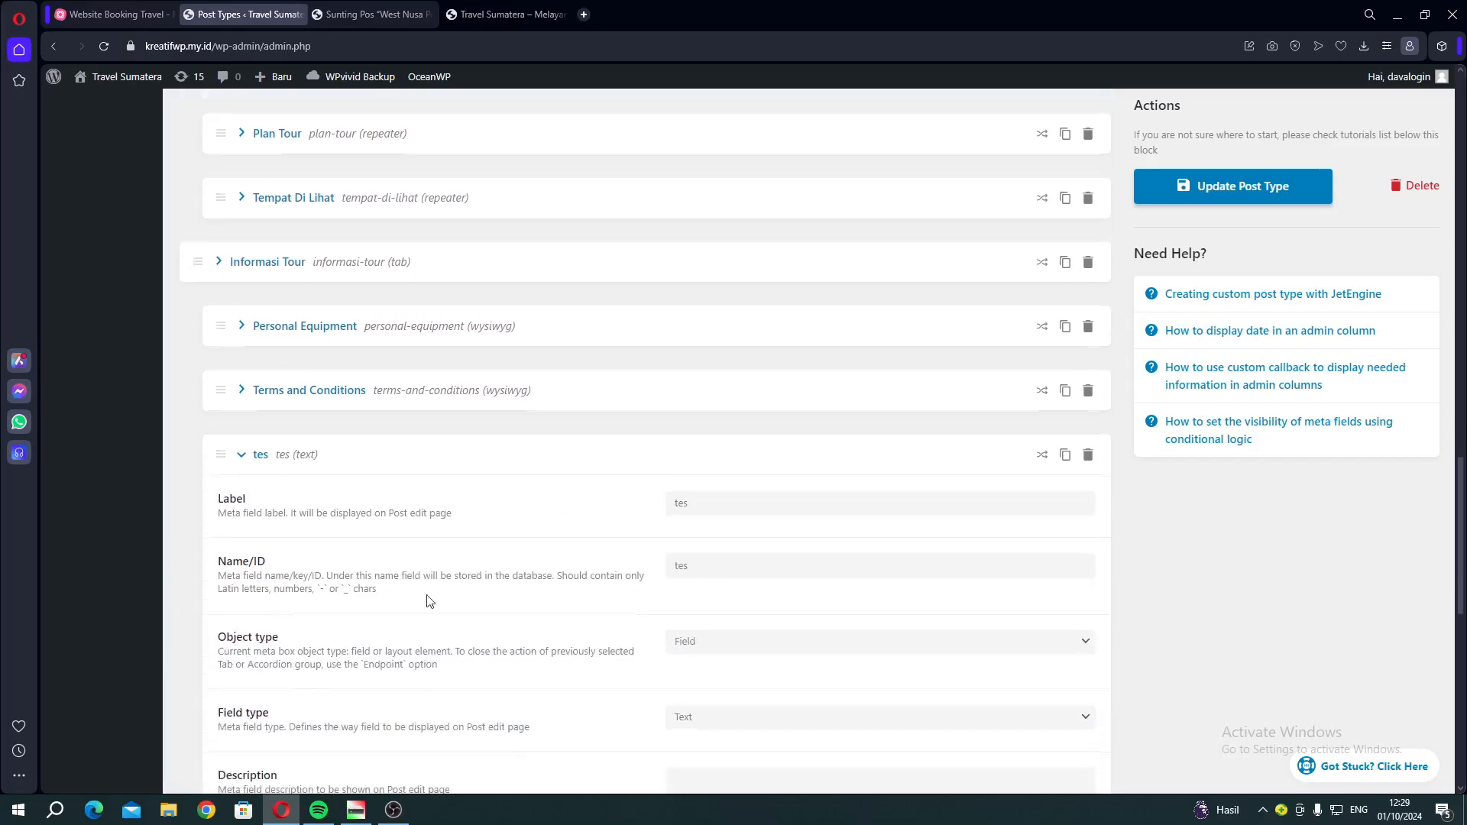
pyautogui.click(229, 463)
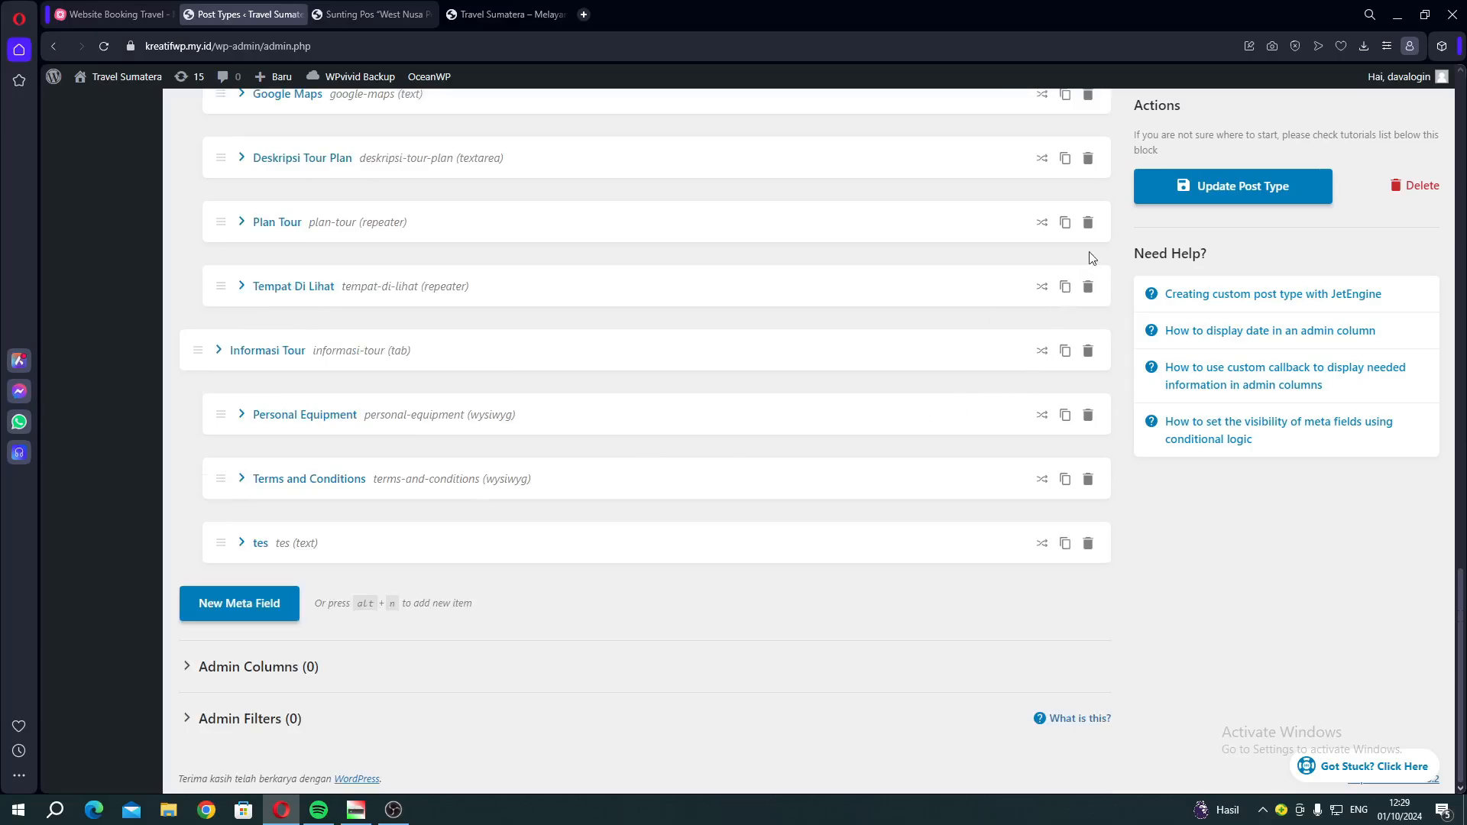
pyautogui.click(1155, 200)
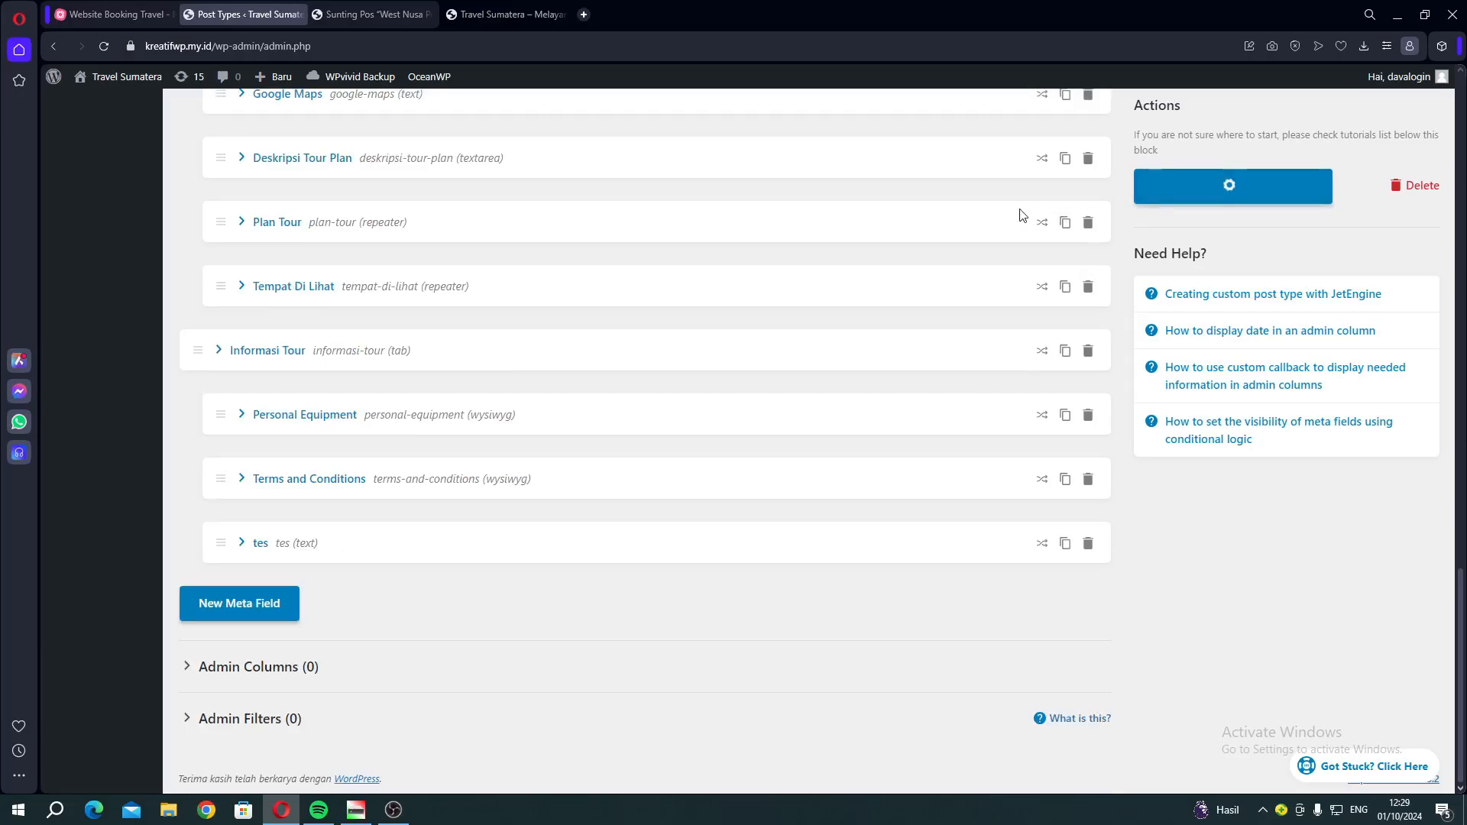
# Return to the reloaded tour editor and locate the new tes field under Informasi Tour
pyautogui.click(396, 23)
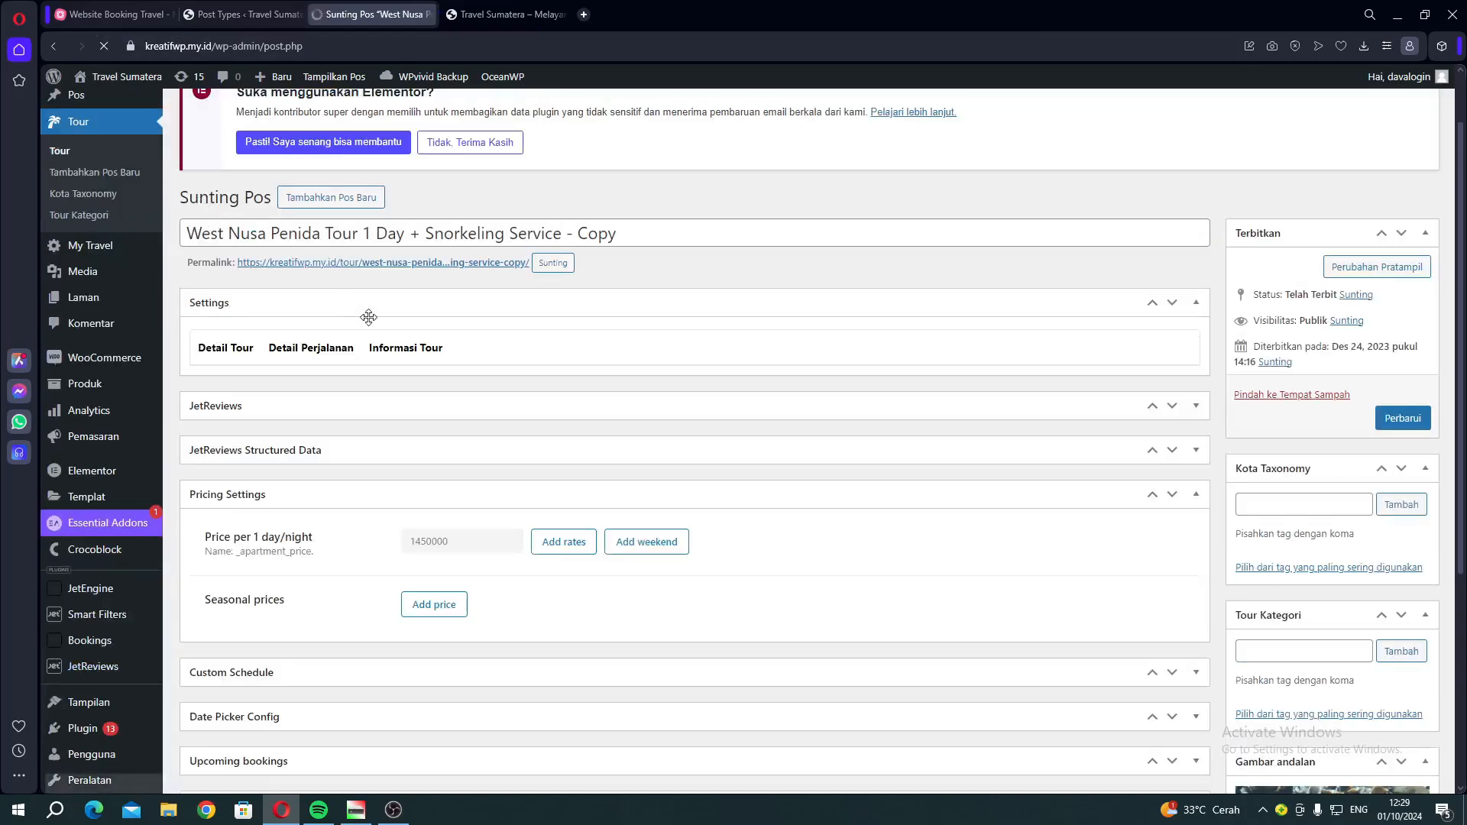
pyautogui.click(405, 352)
pyautogui.scroll(-7, 443, 389)
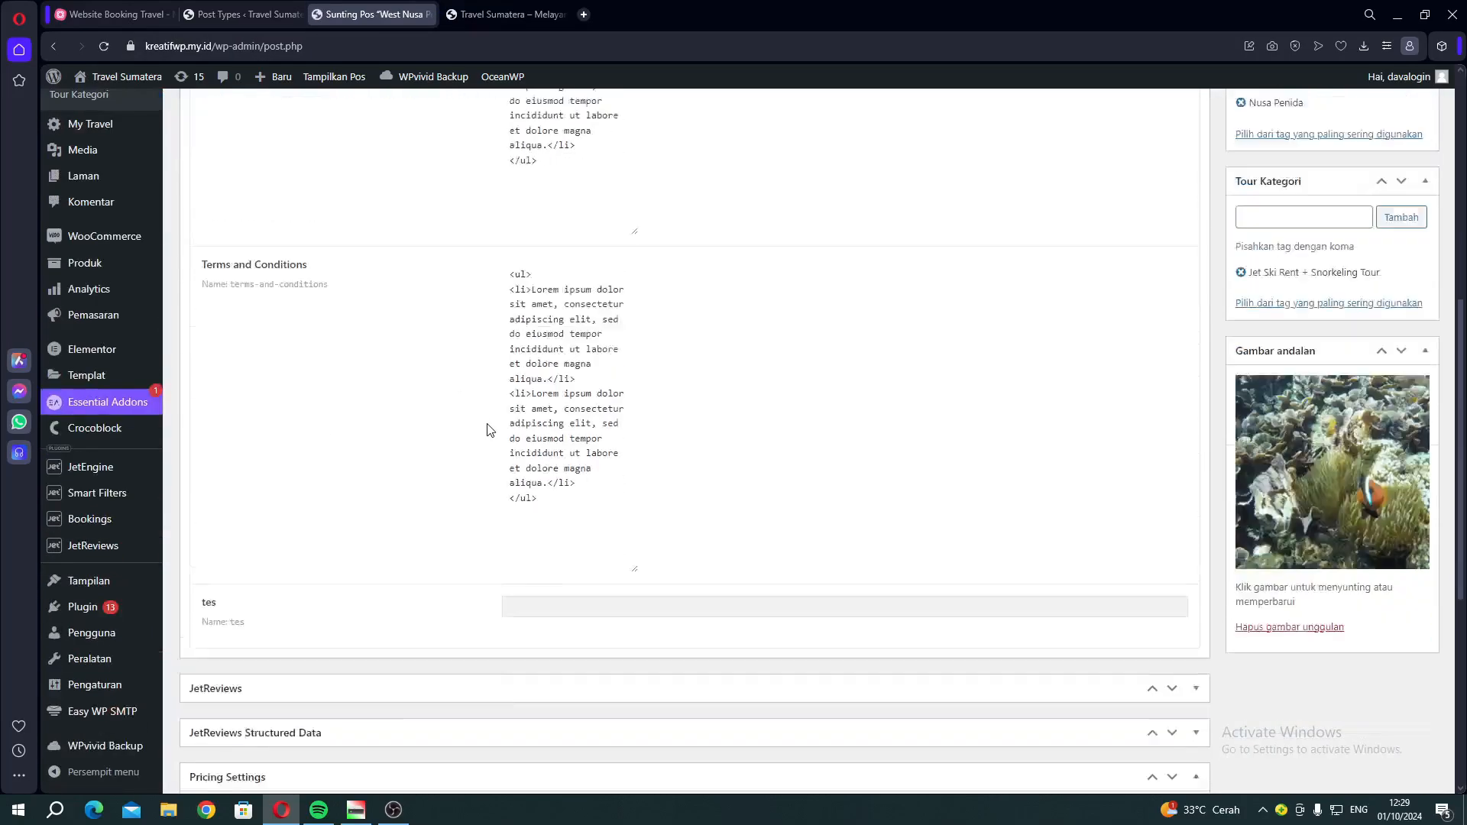
pyautogui.scroll(-2, 417, 430)
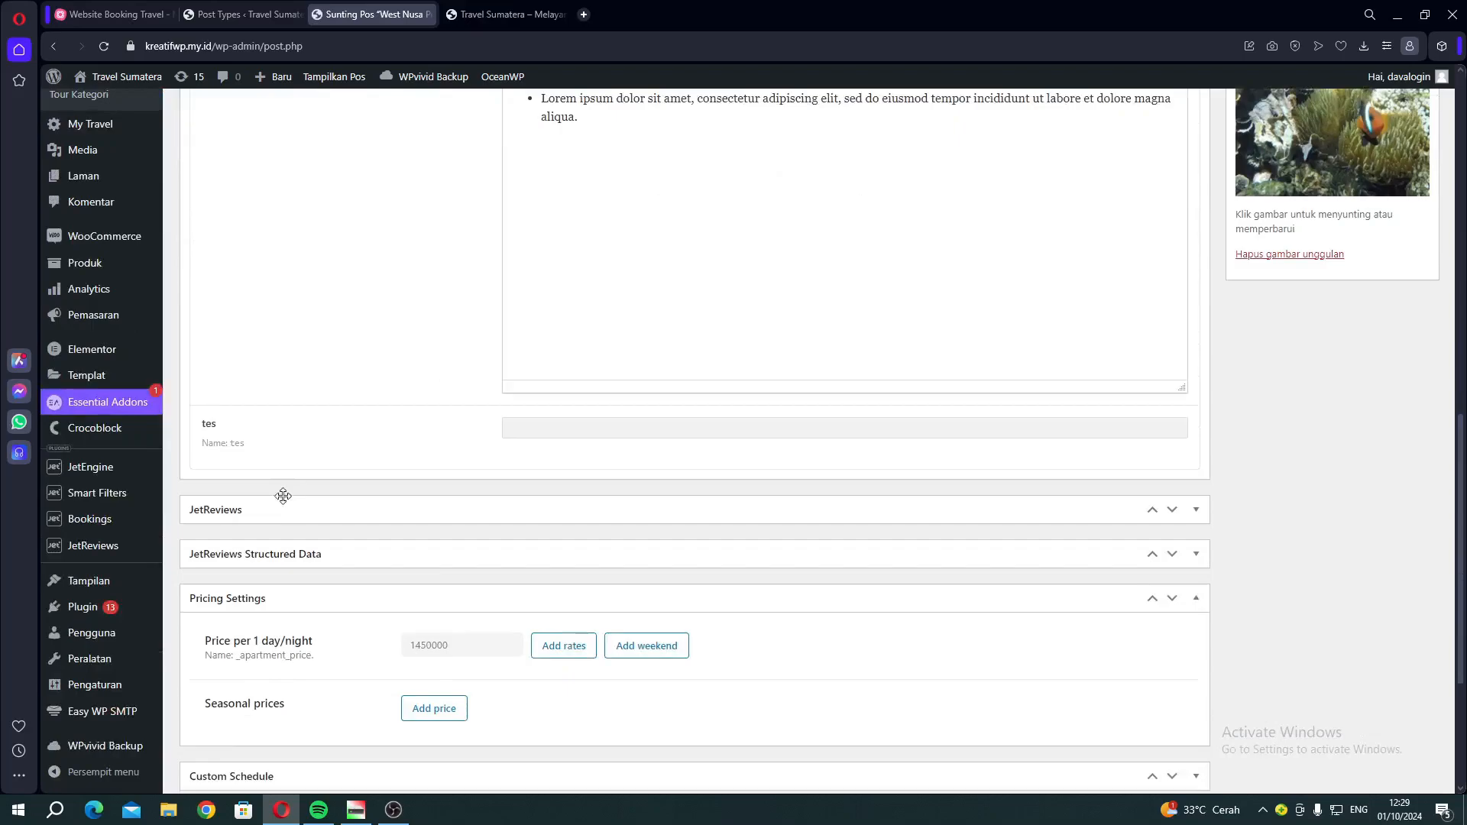
# Fill the tes field with the suggested "Lorem ipsum dolor sit amet," text, removing the stray characters at its end
pyautogui.click(537, 419)
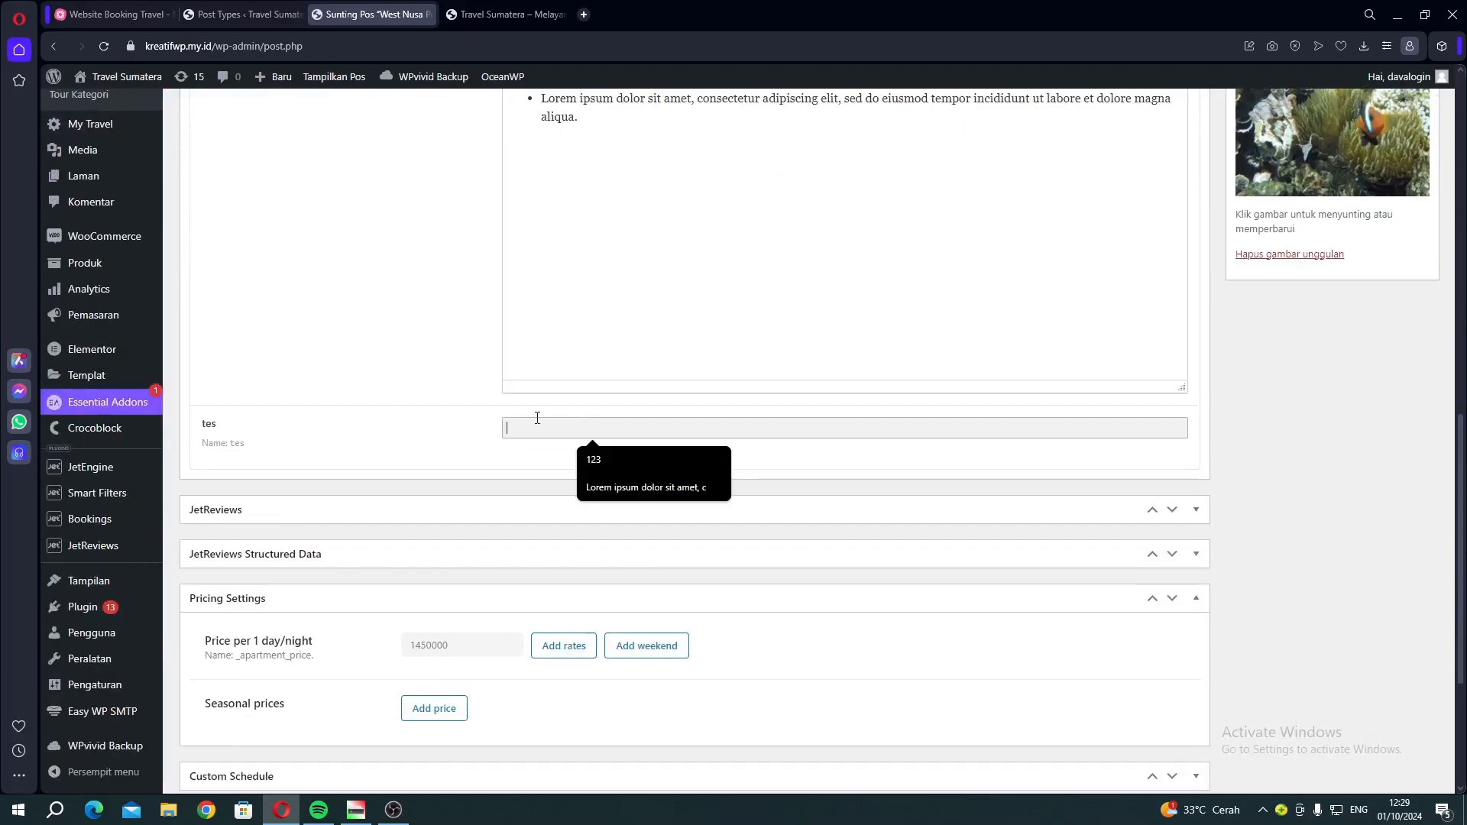
pyautogui.click(604, 481)
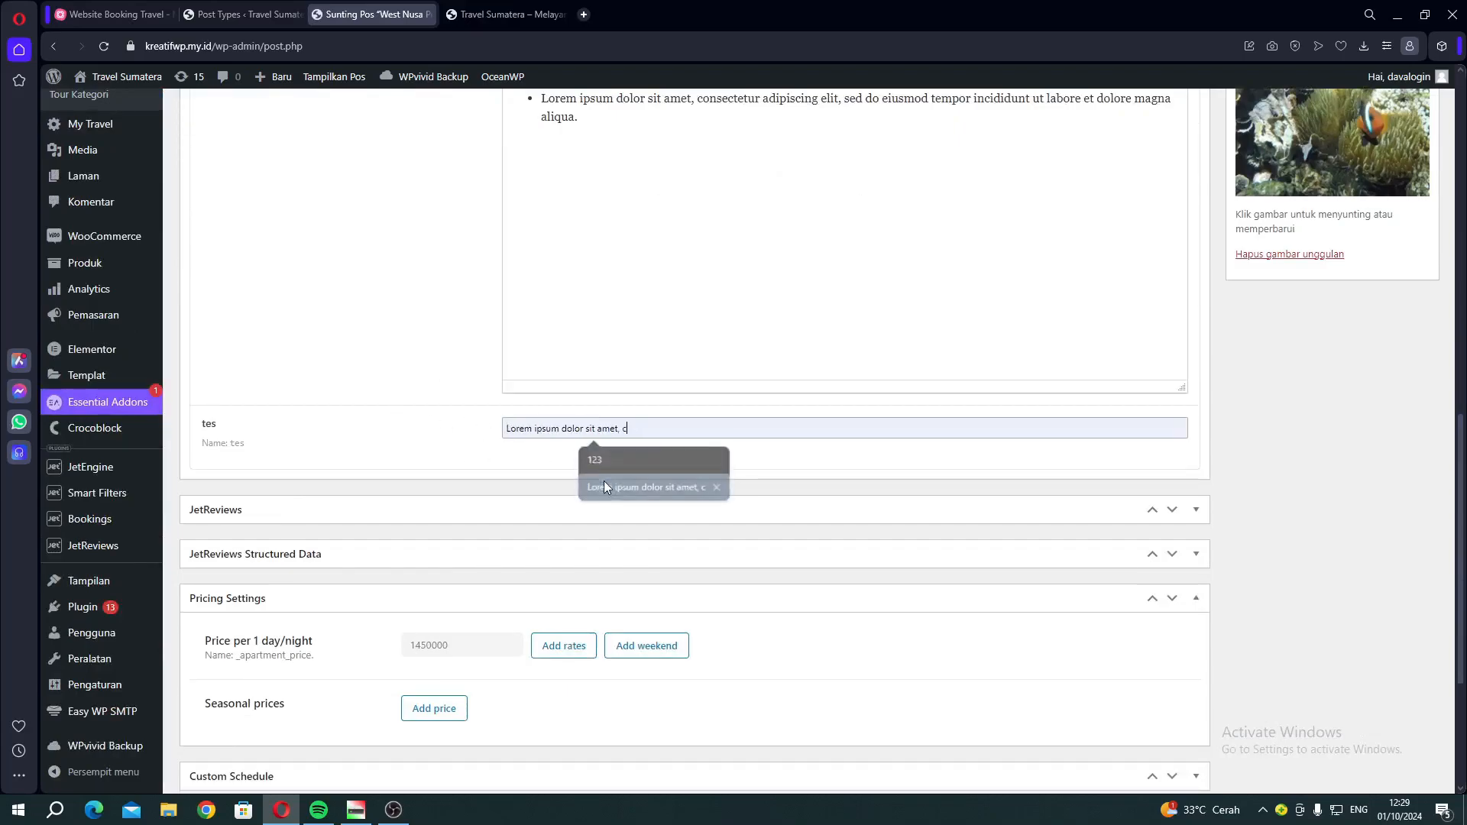
pyautogui.click(619, 433)
pyautogui.press('BackSpace')
pyautogui.press('BackSpace')
pyautogui.scroll(6, 933, 438)
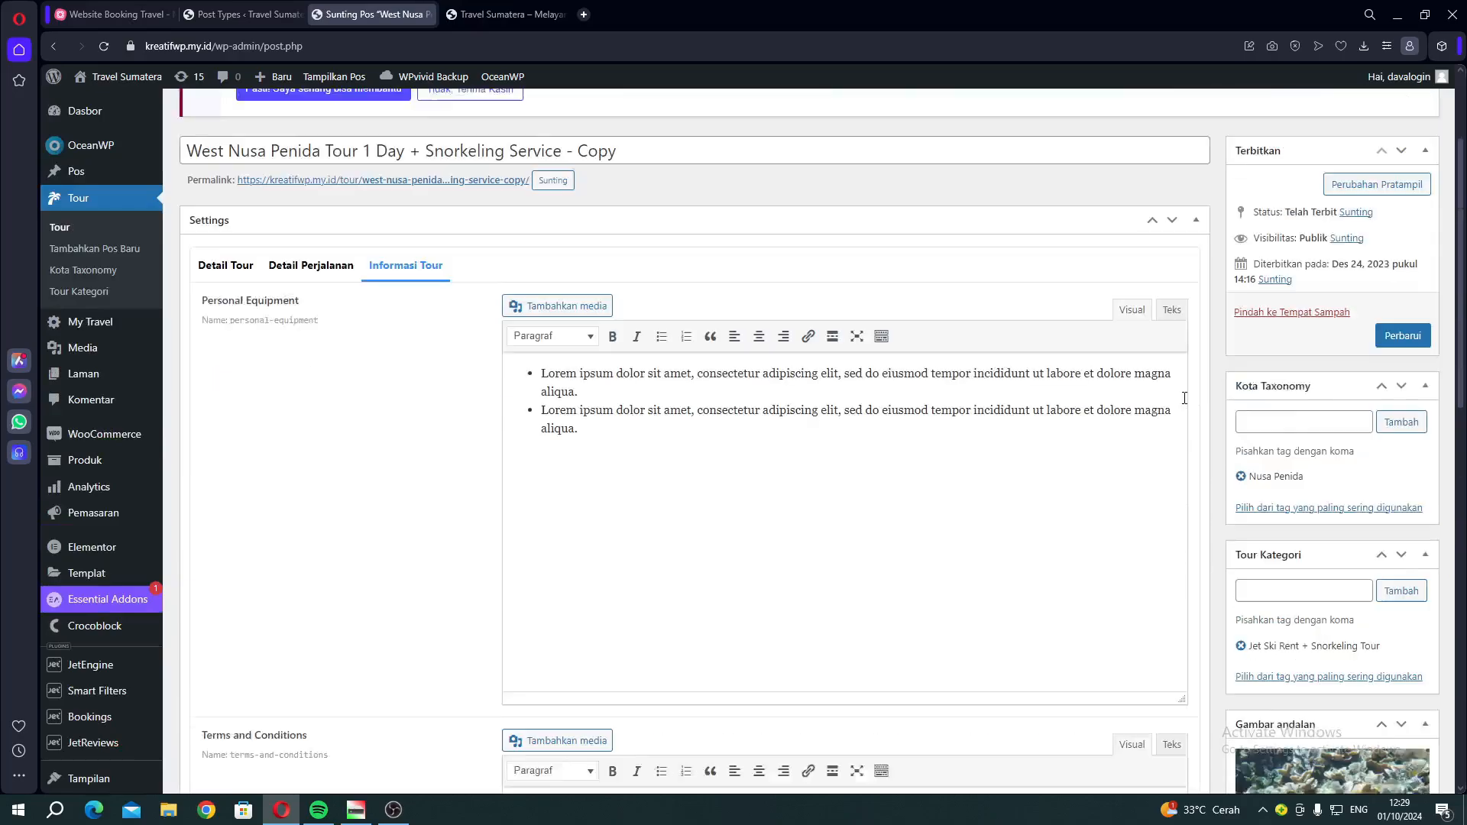
# Update the tour post with its filled tes field and go to the Pilih Paket Wisata cards on the website's homepage
pyautogui.click(1395, 355)
pyautogui.scroll(-7, 573, 413)
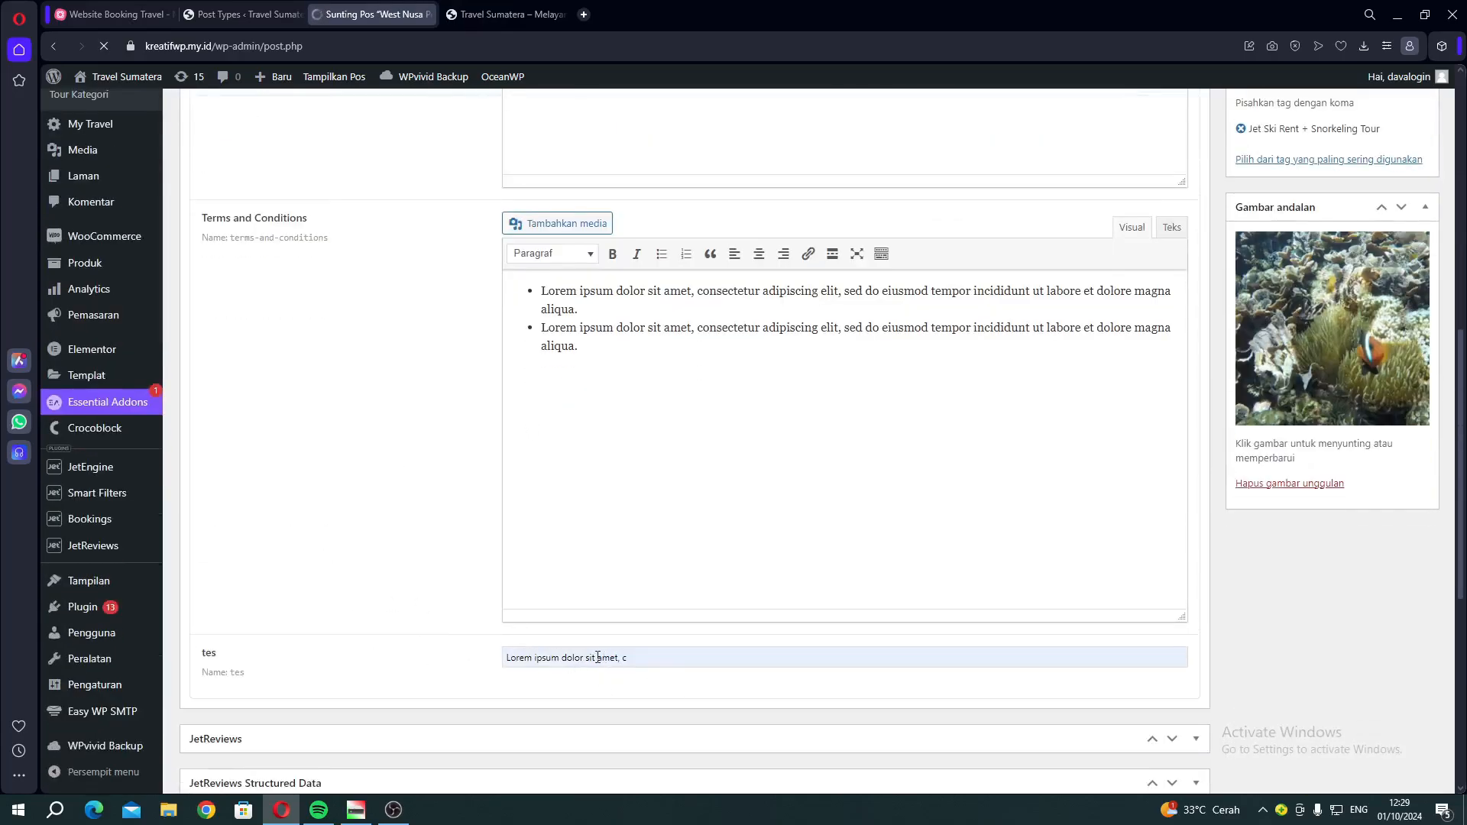
pyautogui.click(480, 15)
pyautogui.scroll(2, 663, 324)
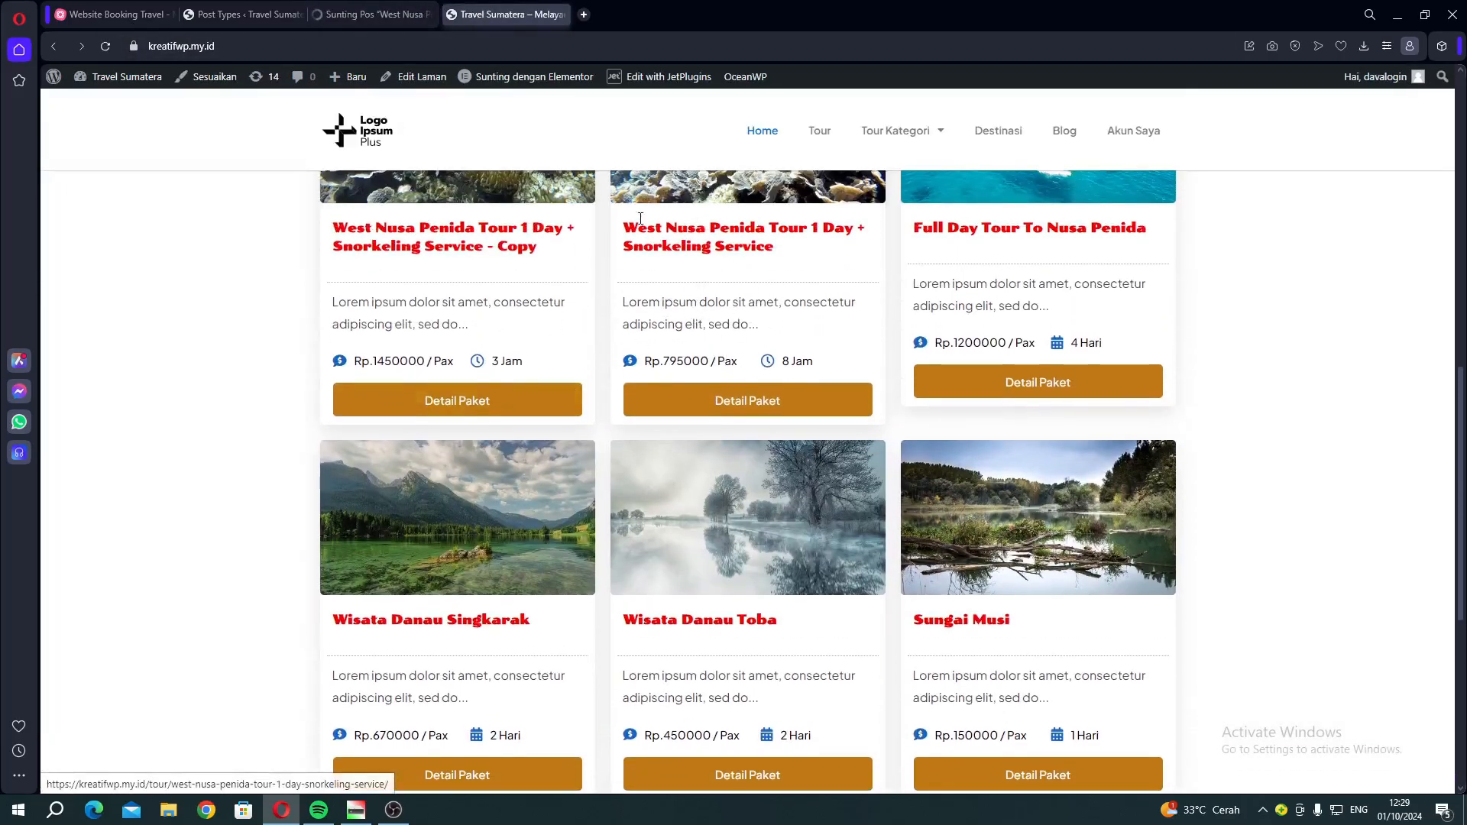
pyautogui.scroll(3, 905, 408)
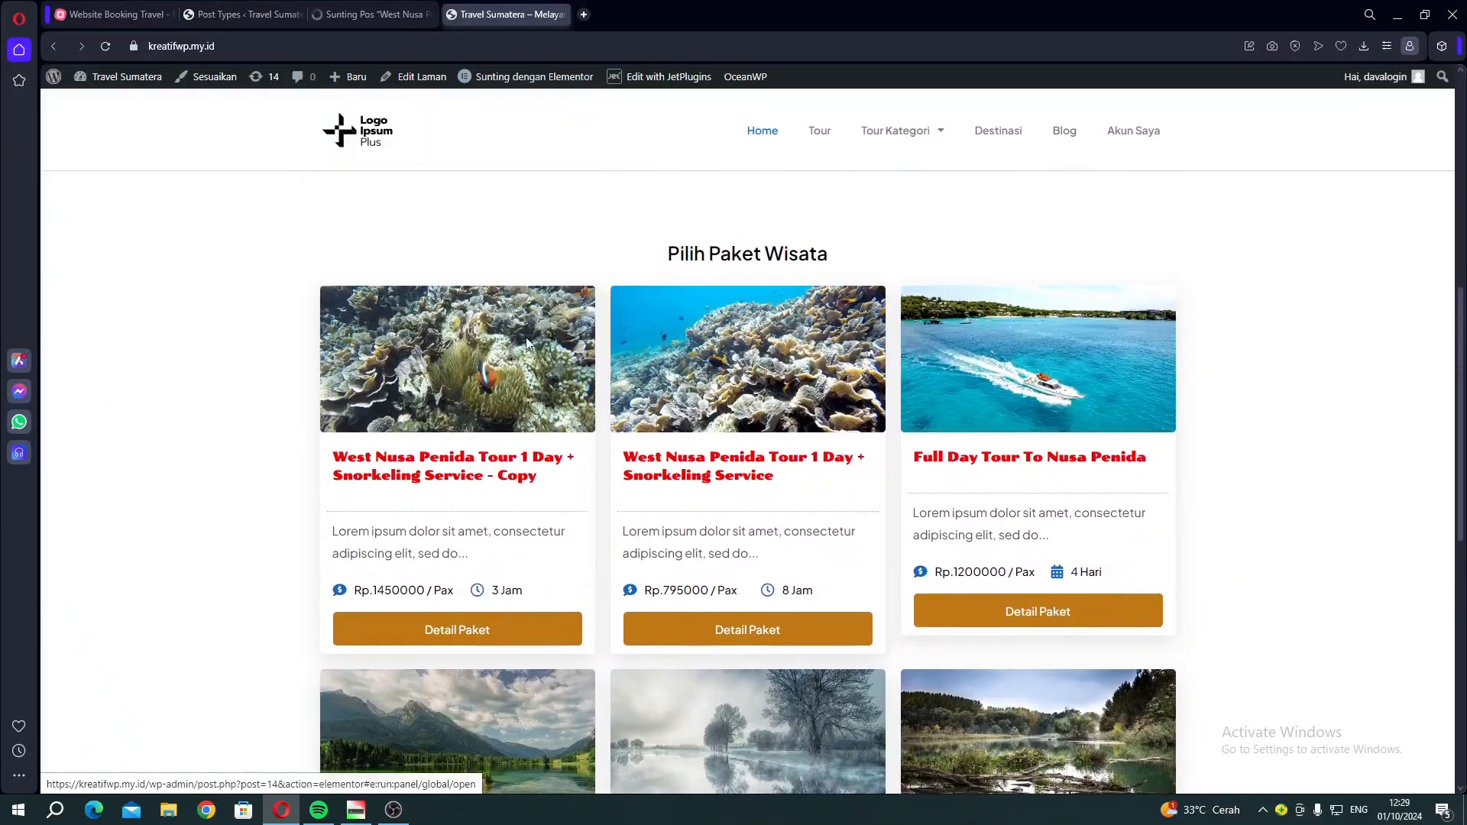
# Open the Listing Tour template in Elementor in a separate browser tab, placed beside the tour editor, and consult the mind map
pyautogui.moveTo(513, 84)
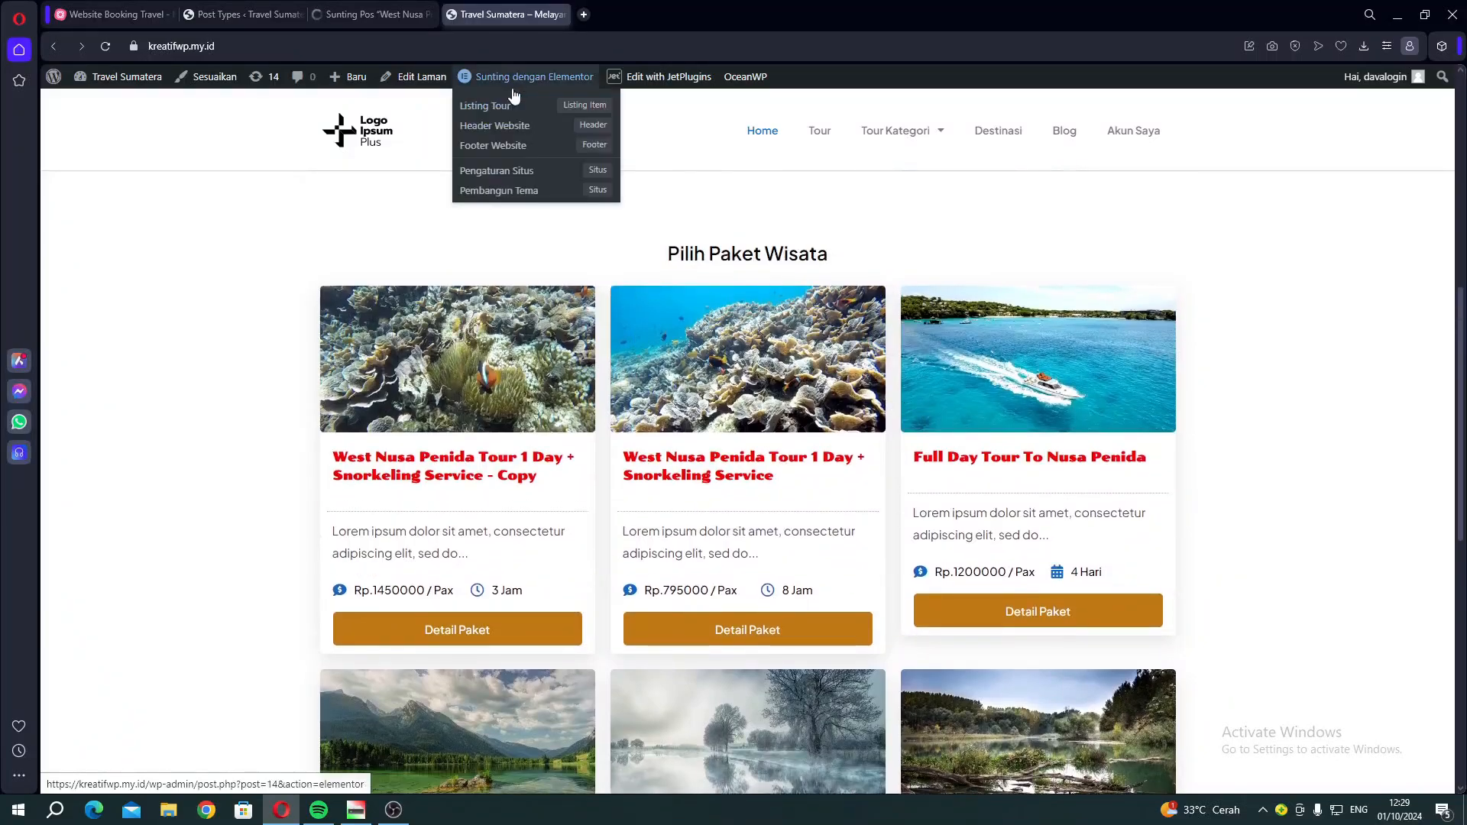
pyautogui.rightClick(477, 113)
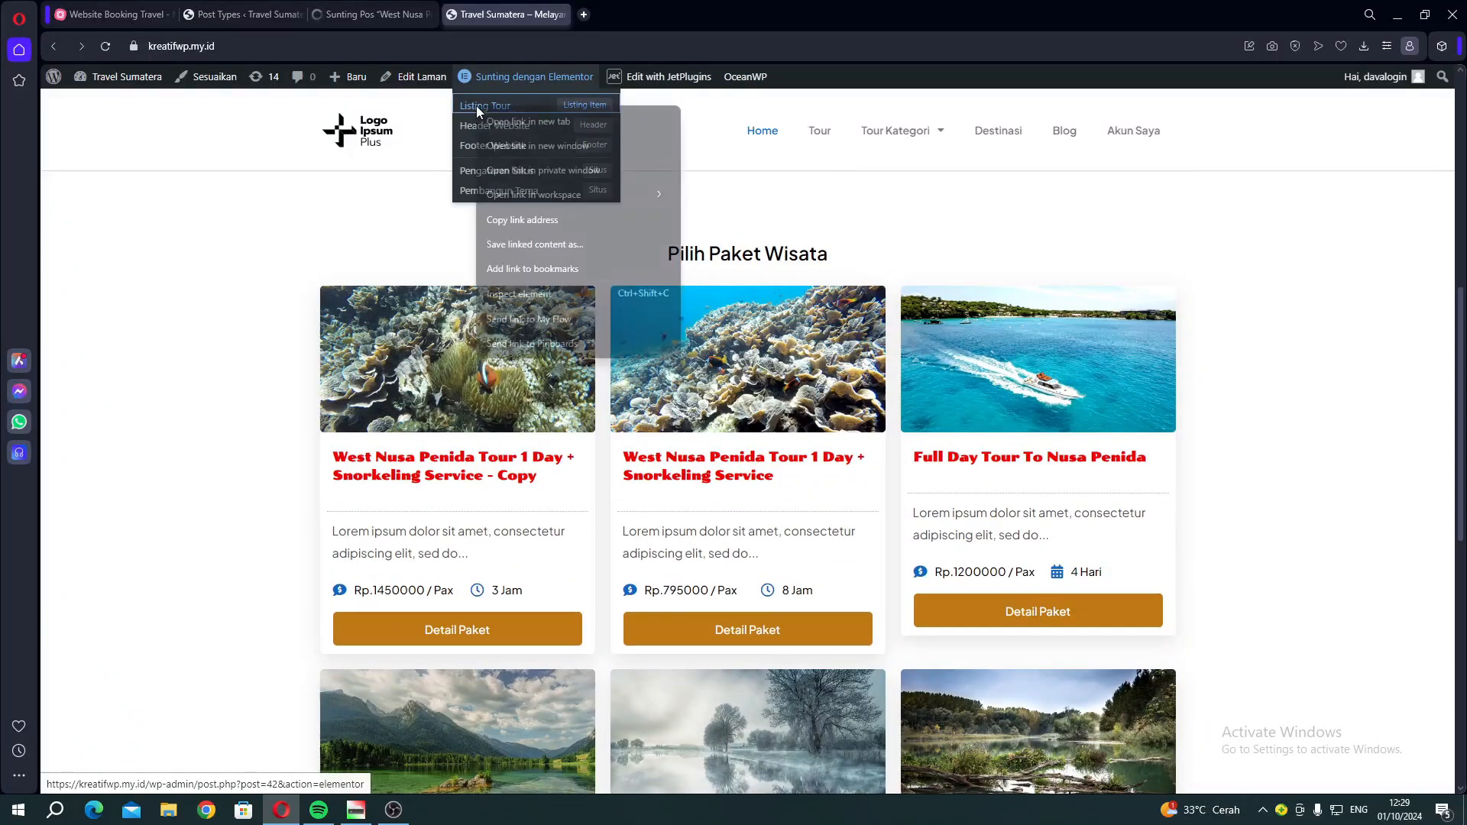
pyautogui.click(505, 117)
pyautogui.click(606, 22)
pyautogui.moveTo(617, 18); pyautogui.dragTo(486, 14)
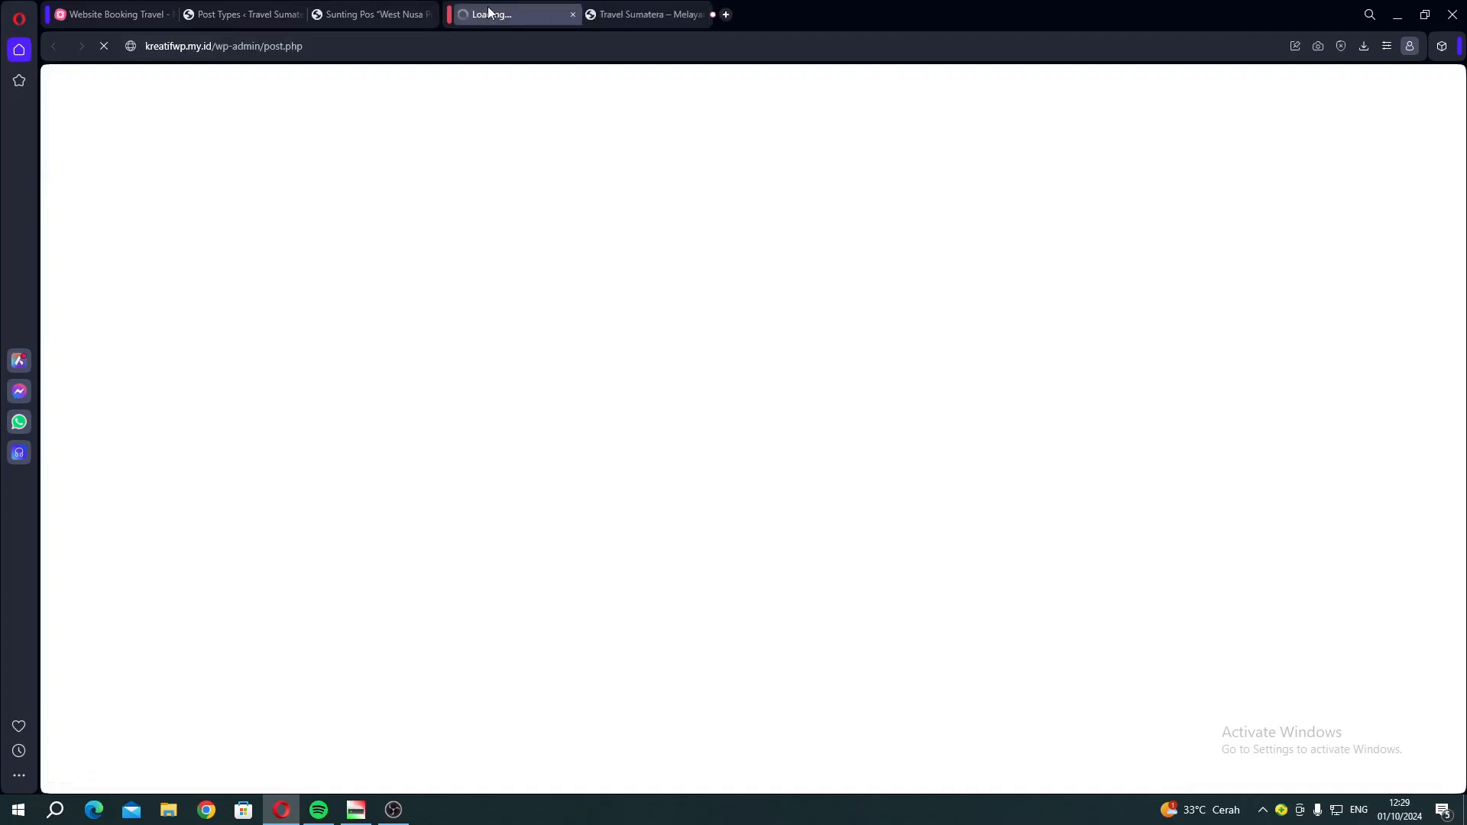
pyautogui.click(403, 14)
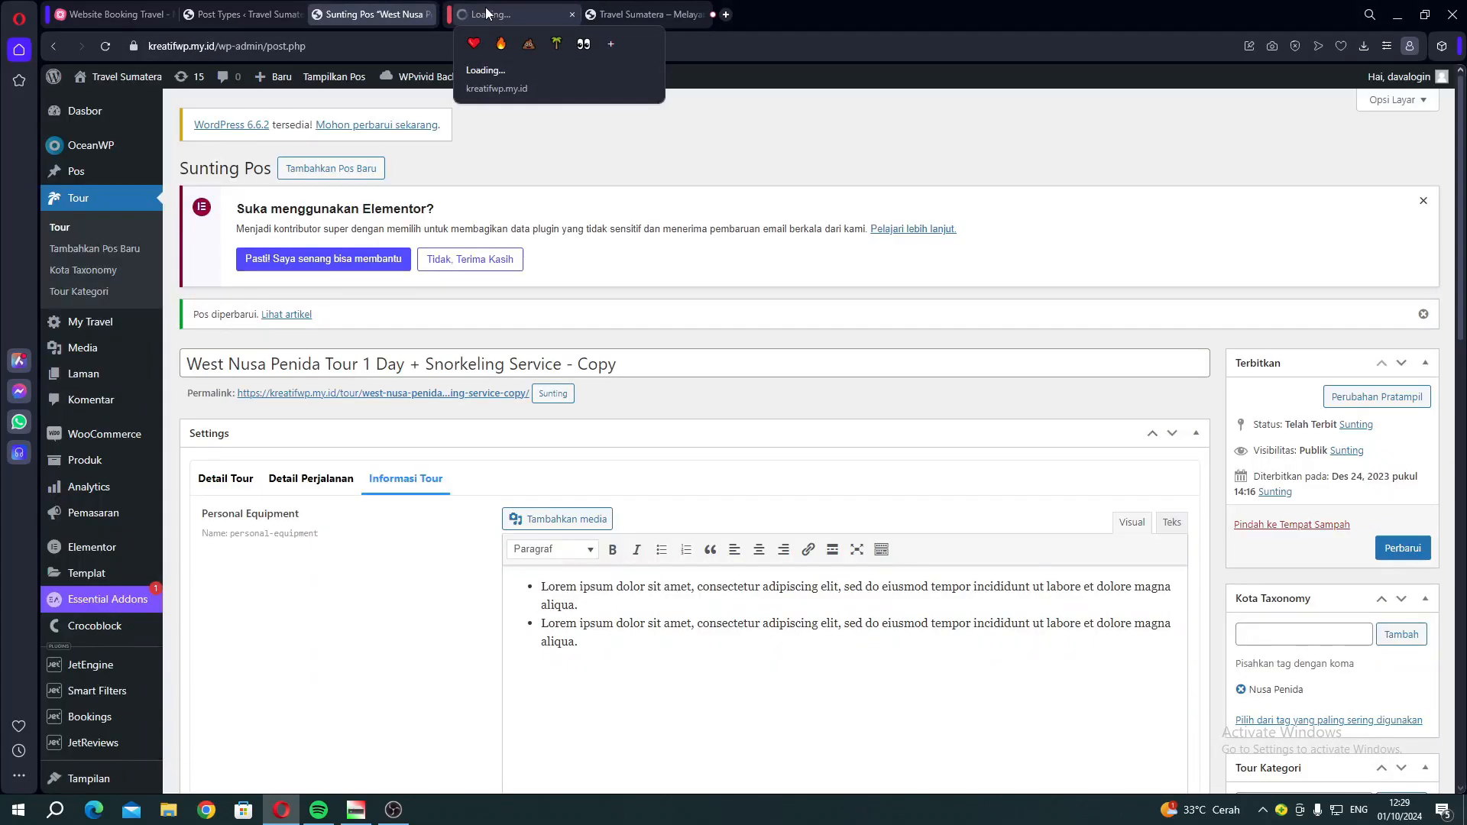
pyautogui.click(486, 13)
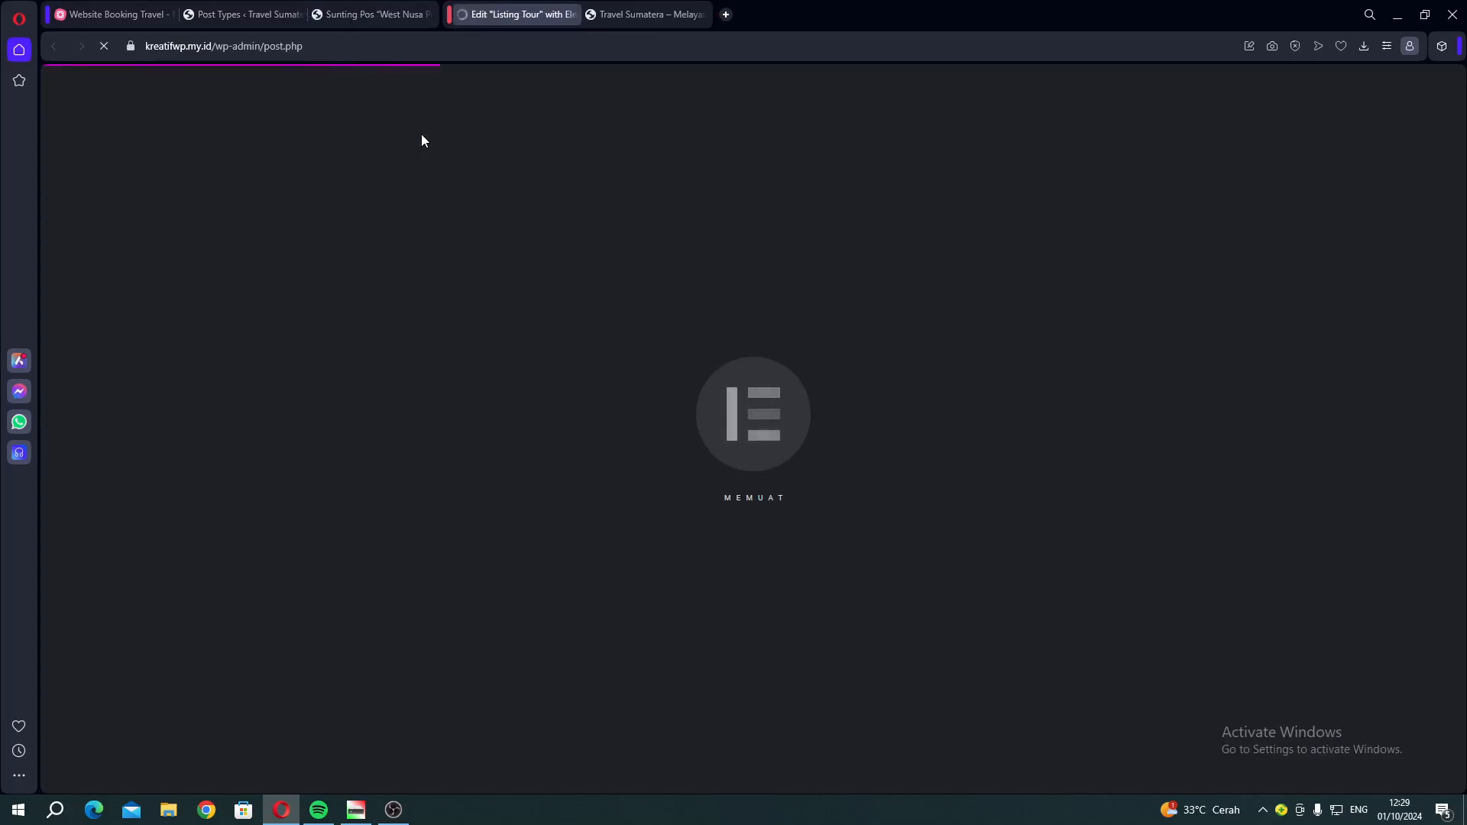
pyautogui.click(116, 14)
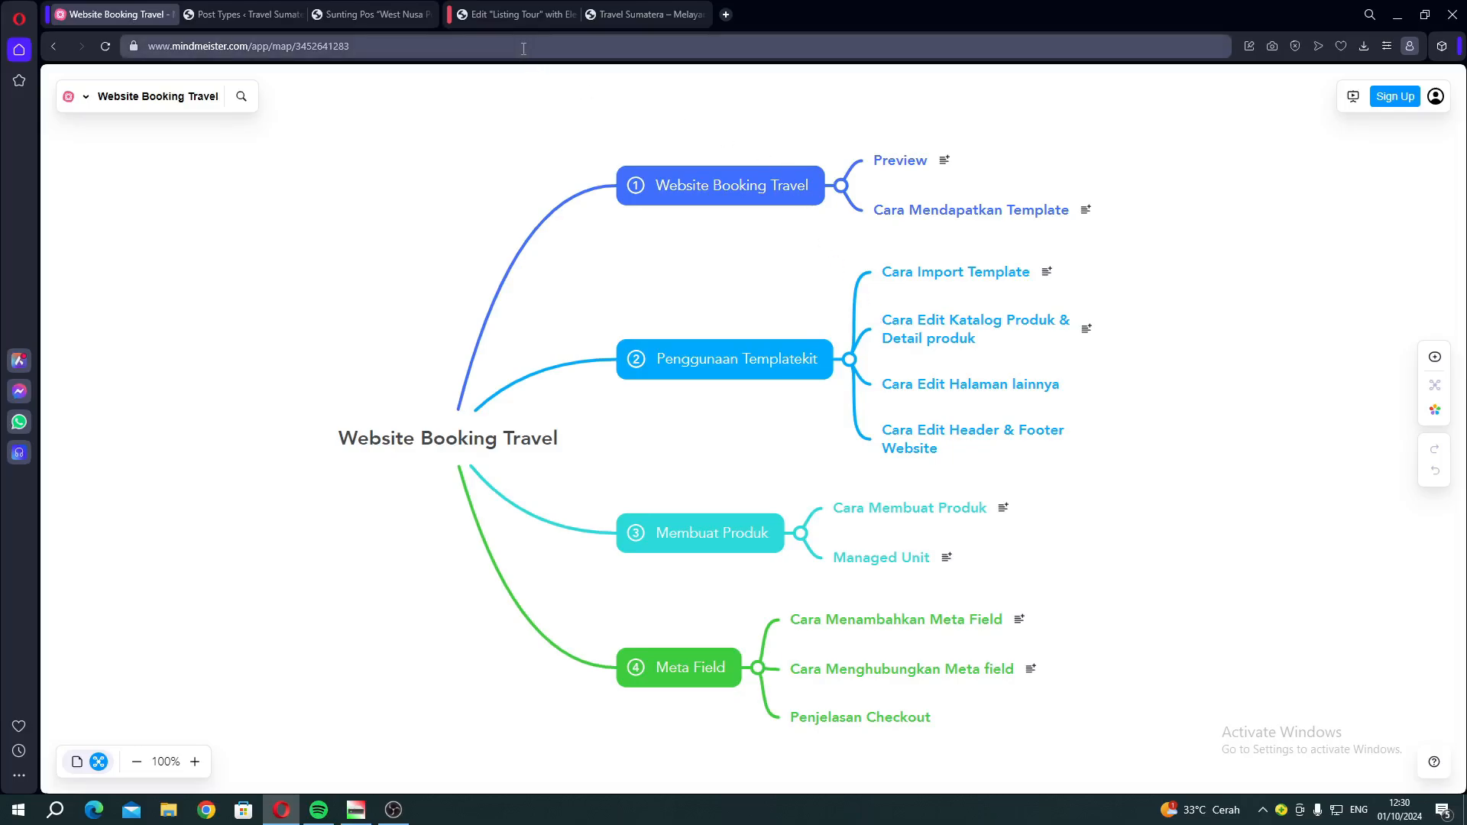
# Find the Dynamic Field widget with "dyn" and place it directly below the tour title in the listing card
pyautogui.click(519, 14)
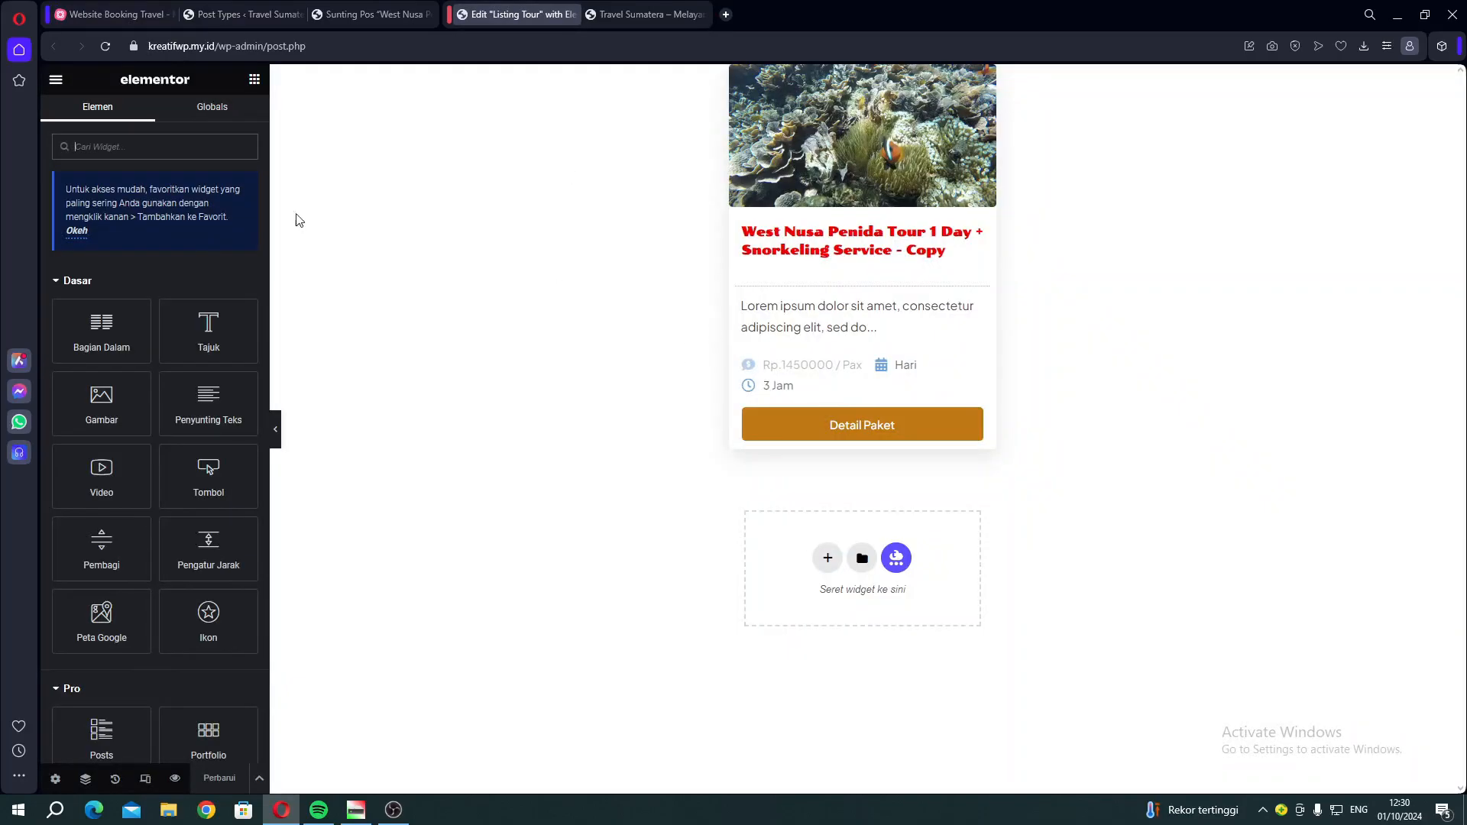
pyautogui.click(217, 155)
pyautogui.write('dyn')
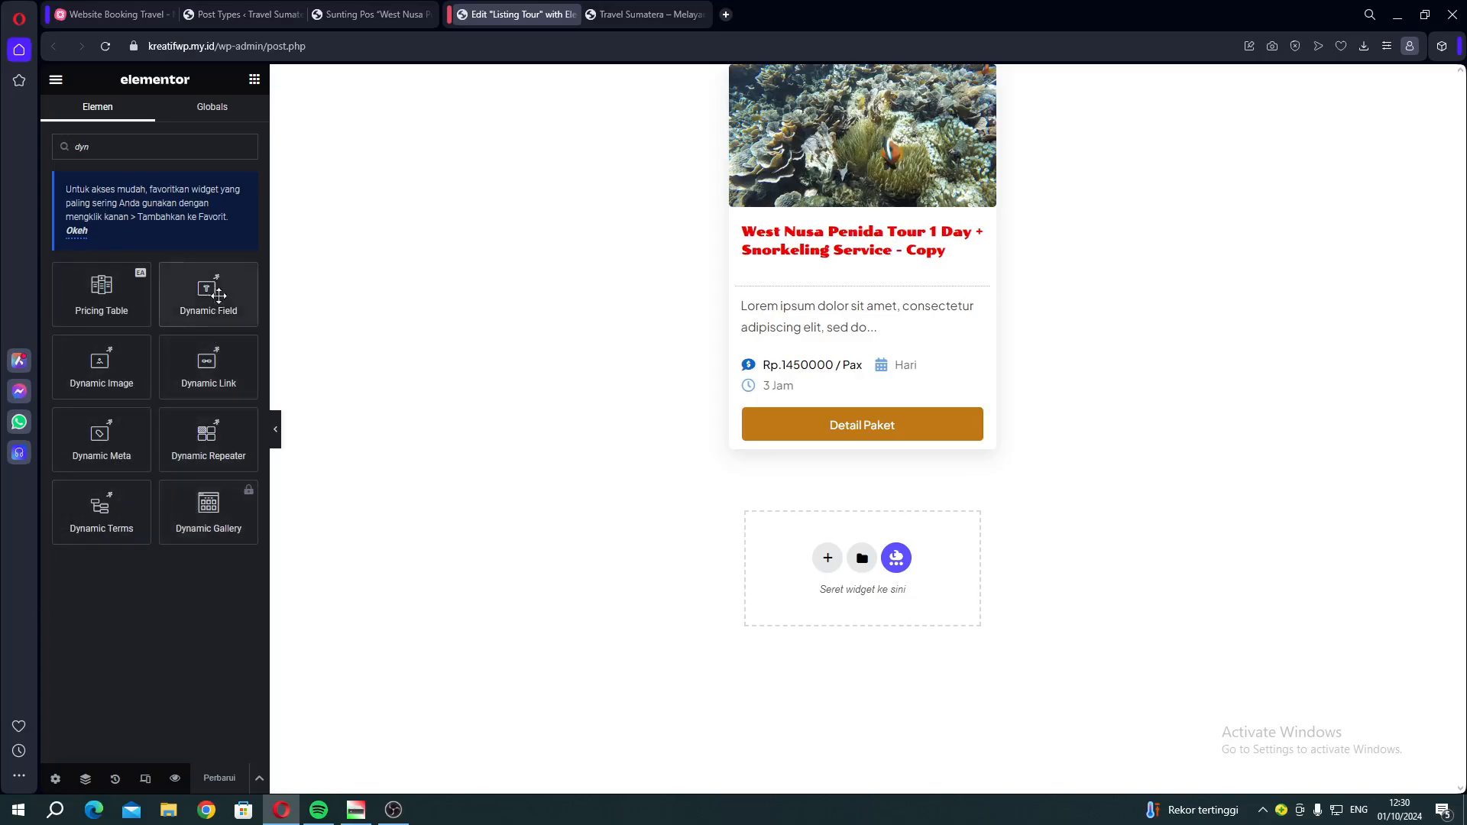
pyautogui.moveTo(219, 296); pyautogui.dragTo(831, 249)
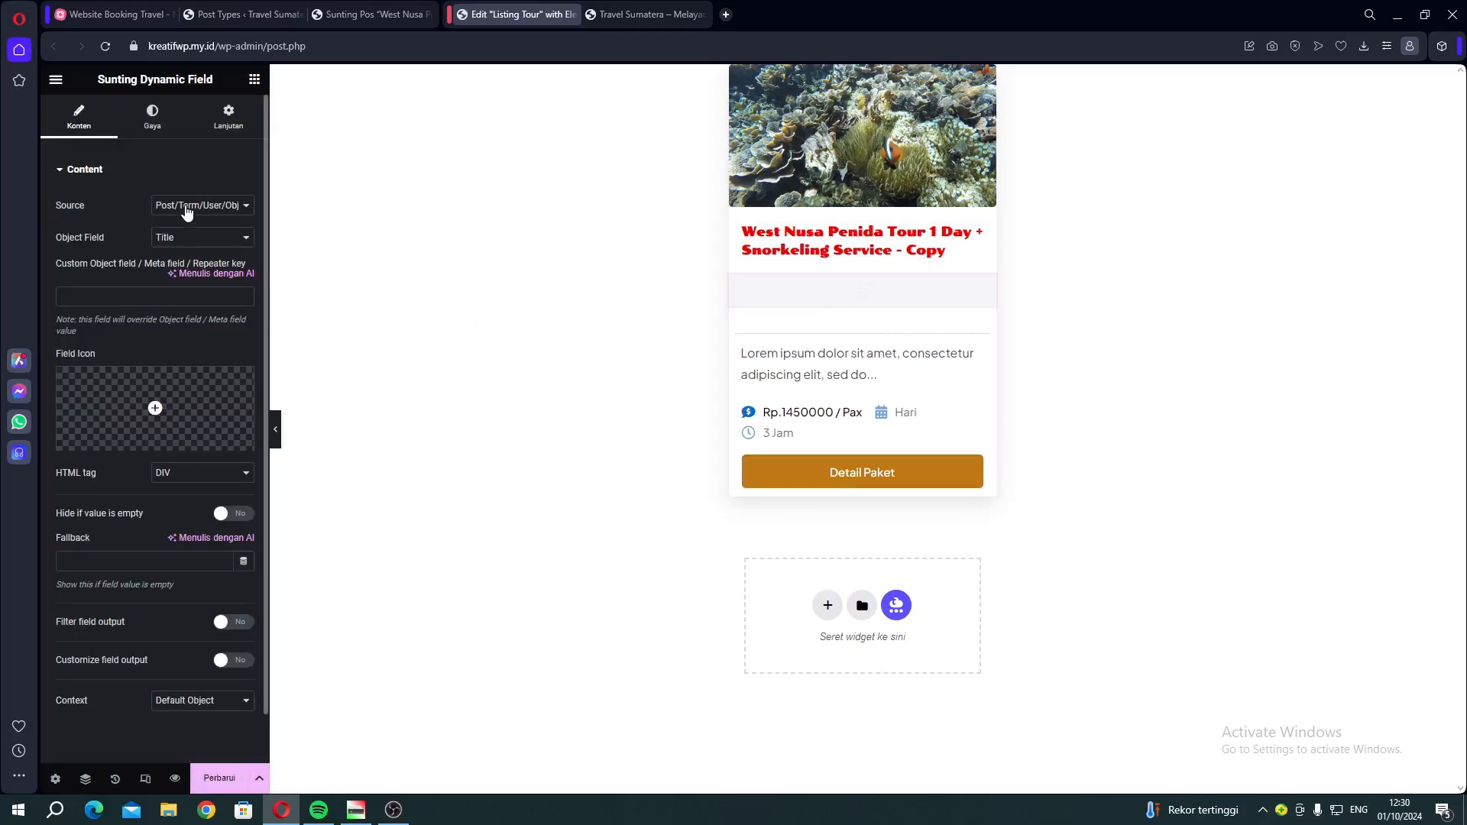
# Set the dynamic field's source to Meta Data and its meta field to tes, and update the listing template
pyautogui.click(187, 212)
pyautogui.click(189, 245)
pyautogui.click(190, 238)
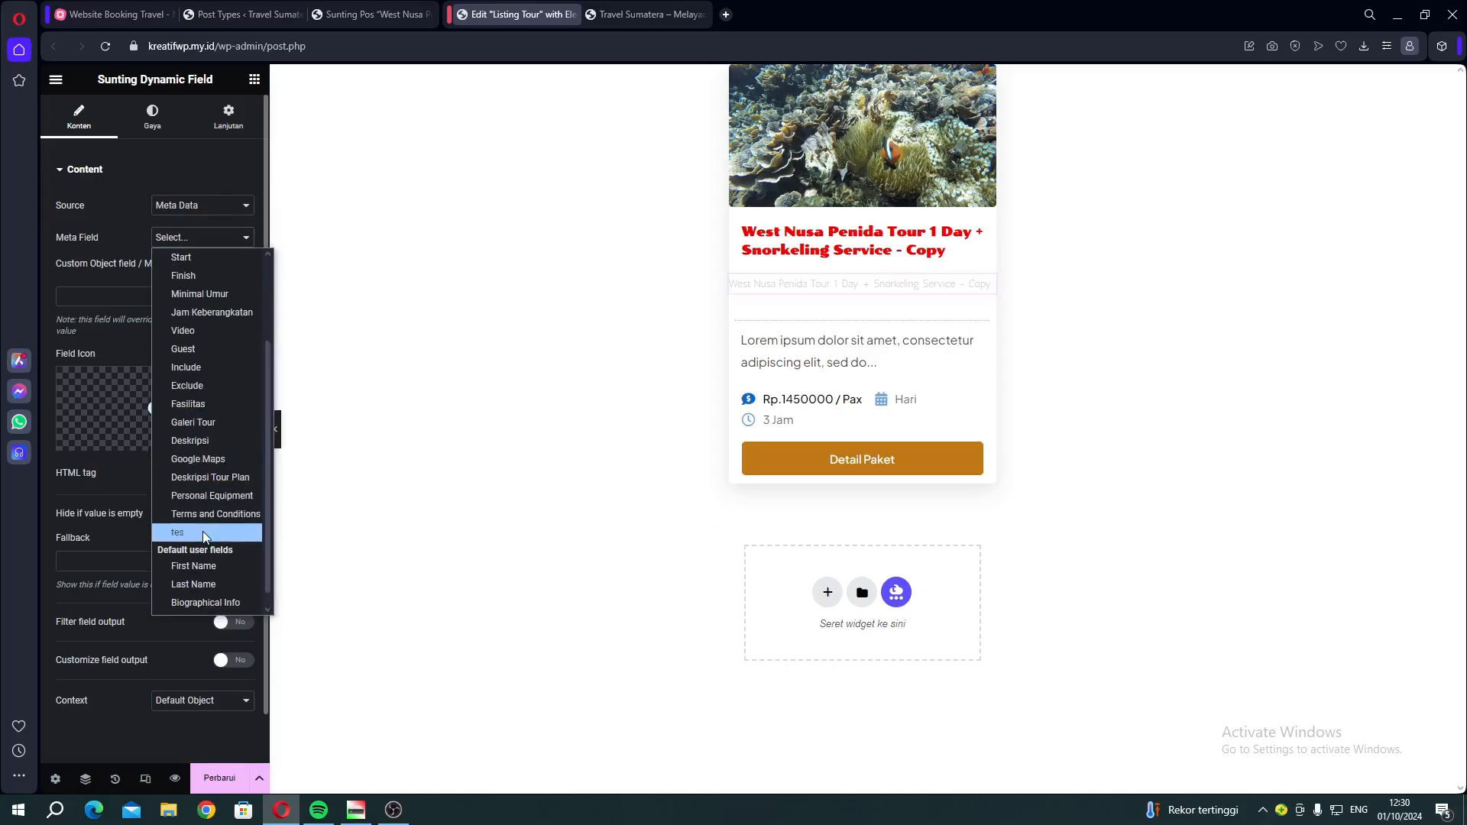
pyautogui.click(203, 530)
pyautogui.click(231, 781)
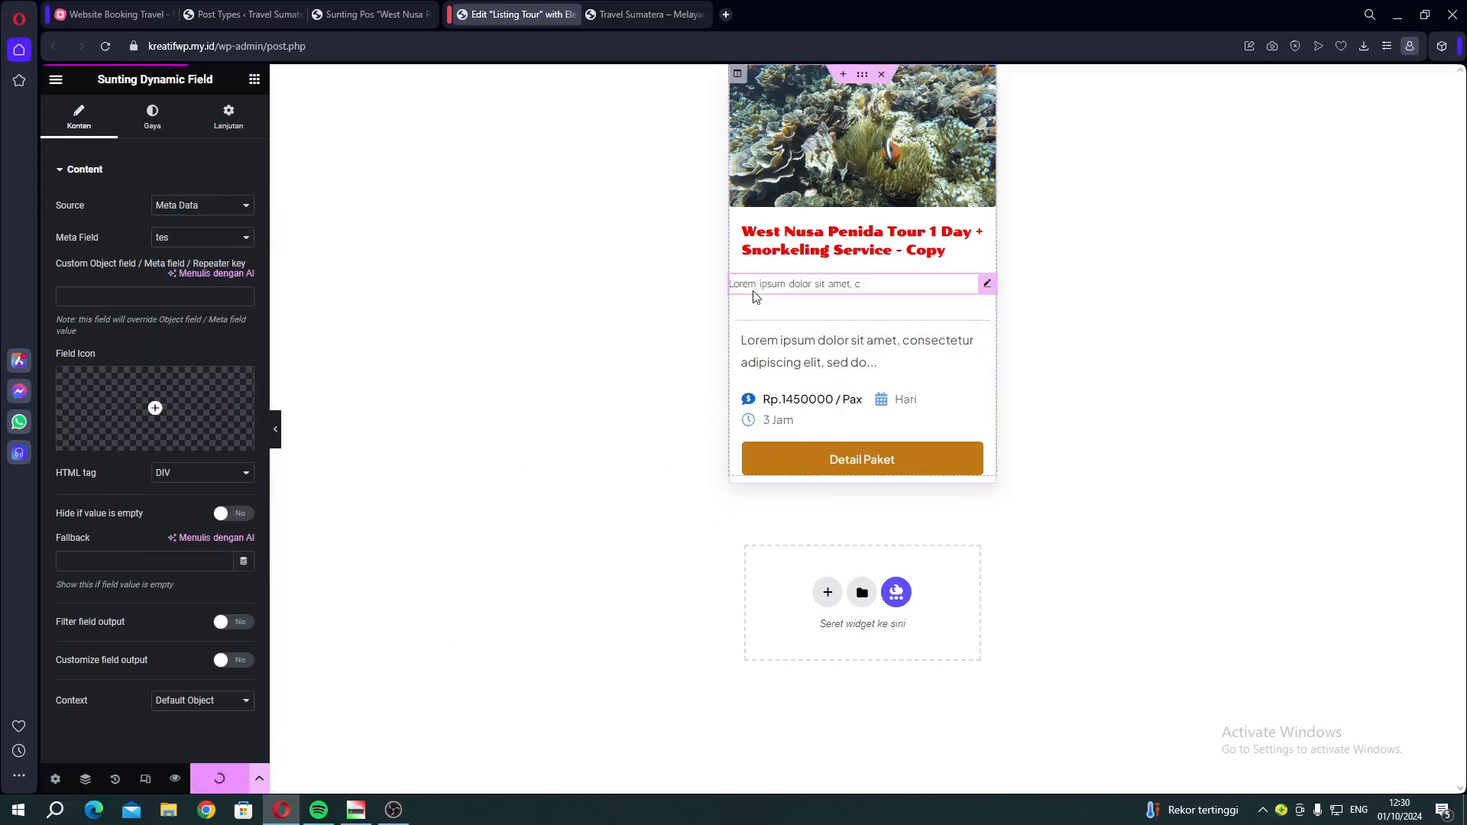
# Examine the homepage tour cards for the tes text under the title, comparing the copied tour with the other tours
pyautogui.click(607, 17)
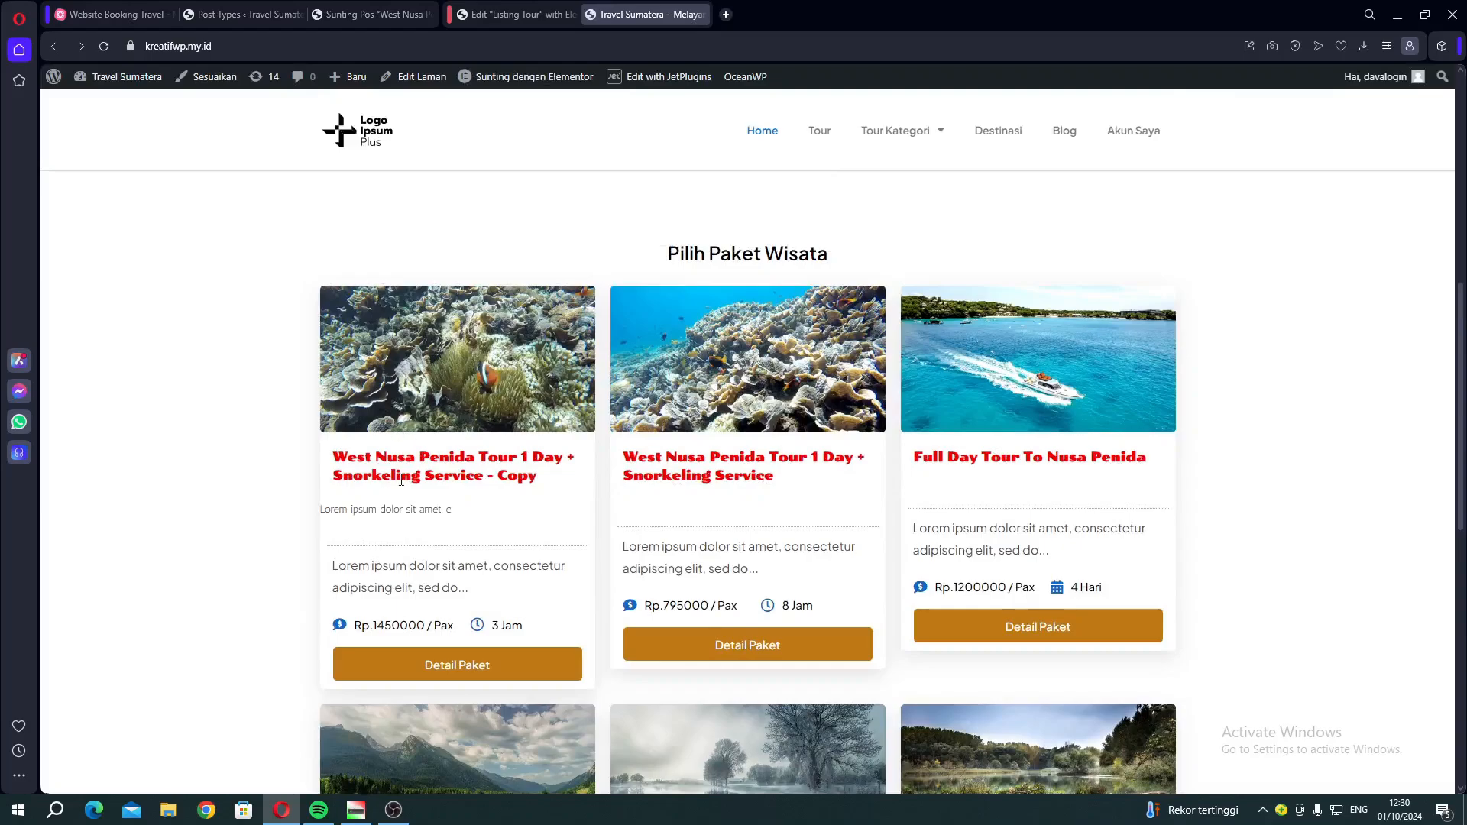
pyautogui.moveTo(363, 509); pyautogui.dragTo(405, 508)
pyautogui.scroll(-2, 1028, 372)
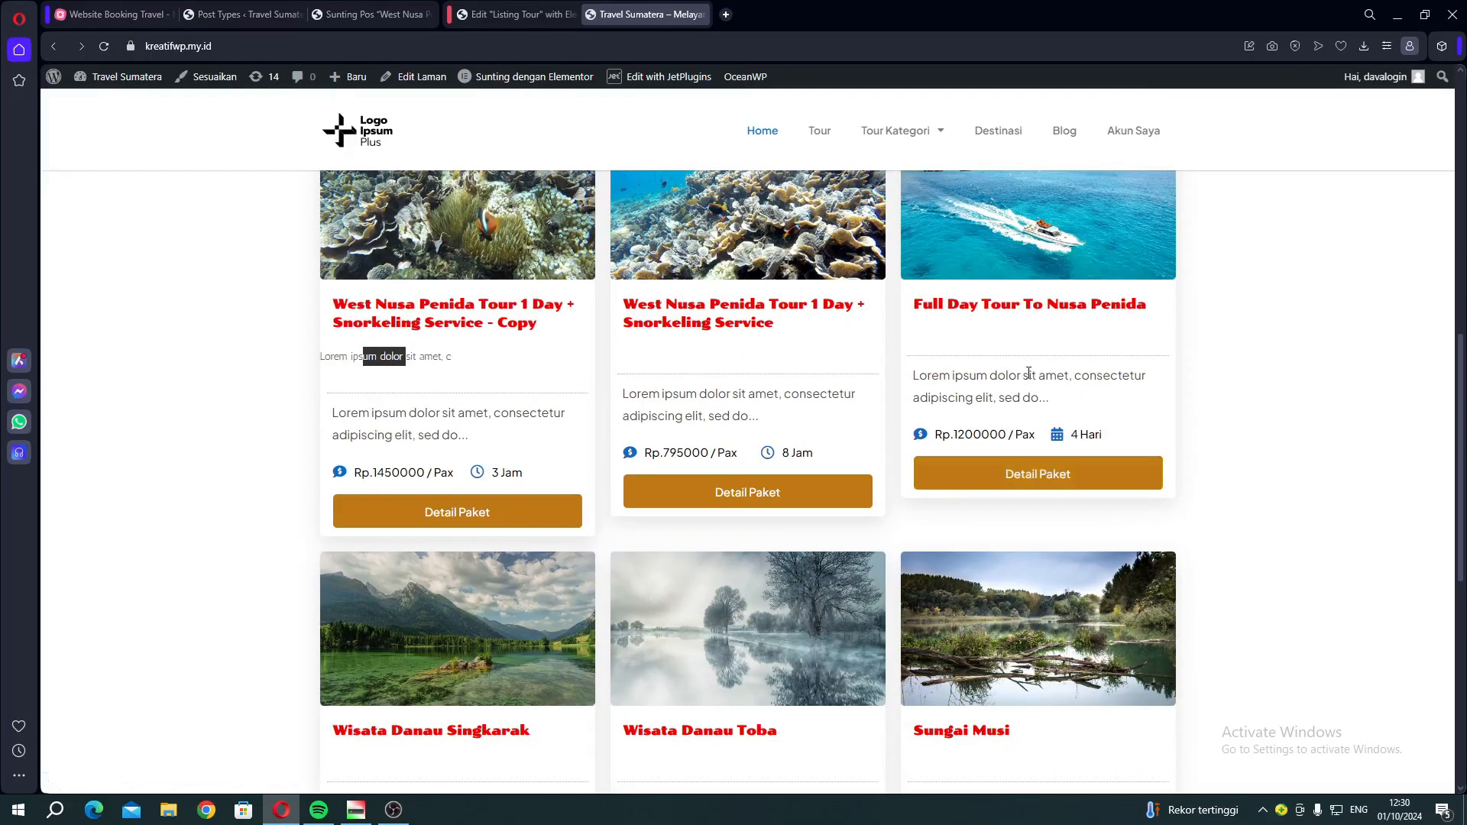
pyautogui.click(1022, 338)
pyautogui.scroll(-4, 459, 599)
pyautogui.scroll(6, 747, 514)
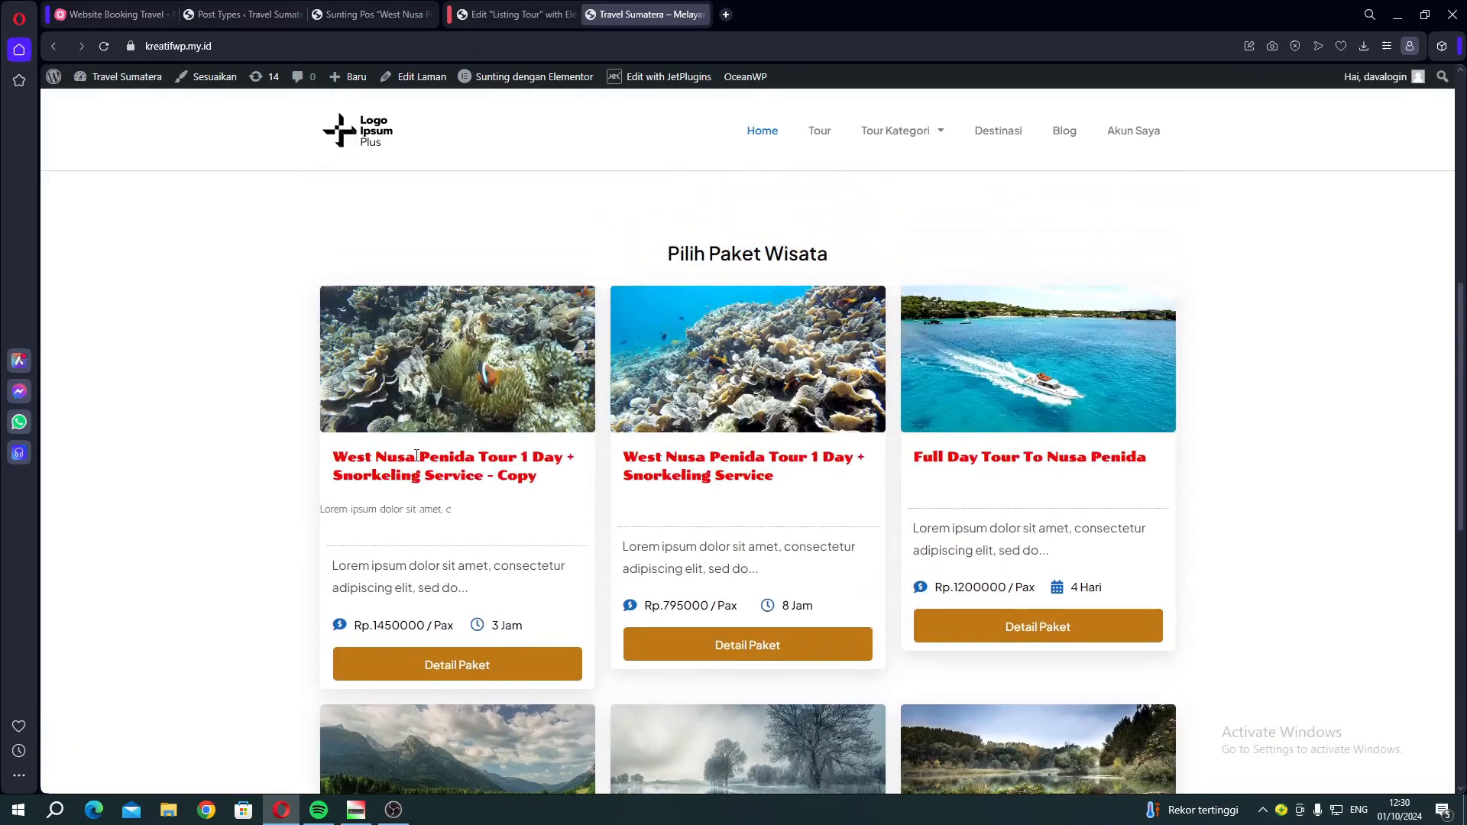
pyautogui.moveTo(341, 509); pyautogui.dragTo(401, 512)
pyautogui.click(383, 525)
# Compare the tes meta field and its value in the tour editor with the text on the homepage card
pyautogui.click(249, 16)
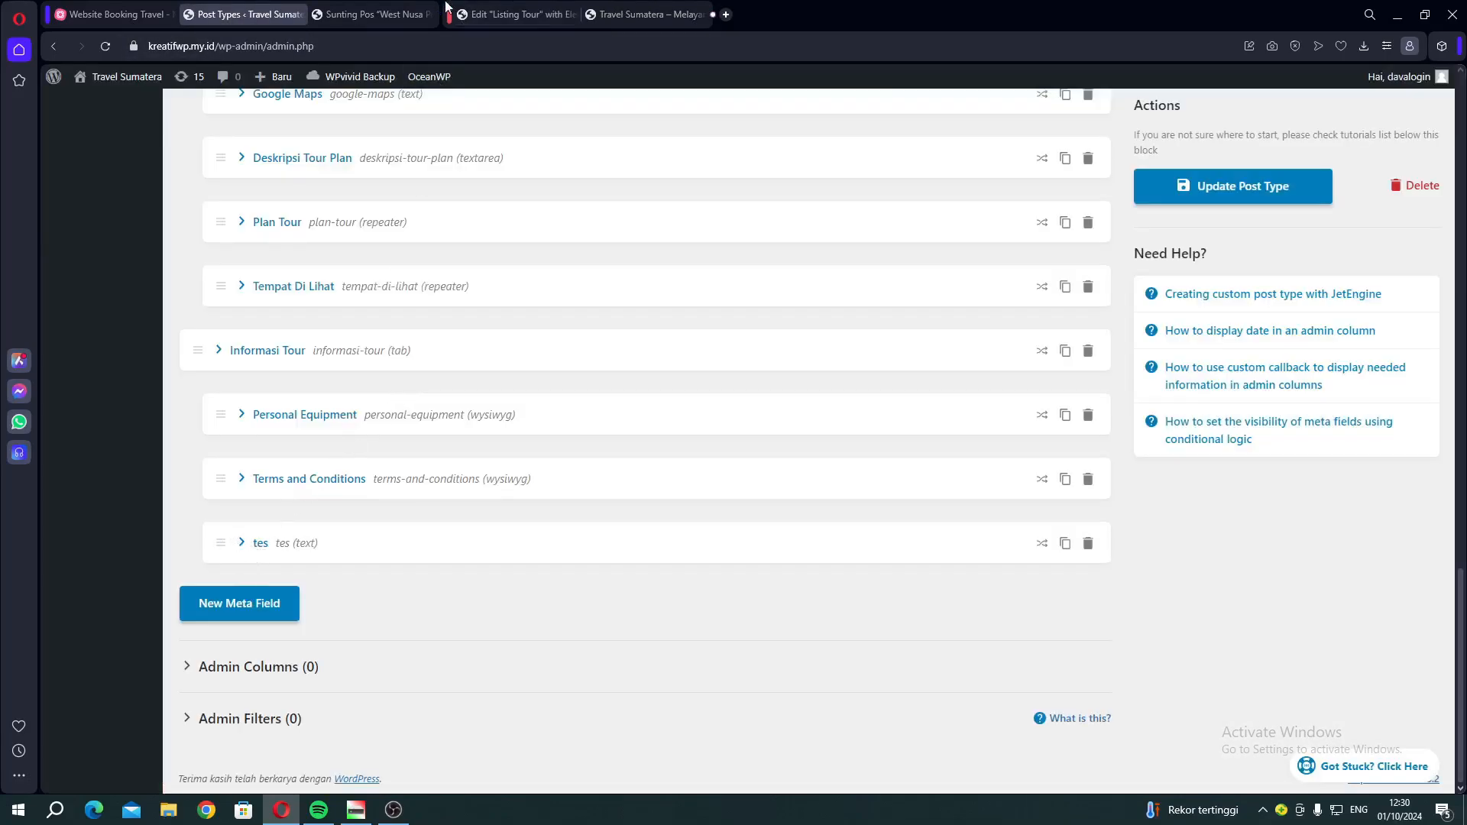
pyautogui.click(377, 17)
pyautogui.scroll(-10, 489, 458)
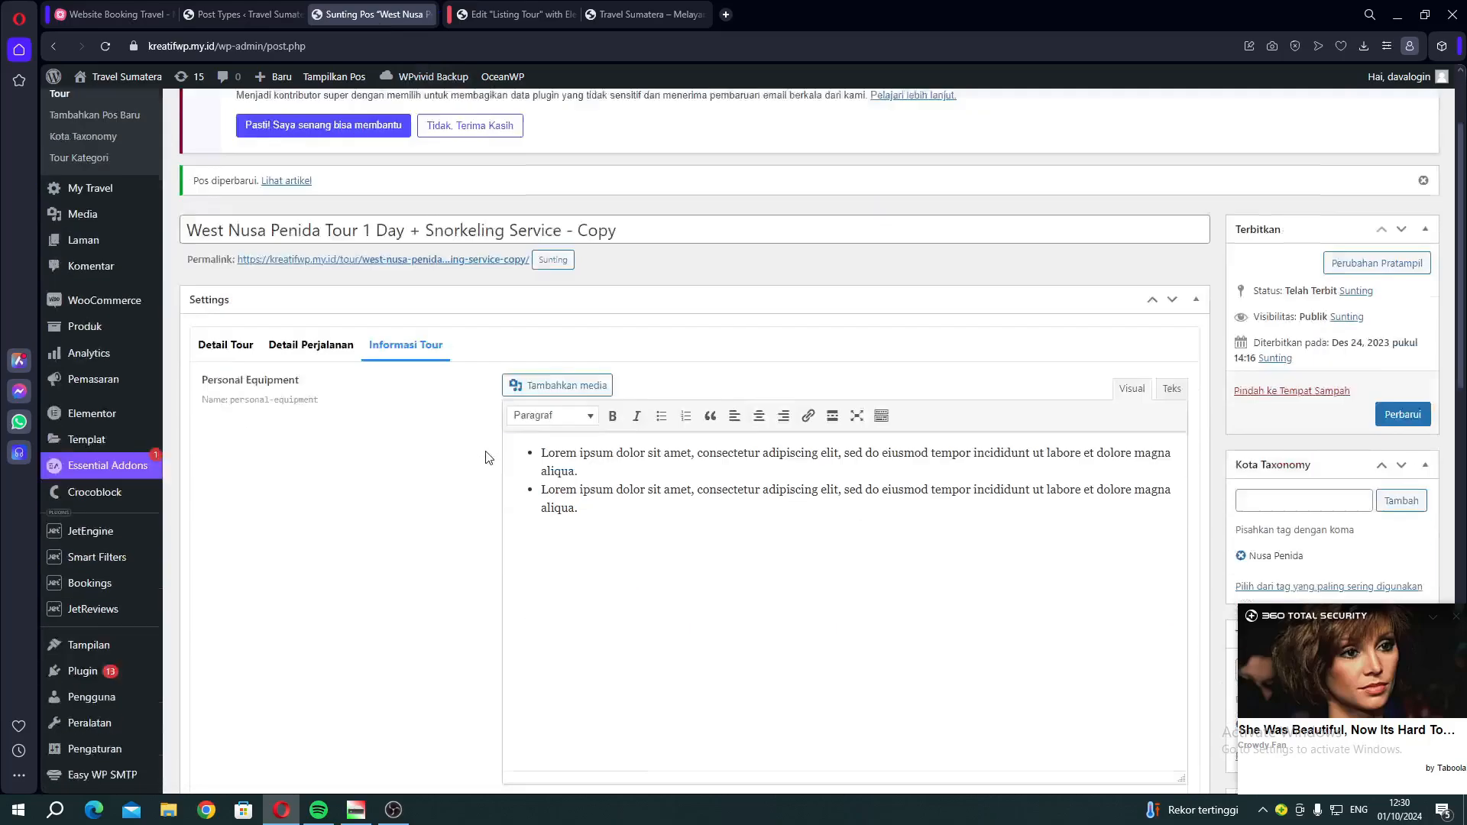
pyautogui.scroll(-3, 489, 498)
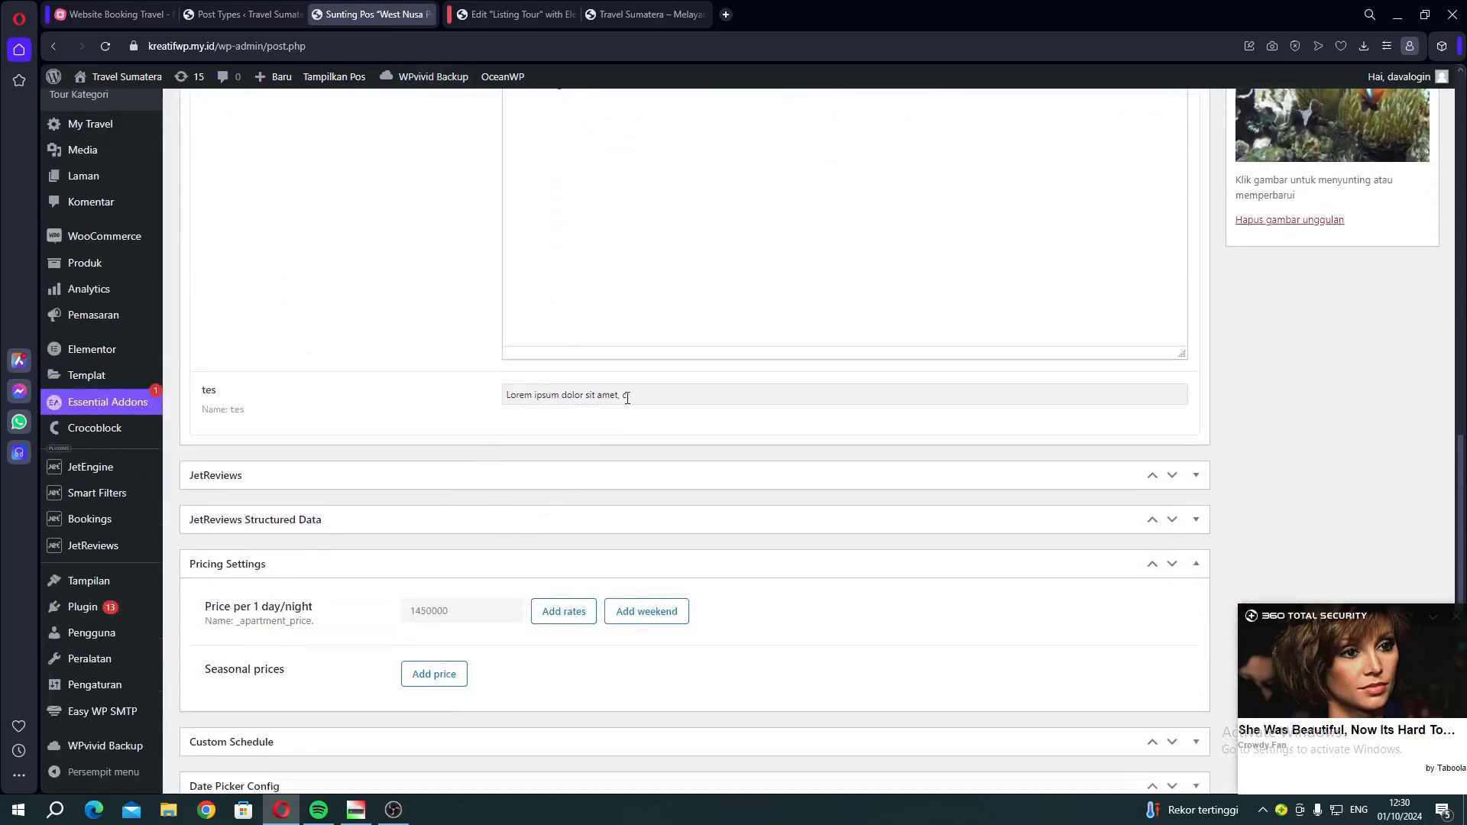
pyautogui.moveTo(626, 395); pyautogui.dragTo(485, 383)
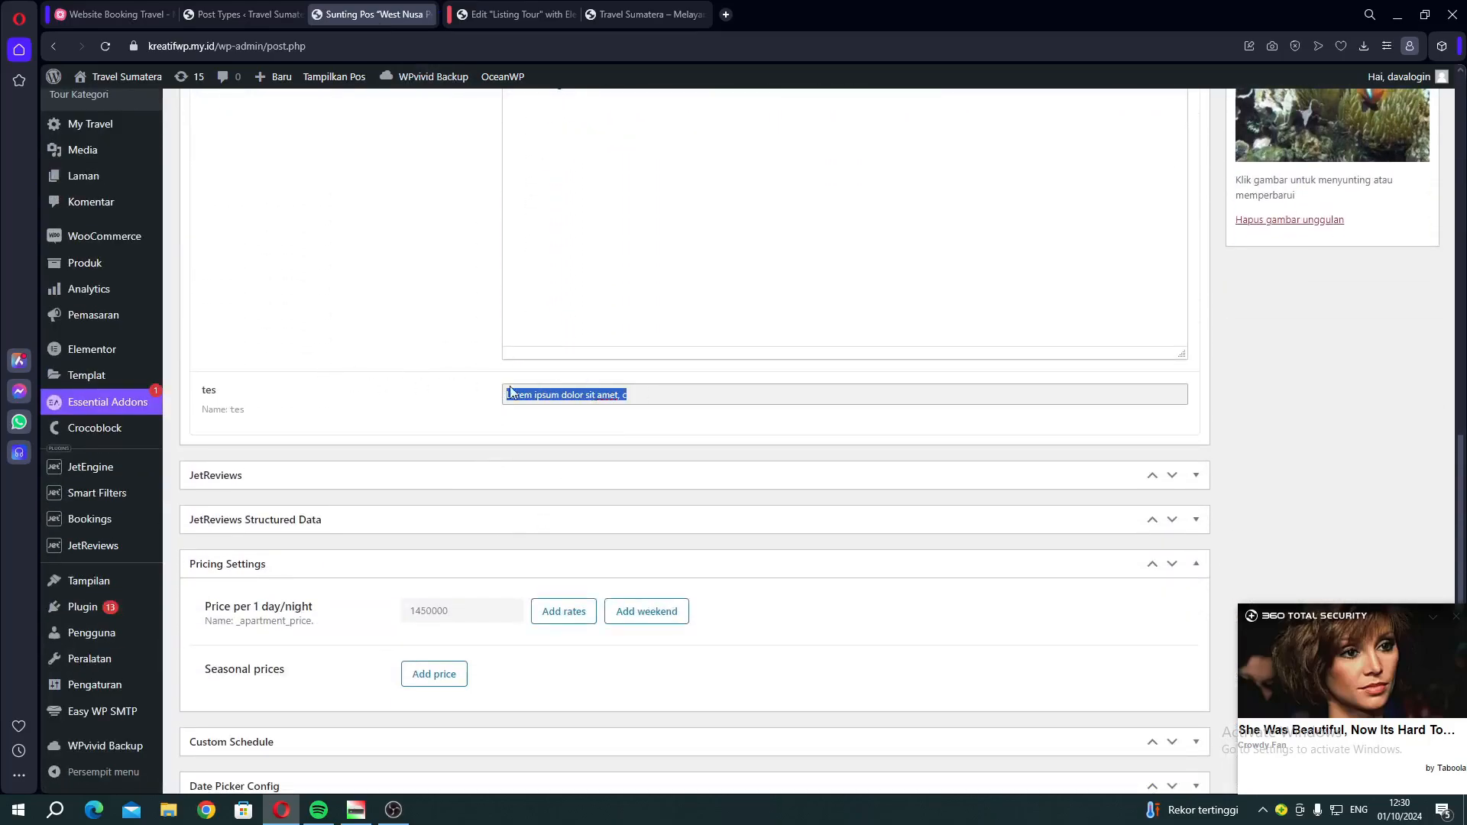
pyautogui.click(646, 13)
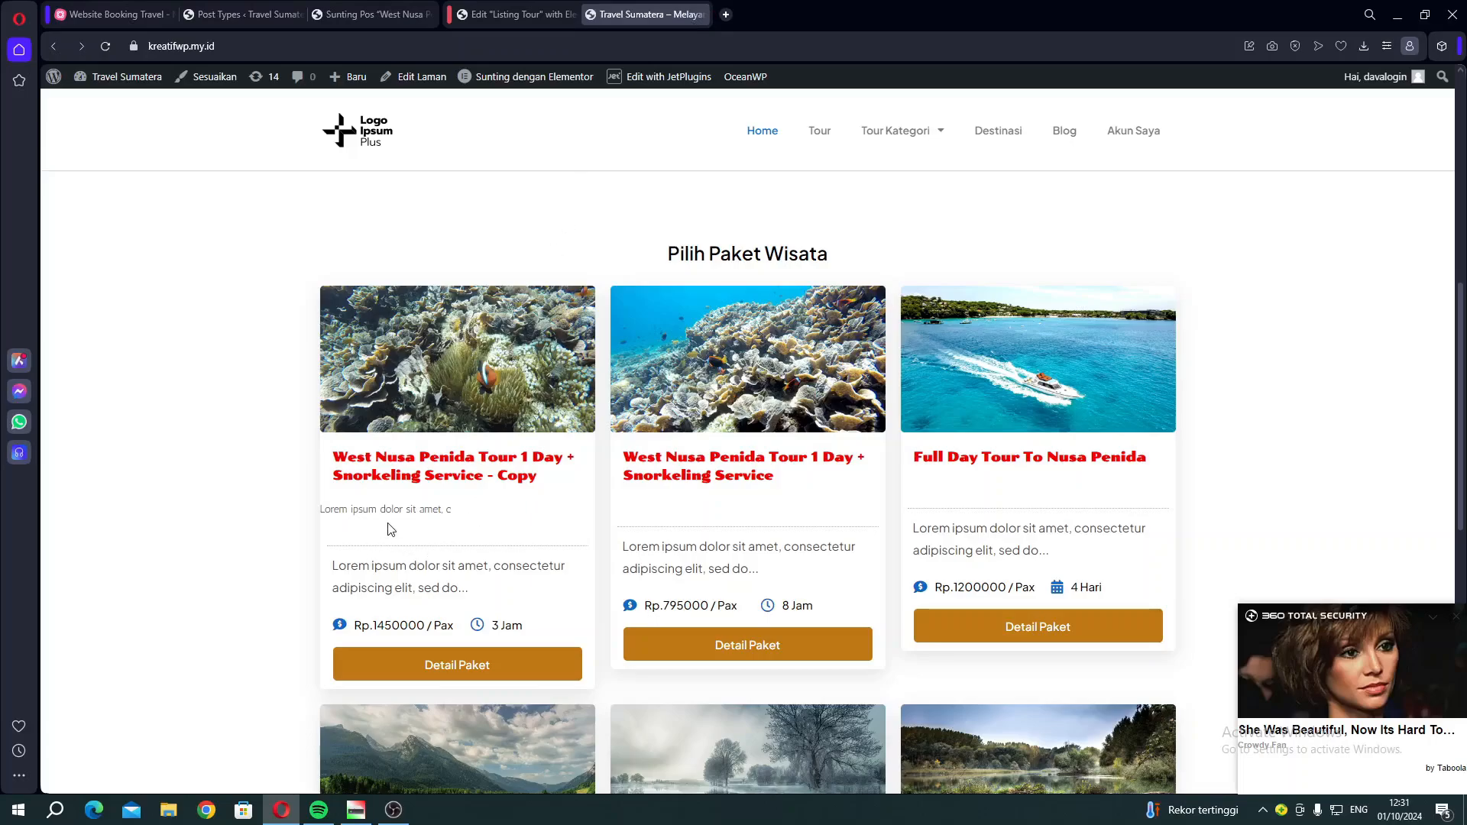
pyautogui.click(374, 23)
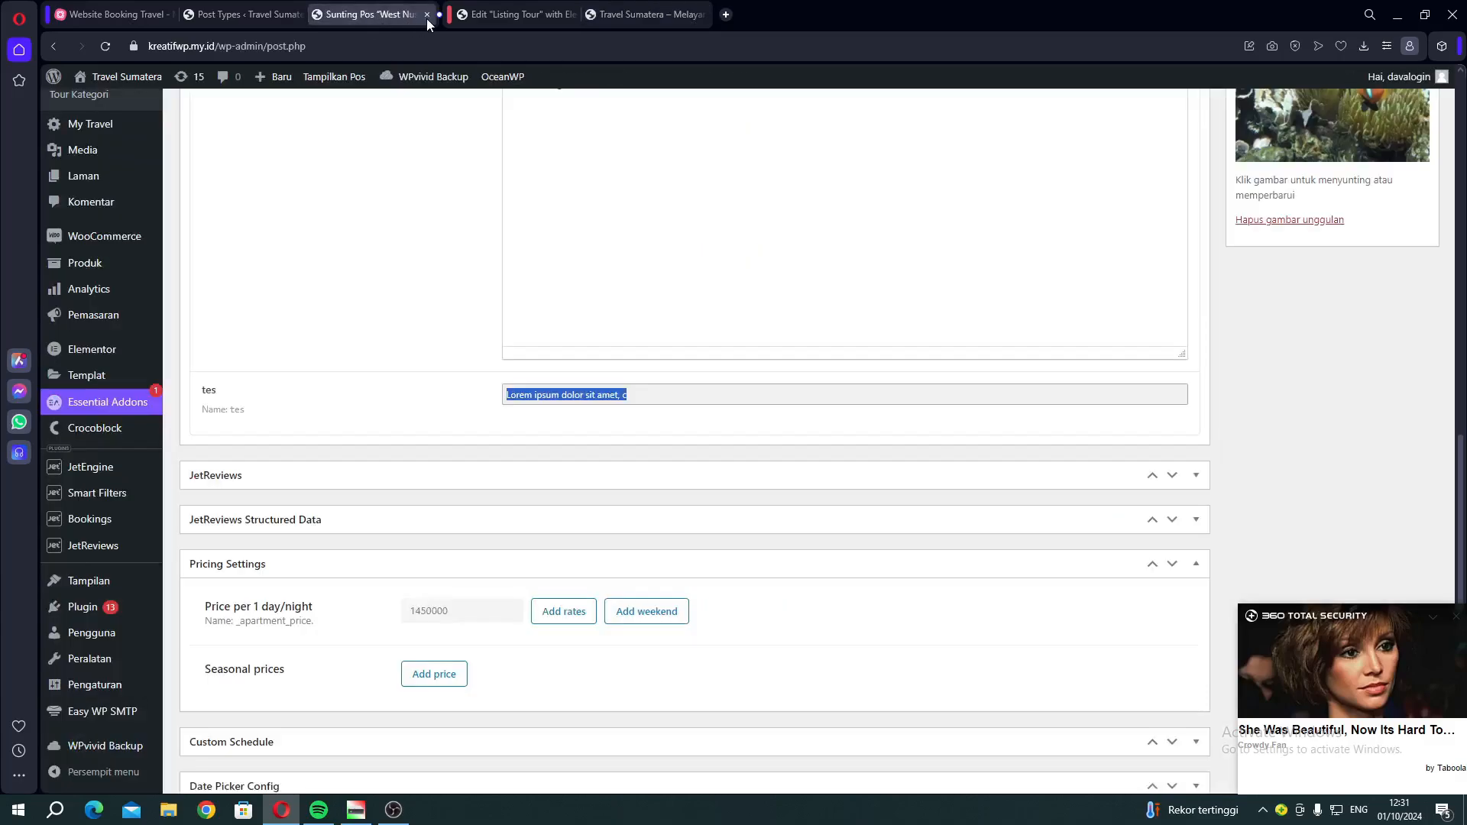
# Close the tour editor and Listing Tour tabs, return to the mind map, and dismiss the pop-up advertisement
pyautogui.click(426, 18)
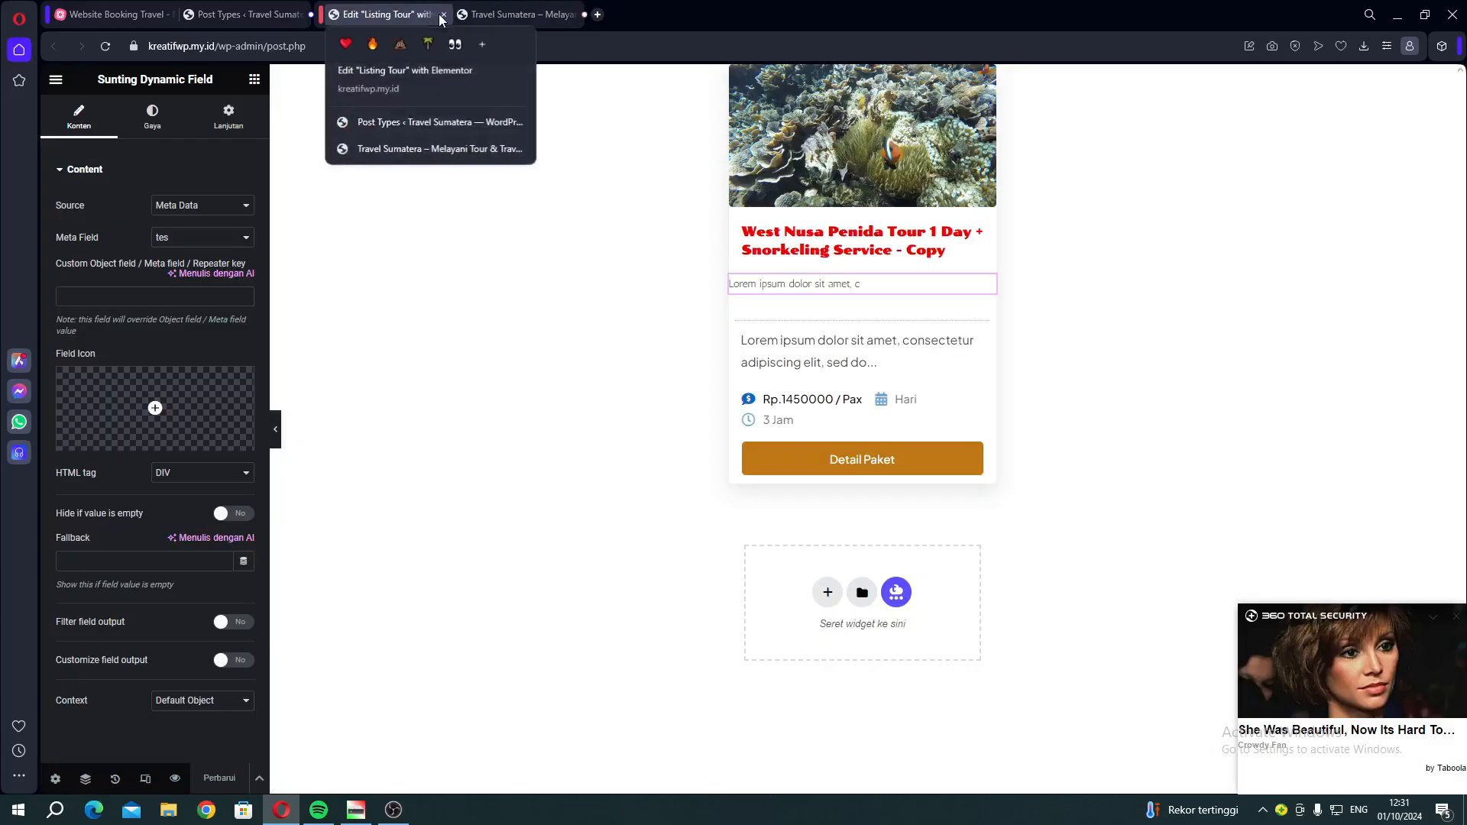
pyautogui.click(444, 14)
pyautogui.click(126, 18)
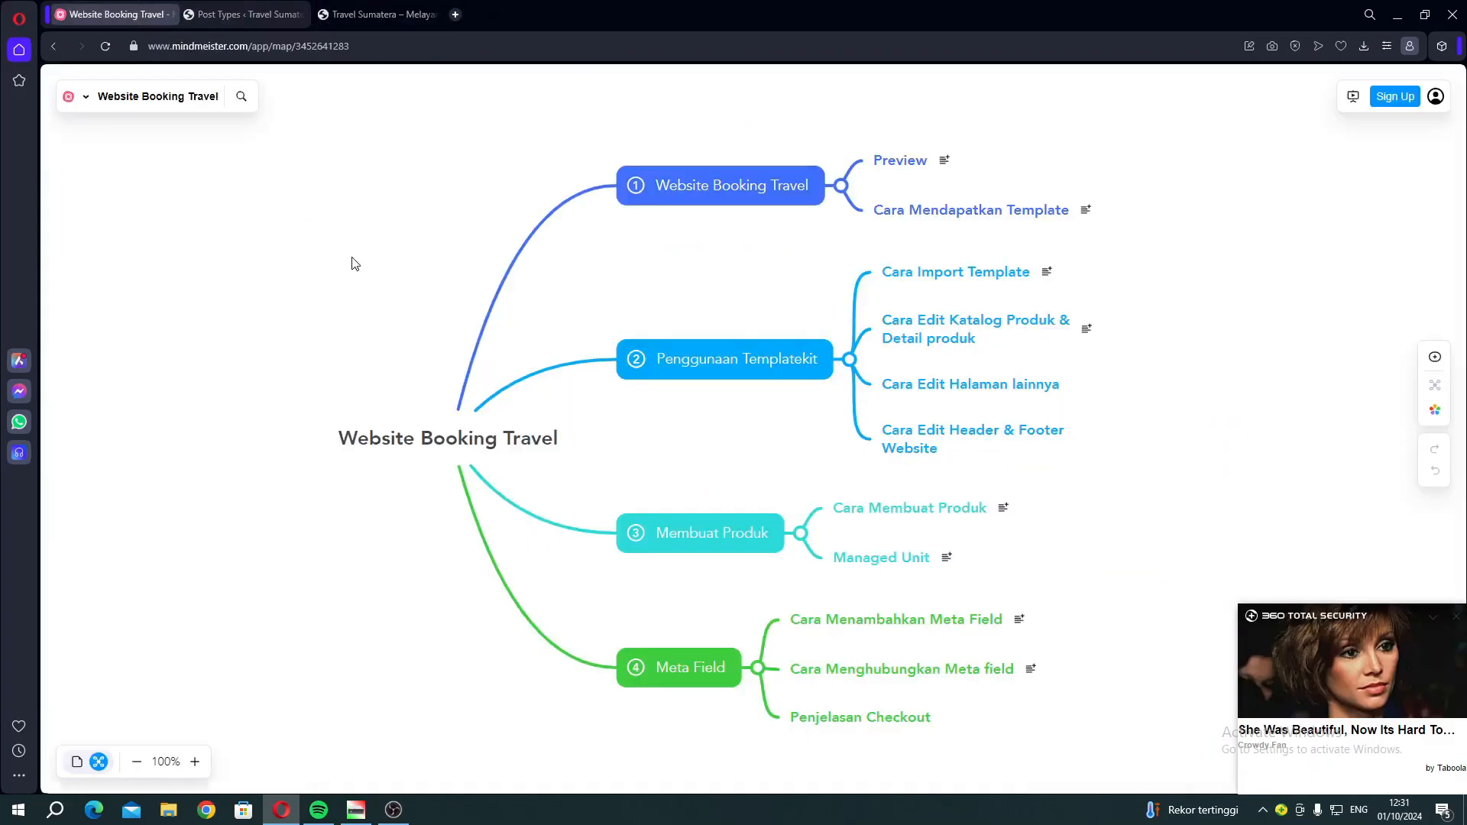
pyautogui.click(1451, 613)
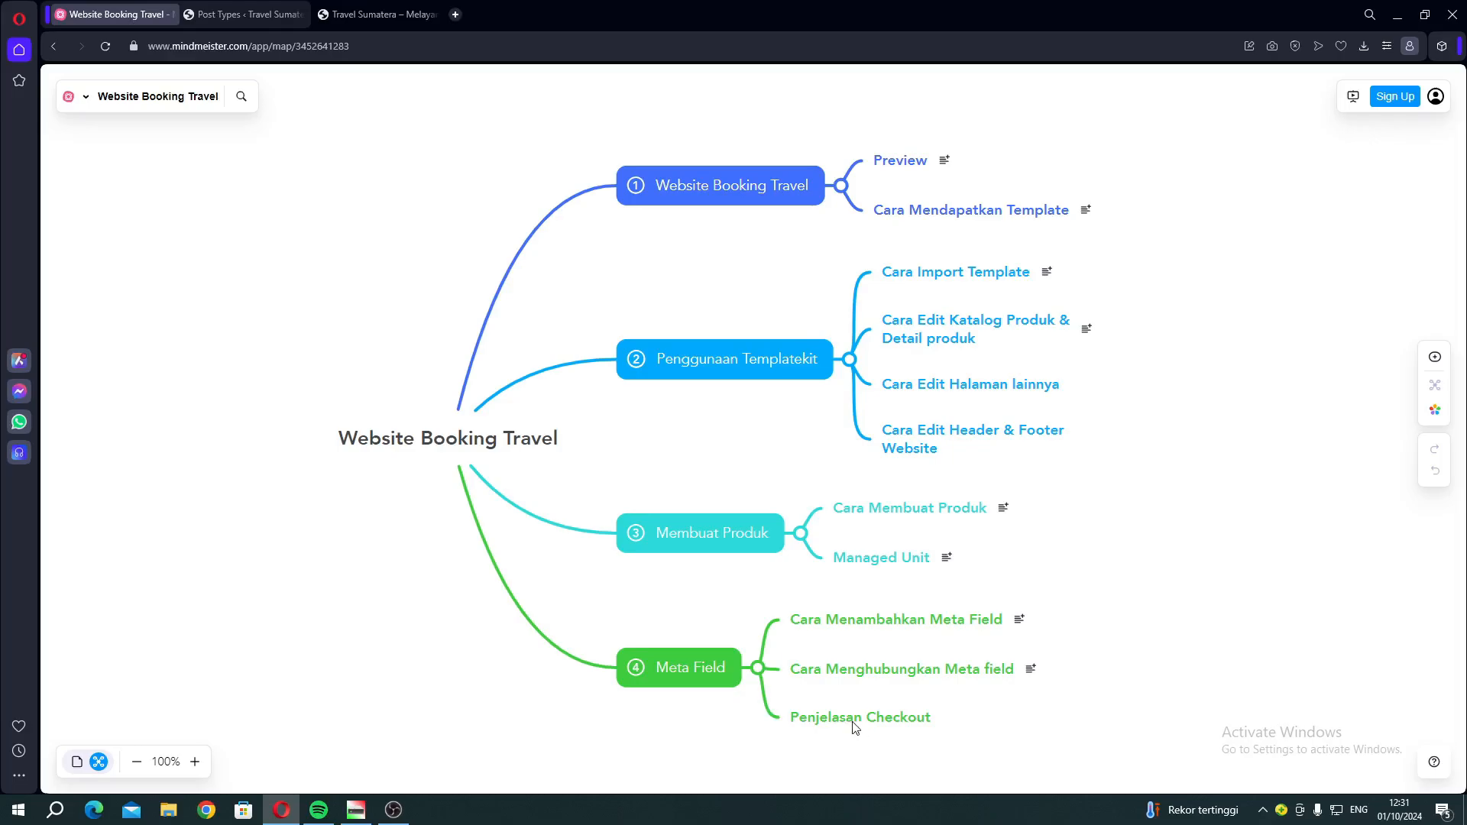
# Open the detail page of West Nusa Penida Tour 1 Day + Snorkeling Service from the homepage and go to its booking form
pyautogui.click(210, 14)
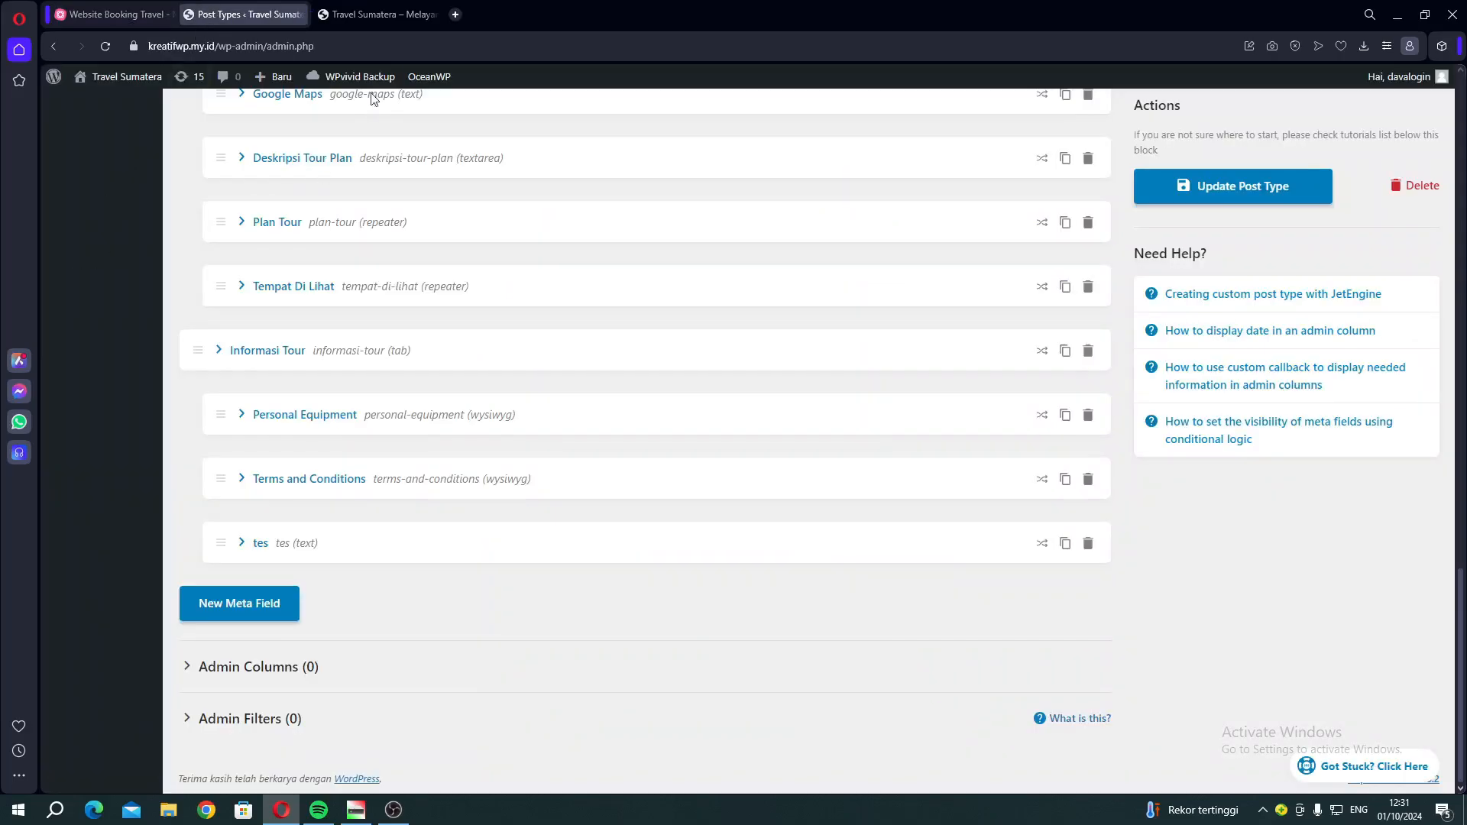
pyautogui.scroll(15, 134, 267)
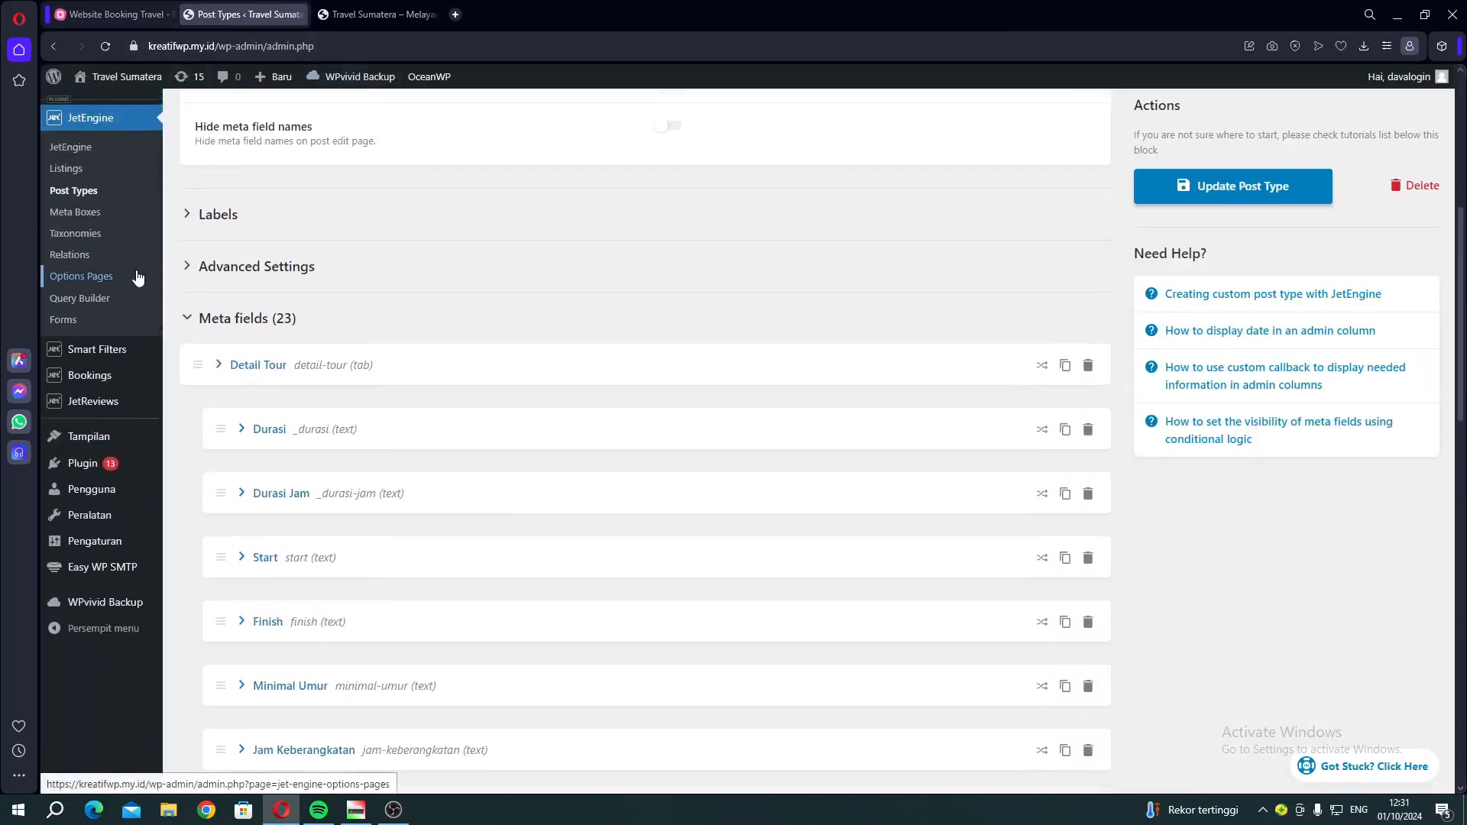
pyautogui.scroll(2, 123, 229)
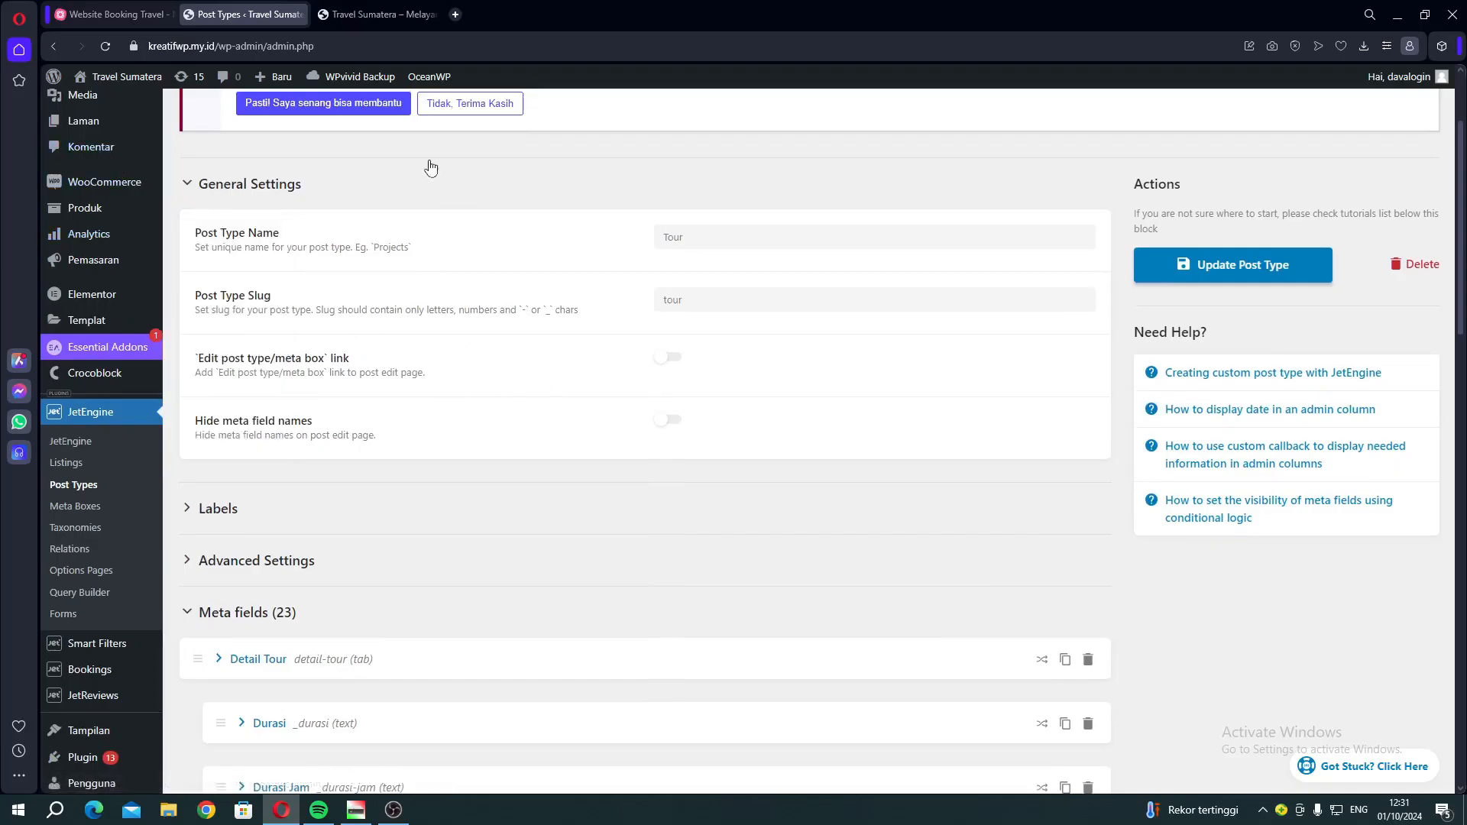
pyautogui.click(342, 22)
pyautogui.click(763, 648)
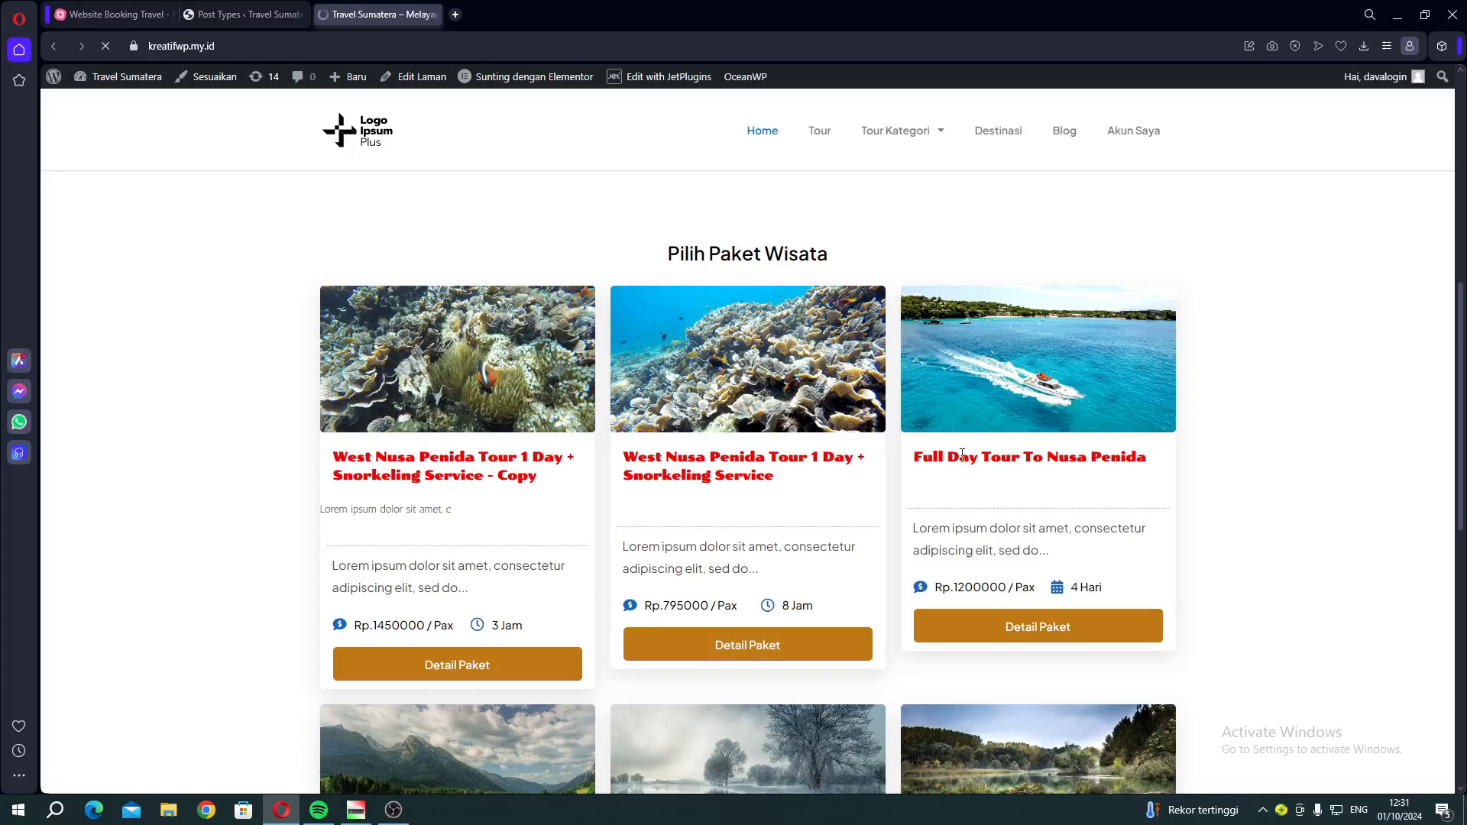
pyautogui.scroll(-2, 944, 440)
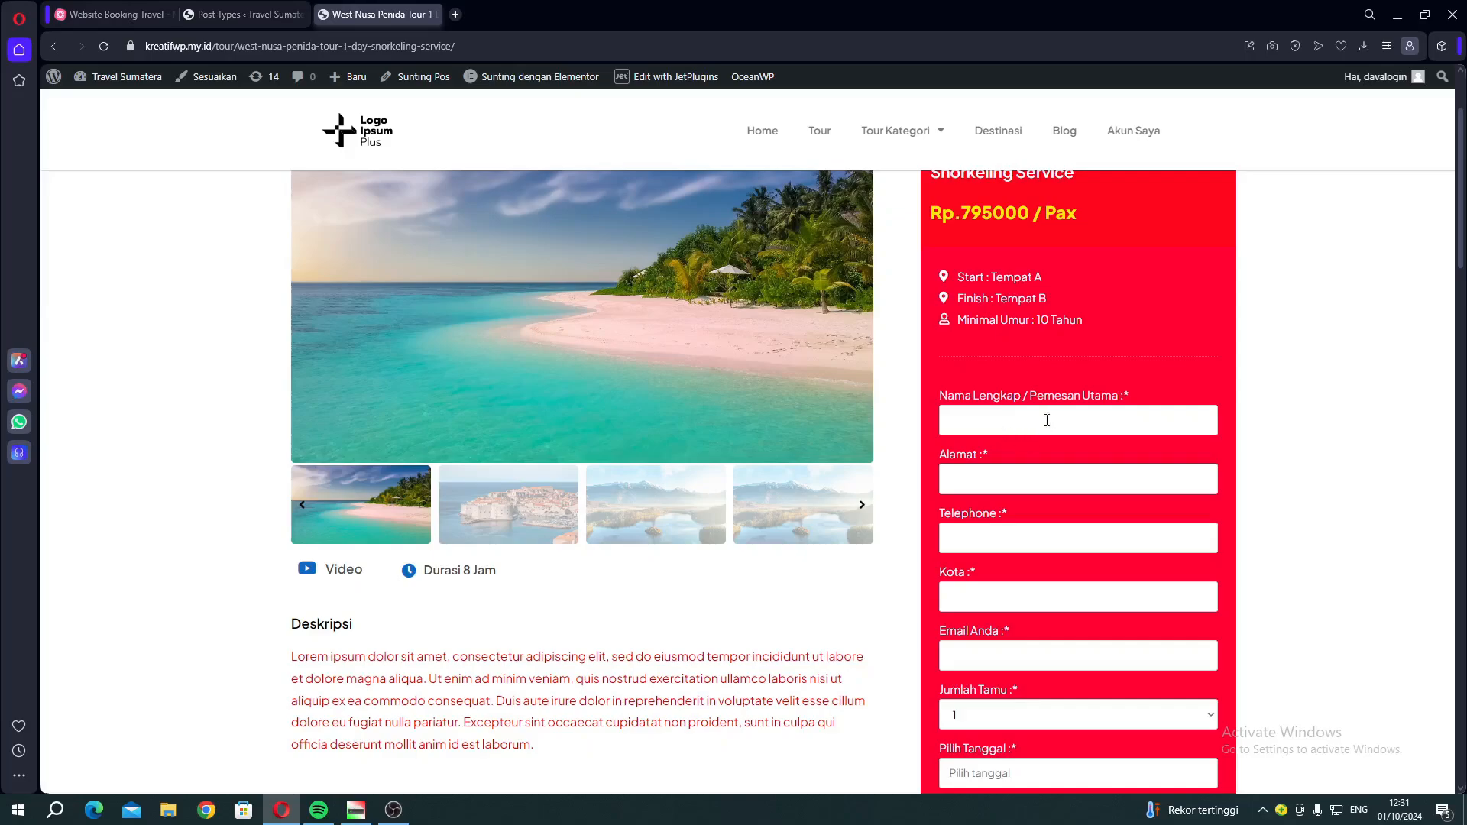
pyautogui.scroll(-2, 1076, 513)
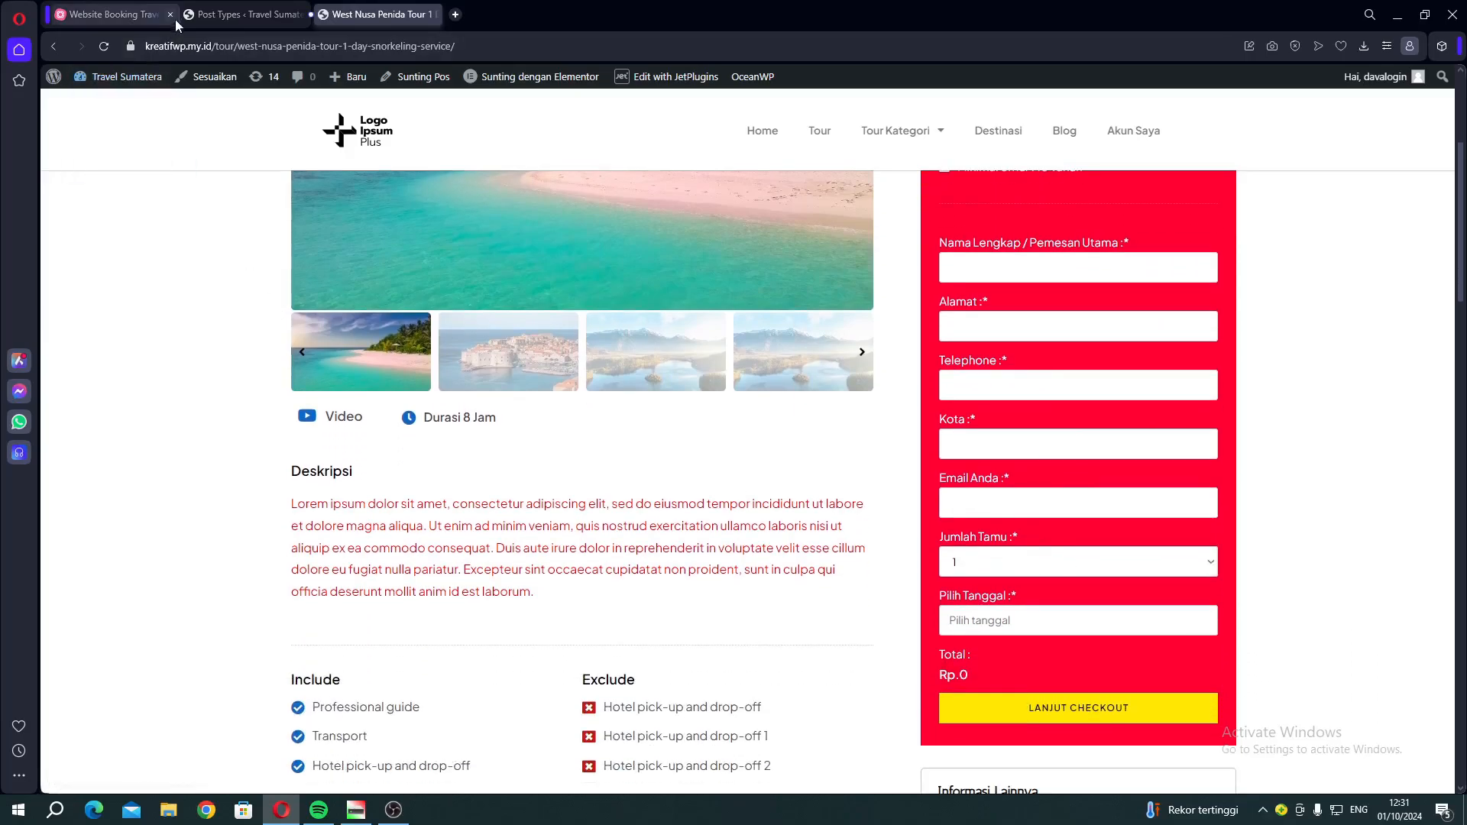
# Fill in the customer's full name, address, phone number, city and e-mail in the tour's booking form
pyautogui.click(205, 16)
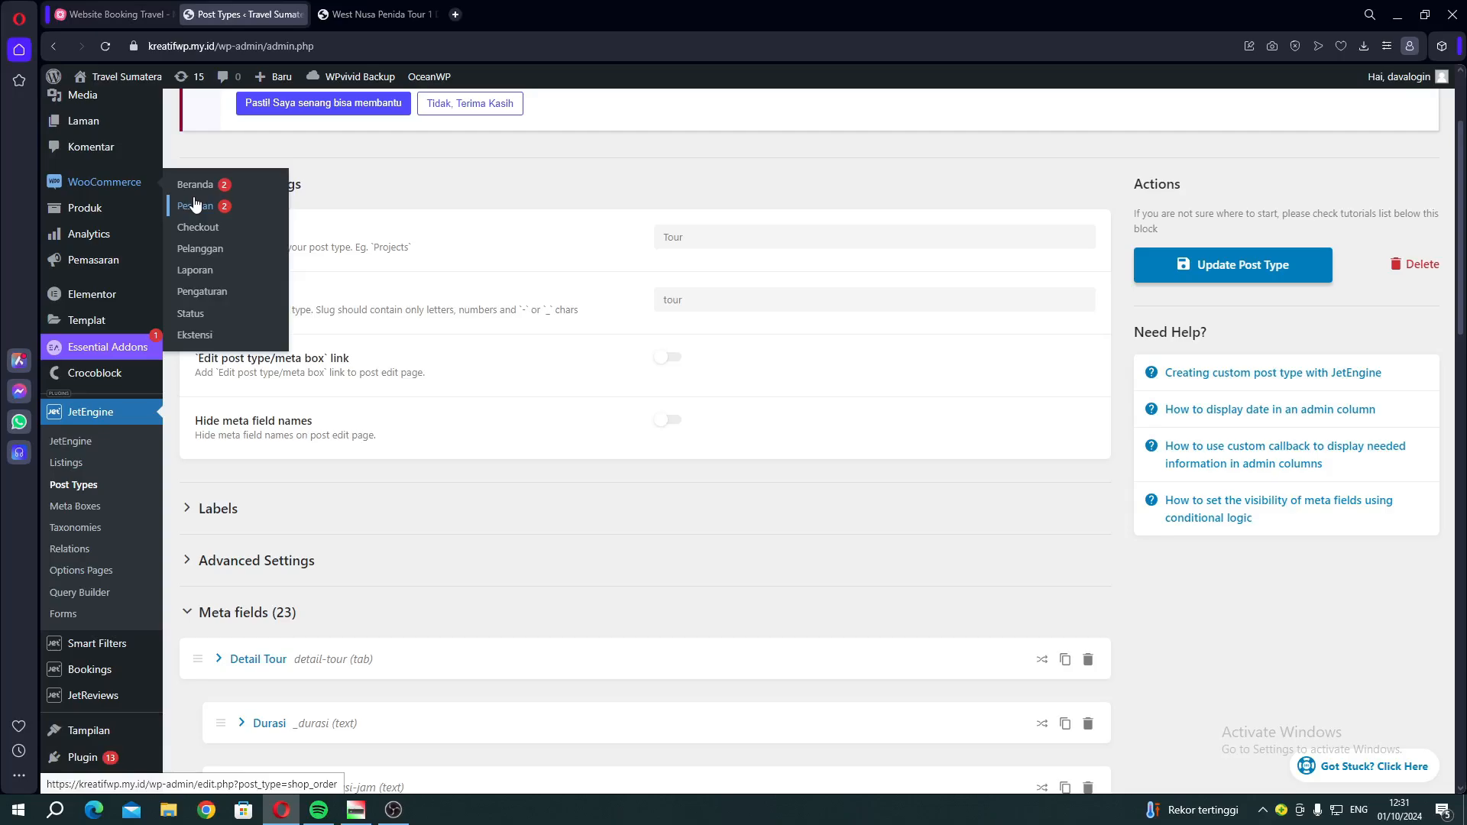
pyautogui.click(374, 14)
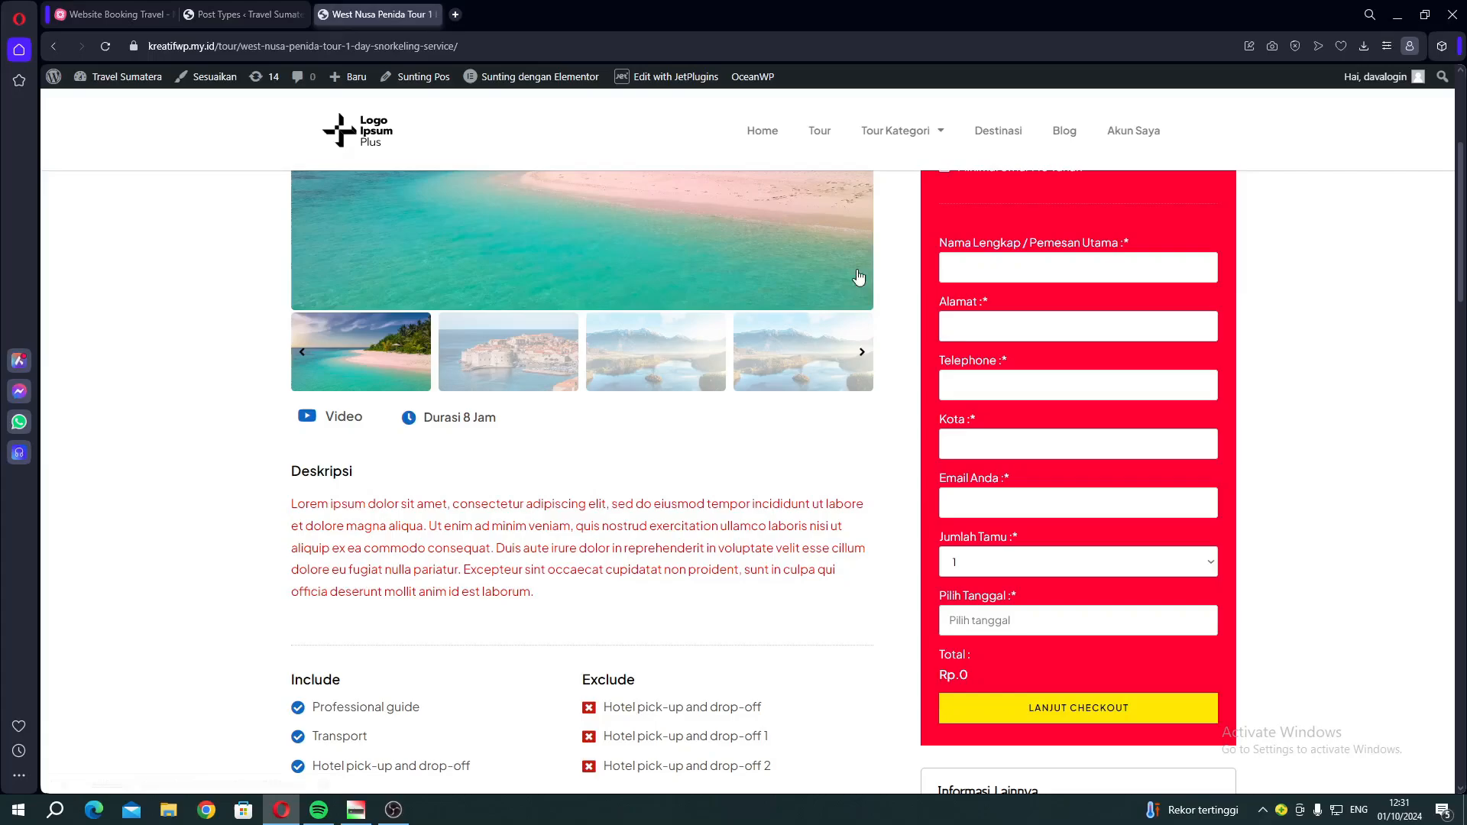
pyautogui.click(1003, 275)
pyautogui.click(1041, 309)
pyautogui.click(1043, 329)
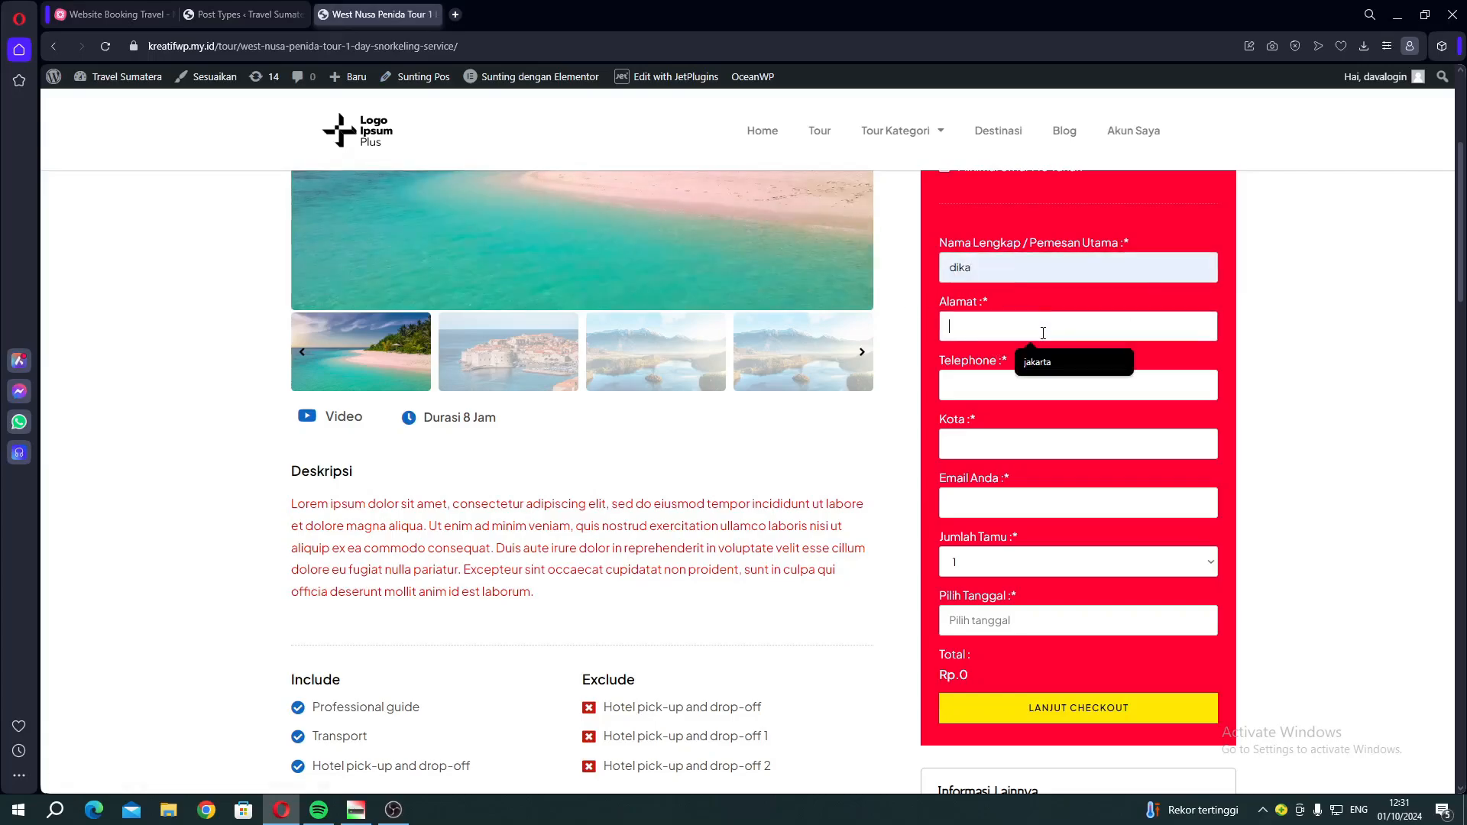
pyautogui.click(1043, 361)
pyautogui.click(1031, 386)
pyautogui.click(1038, 416)
pyautogui.click(1032, 441)
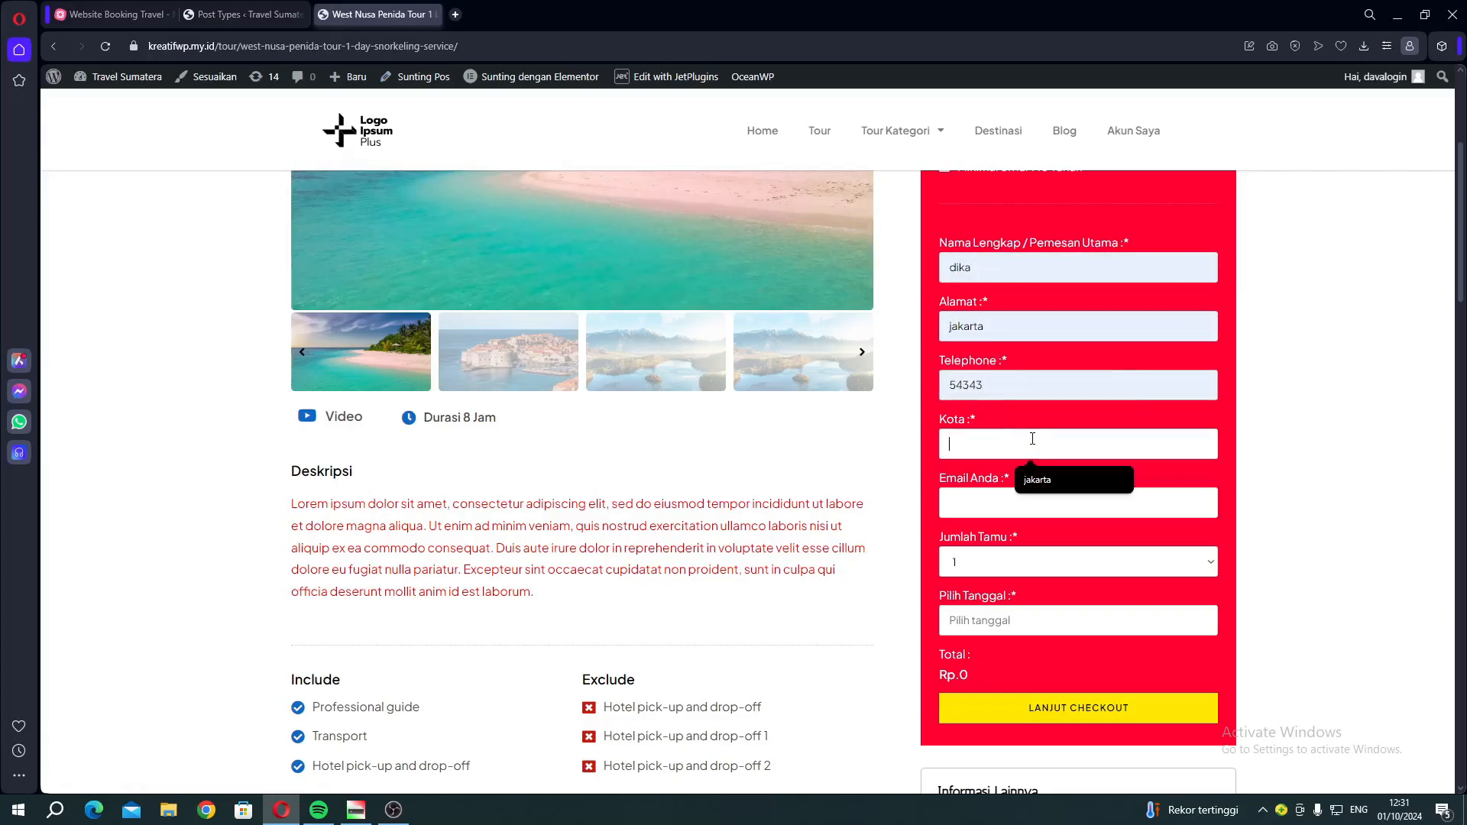
pyautogui.click(1038, 480)
pyautogui.click(1035, 503)
pyautogui.click(1054, 538)
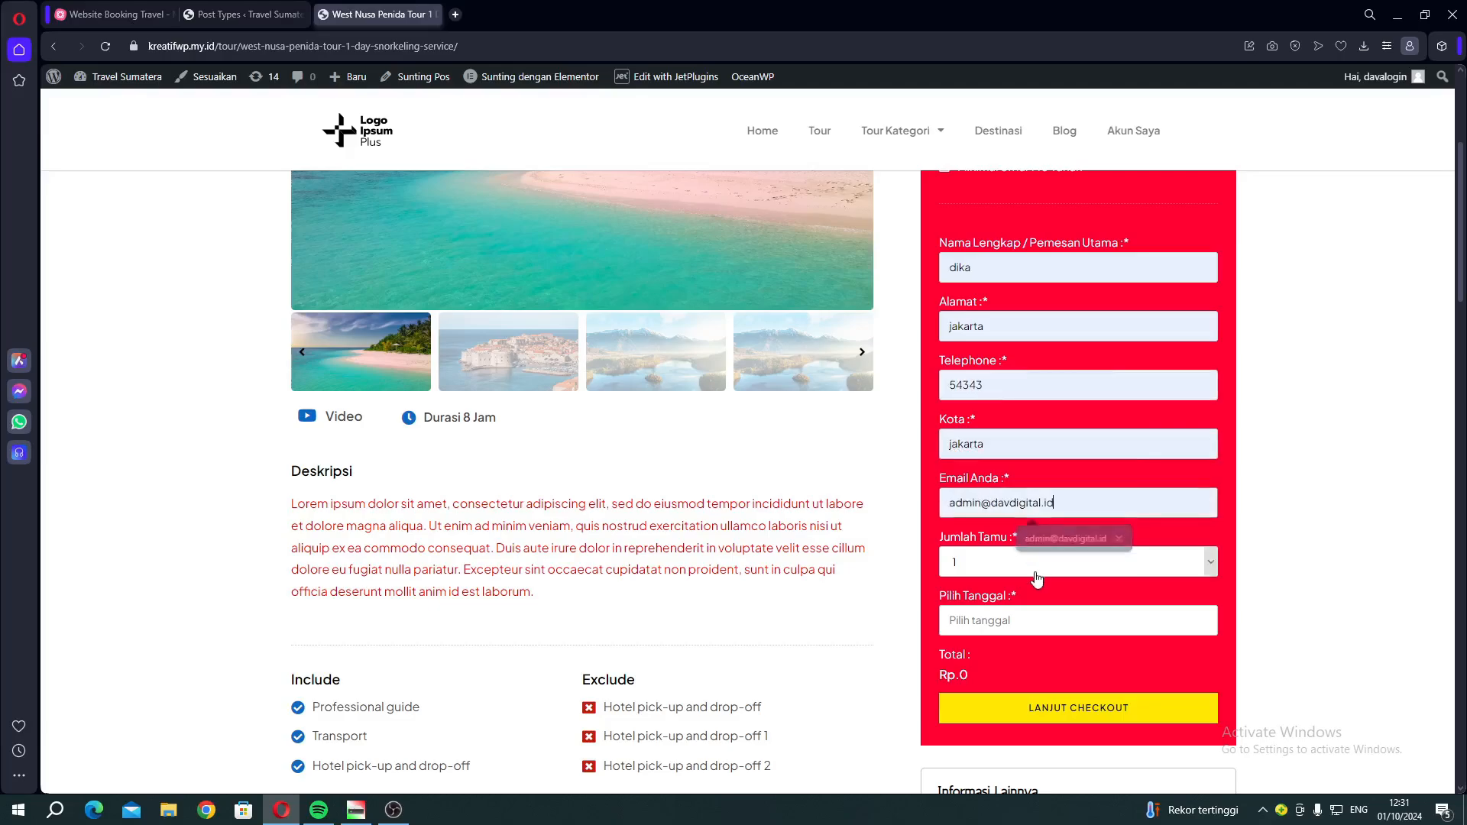
# Try 2 guests, select 2024-10-01 as the tour date, and set the number of guests to 1
pyautogui.click(1020, 578)
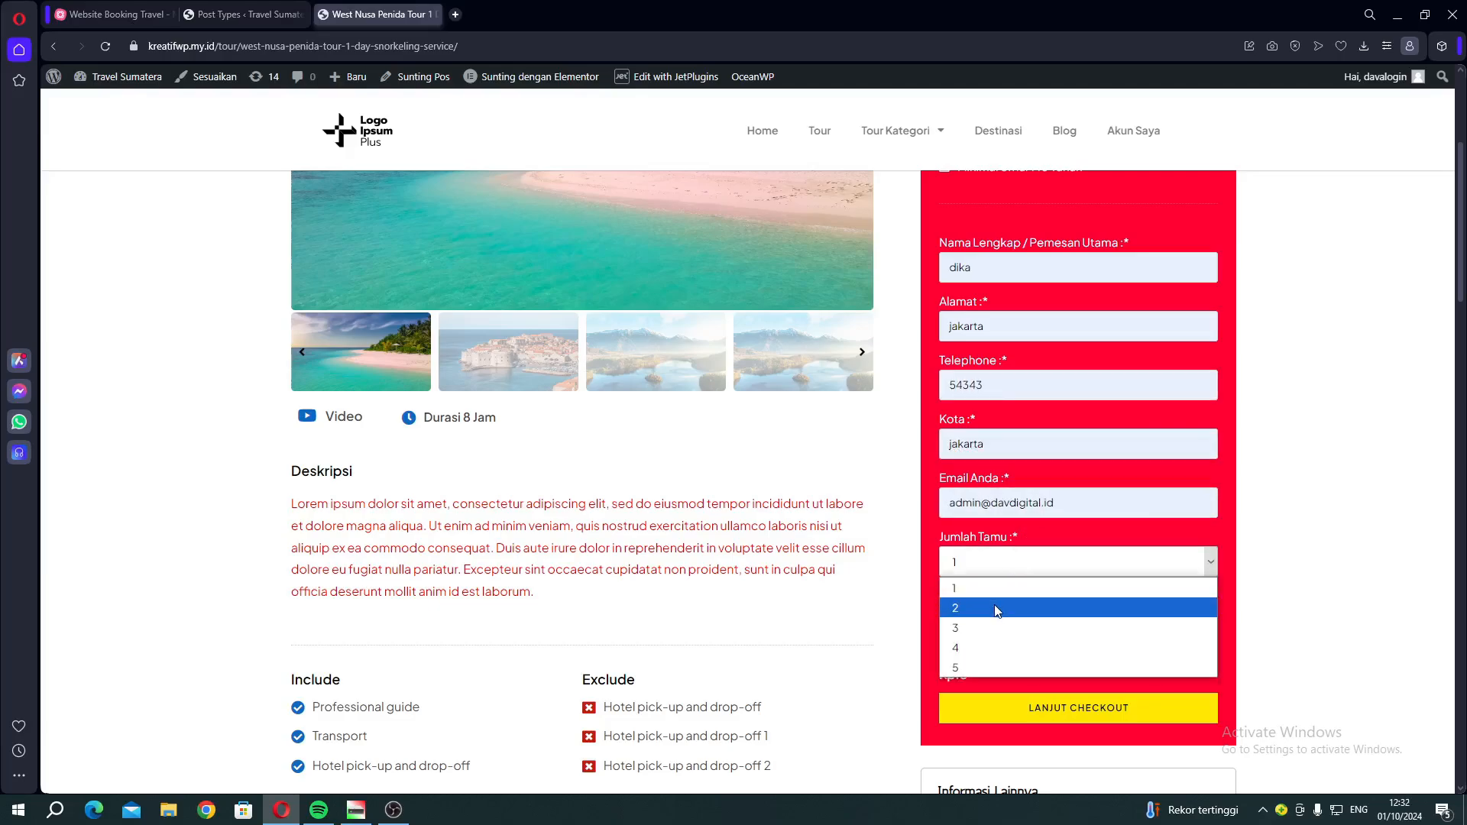
pyautogui.click(998, 609)
pyautogui.click(998, 620)
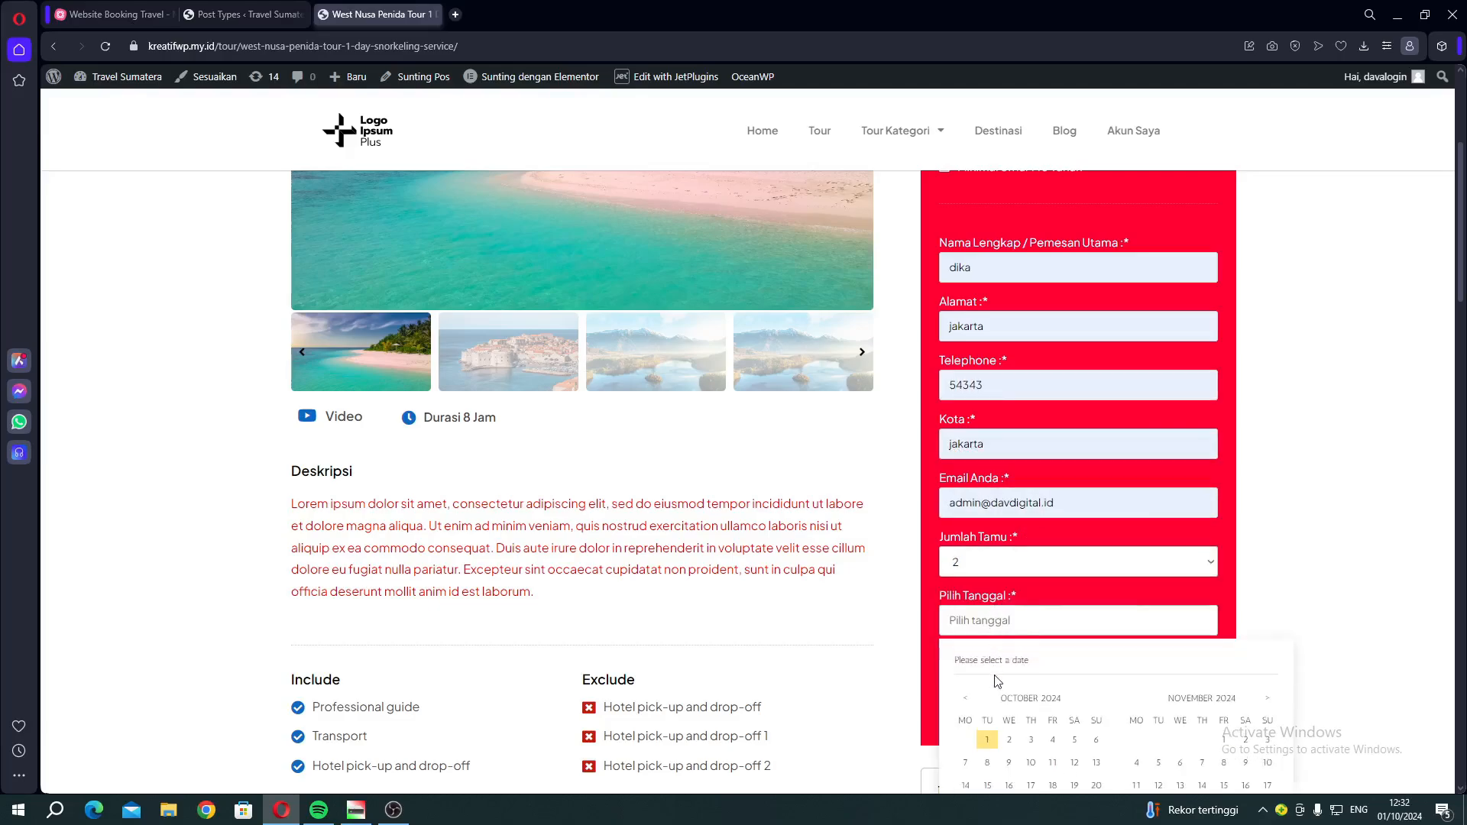
pyautogui.click(992, 736)
pyautogui.click(966, 564)
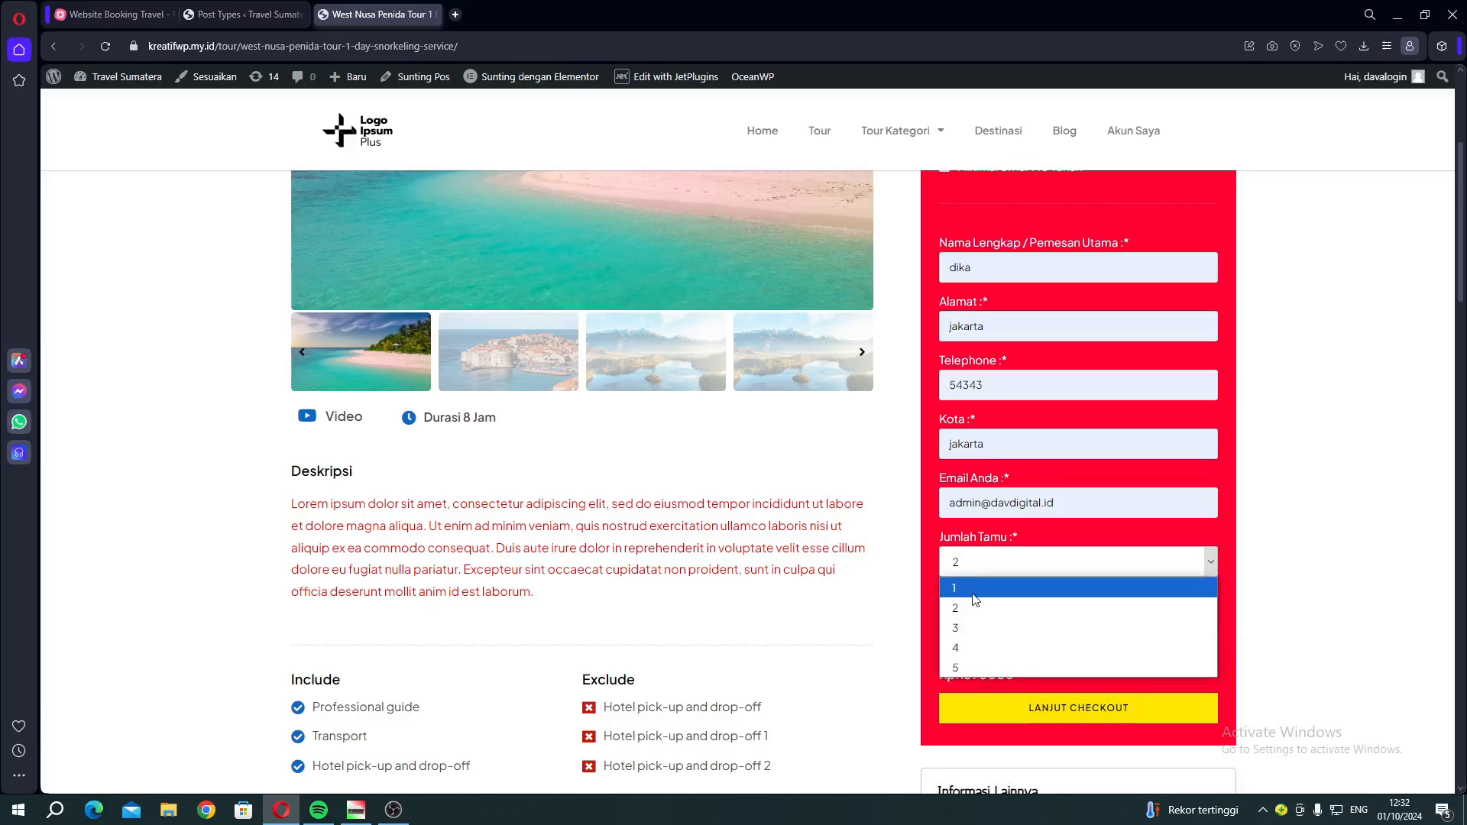
pyautogui.click(974, 590)
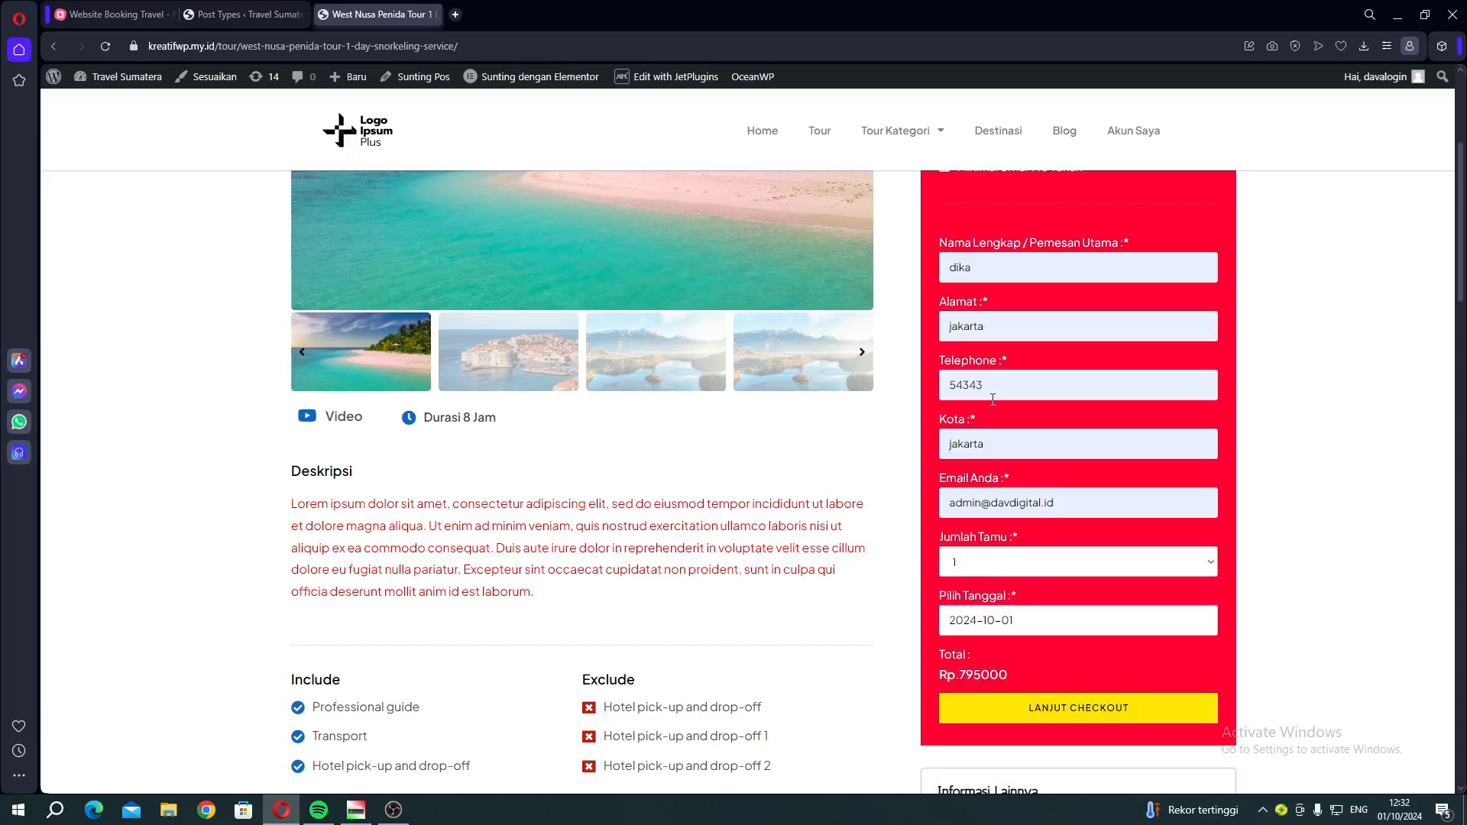
# Compare the price per pax with the booking total, set the guests to 5, and compare the total again
pyautogui.scroll(3, 992, 400)
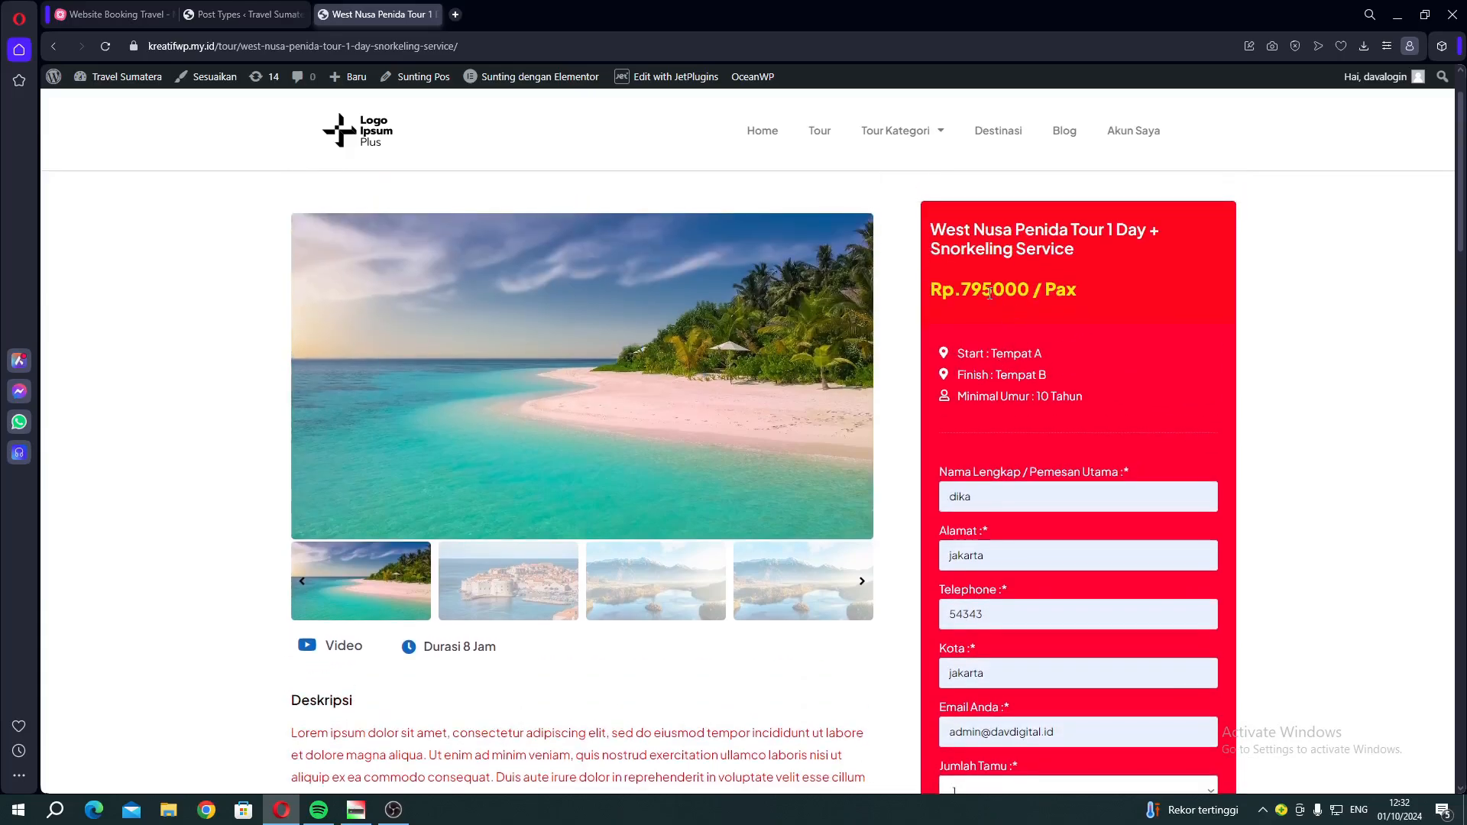
pyautogui.moveTo(1033, 289); pyautogui.dragTo(1060, 293)
pyautogui.scroll(-6, 1076, 344)
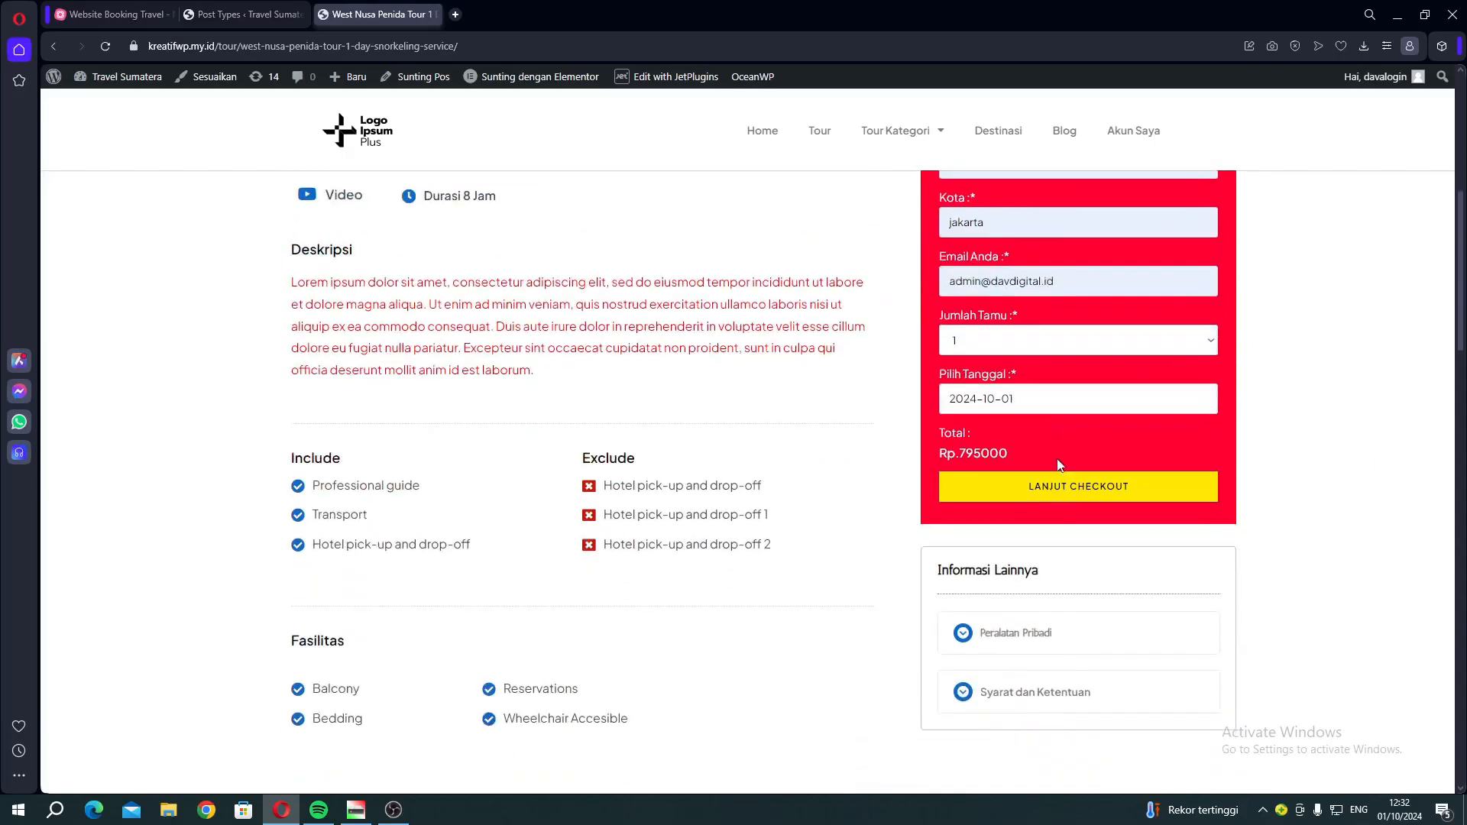
pyautogui.click(969, 337)
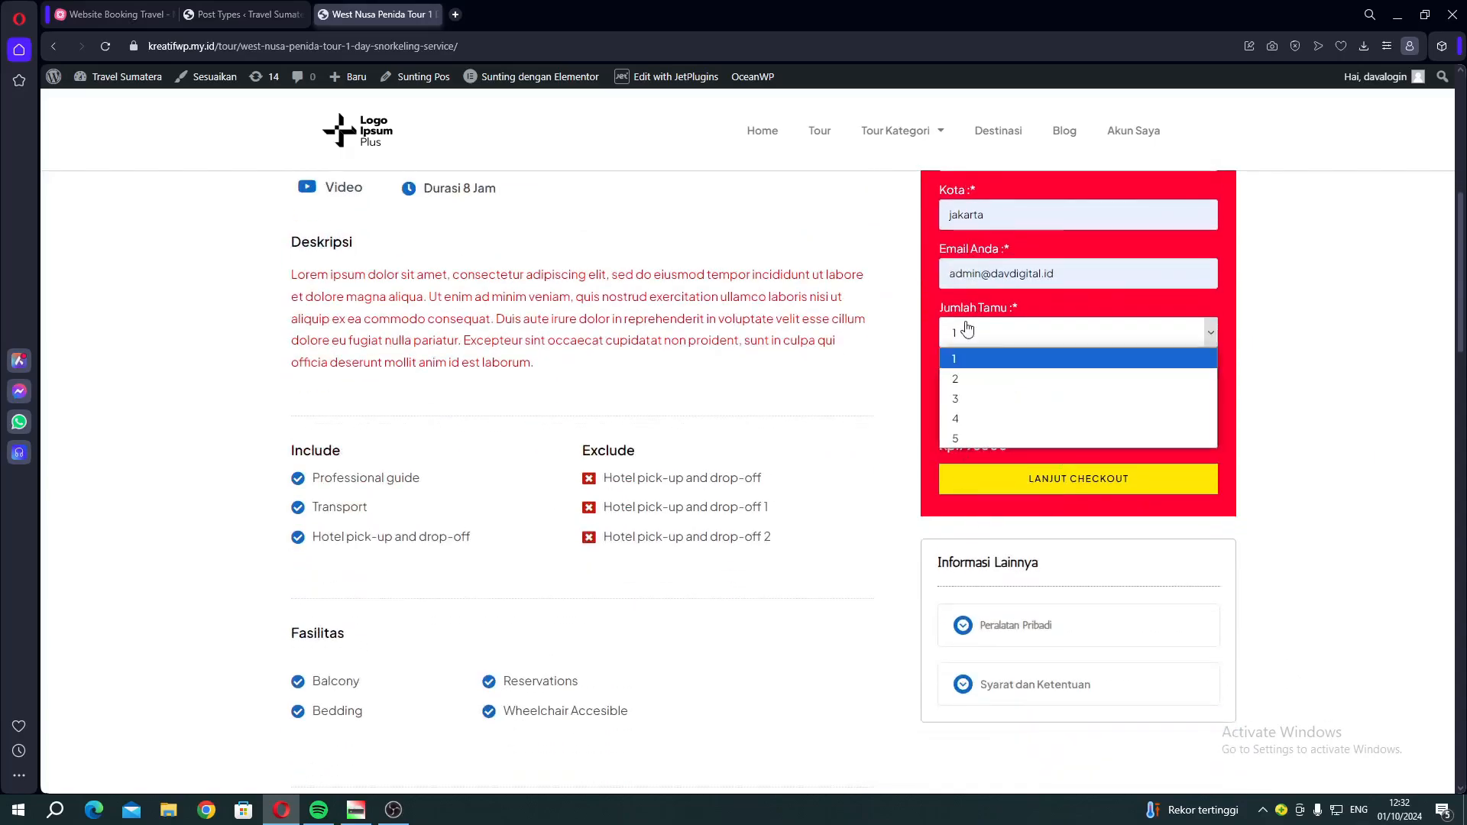
pyautogui.click(974, 429)
pyautogui.scroll(5, 967, 393)
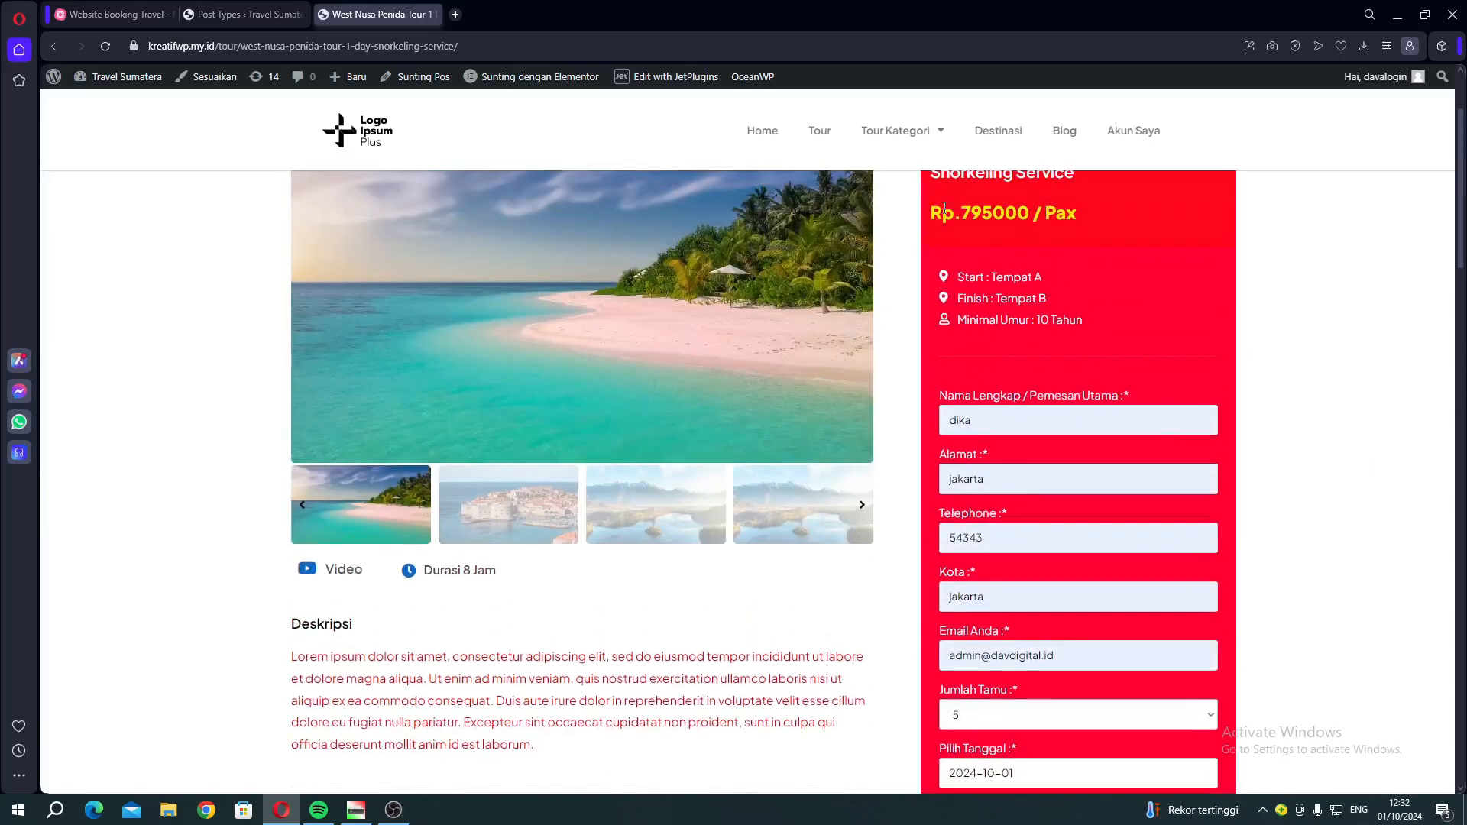
pyautogui.scroll(-6, 969, 290)
pyautogui.scroll(2, 994, 364)
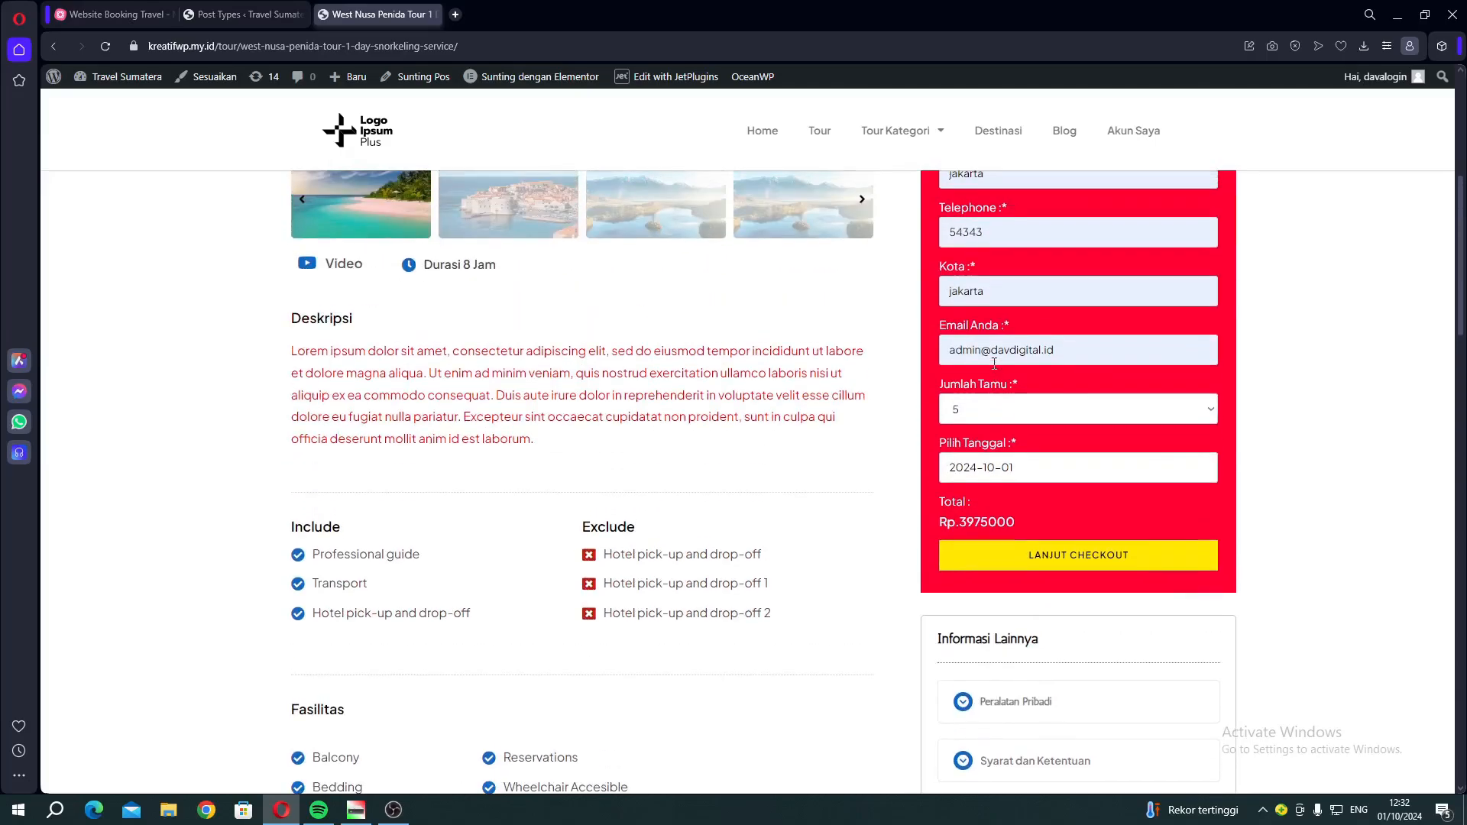
# Try 2 and 3 October 2024 as the tour date, and set it back to 2024-10-01
pyautogui.click(998, 473)
pyautogui.click(1007, 588)
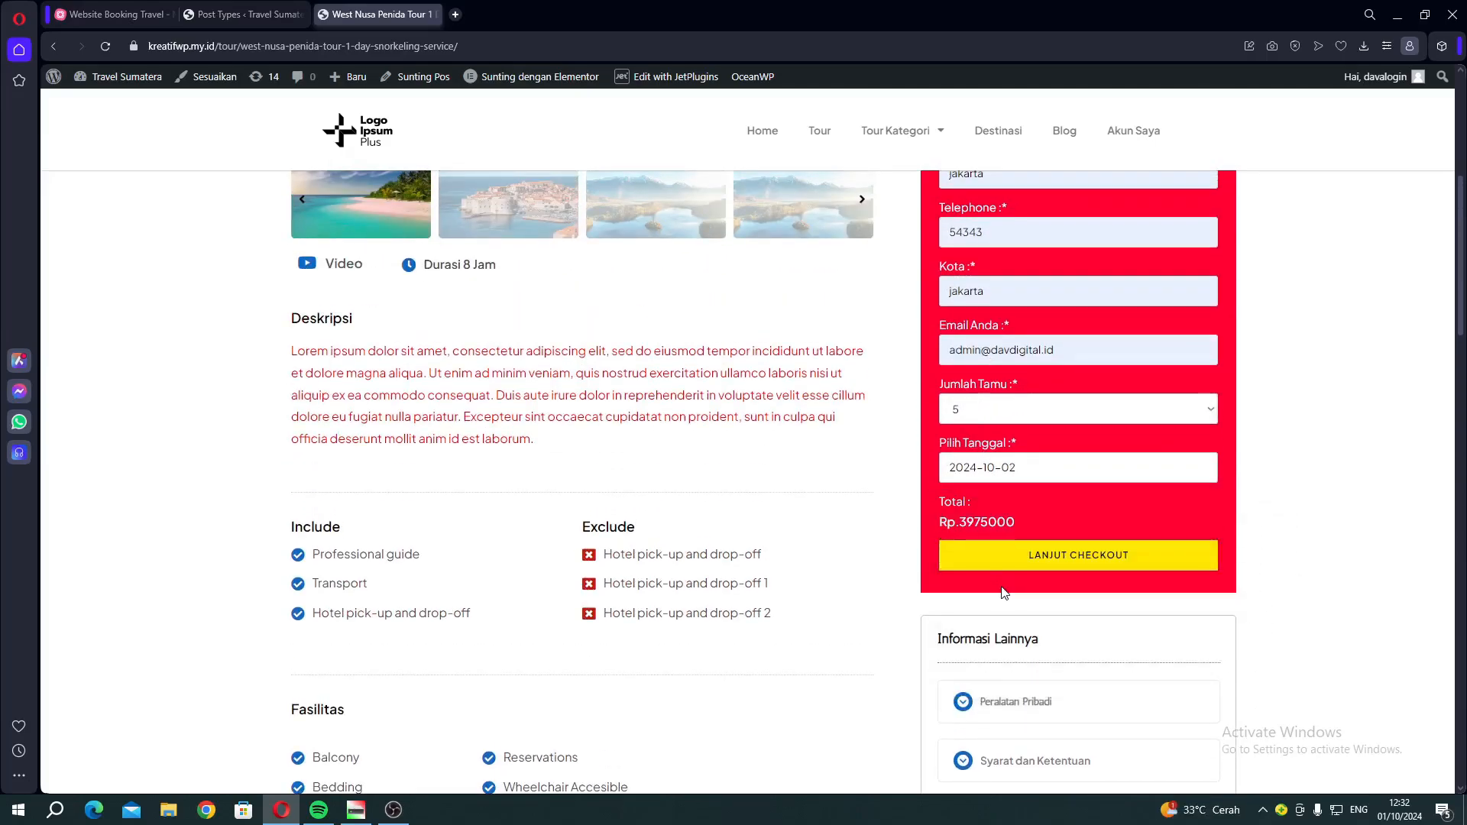
pyautogui.click(995, 472)
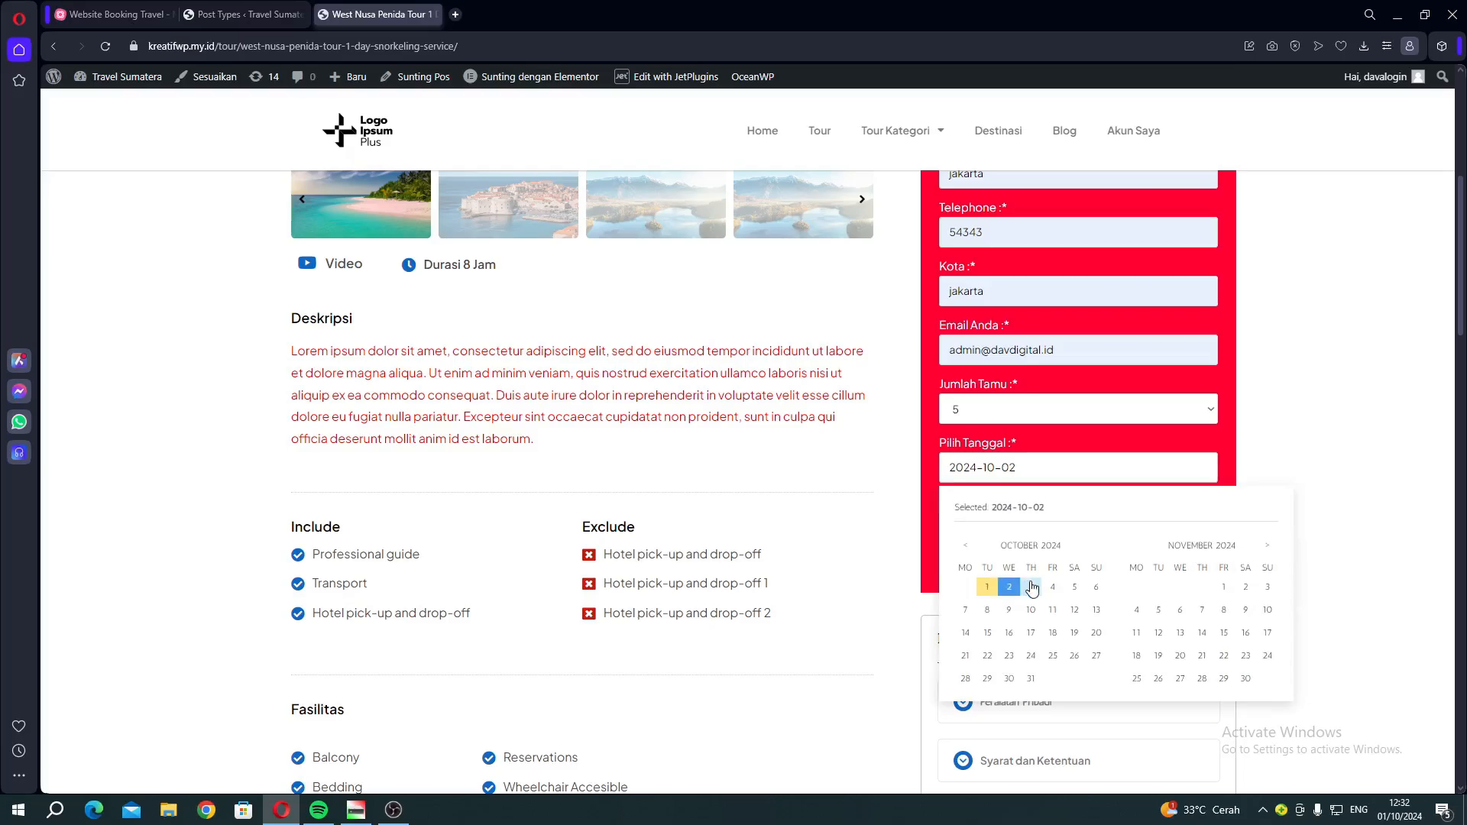
pyautogui.click(1031, 586)
pyautogui.click(1010, 459)
pyautogui.click(995, 587)
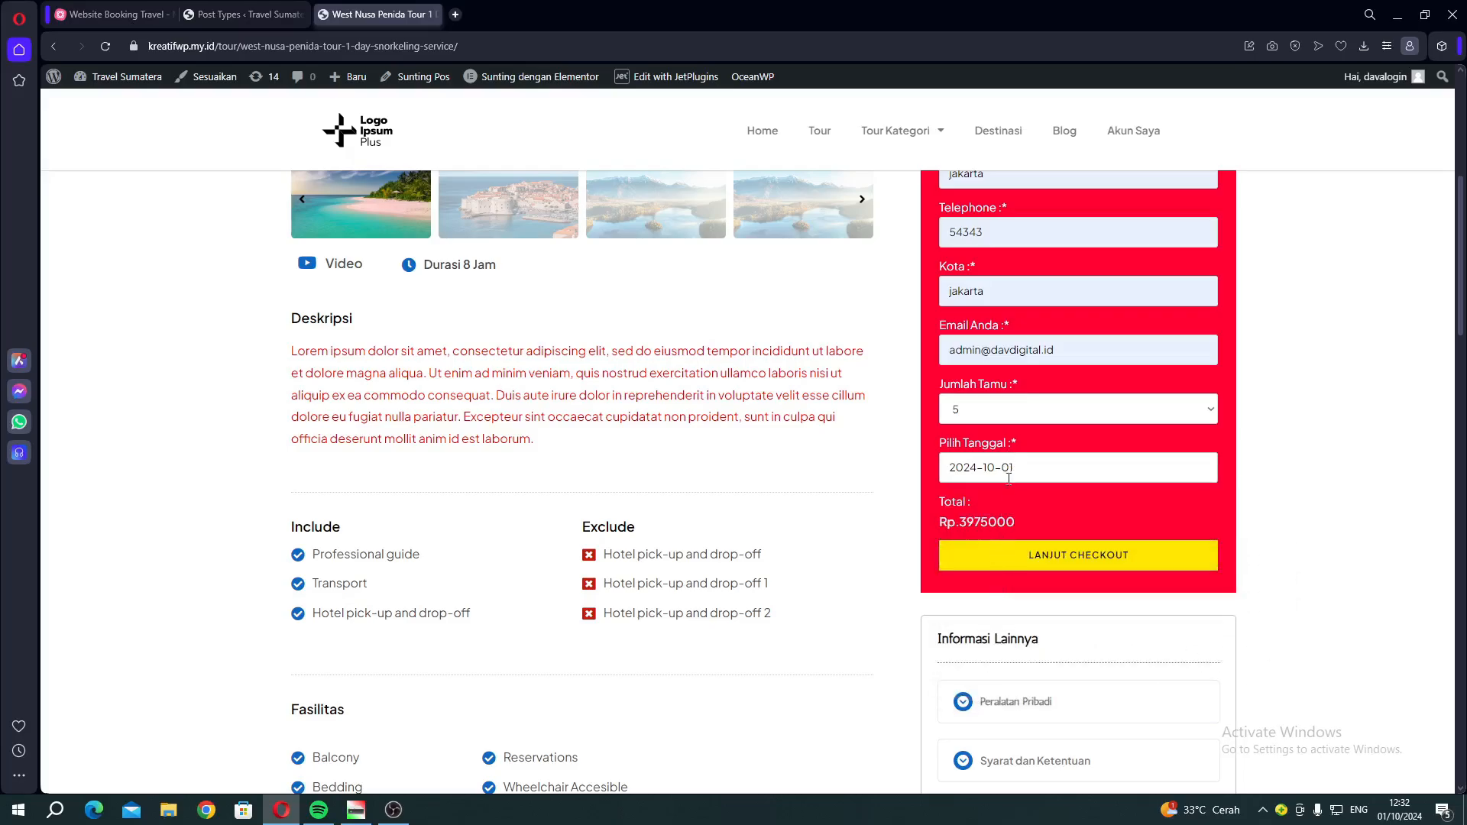
# Set the number of guests to 1, check the total, and continue the booking to checkout
pyautogui.click(967, 411)
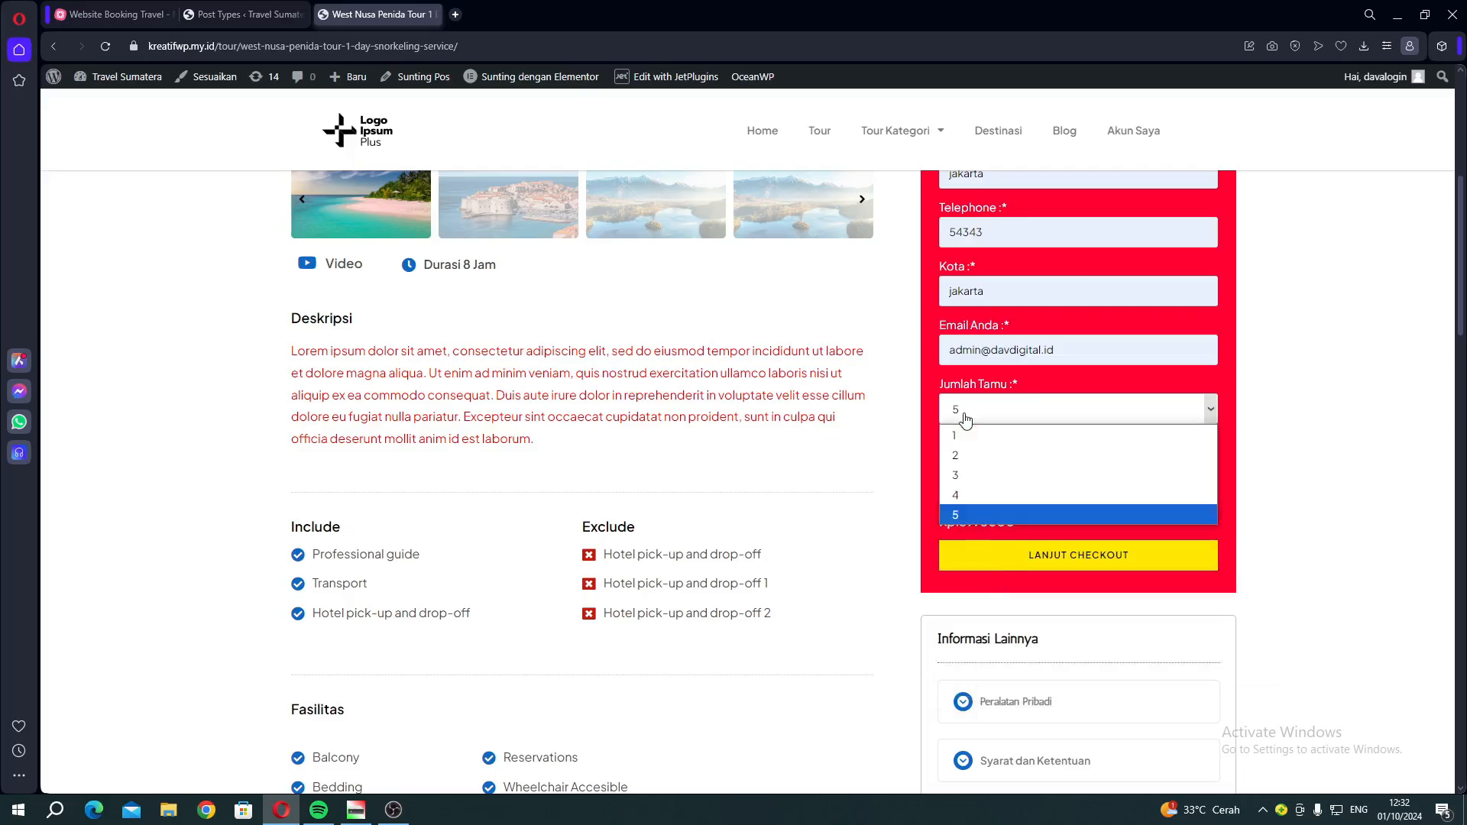
pyautogui.click(967, 428)
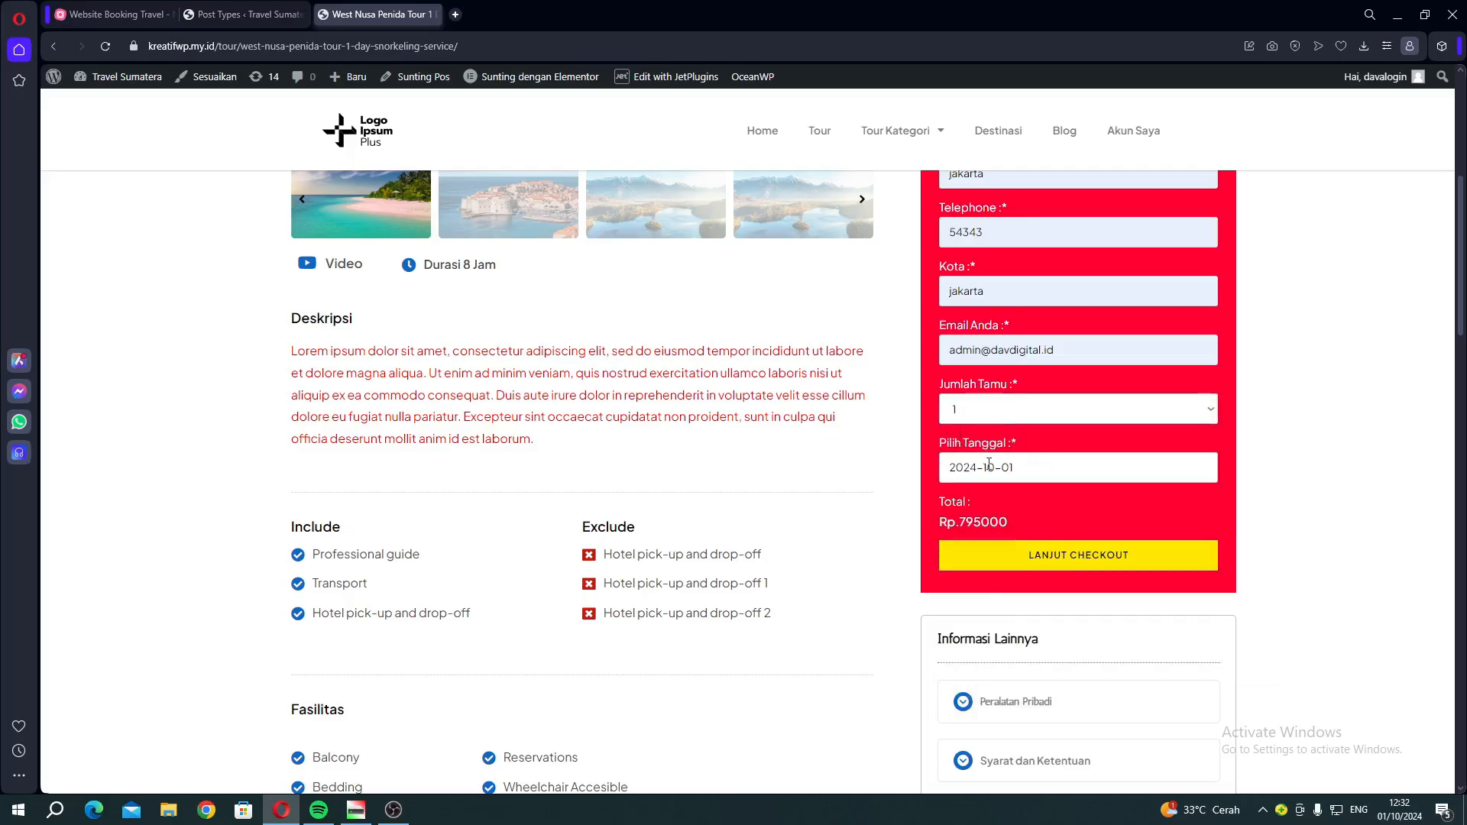
pyautogui.moveTo(961, 522); pyautogui.dragTo(982, 523)
pyautogui.click(1041, 555)
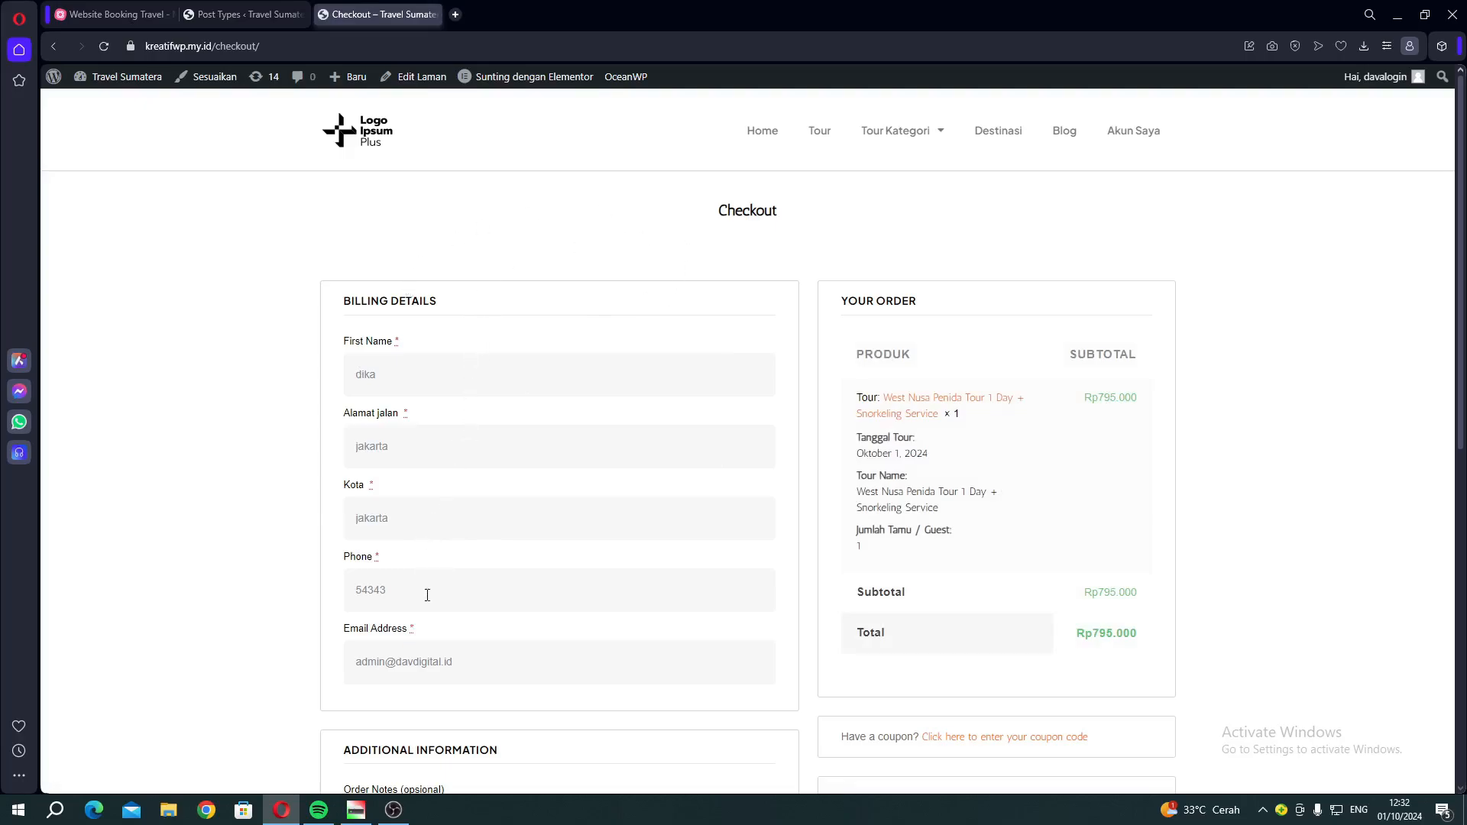
# Review the billing details, order summary and Transfer Bank Langsung instructions on the checkout page, and place the order
pyautogui.scroll(-2, 427, 595)
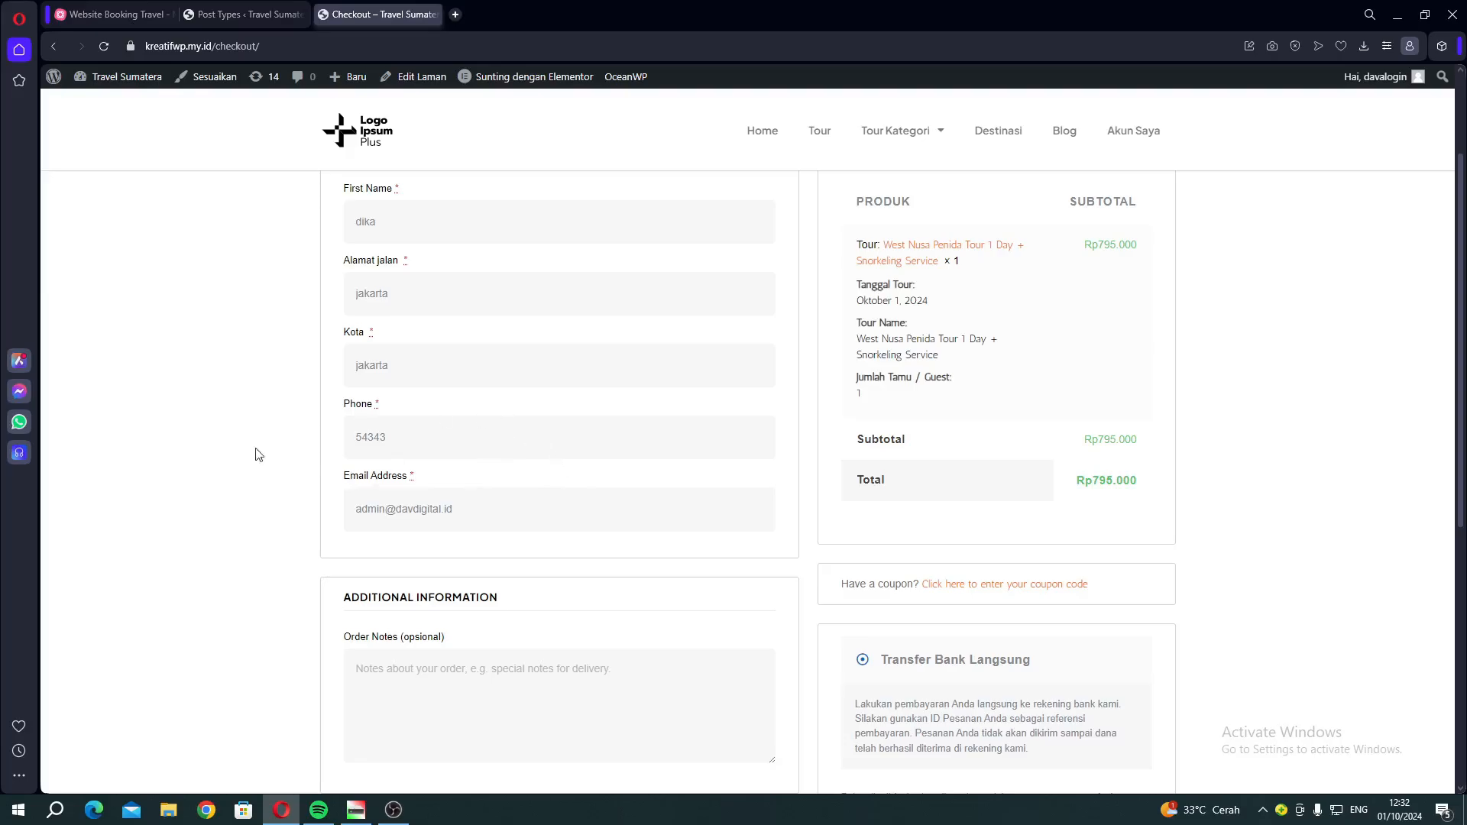
pyautogui.scroll(2, 738, 411)
pyautogui.scroll(-5, 688, 550)
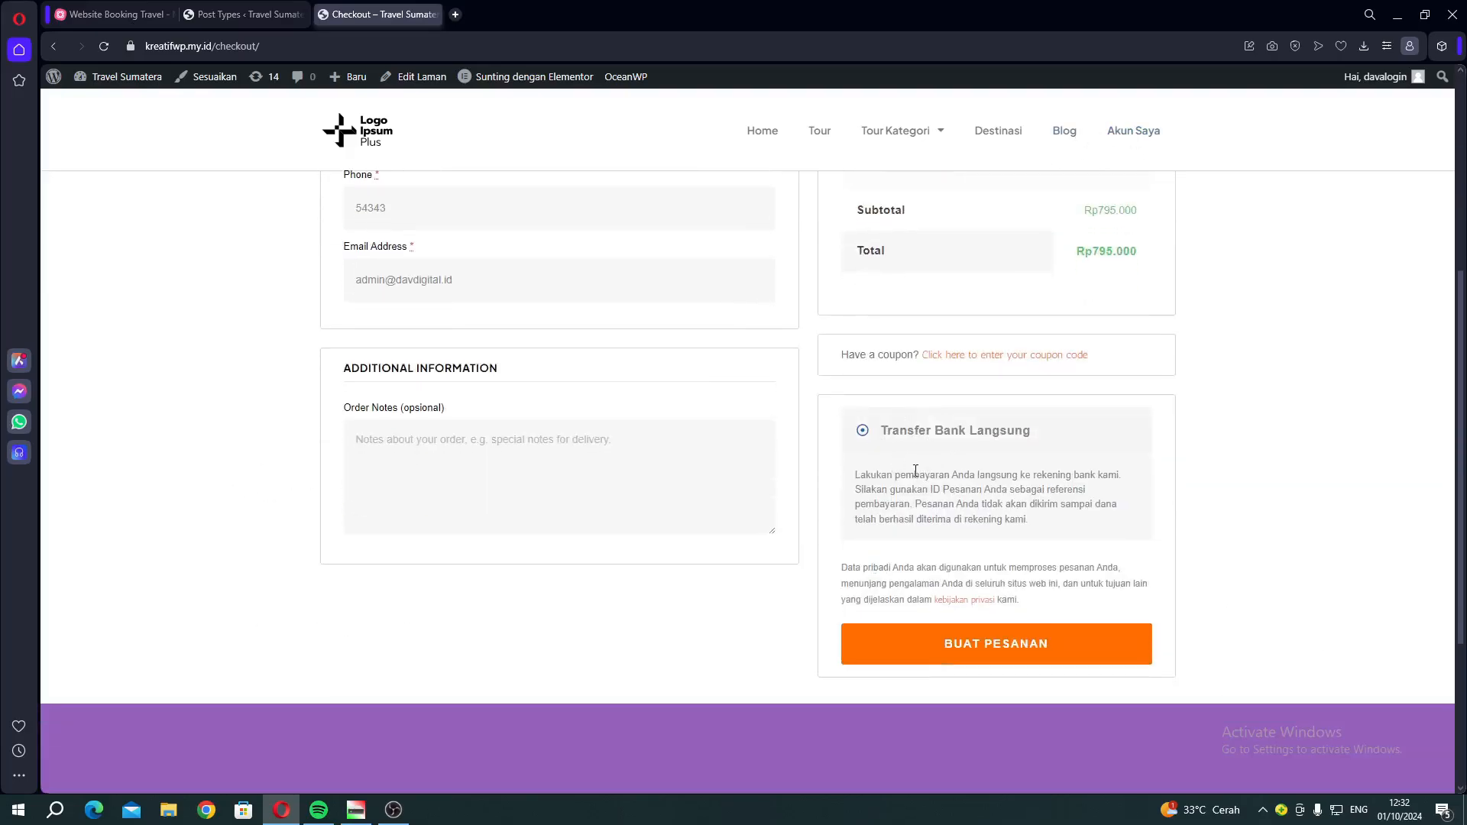
pyautogui.moveTo(823, 475); pyautogui.dragTo(1007, 502)
pyautogui.click(960, 500)
pyautogui.scroll(-3, 959, 500)
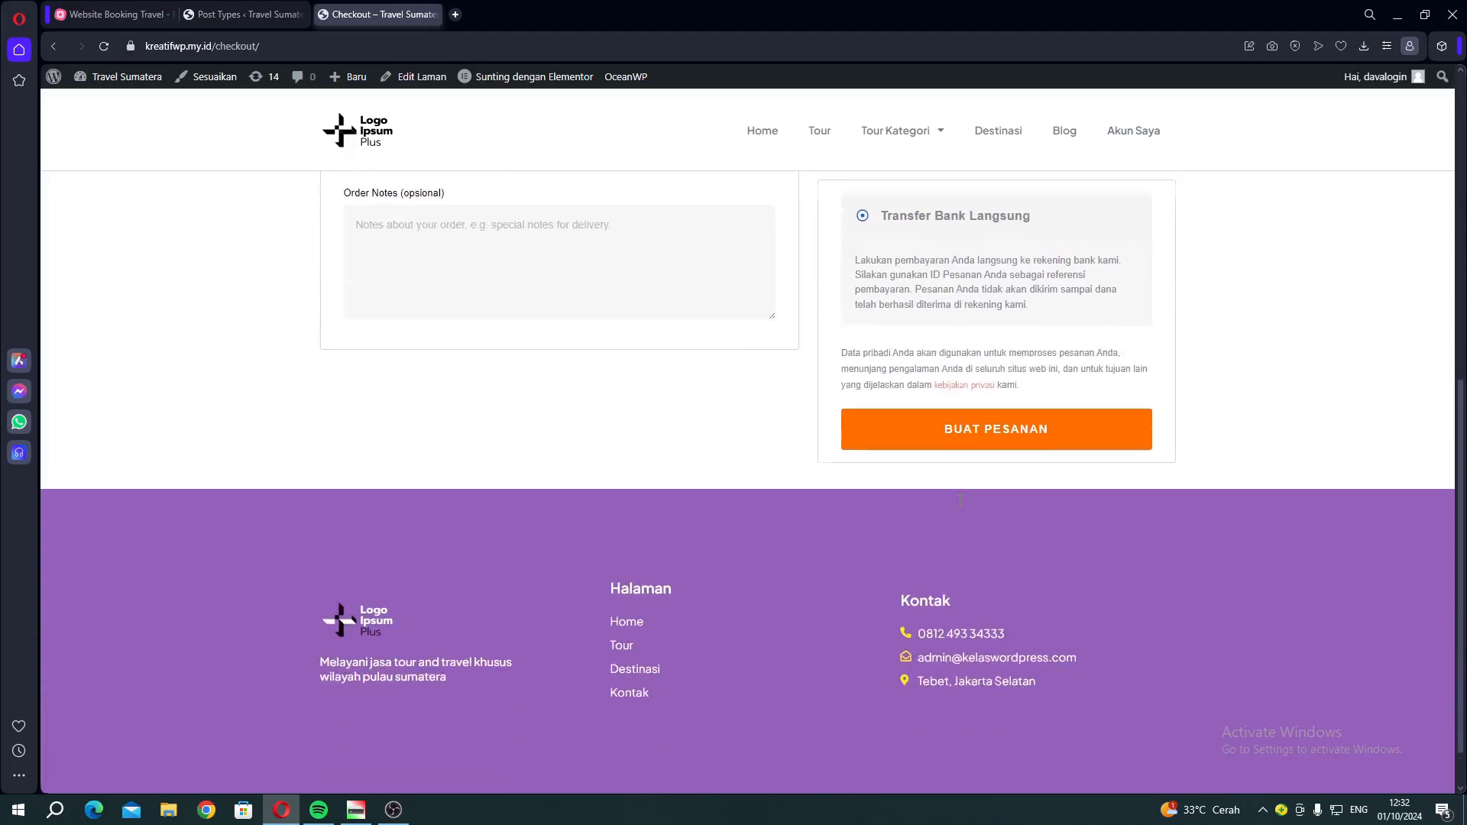
pyautogui.click(959, 418)
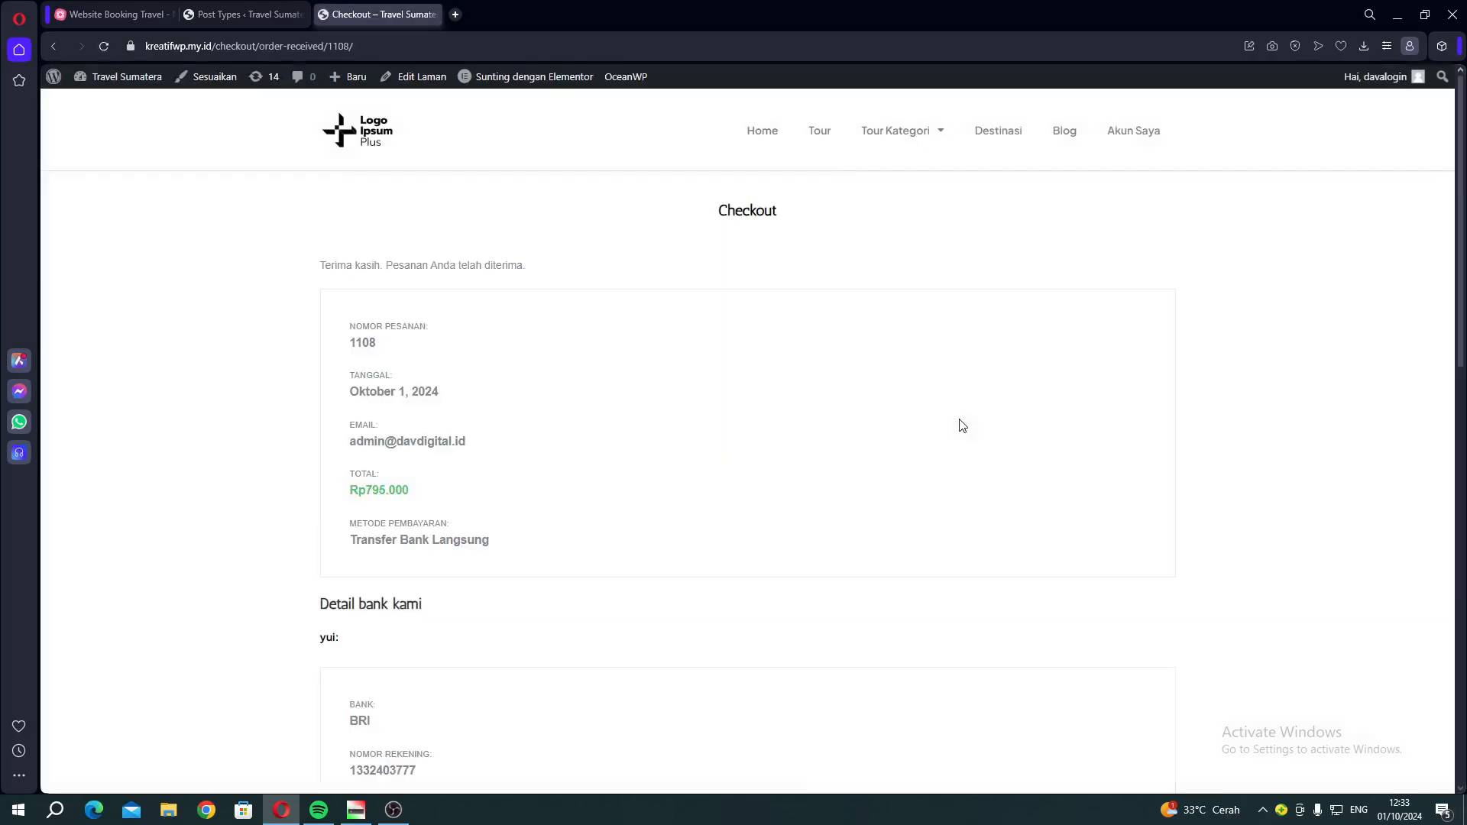
# Examine the order confirmation page for the payment total, bank details, booking details, order breakdown and billing address
pyautogui.scroll(-1, 688, 424)
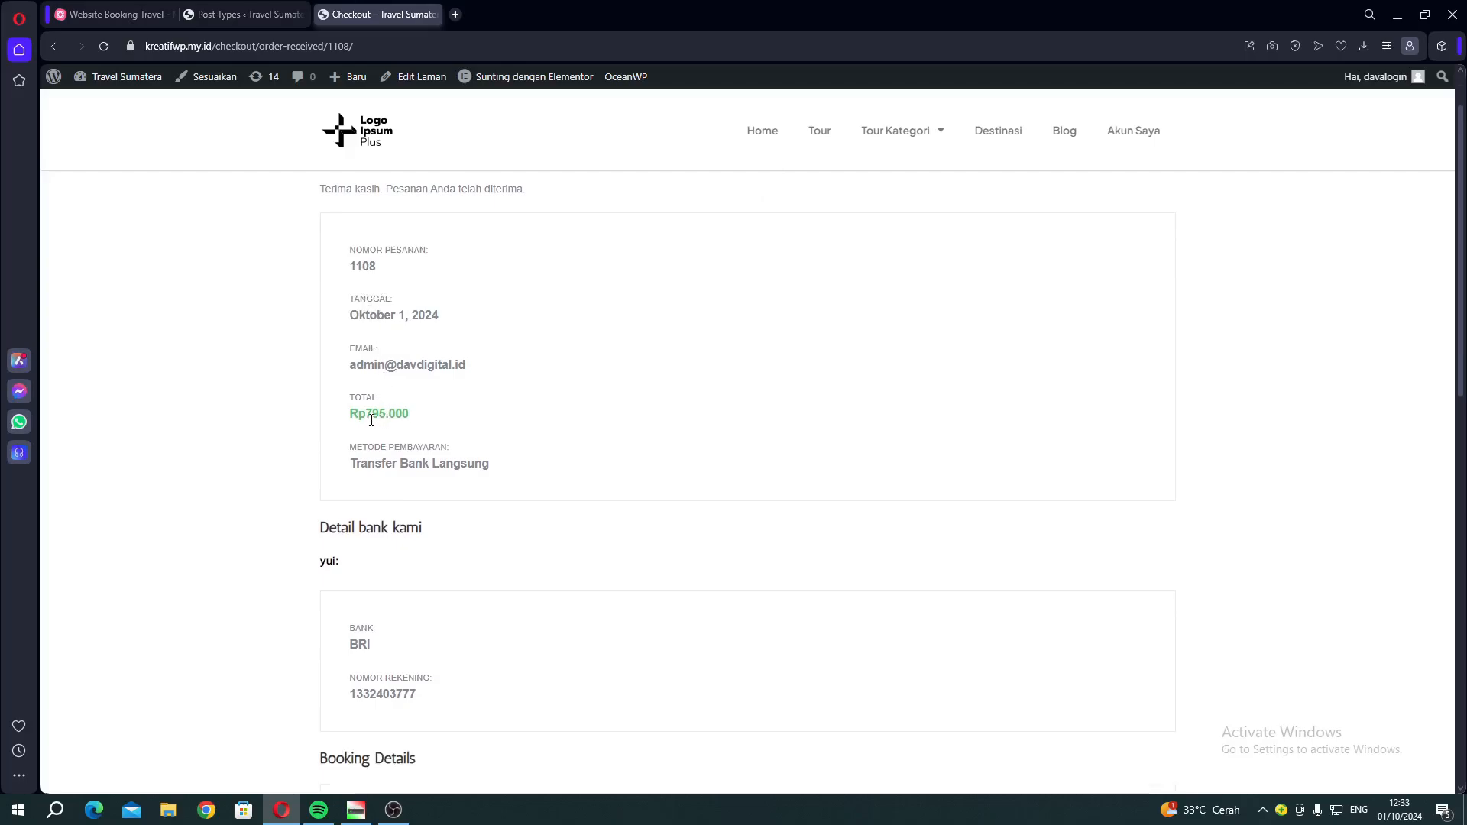
pyautogui.click(414, 414)
pyautogui.moveTo(360, 416); pyautogui.dragTo(401, 462)
pyautogui.click(451, 457)
pyautogui.scroll(-4, 451, 461)
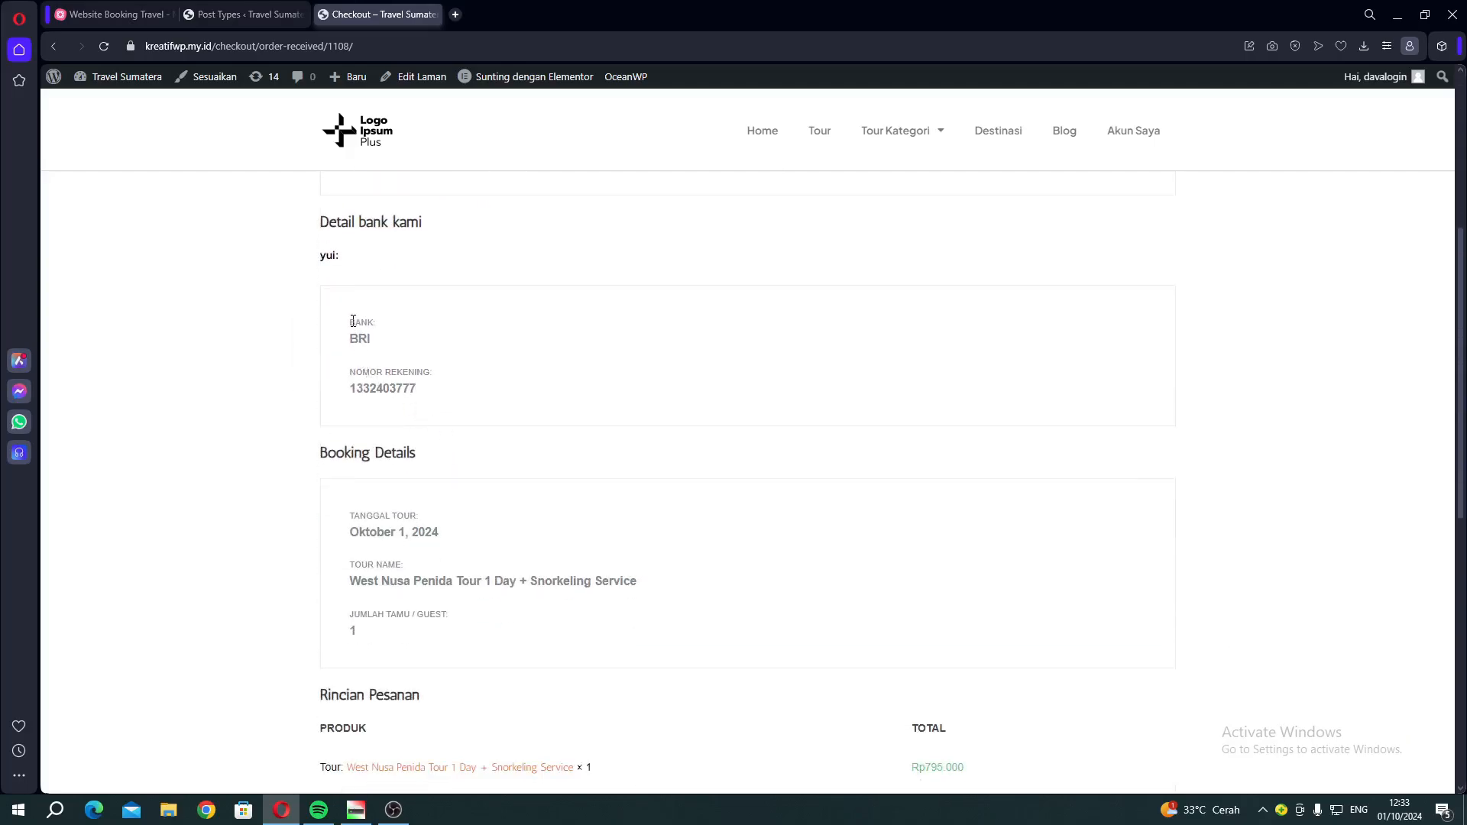
pyautogui.moveTo(353, 321); pyautogui.dragTo(412, 388)
pyautogui.click(422, 386)
pyautogui.scroll(-1, 450, 406)
pyautogui.moveTo(341, 435); pyautogui.dragTo(478, 494)
pyautogui.click(546, 496)
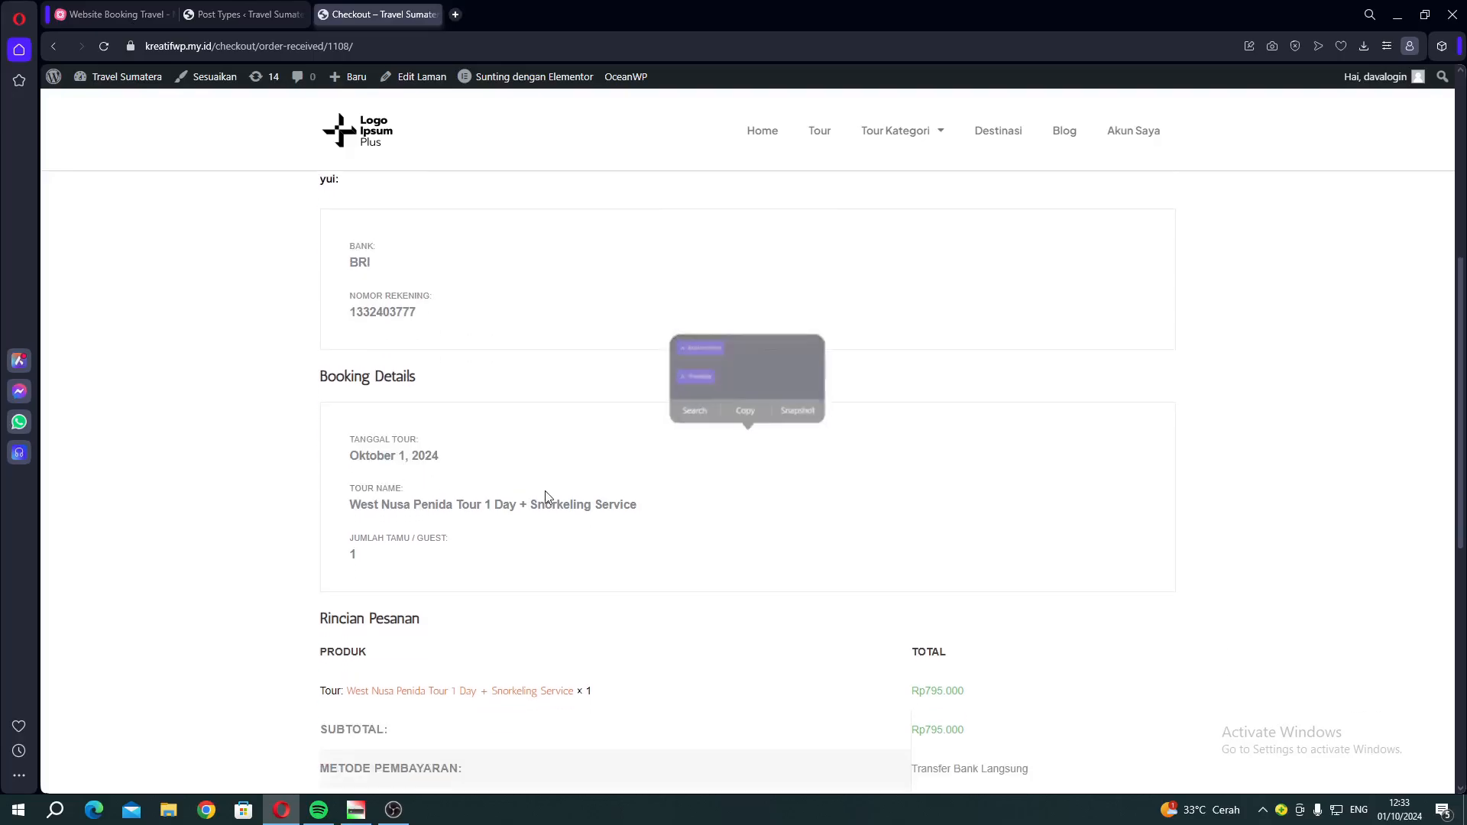
pyautogui.scroll(-5, 452, 531)
pyautogui.scroll(2, 773, 537)
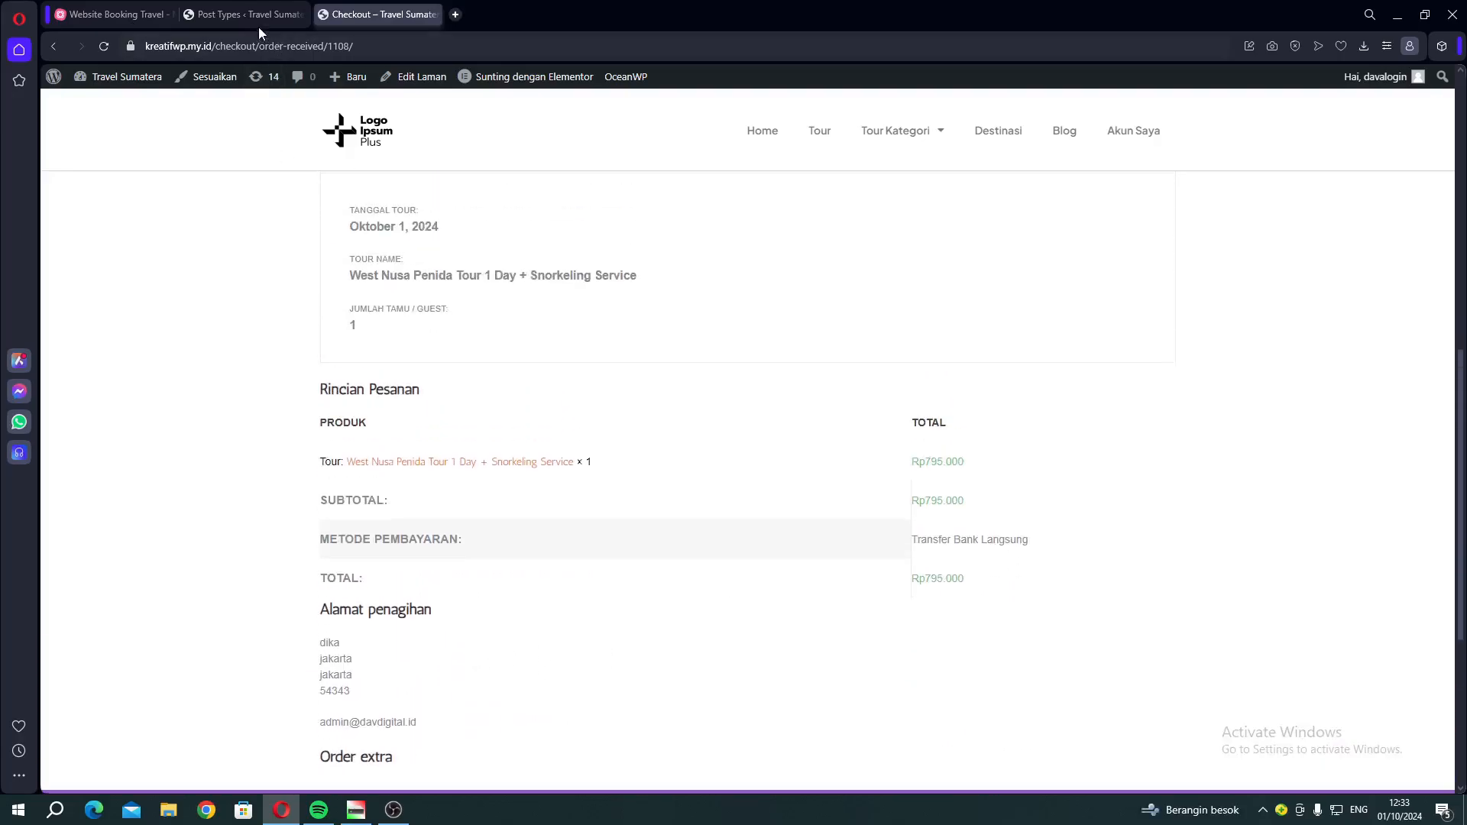
# Open the WooCommerce orders list in the site admin to check the newly placed order against its confirmation page
pyautogui.click(252, 15)
pyautogui.moveTo(107, 185)
pyautogui.click(196, 208)
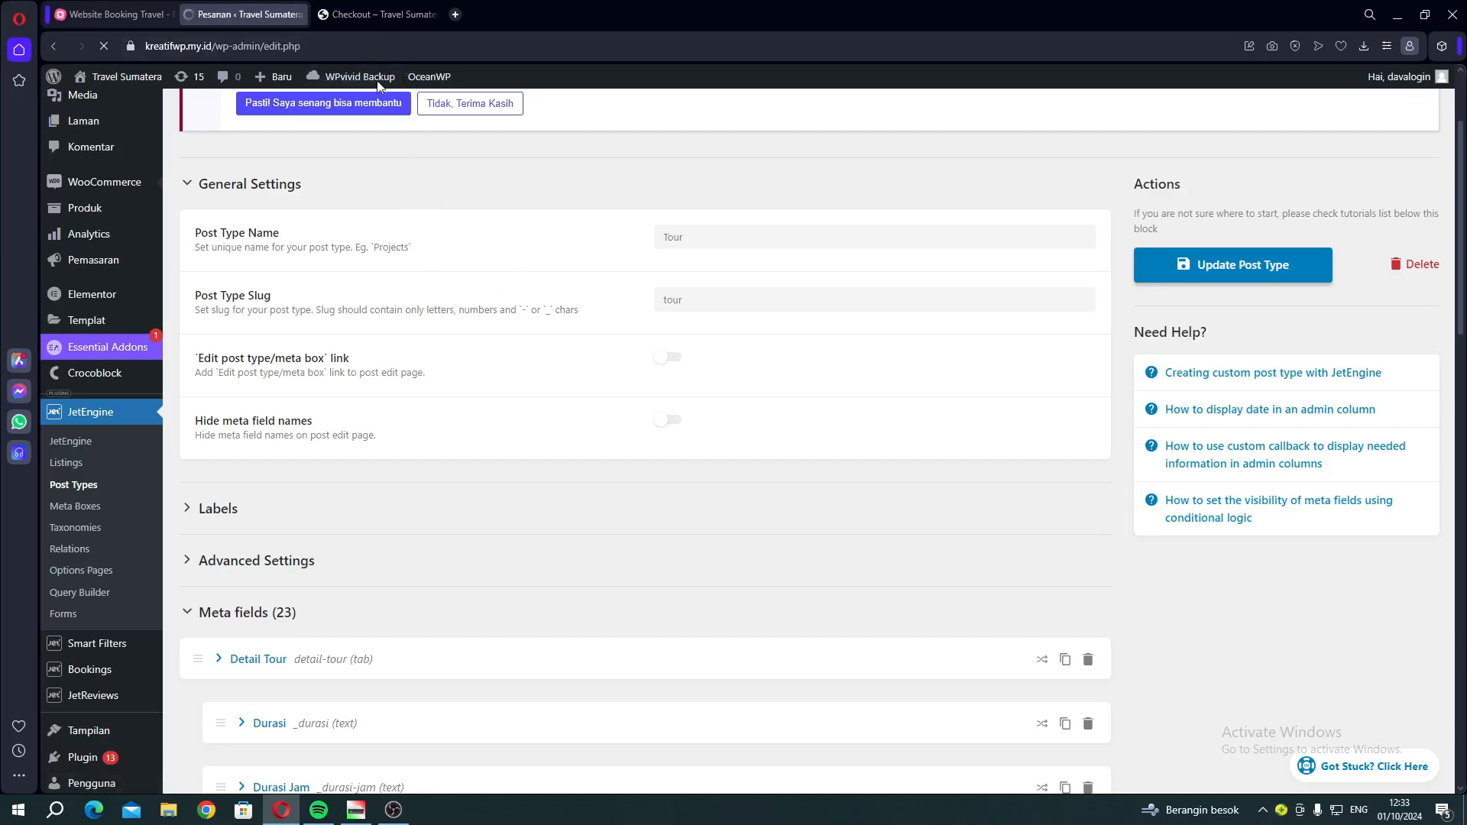
pyautogui.click(341, 13)
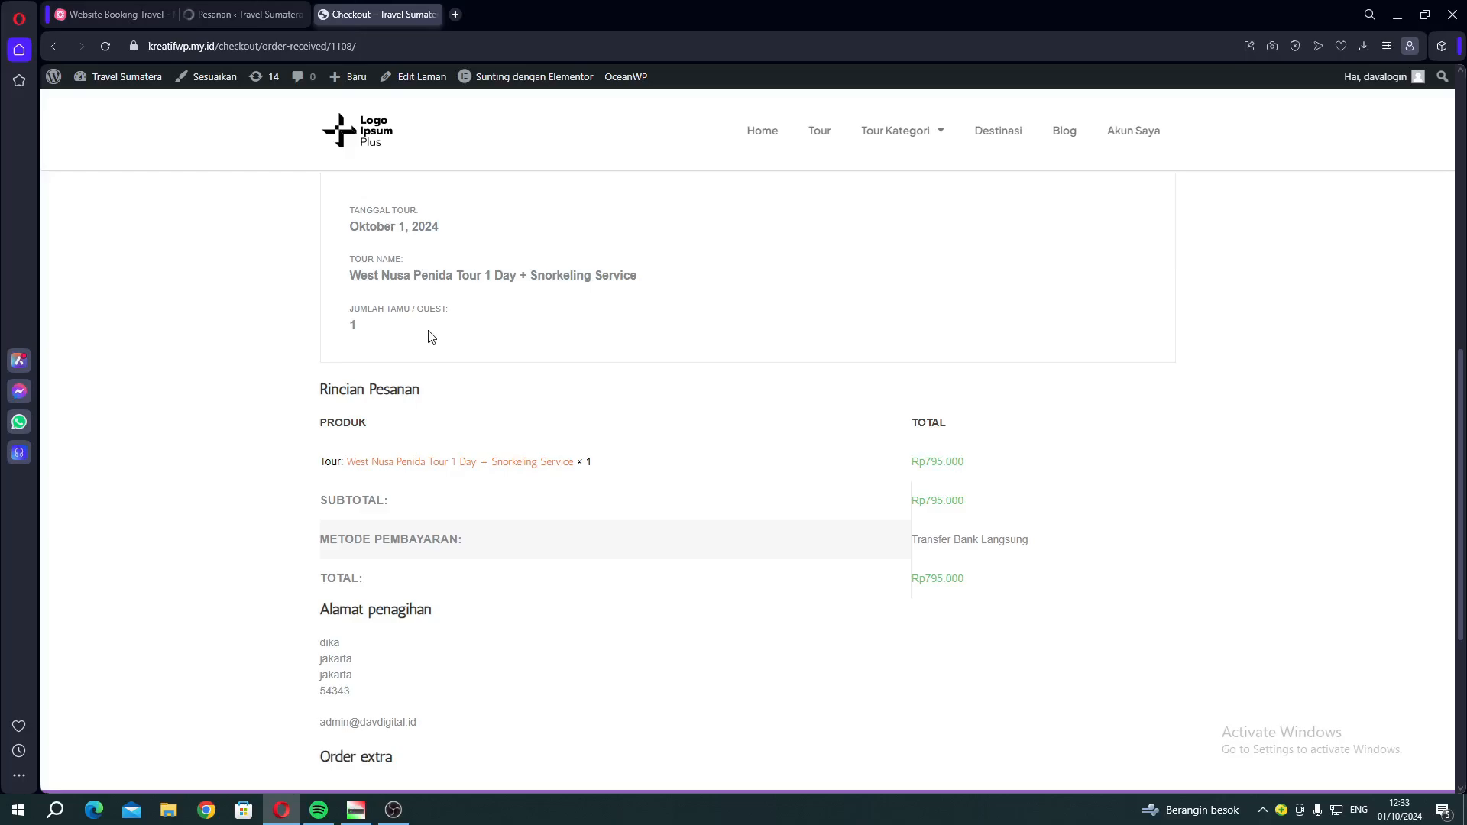
pyautogui.click(222, 15)
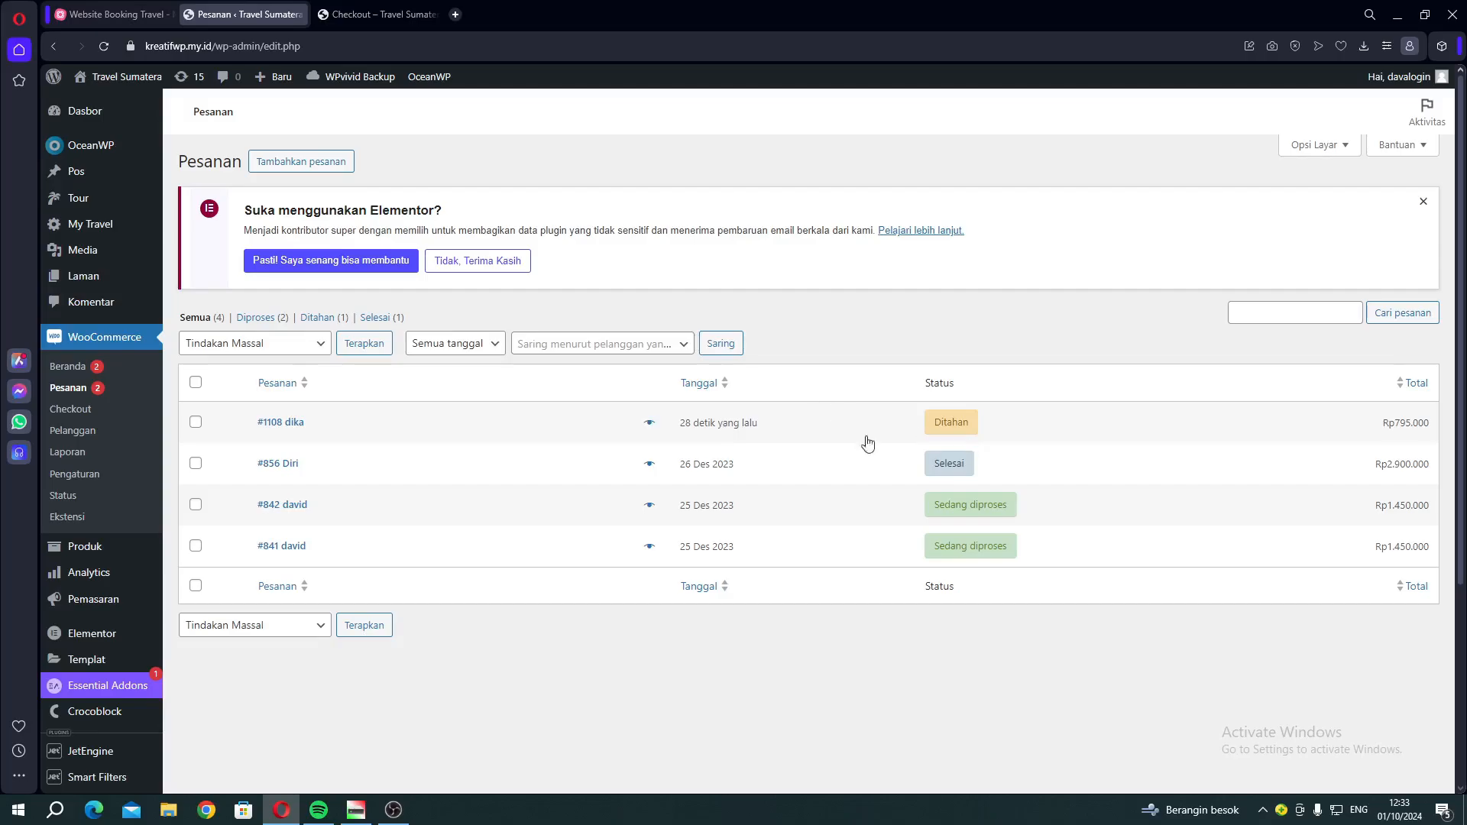
# Open the Bookings list and examine the booking details of West Nusa Penida Tour 1 Day + Snorkeling Service
pyautogui.scroll(-2, 114, 657)
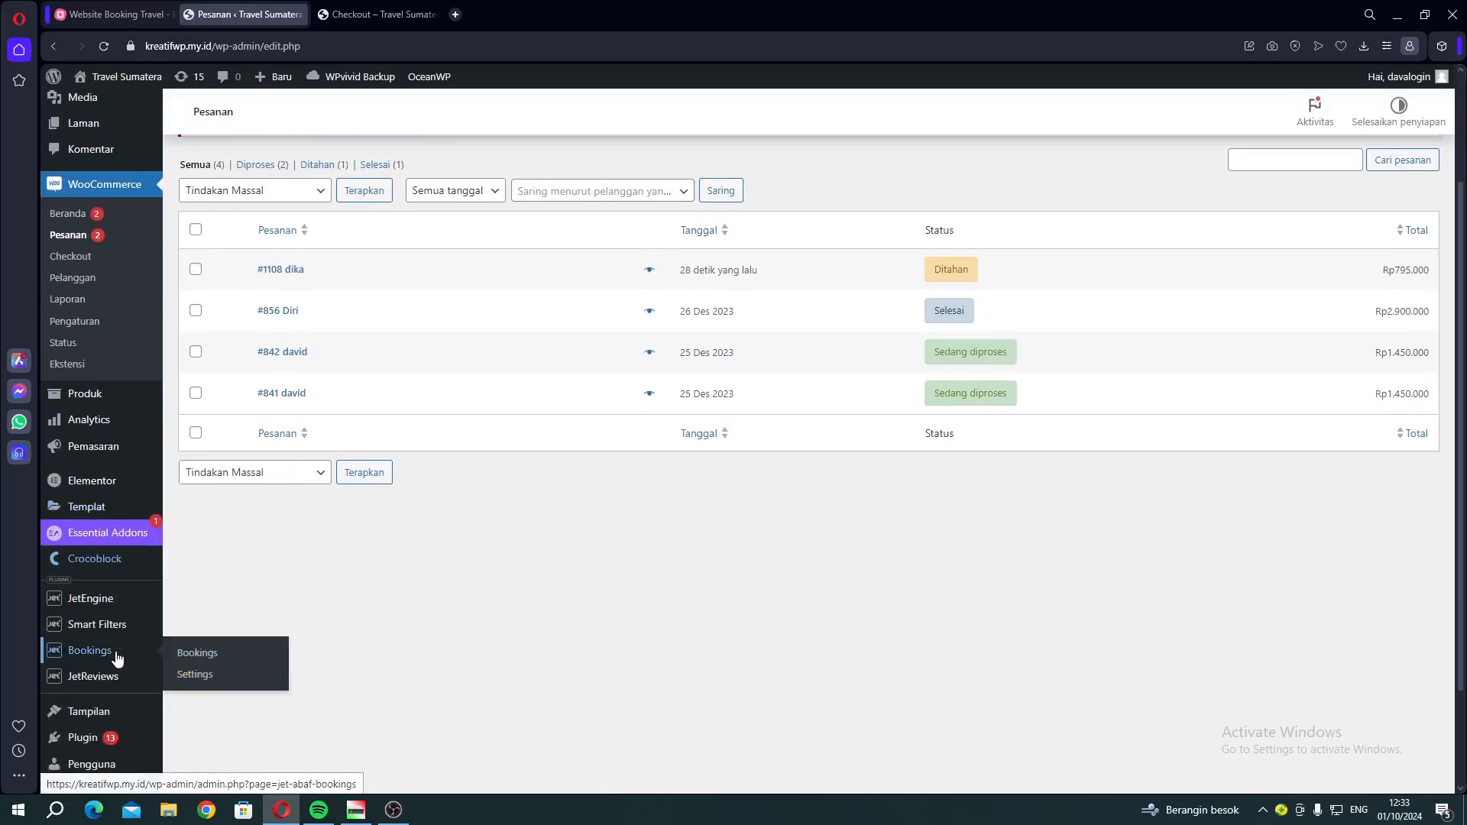
pyautogui.click(200, 663)
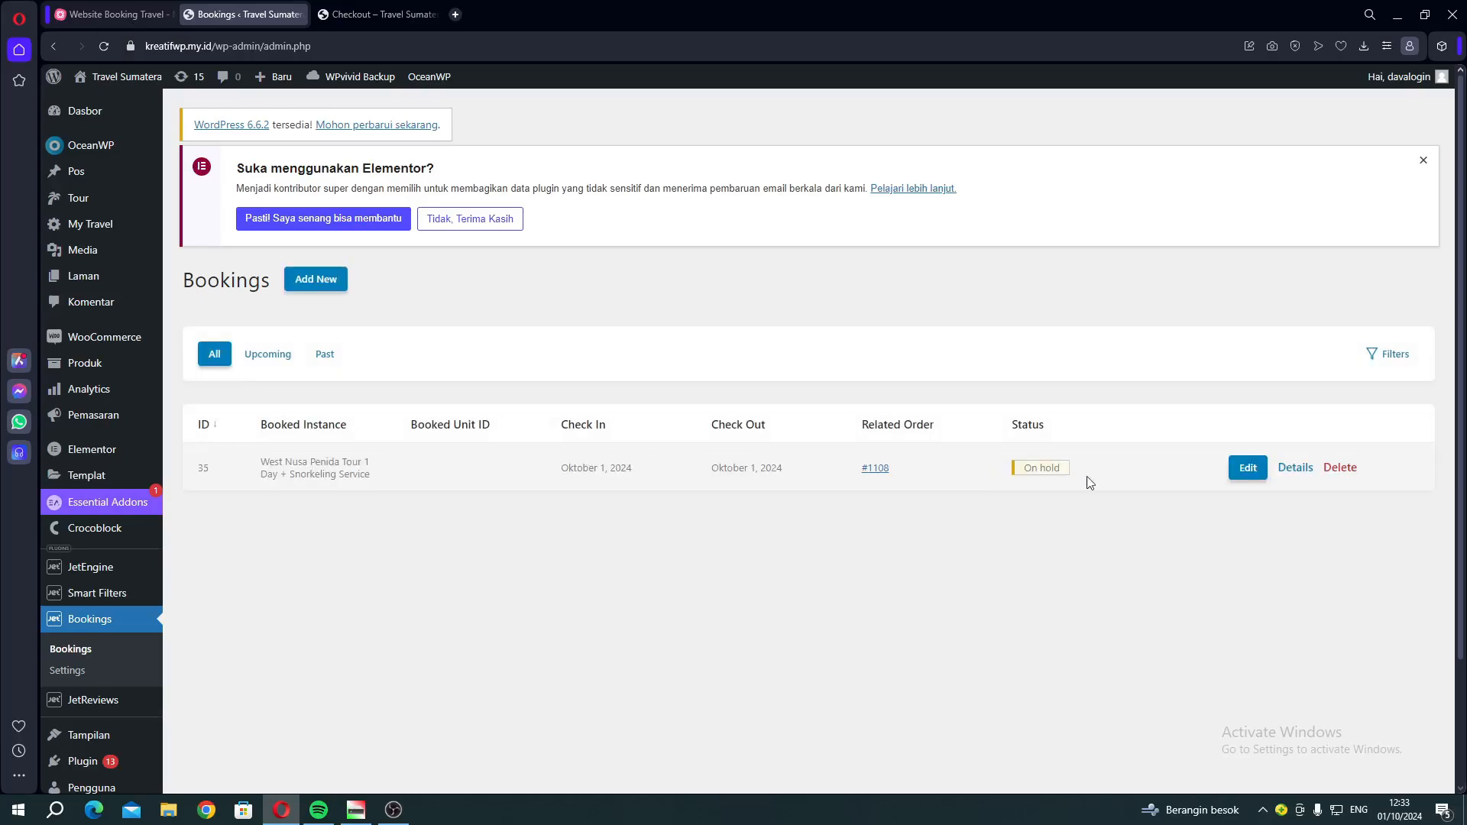
pyautogui.click(1295, 468)
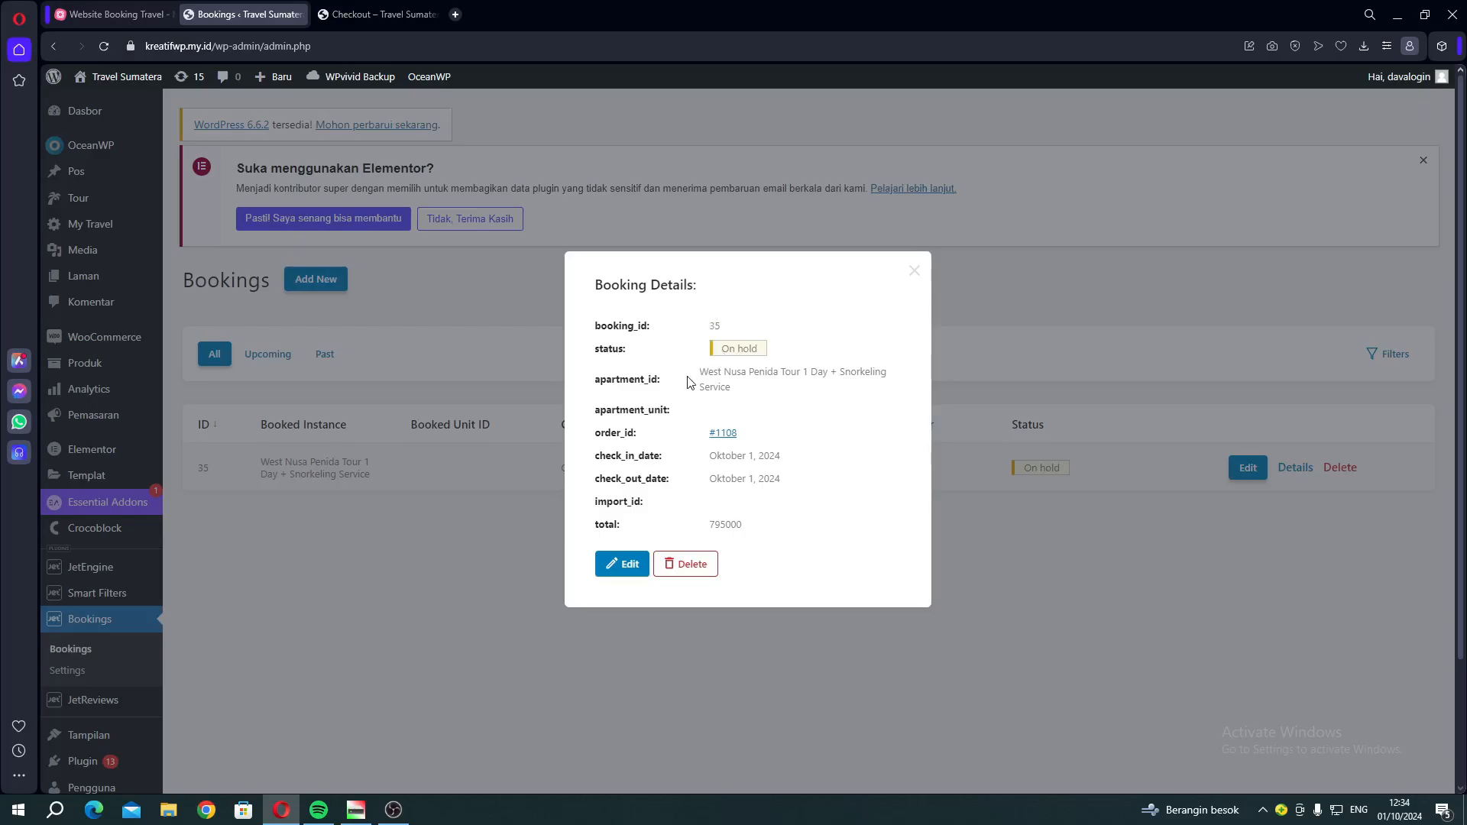
pyautogui.moveTo(694, 384); pyautogui.dragTo(718, 388)
pyautogui.click(717, 387)
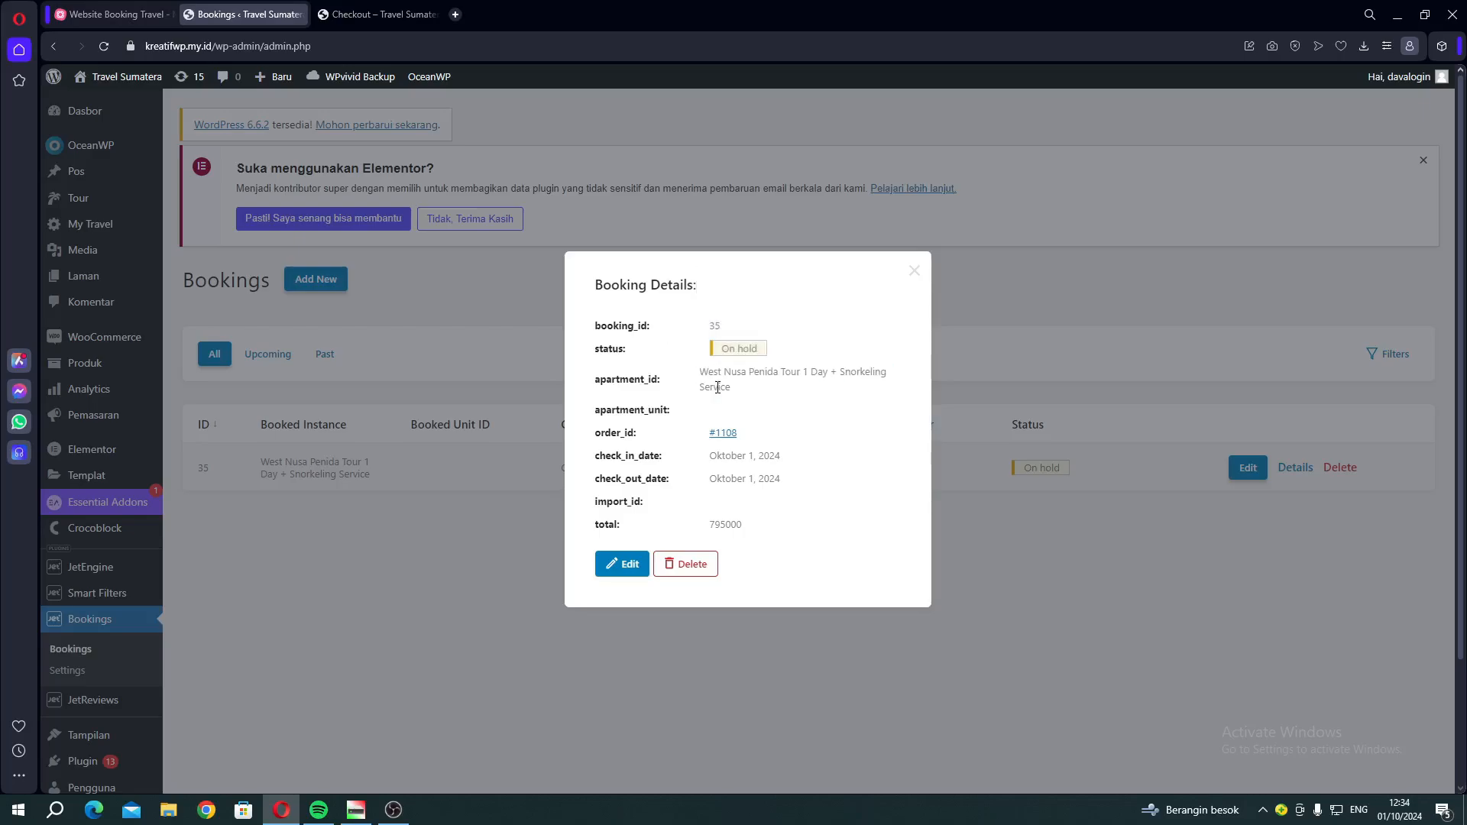
# Open the order linked to the booking, review its billing and booking details, and return to the mind map
pyautogui.click(715, 434)
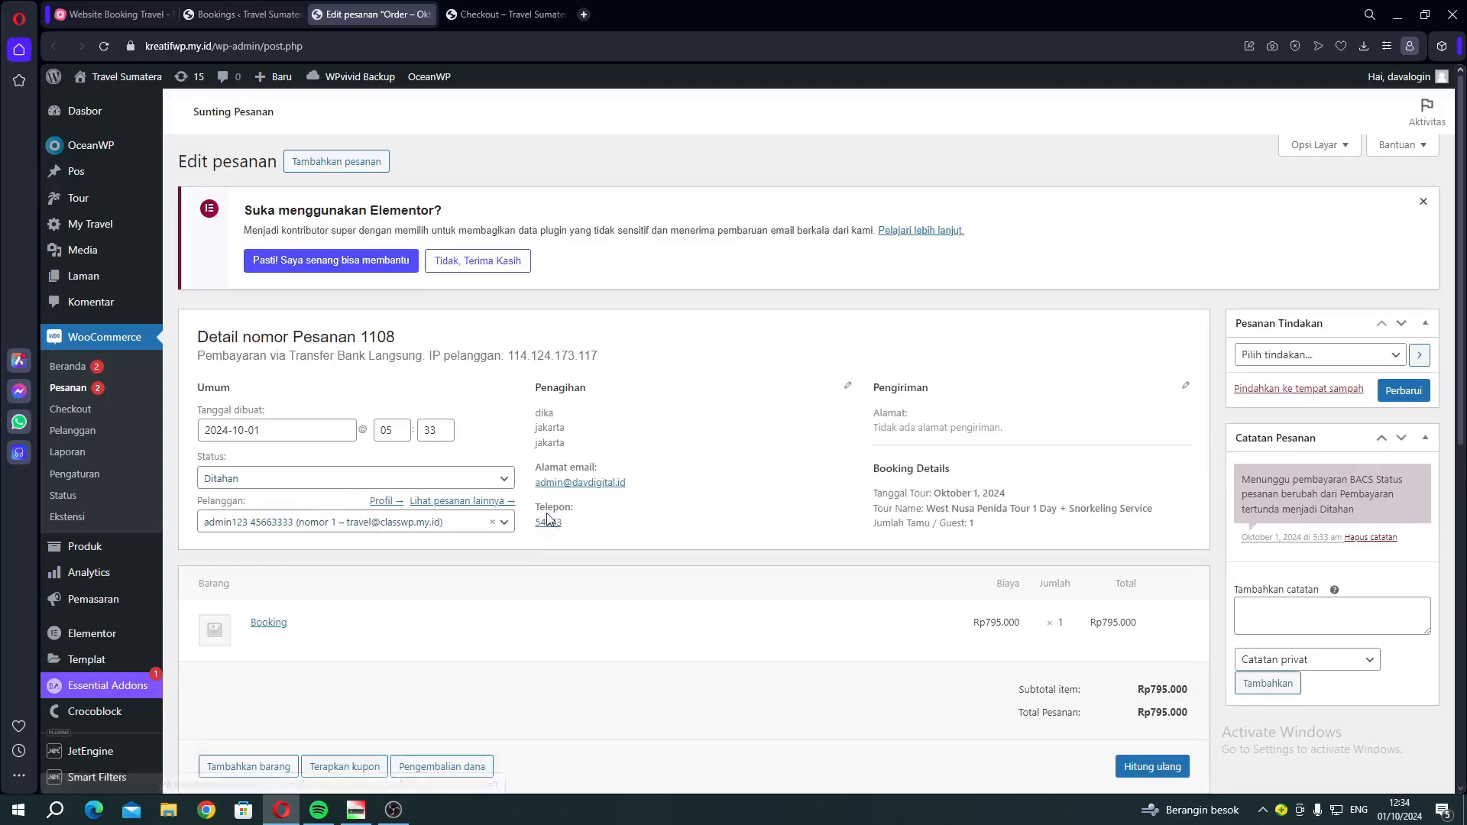
pyautogui.scroll(-1, 564, 524)
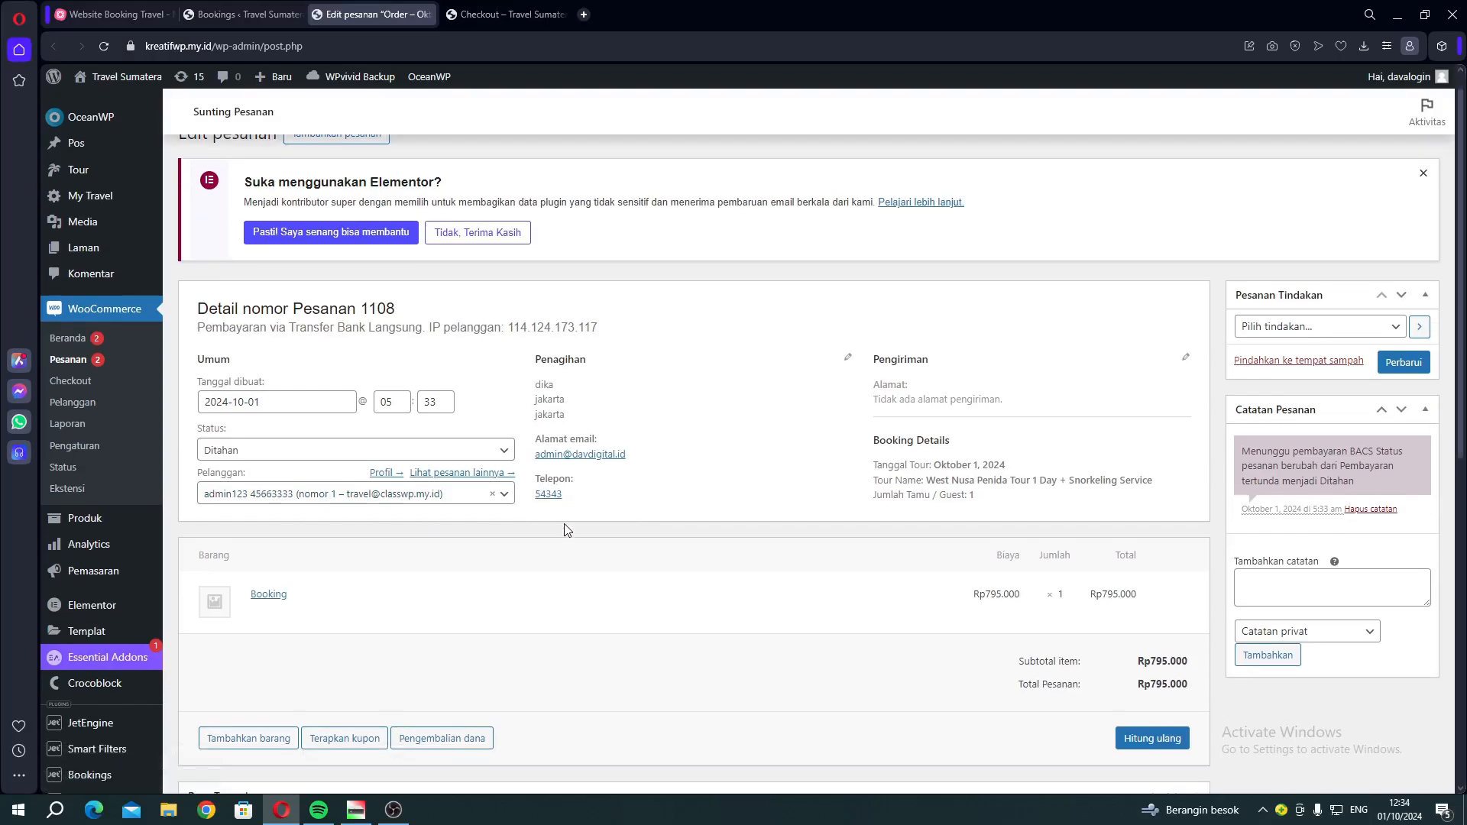
pyautogui.scroll(1, 564, 523)
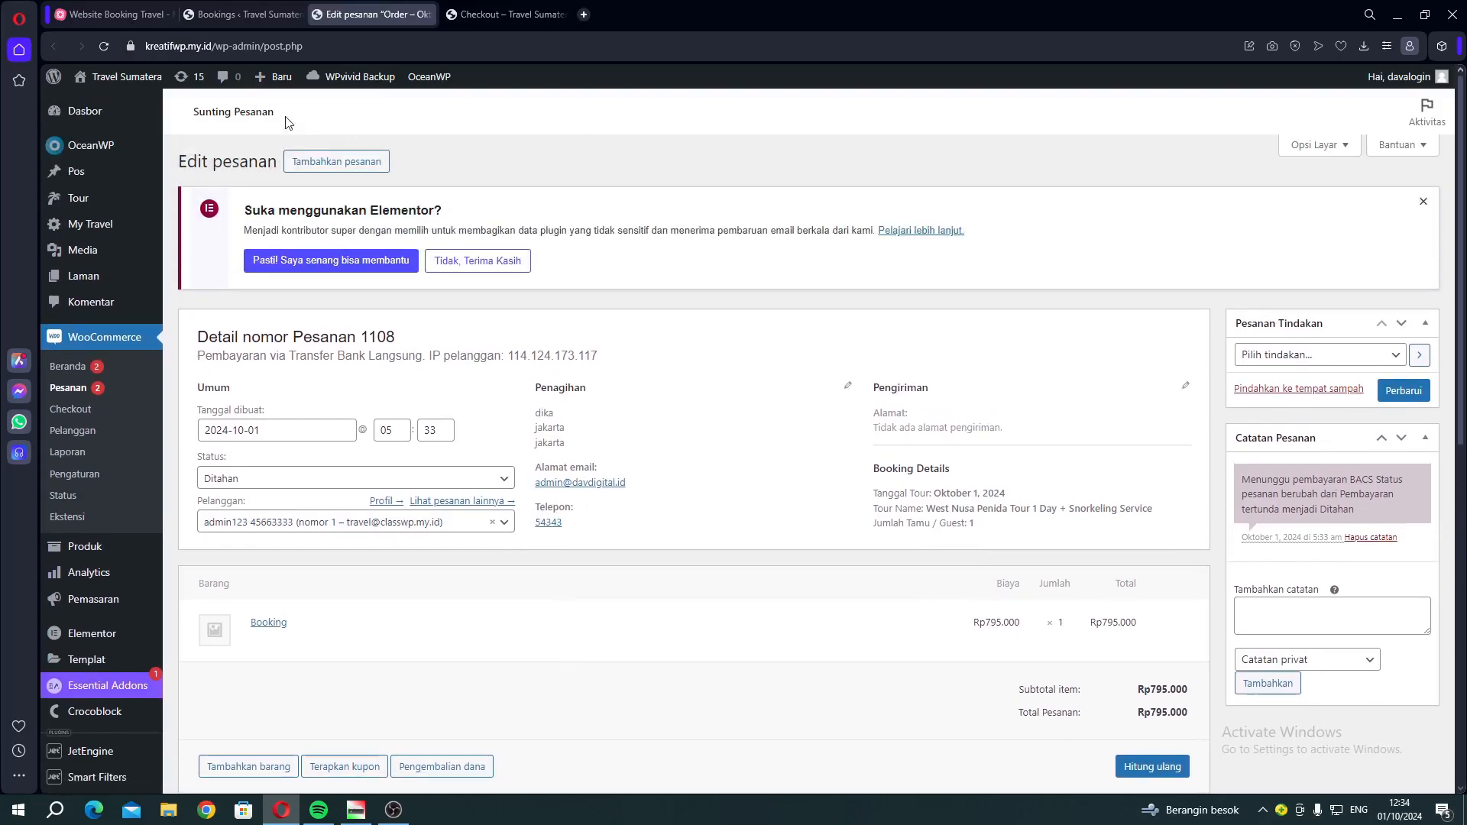
pyautogui.click(103, 17)
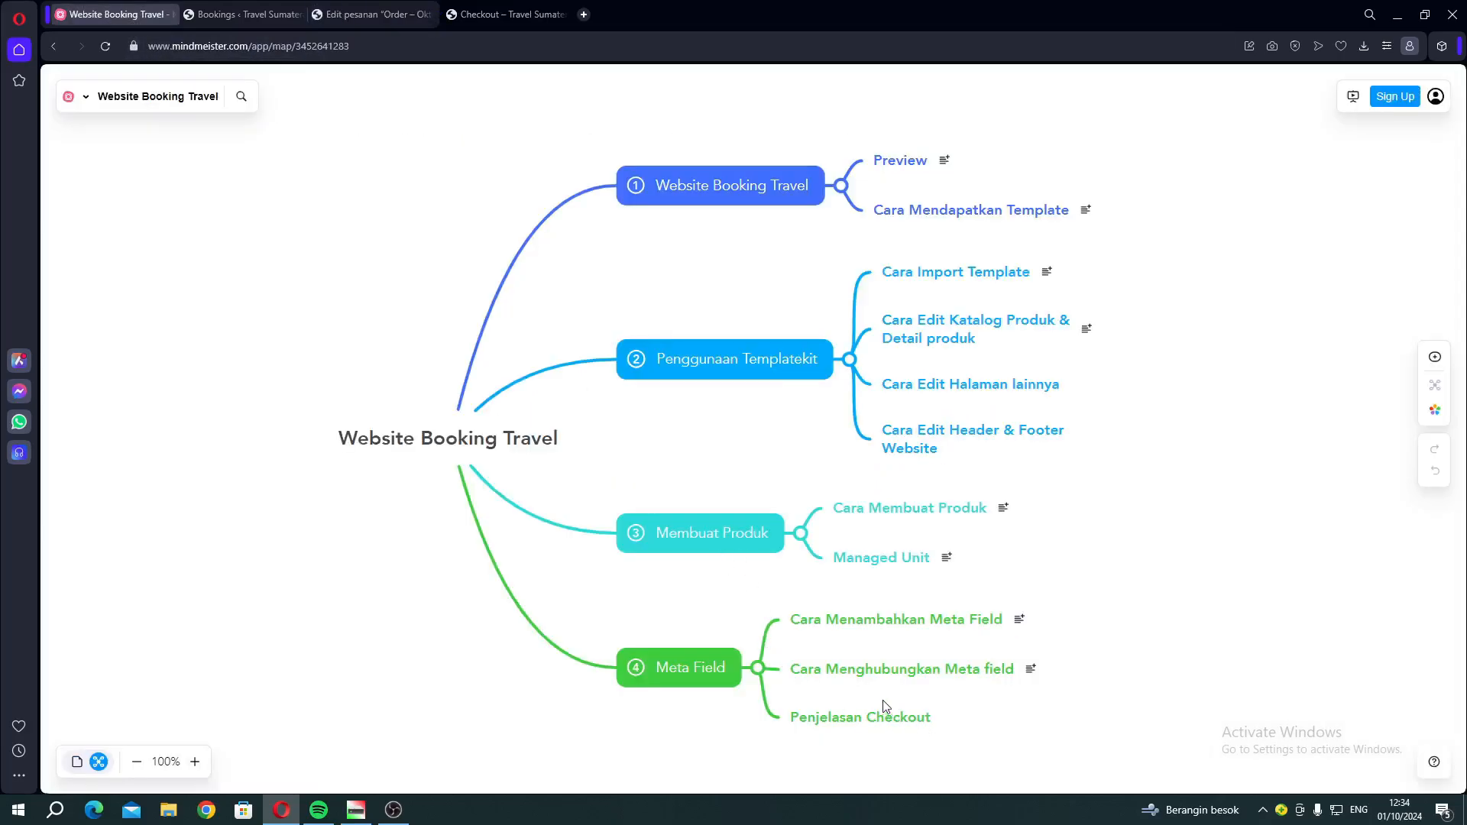